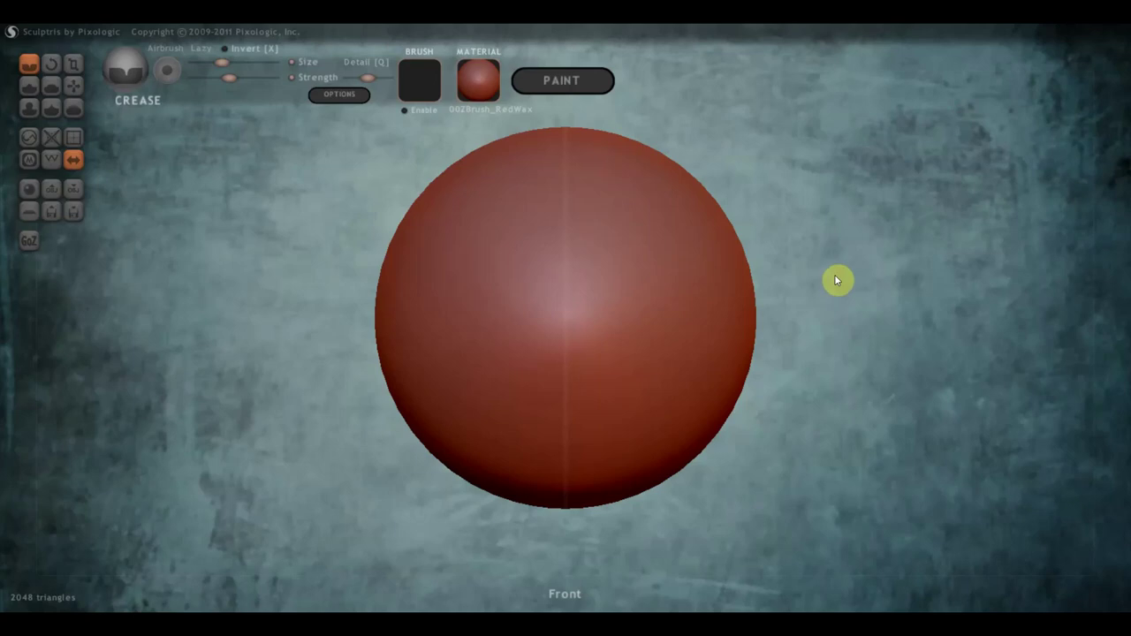
# - Zoom out from the red sphere, orbit around it, and snap to the Right side view
pyautogui.scroll(-3, 826, 293)
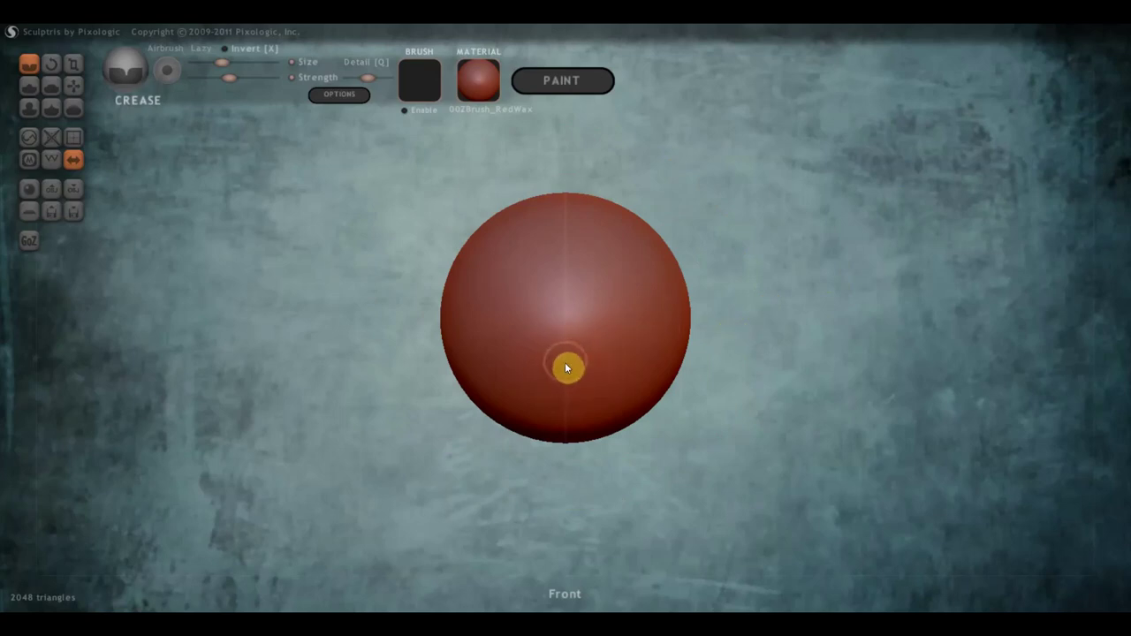
pyautogui.moveTo(749, 384); pyautogui.dragTo(632, 409)
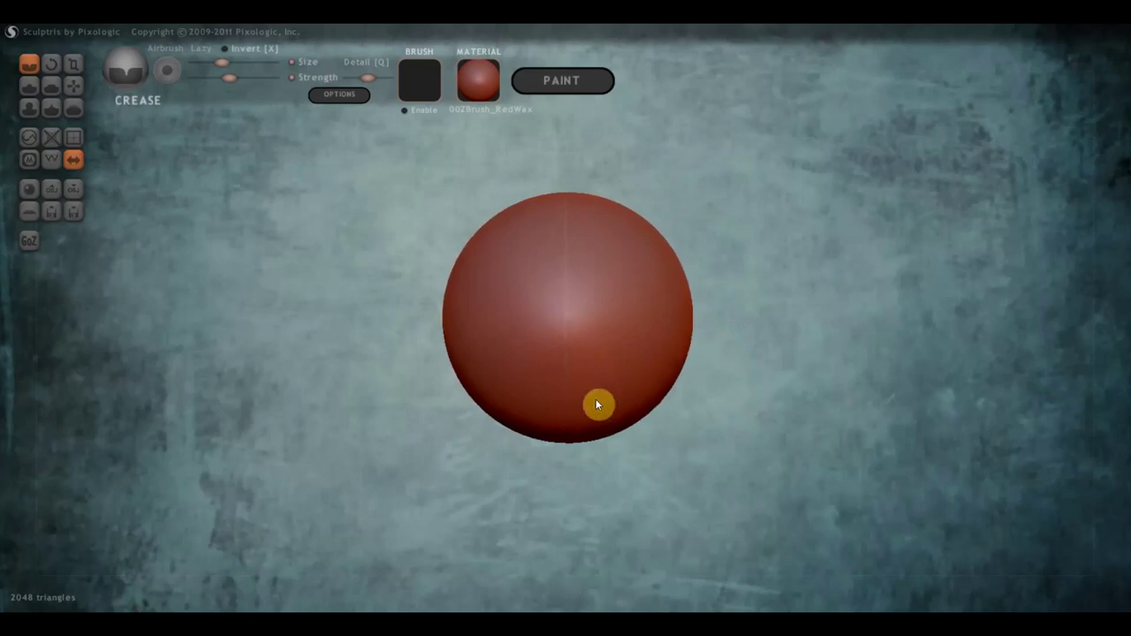
pyautogui.keyDown('shift'); pyautogui.moveTo(772, 403); pyautogui.dragTo(765, 411); pyautogui.keyUp('shift')
# - Start adding a second sphere via New Sphere > Add Object, then cancel its placement
pyautogui.click(29, 192)
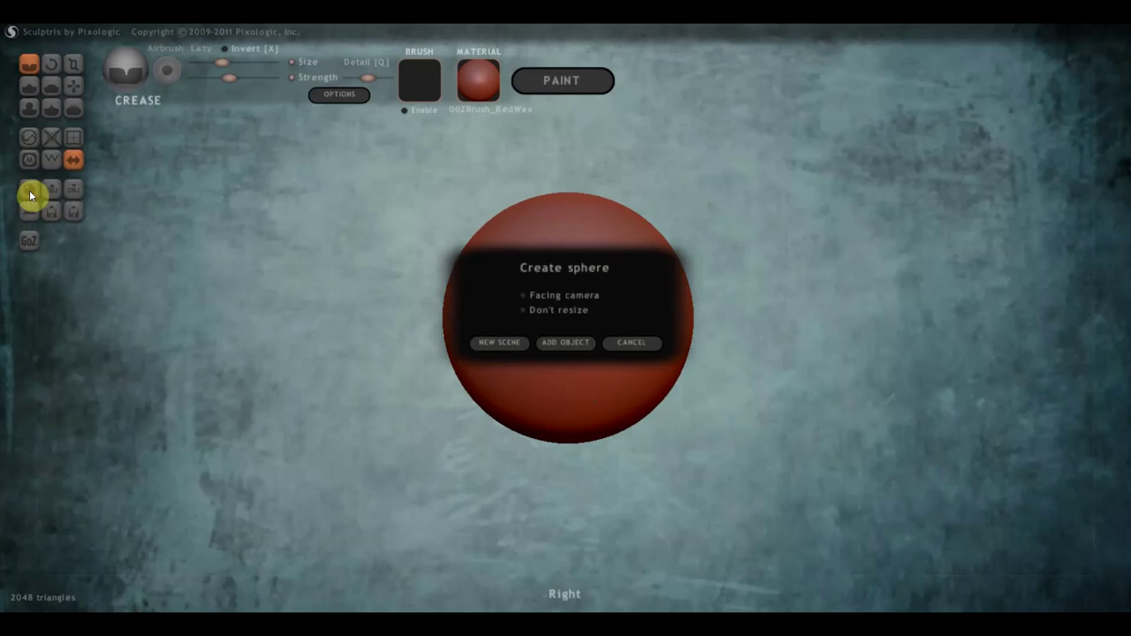
pyautogui.click(576, 342)
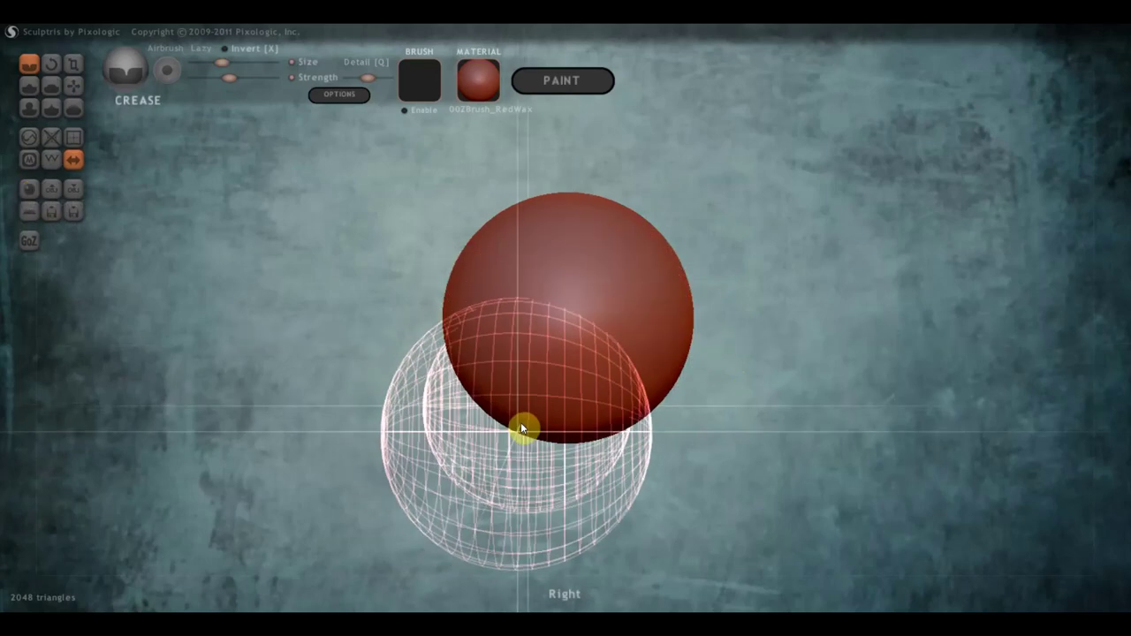
pyautogui.press('Escape')
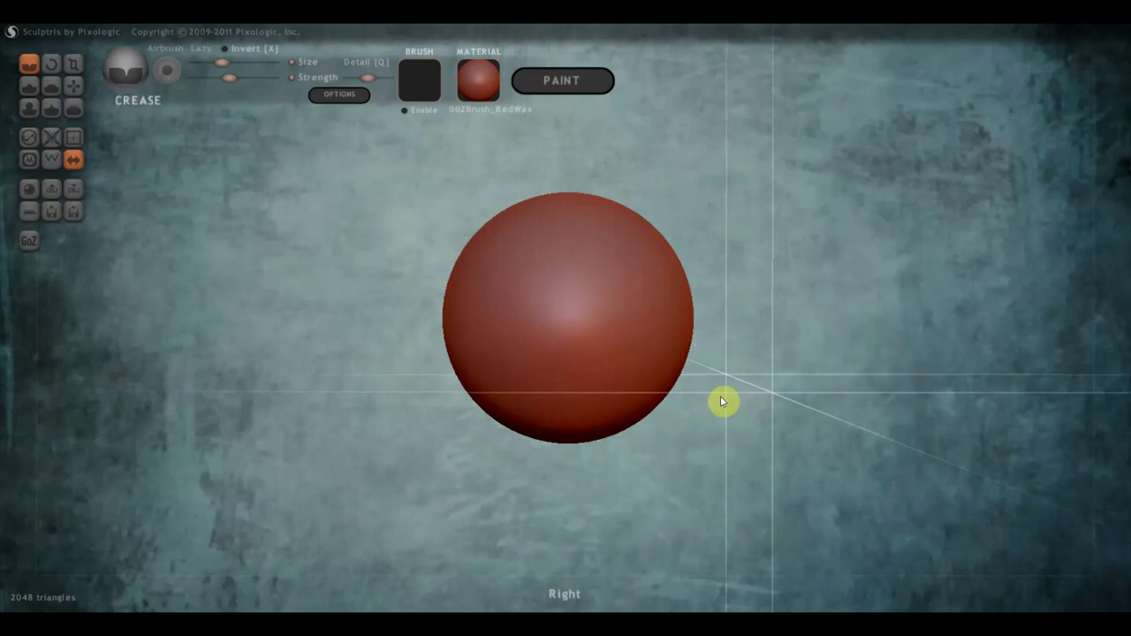
# - Turn mirror symmetry off, confirm it, and snap back to the Right view
pyautogui.click(73, 159)
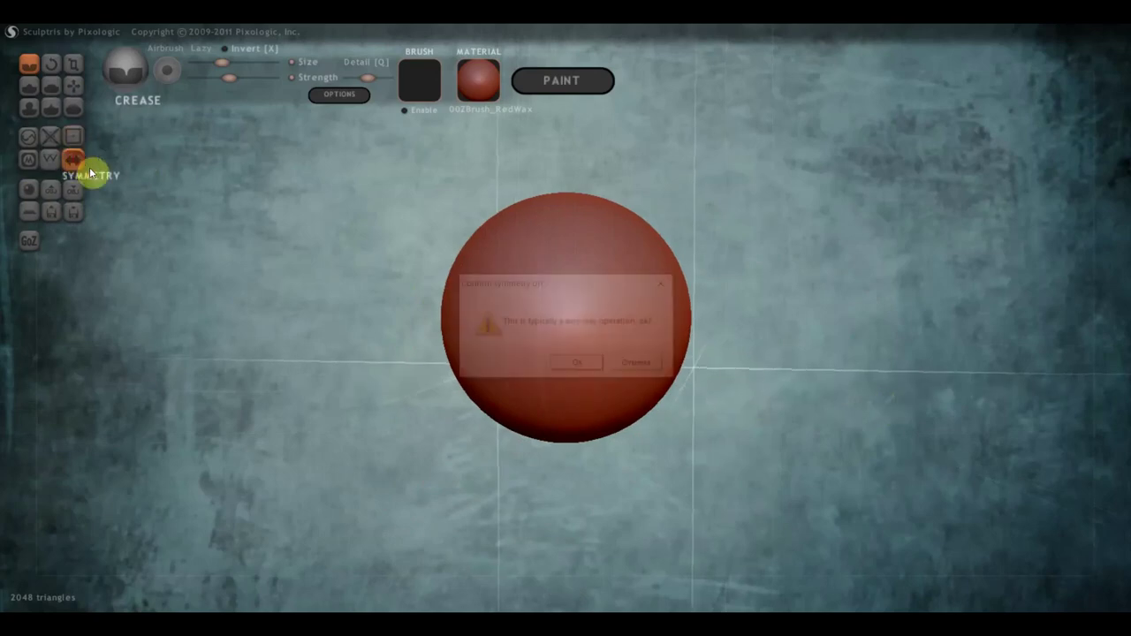
pyautogui.click(584, 366)
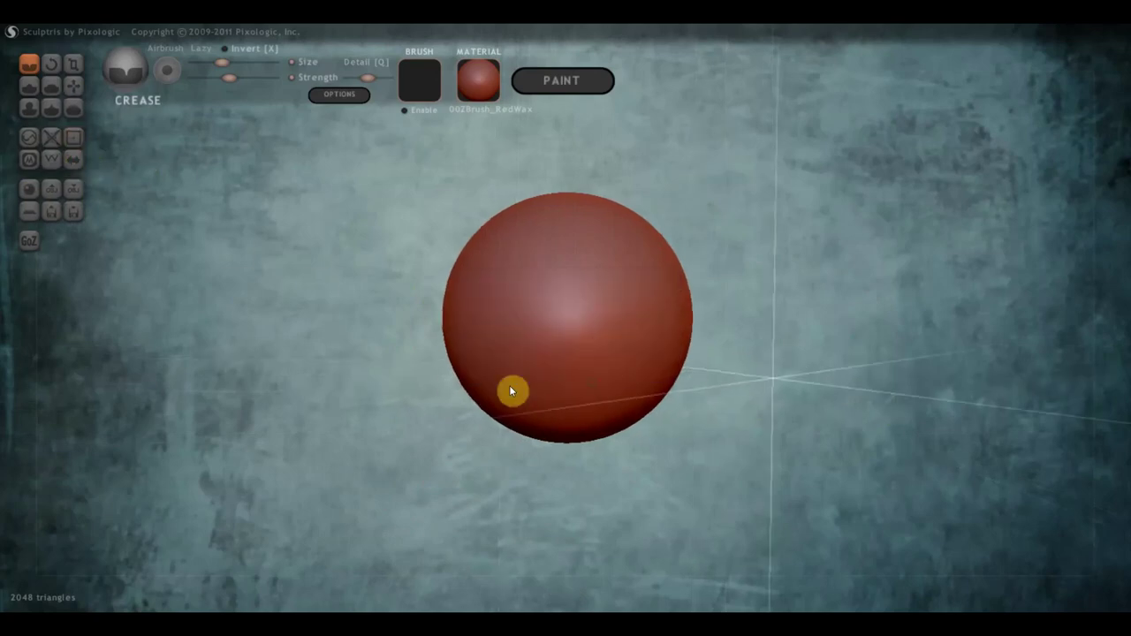
pyautogui.keyDown('shift'); pyautogui.moveTo(771, 378); pyautogui.dragTo(769, 379); pyautogui.keyUp('shift')
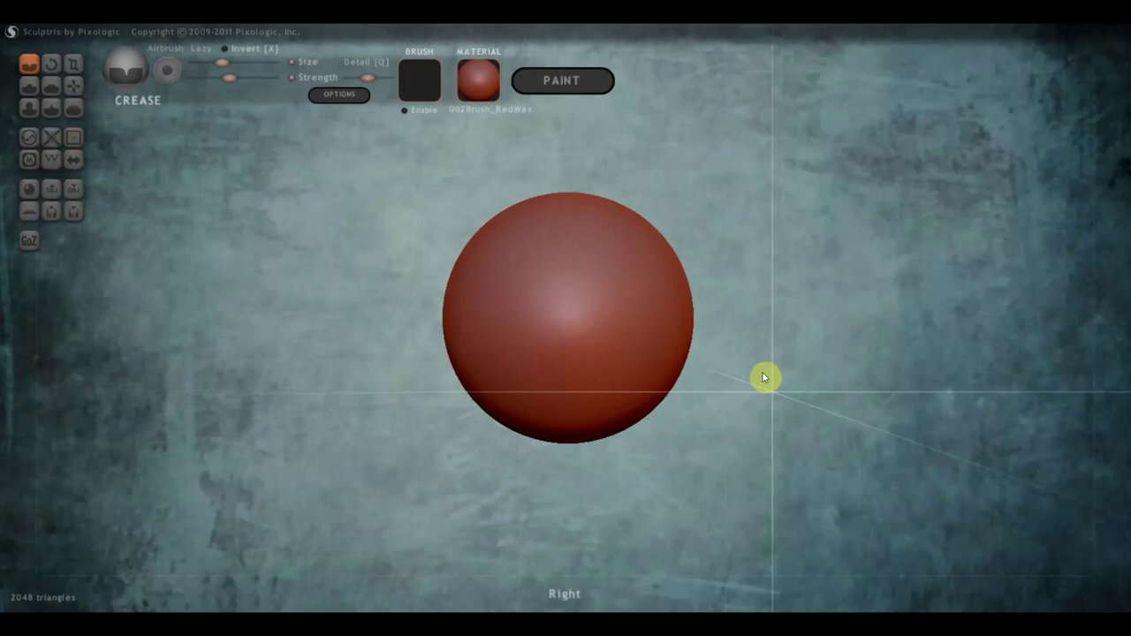
pyautogui.click(29, 189)
# - Add a second sphere below-left of the first, shrink it, and nudge it down
pyautogui.click(563, 345)
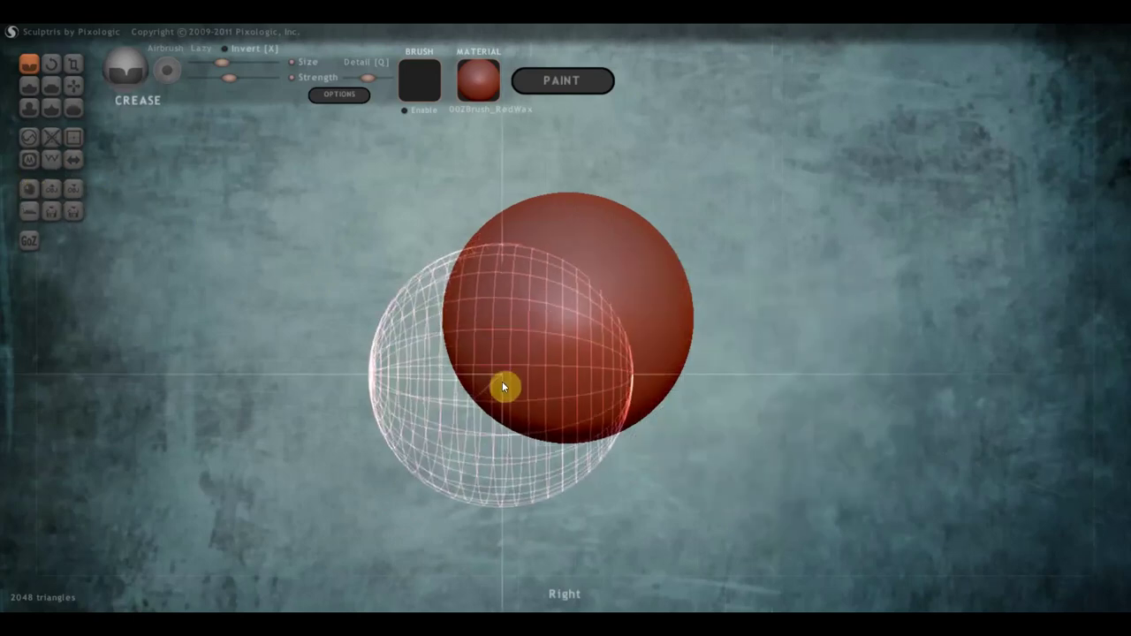
pyautogui.click(495, 405)
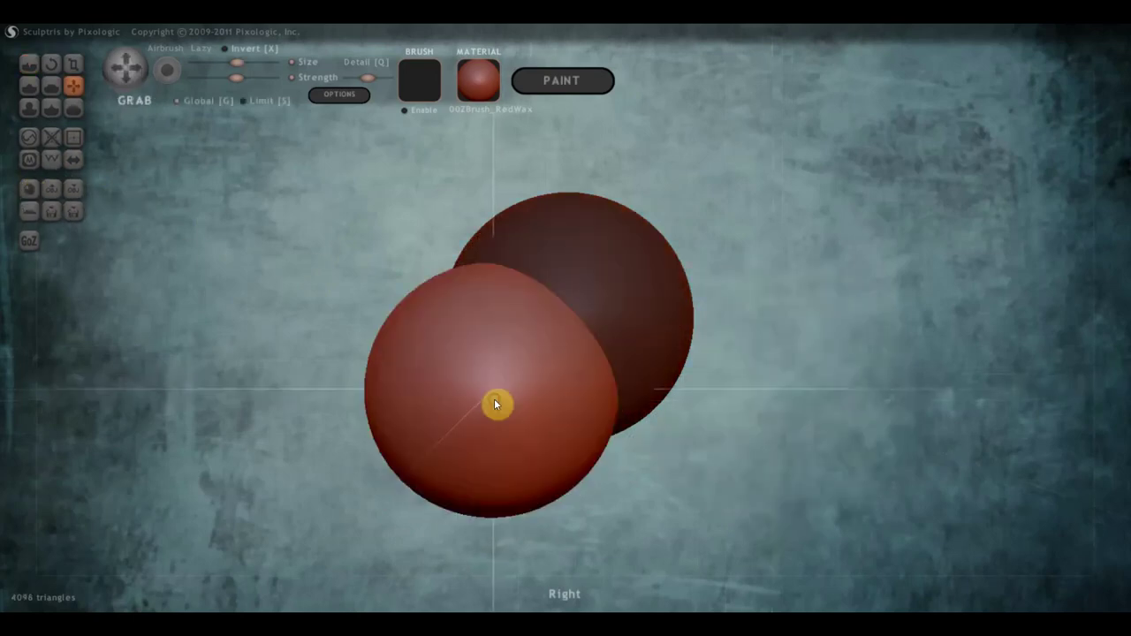
pyautogui.click(74, 64)
pyautogui.moveTo(513, 422); pyautogui.dragTo(409, 500)
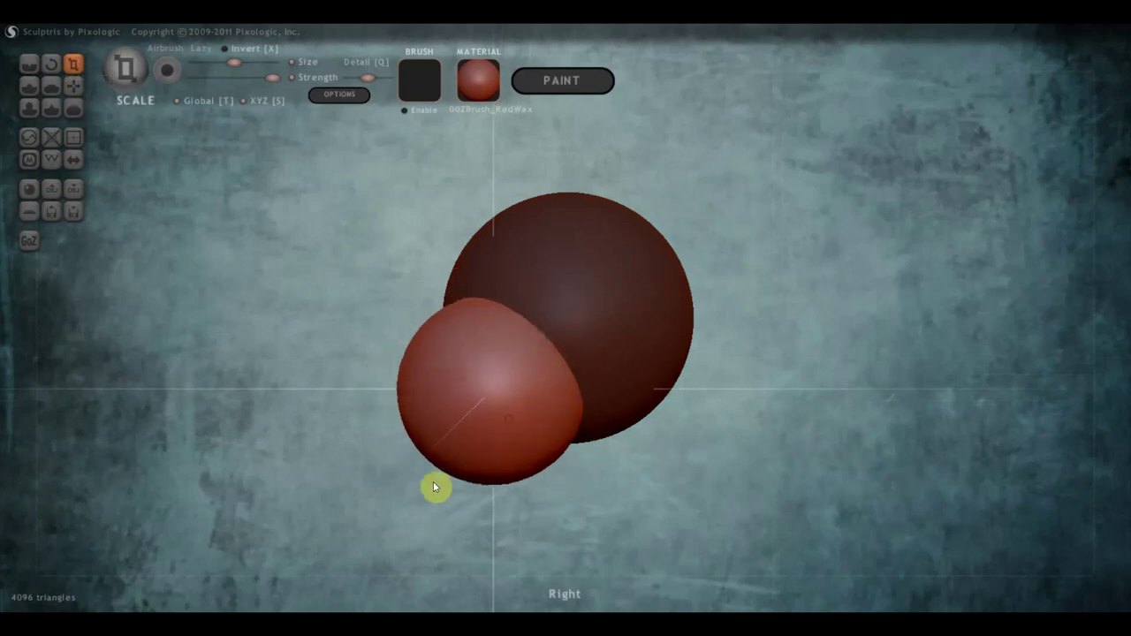
pyautogui.click(75, 86)
pyautogui.moveTo(477, 355); pyautogui.dragTo(472, 386)
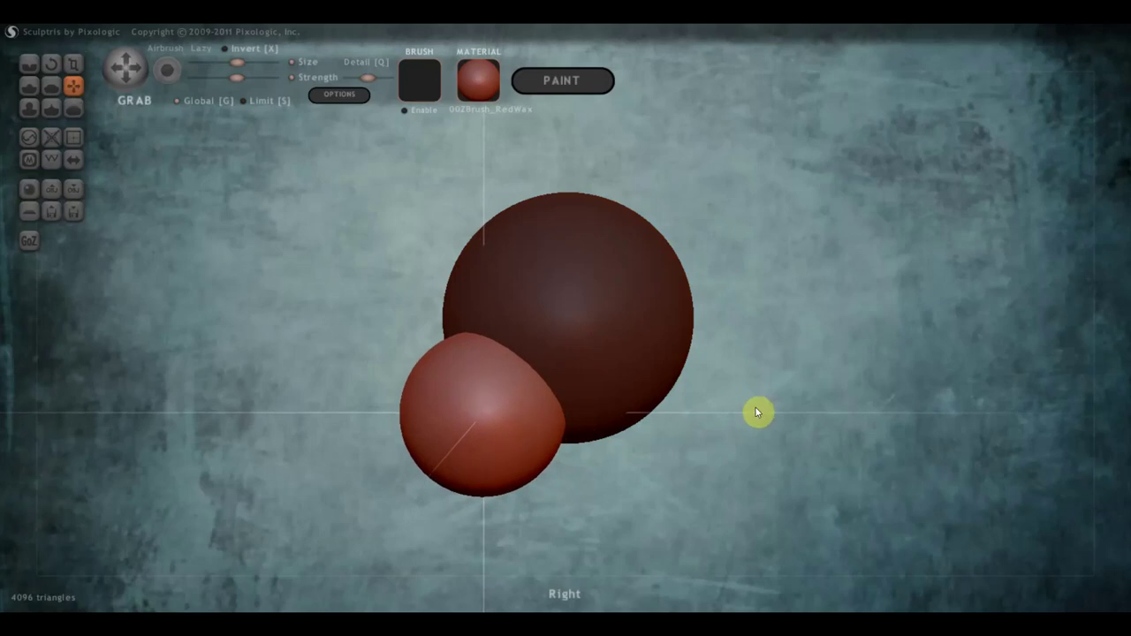
# - Orbit around both spheres to check the small sphere's placement from several sides
pyautogui.moveTo(757, 412)
pyautogui.mouseDown()
pyautogui.moveTo(904, 424)
pyautogui.moveTo(892, 408)
pyautogui.moveTo(818, 398)
pyautogui.mouseUp()
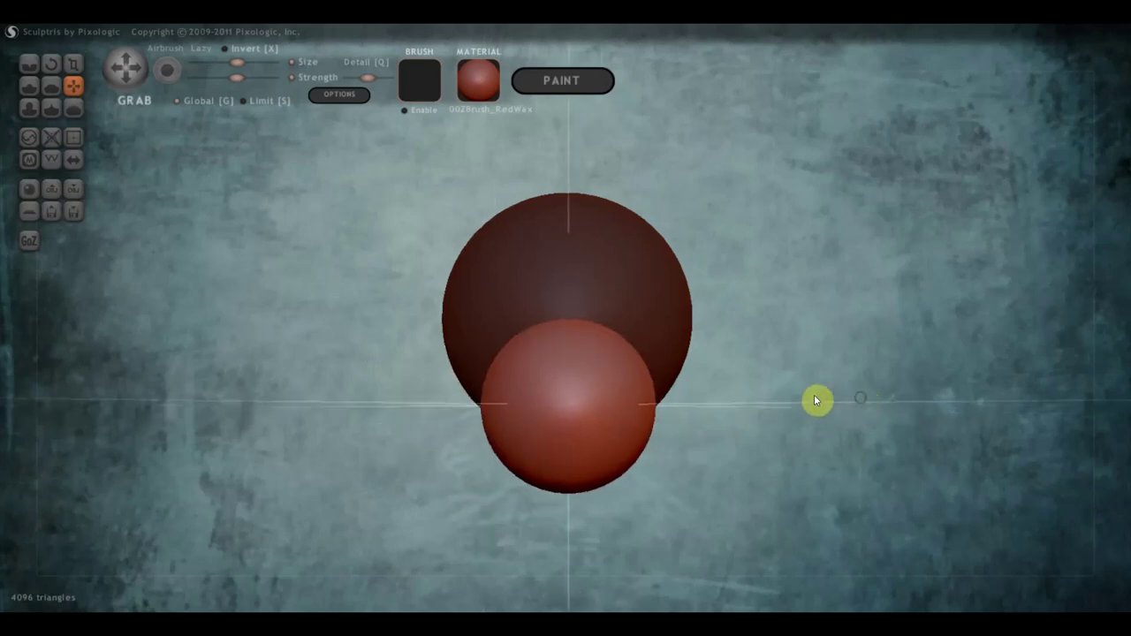
pyautogui.click(73, 68)
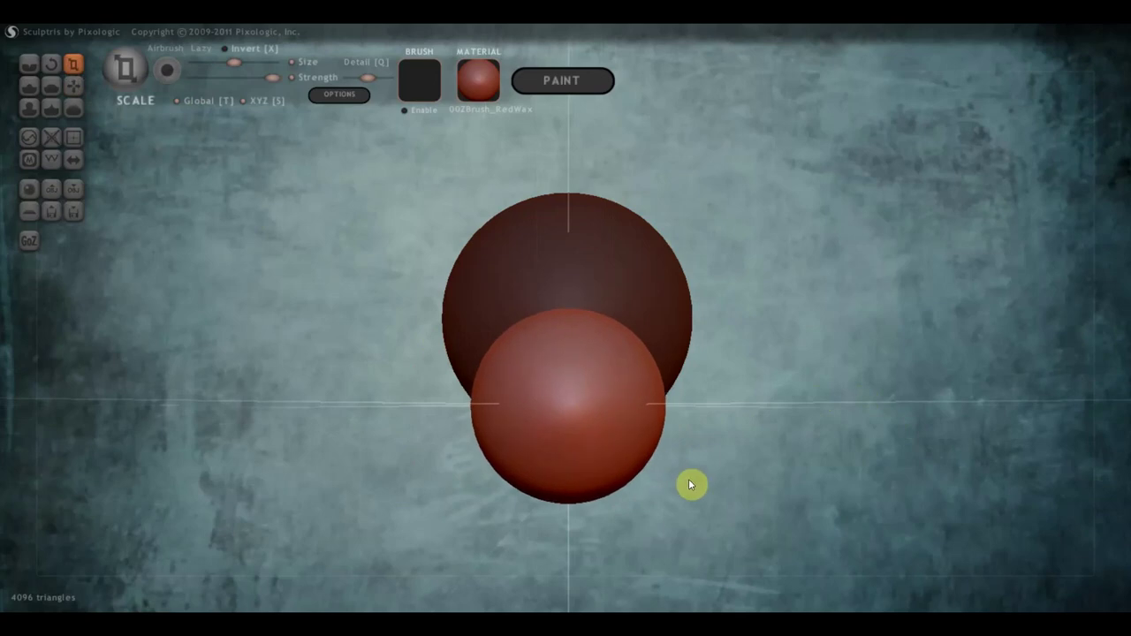
pyautogui.moveTo(679, 479)
pyautogui.mouseDown()
pyautogui.moveTo(652, 456)
pyautogui.moveTo(509, 434)
pyautogui.mouseUp()
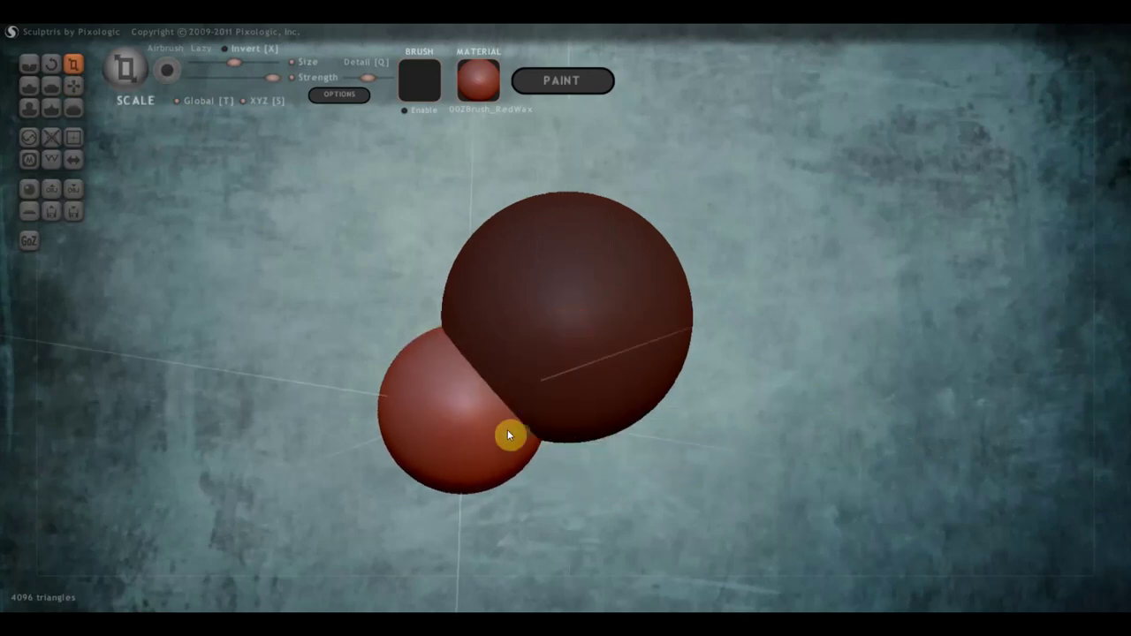
pyautogui.click(74, 85)
pyautogui.moveTo(368, 371)
pyautogui.mouseDown()
pyautogui.moveTo(485, 433)
pyautogui.moveTo(489, 420)
pyautogui.moveTo(975, 459)
pyautogui.moveTo(898, 434)
pyautogui.moveTo(930, 426)
pyautogui.moveTo(518, 419)
pyautogui.moveTo(710, 416)
pyautogui.moveTo(807, 442)
pyautogui.mouseUp()
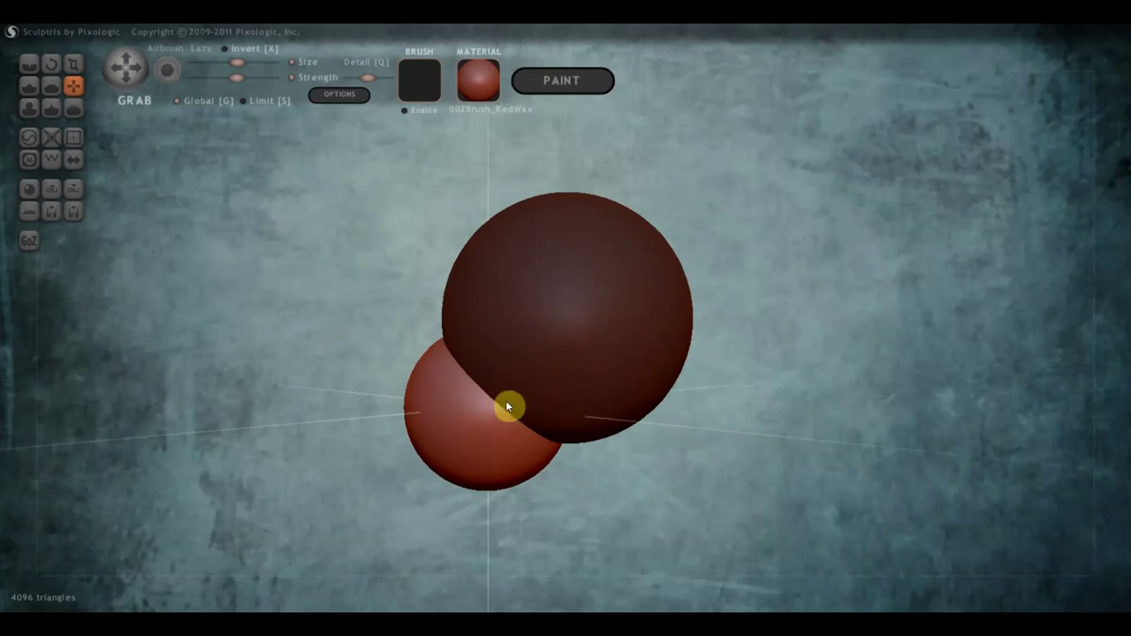
pyautogui.moveTo(526, 407)
pyautogui.mouseDown()
pyautogui.moveTo(775, 419)
pyautogui.moveTo(545, 404)
pyautogui.moveTo(531, 390)
pyautogui.mouseUp()
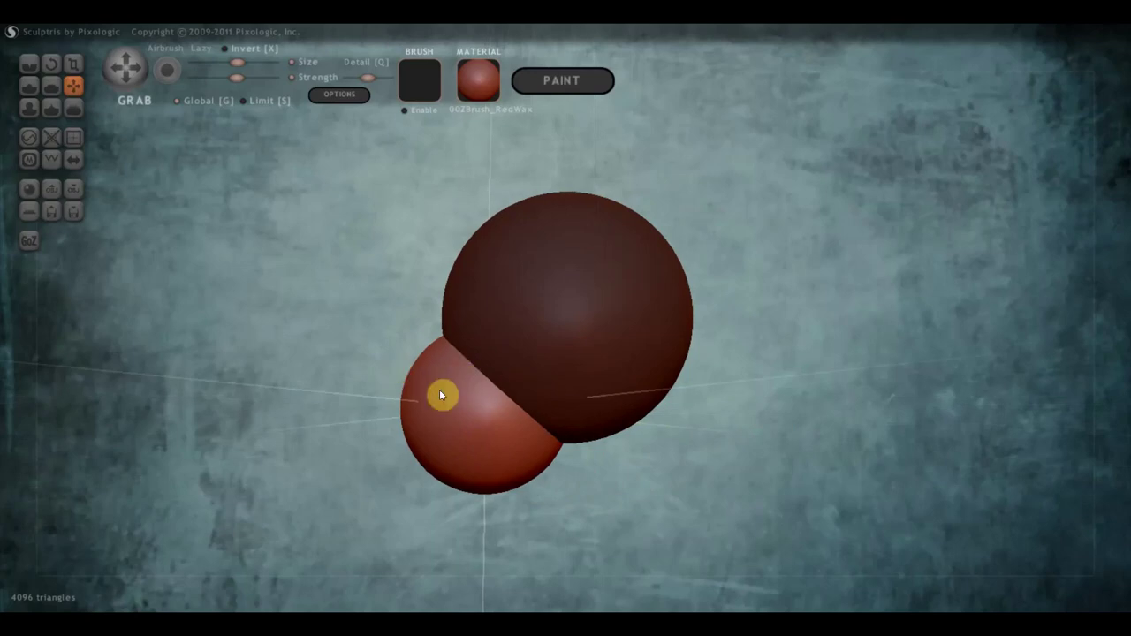
# - Discard the spheres for a new single-sphere scene in the Right side view
pyautogui.click(30, 189)
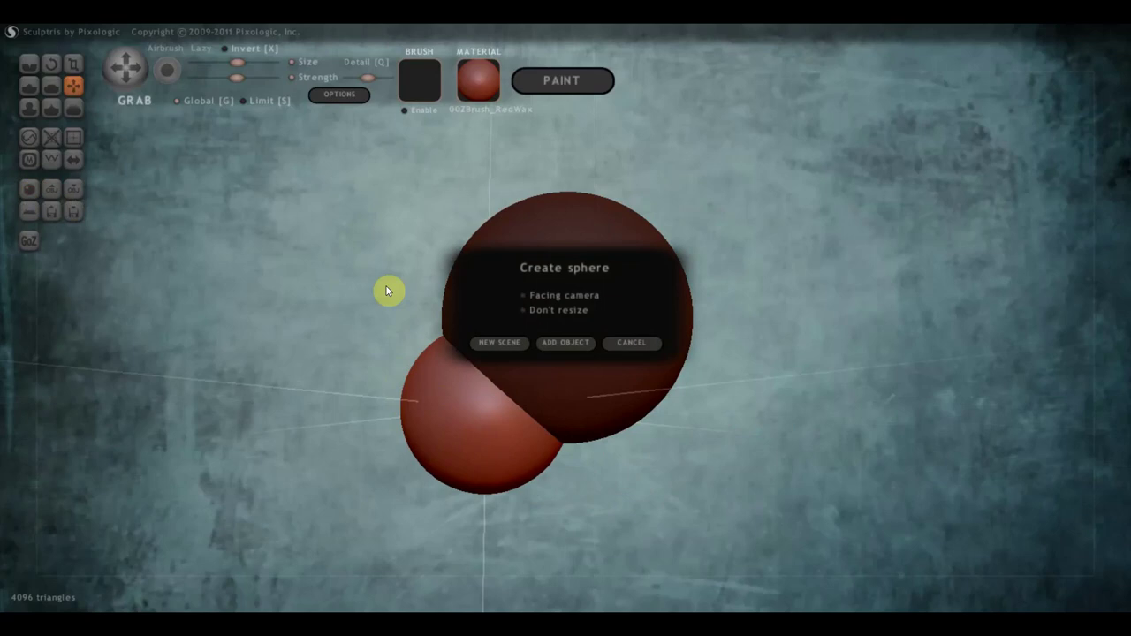
pyautogui.click(509, 342)
pyautogui.click(555, 367)
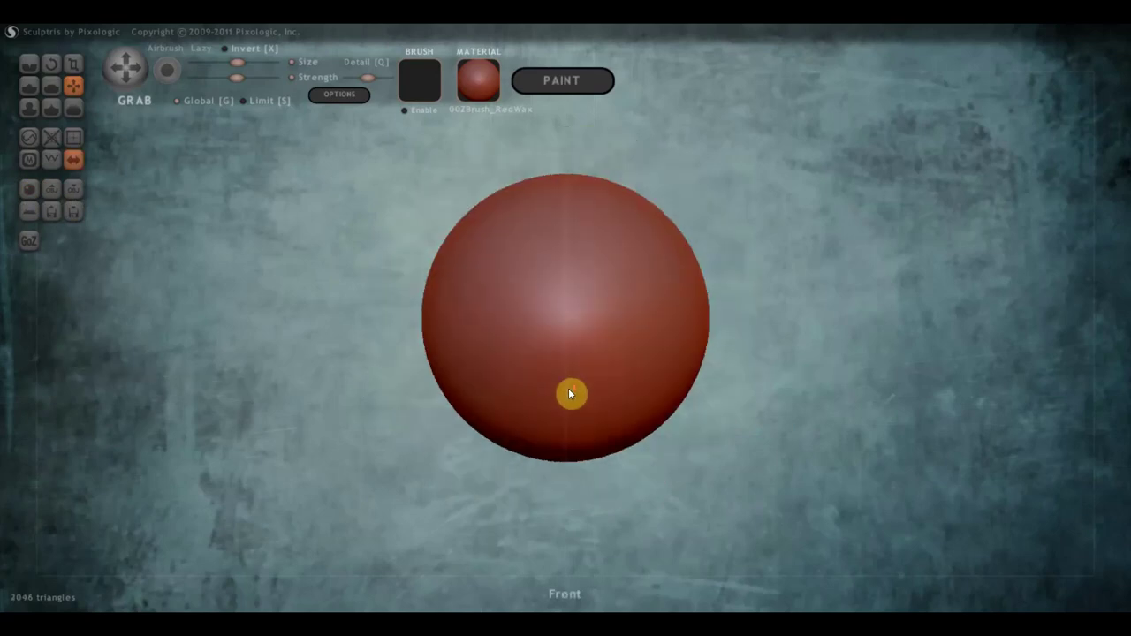
pyautogui.moveTo(671, 409)
pyautogui.mouseDown()
pyautogui.moveTo(591, 406)
pyautogui.moveTo(742, 420)
pyautogui.mouseUp()
pyautogui.click(557, 367)
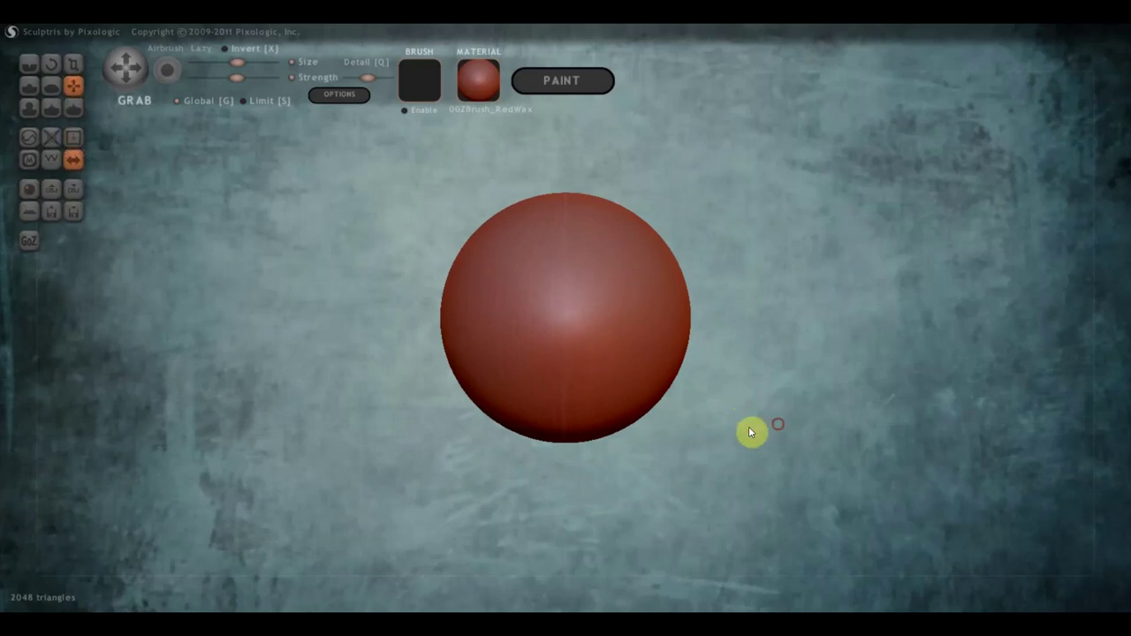
pyautogui.moveTo(748, 431)
pyautogui.keyDown('shift'); pyautogui.mouseDown()
pyautogui.moveTo(583, 434)
pyautogui.moveTo(784, 454)
pyautogui.mouseUp(); pyautogui.keyUp('shift')
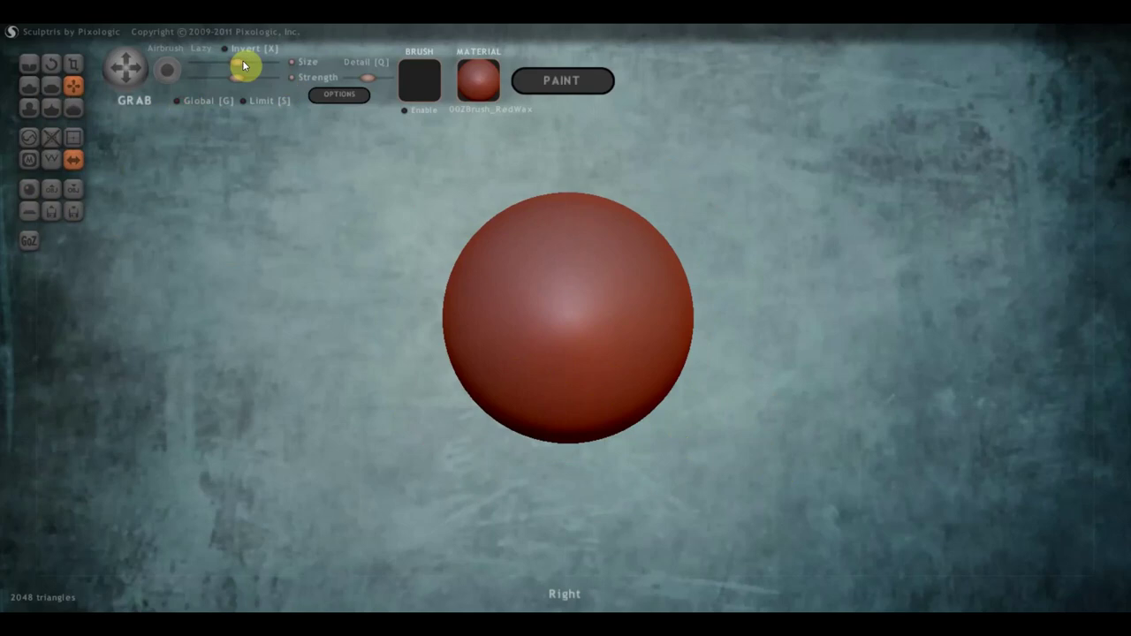
# - Enlarge the Grab brush and pull the sphere's lower left out into a jaw
pyautogui.moveTo(244, 64); pyautogui.dragTo(251, 62)
pyautogui.moveTo(495, 416); pyautogui.dragTo(446, 481)
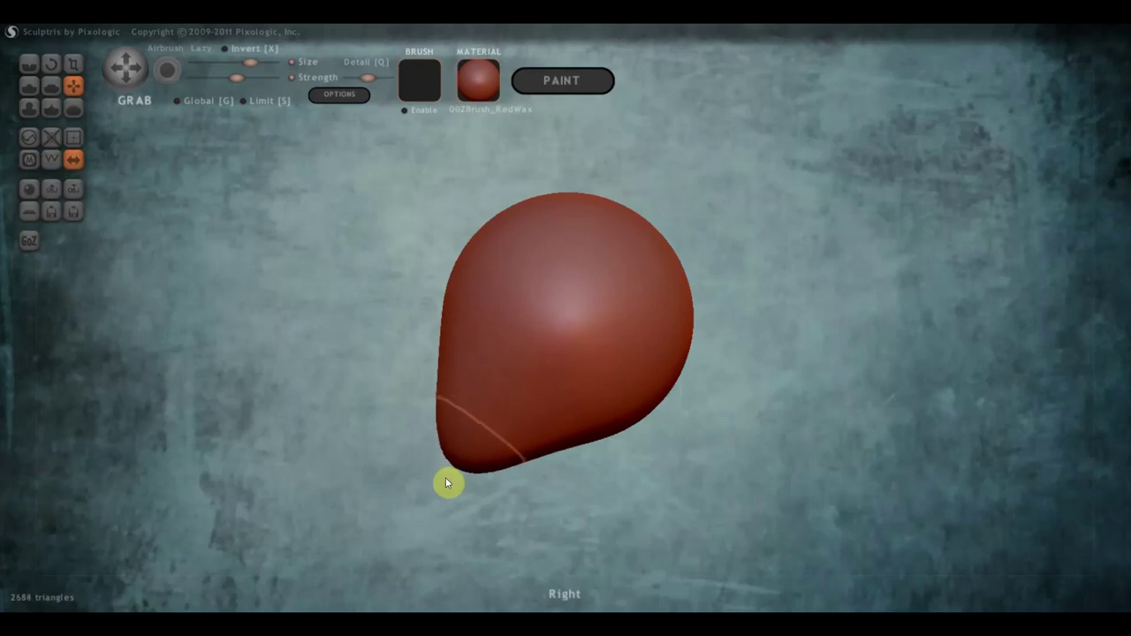
pyautogui.moveTo(451, 412)
pyautogui.mouseDown()
pyautogui.moveTo(441, 413)
pyautogui.moveTo(511, 457)
pyautogui.moveTo(438, 330)
pyautogui.moveTo(476, 363)
pyautogui.mouseUp()
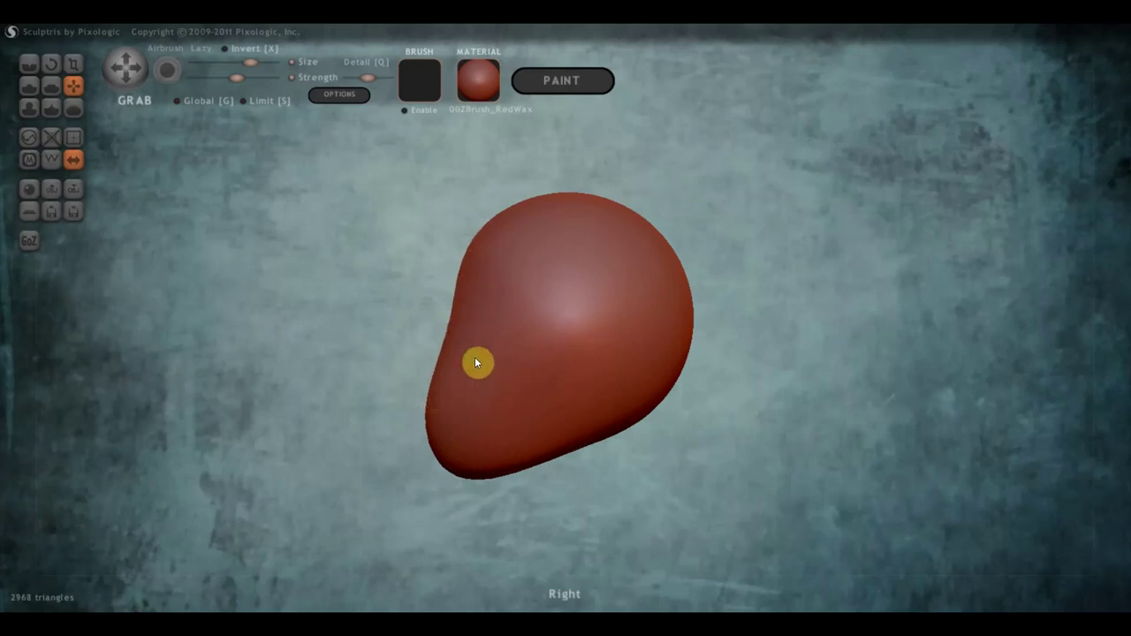
pyautogui.moveTo(474, 362); pyautogui.dragTo(901, 362, button='right')
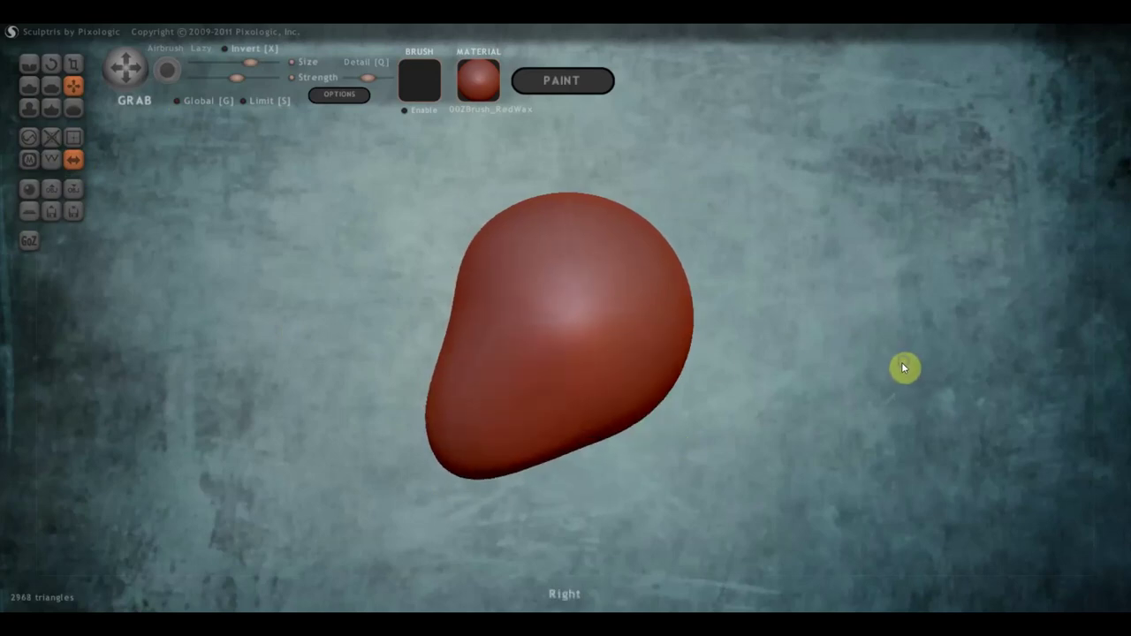
# - Sculpt two mirrored eye-socket dents with the Draw brush from the front
pyautogui.click(30, 86)
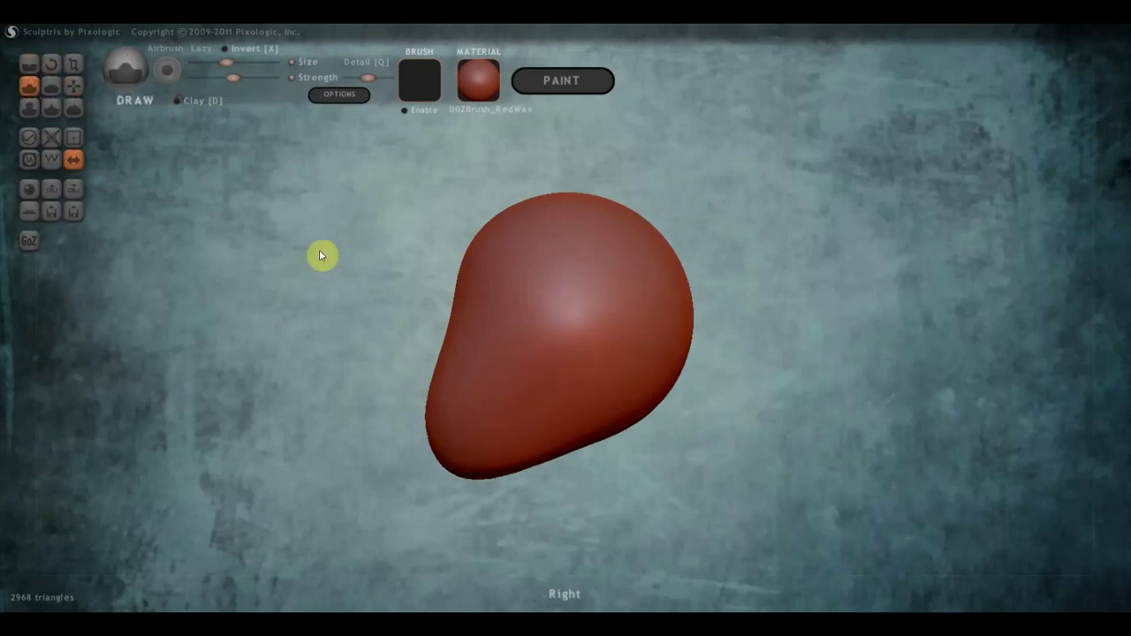
pyautogui.keyDown('shift'); pyautogui.moveTo(356, 271); pyautogui.dragTo(865, 346, button='right'); pyautogui.keyUp('shift')
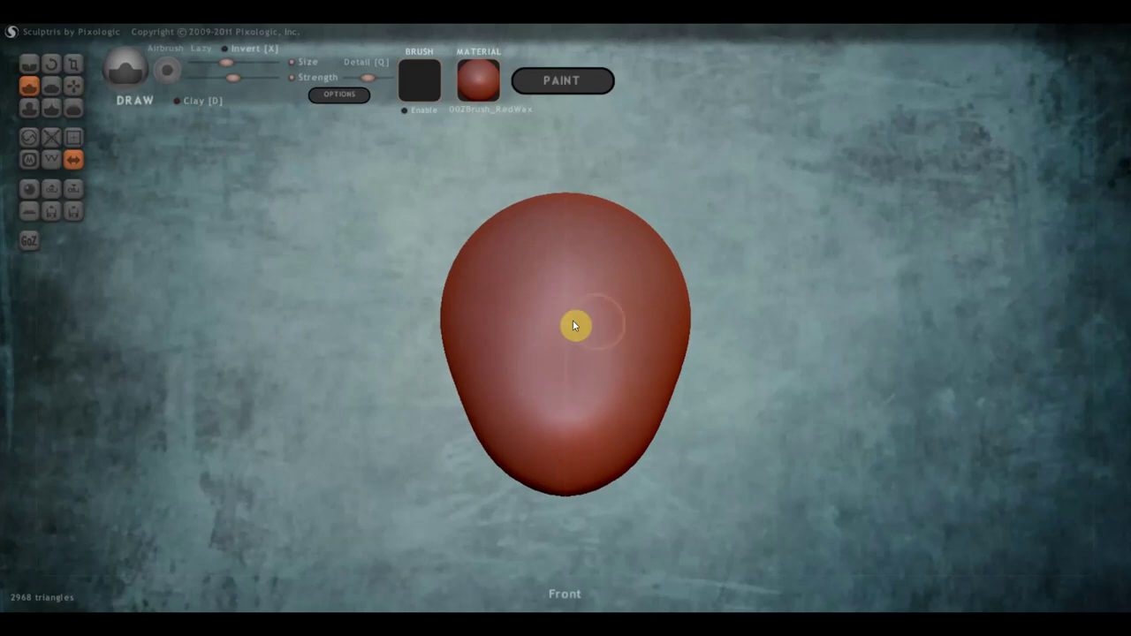
pyautogui.scroll(-3, 547, 322)
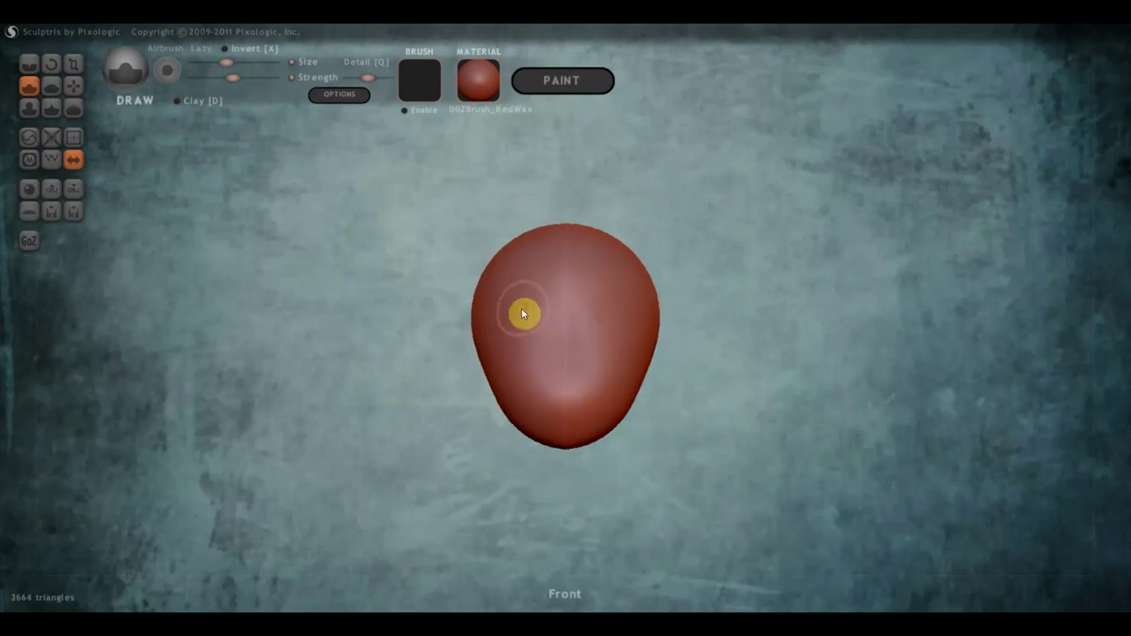
pyautogui.moveTo(521, 308)
pyautogui.mouseDown()
pyautogui.moveTo(513, 321)
pyautogui.moveTo(534, 314)
pyautogui.moveTo(525, 329)
pyautogui.moveTo(479, 324)
pyautogui.moveTo(568, 333)
pyautogui.mouseUp()
pyautogui.scroll(3, 566, 334)
pyautogui.scroll(2, 563, 336)
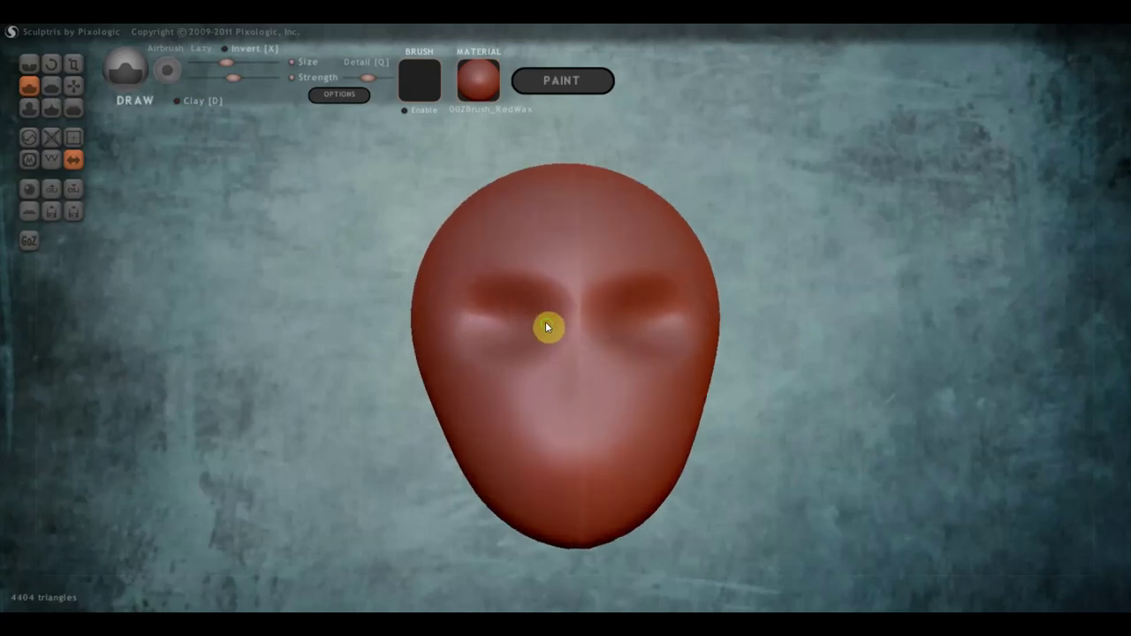
pyautogui.scroll(-2, 574, 371)
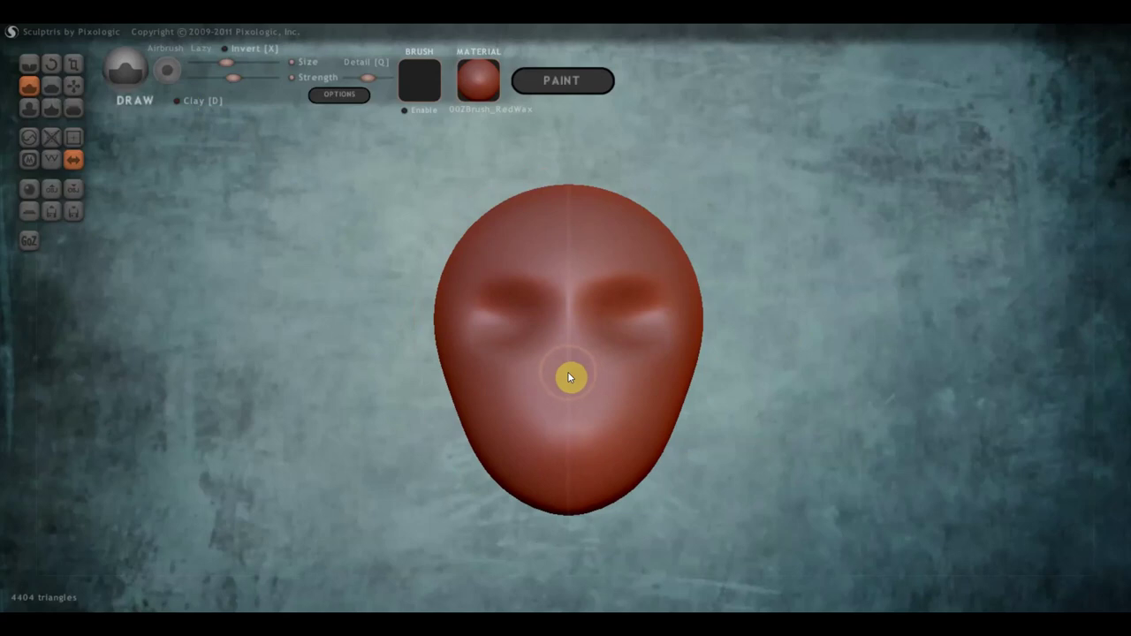
# - Build up a small nose at the face centre, then view the head three-quarter
pyautogui.moveTo(568, 377); pyautogui.dragTo(570, 358)
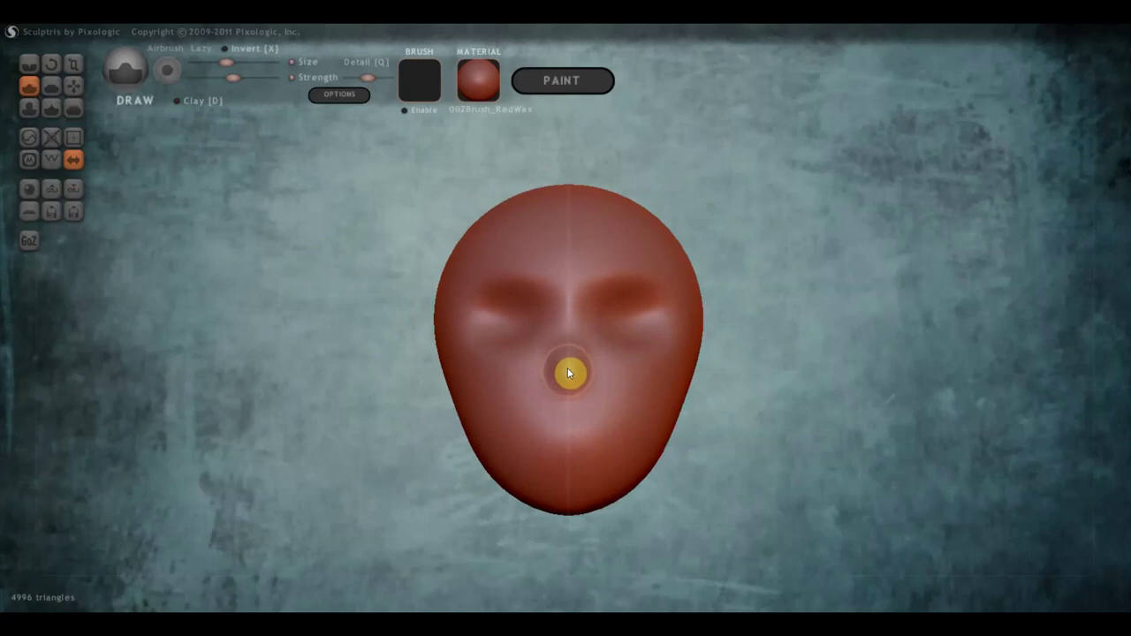
pyautogui.click(568, 365)
pyautogui.moveTo(592, 388); pyautogui.dragTo(451, 390, button='right')
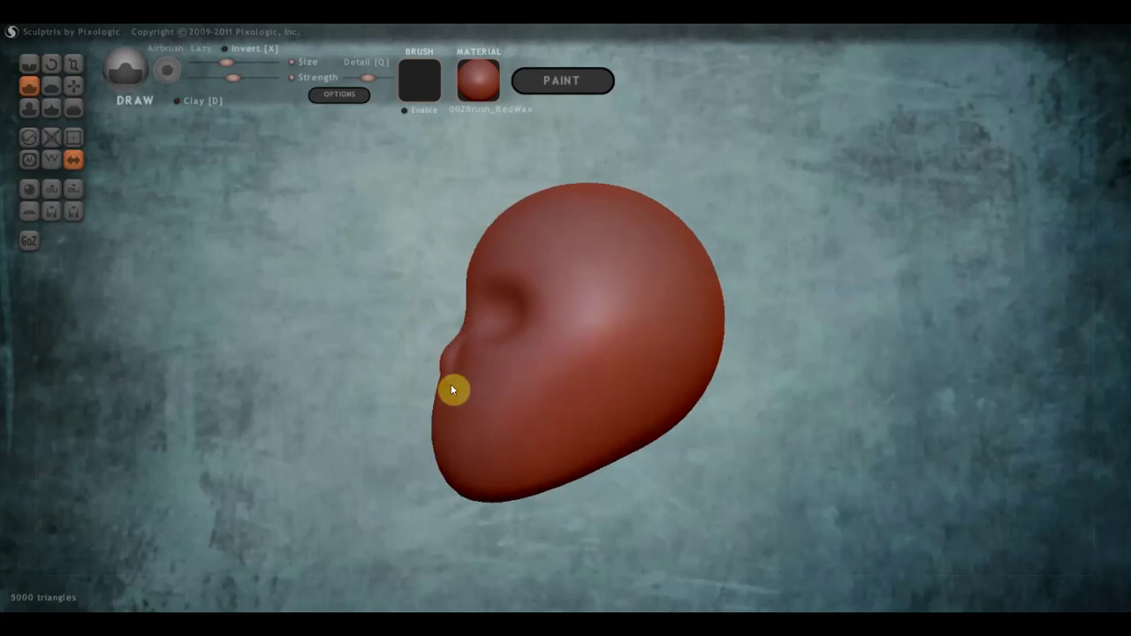
# - With a smaller Grab brush, pull out the nose and reshape the brow and chin
pyautogui.click(74, 87)
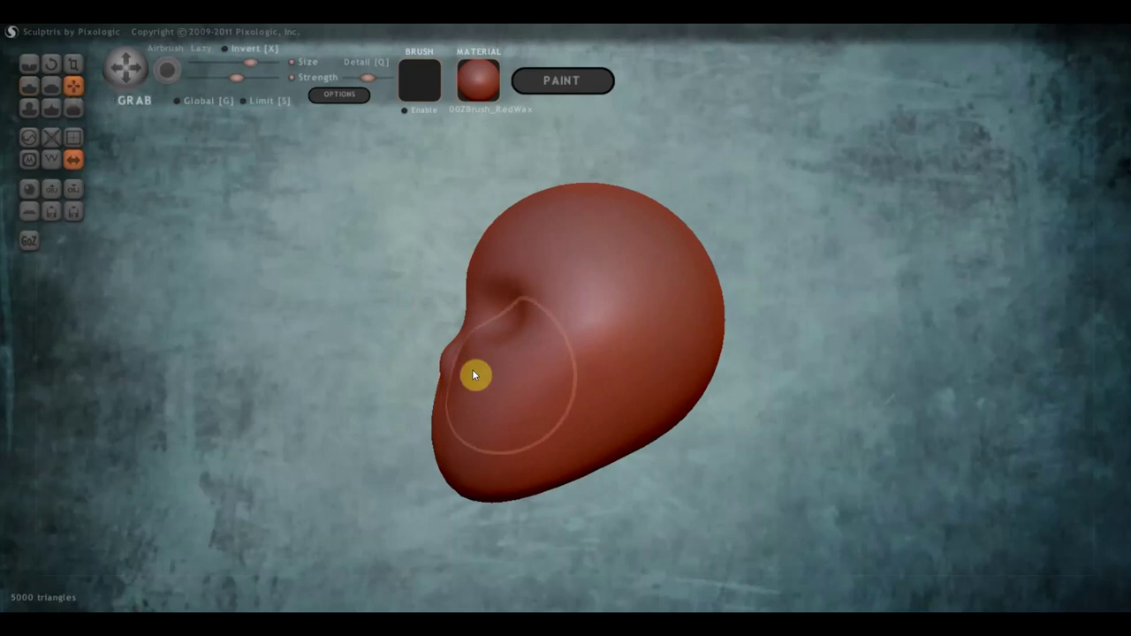
pyautogui.moveTo(250, 62); pyautogui.dragTo(234, 63)
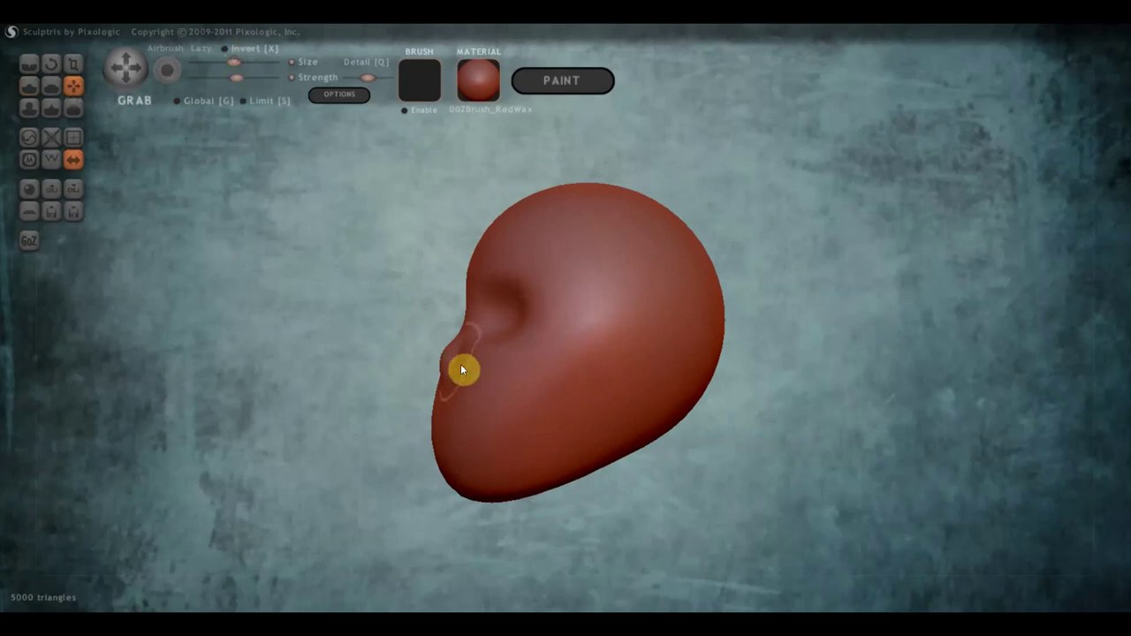
pyautogui.moveTo(448, 353)
pyautogui.mouseDown()
pyautogui.moveTo(411, 355)
pyautogui.moveTo(437, 341)
pyautogui.mouseUp()
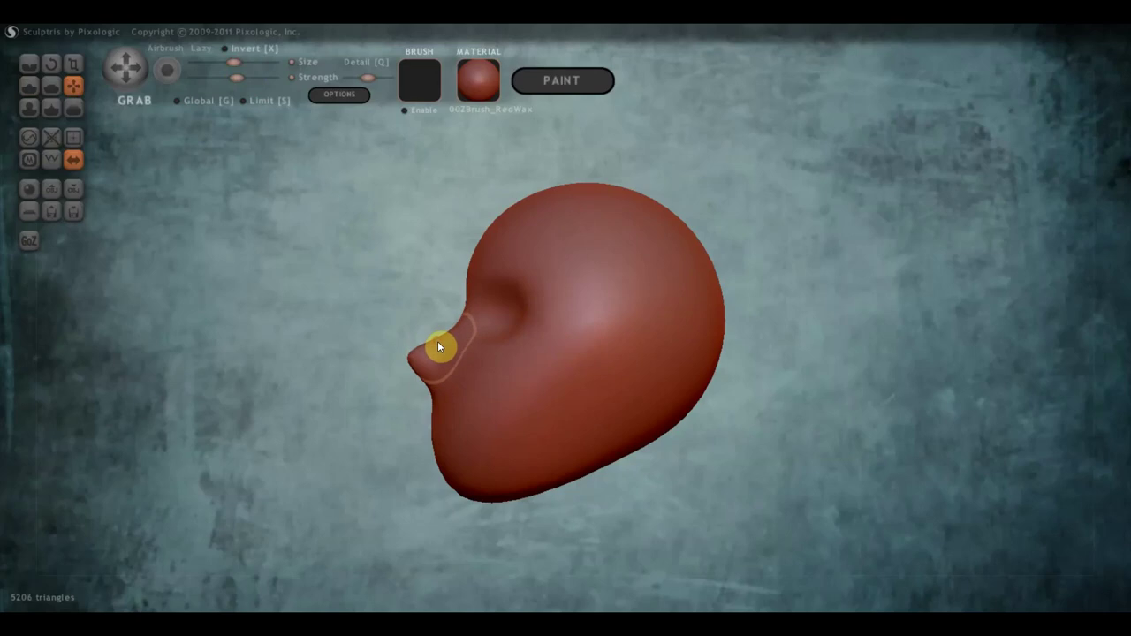
pyautogui.scroll(-2, 469, 296)
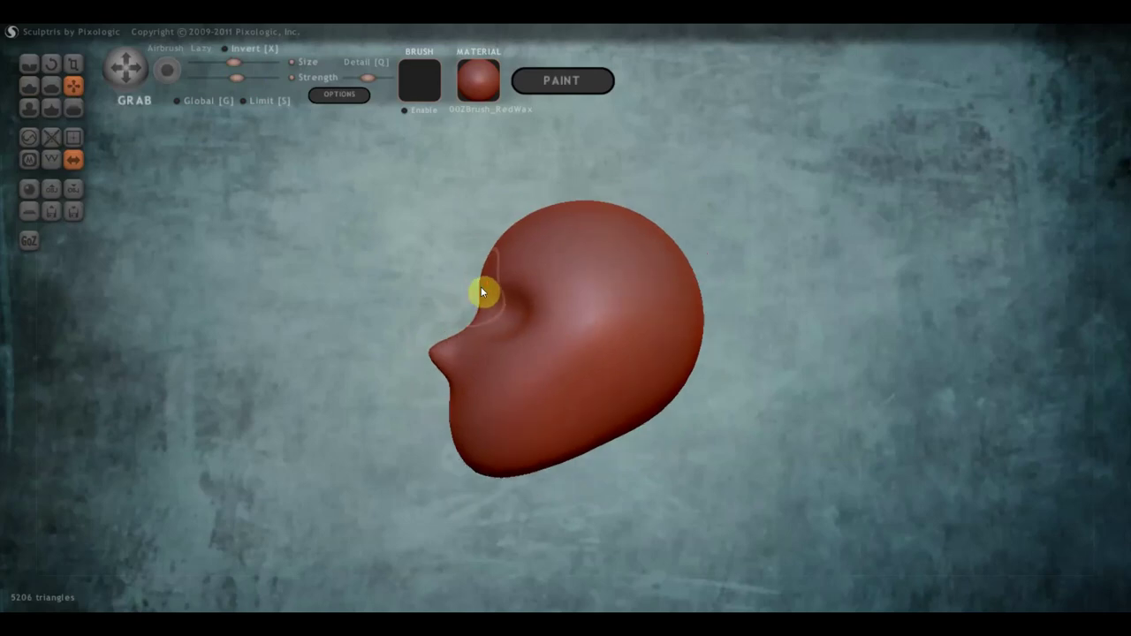
pyautogui.moveTo(481, 286); pyautogui.dragTo(483, 283)
pyautogui.moveTo(457, 430); pyautogui.dragTo(455, 428)
pyautogui.moveTo(470, 426); pyautogui.dragTo(612, 428, button='right')
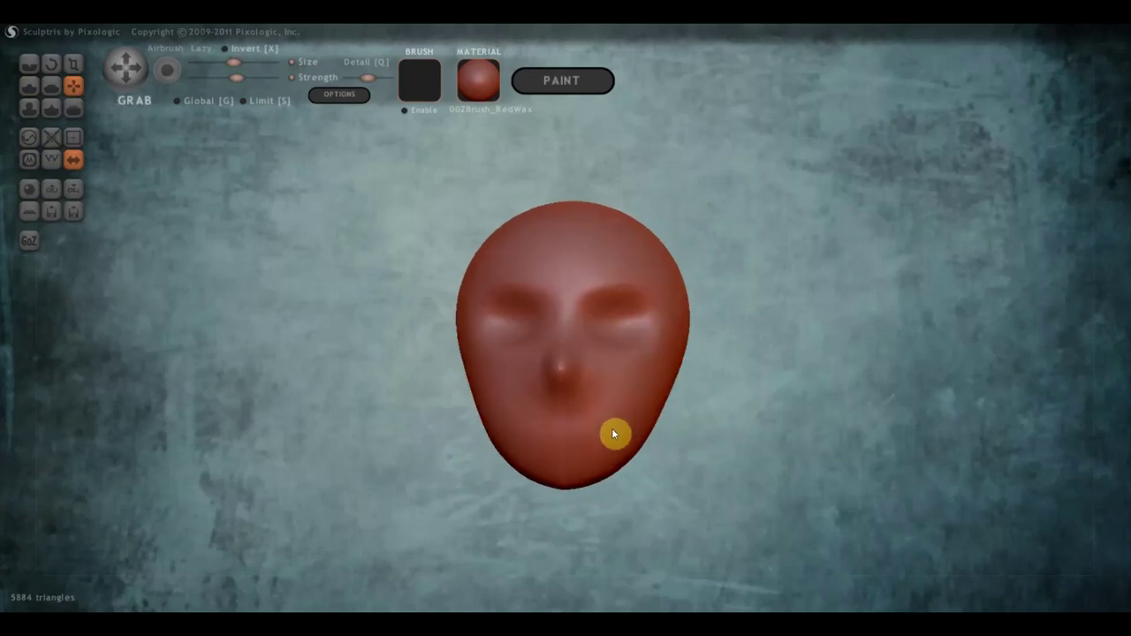
pyautogui.scroll(2, 557, 413)
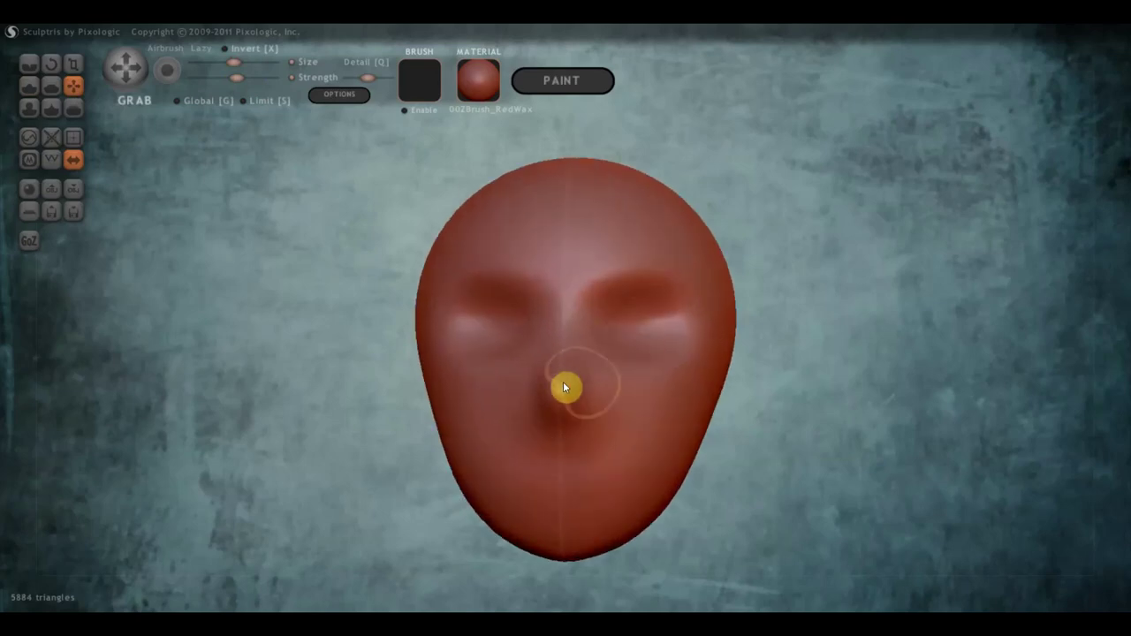
# - Carve nasolabial creases from the nose toward the mouth with the Crease tool
pyautogui.click(27, 69)
pyautogui.scroll(-2, 424, 245)
pyautogui.moveTo(424, 244)
pyautogui.mouseDown(button='right')
pyautogui.moveTo(520, 326)
pyautogui.moveTo(504, 346)
pyautogui.mouseUp(button='right')
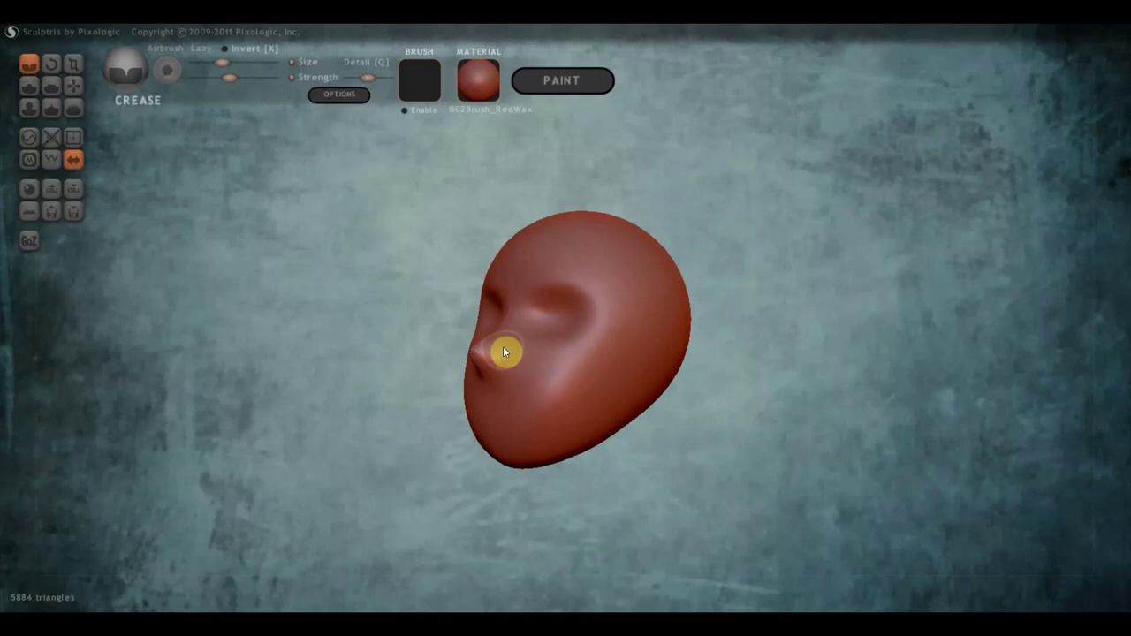
pyautogui.moveTo(504, 346)
pyautogui.mouseDown()
pyautogui.moveTo(547, 430)
pyautogui.moveTo(537, 379)
pyautogui.mouseUp()
pyautogui.moveTo(537, 378)
pyautogui.mouseDown(button='right')
pyautogui.moveTo(615, 402)
pyautogui.moveTo(621, 381)
pyautogui.mouseUp(button='right')
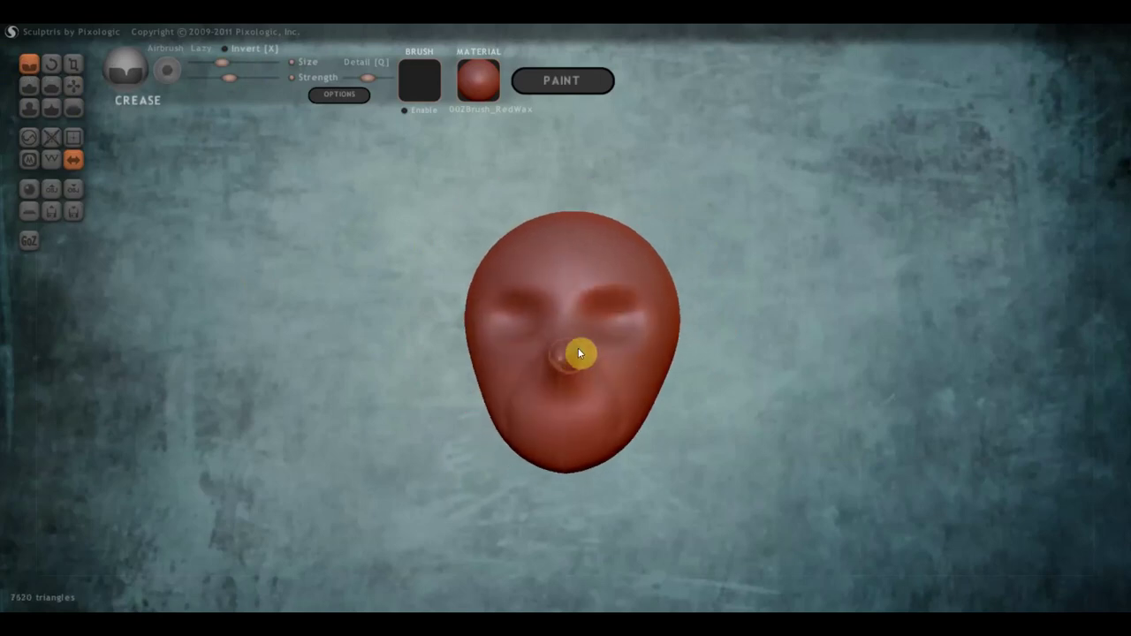
pyautogui.moveTo(585, 332); pyautogui.dragTo(633, 345, button='right')
pyautogui.scroll(3, 626, 341)
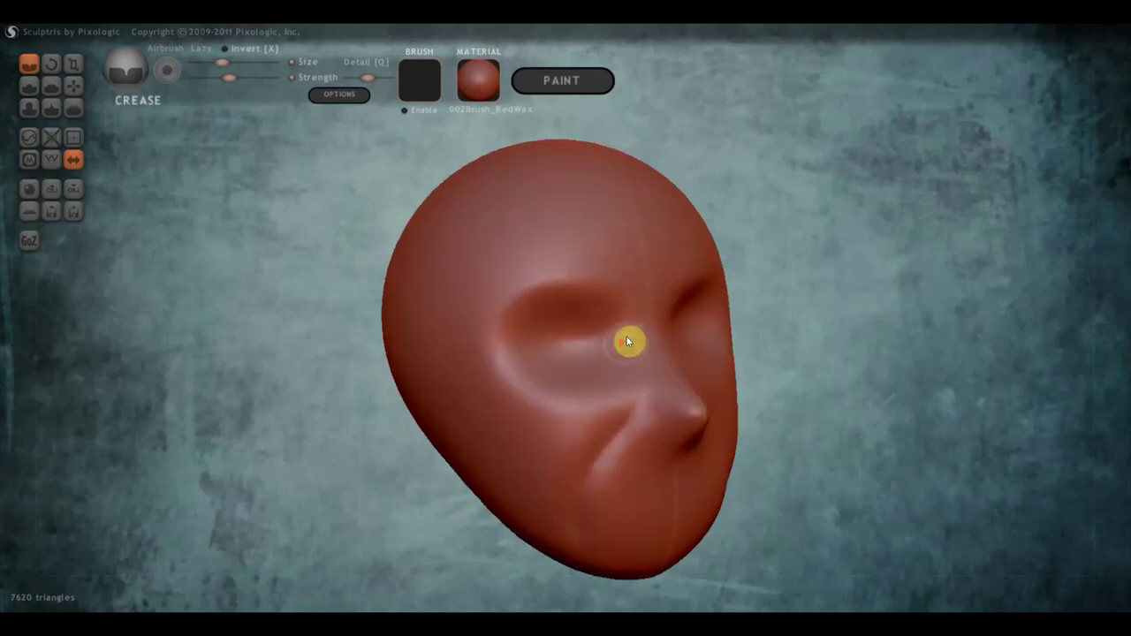
# - Crease along the nose side, under the nostril, and across the horizontal mouth line
pyautogui.moveTo(621, 325)
pyautogui.mouseDown()
pyautogui.moveTo(644, 376)
pyautogui.moveTo(633, 437)
pyautogui.moveTo(633, 348)
pyautogui.moveTo(650, 417)
pyautogui.moveTo(640, 420)
pyautogui.moveTo(675, 451)
pyautogui.mouseUp()
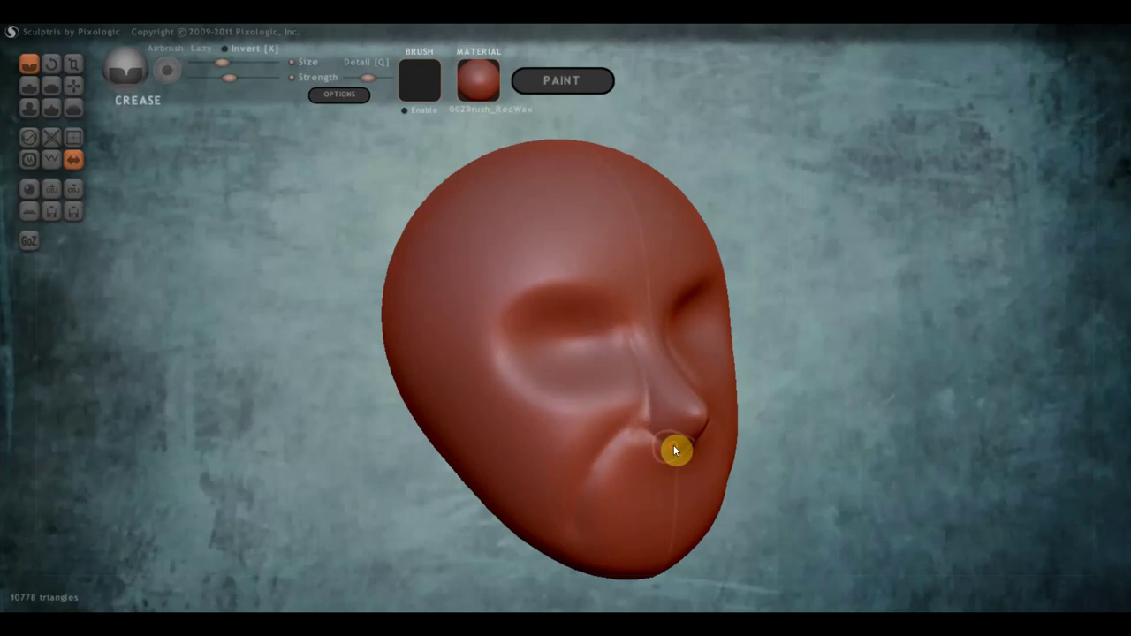
pyautogui.moveTo(661, 486); pyautogui.dragTo(591, 457, button='right')
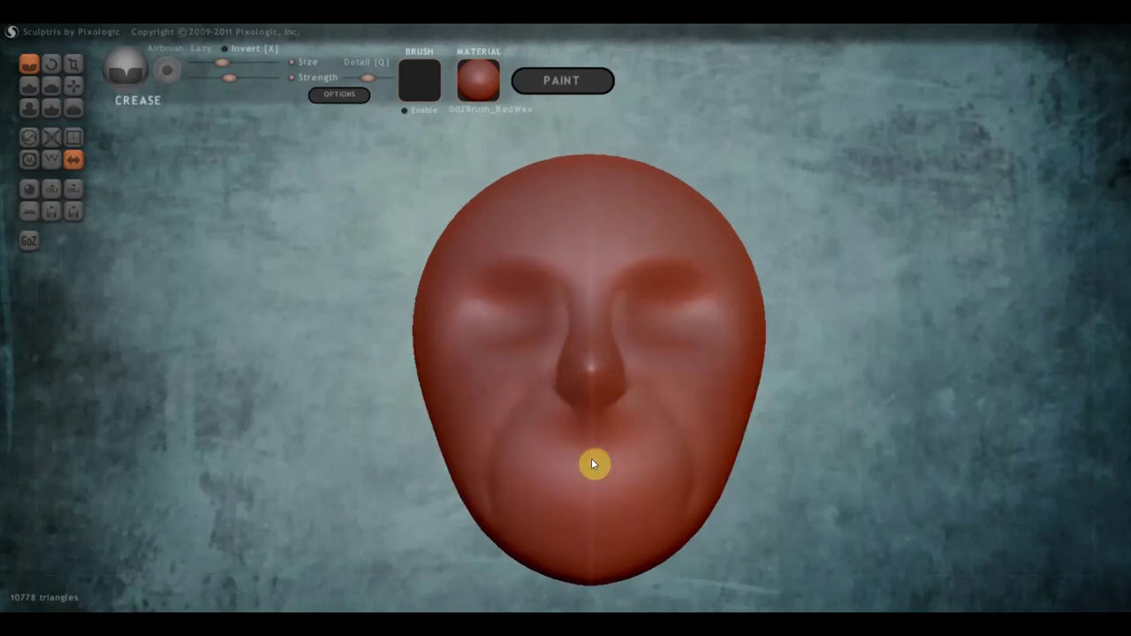
pyautogui.moveTo(612, 409); pyautogui.dragTo(568, 412)
pyautogui.moveTo(629, 460)
pyautogui.mouseDown()
pyautogui.moveTo(514, 462)
pyautogui.moveTo(645, 456)
pyautogui.mouseUp()
pyautogui.moveTo(645, 456)
pyautogui.mouseDown(button='right')
pyautogui.moveTo(530, 487)
pyautogui.moveTo(634, 475)
pyautogui.mouseUp(button='right')
pyautogui.scroll(-2, 630, 470)
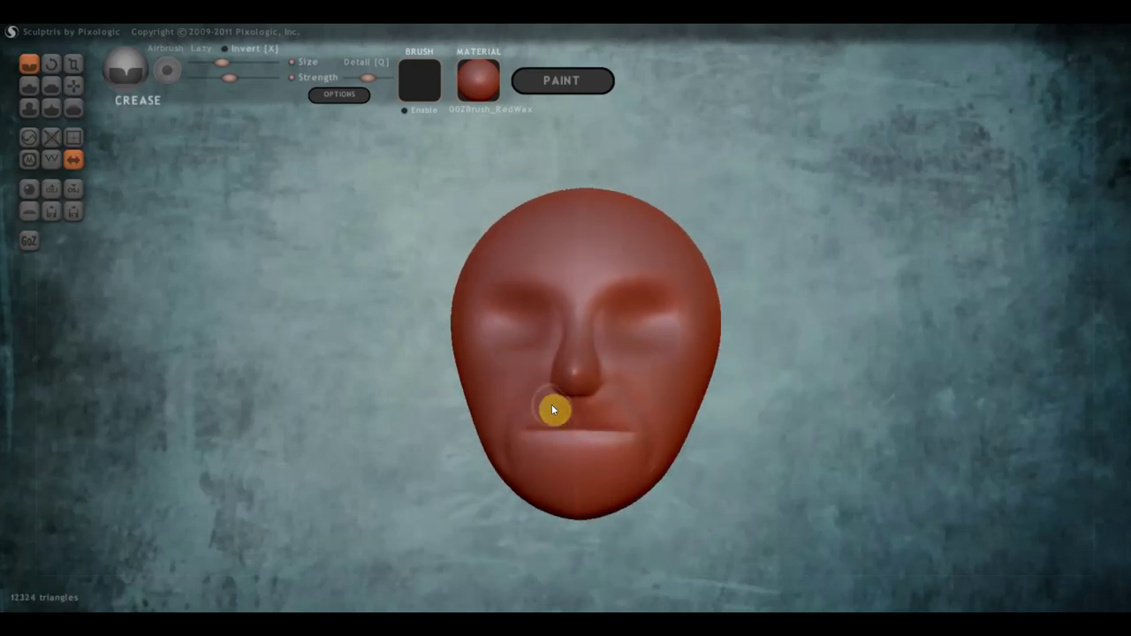
pyautogui.moveTo(551, 409); pyautogui.dragTo(604, 409, button='right')
pyautogui.scroll(2, 531, 413)
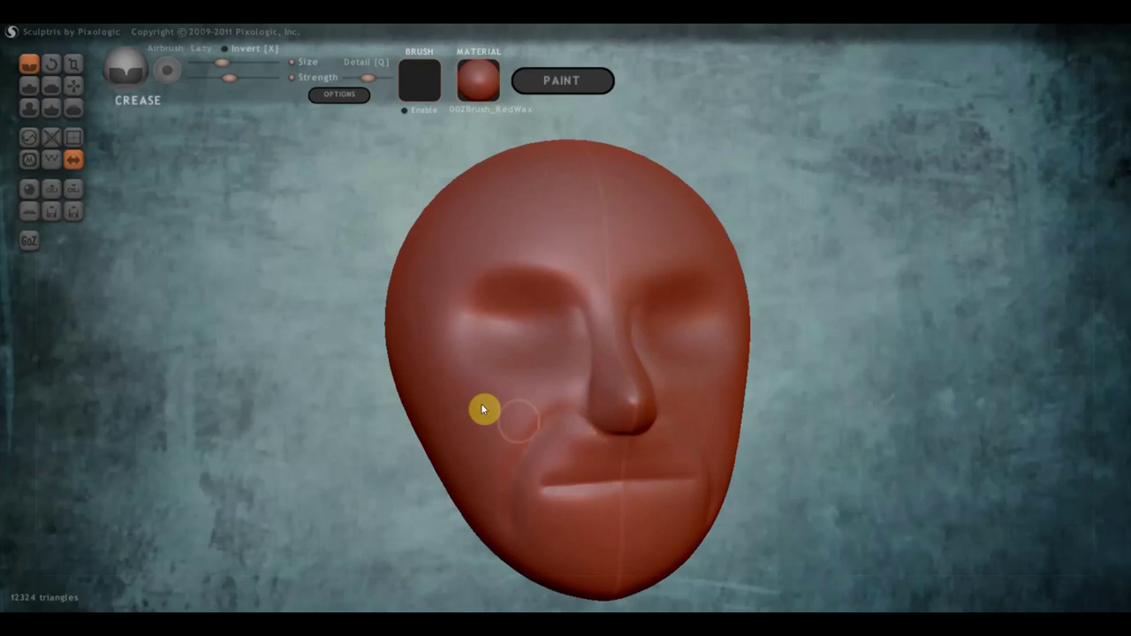
pyautogui.scroll(-2, 486, 409)
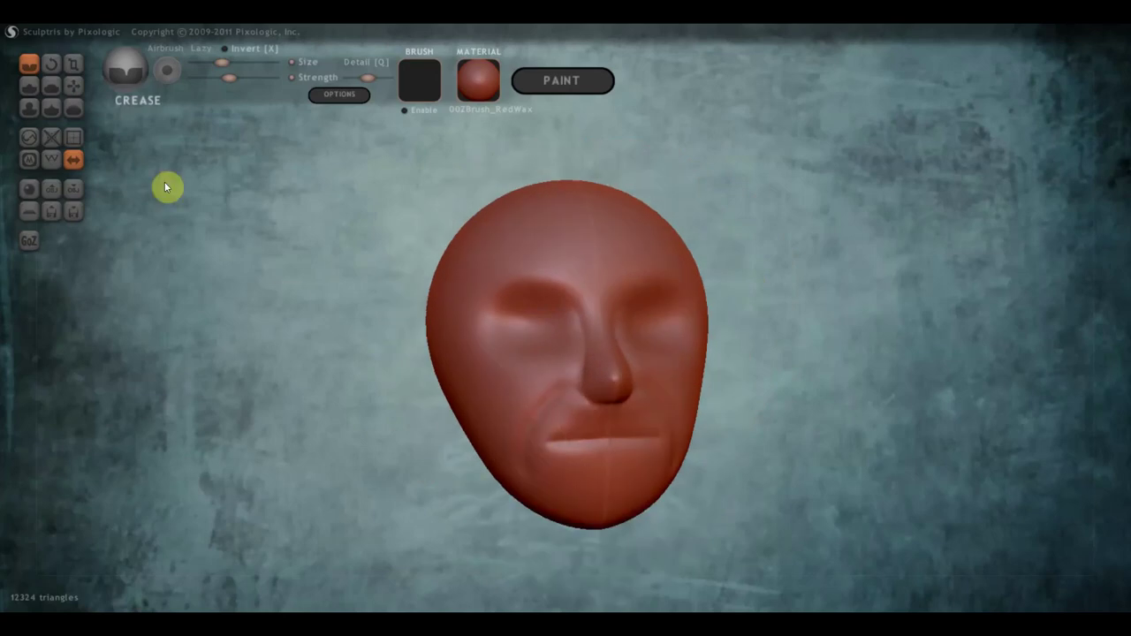
# - Face the head forward and tune the Draw brush's size and strength for lip work
pyautogui.click(30, 90)
pyautogui.scroll(2, 560, 479)
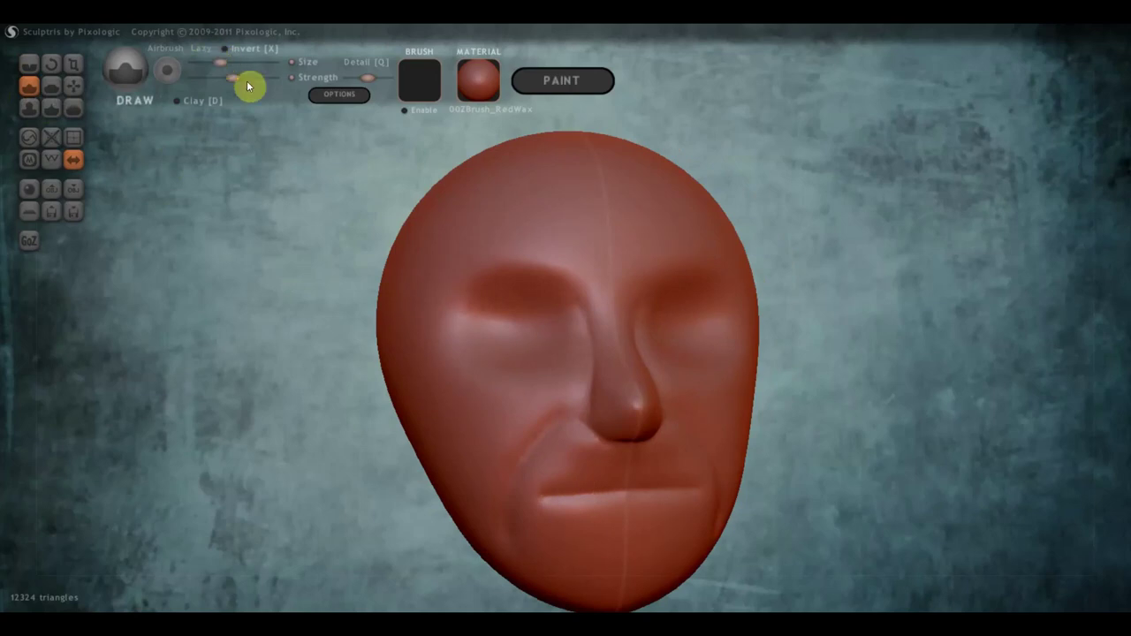
pyautogui.moveTo(589, 507); pyautogui.dragTo(566, 501, button='right')
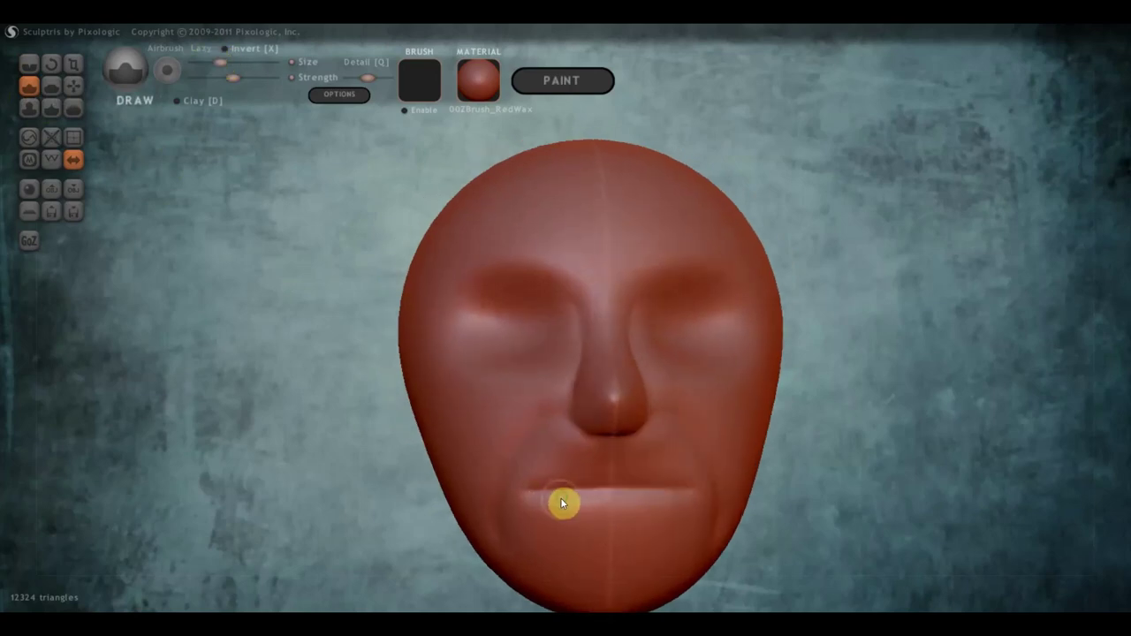
pyautogui.scroll(-2, 603, 488)
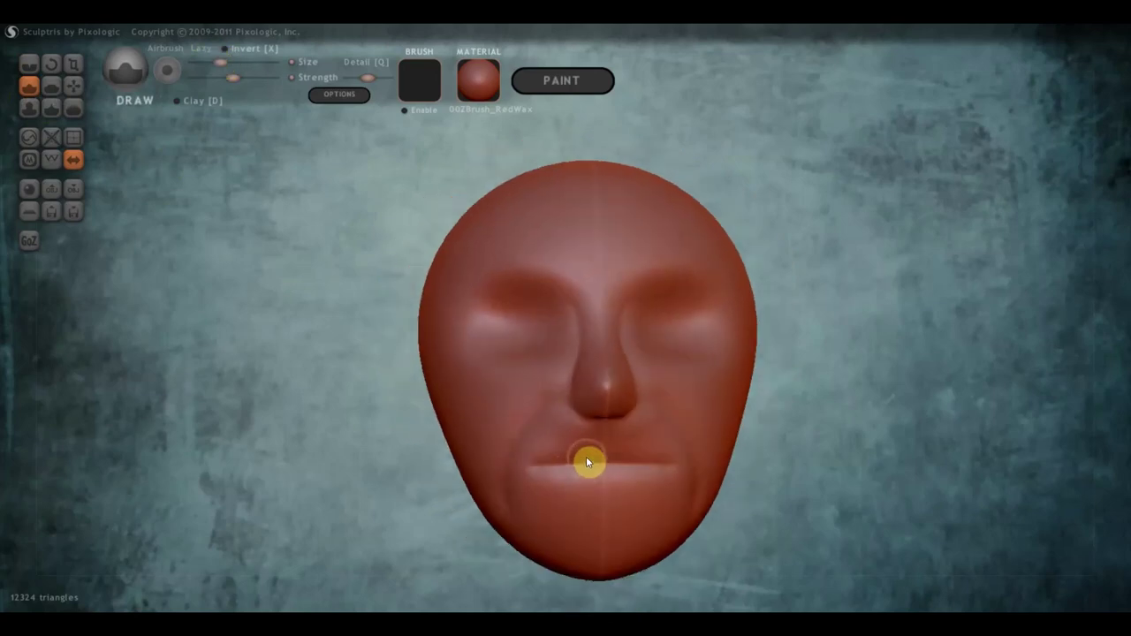
pyautogui.scroll(4, 588, 461)
pyautogui.scroll(-2, 587, 461)
pyautogui.scroll(2, 588, 462)
pyautogui.scroll(-3, 588, 465)
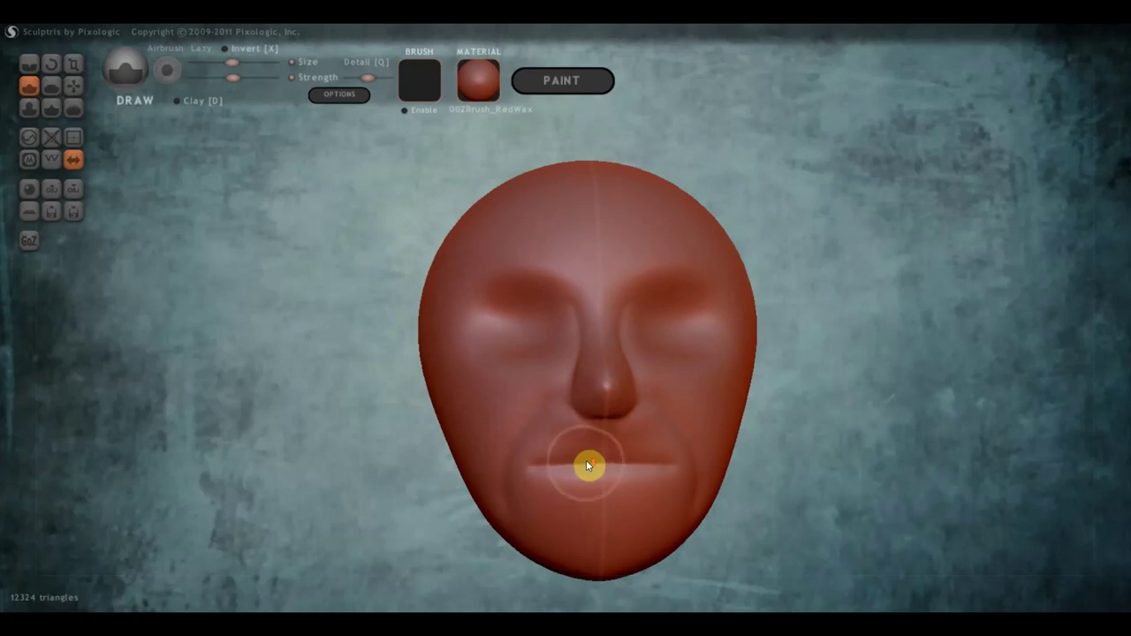
pyautogui.scroll(-3, 585, 465)
pyautogui.keyDown('shift'); pyautogui.scroll(-2, 586, 458); pyautogui.keyUp('shift')
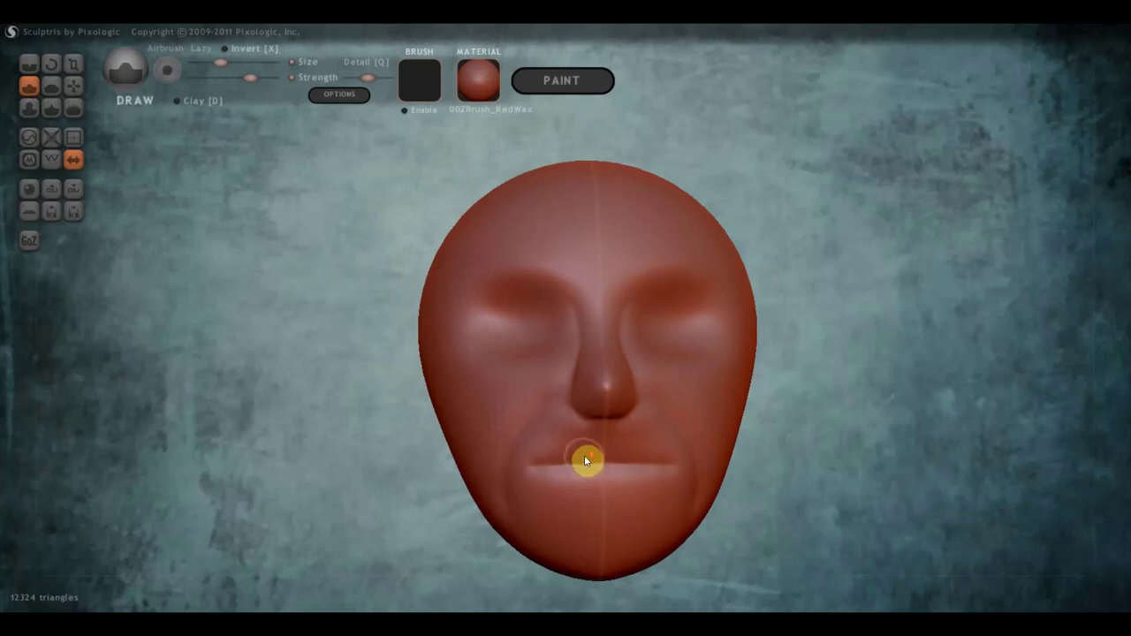
pyautogui.keyDown('shift'); pyautogui.scroll(1, 584, 457); pyautogui.keyUp('shift')
pyautogui.keyDown('shift'); pyautogui.scroll(-2, 584, 460); pyautogui.keyUp('shift')
pyautogui.keyDown('shift'); pyautogui.scroll(1, 584, 459); pyautogui.keyUp('shift')
pyautogui.keyDown('shift'); pyautogui.scroll(-1, 584, 459); pyautogui.keyUp('shift')
pyautogui.keyDown('shift'); pyautogui.scroll(1, 583, 461); pyautogui.keyUp('shift')
pyautogui.keyDown('shift'); pyautogui.scroll(-1, 583, 464); pyautogui.keyUp('shift')
pyautogui.keyDown('shift'); pyautogui.scroll(-1, 581, 466); pyautogui.keyUp('shift')
pyautogui.scroll(3, 616, 469)
pyautogui.scroll(-3, 600, 478)
# - Stroke in the upper lip line and build up the lower lip ridge
pyautogui.moveTo(668, 461); pyautogui.dragTo(558, 462)
pyautogui.moveTo(652, 465); pyautogui.dragTo(550, 465)
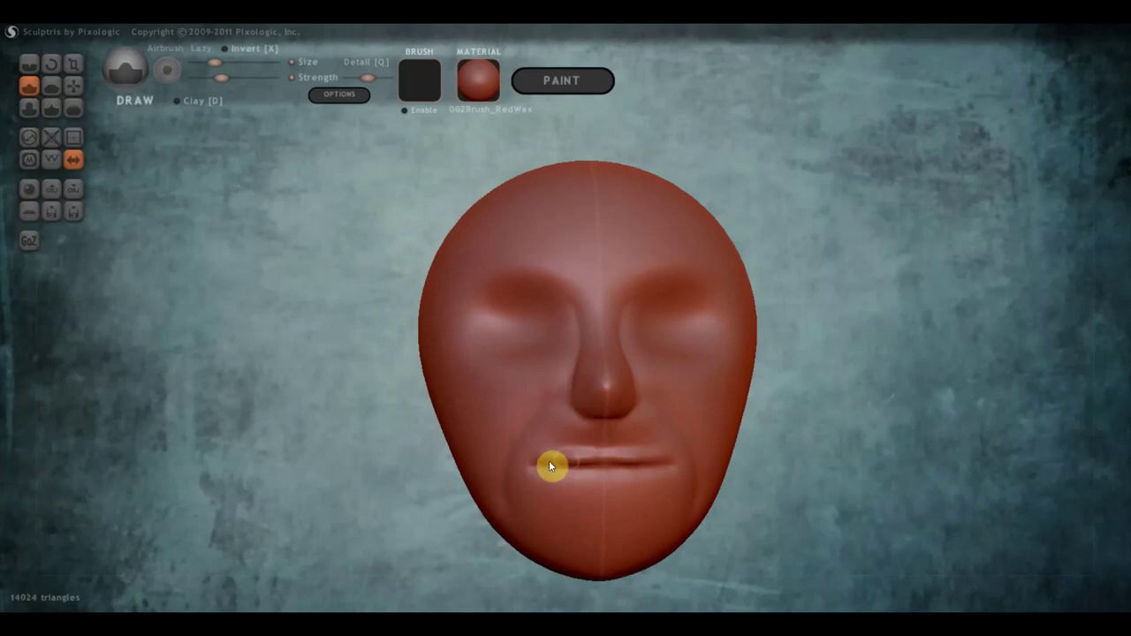
pyautogui.moveTo(671, 483); pyautogui.dragTo(548, 485)
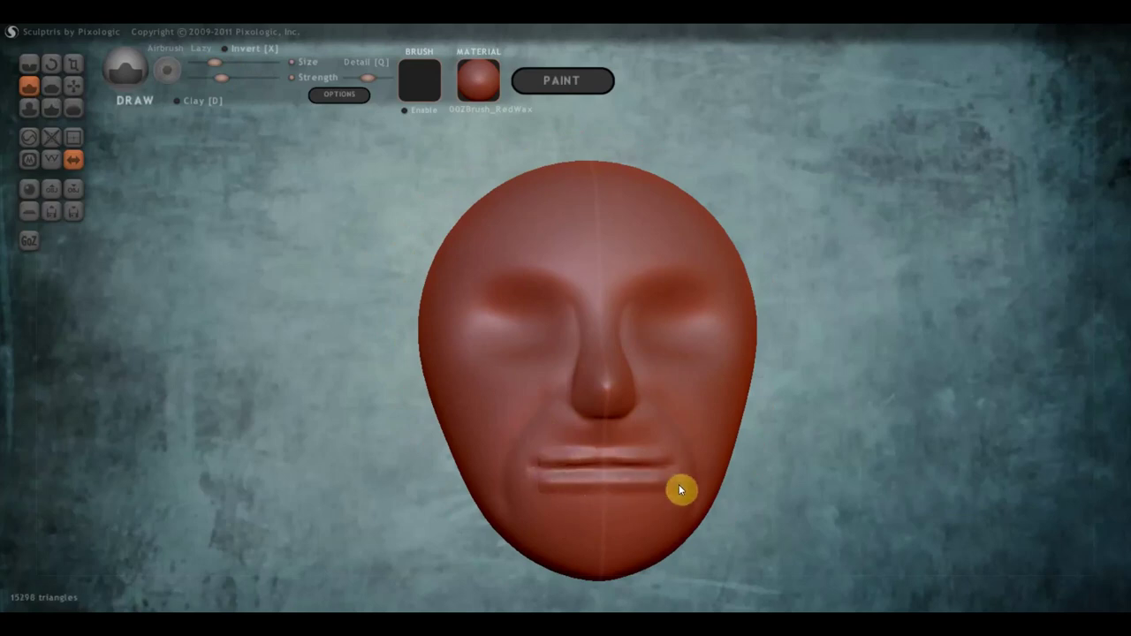
pyautogui.moveTo(657, 482); pyautogui.dragTo(540, 487)
# - Turn the head to a side profile and enlarge the brush
pyautogui.moveTo(540, 487)
pyautogui.mouseDown(button='right')
pyautogui.moveTo(646, 502)
pyautogui.moveTo(726, 496)
pyautogui.moveTo(558, 495)
pyautogui.moveTo(541, 484)
pyautogui.mouseUp(button='right')
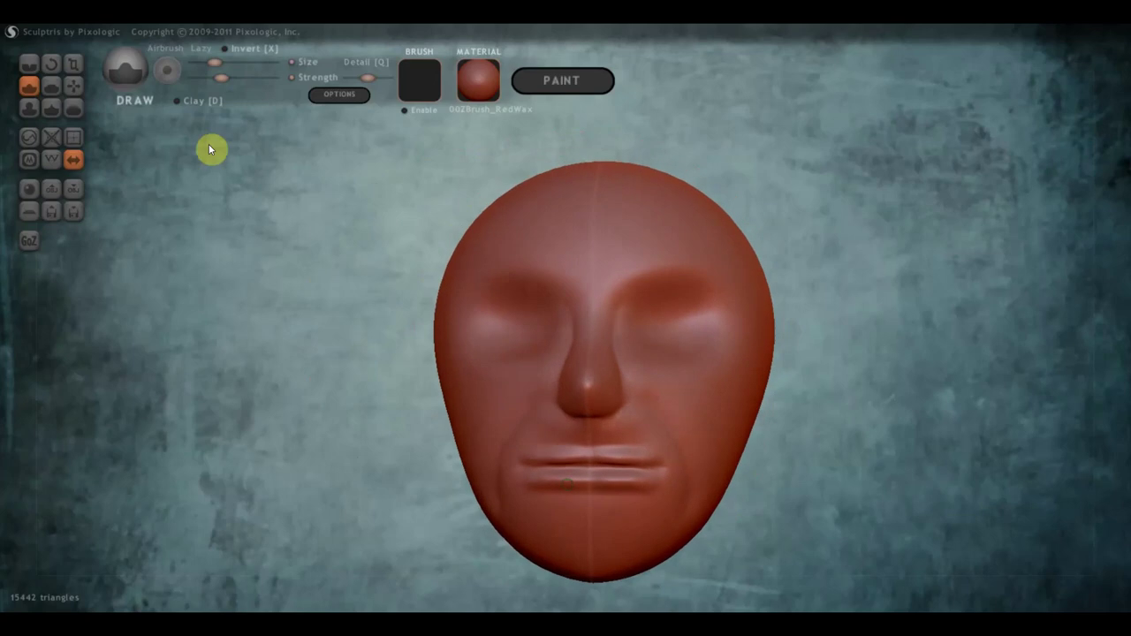
pyautogui.moveTo(283, 212); pyautogui.dragTo(306, 215, button='right')
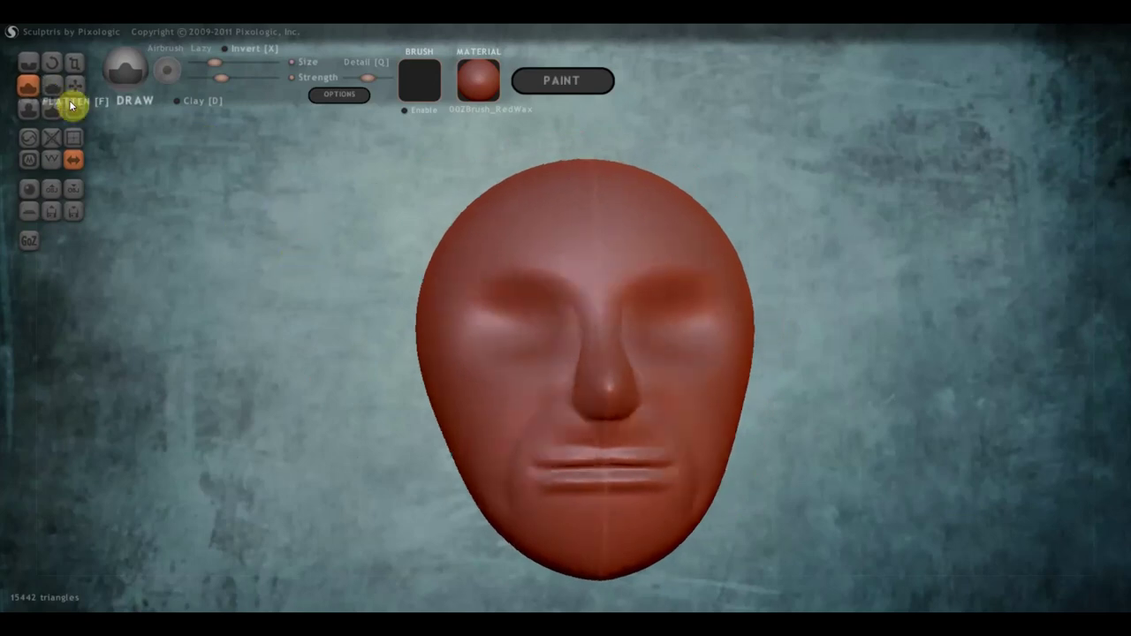
pyautogui.scroll(-3, 404, 323)
pyautogui.moveTo(404, 323)
pyautogui.mouseDown(button='right')
pyautogui.moveTo(547, 349)
pyautogui.moveTo(605, 375)
pyautogui.mouseUp(button='right')
pyautogui.moveTo(215, 62); pyautogui.dragTo(226, 62)
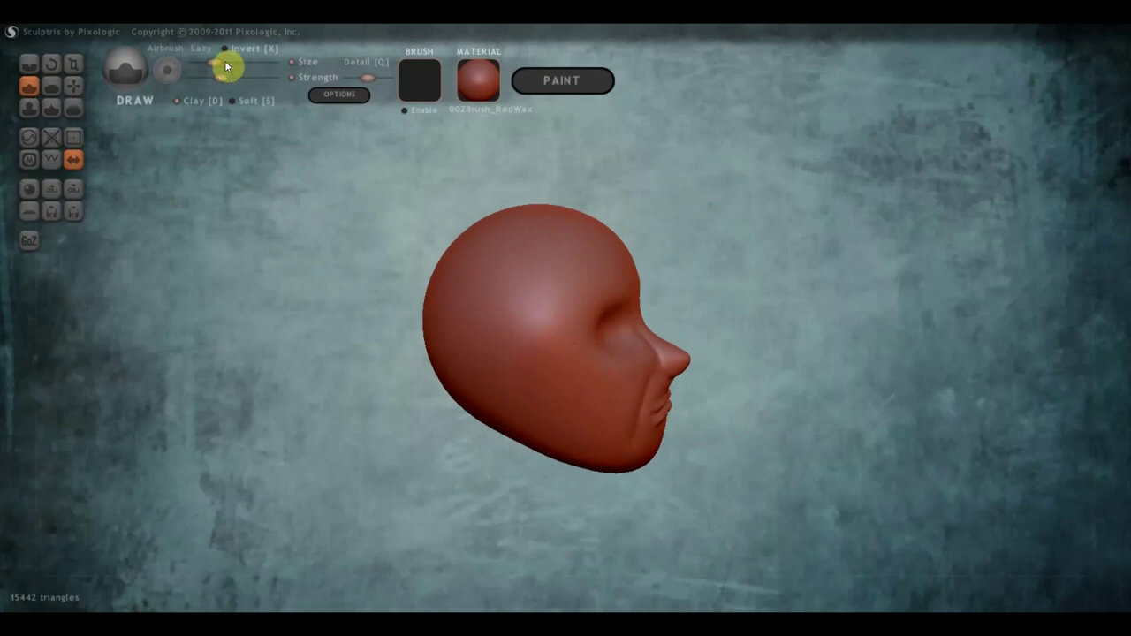
pyautogui.scroll(2, 616, 378)
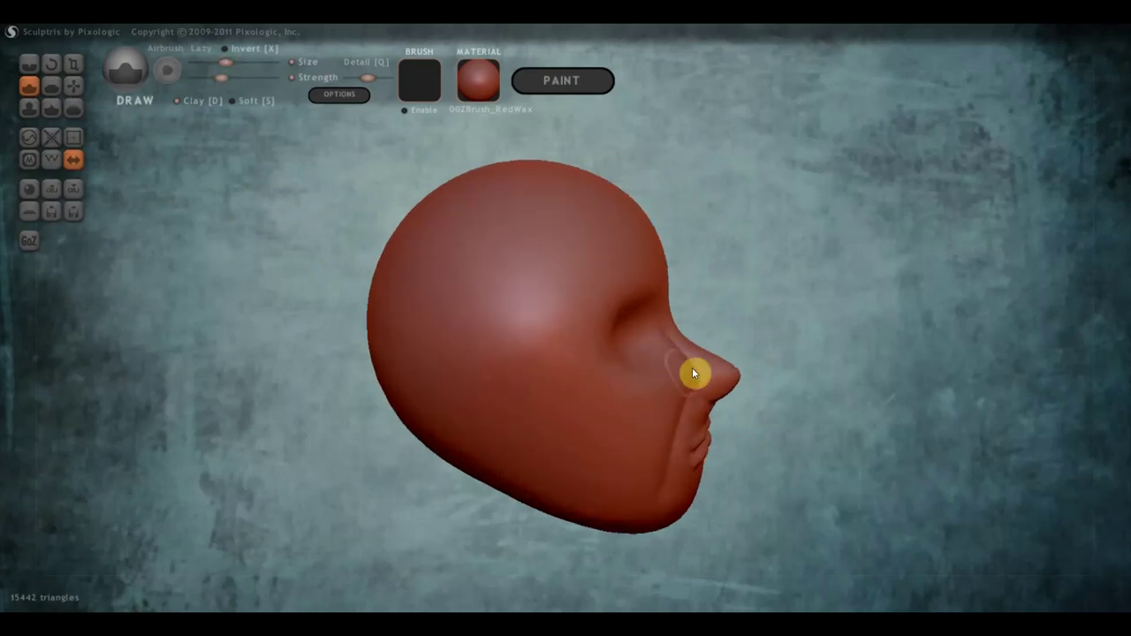
# - Push the cheek beside the nose into shape with the Grab tool
pyautogui.click(74, 85)
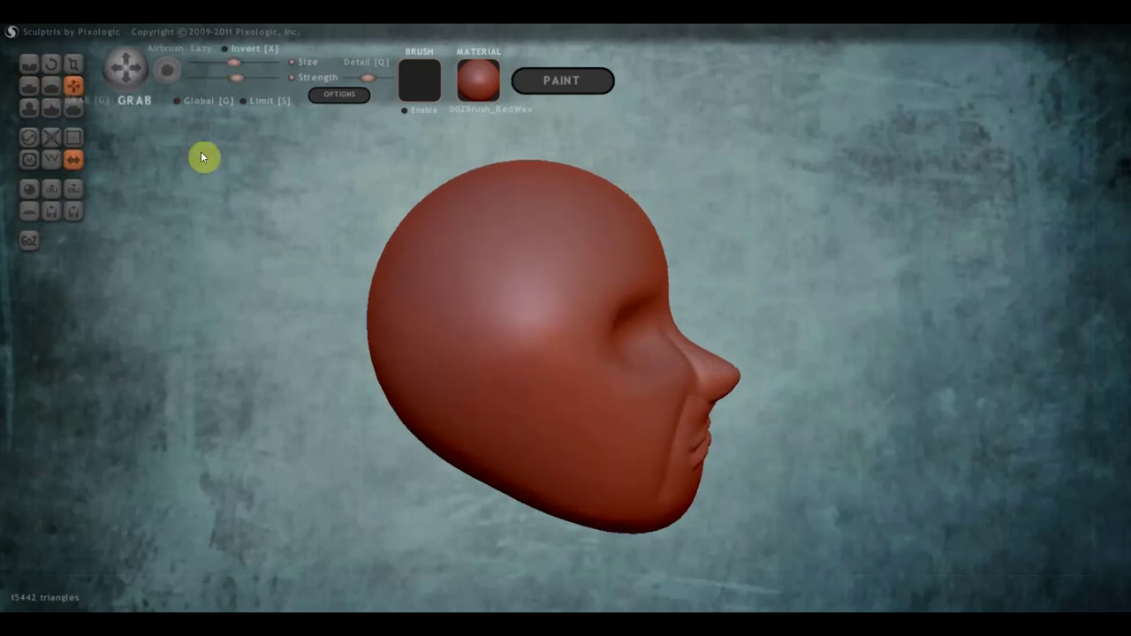
pyautogui.moveTo(690, 378); pyautogui.dragTo(672, 376)
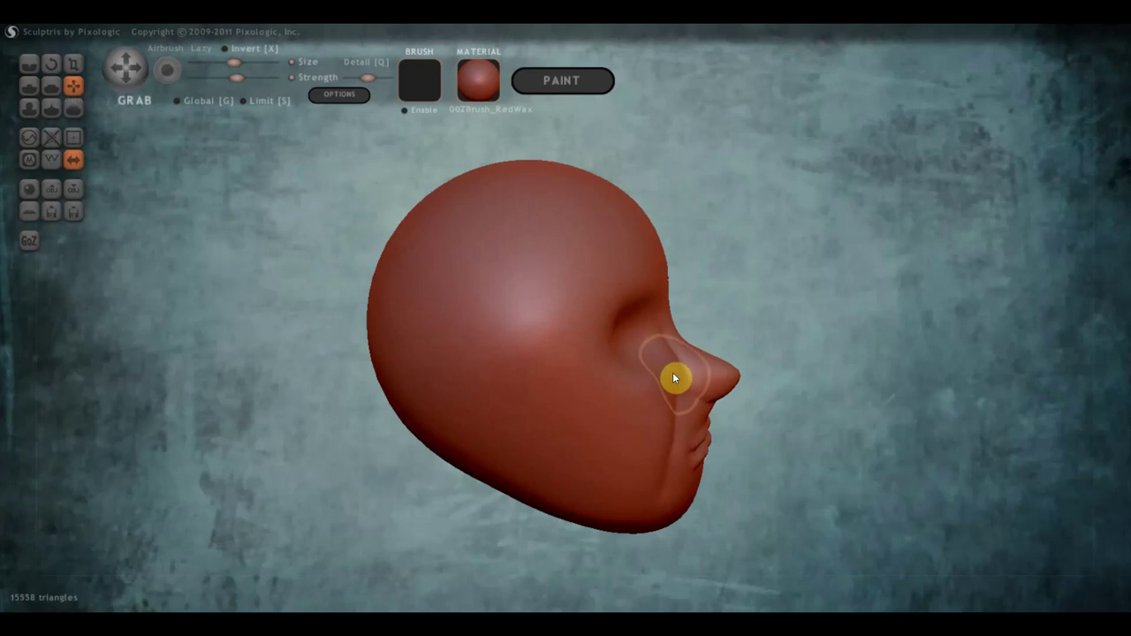
pyautogui.scroll(3, 698, 354)
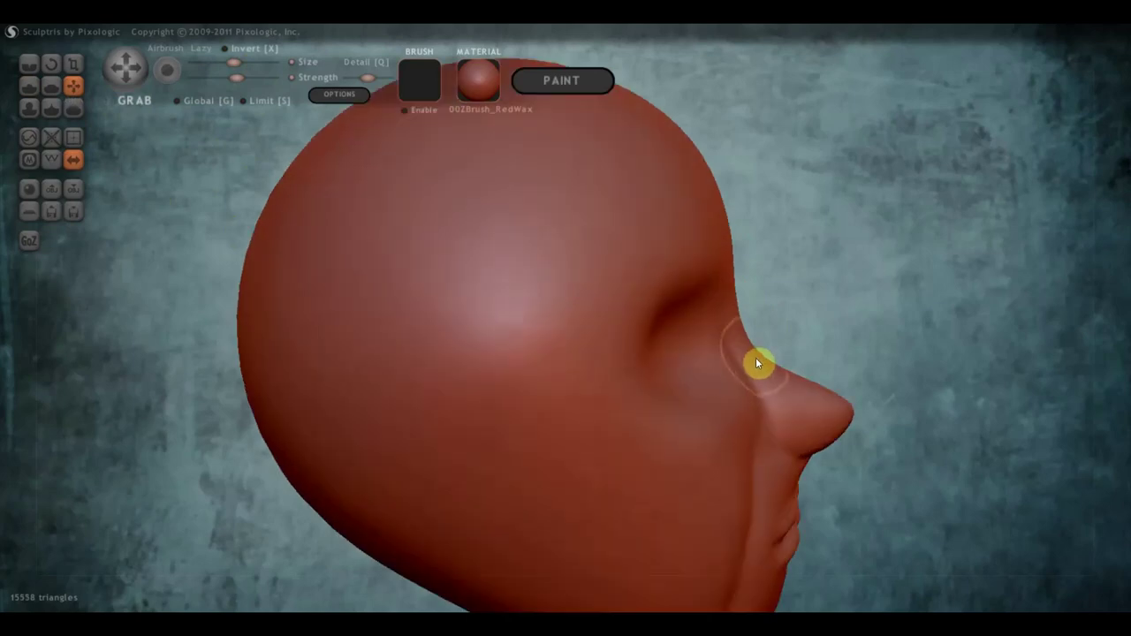
pyautogui.scroll(-2, 759, 375)
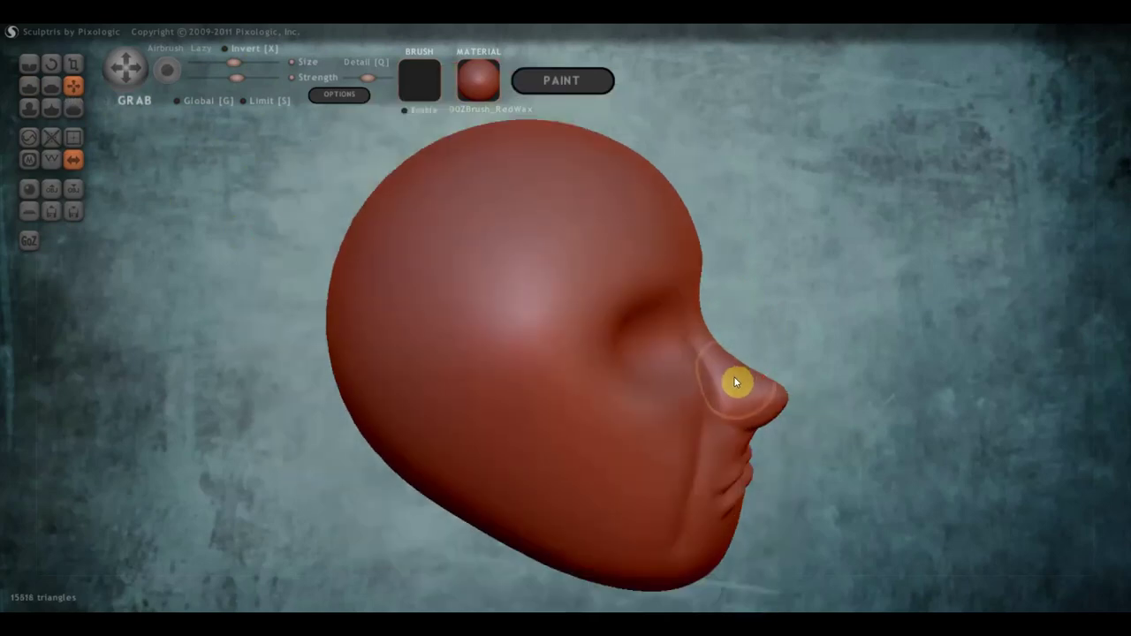
pyautogui.scroll(-2, 734, 381)
pyautogui.moveTo(676, 402); pyautogui.dragTo(646, 414, button='right')
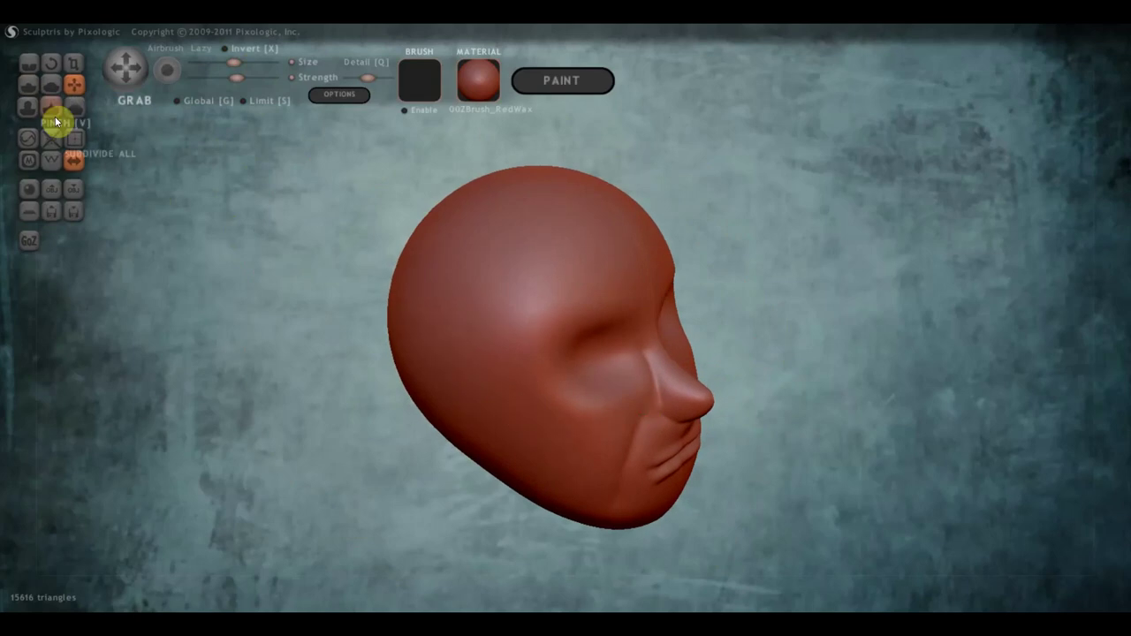
# - Carve and deepen creases in the cheek beside the nose with the Draw brush
pyautogui.click(29, 86)
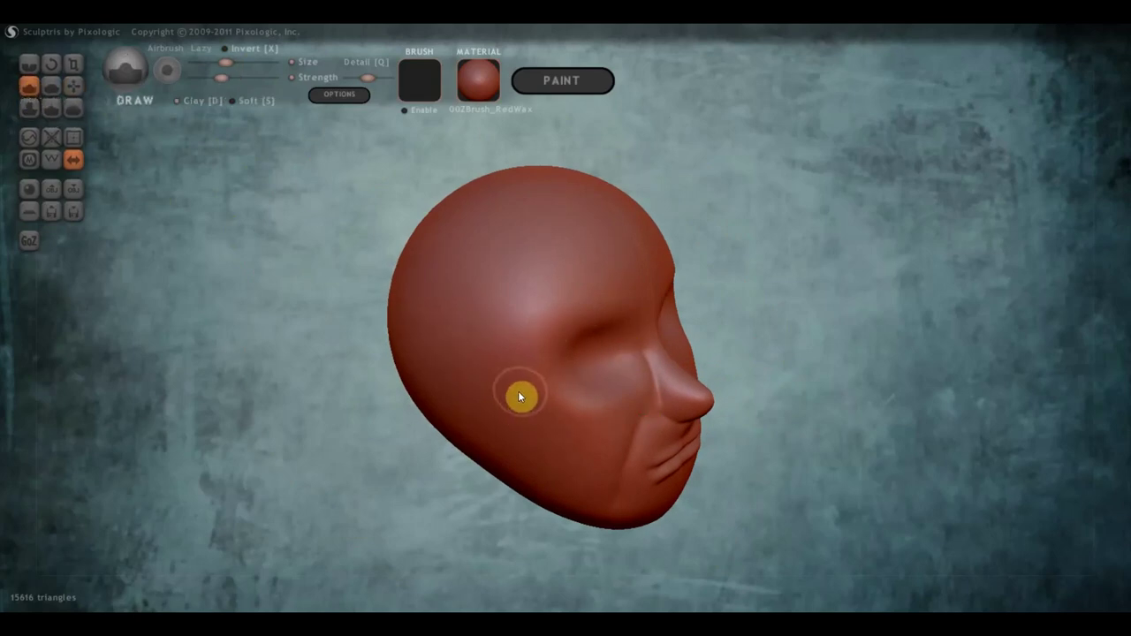
pyautogui.scroll(-2, 518, 400)
pyautogui.moveTo(505, 385)
pyautogui.mouseDown()
pyautogui.moveTo(589, 388)
pyautogui.moveTo(505, 383)
pyautogui.moveTo(561, 408)
pyautogui.mouseUp()
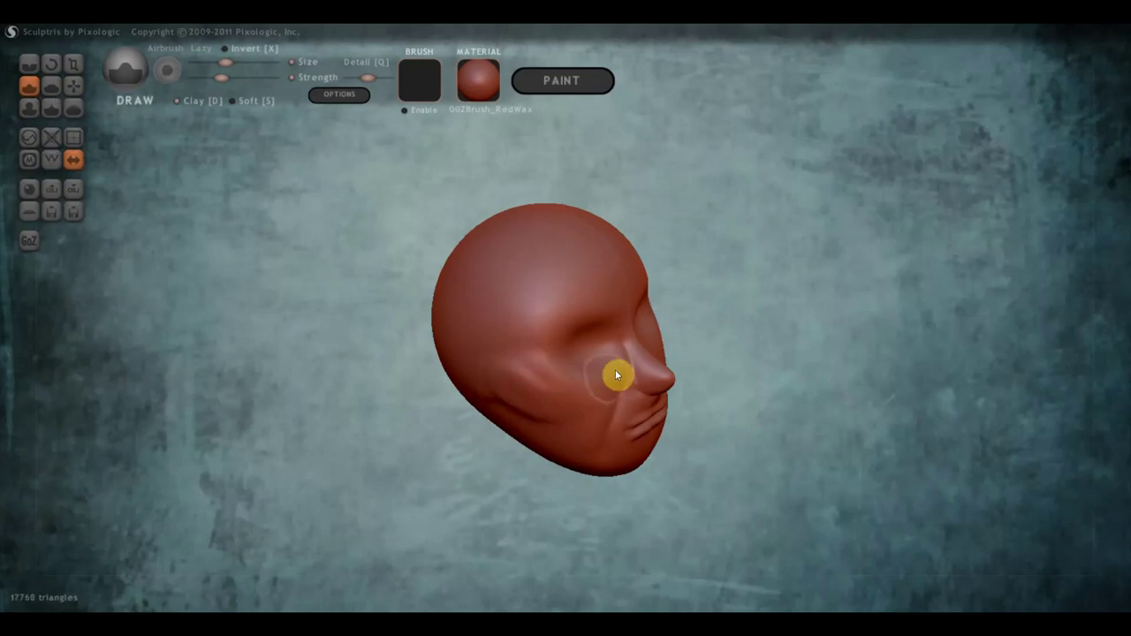
pyautogui.moveTo(614, 369)
pyautogui.mouseDown()
pyautogui.moveTo(555, 395)
pyautogui.moveTo(511, 391)
pyautogui.mouseUp()
pyautogui.moveTo(539, 410); pyautogui.dragTo(421, 388, button='right')
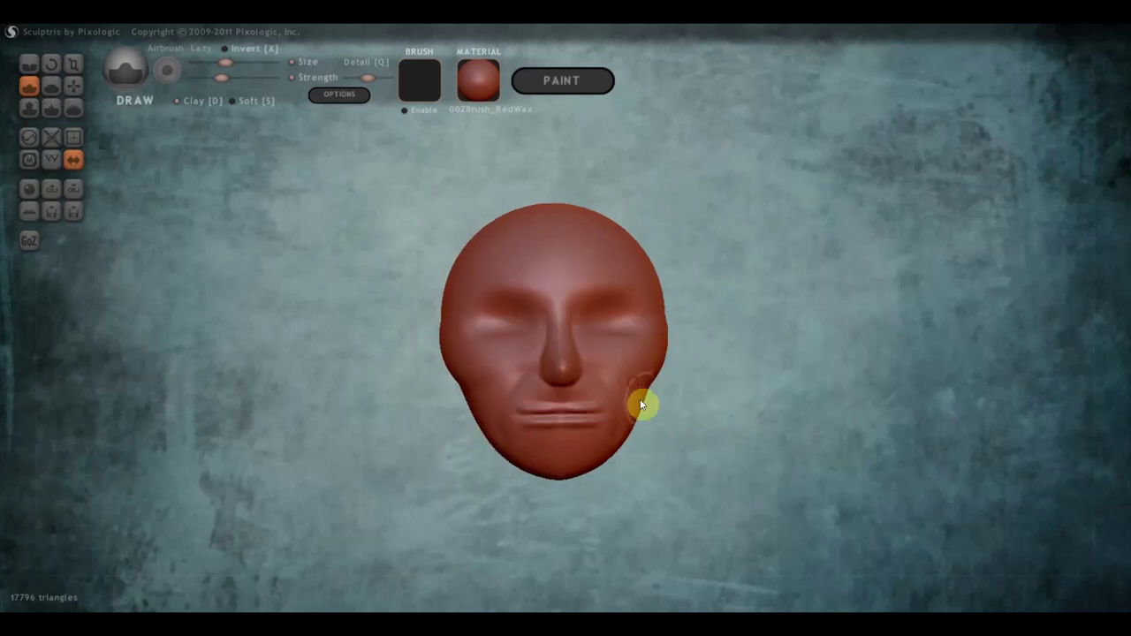
# - Build up and reshape a bulge along the jaw from the right profile
pyautogui.moveTo(546, 403); pyautogui.dragTo(720, 412, button='right')
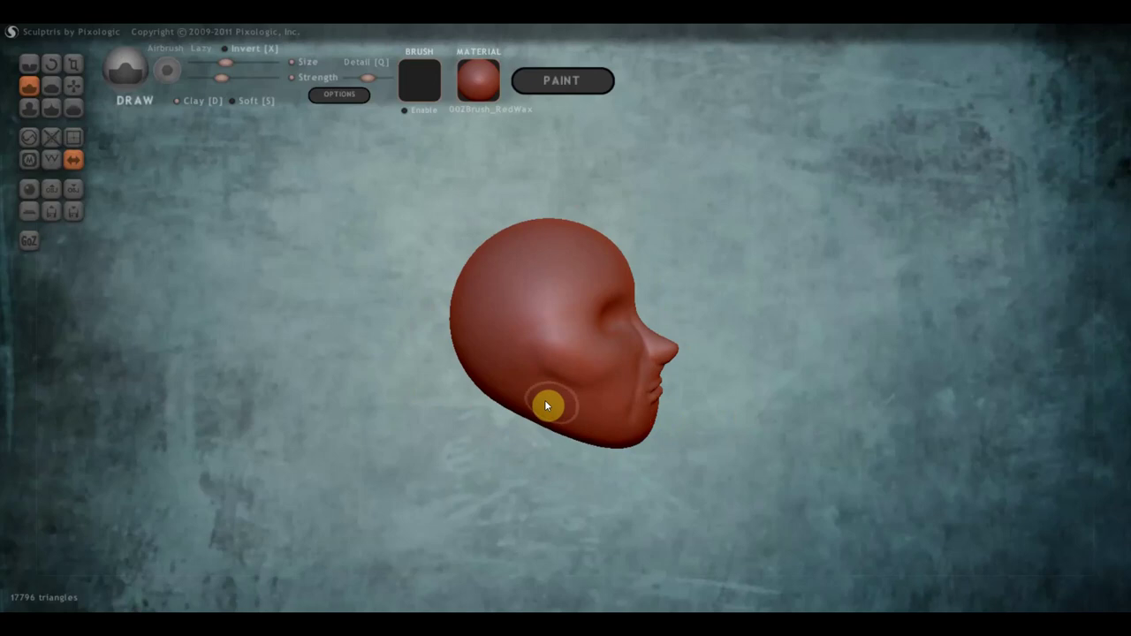
pyautogui.moveTo(531, 408)
pyautogui.mouseDown()
pyautogui.moveTo(543, 398)
pyautogui.moveTo(556, 421)
pyautogui.moveTo(538, 397)
pyautogui.moveTo(540, 431)
pyautogui.mouseUp()
pyautogui.moveTo(538, 432)
pyautogui.mouseDown(button='right')
pyautogui.moveTo(422, 419)
pyautogui.moveTo(507, 418)
pyautogui.moveTo(599, 462)
pyautogui.mouseUp(button='right')
pyautogui.moveTo(532, 431)
pyautogui.mouseDown()
pyautogui.moveTo(589, 471)
pyautogui.moveTo(518, 437)
pyautogui.moveTo(570, 427)
pyautogui.mouseUp()
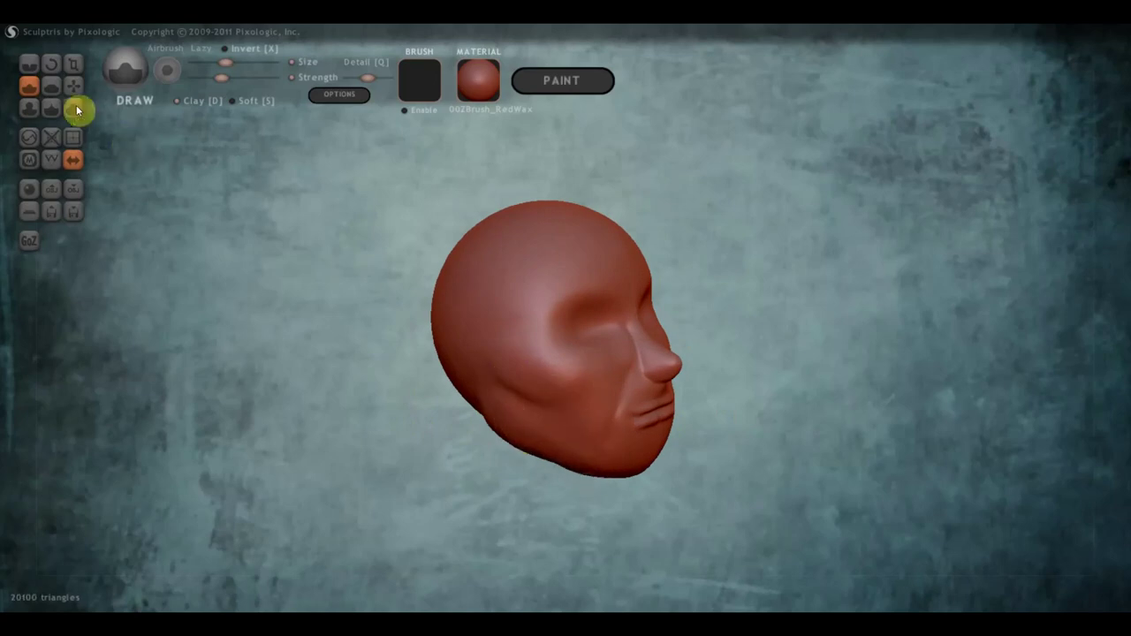
# - Smooth the cheek and jaw flatter with the Flatten tool
pyautogui.click(52, 86)
pyautogui.scroll(-2, 454, 360)
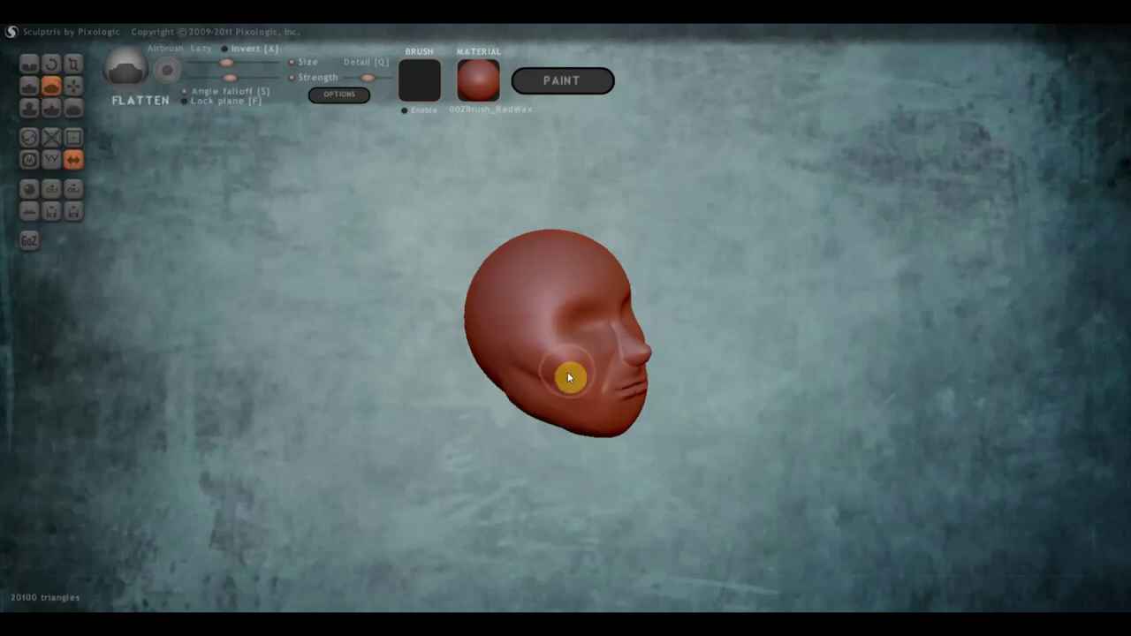
pyautogui.moveTo(567, 372)
pyautogui.mouseDown()
pyautogui.moveTo(573, 420)
pyautogui.moveTo(554, 383)
pyautogui.moveTo(588, 395)
pyautogui.moveTo(473, 425)
pyautogui.mouseUp()
pyautogui.scroll(3, 490, 417)
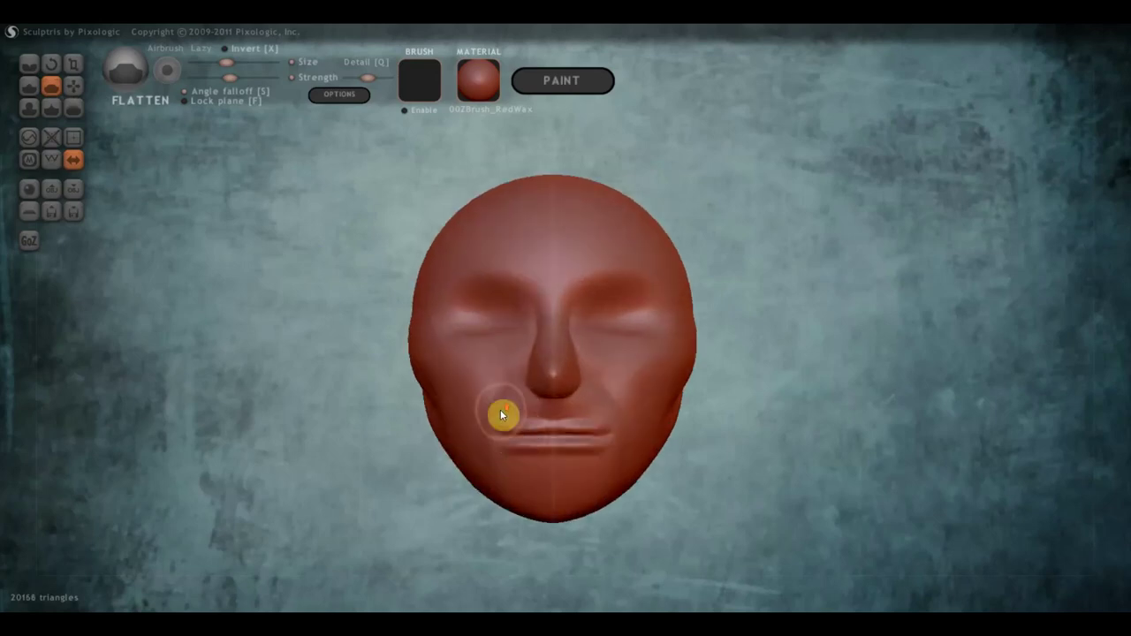
pyautogui.moveTo(518, 447)
pyautogui.mouseDown(button='right')
pyautogui.moveTo(532, 433)
pyautogui.moveTo(522, 437)
pyautogui.mouseUp(button='right')
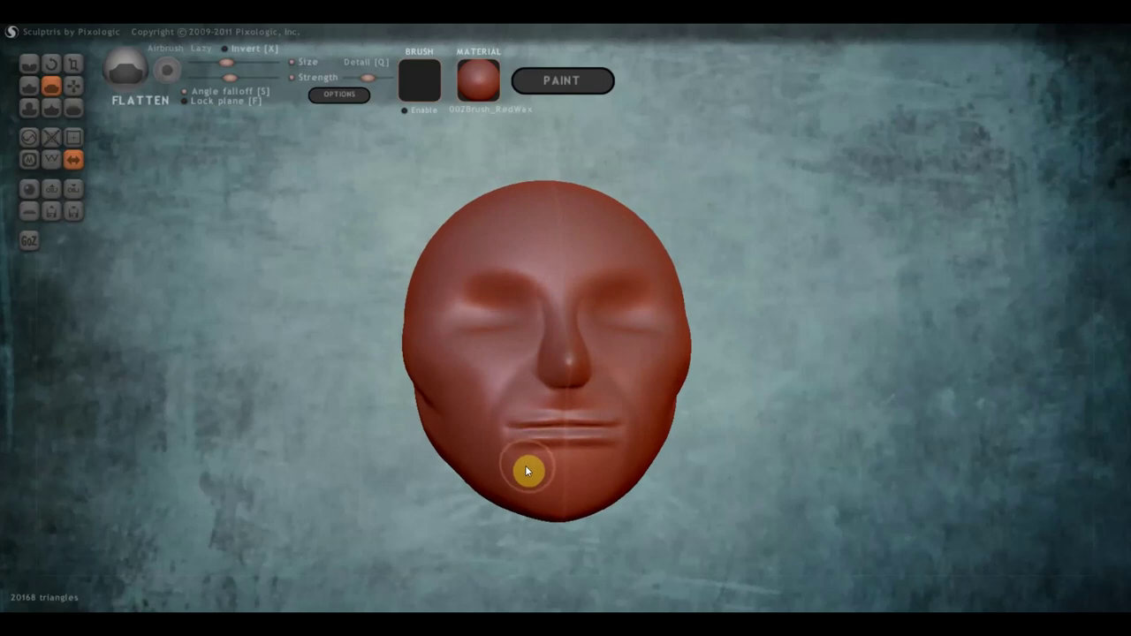
# - Build up and round the chin below the mouth with the Draw brush in Clay mode
pyautogui.click(29, 86)
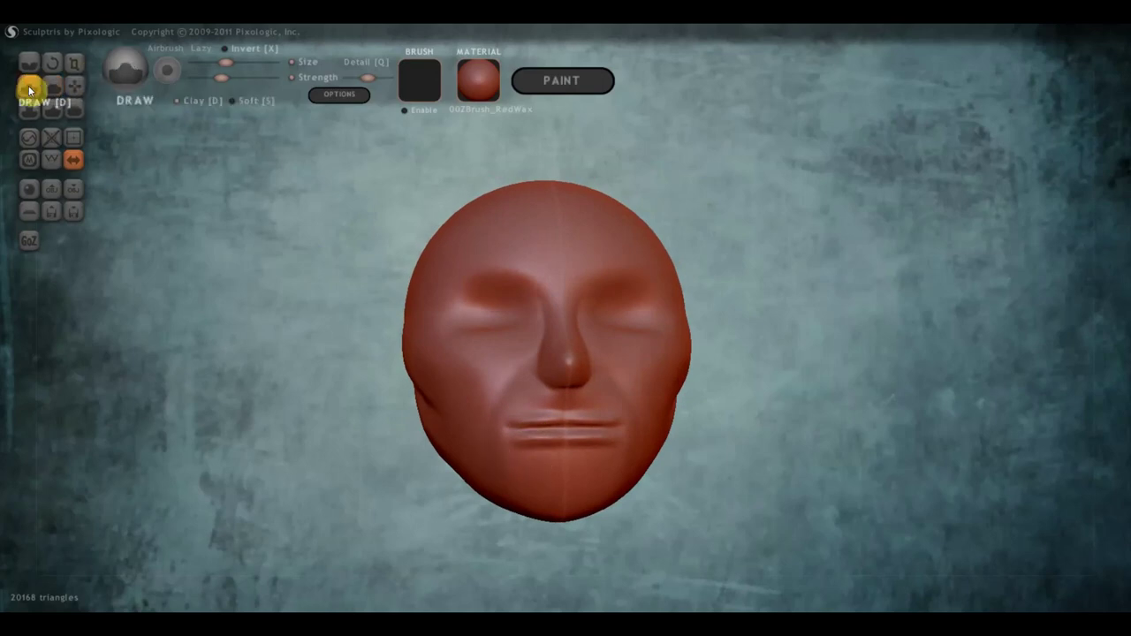
pyautogui.click(180, 100)
pyautogui.scroll(-2, 512, 475)
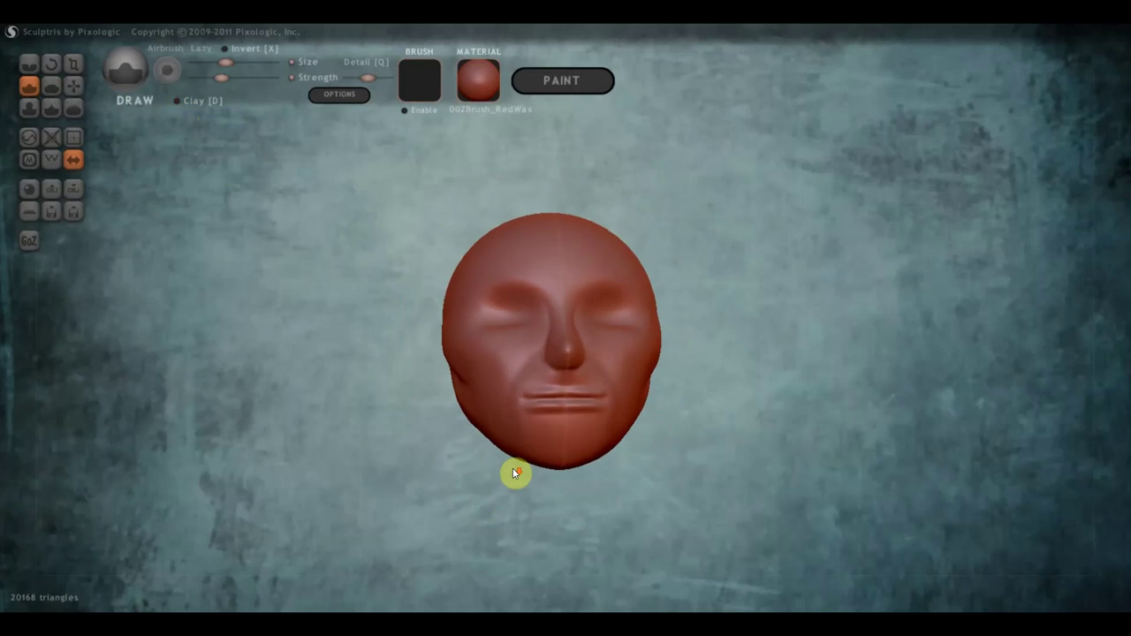
pyautogui.moveTo(527, 424)
pyautogui.mouseDown()
pyautogui.moveTo(517, 432)
pyautogui.moveTo(543, 425)
pyautogui.mouseUp()
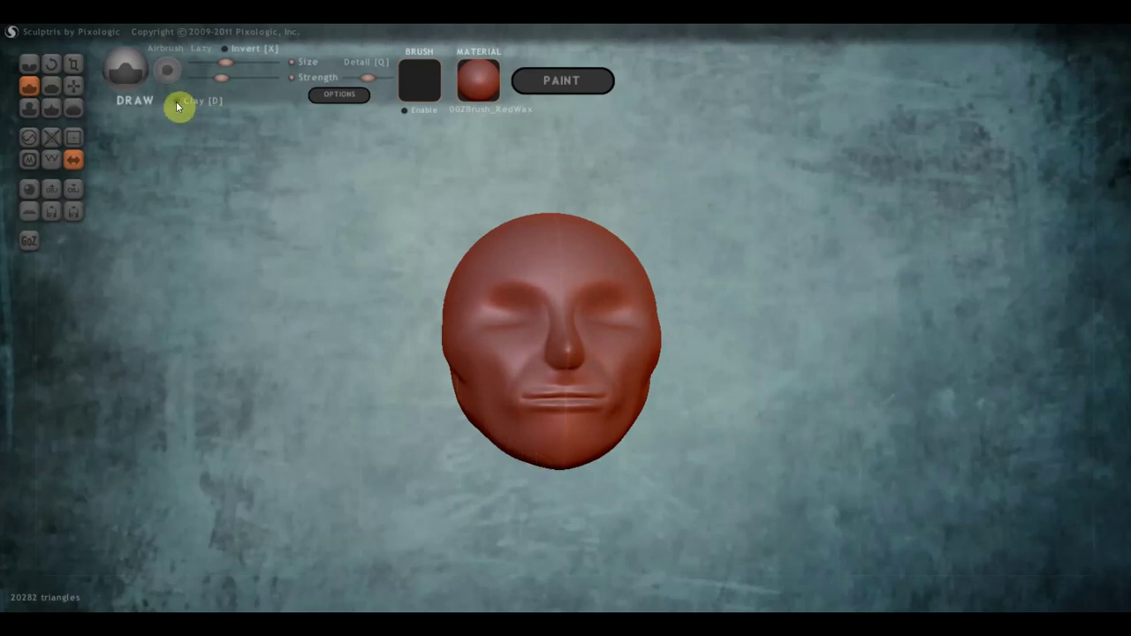
pyautogui.moveTo(557, 456)
pyautogui.mouseDown()
pyautogui.moveTo(557, 480)
pyautogui.moveTo(403, 465)
pyautogui.mouseUp()
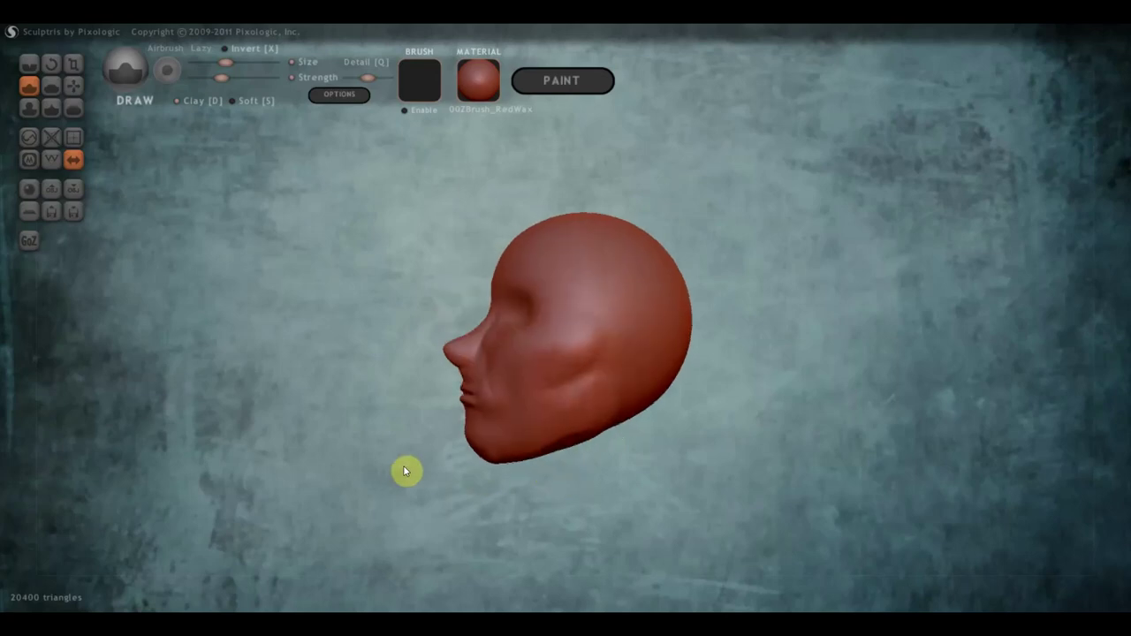
pyautogui.scroll(3, 451, 437)
pyautogui.scroll(-2, 454, 435)
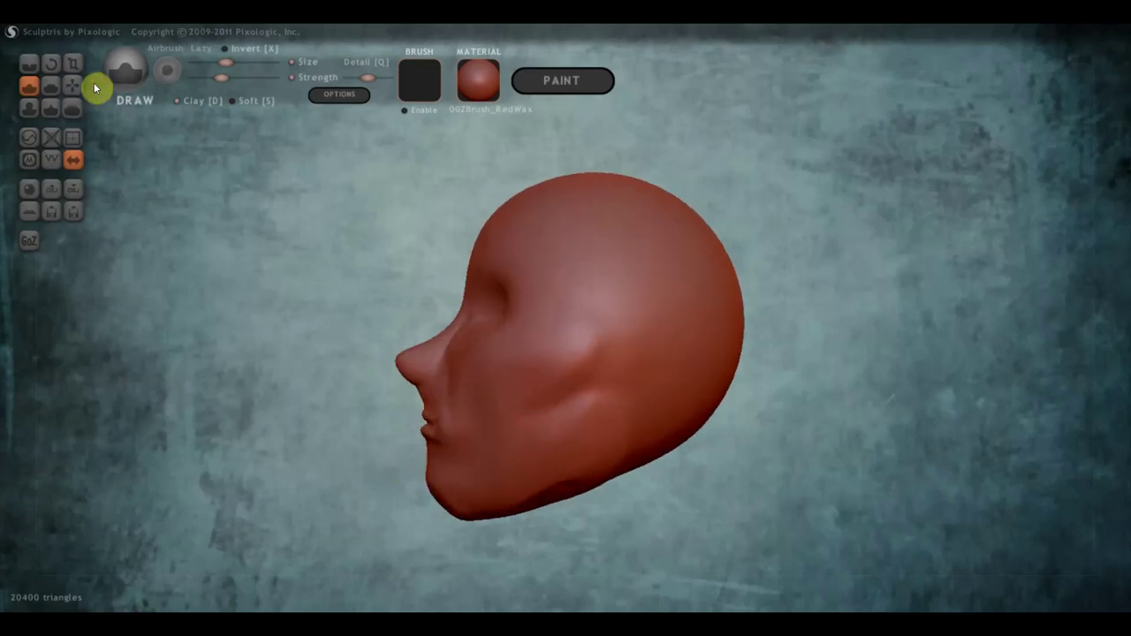
# - With the Grab brush, reshape the chin, pull the jaw down near the neck, and nudge the cheek
pyautogui.click(73, 85)
pyautogui.scroll(-1, 486, 453)
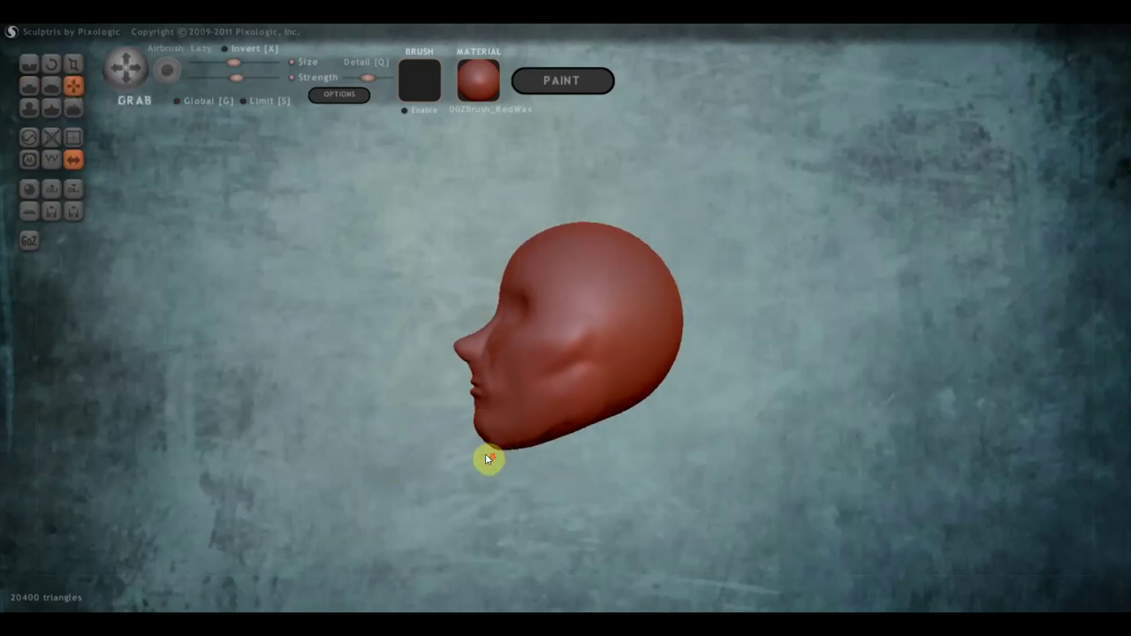
pyautogui.moveTo(487, 457); pyautogui.dragTo(497, 444)
pyautogui.moveTo(575, 416); pyautogui.dragTo(581, 435)
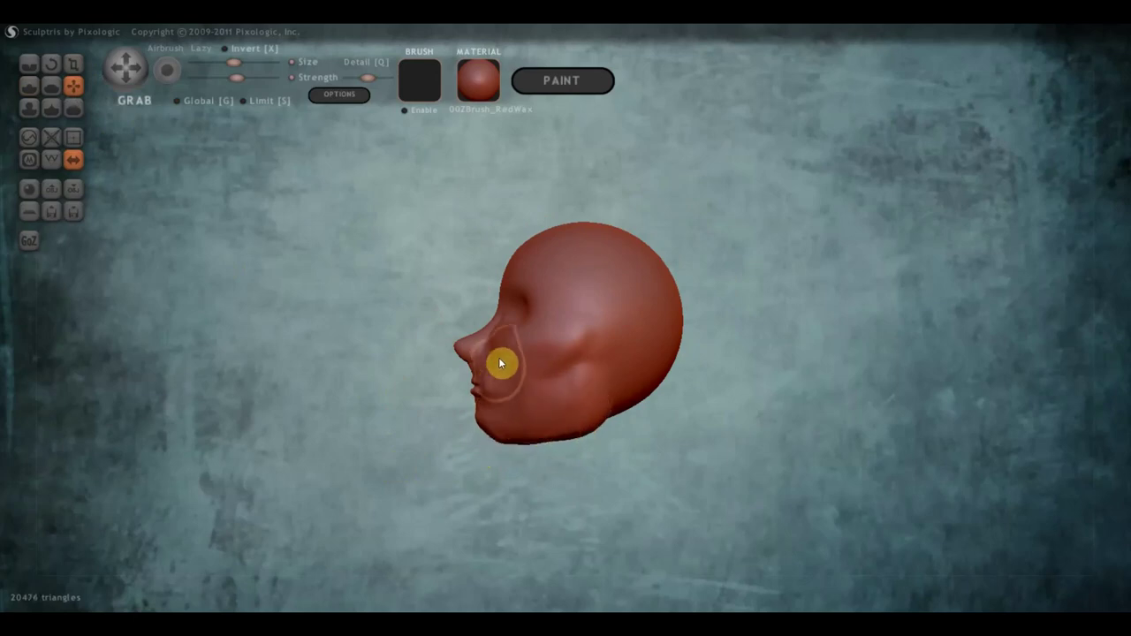
pyautogui.moveTo(498, 356); pyautogui.dragTo(549, 411, button='right')
pyautogui.scroll(2, 533, 395)
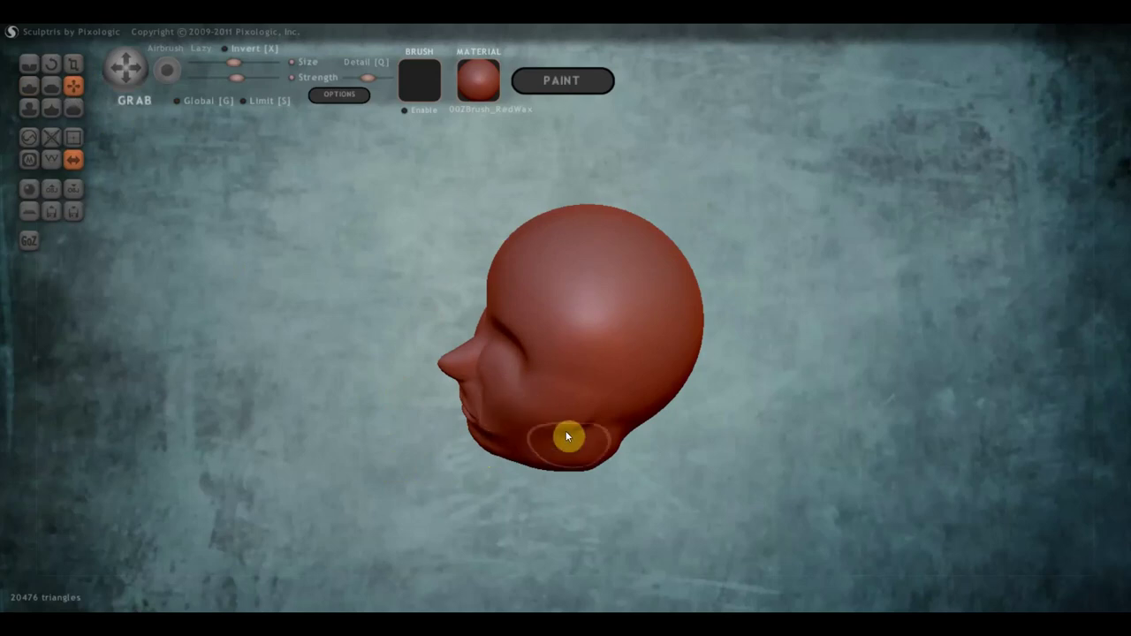
pyautogui.moveTo(534, 420)
pyautogui.mouseDown()
pyautogui.moveTo(533, 434)
pyautogui.moveTo(560, 422)
pyautogui.mouseUp()
# - Pull the eye socket upward and reshape the lips as seen from below
pyautogui.moveTo(533, 426); pyautogui.dragTo(645, 382, button='right')
pyautogui.scroll(3, 643, 382)
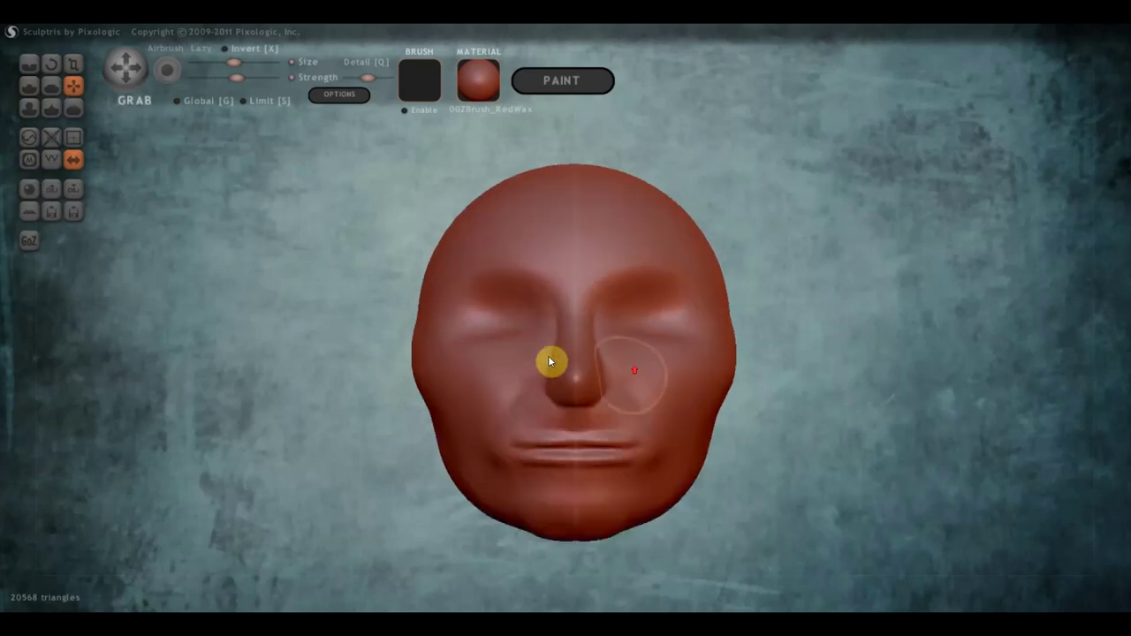
pyautogui.moveTo(531, 358)
pyautogui.mouseDown()
pyautogui.moveTo(496, 308)
pyautogui.moveTo(493, 353)
pyautogui.mouseUp()
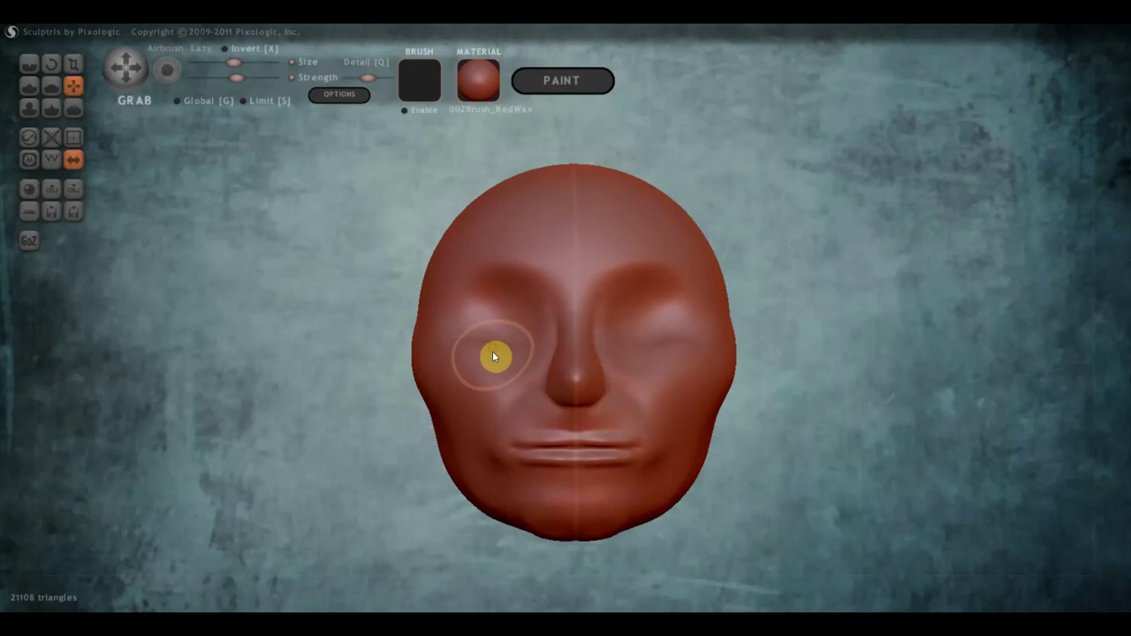
pyautogui.moveTo(510, 354)
pyautogui.mouseDown(button='right')
pyautogui.moveTo(601, 482)
pyautogui.moveTo(516, 434)
pyautogui.mouseUp(button='right')
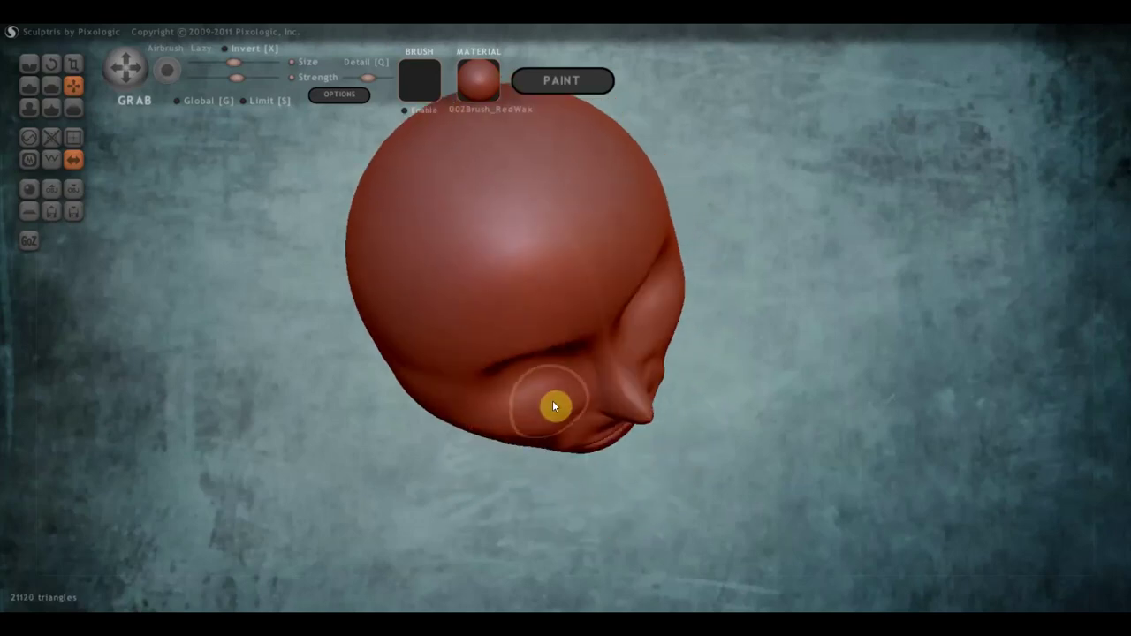
pyautogui.moveTo(565, 398)
pyautogui.mouseDown(button='right')
pyautogui.moveTo(480, 292)
pyautogui.moveTo(486, 328)
pyautogui.moveTo(540, 341)
pyautogui.moveTo(492, 370)
pyautogui.mouseUp(button='right')
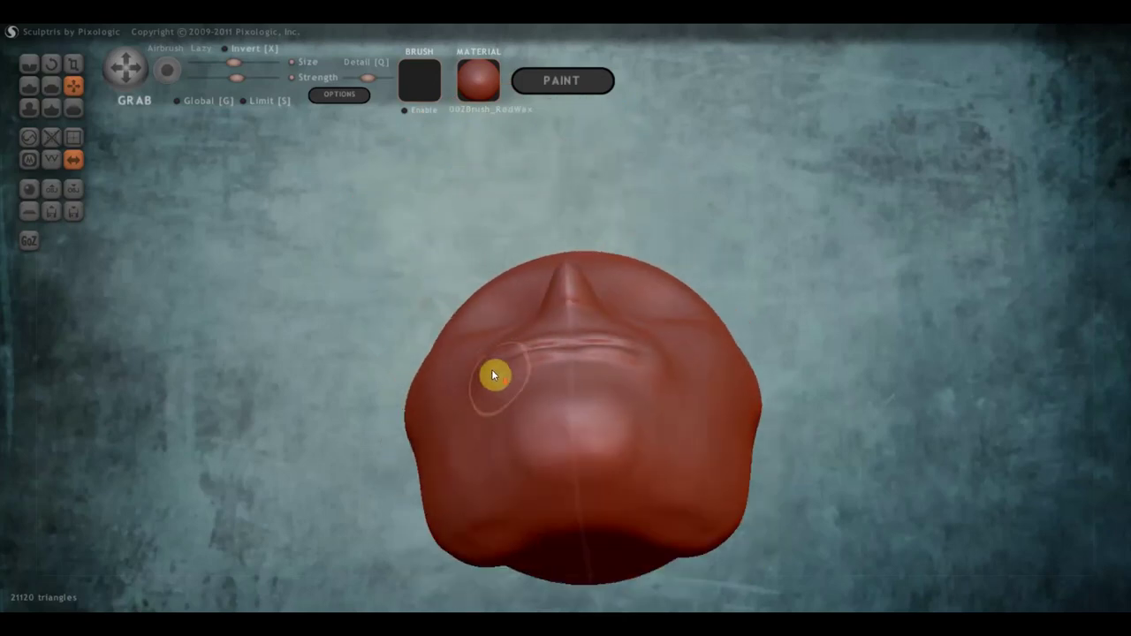
pyautogui.moveTo(491, 352); pyautogui.dragTo(494, 367)
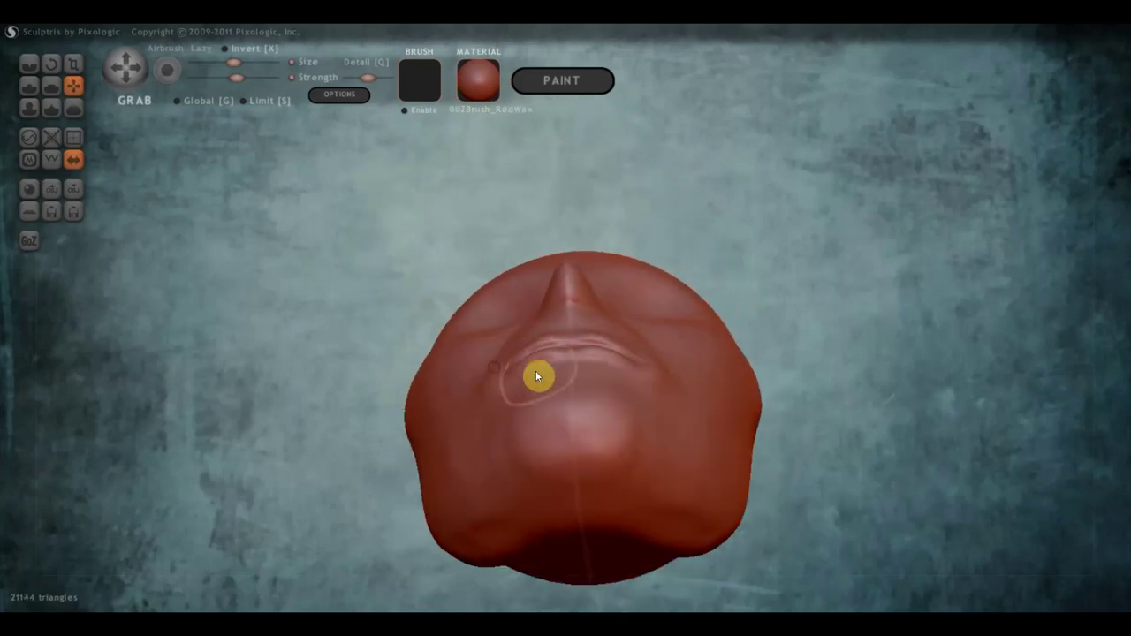
pyautogui.moveTo(536, 371)
pyautogui.mouseDown(button='right')
pyautogui.moveTo(557, 447)
pyautogui.moveTo(530, 504)
pyautogui.mouseUp(button='right')
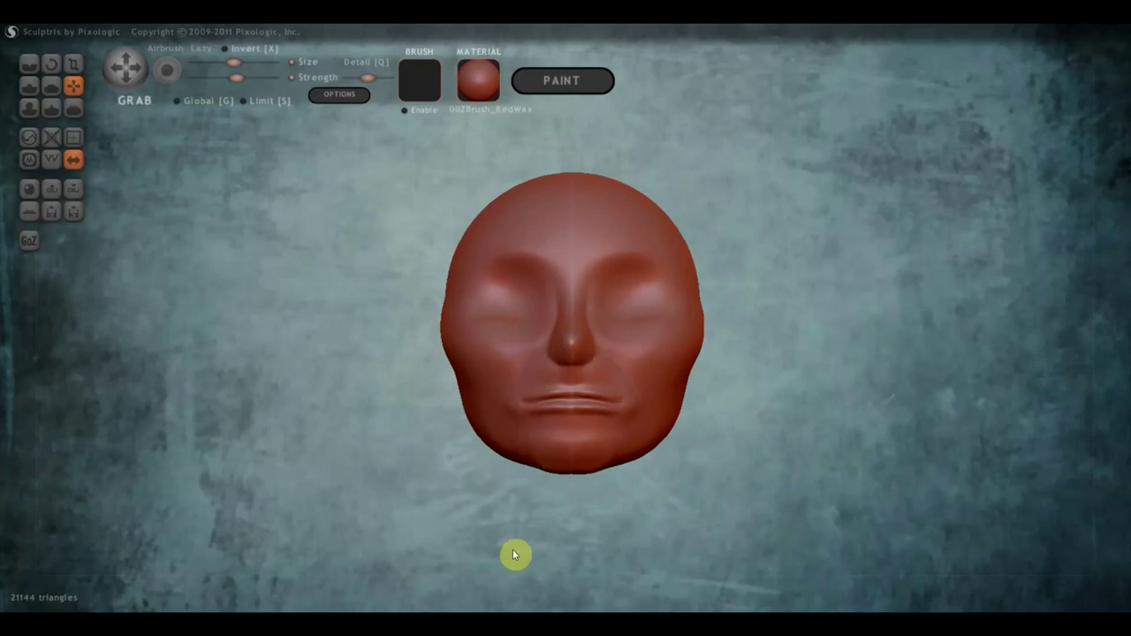
# - Smooth the brow and the nose bridge between the eye sockets with the Flatten brush
pyautogui.click(52, 86)
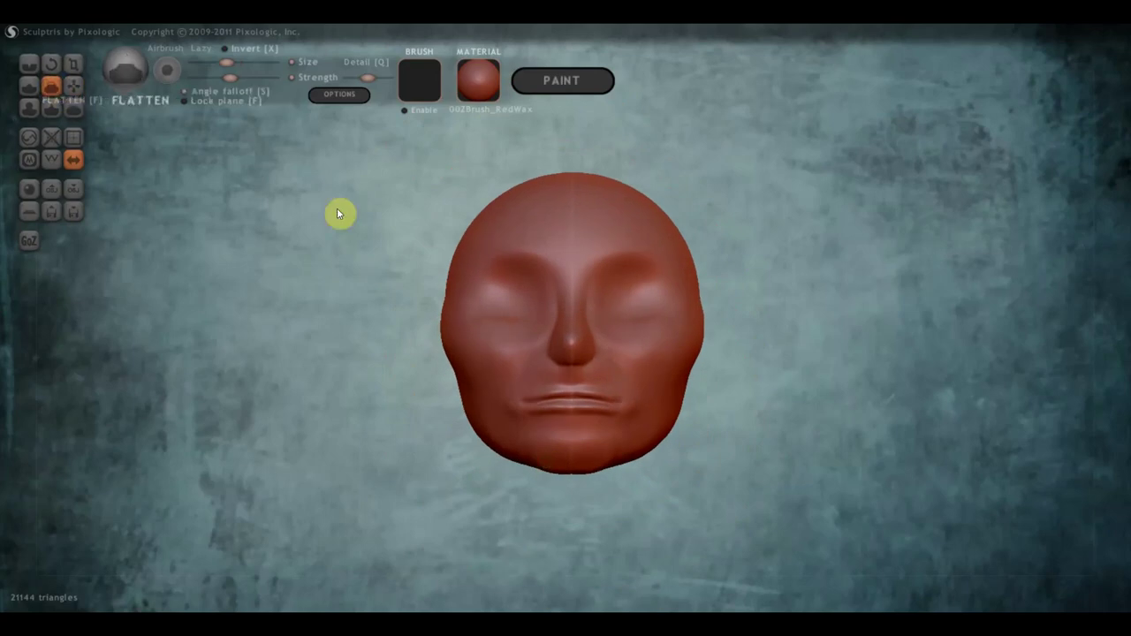
pyautogui.scroll(3, 532, 248)
pyautogui.moveTo(532, 248)
pyautogui.mouseDown()
pyautogui.moveTo(530, 237)
pyautogui.moveTo(487, 235)
pyautogui.moveTo(436, 273)
pyautogui.moveTo(522, 221)
pyautogui.moveTo(440, 236)
pyautogui.moveTo(517, 244)
pyautogui.moveTo(467, 246)
pyautogui.moveTo(444, 307)
pyautogui.moveTo(507, 237)
pyautogui.moveTo(538, 288)
pyautogui.moveTo(538, 265)
pyautogui.moveTo(528, 344)
pyautogui.moveTo(539, 263)
pyautogui.moveTo(527, 344)
pyautogui.moveTo(565, 336)
pyautogui.mouseUp()
pyautogui.moveTo(566, 336); pyautogui.dragTo(594, 370, button='right')
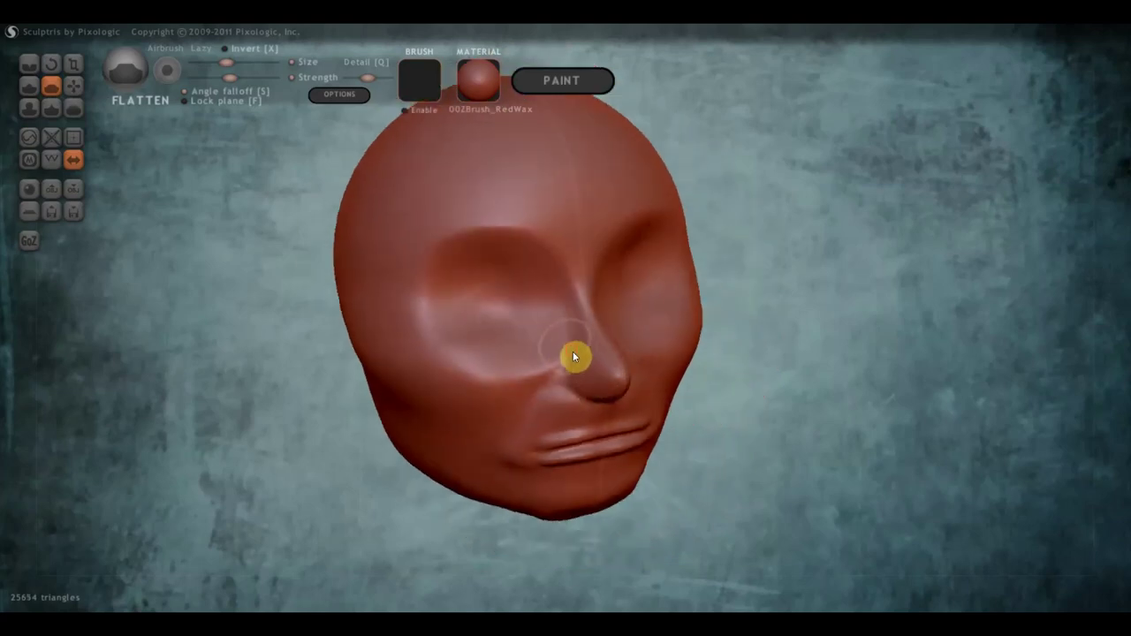
pyautogui.moveTo(573, 352)
pyautogui.mouseDown()
pyautogui.moveTo(564, 336)
pyautogui.moveTo(602, 373)
pyautogui.mouseUp()
pyautogui.moveTo(602, 373)
pyautogui.mouseDown(button='right')
pyautogui.moveTo(528, 317)
pyautogui.moveTo(363, 334)
pyautogui.mouseUp(button='right')
pyautogui.scroll(2, 432, 349)
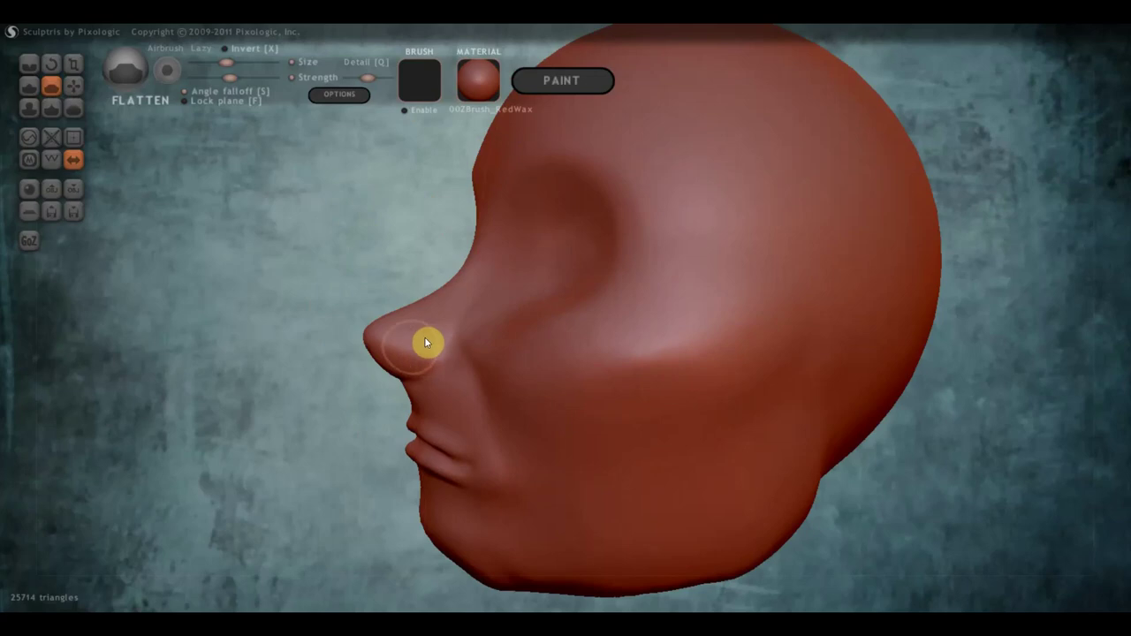
pyautogui.click(72, 92)
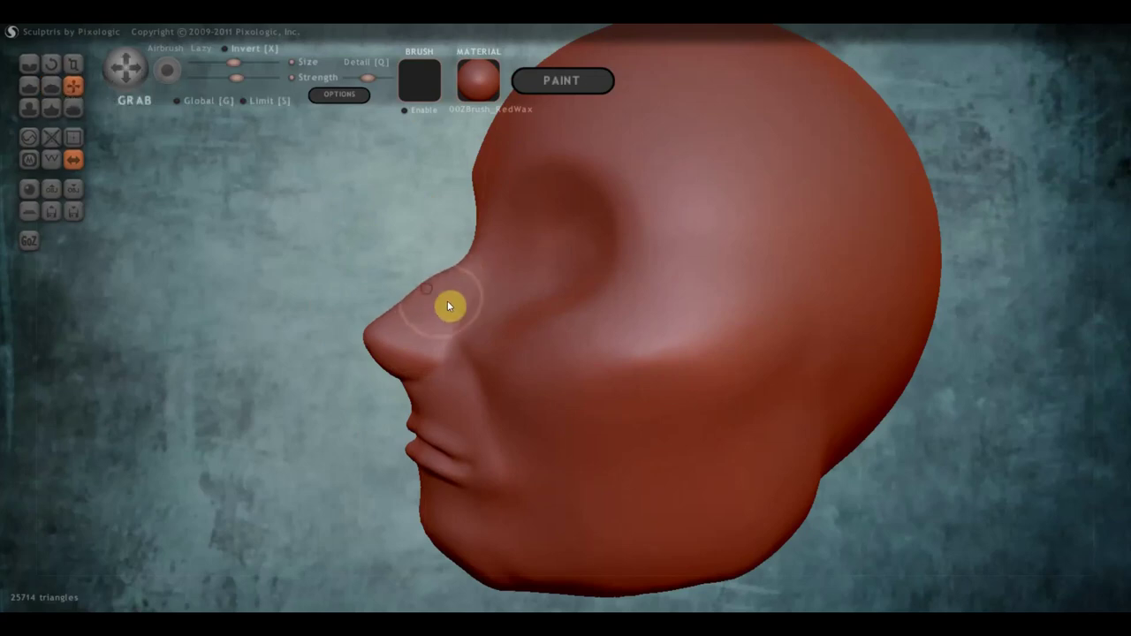
# - Reshape the nose bridge and nostril, pull the cheek below the eye, and lower the chin slightly
pyautogui.moveTo(447, 301); pyautogui.dragTo(477, 365)
pyautogui.moveTo(446, 429); pyautogui.dragTo(524, 463, button='right')
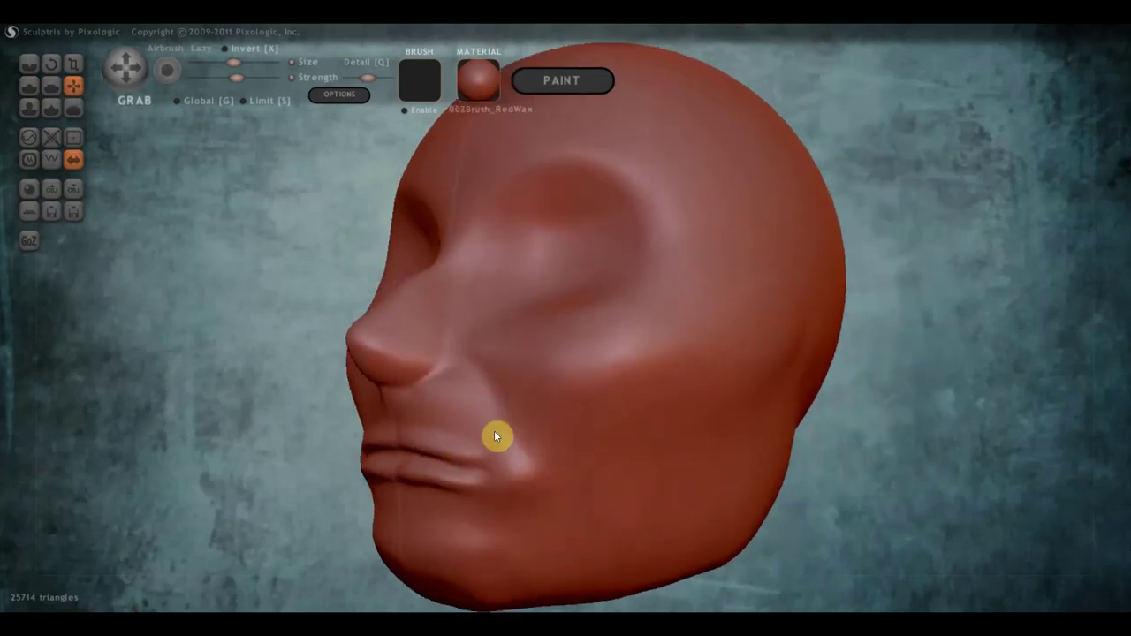
pyautogui.moveTo(503, 374)
pyautogui.mouseDown(button='right')
pyautogui.moveTo(460, 377)
pyautogui.moveTo(476, 331)
pyautogui.moveTo(516, 328)
pyautogui.mouseUp(button='right')
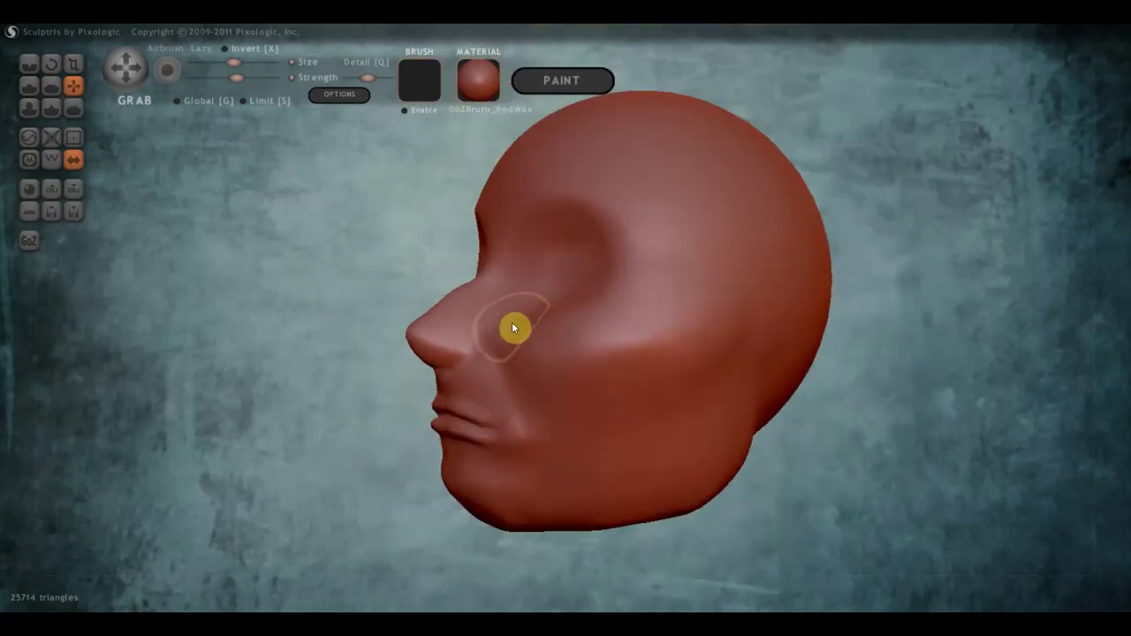
pyautogui.moveTo(513, 317); pyautogui.dragTo(557, 311)
pyautogui.moveTo(590, 325); pyautogui.dragTo(713, 326, button='right')
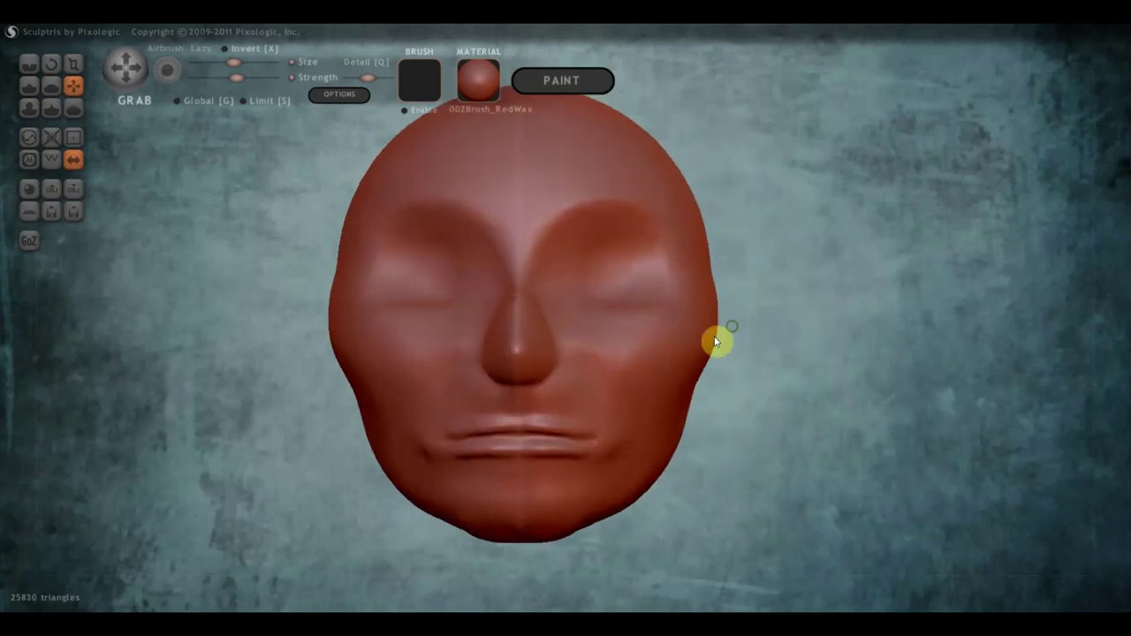
pyautogui.moveTo(512, 467)
pyautogui.mouseDown()
pyautogui.moveTo(522, 485)
pyautogui.moveTo(441, 454)
pyautogui.mouseUp()
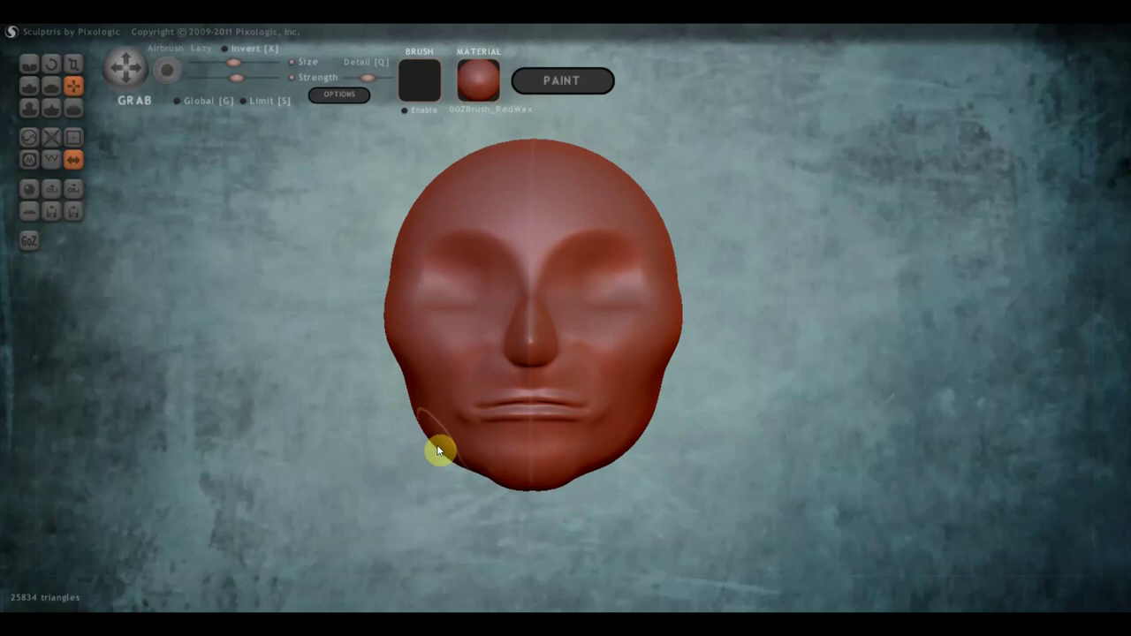
# - In profile, pull the nose tip outward and push the lips forward, then reshape the lower cheek by the mouth
pyautogui.moveTo(475, 442)
pyautogui.mouseDown(button='right')
pyautogui.moveTo(498, 482)
pyautogui.moveTo(479, 407)
pyautogui.moveTo(566, 416)
pyautogui.moveTo(603, 366)
pyautogui.moveTo(462, 362)
pyautogui.moveTo(488, 304)
pyautogui.moveTo(477, 378)
pyautogui.moveTo(573, 389)
pyautogui.moveTo(576, 305)
pyautogui.moveTo(606, 311)
pyautogui.mouseUp(button='right')
pyautogui.scroll(4, 470, 362)
pyautogui.scroll(2, 473, 360)
pyautogui.moveTo(606, 311)
pyautogui.mouseDown()
pyautogui.moveTo(646, 312)
pyautogui.moveTo(628, 311)
pyautogui.moveTo(628, 293)
pyautogui.mouseUp()
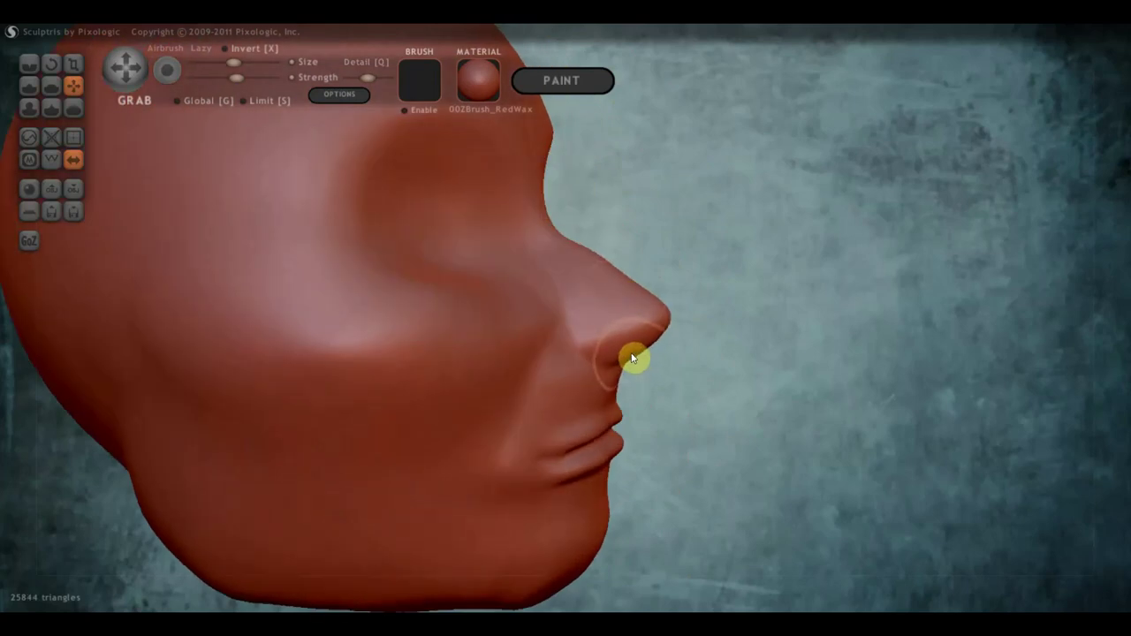
pyautogui.moveTo(610, 428); pyautogui.dragTo(643, 419)
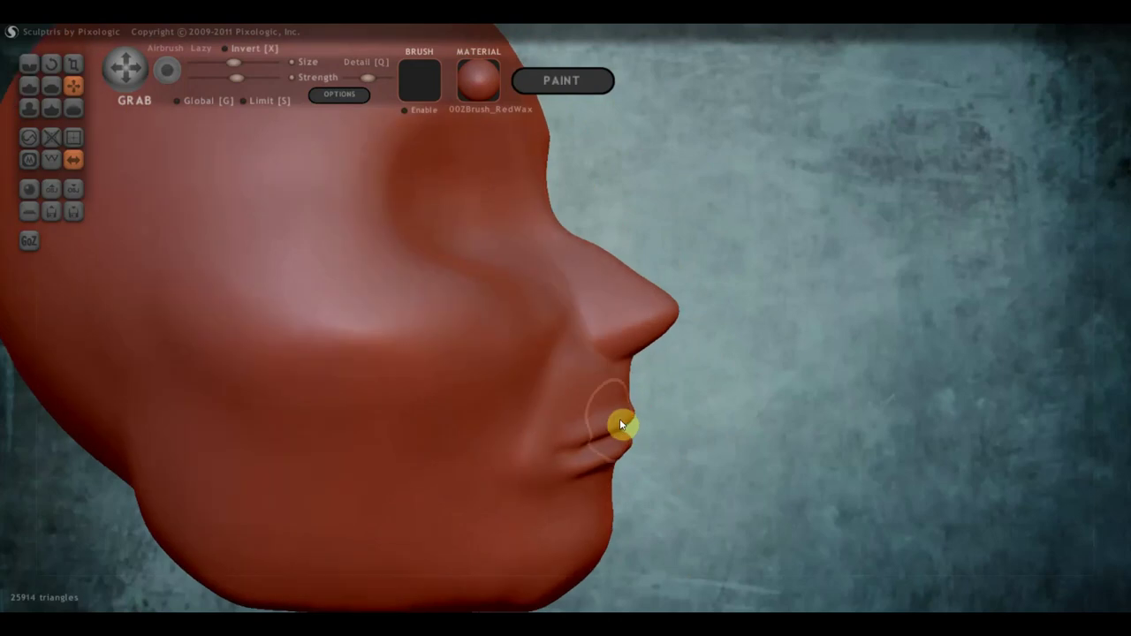
pyautogui.moveTo(621, 429)
pyautogui.mouseDown()
pyautogui.moveTo(635, 415)
pyautogui.moveTo(630, 454)
pyautogui.moveTo(575, 474)
pyautogui.mouseUp()
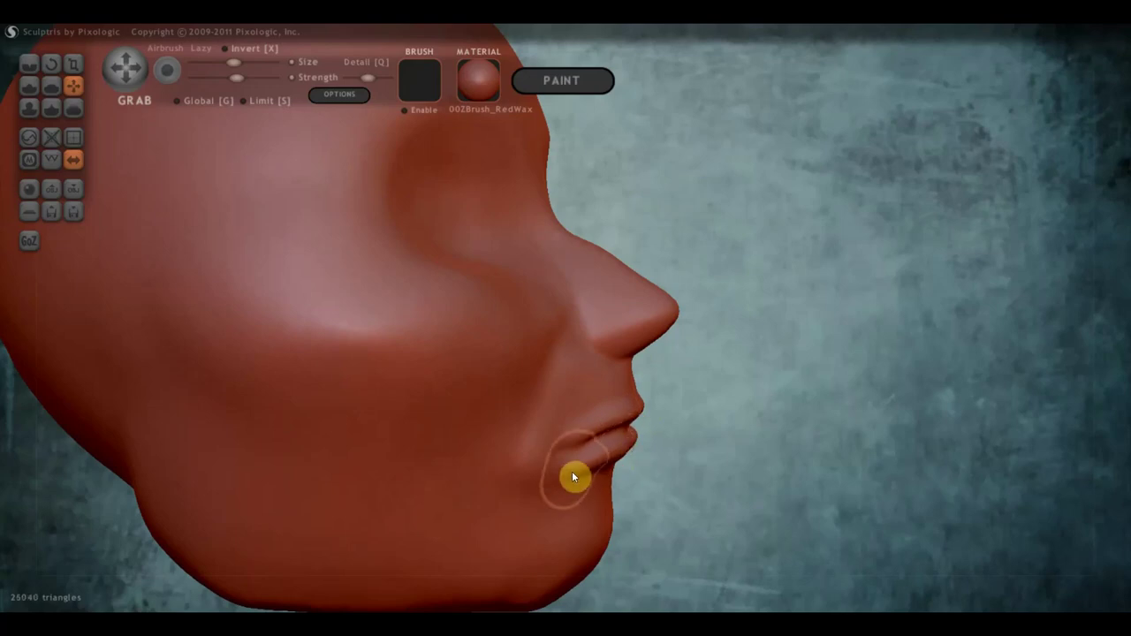
pyautogui.moveTo(565, 464); pyautogui.dragTo(376, 474, button='right')
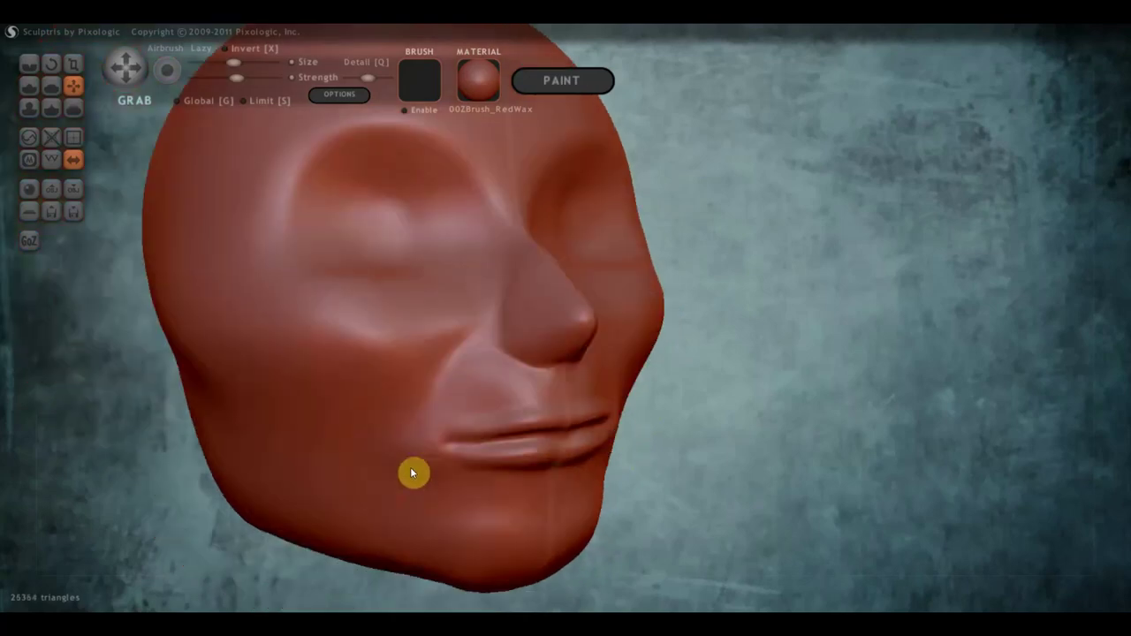
pyautogui.moveTo(376, 473); pyautogui.dragTo(398, 461)
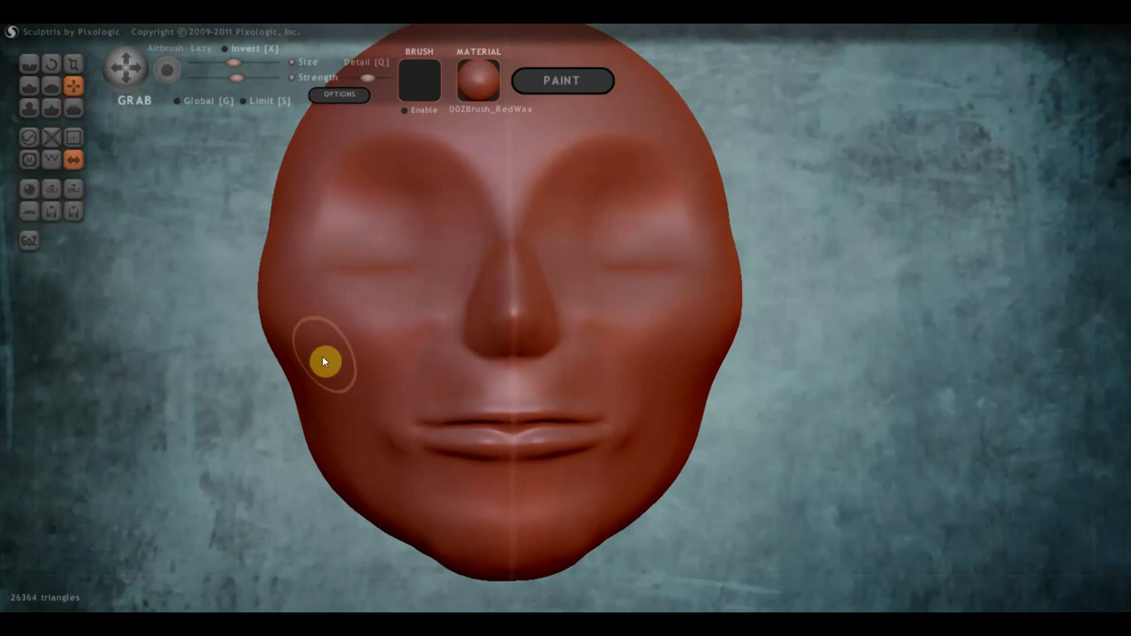
# - Enlarge the brush size and pull the upper-left side and top of the head into a rounder skull
pyautogui.scroll(-3, 258, 223)
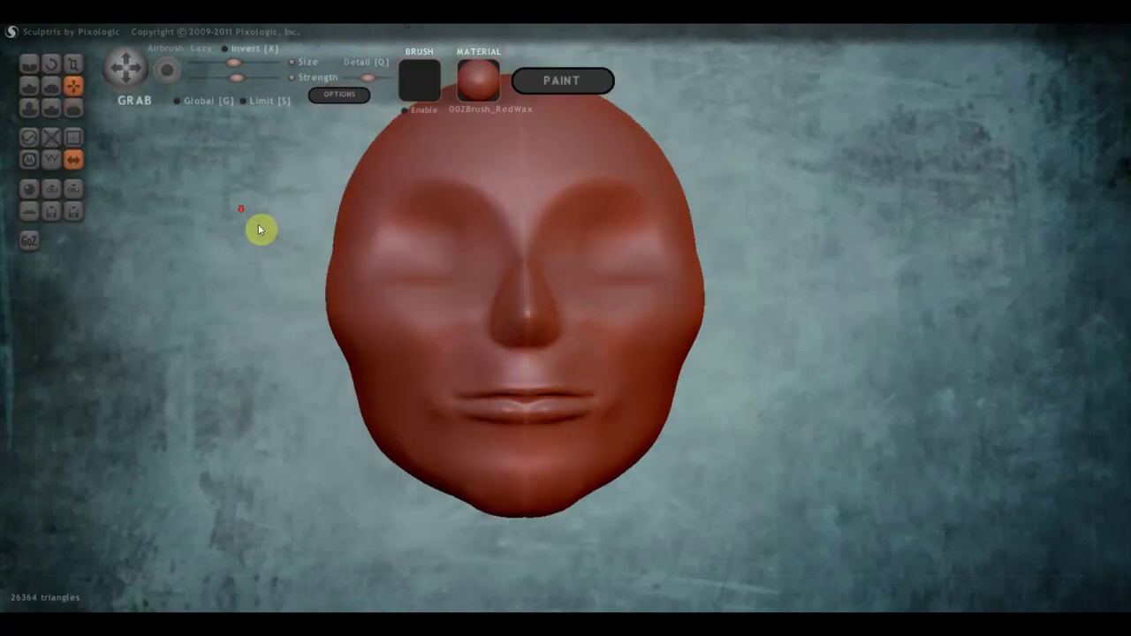
pyautogui.scroll(-3, 421, 250)
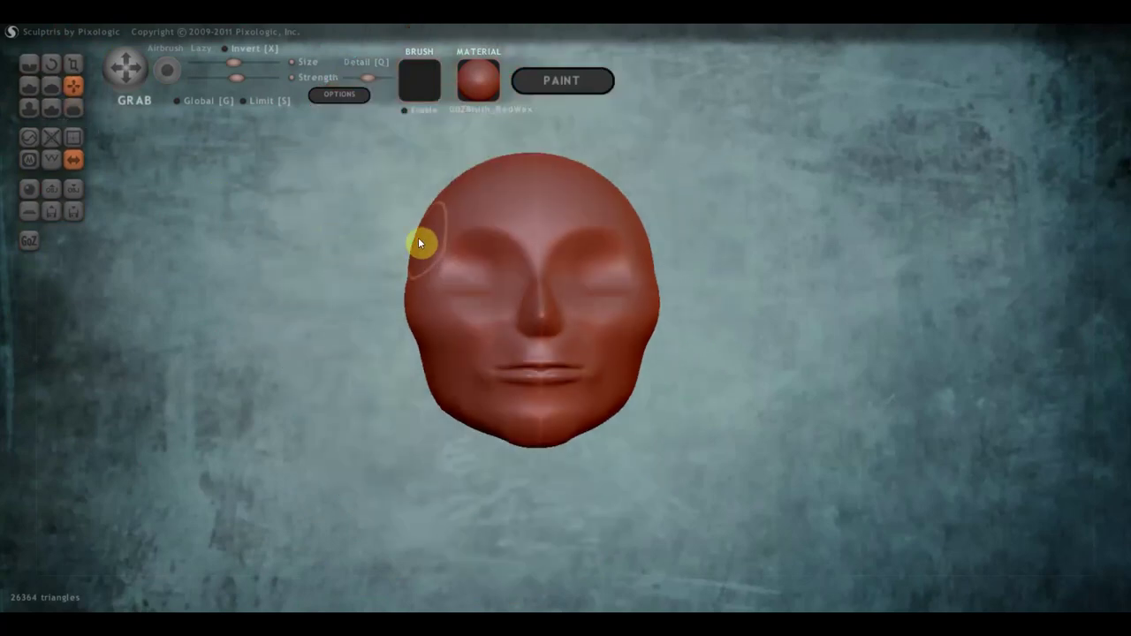
pyautogui.moveTo(234, 62); pyautogui.dragTo(241, 61)
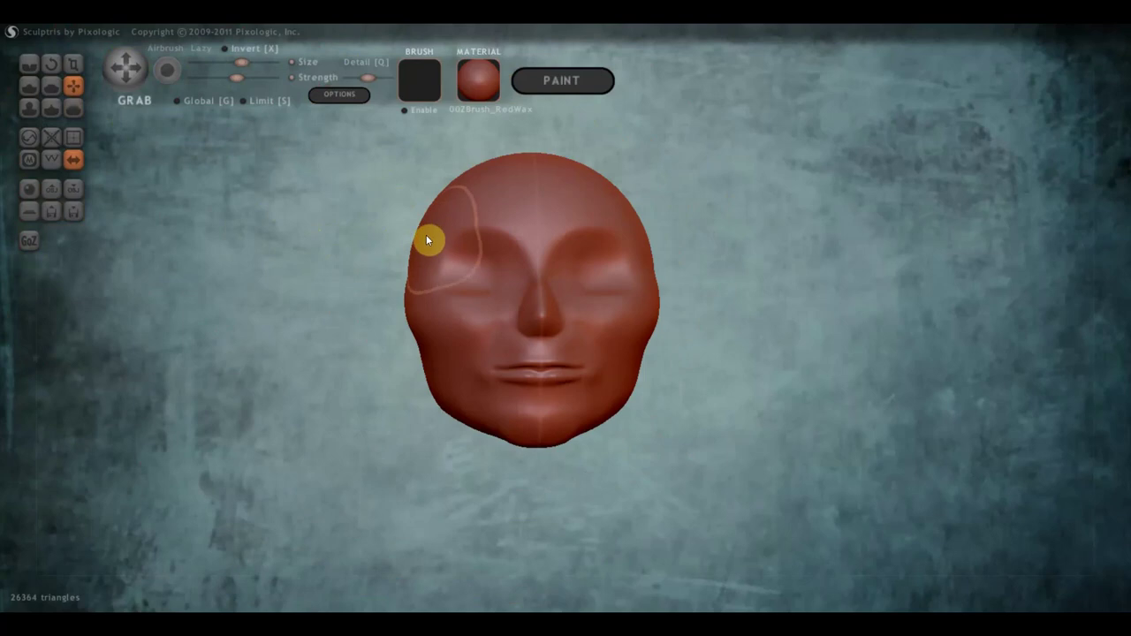
pyautogui.moveTo(417, 231); pyautogui.dragTo(429, 233)
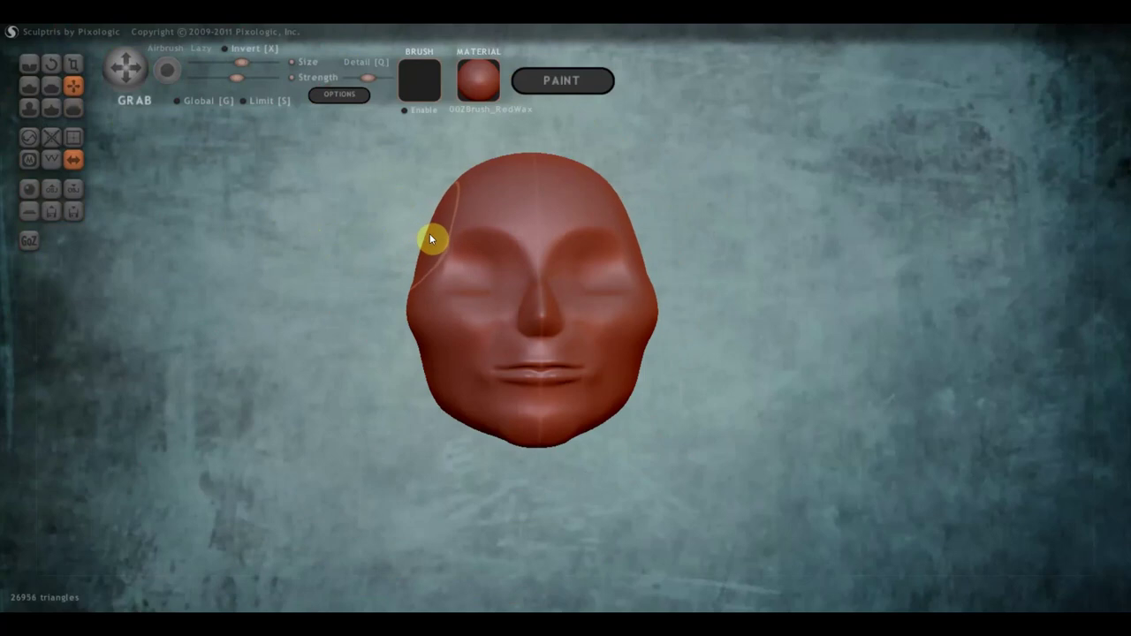
pyautogui.moveTo(492, 162); pyautogui.dragTo(495, 164)
pyautogui.moveTo(497, 171)
pyautogui.mouseDown(button='right')
pyautogui.moveTo(560, 202)
pyautogui.moveTo(669, 194)
pyautogui.mouseUp(button='right')
pyautogui.scroll(2, 601, 220)
pyautogui.moveTo(559, 219); pyautogui.dragTo(469, 227, button='right')
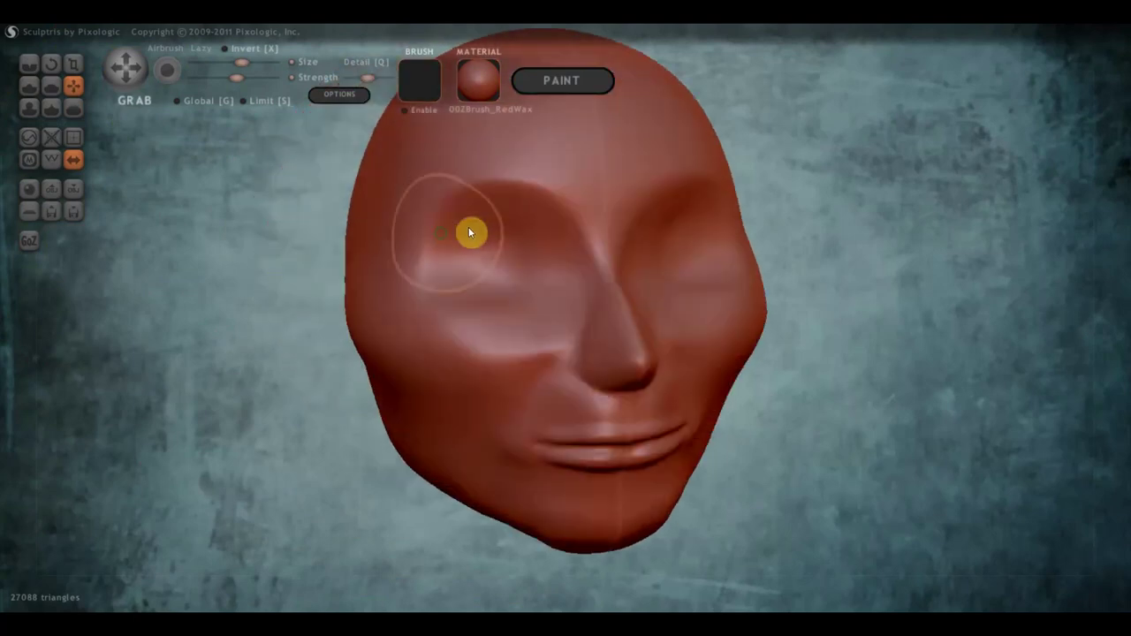
pyautogui.scroll(-2, 487, 205)
# - Build up the left brow ridge and the area between the eyes with Draw brush strokes
pyautogui.click(30, 84)
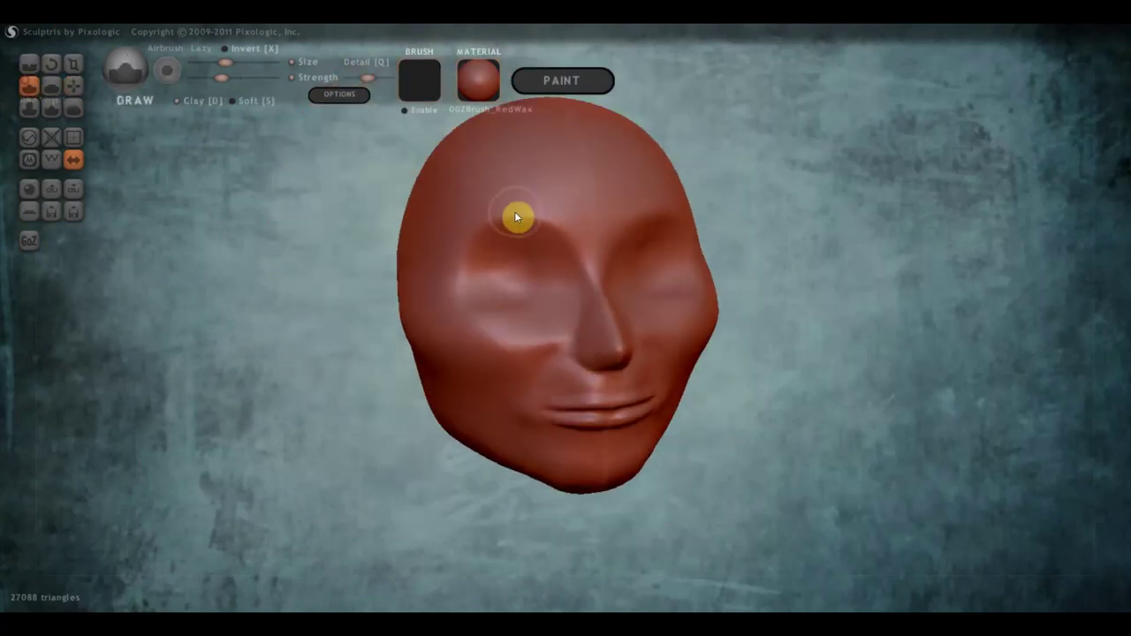
pyautogui.moveTo(550, 218)
pyautogui.mouseDown()
pyautogui.moveTo(480, 235)
pyautogui.moveTo(468, 253)
pyautogui.mouseUp()
pyautogui.moveTo(543, 197); pyautogui.dragTo(472, 236)
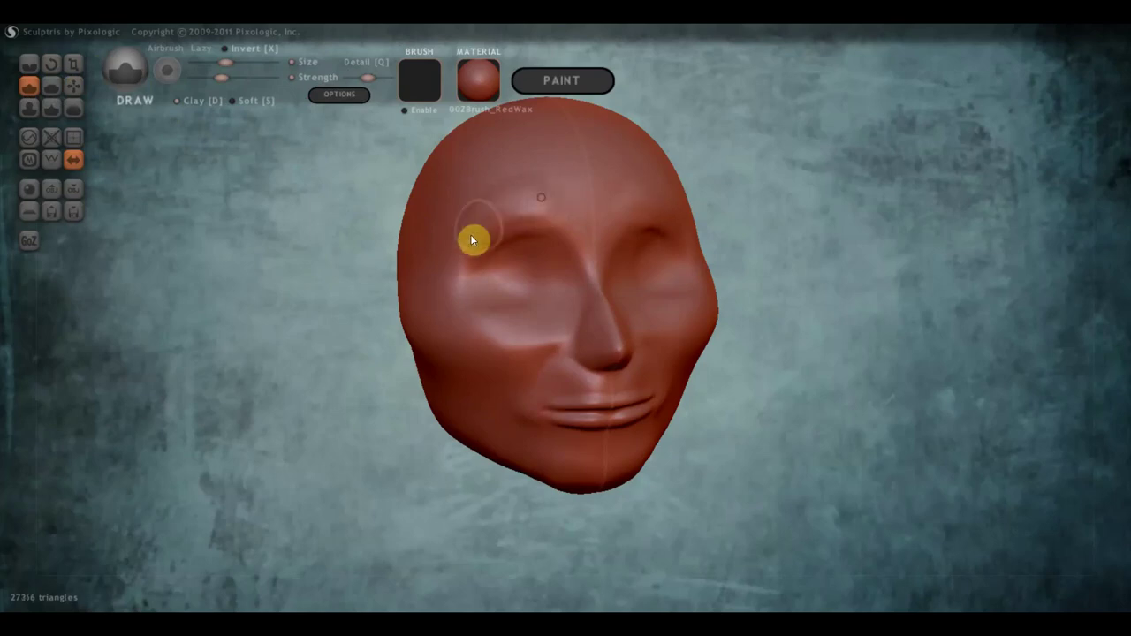
pyautogui.moveTo(551, 210); pyautogui.dragTo(575, 227)
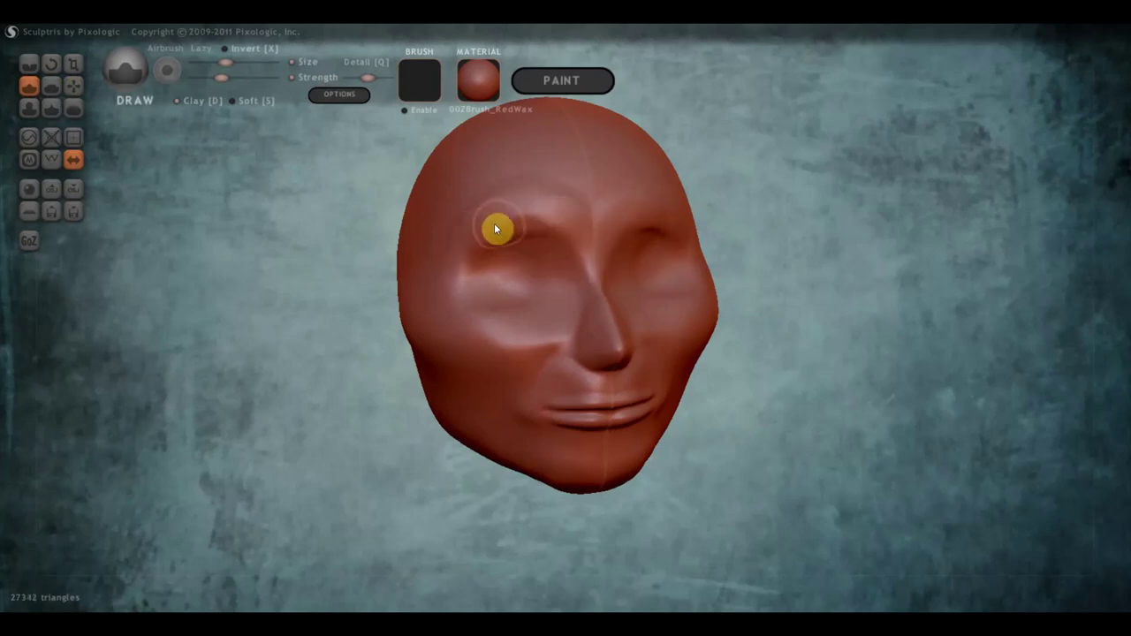
pyautogui.moveTo(472, 225)
pyautogui.mouseDown(button='right')
pyautogui.moveTo(504, 234)
pyautogui.moveTo(468, 212)
pyautogui.moveTo(605, 222)
pyautogui.mouseUp(button='right')
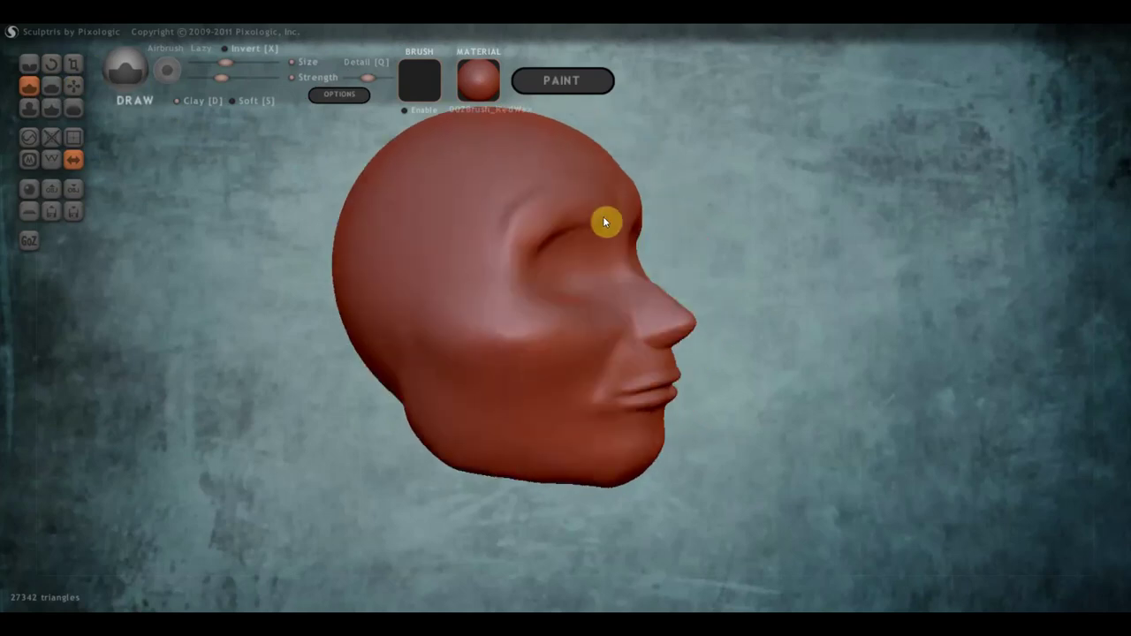
# - With the Grab brush, reshape the side of the head near the ear from above
pyautogui.click(74, 85)
pyautogui.moveTo(371, 212)
pyautogui.mouseDown(button='right')
pyautogui.moveTo(448, 266)
pyautogui.moveTo(573, 298)
pyautogui.mouseUp(button='right')
pyautogui.scroll(2, 588, 287)
pyautogui.moveTo(598, 274)
pyautogui.mouseDown()
pyautogui.moveTo(613, 252)
pyautogui.moveTo(590, 290)
pyautogui.moveTo(609, 283)
pyautogui.mouseUp()
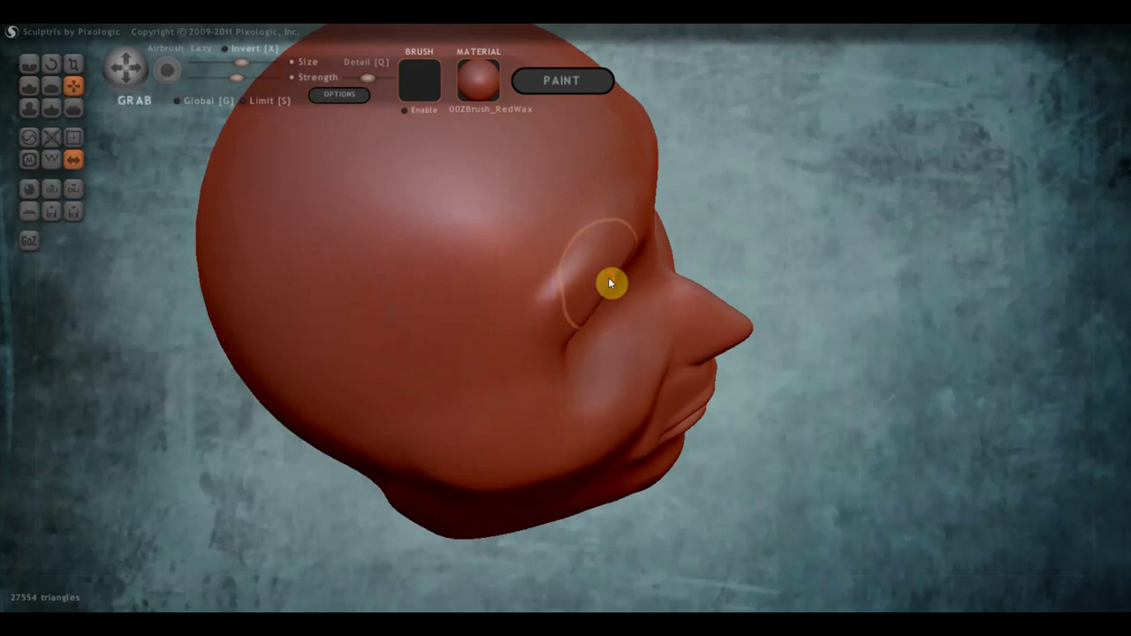
pyautogui.moveTo(612, 280); pyautogui.dragTo(404, 197, button='right')
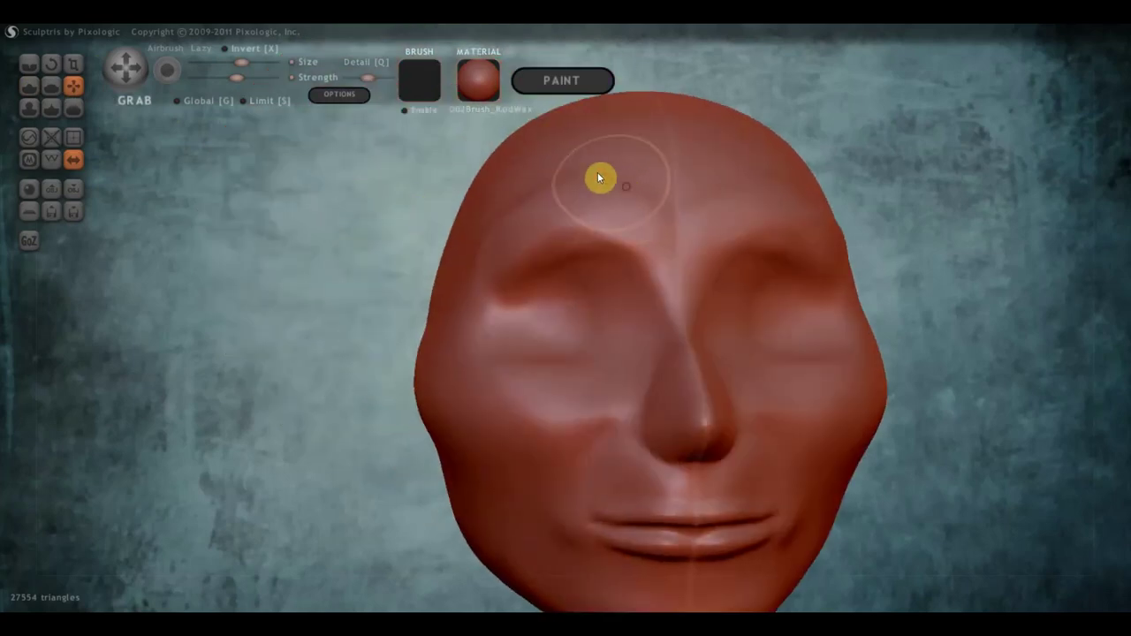
# - Flatten the raised left brow ridge and outer eye socket with two Flatten strokes, then check from the front and side
pyautogui.click(51, 84)
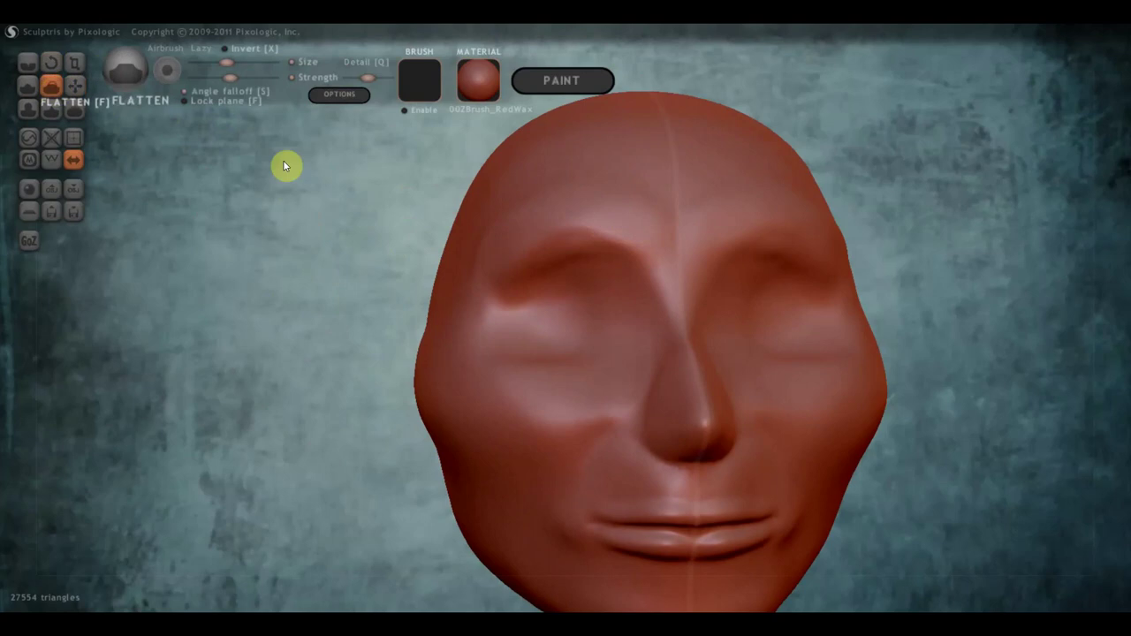
pyautogui.moveTo(624, 260)
pyautogui.mouseDown()
pyautogui.moveTo(578, 247)
pyautogui.moveTo(507, 275)
pyautogui.mouseUp()
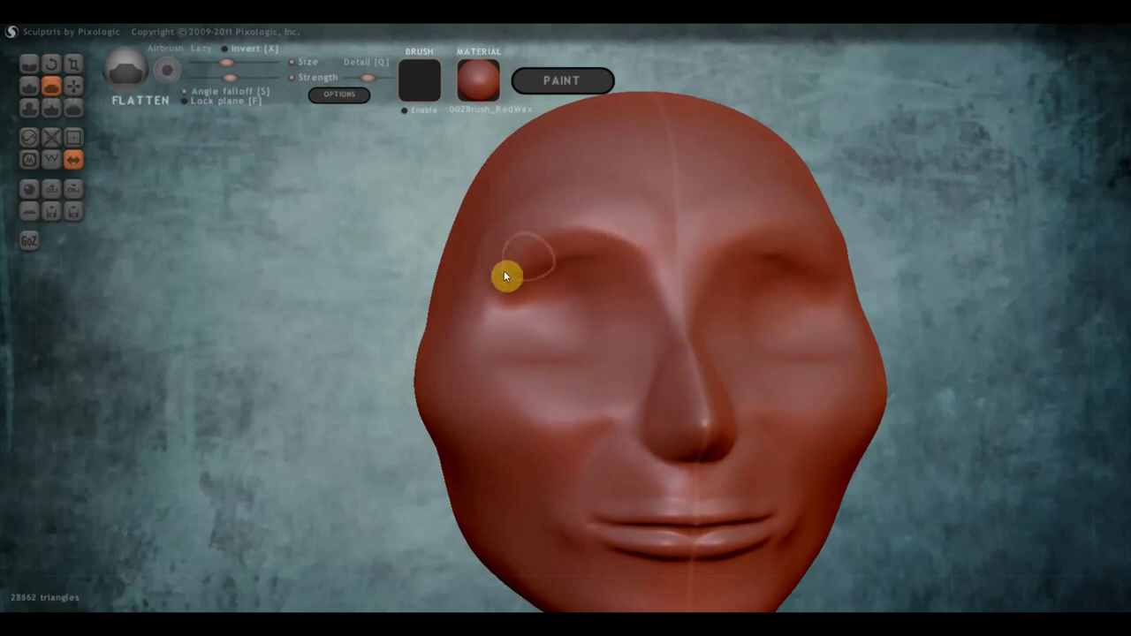
pyautogui.moveTo(553, 245)
pyautogui.mouseDown()
pyautogui.moveTo(586, 255)
pyautogui.moveTo(517, 262)
pyautogui.moveTo(561, 246)
pyautogui.moveTo(639, 260)
pyautogui.moveTo(585, 240)
pyautogui.moveTo(558, 287)
pyautogui.moveTo(593, 260)
pyautogui.moveTo(533, 290)
pyautogui.moveTo(524, 270)
pyautogui.moveTo(491, 294)
pyautogui.mouseUp()
pyautogui.moveTo(538, 300); pyautogui.dragTo(336, 215, button='right')
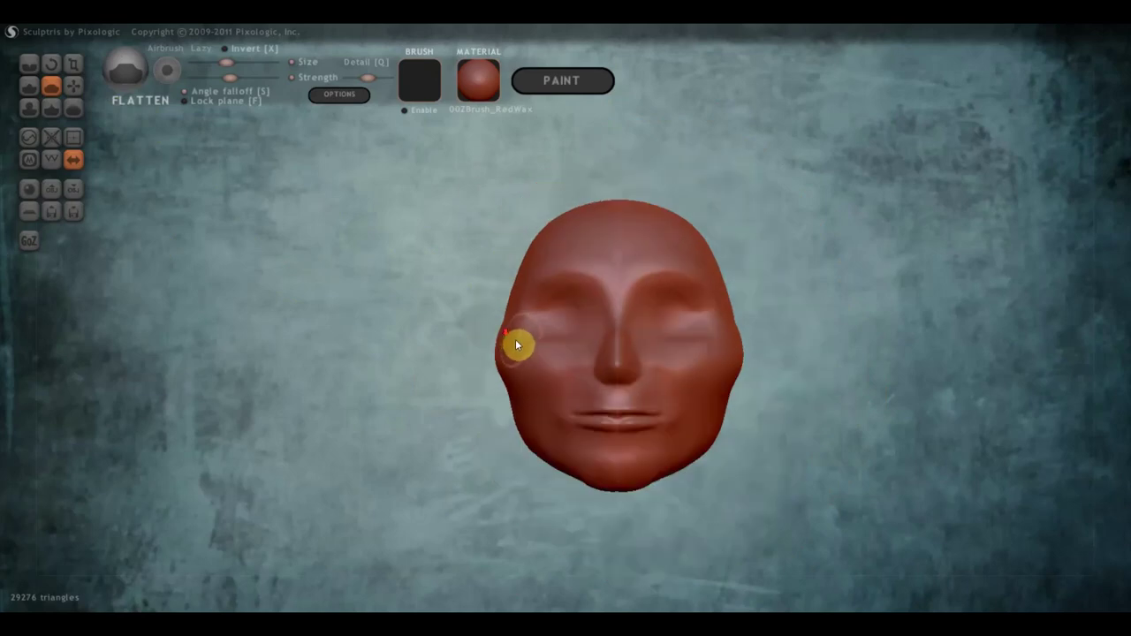
pyautogui.moveTo(517, 341)
pyautogui.mouseDown(button='right')
pyautogui.moveTo(311, 352)
pyautogui.moveTo(317, 341)
pyautogui.mouseUp(button='right')
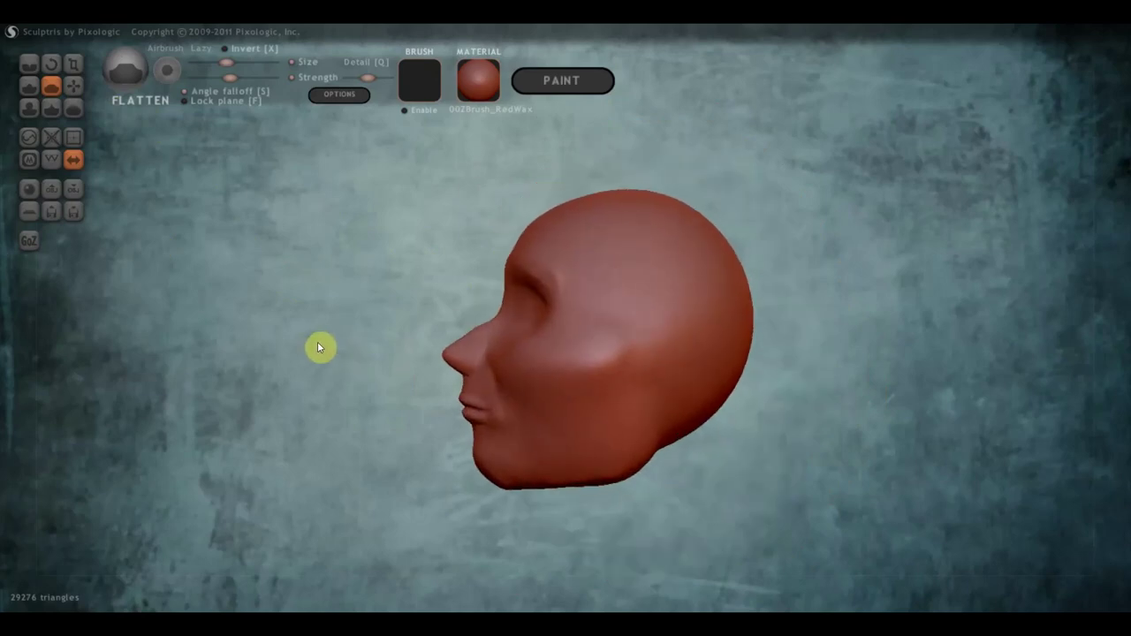
# - With the Grab brush, fill out the chin and jaw in profile to remove the crease
pyautogui.click(75, 86)
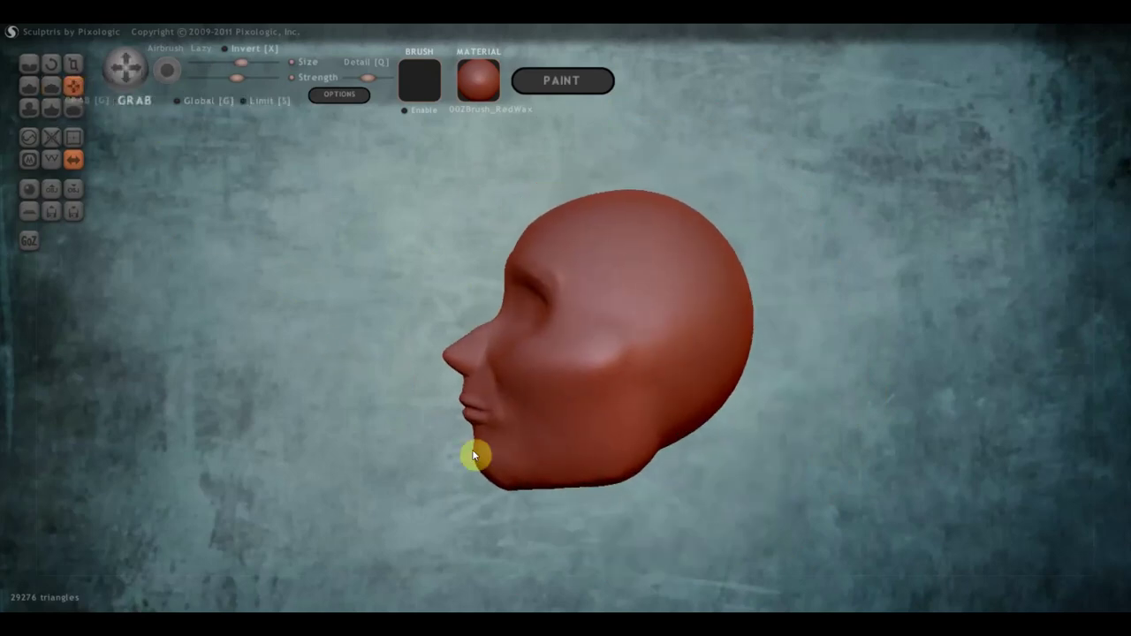
pyautogui.moveTo(472, 454); pyautogui.dragTo(484, 468)
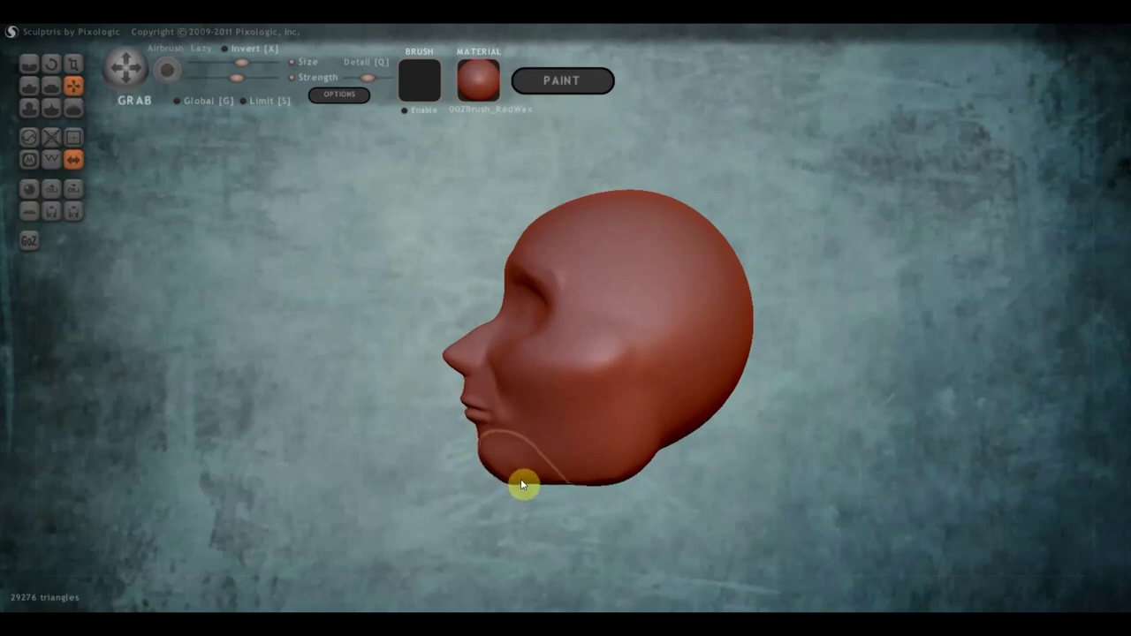
pyautogui.moveTo(530, 485); pyautogui.dragTo(547, 489)
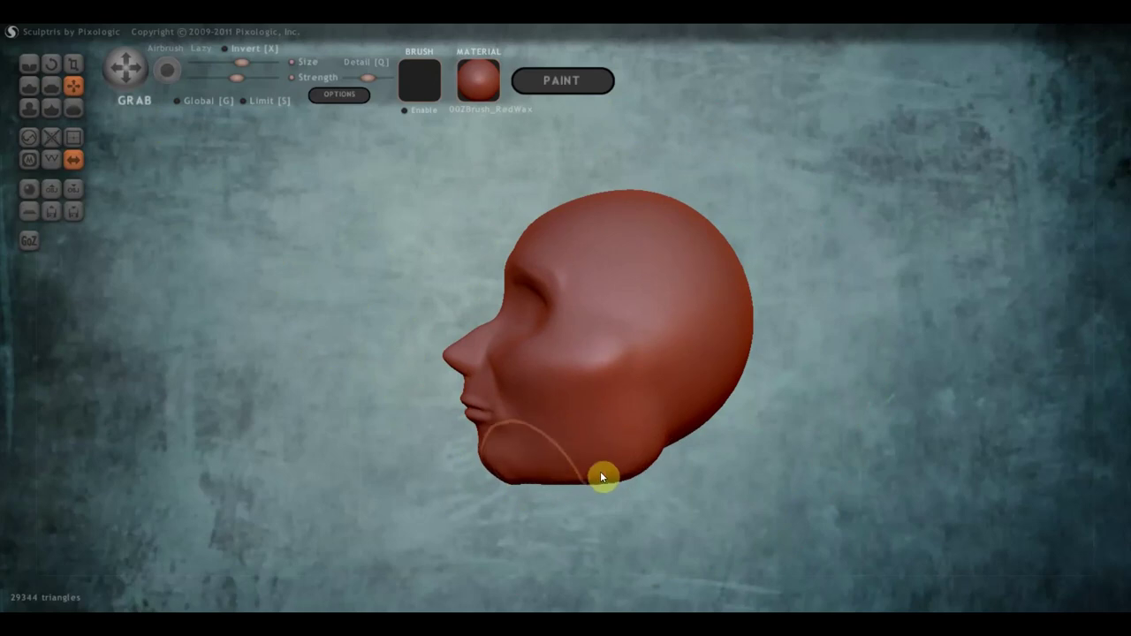
pyautogui.moveTo(611, 461); pyautogui.dragTo(774, 463)
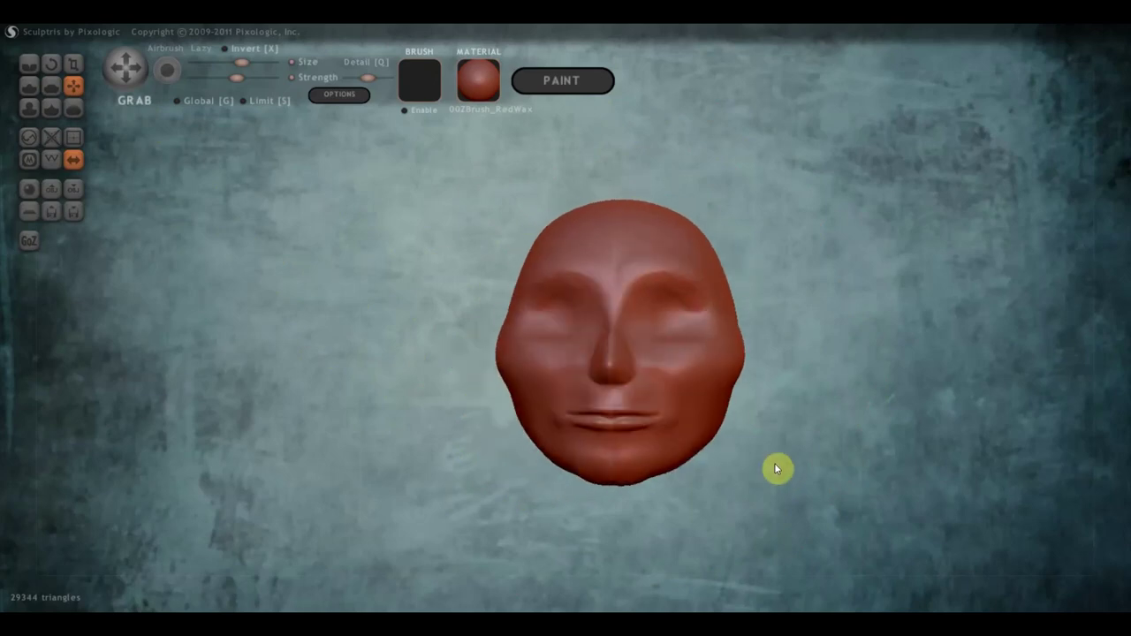
pyautogui.scroll(2, 742, 442)
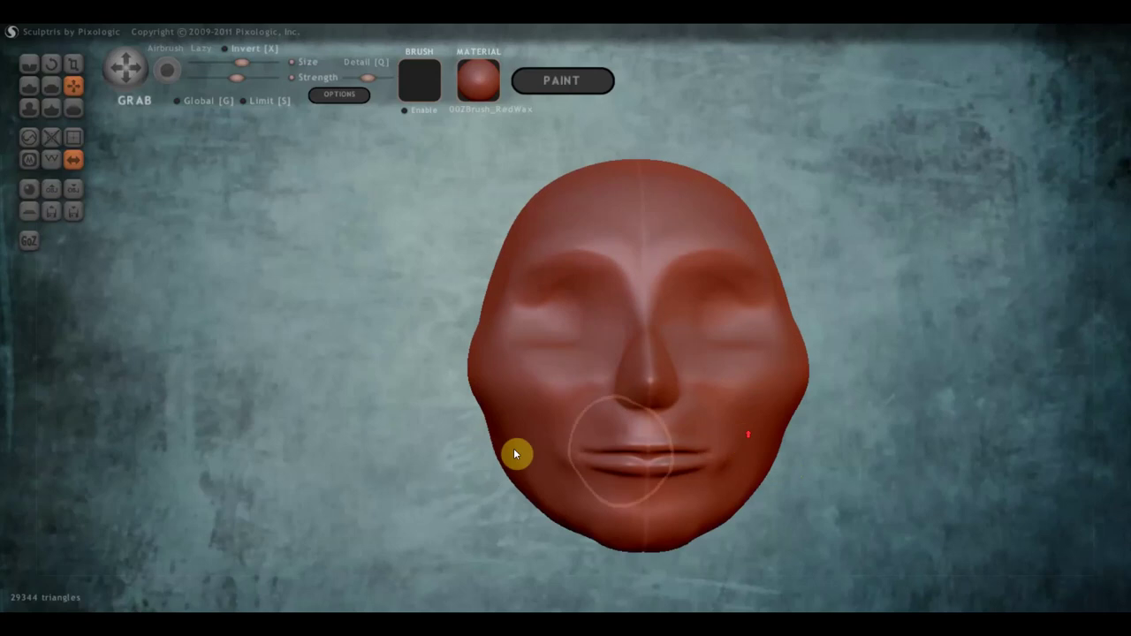
# - Pull in the left cheek edge from the front and reshape the side bulge near the ear
pyautogui.moveTo(514, 447)
pyautogui.mouseDown()
pyautogui.moveTo(473, 366)
pyautogui.moveTo(482, 325)
pyautogui.moveTo(507, 336)
pyautogui.mouseUp()
pyautogui.moveTo(509, 340)
pyautogui.mouseDown(button='right')
pyautogui.moveTo(595, 425)
pyautogui.moveTo(503, 389)
pyautogui.moveTo(702, 336)
pyautogui.mouseUp(button='right')
pyautogui.scroll(-2, 644, 378)
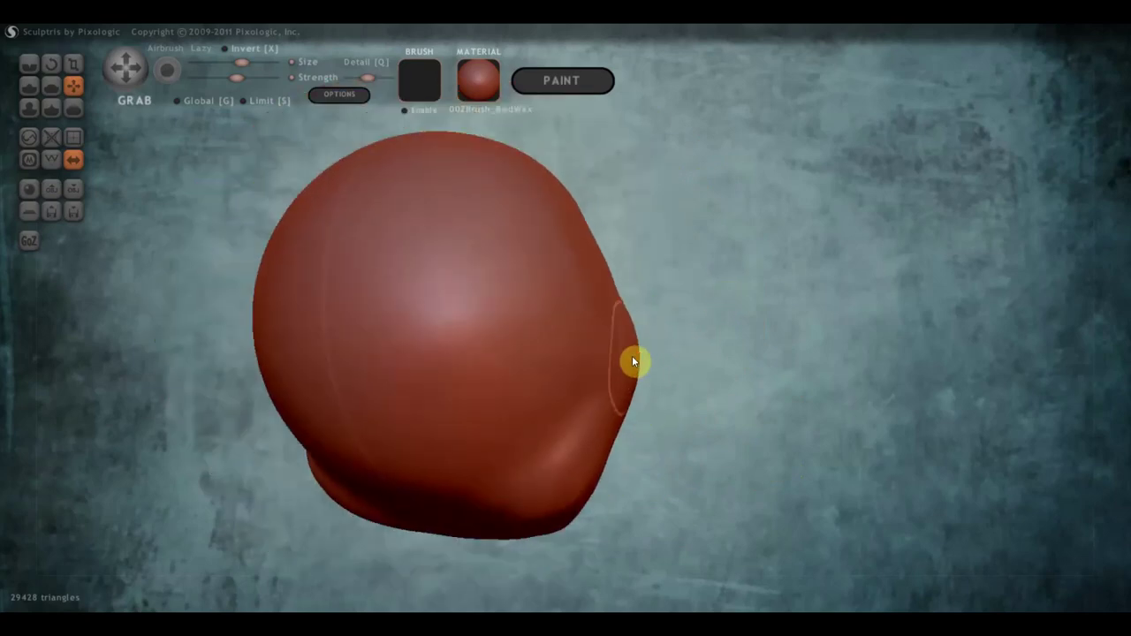
pyautogui.moveTo(626, 348); pyautogui.dragTo(634, 344)
pyautogui.moveTo(608, 371); pyautogui.dragTo(416, 374, button='right')
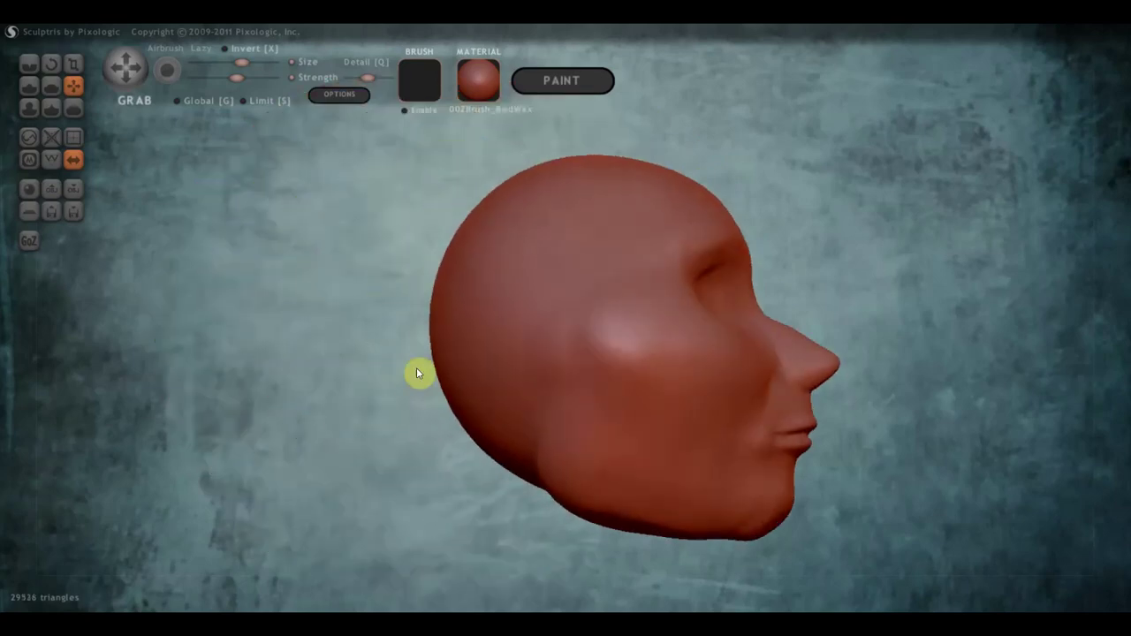
pyautogui.moveTo(604, 341); pyautogui.dragTo(559, 355, button='right')
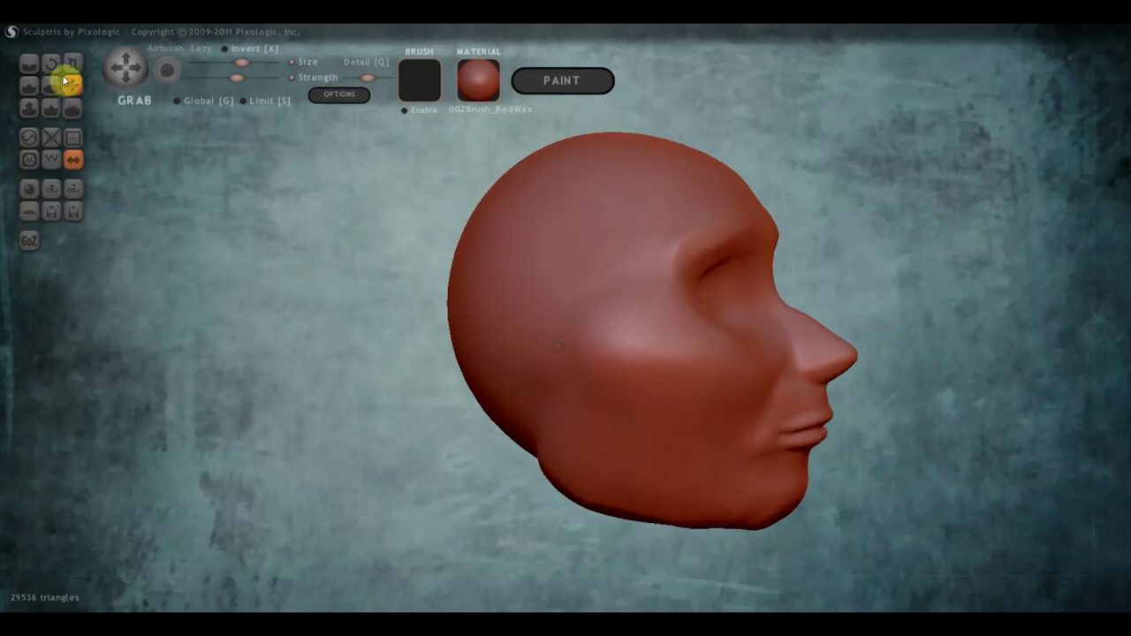
# - With the Crease brush, carve grooves near the eye socket and behind the ear toward the jaw
pyautogui.click(29, 64)
pyautogui.scroll(-2, 601, 302)
pyautogui.moveTo(617, 301)
pyautogui.mouseDown()
pyautogui.moveTo(655, 312)
pyautogui.moveTo(584, 296)
pyautogui.moveTo(558, 313)
pyautogui.moveTo(567, 351)
pyautogui.moveTo(661, 399)
pyautogui.moveTo(677, 427)
pyautogui.mouseUp()
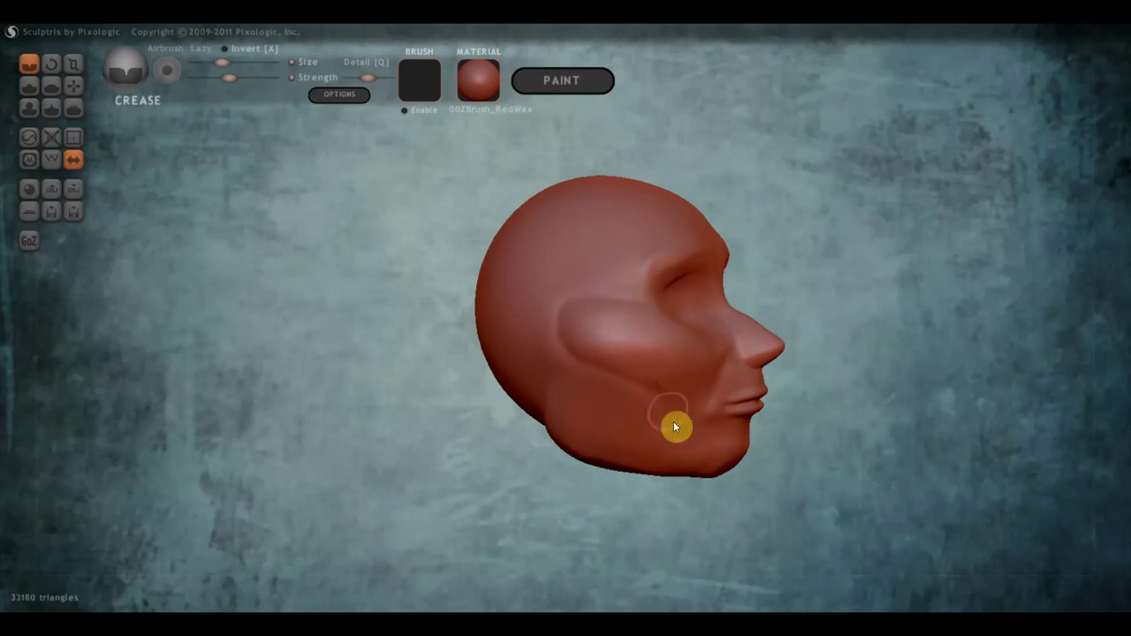
pyautogui.moveTo(552, 353); pyautogui.dragTo(535, 447)
pyautogui.moveTo(598, 389)
pyautogui.mouseDown(button='right')
pyautogui.moveTo(469, 397)
pyautogui.moveTo(454, 384)
pyautogui.moveTo(467, 382)
pyautogui.mouseUp(button='right')
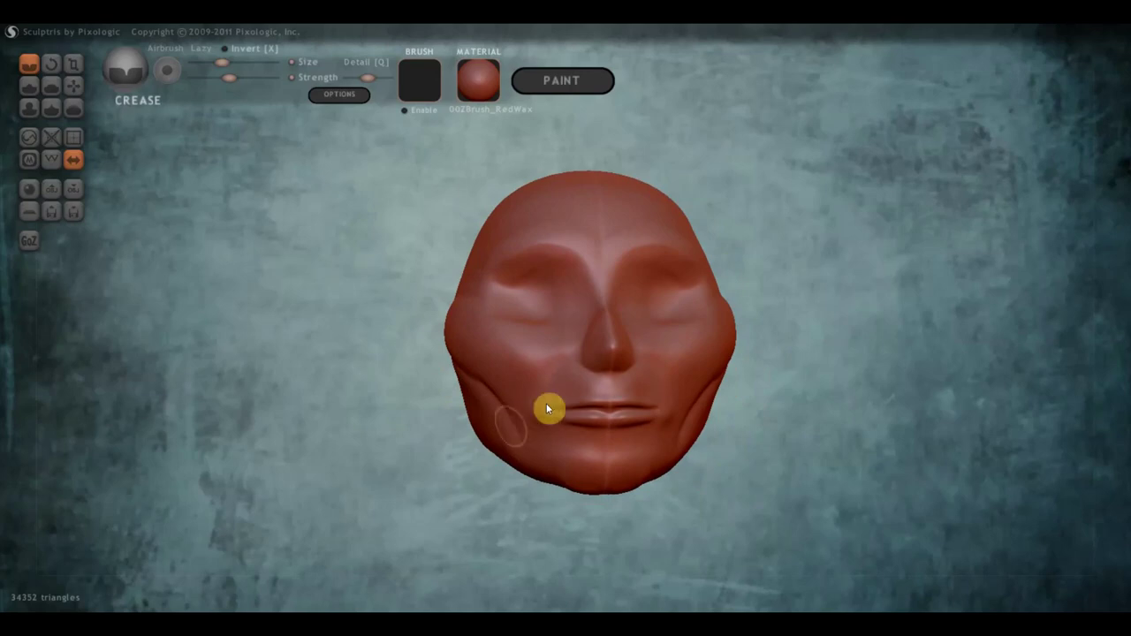
pyautogui.moveTo(581, 351); pyautogui.dragTo(822, 452, button='right')
pyautogui.scroll(3, 730, 405)
# - Carve and deepen the nasolabial fold running from beside the nose to the mouth
pyautogui.moveTo(795, 433)
pyautogui.mouseDown()
pyautogui.moveTo(767, 429)
pyautogui.moveTo(703, 491)
pyautogui.moveTo(680, 557)
pyautogui.mouseUp()
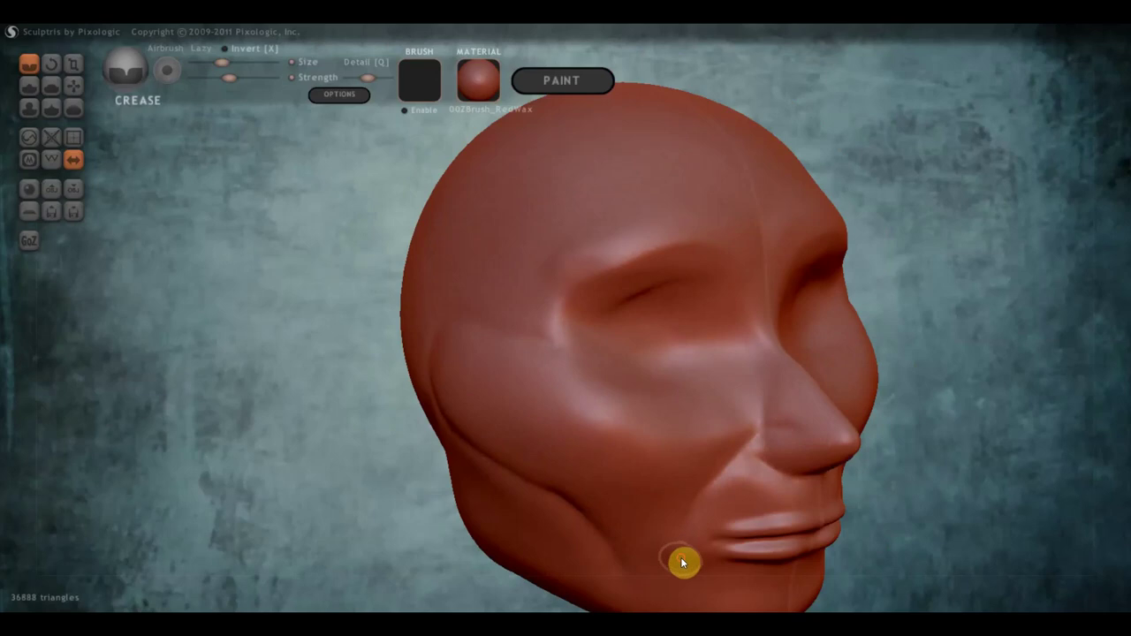
pyautogui.scroll(-3, 682, 521)
pyautogui.moveTo(684, 482); pyautogui.dragTo(623, 450, button='right')
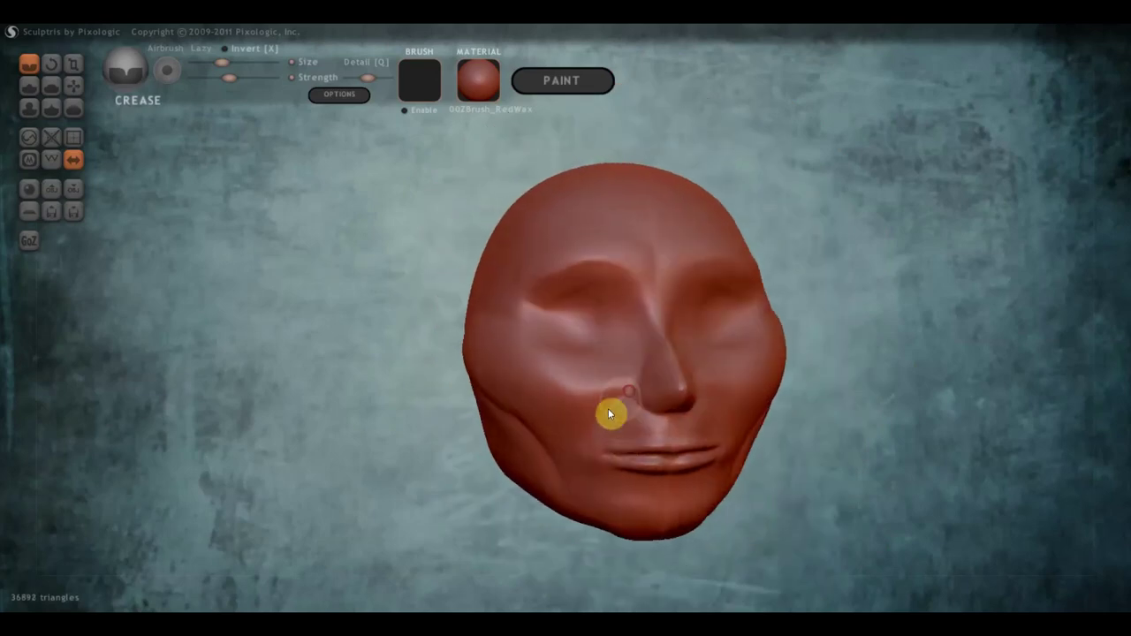
pyautogui.moveTo(608, 412)
pyautogui.mouseDown()
pyautogui.moveTo(575, 472)
pyautogui.moveTo(593, 429)
pyautogui.moveTo(606, 452)
pyautogui.mouseUp()
pyautogui.moveTo(610, 449); pyautogui.dragTo(536, 428, button='right')
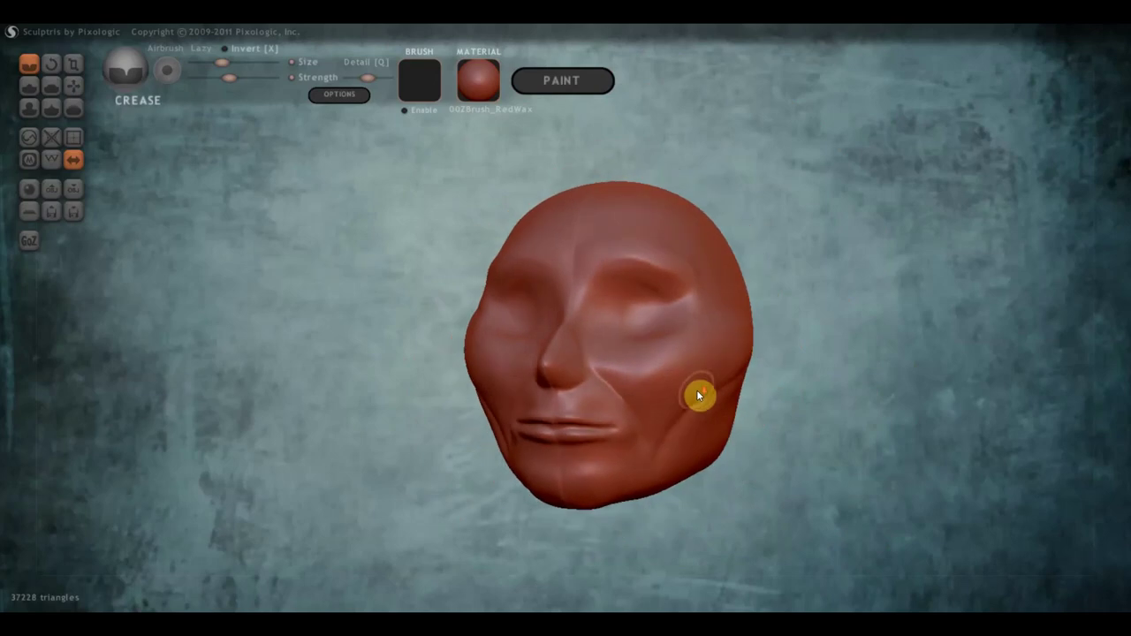
pyautogui.moveTo(696, 389)
pyautogui.mouseDown(button='right')
pyautogui.moveTo(610, 351)
pyautogui.moveTo(641, 342)
pyautogui.mouseUp(button='right')
pyautogui.scroll(3, 610, 351)
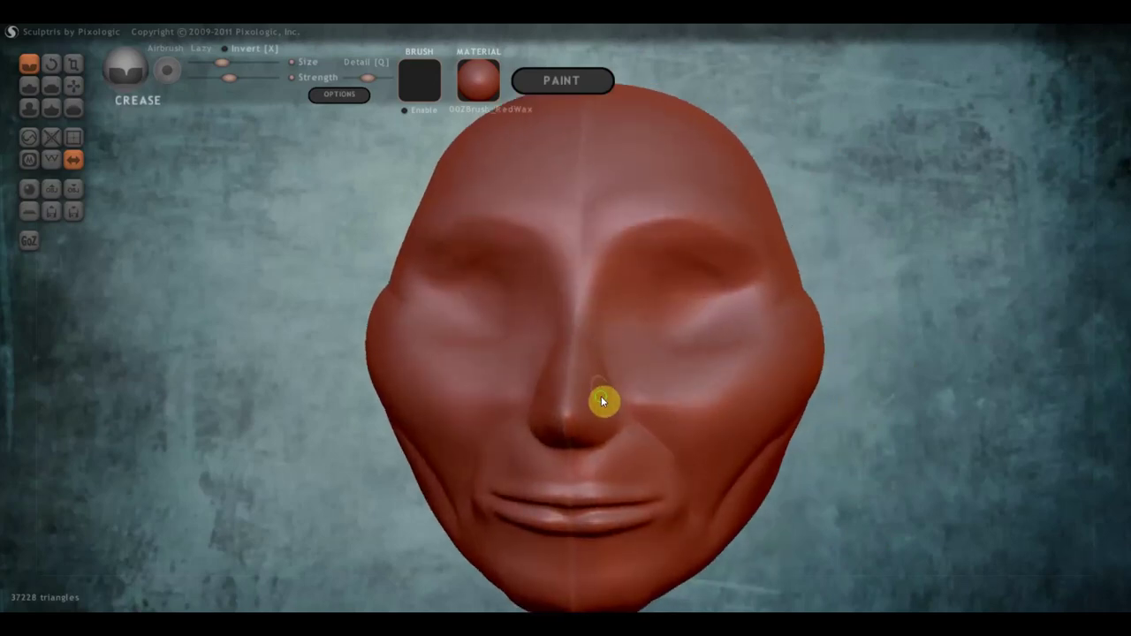
# - Crease around the nose wing and nostril down to the mouth corner, adding a small mouth-corner crease
pyautogui.moveTo(602, 397)
pyautogui.mouseDown(button='right')
pyautogui.moveTo(514, 387)
pyautogui.moveTo(518, 404)
pyautogui.mouseUp(button='right')
pyautogui.moveTo(519, 404)
pyautogui.mouseDown()
pyautogui.moveTo(566, 406)
pyautogui.moveTo(519, 442)
pyautogui.moveTo(563, 439)
pyautogui.moveTo(520, 404)
pyautogui.moveTo(560, 404)
pyautogui.moveTo(644, 486)
pyautogui.moveTo(663, 534)
pyautogui.mouseUp()
pyautogui.moveTo(589, 434)
pyautogui.mouseDown()
pyautogui.moveTo(642, 500)
pyautogui.moveTo(635, 522)
pyautogui.moveTo(605, 519)
pyautogui.mouseUp()
pyautogui.moveTo(604, 520)
pyautogui.mouseDown(button='right')
pyautogui.moveTo(753, 489)
pyautogui.moveTo(697, 458)
pyautogui.moveTo(700, 400)
pyautogui.mouseUp(button='right')
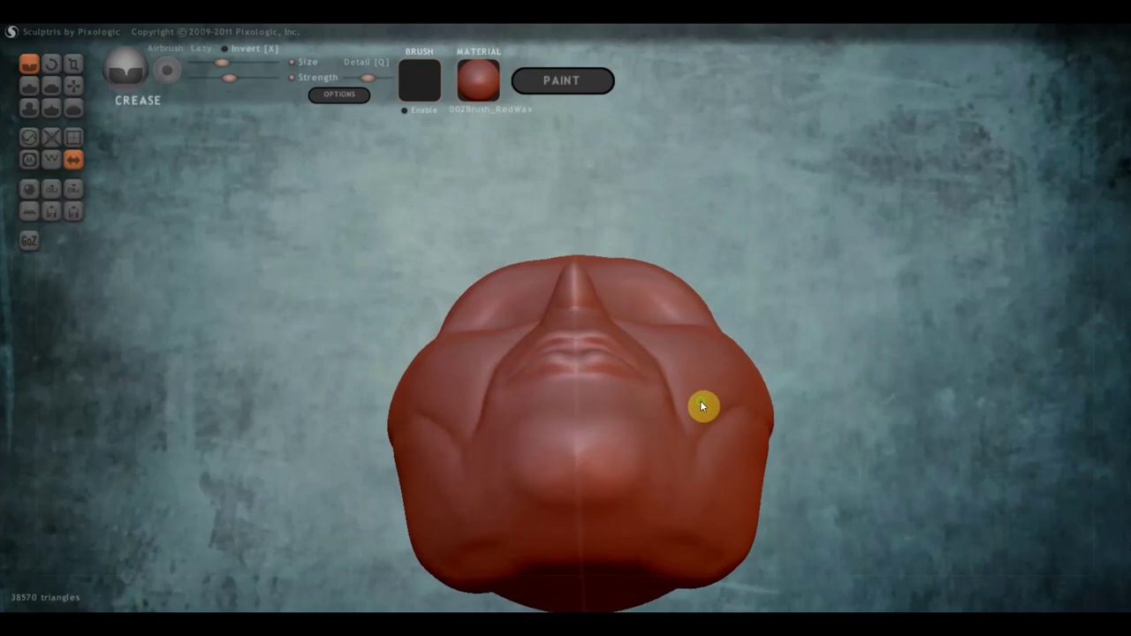
pyautogui.moveTo(589, 406); pyautogui.dragTo(612, 418, button='right')
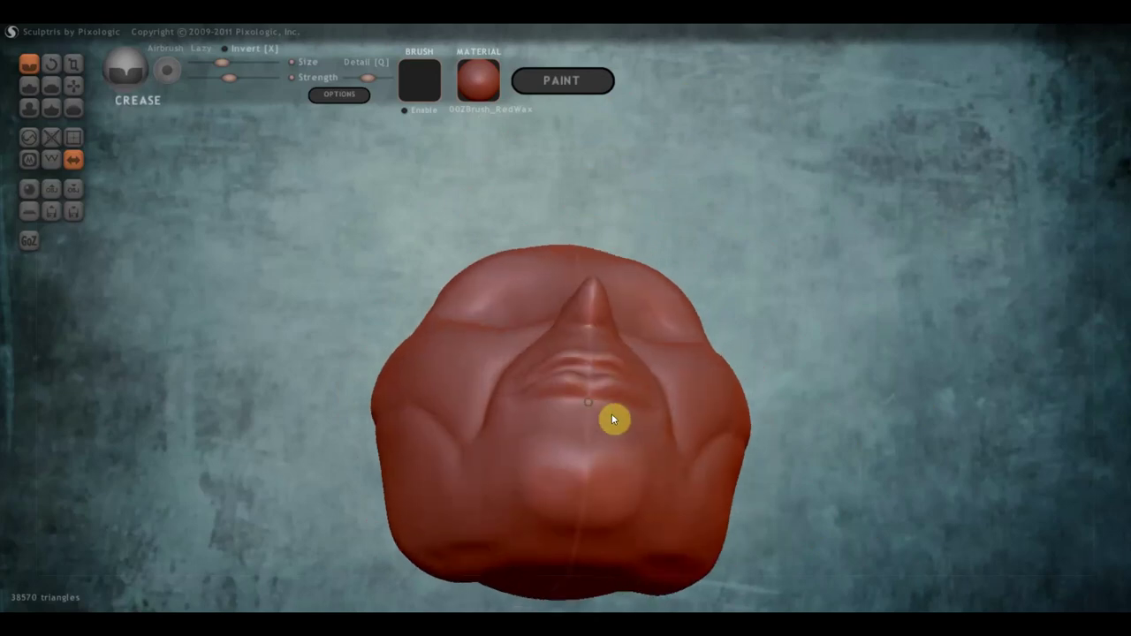
# - With the Grab brush, reshape the cheek crease by the mouth, undoing a stray pull on the nose tip
pyautogui.click(85, 94)
pyautogui.scroll(2, 480, 411)
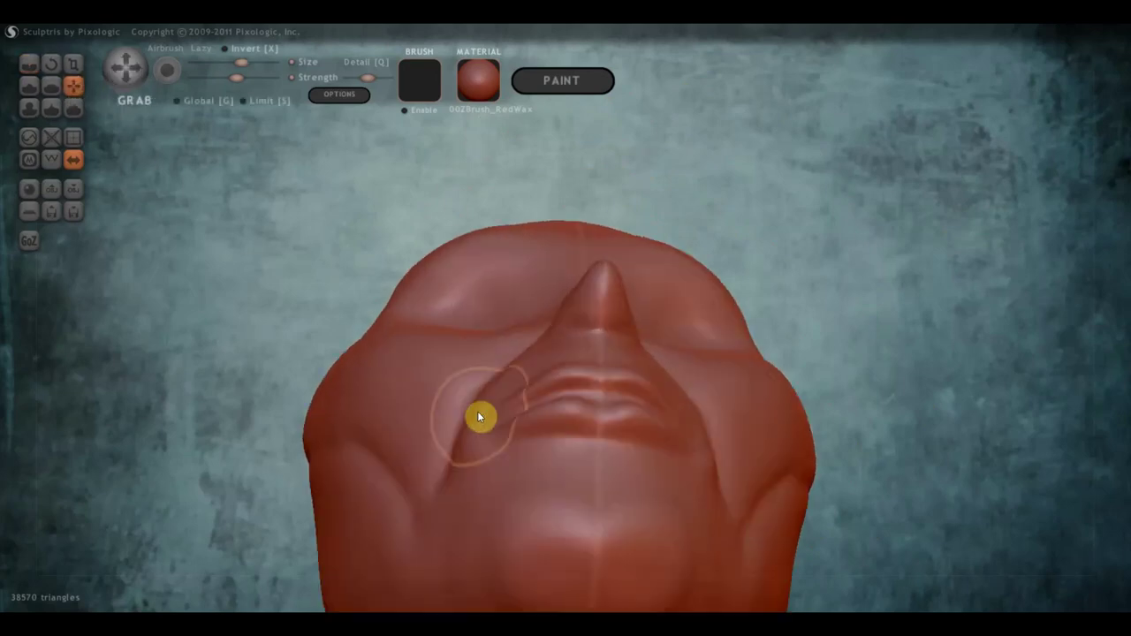
pyautogui.moveTo(468, 423); pyautogui.dragTo(473, 427)
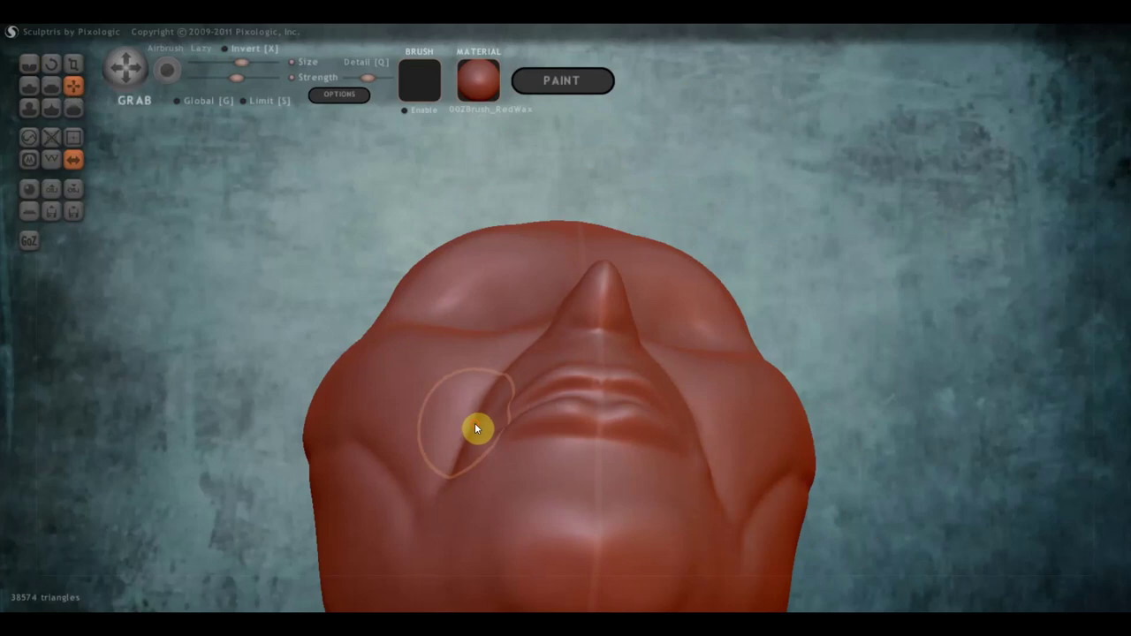
pyautogui.moveTo(498, 412)
pyautogui.mouseDown(button='right')
pyautogui.moveTo(608, 509)
pyautogui.moveTo(590, 433)
pyautogui.mouseUp(button='right')
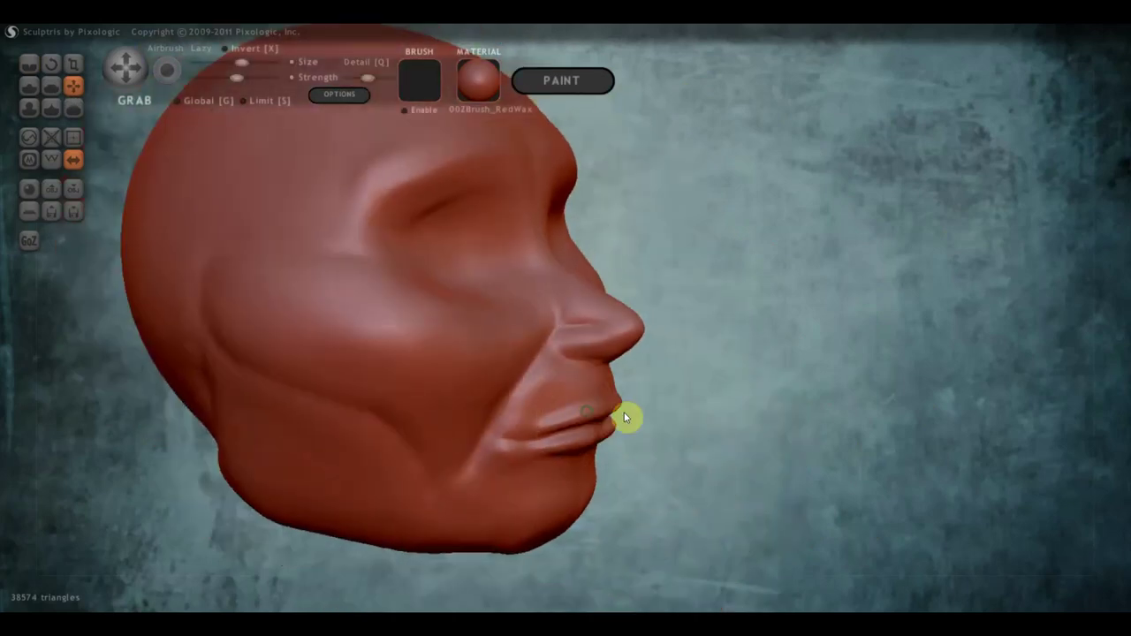
pyautogui.scroll(2, 626, 416)
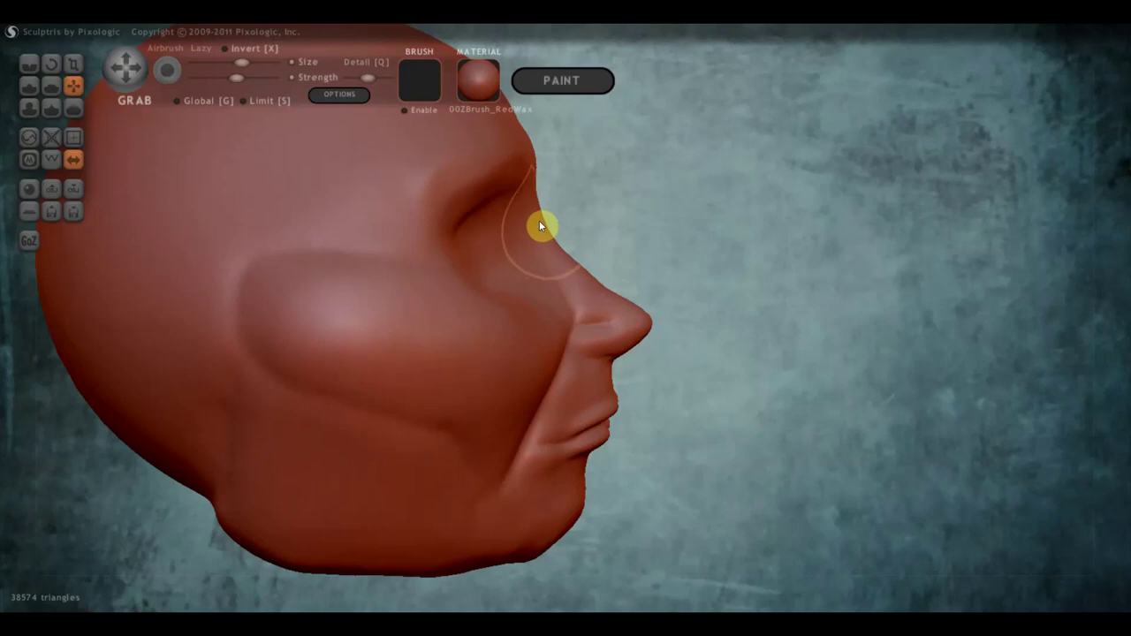
pyautogui.moveTo(638, 313); pyautogui.dragTo(640, 305)
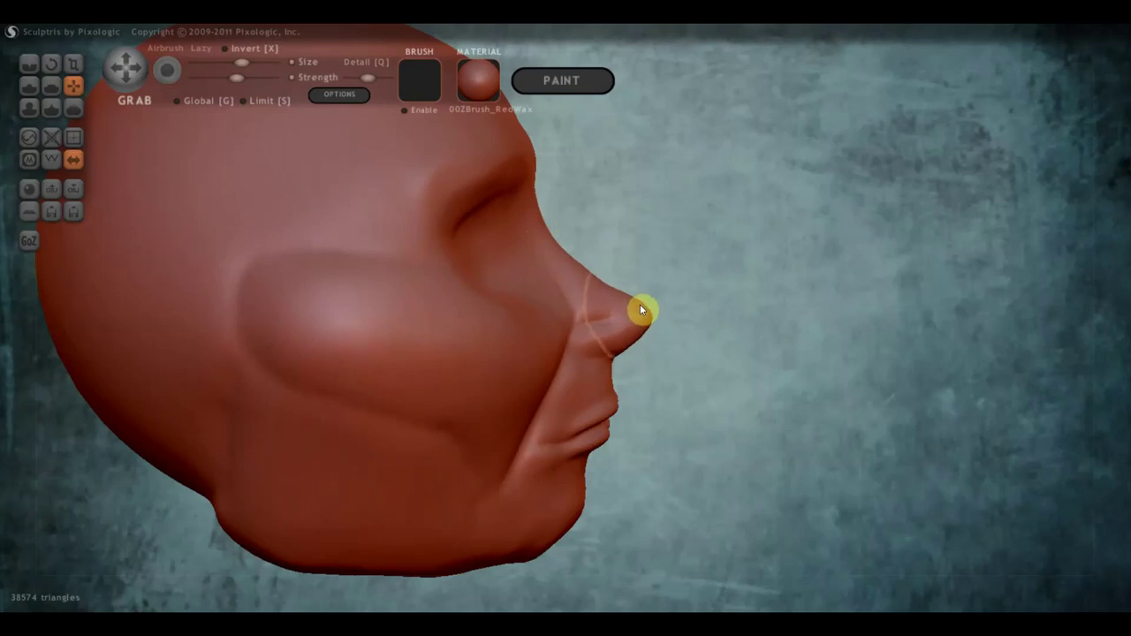
pyautogui.hotkey('ctrl', 'z')
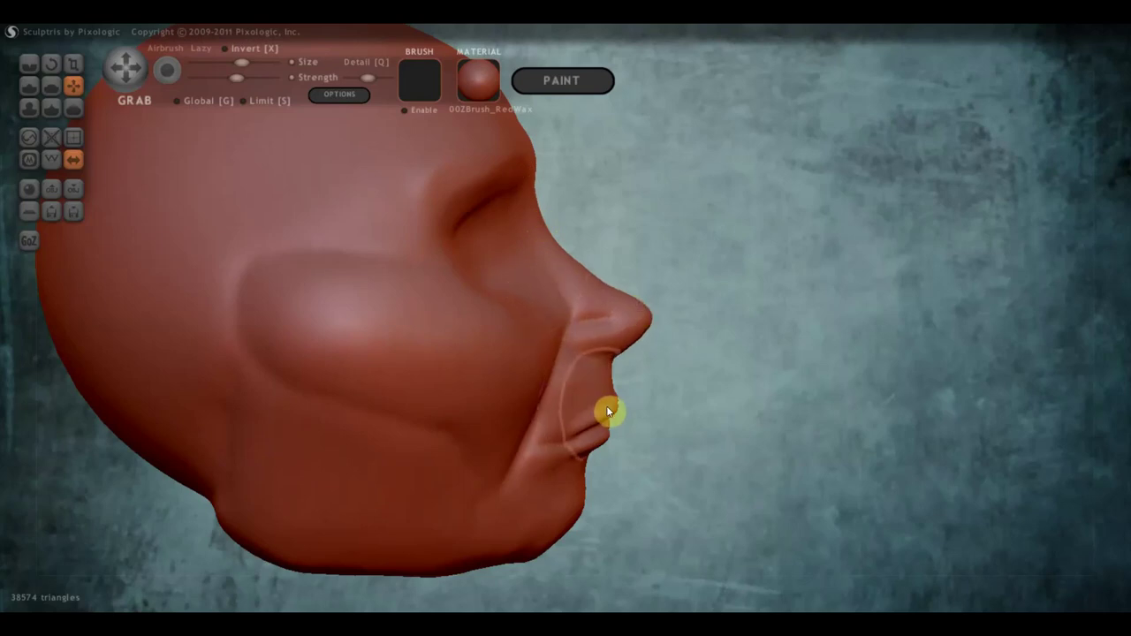
# - Define the lips, smooth the jaw crease at the mouth corner, and pull in the top of the head
pyautogui.moveTo(601, 408); pyautogui.dragTo(617, 436)
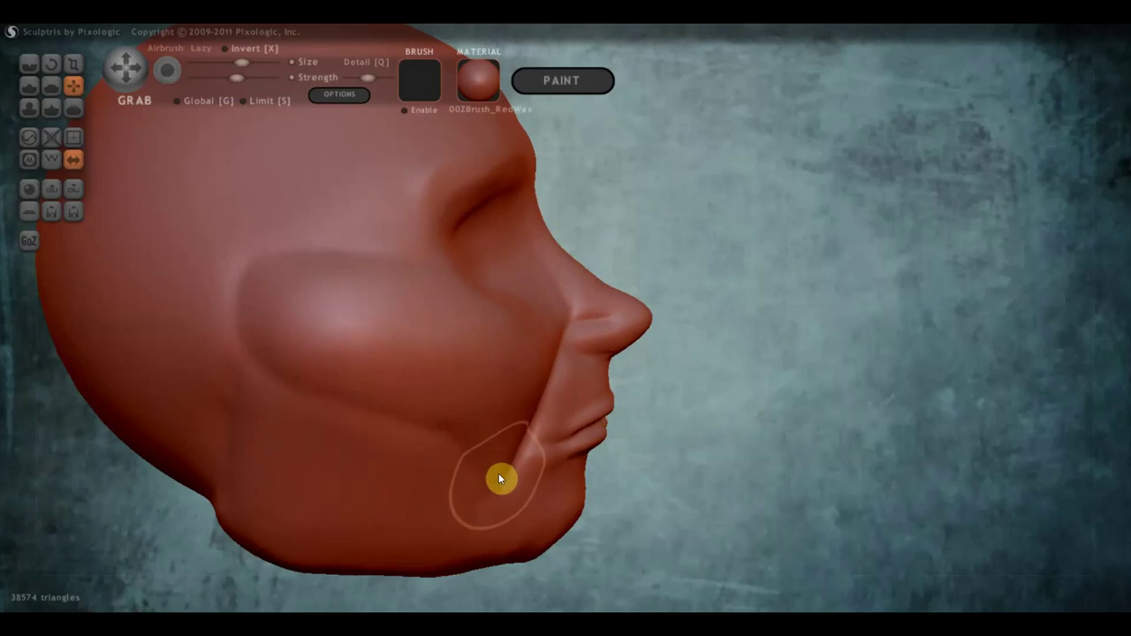
pyautogui.moveTo(498, 505); pyautogui.dragTo(497, 455)
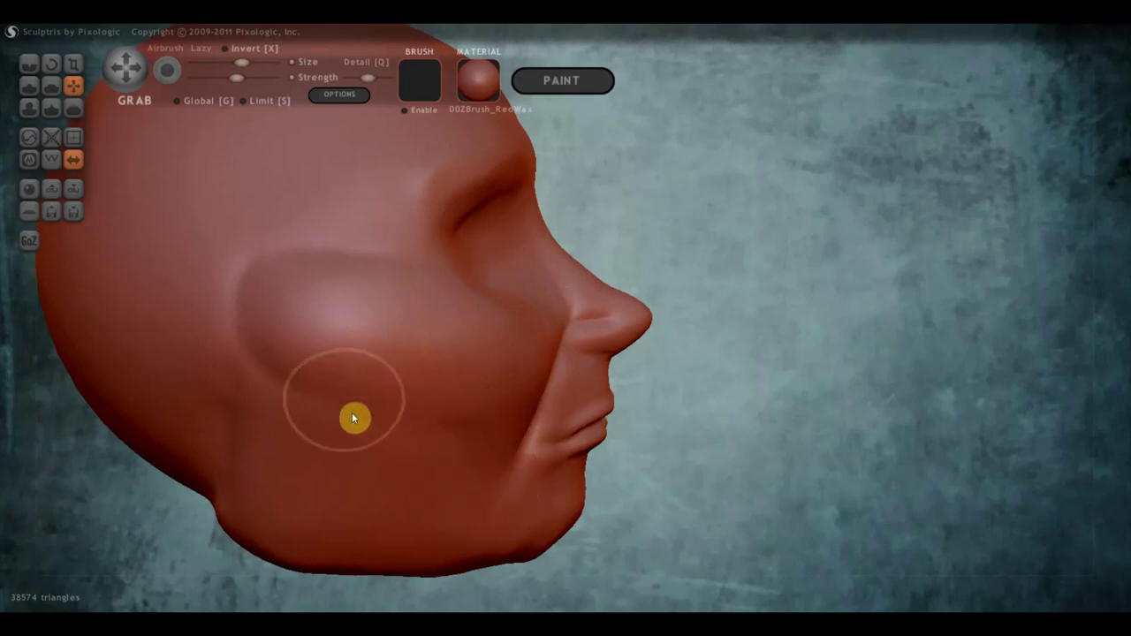
pyautogui.moveTo(281, 330); pyautogui.dragTo(78, 323)
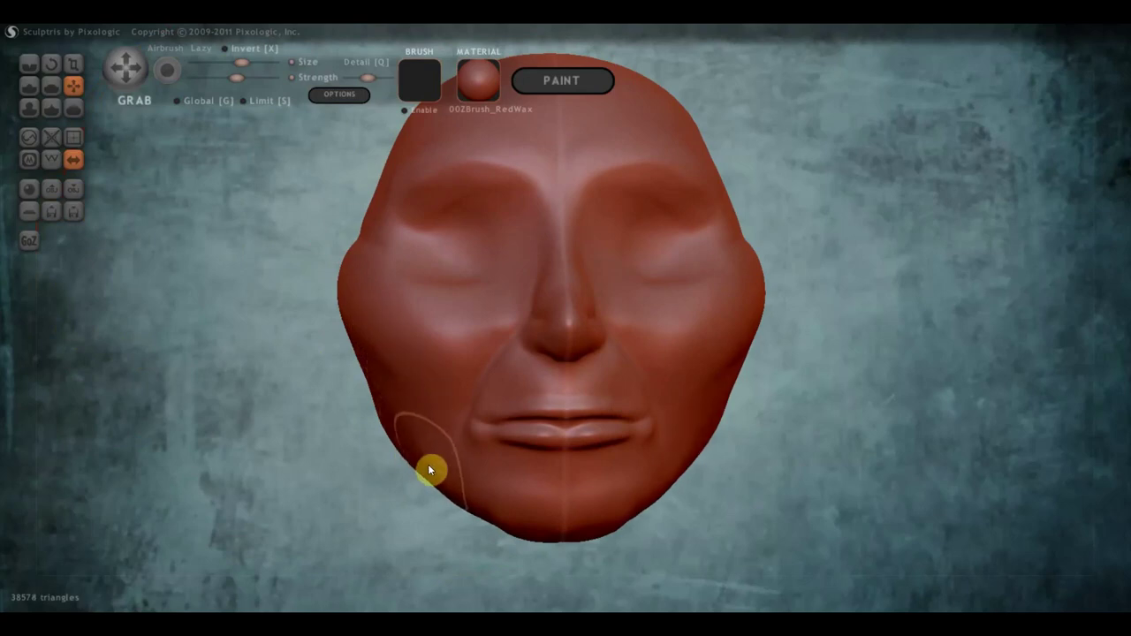
pyautogui.moveTo(459, 467)
pyautogui.mouseDown()
pyautogui.moveTo(509, 534)
pyautogui.moveTo(471, 331)
pyautogui.moveTo(481, 251)
pyautogui.moveTo(456, 329)
pyautogui.mouseUp()
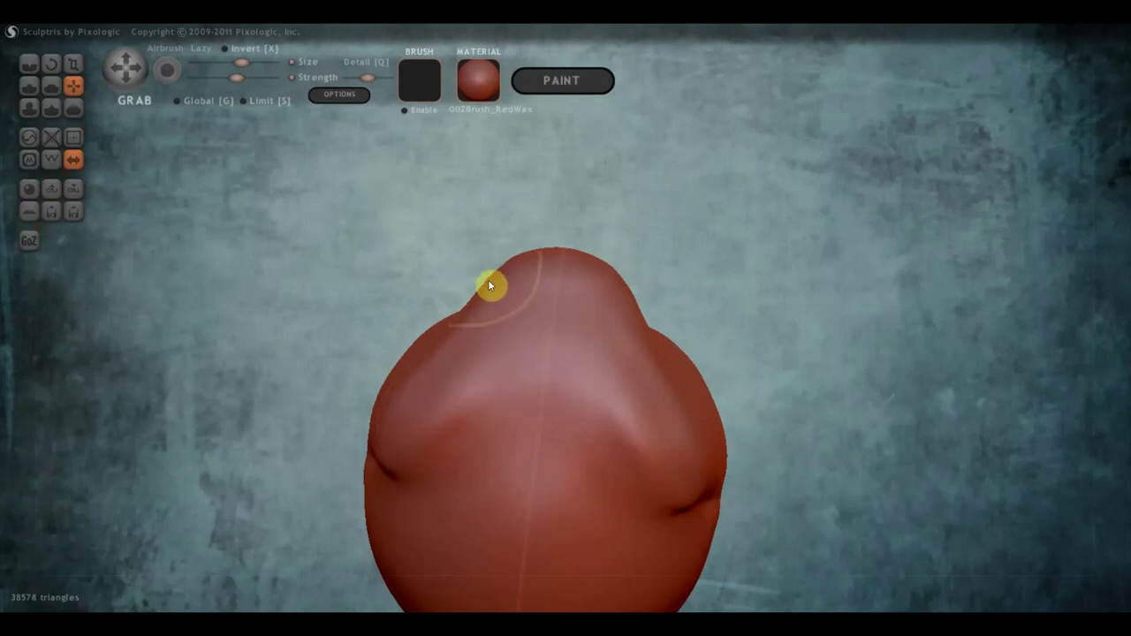
pyautogui.moveTo(493, 280)
pyautogui.mouseDown()
pyautogui.moveTo(528, 288)
pyautogui.moveTo(535, 311)
pyautogui.mouseUp()
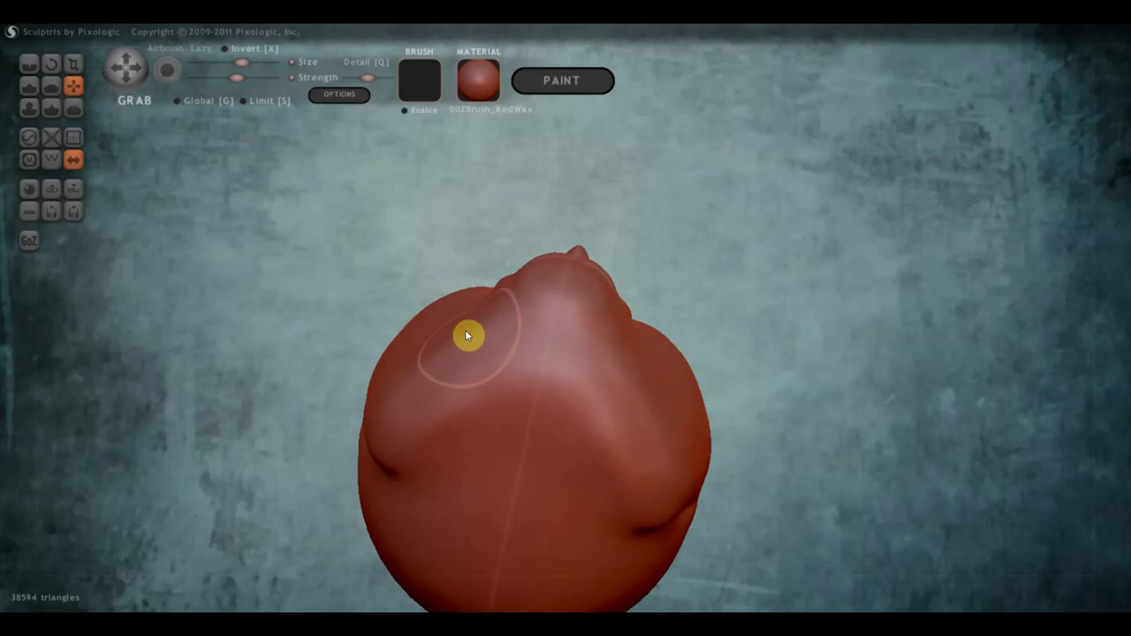
pyautogui.moveTo(467, 331)
pyautogui.mouseDown(button='right')
pyautogui.moveTo(560, 495)
pyautogui.moveTo(621, 515)
pyautogui.mouseUp(button='right')
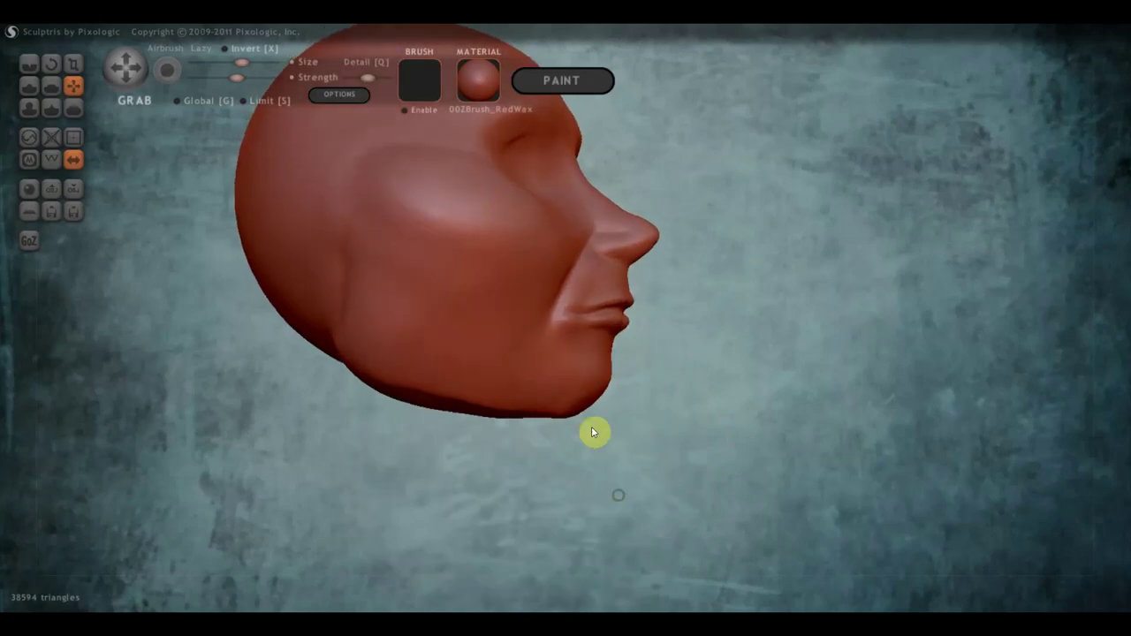
pyautogui.scroll(5, 568, 483)
pyautogui.scroll(-2, 568, 483)
# - Adjust the chin contour, push the lower lip outward, and make a small pull at the left temple
pyautogui.moveTo(560, 445)
pyautogui.mouseDown()
pyautogui.moveTo(571, 437)
pyautogui.moveTo(492, 436)
pyautogui.moveTo(495, 427)
pyautogui.mouseUp()
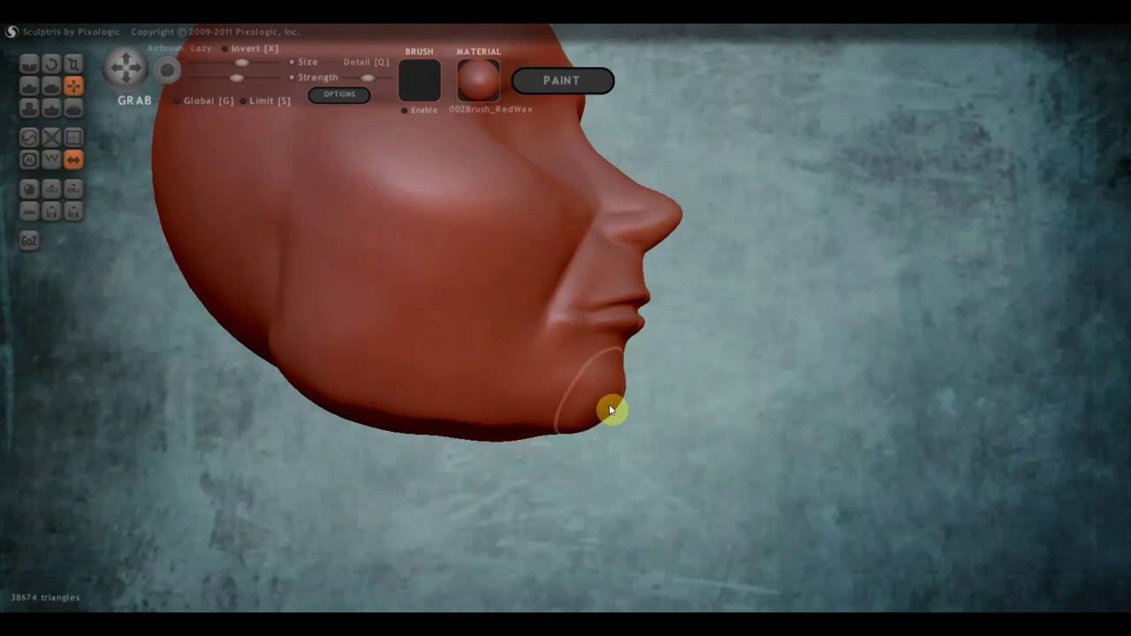
pyautogui.scroll(1, 645, 388)
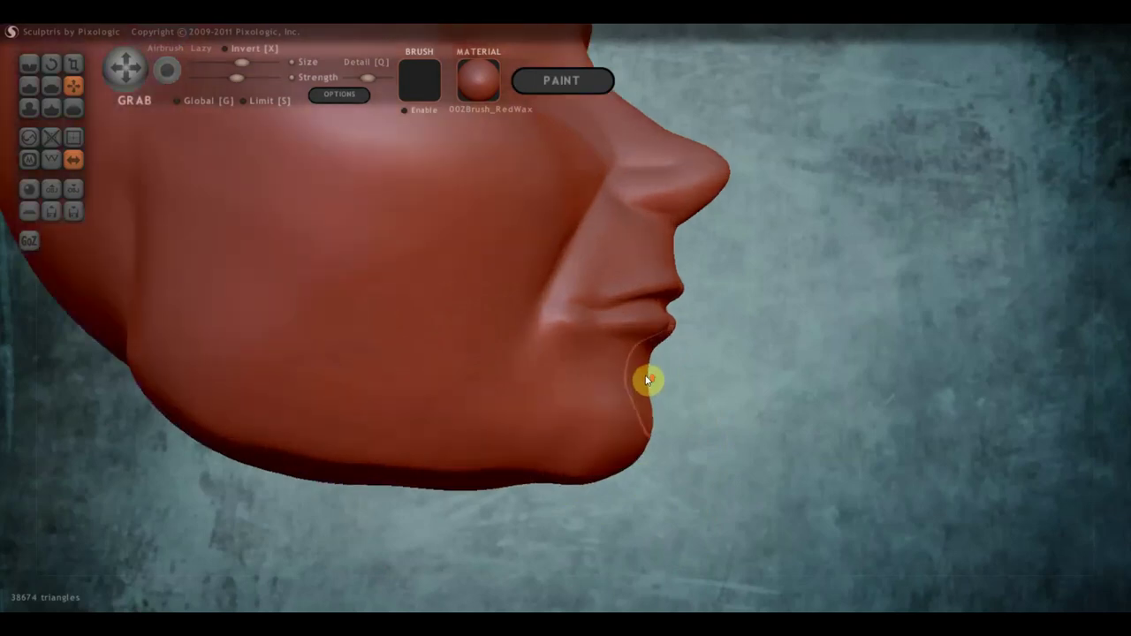
pyautogui.scroll(1, 654, 389)
pyautogui.moveTo(674, 391)
pyautogui.mouseDown()
pyautogui.moveTo(692, 353)
pyautogui.moveTo(623, 395)
pyautogui.moveTo(468, 400)
pyautogui.moveTo(482, 451)
pyautogui.moveTo(500, 411)
pyautogui.mouseUp()
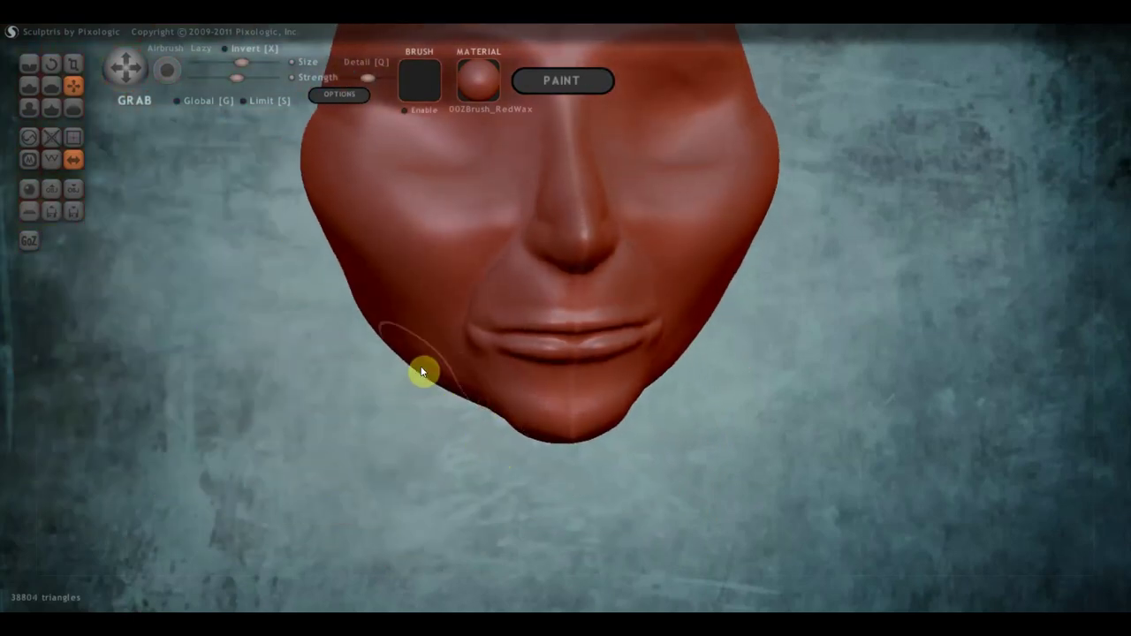
pyautogui.moveTo(421, 371)
pyautogui.mouseDown()
pyautogui.moveTo(447, 317)
pyautogui.moveTo(421, 436)
pyautogui.moveTo(478, 410)
pyautogui.mouseUp()
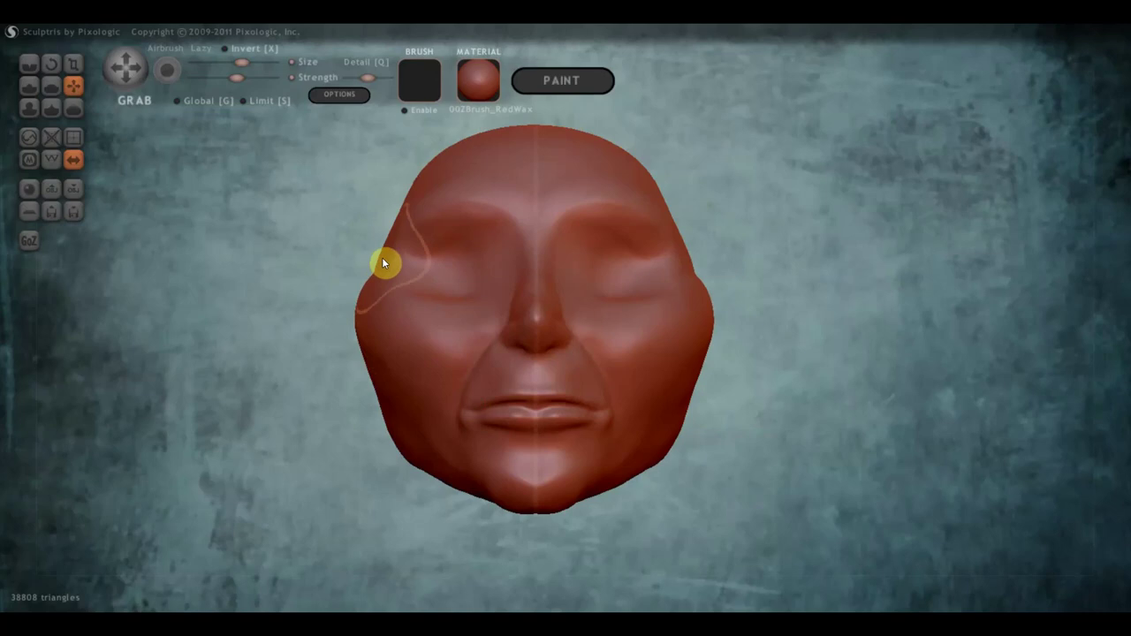
pyautogui.moveTo(383, 259); pyautogui.dragTo(390, 262)
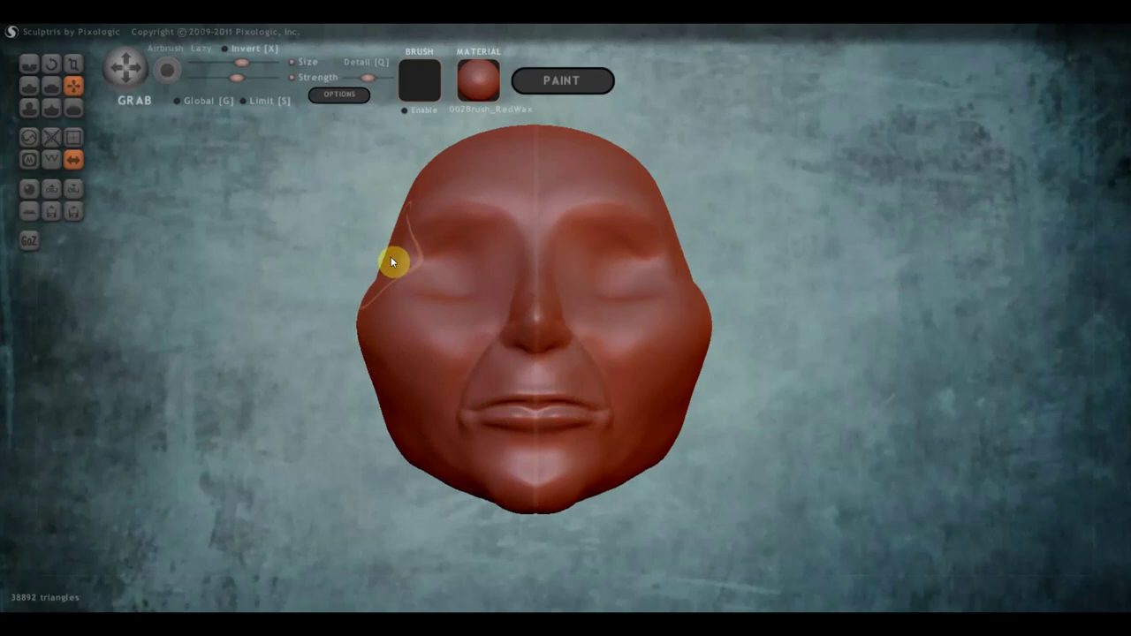
# - Turn the head around to check the chin and settle on a centred front view
pyautogui.moveTo(391, 257); pyautogui.dragTo(540, 308, button='right')
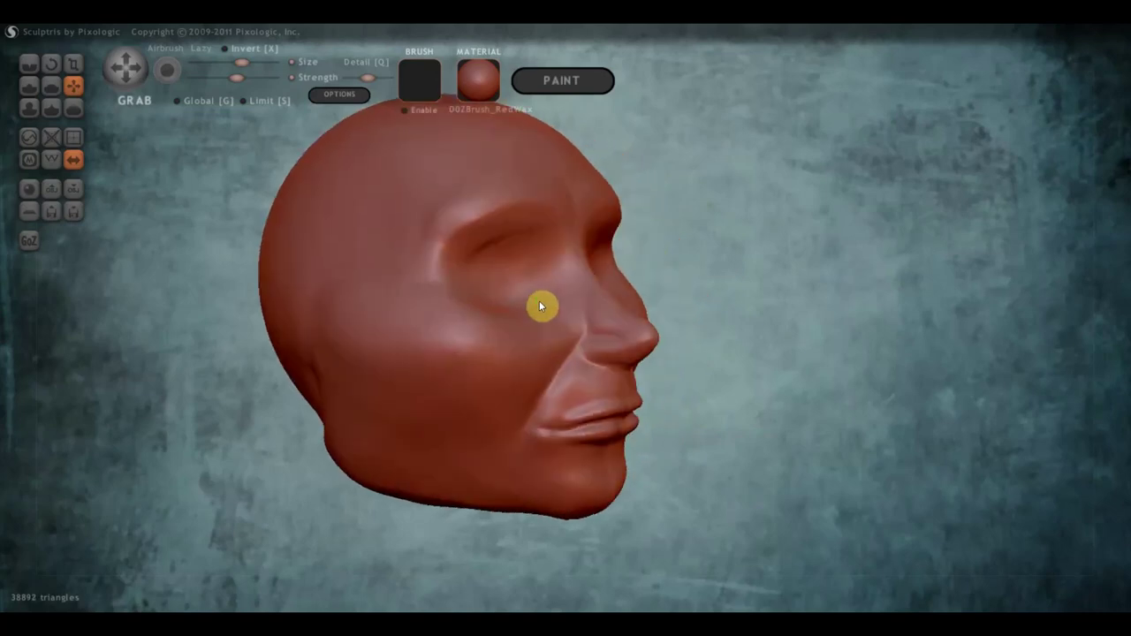
pyautogui.scroll(3, 534, 395)
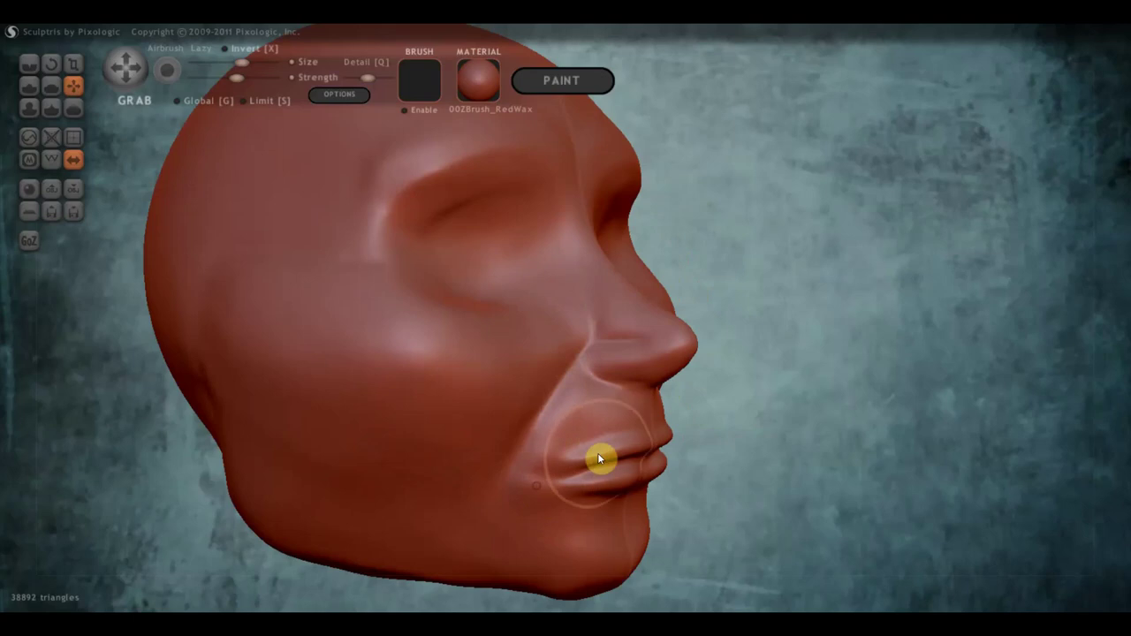
pyautogui.moveTo(558, 441)
pyautogui.mouseDown(button='right')
pyautogui.moveTo(419, 441)
pyautogui.moveTo(664, 457)
pyautogui.mouseUp(button='right')
pyautogui.scroll(-3, 667, 456)
pyautogui.keyDown('shift'); pyautogui.moveTo(724, 433); pyautogui.dragTo(626, 412, button='right'); pyautogui.keyUp('shift')
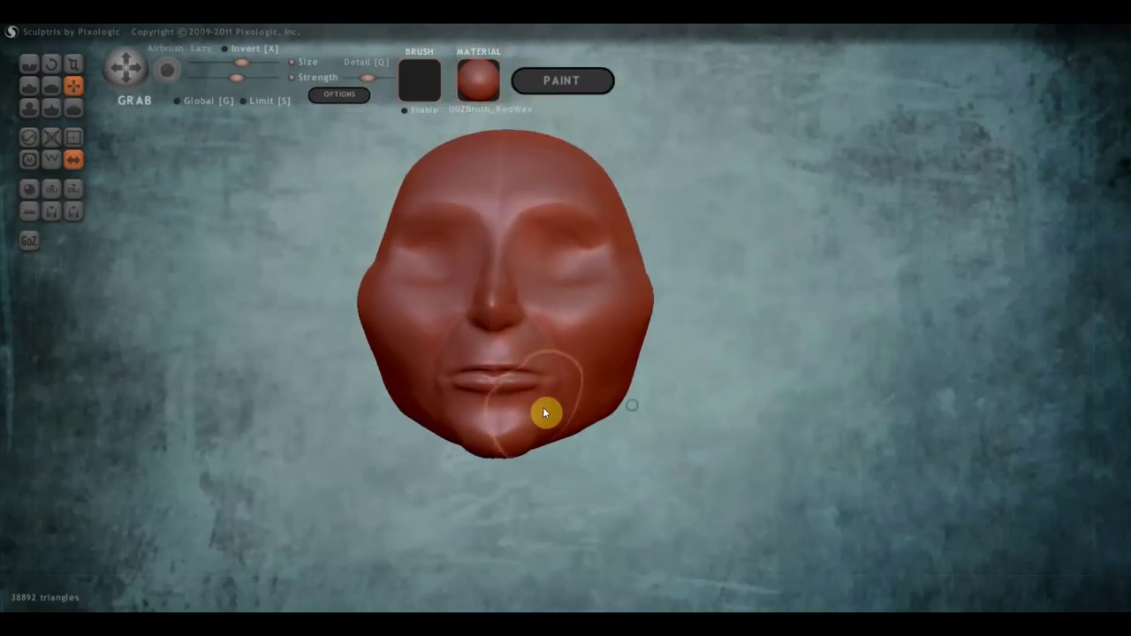
pyautogui.moveTo(546, 399); pyautogui.dragTo(561, 402, button='right')
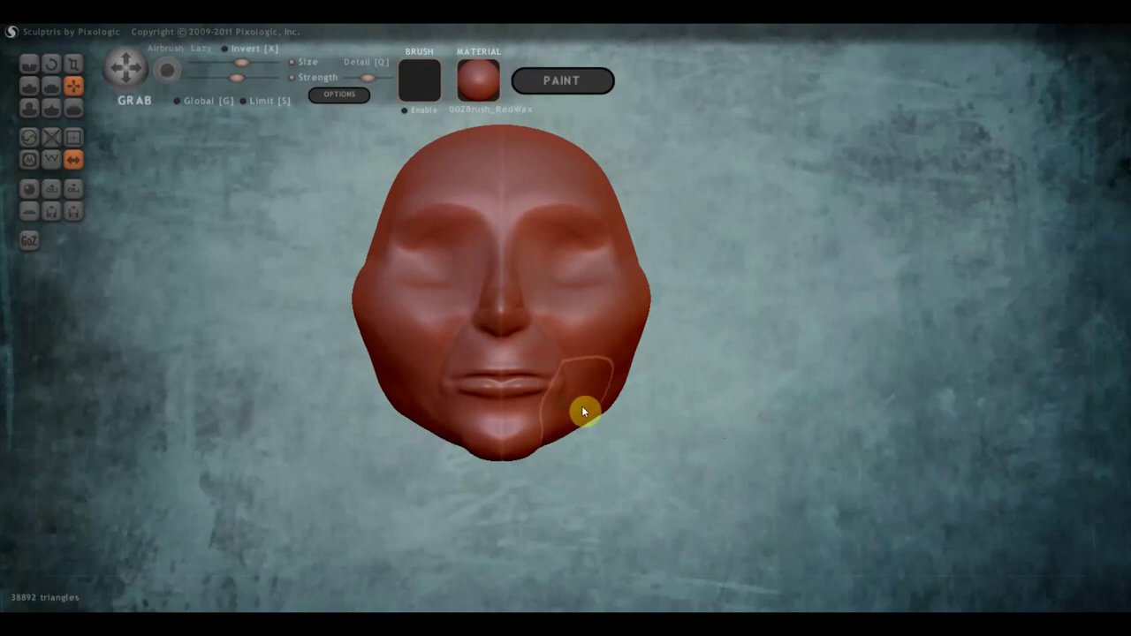
pyautogui.keyDown('shift'); pyautogui.moveTo(652, 434); pyautogui.dragTo(669, 428, button='right'); pyautogui.keyUp('shift')
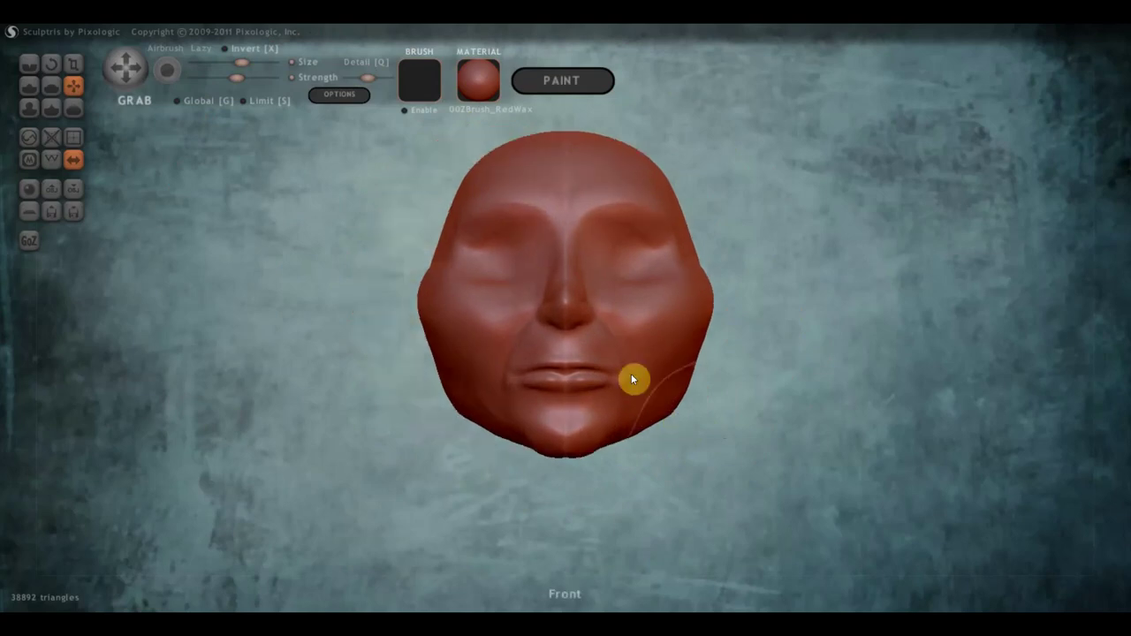
pyautogui.scroll(2, 522, 255)
pyautogui.scroll(2, 534, 301)
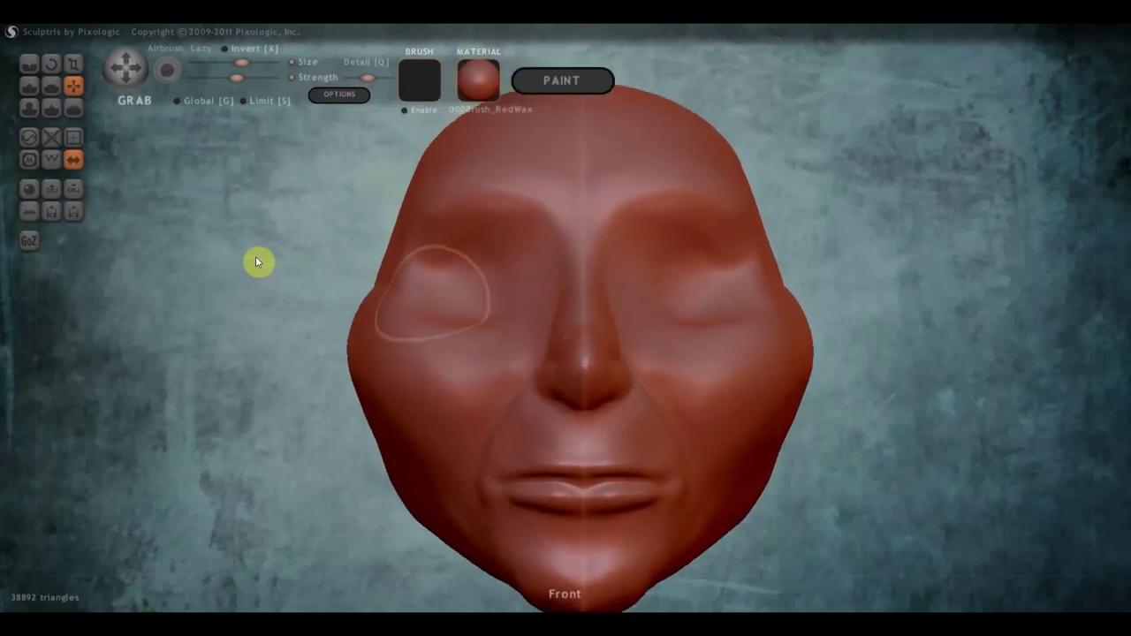
# - Add a mirrored pair of eyeball spheres and scale them down
pyautogui.click(29, 192)
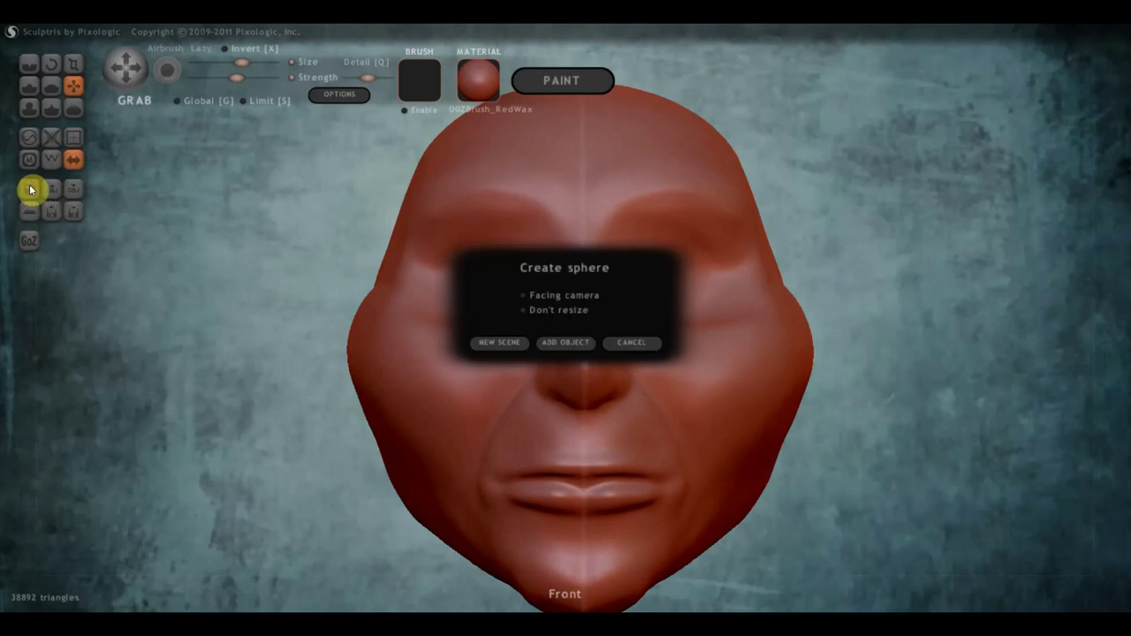
pyautogui.click(558, 343)
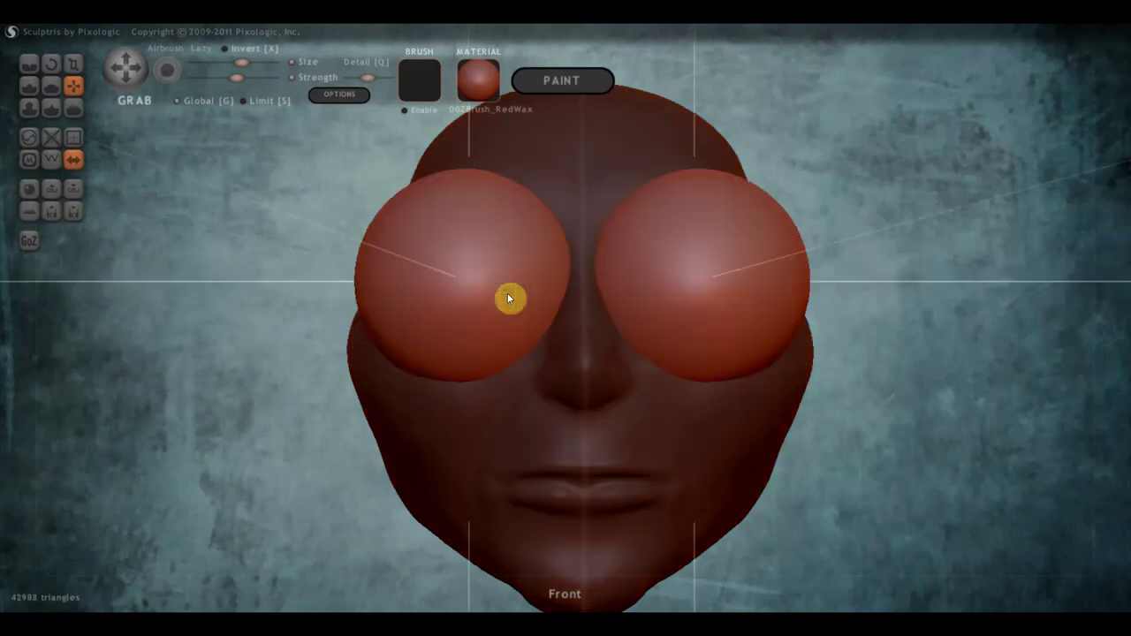
pyautogui.click(72, 58)
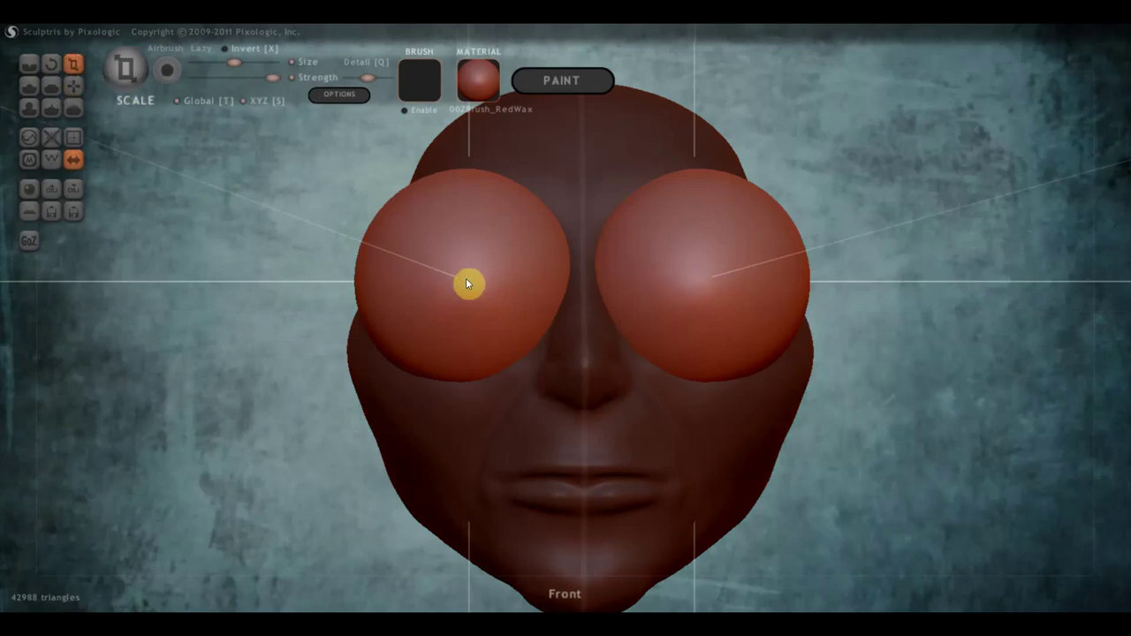
pyautogui.moveTo(466, 278)
pyautogui.mouseDown()
pyautogui.moveTo(507, 374)
pyautogui.moveTo(263, 365)
pyautogui.mouseUp()
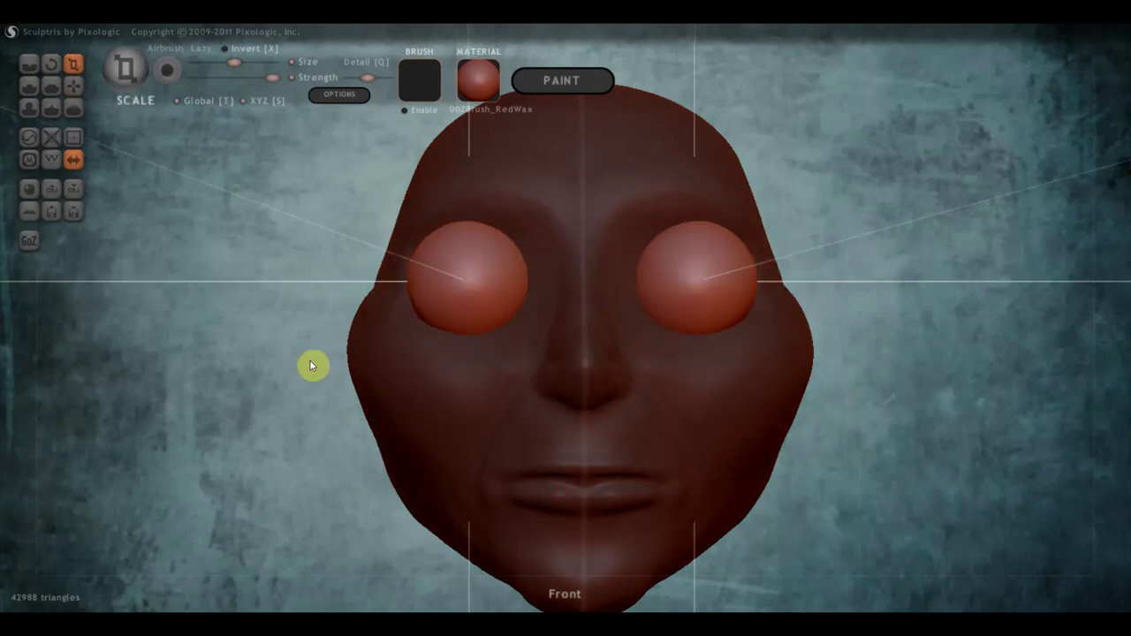
# - Move the eyeballs inward toward the nose and push them back into the eye sockets
pyautogui.click(73, 86)
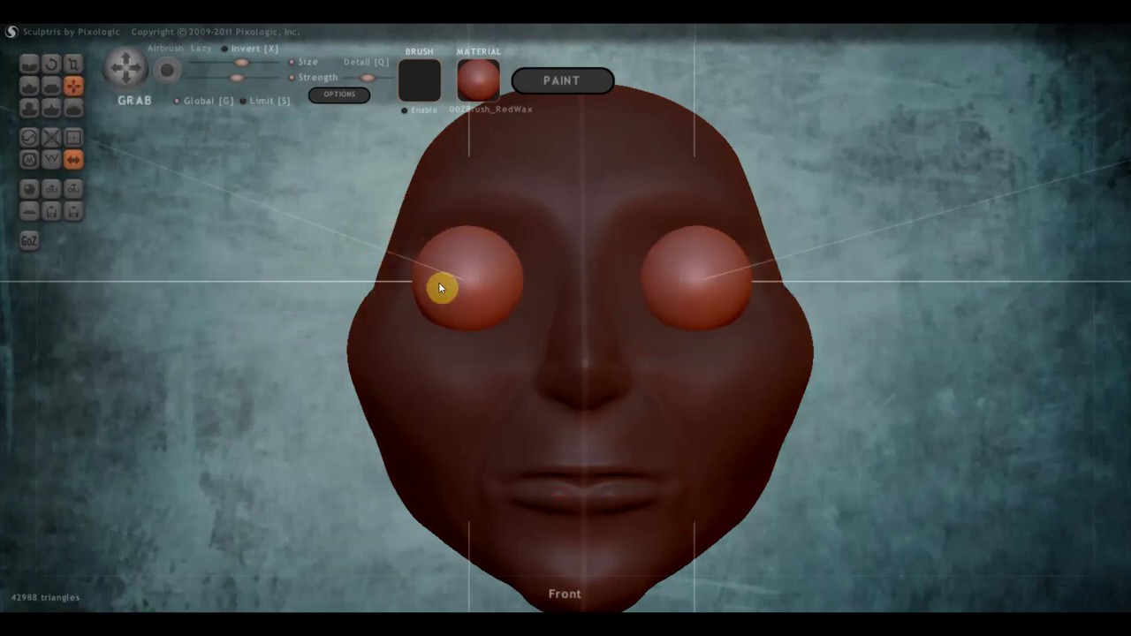
pyautogui.moveTo(438, 282); pyautogui.dragTo(461, 290)
pyautogui.moveTo(466, 282); pyautogui.dragTo(757, 319, button='right')
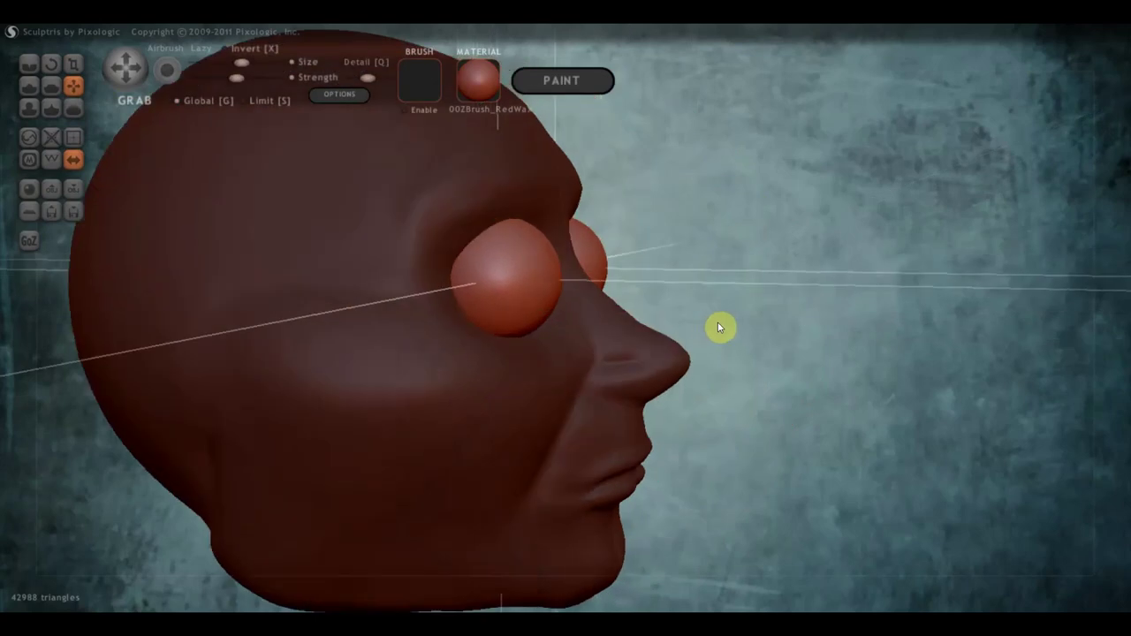
pyautogui.moveTo(571, 274); pyautogui.dragTo(537, 281)
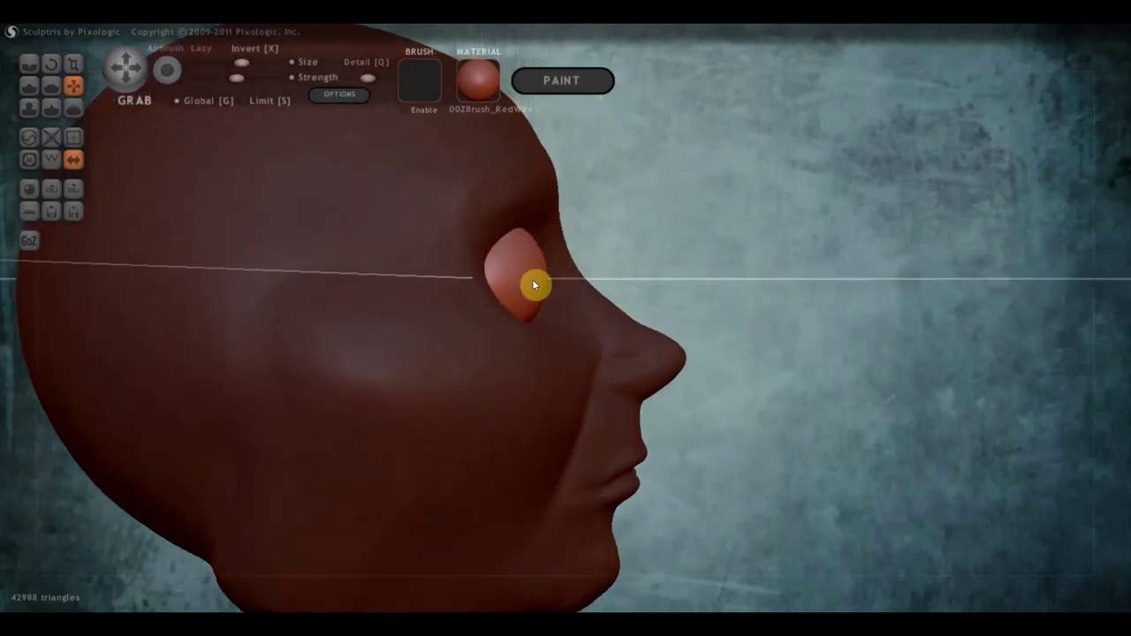
pyautogui.moveTo(533, 283)
pyautogui.mouseDown(button='right')
pyautogui.moveTo(562, 315)
pyautogui.moveTo(418, 302)
pyautogui.moveTo(439, 302)
pyautogui.mouseUp(button='right')
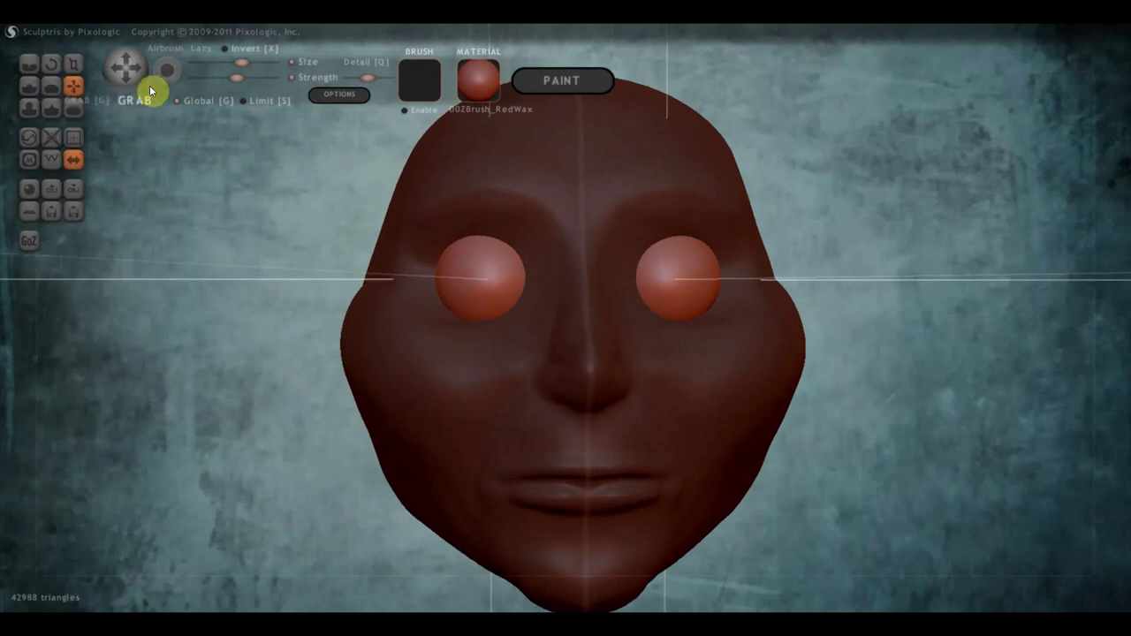
# - With global Grab off, stretch the eyeballs into ovals, rounding their inner, outer and top edges
pyautogui.click(176, 100)
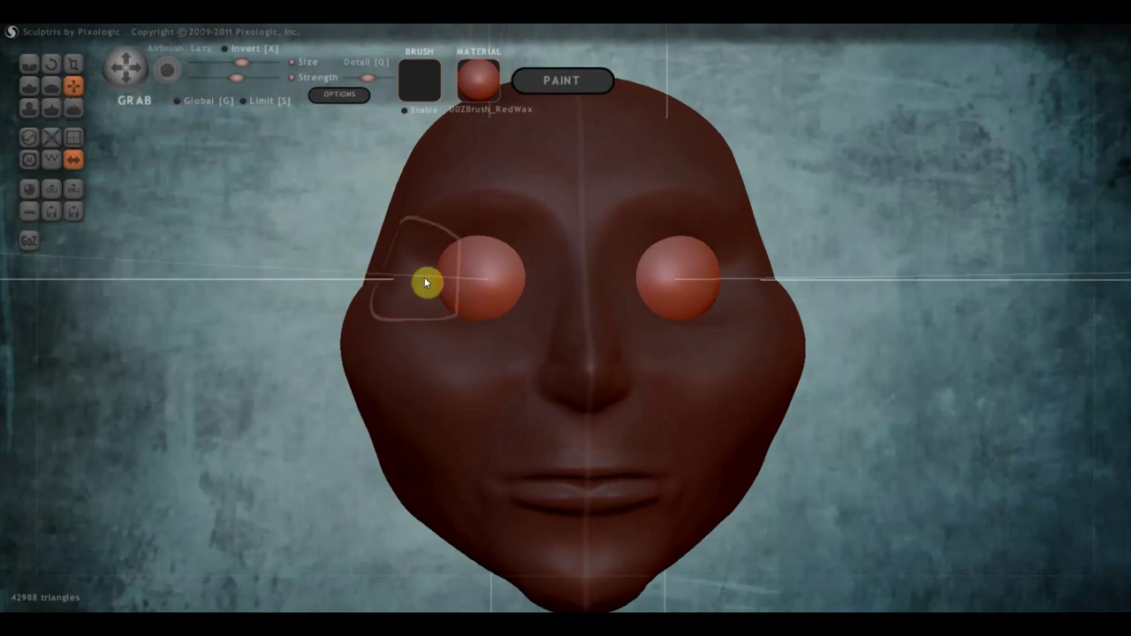
pyautogui.click(426, 280)
pyautogui.click(450, 281)
pyautogui.moveTo(450, 281)
pyautogui.mouseDown()
pyautogui.moveTo(423, 283)
pyautogui.moveTo(530, 272)
pyautogui.mouseUp()
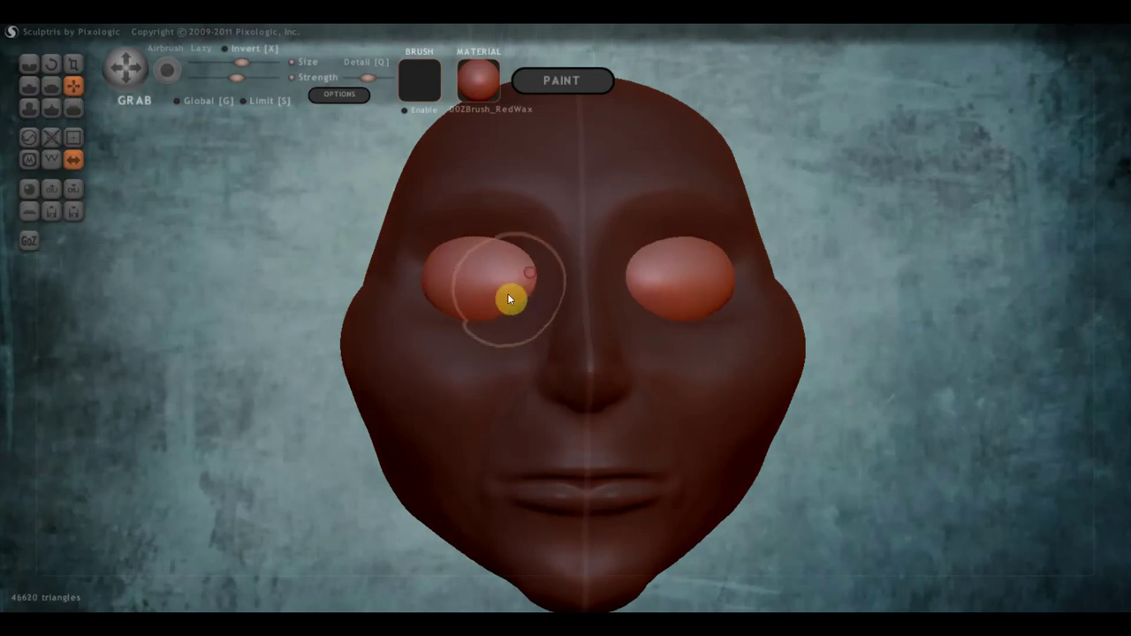
pyautogui.moveTo(481, 251); pyautogui.dragTo(494, 246)
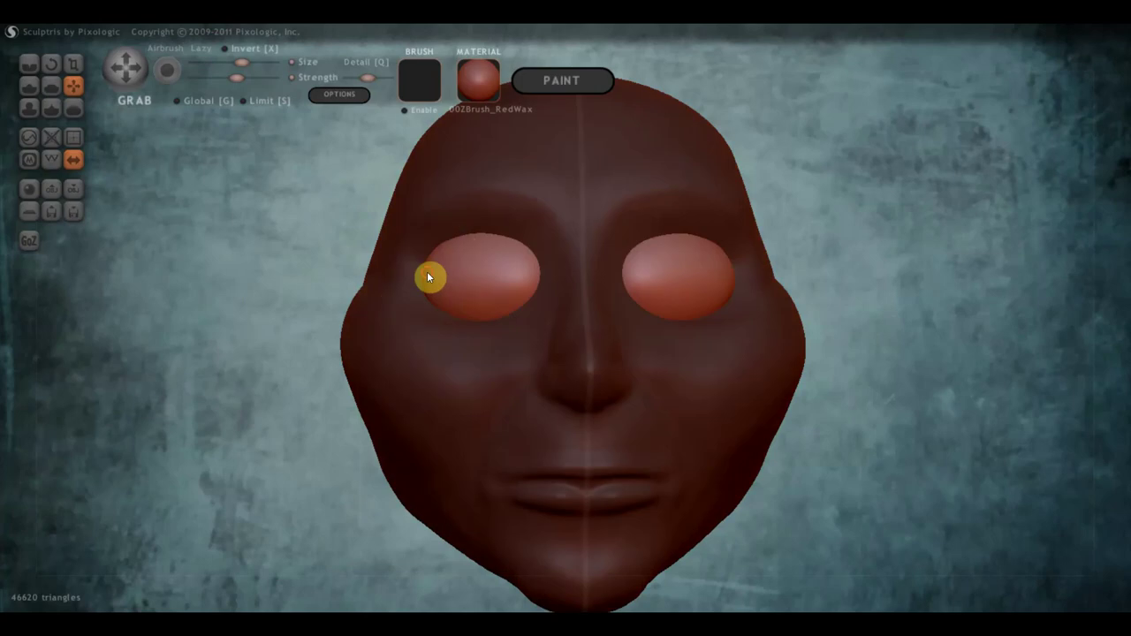
pyautogui.moveTo(426, 271); pyautogui.dragTo(436, 267)
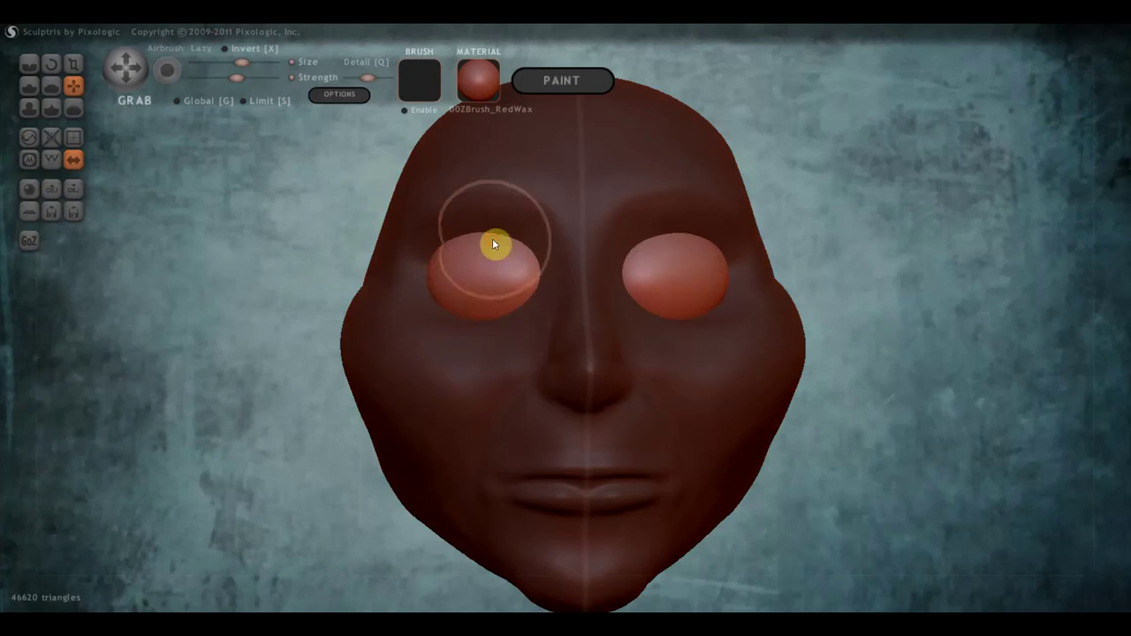
pyautogui.moveTo(492, 238); pyautogui.dragTo(493, 227)
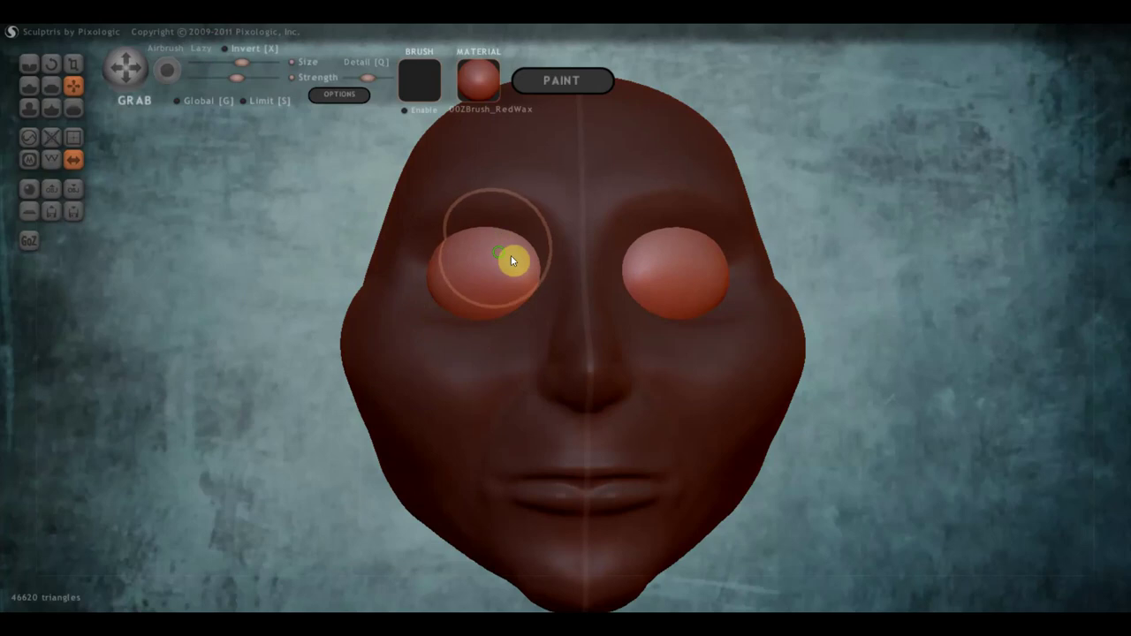
pyautogui.moveTo(512, 257)
pyautogui.mouseDown(button='right')
pyautogui.moveTo(614, 254)
pyautogui.moveTo(484, 250)
pyautogui.mouseUp(button='right')
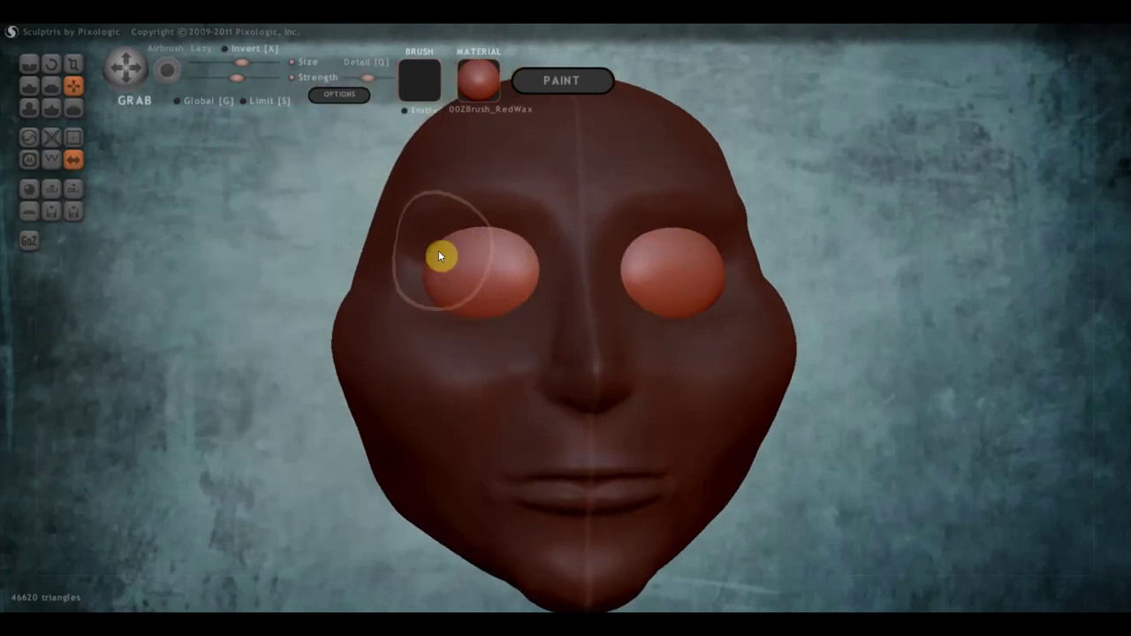
# - Build up an upper eyelid on the eyeball with Draw and carve the lid line with Crease
pyautogui.click(28, 84)
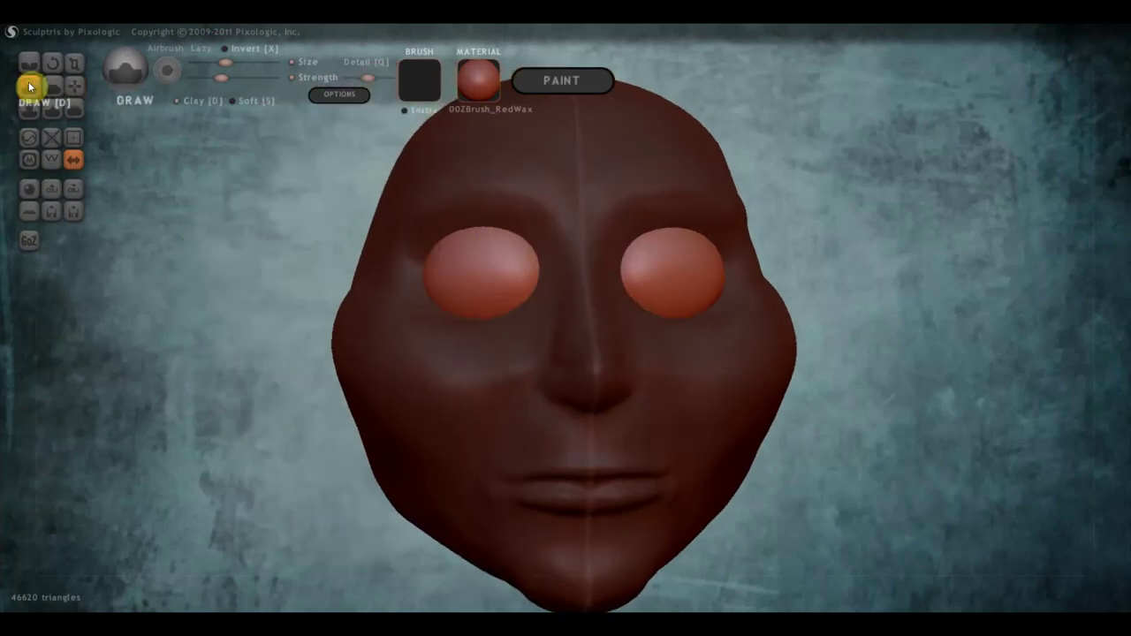
pyautogui.moveTo(535, 256)
pyautogui.mouseDown()
pyautogui.moveTo(471, 249)
pyautogui.moveTo(483, 249)
pyautogui.mouseUp()
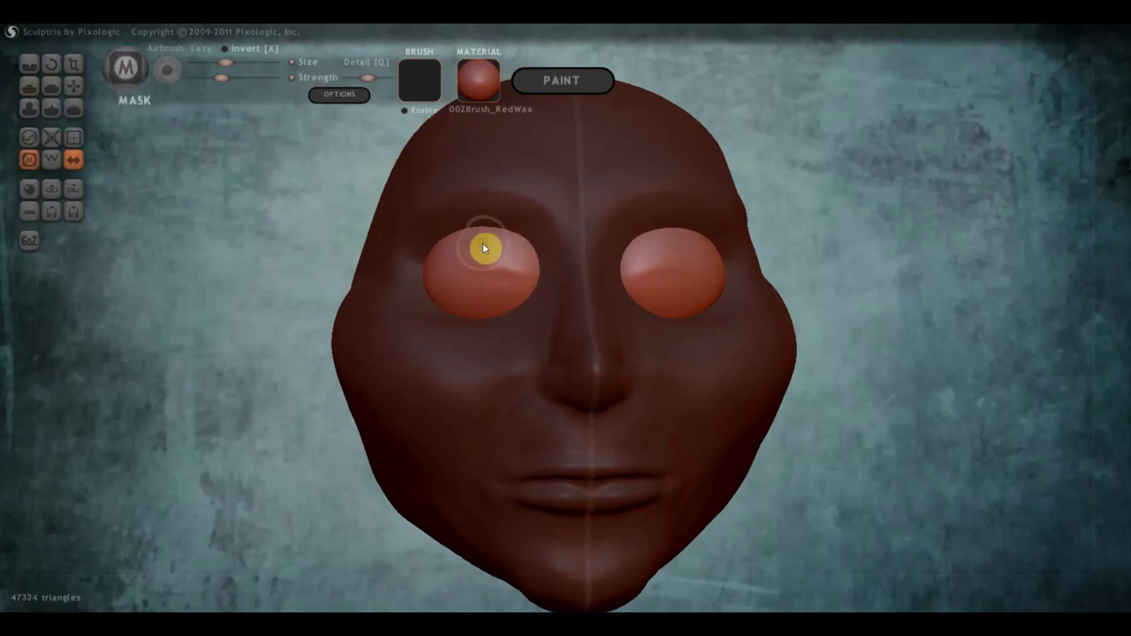
pyautogui.click(31, 60)
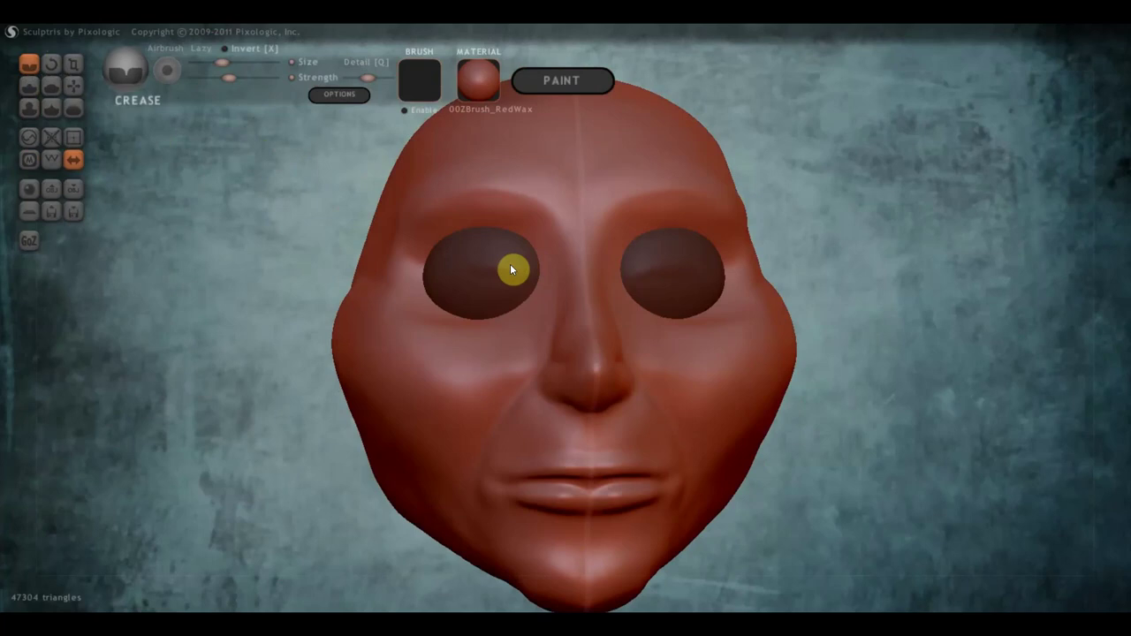
pyautogui.moveTo(530, 259)
pyautogui.mouseDown()
pyautogui.moveTo(439, 263)
pyautogui.moveTo(410, 275)
pyautogui.moveTo(456, 258)
pyautogui.moveTo(544, 268)
pyautogui.moveTo(497, 270)
pyautogui.mouseUp()
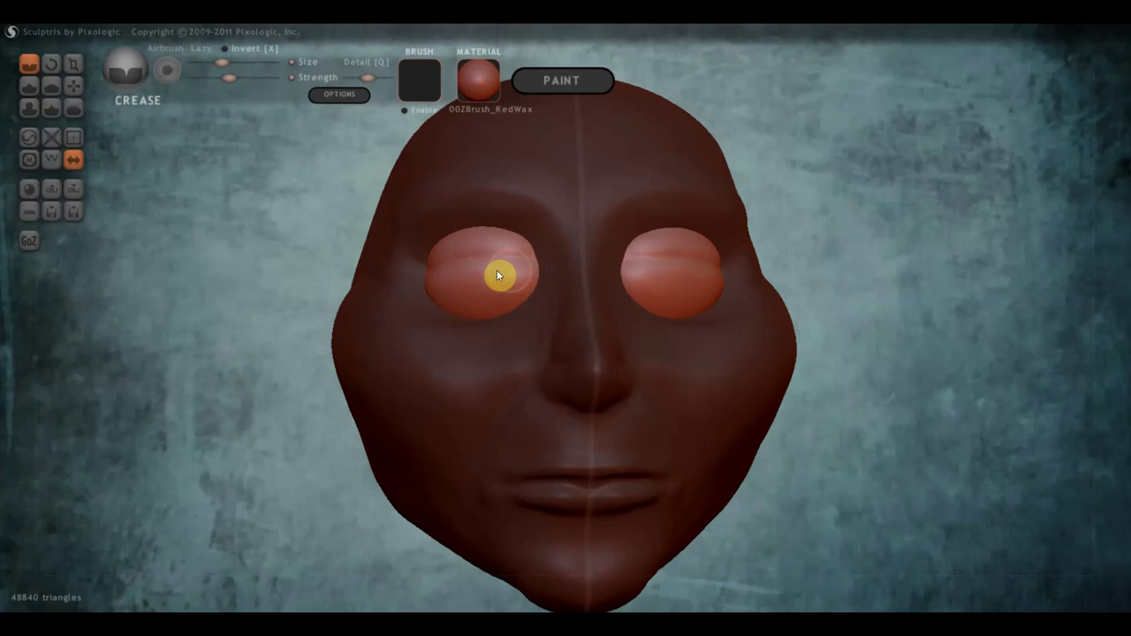
# - Add more eyelid volume, crease across the upper lid, then flatten it smoother
pyautogui.click(30, 85)
pyautogui.scroll(2, 471, 255)
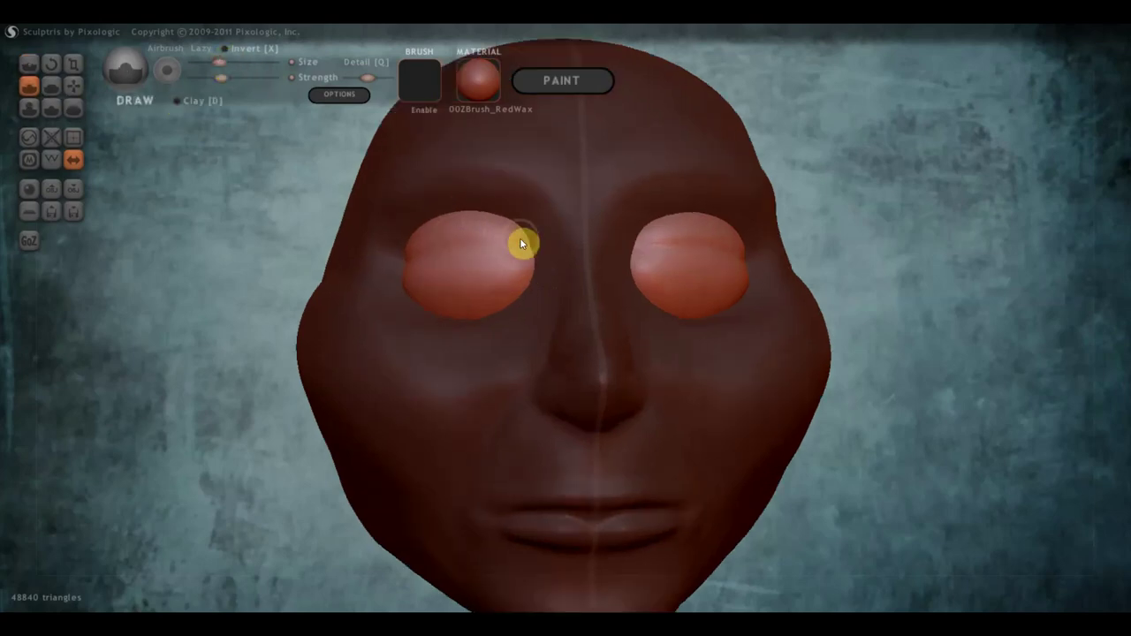
pyautogui.moveTo(527, 241)
pyautogui.mouseDown()
pyautogui.moveTo(395, 259)
pyautogui.moveTo(505, 239)
pyautogui.moveTo(525, 247)
pyautogui.moveTo(506, 258)
pyautogui.mouseUp()
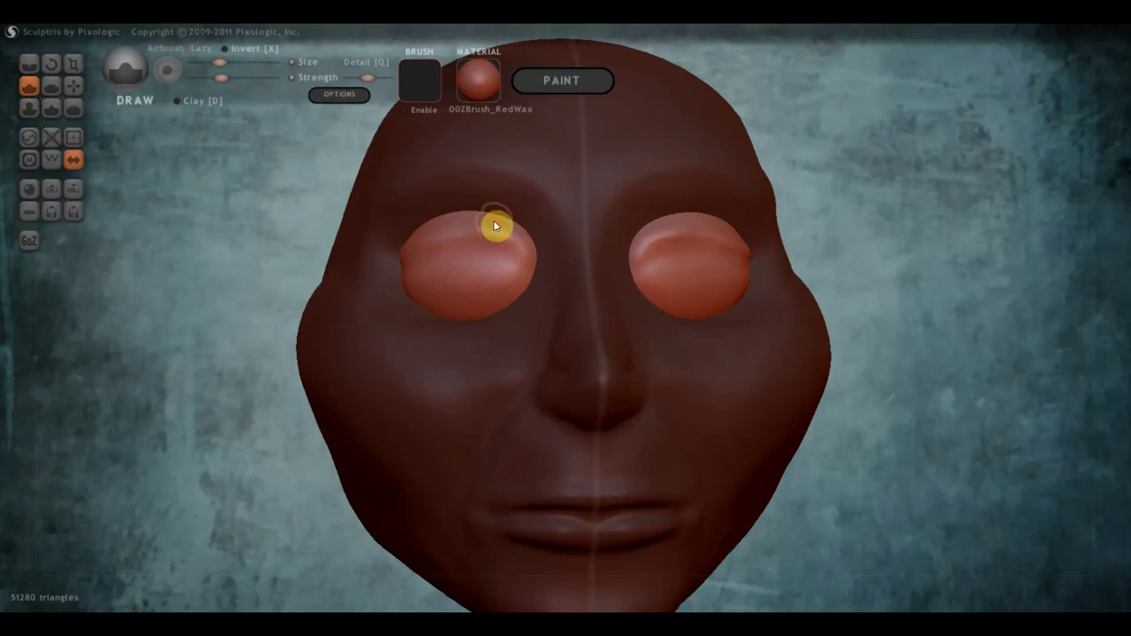
pyautogui.click(21, 65)
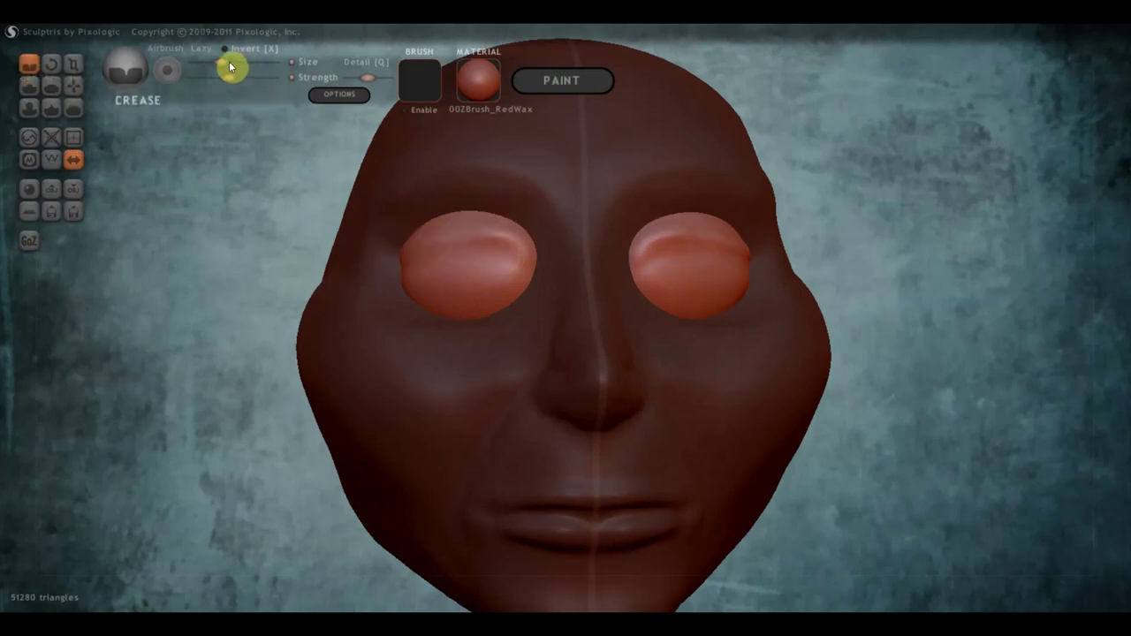
pyautogui.moveTo(534, 257)
pyautogui.mouseDown()
pyautogui.moveTo(452, 253)
pyautogui.moveTo(382, 282)
pyautogui.mouseUp()
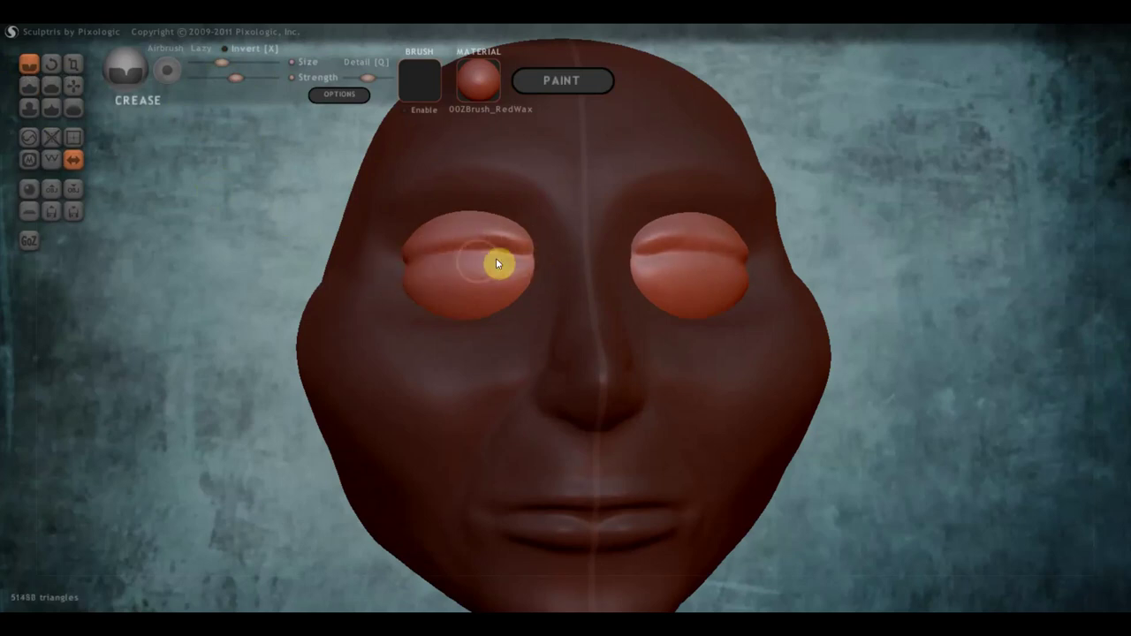
pyautogui.click(52, 85)
pyautogui.moveTo(504, 232)
pyautogui.mouseDown()
pyautogui.moveTo(443, 230)
pyautogui.moveTo(396, 260)
pyautogui.mouseUp()
# - Flatten the closed eyelids further from a side view
pyautogui.scroll(-3, 407, 270)
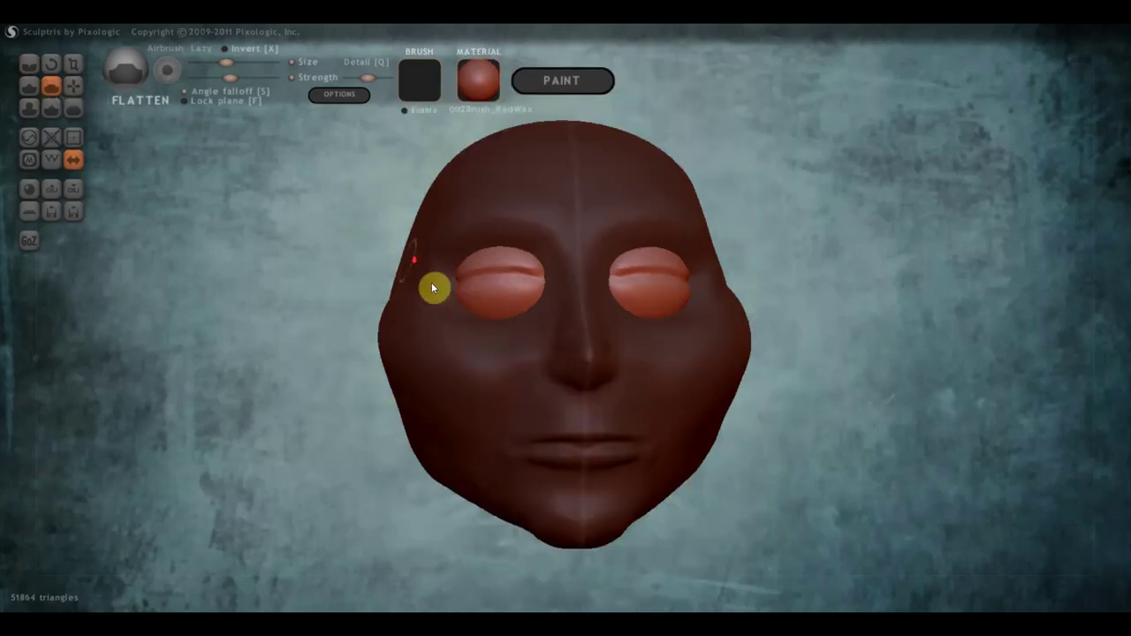
pyautogui.moveTo(492, 312); pyautogui.dragTo(386, 313, button='right')
pyautogui.scroll(3, 603, 261)
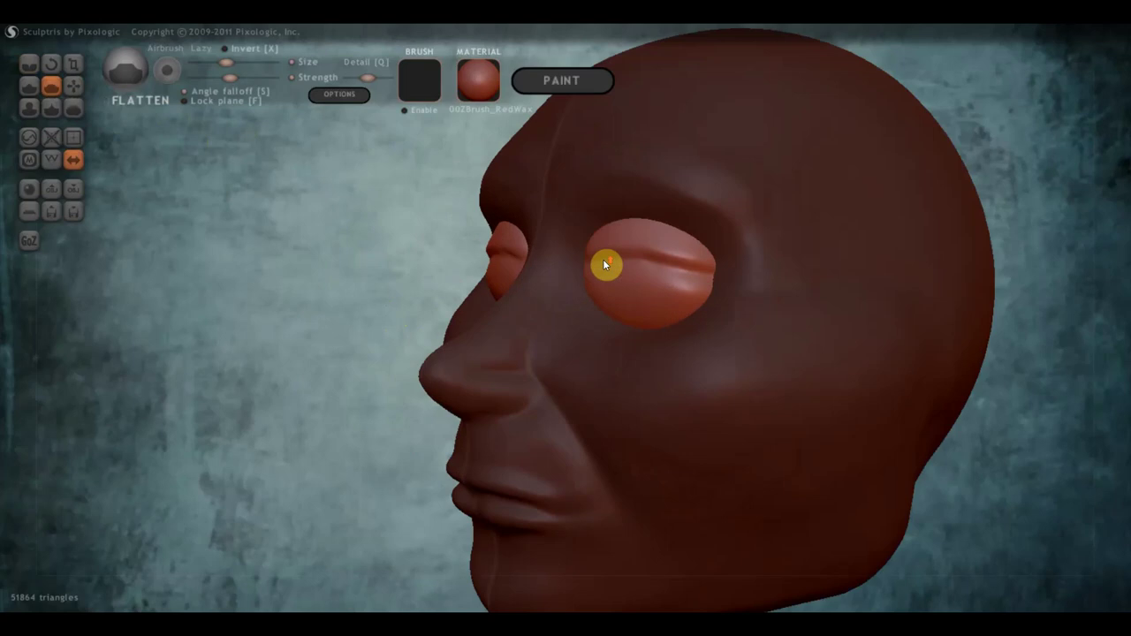
pyautogui.moveTo(669, 288)
pyautogui.mouseDown()
pyautogui.moveTo(701, 298)
pyautogui.moveTo(606, 291)
pyautogui.mouseUp()
pyautogui.moveTo(700, 286)
pyautogui.mouseDown(button='right')
pyautogui.moveTo(667, 281)
pyautogui.moveTo(671, 322)
pyautogui.mouseUp(button='right')
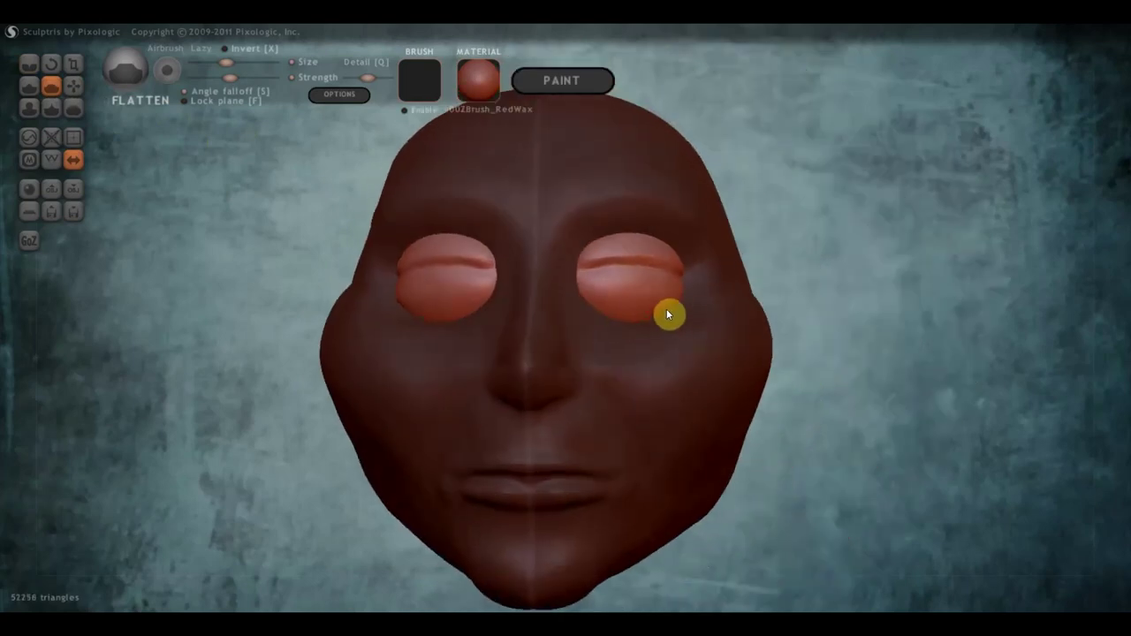
# - Select the head again and set it to a three-quarter view with a slightly smaller brush
pyautogui.click(636, 390)
pyautogui.keyDown('shift'); pyautogui.moveTo(645, 385); pyautogui.dragTo(869, 359, button='right'); pyautogui.keyUp('shift')
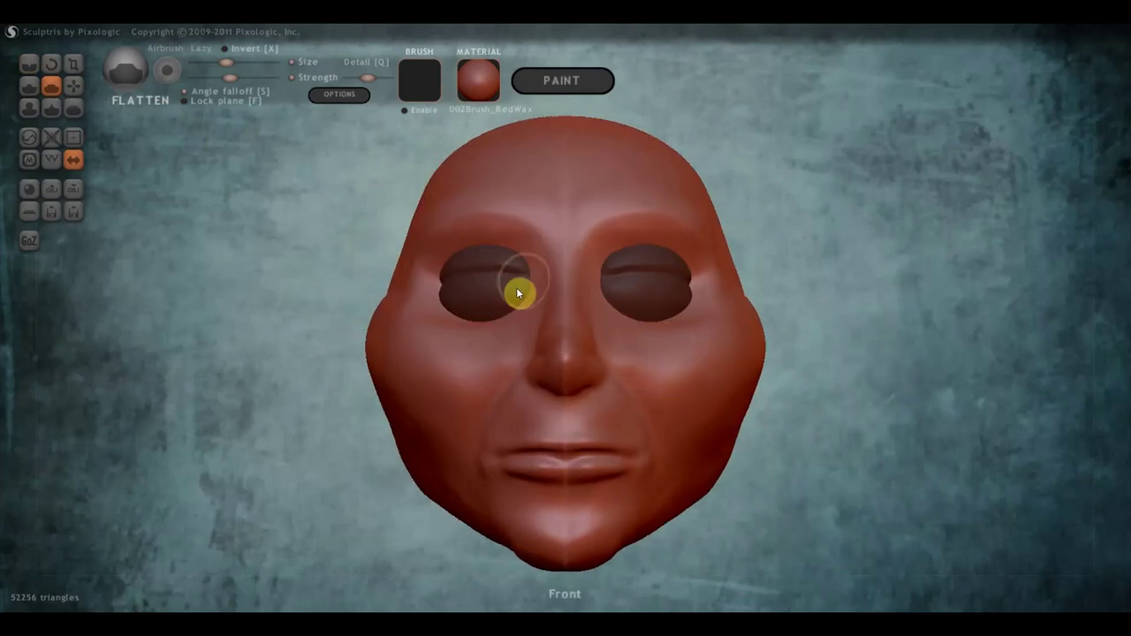
pyautogui.click(73, 86)
pyautogui.moveTo(382, 304); pyautogui.dragTo(505, 323, button='right')
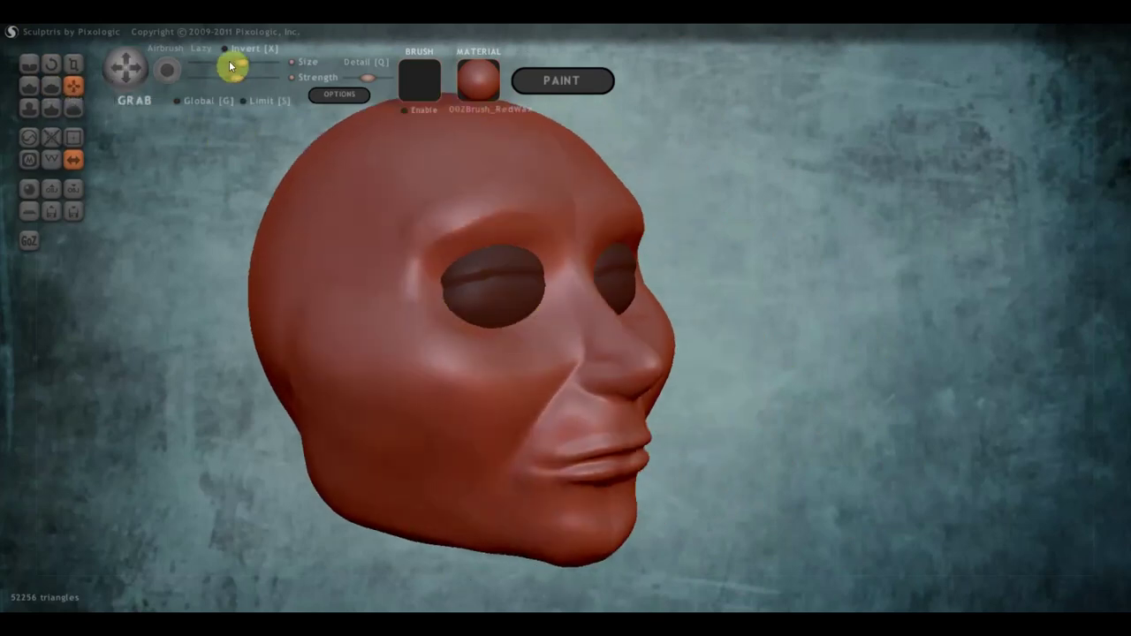
pyautogui.moveTo(235, 62); pyautogui.dragTo(228, 64)
pyautogui.click(29, 63)
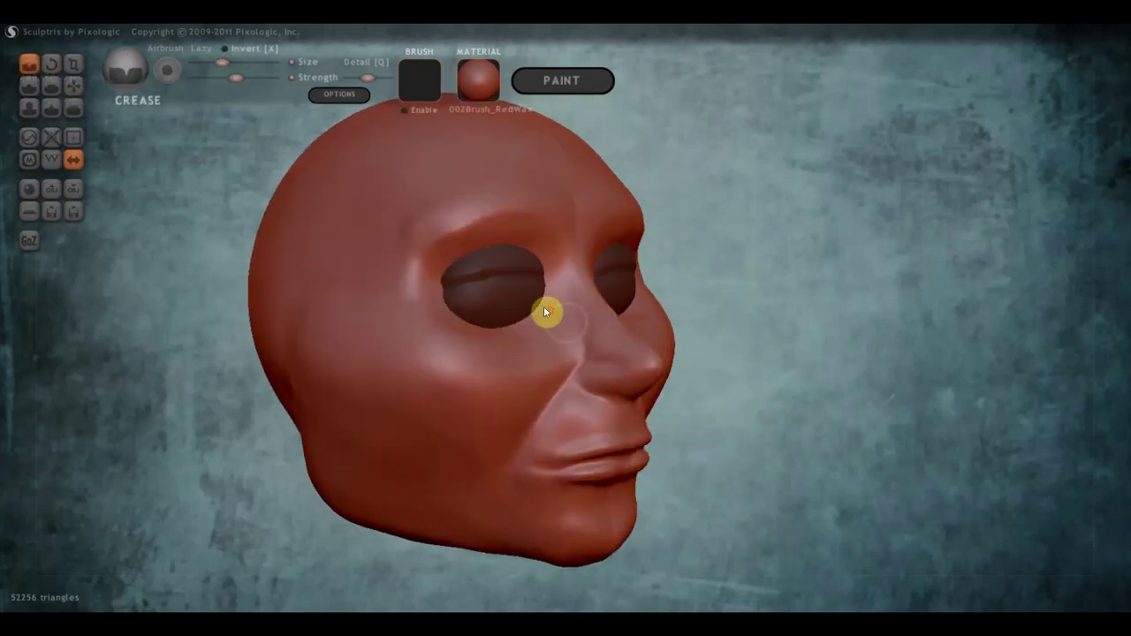
# - Carve a fold from the inner eye corner down beside the nose
pyautogui.scroll(2, 544, 305)
pyautogui.click(548, 256)
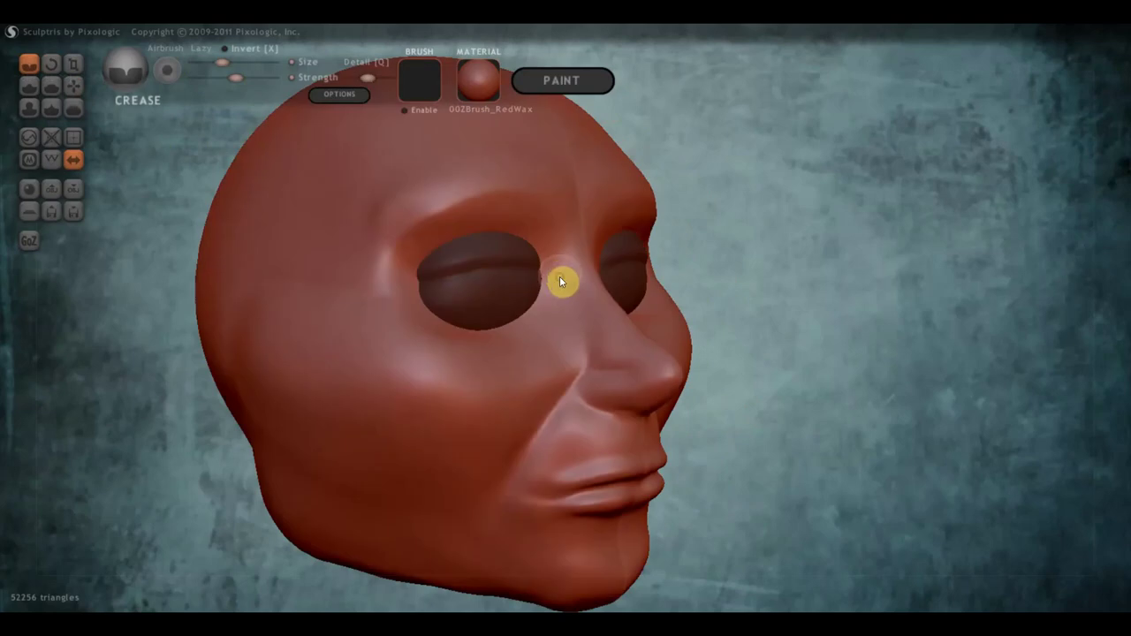
pyautogui.moveTo(553, 256)
pyautogui.mouseDown()
pyautogui.moveTo(581, 371)
pyautogui.moveTo(572, 330)
pyautogui.moveTo(622, 376)
pyautogui.moveTo(580, 361)
pyautogui.moveTo(500, 502)
pyautogui.moveTo(510, 469)
pyautogui.moveTo(496, 516)
pyautogui.moveTo(526, 497)
pyautogui.mouseUp()
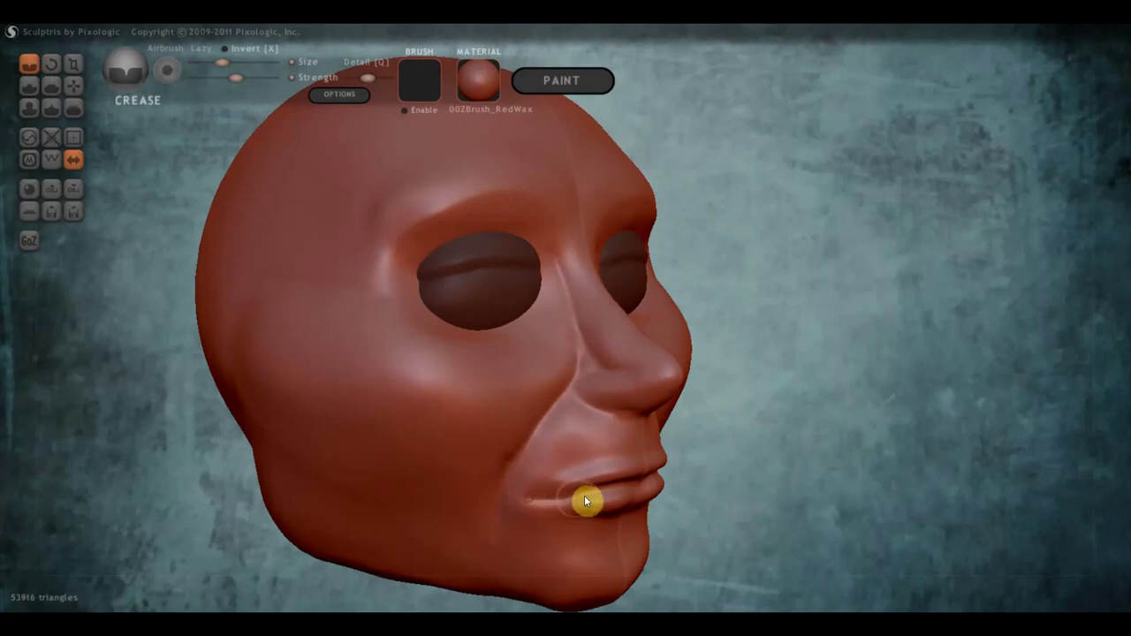
pyautogui.moveTo(516, 346)
pyautogui.mouseDown(button='right')
pyautogui.moveTo(449, 342)
pyautogui.moveTo(537, 341)
pyautogui.mouseUp(button='right')
# - Carve a crease from the outer eye corner back toward the temple and check it from the front
pyautogui.moveTo(402, 274)
pyautogui.mouseDown()
pyautogui.moveTo(389, 284)
pyautogui.moveTo(412, 284)
pyautogui.moveTo(381, 283)
pyautogui.moveTo(391, 279)
pyautogui.mouseUp()
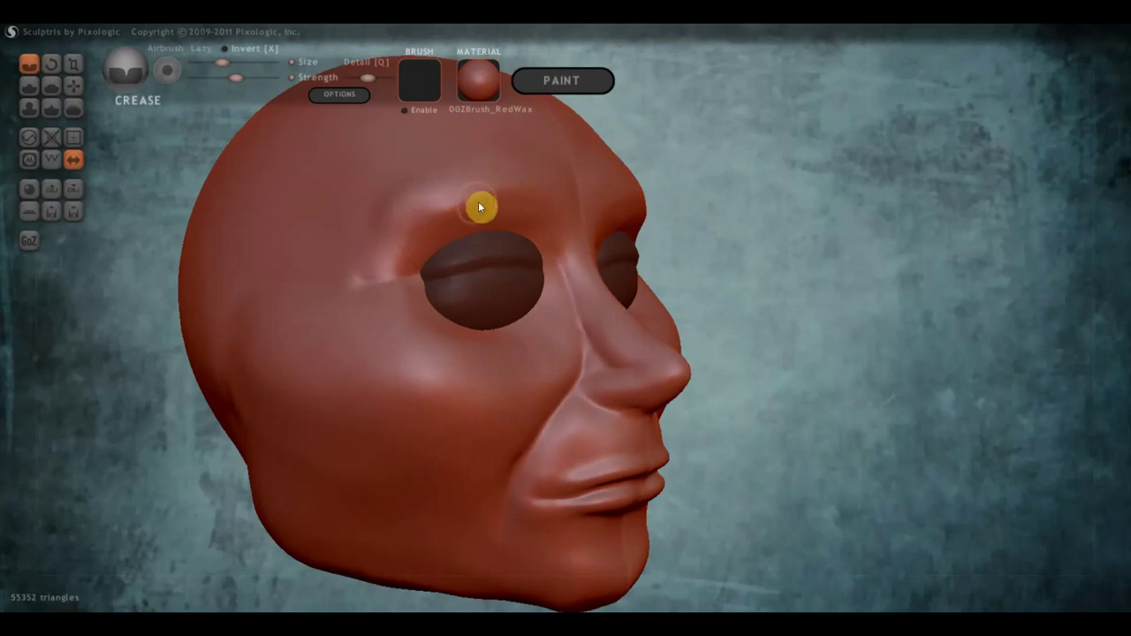
pyautogui.moveTo(406, 270)
pyautogui.mouseDown()
pyautogui.moveTo(331, 288)
pyautogui.moveTo(410, 292)
pyautogui.moveTo(324, 354)
pyautogui.moveTo(351, 290)
pyautogui.moveTo(412, 295)
pyautogui.moveTo(404, 274)
pyautogui.moveTo(442, 301)
pyautogui.moveTo(449, 289)
pyautogui.moveTo(393, 276)
pyautogui.mouseUp()
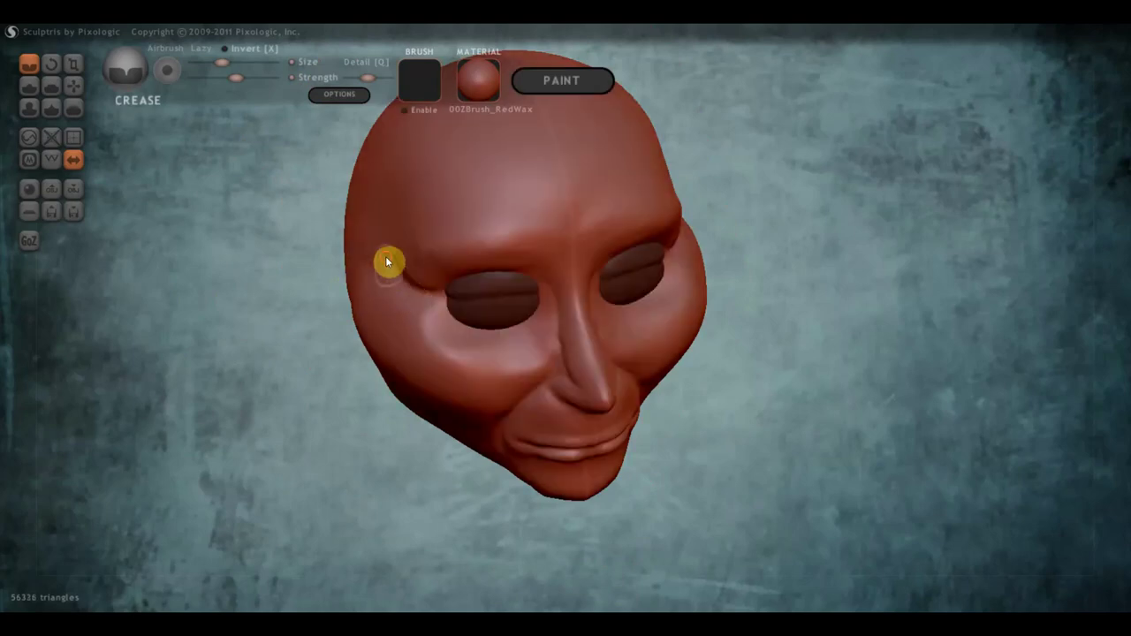
pyautogui.moveTo(422, 294); pyautogui.dragTo(379, 224, button='right')
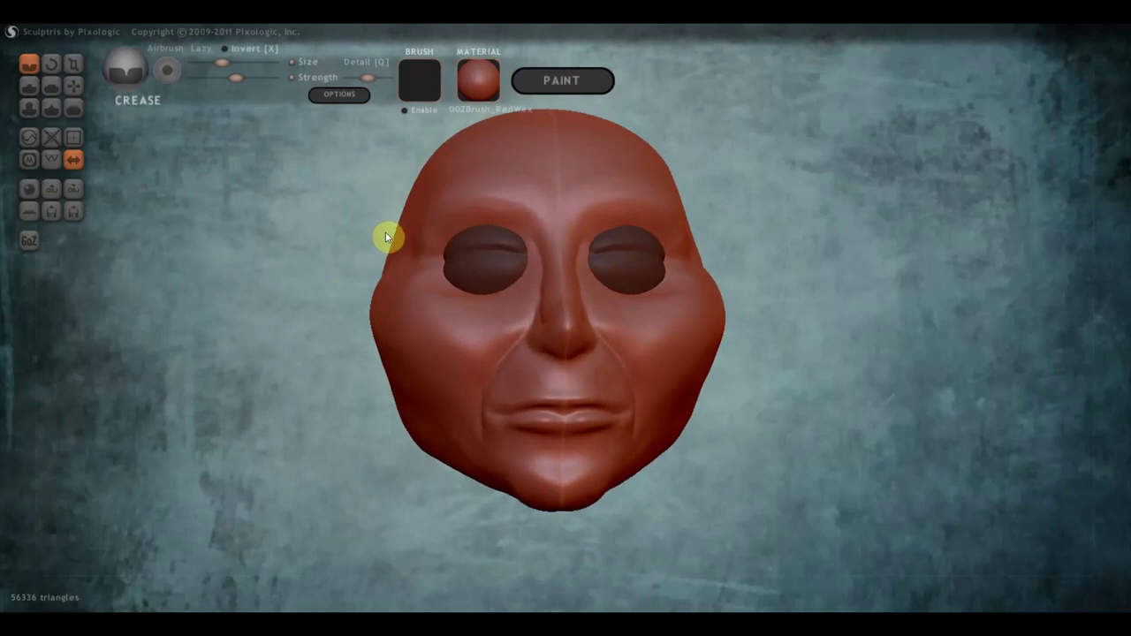
pyautogui.scroll(2, 442, 279)
pyautogui.moveTo(448, 286)
pyautogui.mouseDown(button='right')
pyautogui.moveTo(502, 290)
pyautogui.moveTo(454, 288)
pyautogui.mouseUp(button='right')
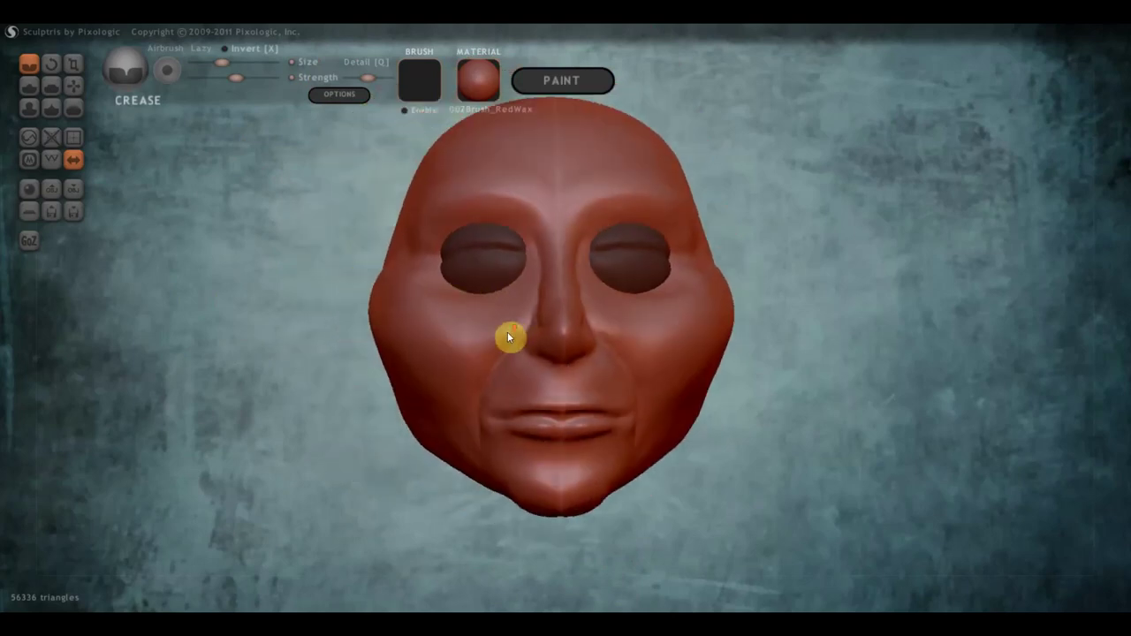
pyautogui.scroll(1, 733, 389)
pyautogui.scroll(2, 619, 398)
# - Crease the upper lip toward its centre and flatten the nasolabial fold beside the mouth
pyautogui.moveTo(580, 407); pyautogui.dragTo(530, 431)
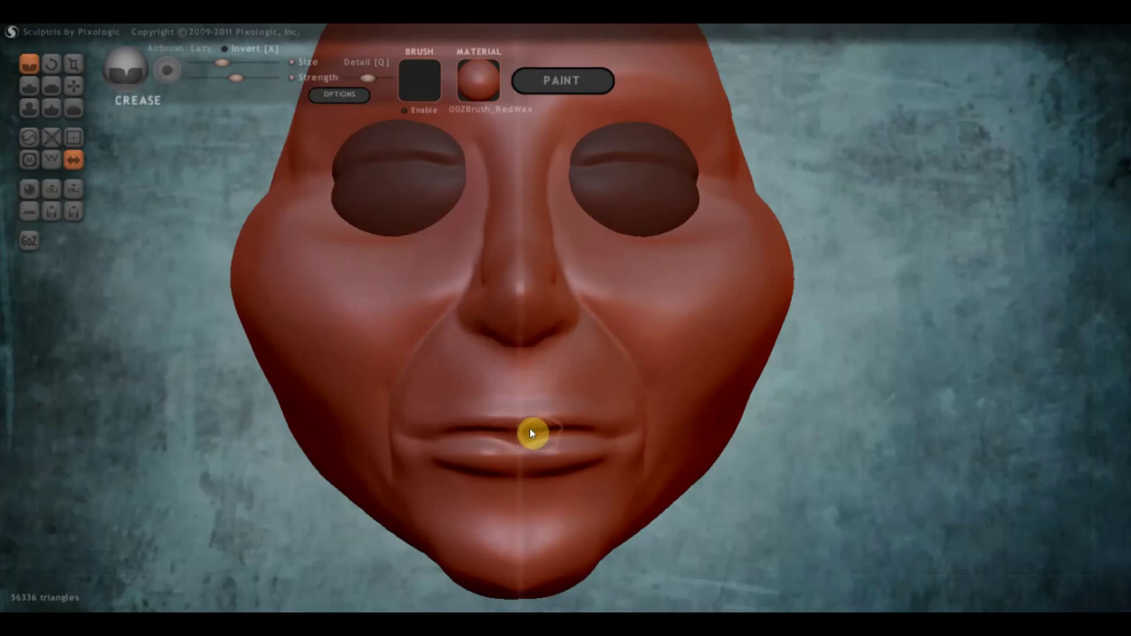
pyautogui.click(50, 85)
pyautogui.moveTo(467, 369)
pyautogui.mouseDown()
pyautogui.moveTo(437, 368)
pyautogui.moveTo(394, 436)
pyautogui.moveTo(417, 379)
pyautogui.moveTo(457, 370)
pyautogui.moveTo(500, 382)
pyautogui.mouseUp()
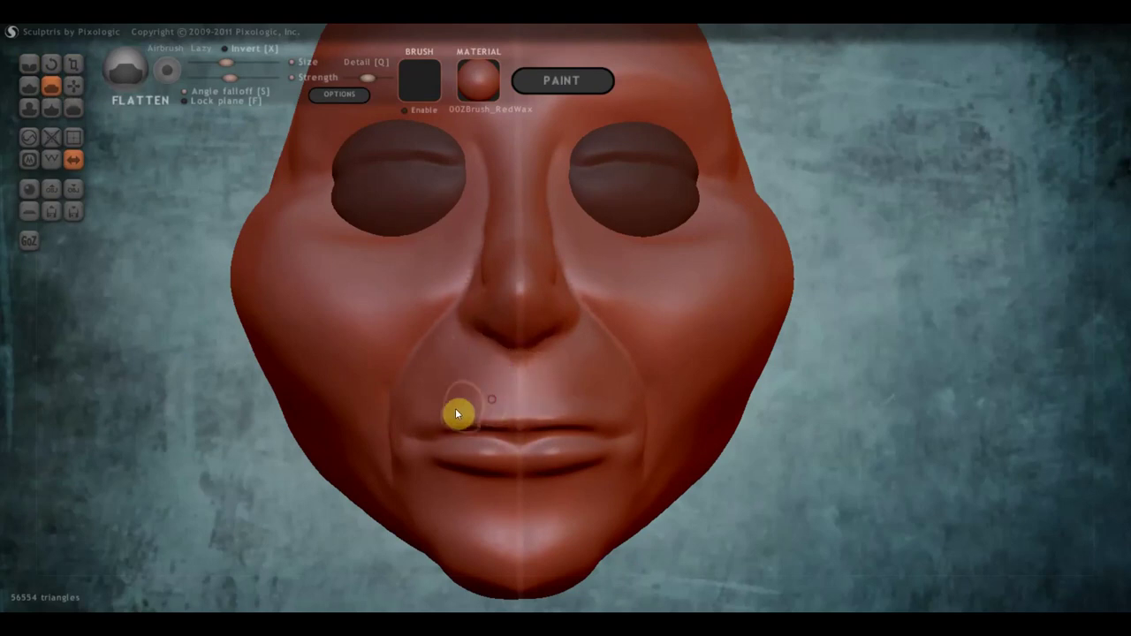
pyautogui.scroll(3, 538, 467)
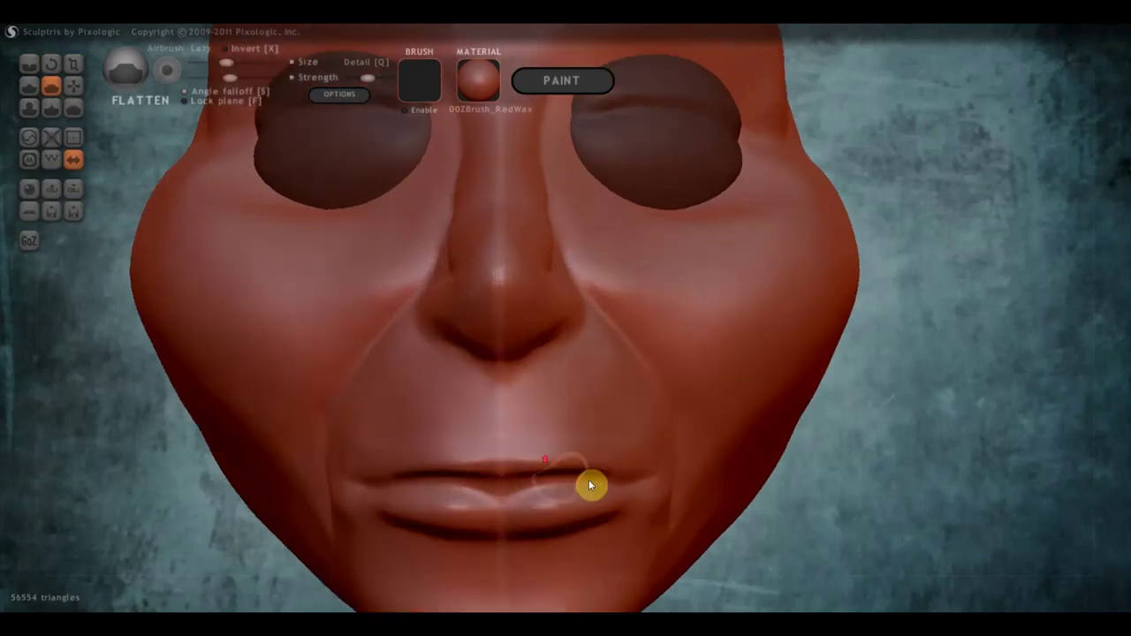
pyautogui.scroll(3, 590, 485)
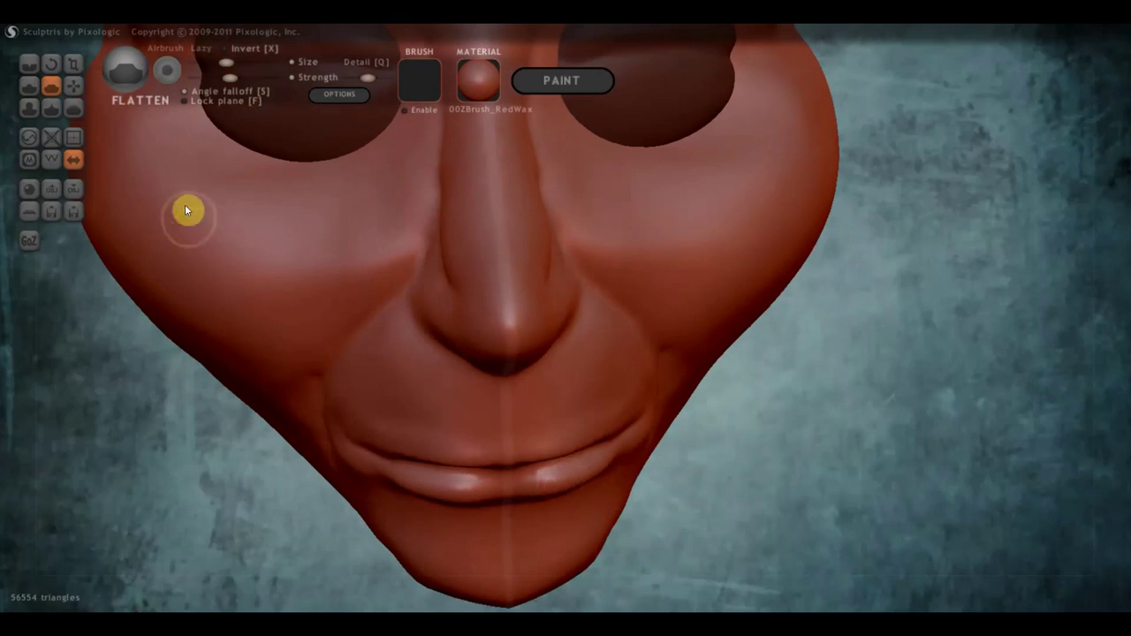
# - Pull the lower lip up with Grab to close the gap between the lips
pyautogui.click(75, 85)
pyautogui.moveTo(509, 501)
pyautogui.mouseDown()
pyautogui.moveTo(504, 513)
pyautogui.moveTo(498, 497)
pyautogui.moveTo(469, 498)
pyautogui.mouseUp()
pyautogui.moveTo(516, 439)
pyautogui.mouseDown(button='right')
pyautogui.moveTo(476, 407)
pyautogui.moveTo(495, 485)
pyautogui.mouseUp(button='right')
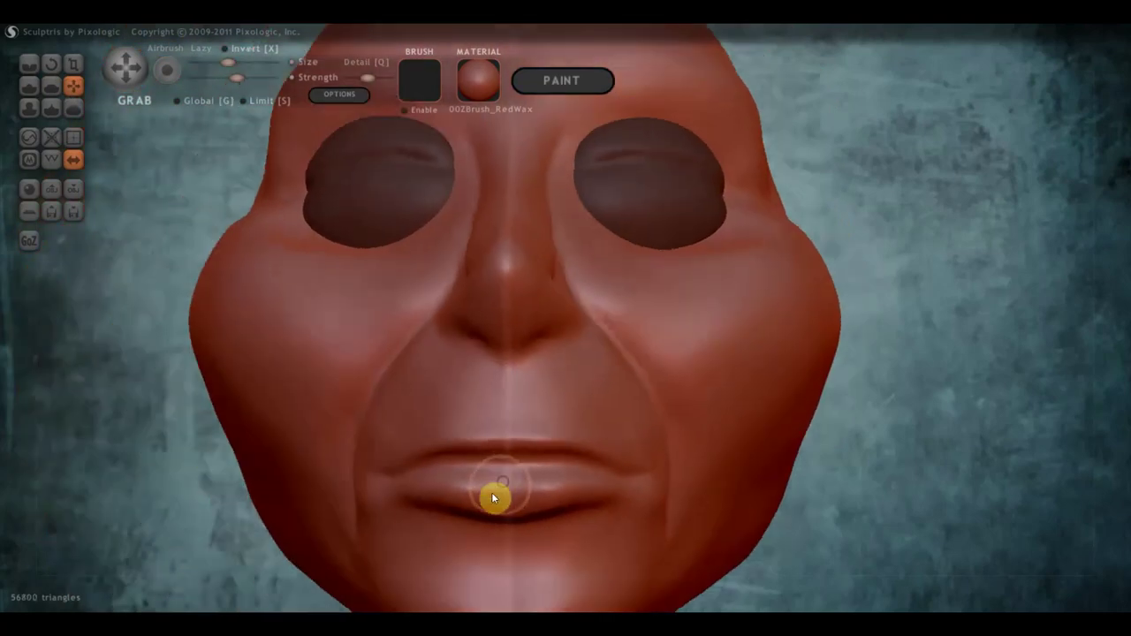
pyautogui.moveTo(493, 494); pyautogui.dragTo(490, 459)
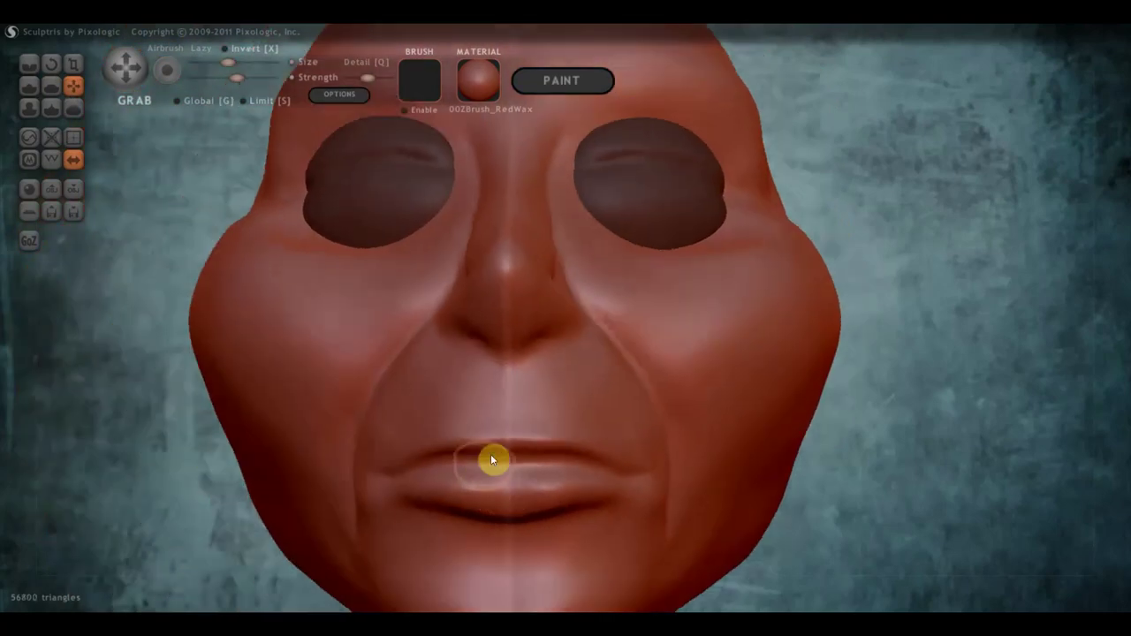
# - Build up the upper lip with Draw strokes along its length
pyautogui.click(29, 85)
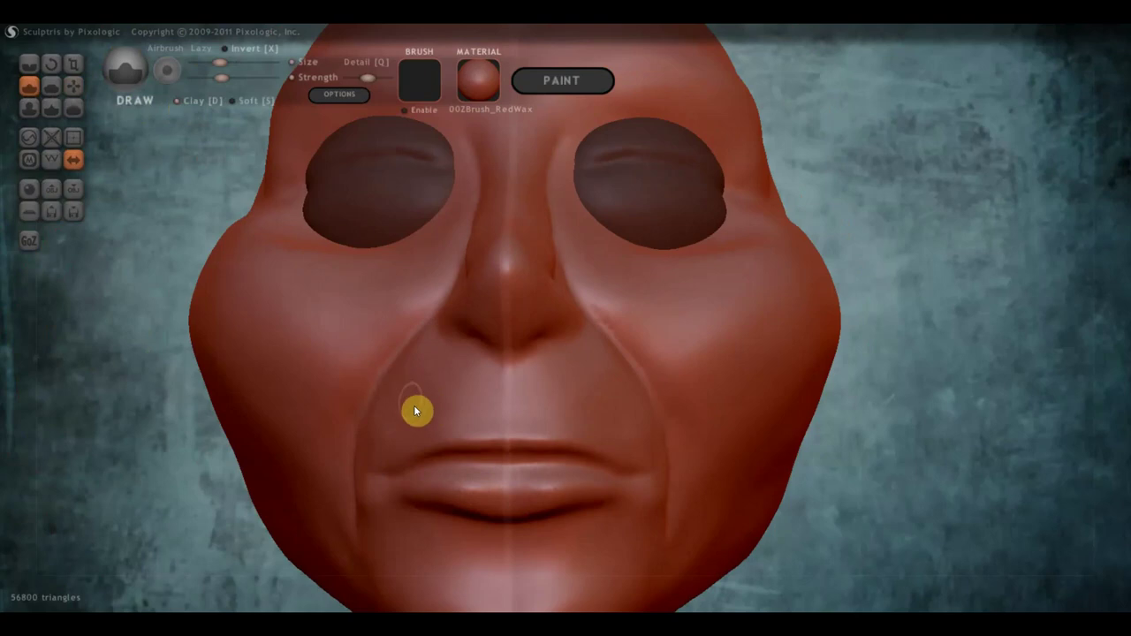
pyautogui.scroll(2, 442, 425)
pyautogui.scroll(2, 495, 388)
pyautogui.scroll(2, 517, 388)
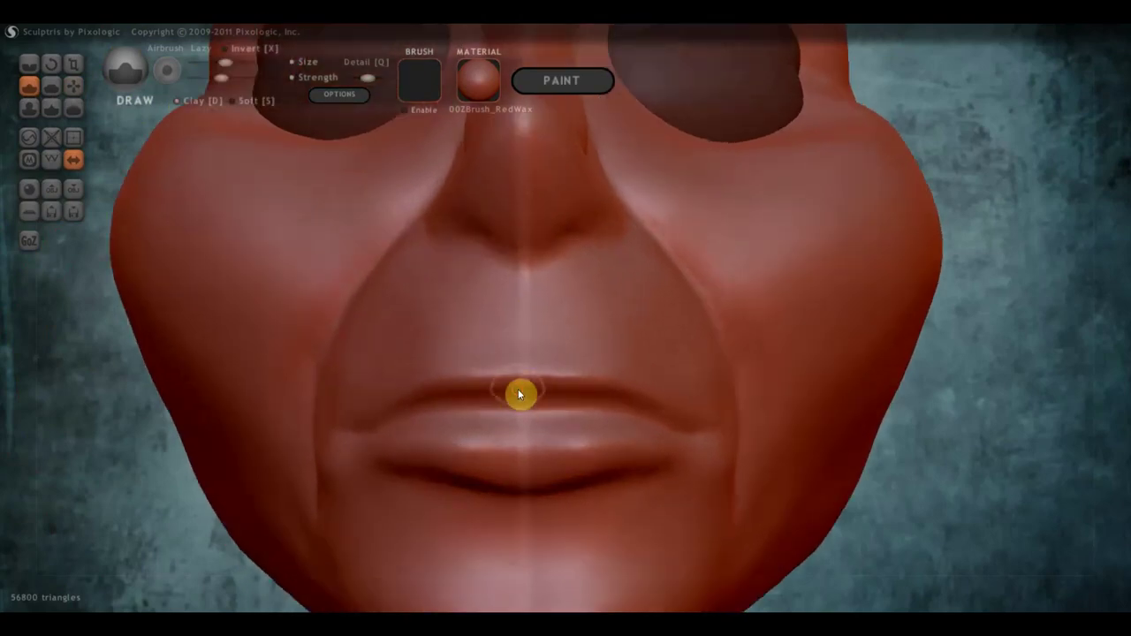
pyautogui.moveTo(520, 394)
pyautogui.mouseDown()
pyautogui.moveTo(434, 401)
pyautogui.moveTo(456, 406)
pyautogui.mouseUp()
pyautogui.moveTo(510, 395)
pyautogui.mouseDown()
pyautogui.moveTo(375, 416)
pyautogui.moveTo(505, 391)
pyautogui.moveTo(394, 419)
pyautogui.moveTo(497, 384)
pyautogui.moveTo(447, 389)
pyautogui.moveTo(497, 413)
pyautogui.moveTo(358, 430)
pyautogui.mouseUp()
# - Crease along the centre of the upper lip, then turn the head to three-quarter view
pyautogui.click(29, 64)
pyautogui.moveTo(490, 366)
pyautogui.mouseDown()
pyautogui.moveTo(512, 371)
pyautogui.moveTo(447, 369)
pyautogui.moveTo(359, 411)
pyautogui.mouseUp()
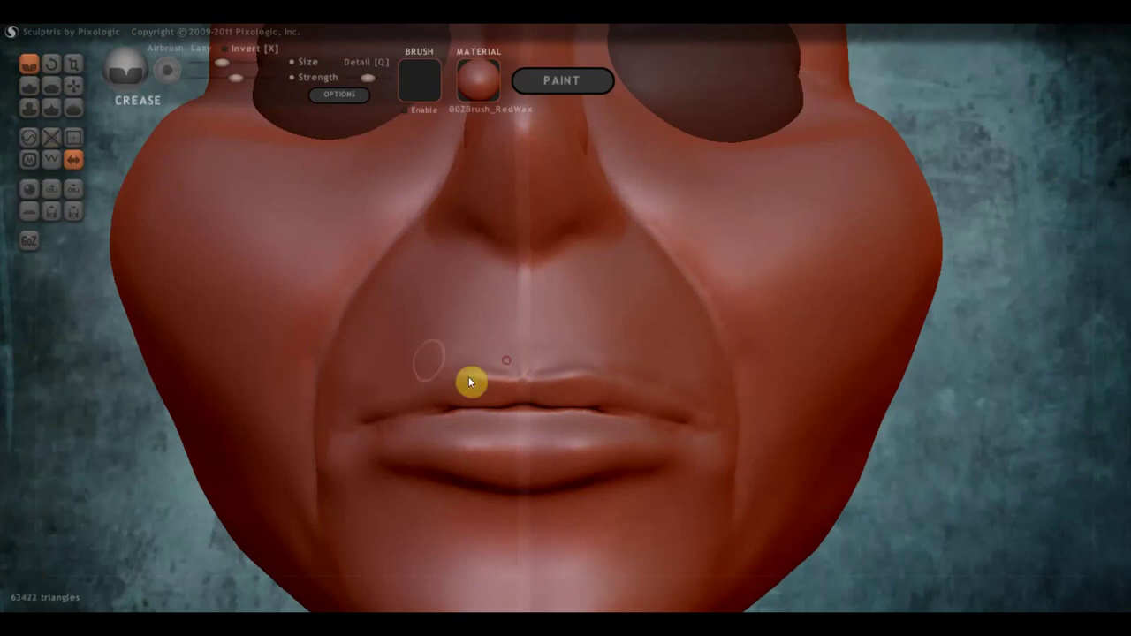
pyautogui.moveTo(526, 409); pyautogui.dragTo(662, 429, button='right')
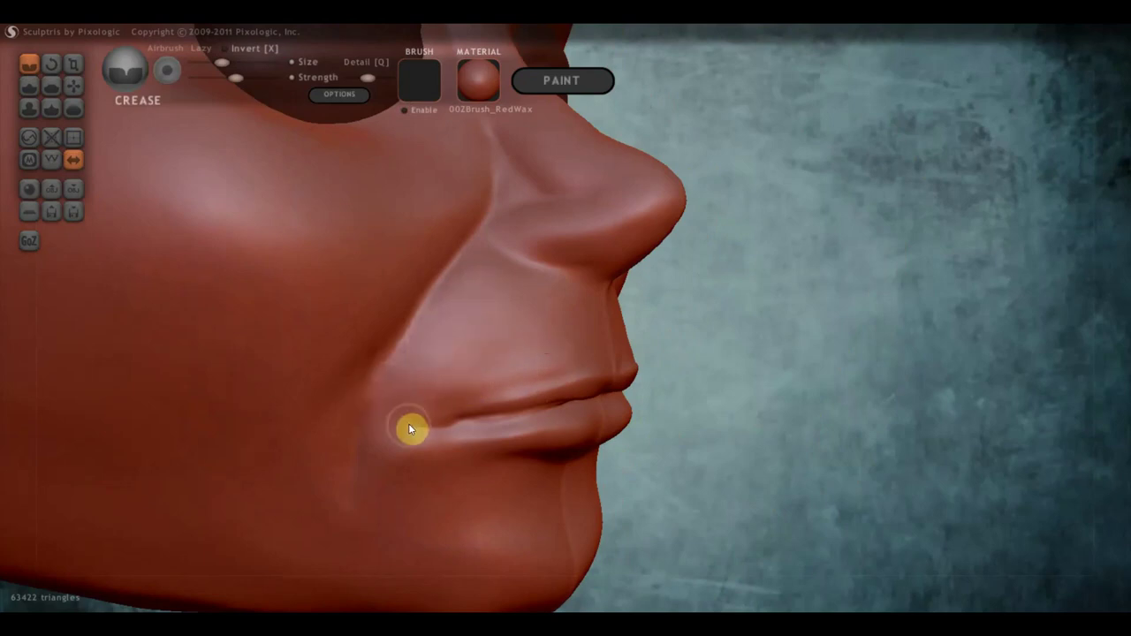
pyautogui.moveTo(409, 429)
pyautogui.mouseDown(button='right')
pyautogui.moveTo(504, 482)
pyautogui.moveTo(442, 447)
pyautogui.mouseUp(button='right')
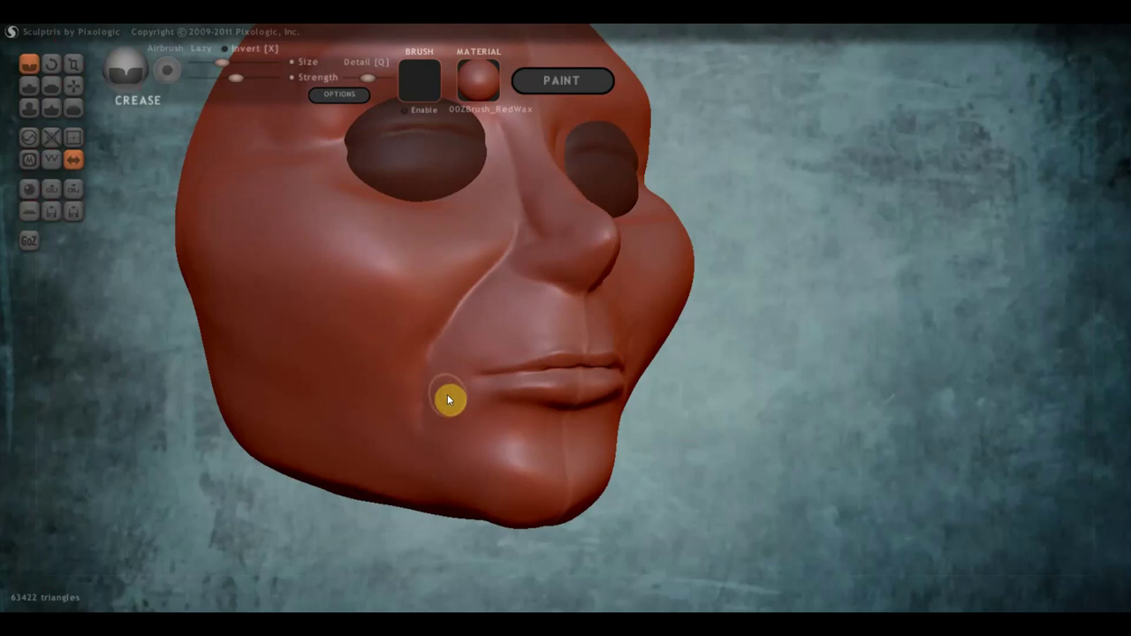
# - Carve small creases at the mouth corner and below the lower lip
pyautogui.moveTo(427, 390)
pyautogui.mouseDown()
pyautogui.moveTo(505, 430)
pyautogui.moveTo(461, 395)
pyautogui.mouseUp()
pyautogui.moveTo(465, 402); pyautogui.dragTo(551, 417)
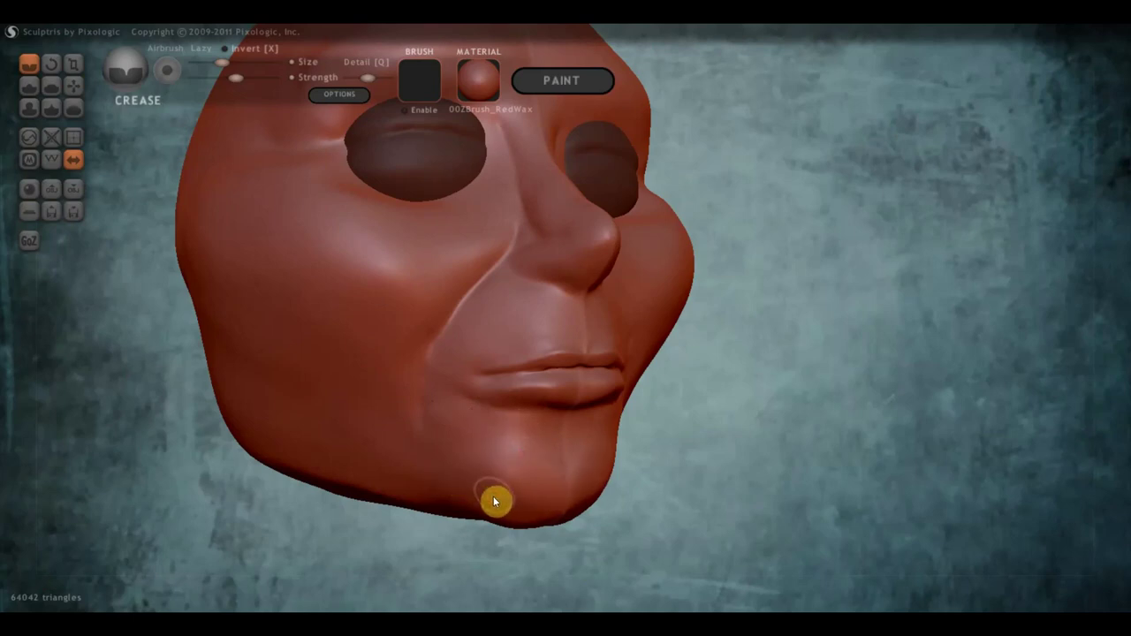
pyautogui.moveTo(493, 495)
pyautogui.mouseDown(button='right')
pyautogui.moveTo(481, 468)
pyautogui.moveTo(432, 469)
pyautogui.mouseUp(button='right')
pyautogui.scroll(3, 488, 455)
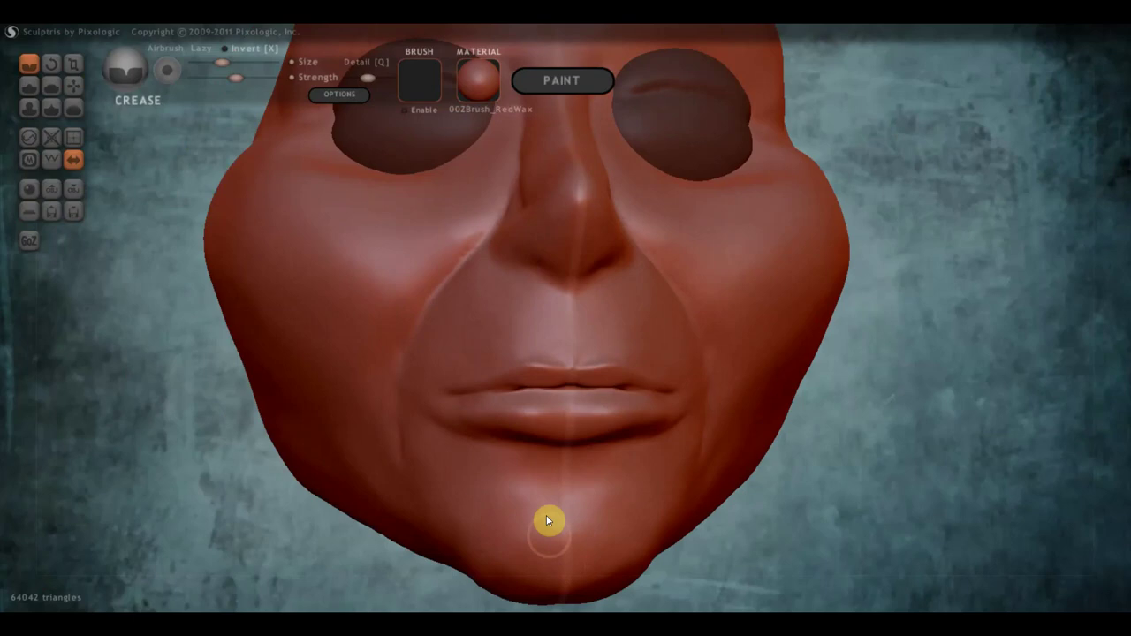
pyautogui.moveTo(606, 450); pyautogui.dragTo(595, 381, button='right')
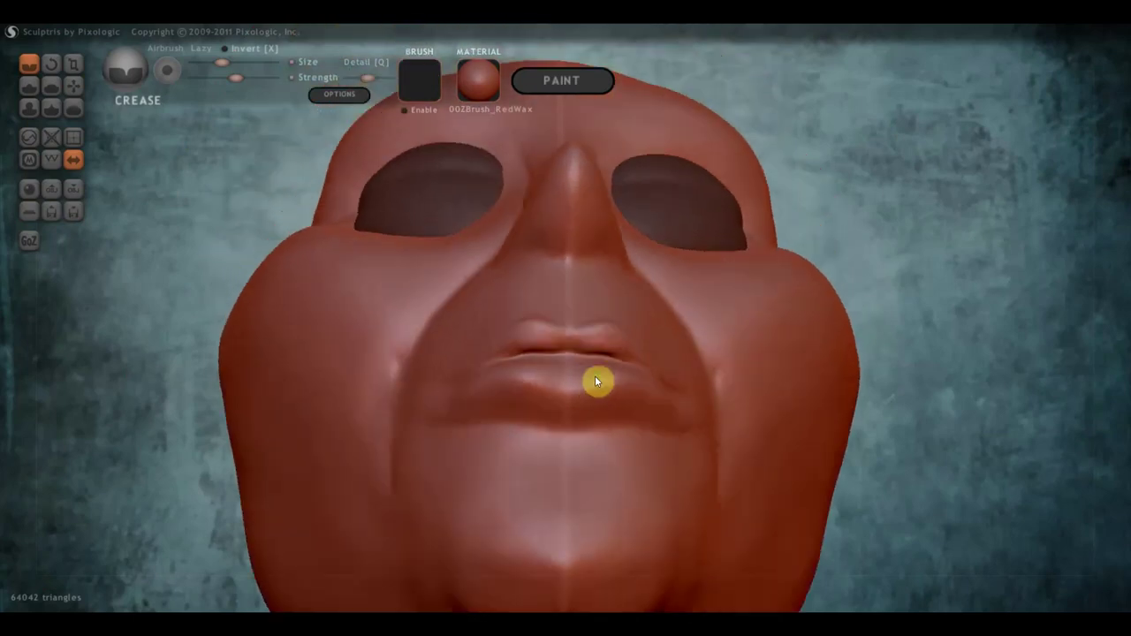
# - Flatten the lower lip with several strokes across it
pyautogui.click(50, 84)
pyautogui.moveTo(493, 353); pyautogui.dragTo(649, 424, button='right')
pyautogui.moveTo(649, 424)
pyautogui.mouseDown()
pyautogui.moveTo(547, 416)
pyautogui.moveTo(624, 414)
pyautogui.moveTo(568, 406)
pyautogui.mouseUp()
pyautogui.moveTo(566, 406); pyautogui.dragTo(571, 479, button='right')
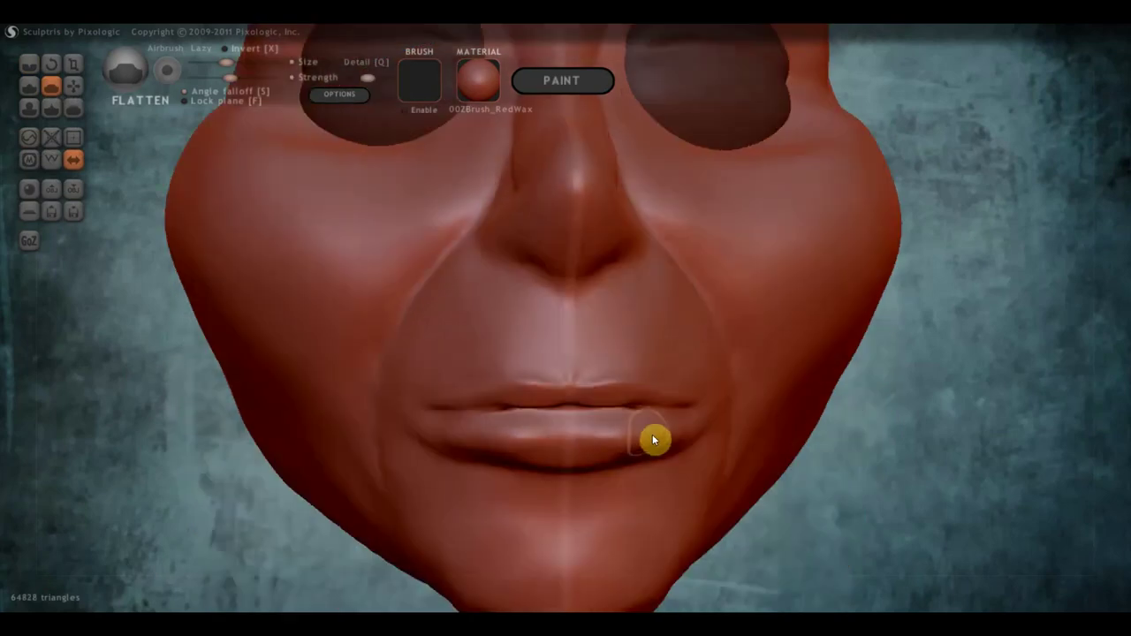
pyautogui.moveTo(652, 439)
pyautogui.mouseDown()
pyautogui.moveTo(492, 446)
pyautogui.moveTo(510, 441)
pyautogui.mouseUp()
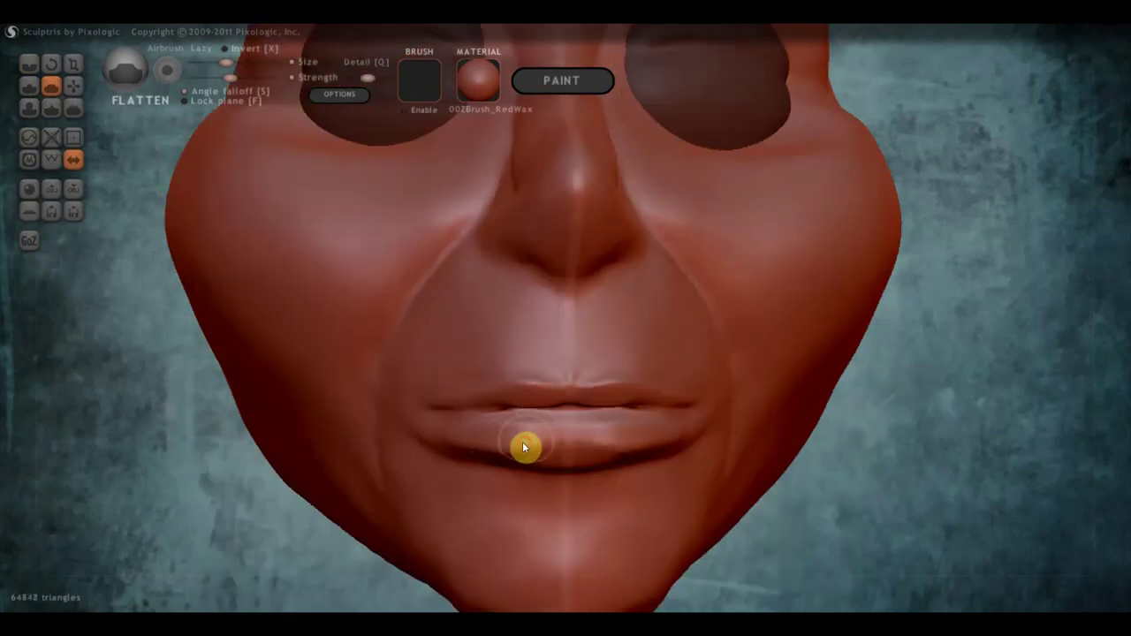
pyautogui.moveTo(571, 451); pyautogui.dragTo(525, 454)
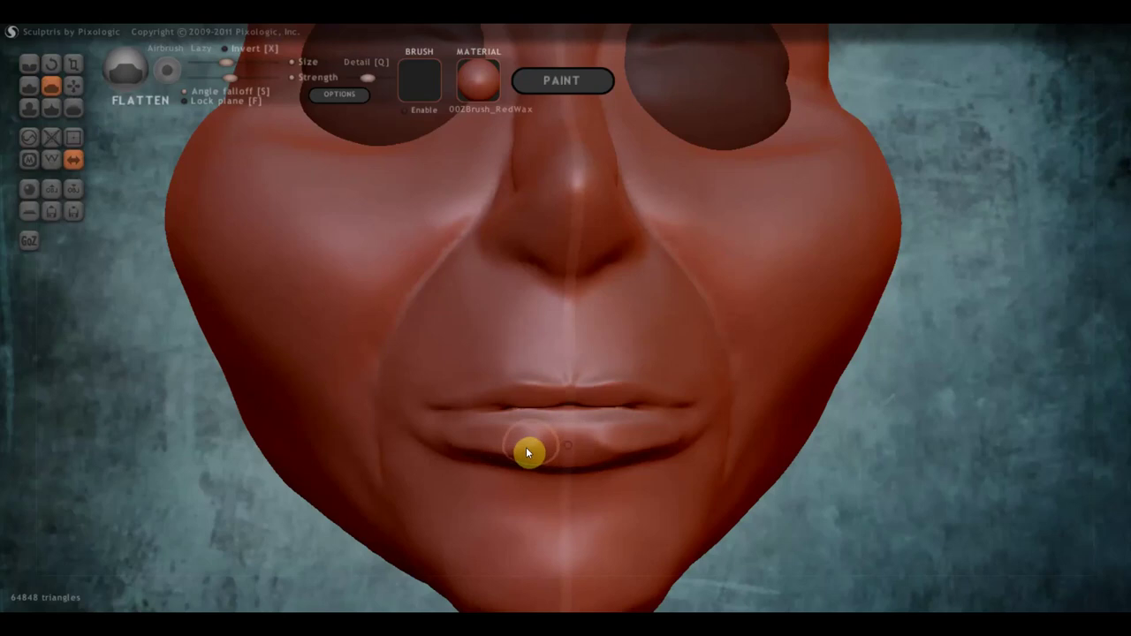
# - Reshape the lower lip with Draw and add a small crease at the upper lip centre
pyautogui.click(29, 86)
pyautogui.moveTo(579, 464); pyautogui.dragTo(535, 452)
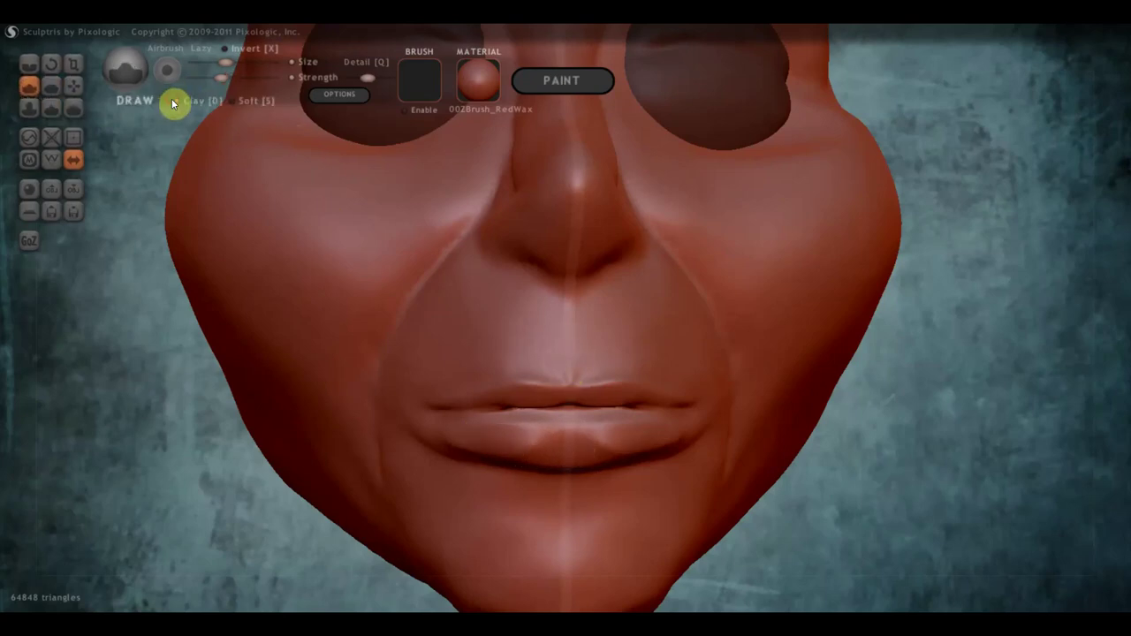
pyautogui.moveTo(533, 386); pyautogui.dragTo(568, 438, button='right')
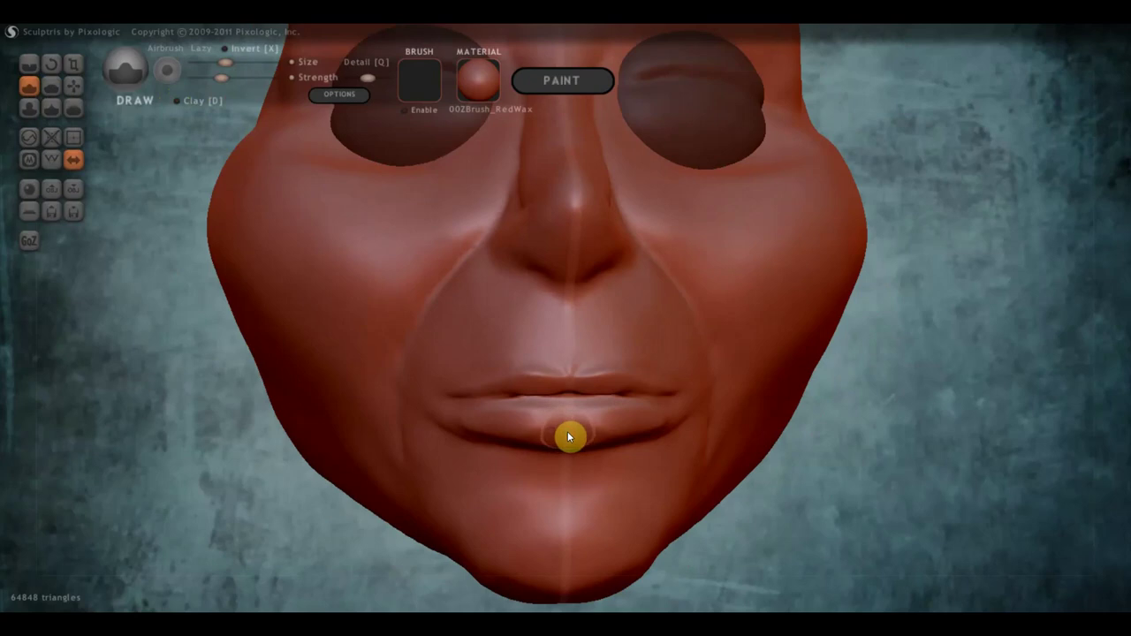
pyautogui.moveTo(575, 438); pyautogui.dragTo(484, 431)
pyautogui.moveTo(542, 392); pyautogui.dragTo(483, 399)
pyautogui.moveTo(568, 400)
pyautogui.mouseDown()
pyautogui.moveTo(588, 399)
pyautogui.moveTo(498, 405)
pyautogui.moveTo(611, 404)
pyautogui.mouseUp()
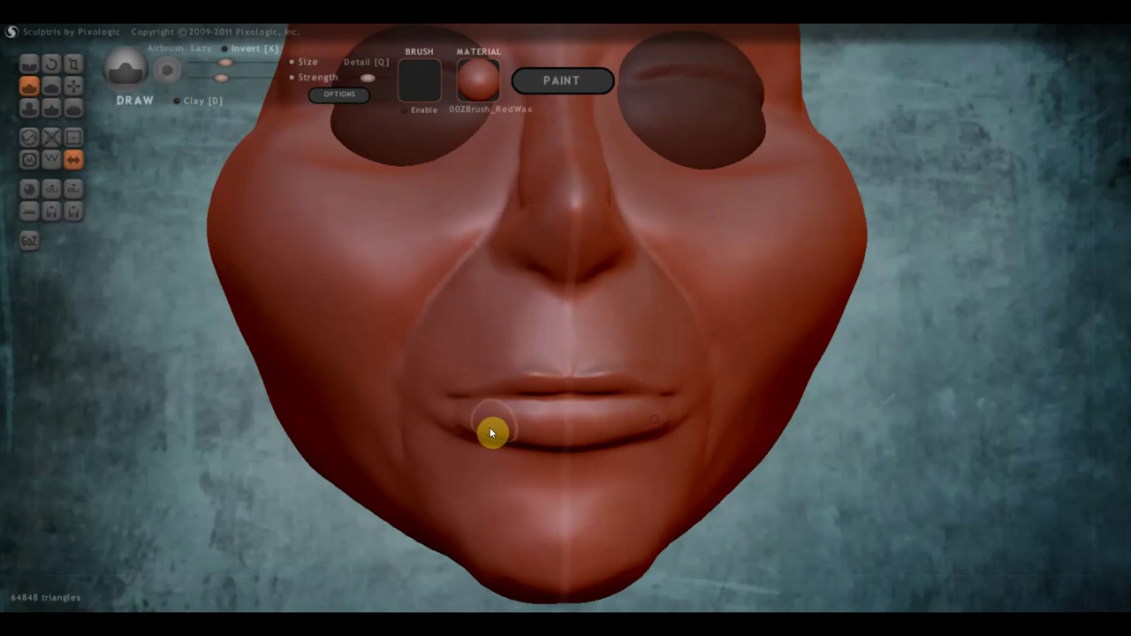
pyautogui.moveTo(581, 432)
pyautogui.mouseDown(button='right')
pyautogui.moveTo(428, 441)
pyautogui.moveTo(668, 443)
pyautogui.mouseUp(button='right')
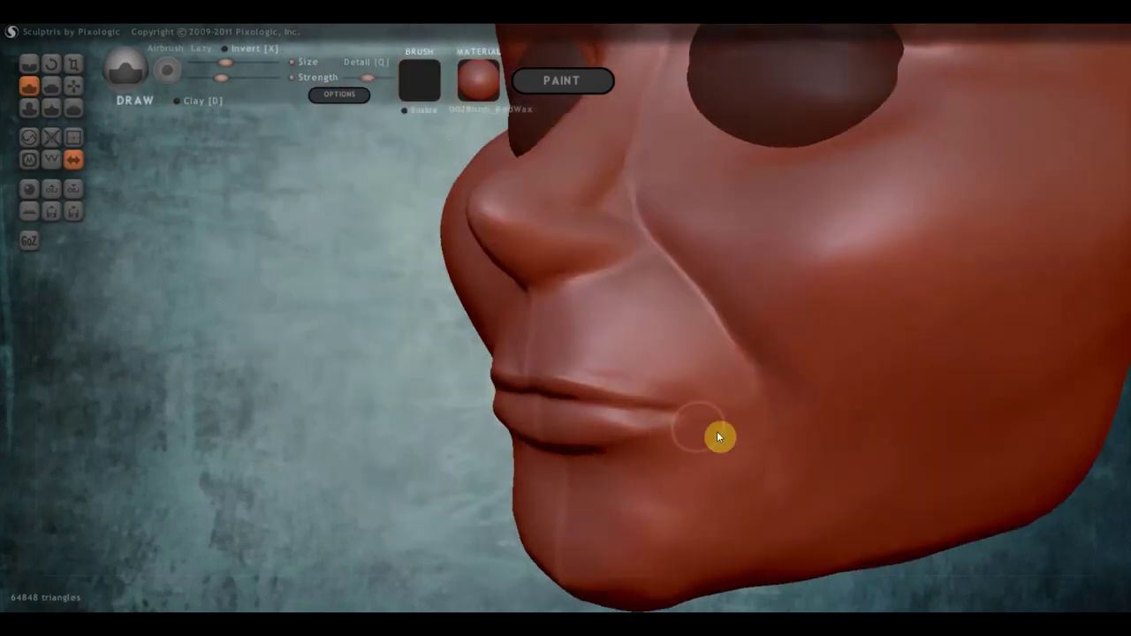
pyautogui.moveTo(717, 435); pyautogui.dragTo(657, 437, button='right')
# - Grab the mouth corners and drag the protruding lips back for a flatter side profile
pyautogui.click(73, 86)
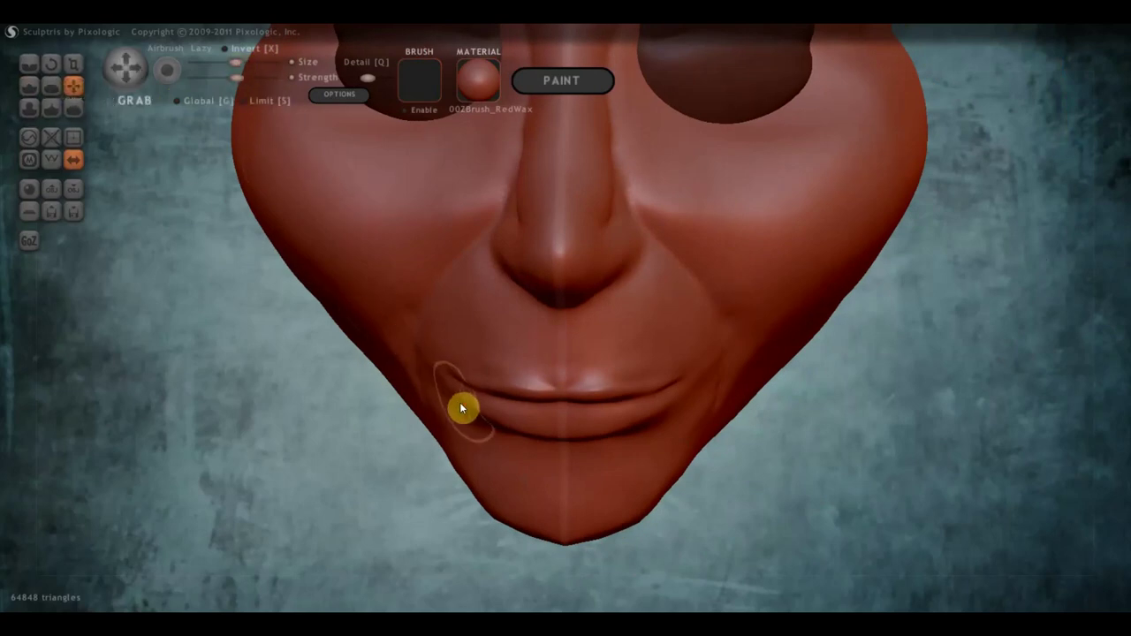
pyautogui.moveTo(459, 402)
pyautogui.mouseDown()
pyautogui.moveTo(492, 424)
pyautogui.moveTo(475, 392)
pyautogui.mouseUp()
pyautogui.moveTo(476, 392)
pyautogui.mouseDown(button='right')
pyautogui.moveTo(695, 358)
pyautogui.moveTo(656, 353)
pyautogui.mouseUp(button='right')
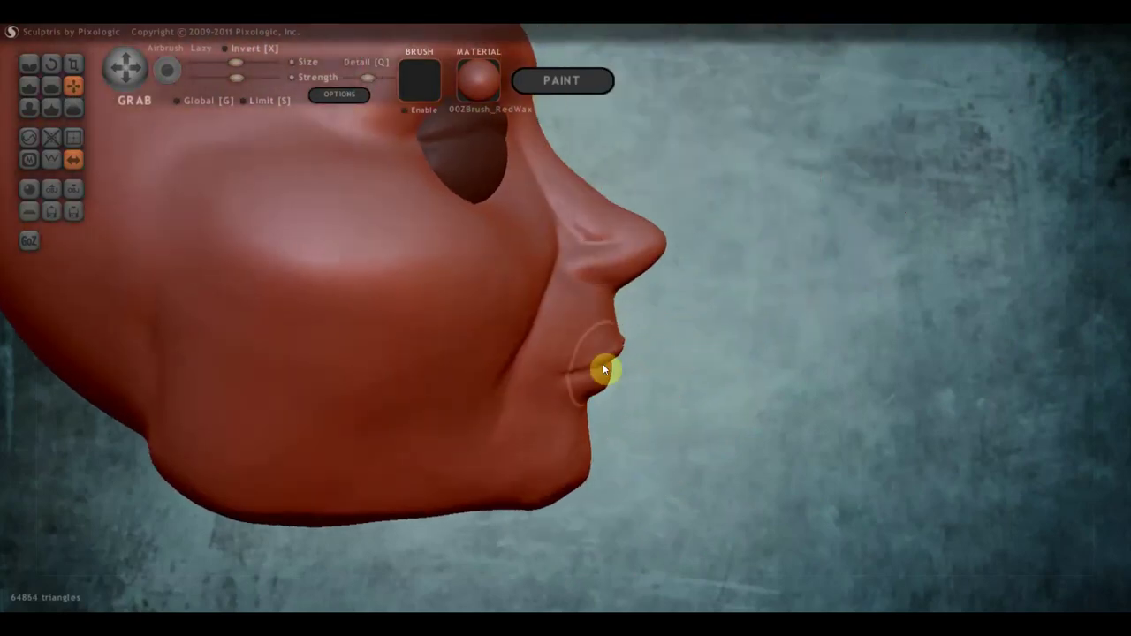
pyautogui.moveTo(608, 361)
pyautogui.mouseDown()
pyautogui.moveTo(580, 427)
pyautogui.moveTo(581, 486)
pyautogui.moveTo(593, 487)
pyautogui.moveTo(560, 504)
pyautogui.moveTo(568, 510)
pyautogui.moveTo(503, 502)
pyautogui.moveTo(592, 495)
pyautogui.moveTo(524, 513)
pyautogui.mouseUp()
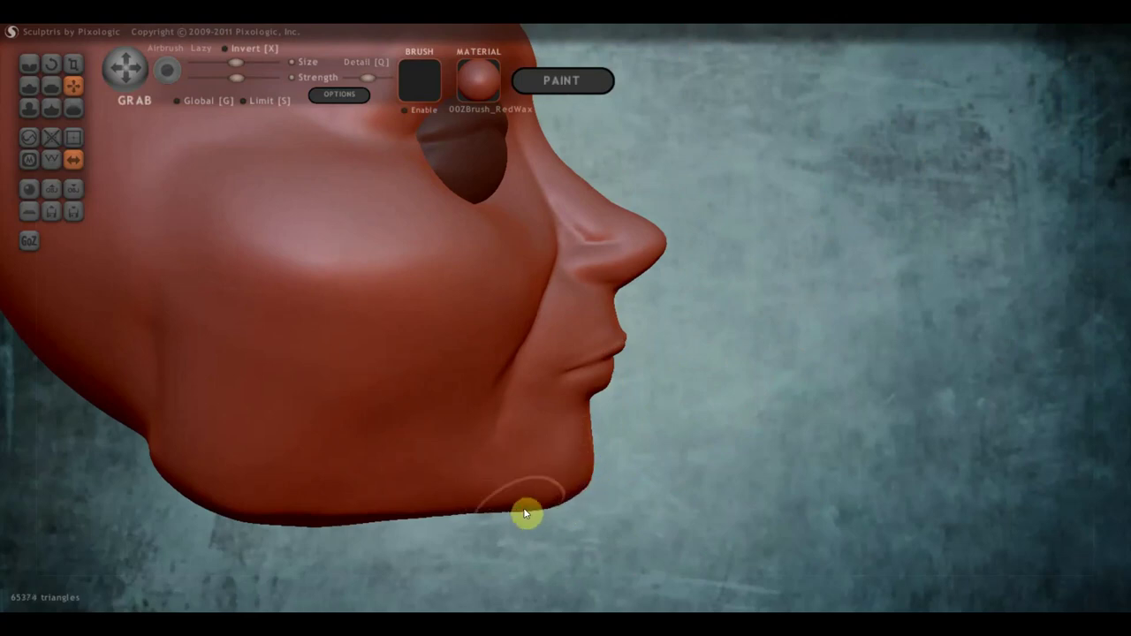
# - Pull the left cheek up toward the eye and lift the temple above it
pyautogui.scroll(-5, 544, 477)
pyautogui.scroll(-2, 565, 432)
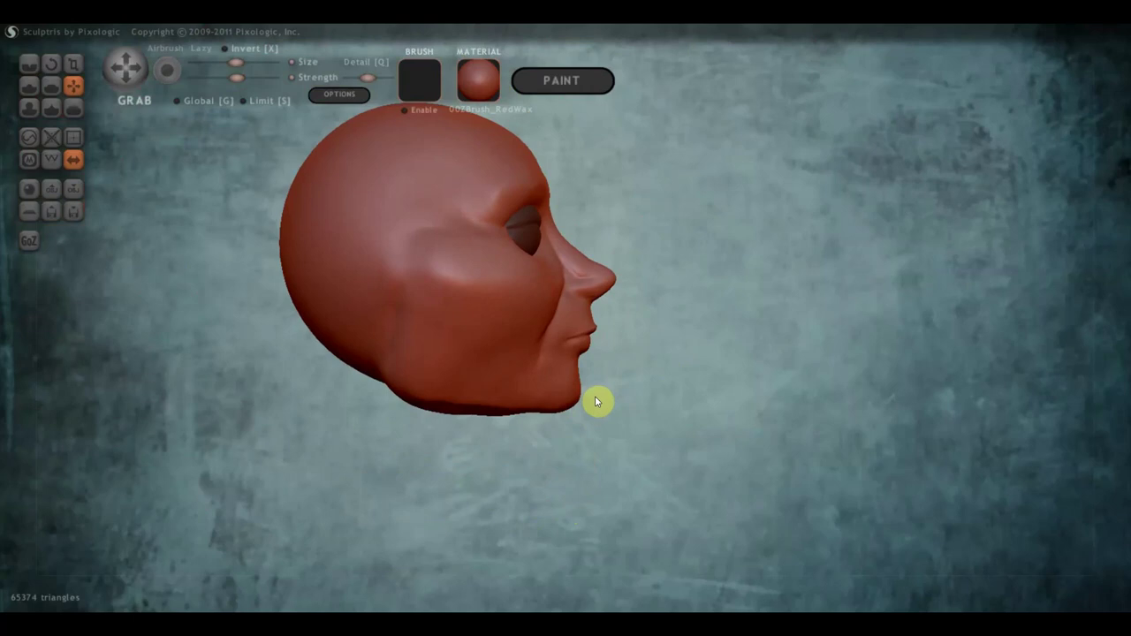
pyautogui.moveTo(594, 397); pyautogui.dragTo(609, 303)
pyautogui.scroll(3, 608, 303)
pyautogui.scroll(-1, 348, 291)
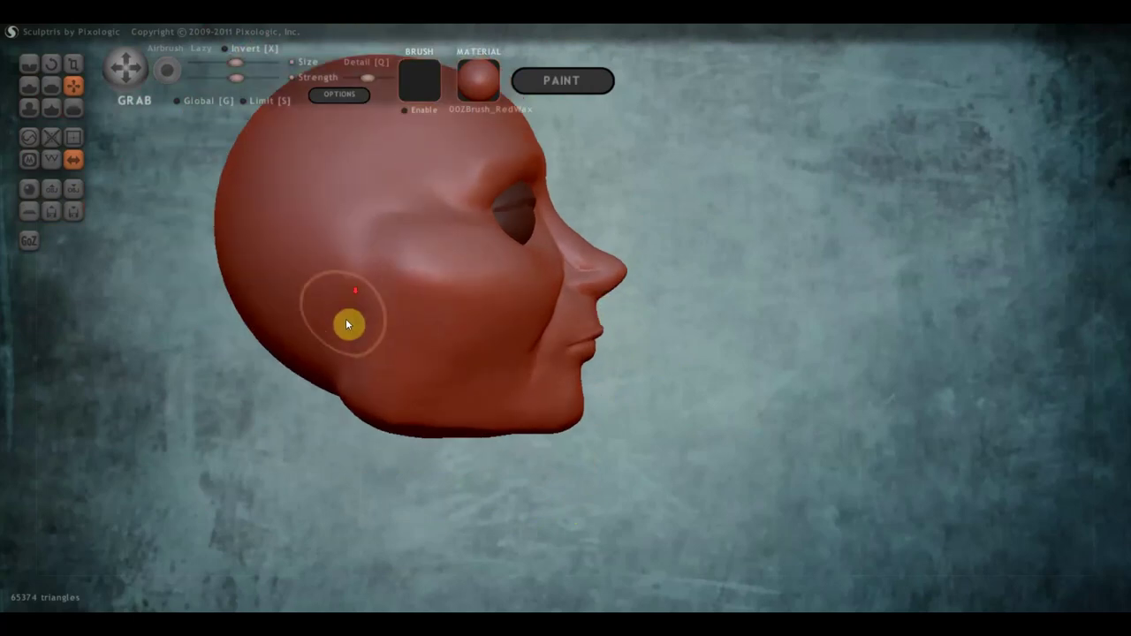
pyautogui.moveTo(339, 322)
pyautogui.mouseDown(button='right')
pyautogui.moveTo(622, 466)
pyautogui.moveTo(667, 434)
pyautogui.moveTo(656, 439)
pyautogui.mouseUp(button='right')
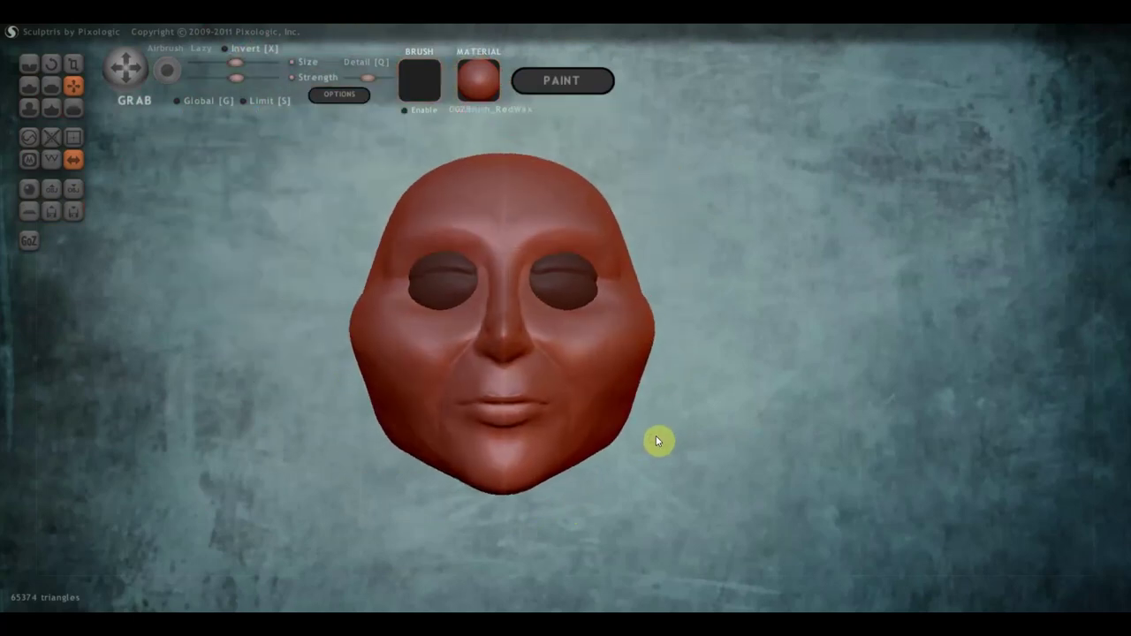
pyautogui.moveTo(511, 405)
pyautogui.mouseDown(button='right')
pyautogui.moveTo(480, 423)
pyautogui.moveTo(466, 475)
pyautogui.moveTo(461, 463)
pyautogui.mouseUp(button='right')
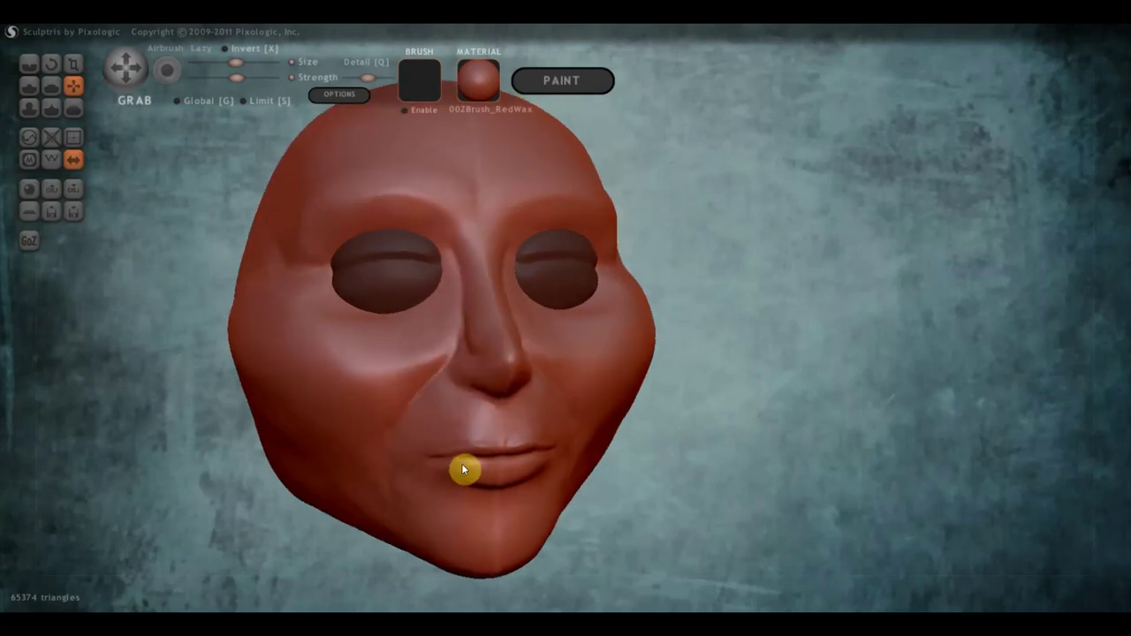
pyautogui.moveTo(386, 389); pyautogui.dragTo(384, 335)
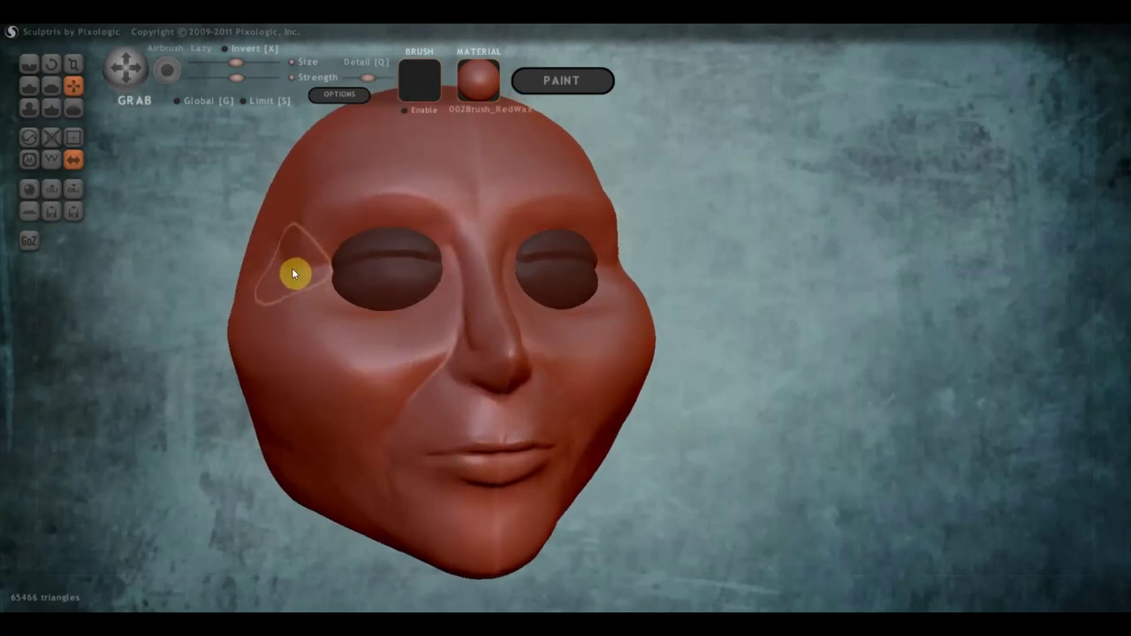
pyautogui.moveTo(295, 271); pyautogui.dragTo(309, 227)
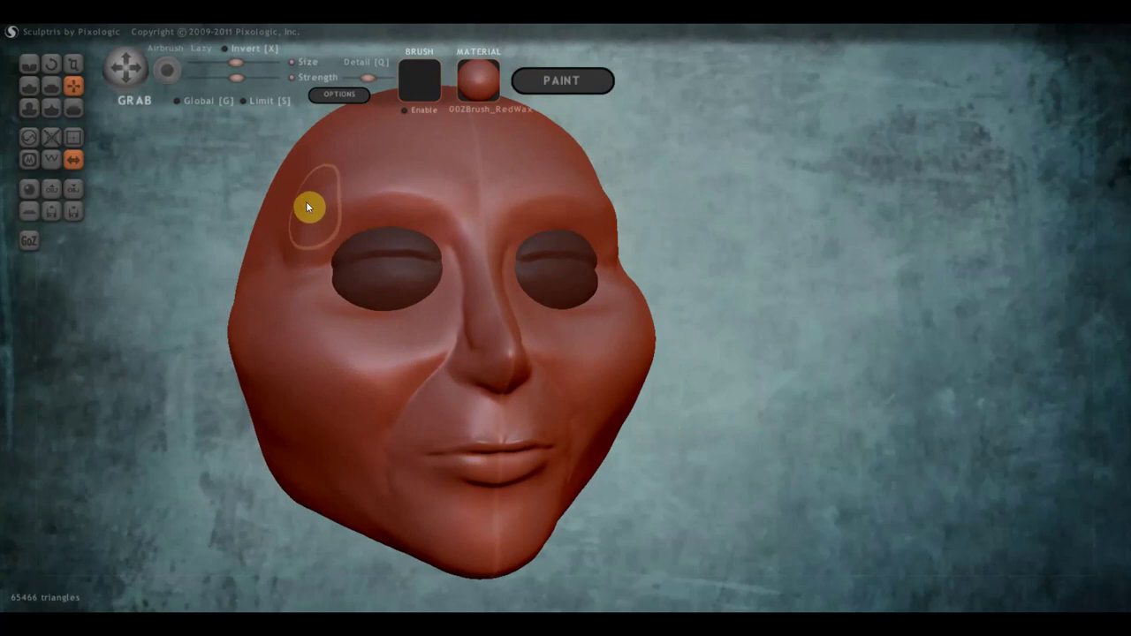
# - From the side, pull the cheek below the eye into a cheekbone bulge
pyautogui.moveTo(351, 233); pyautogui.dragTo(143, 243, button='right')
pyautogui.scroll(-3, 260, 264)
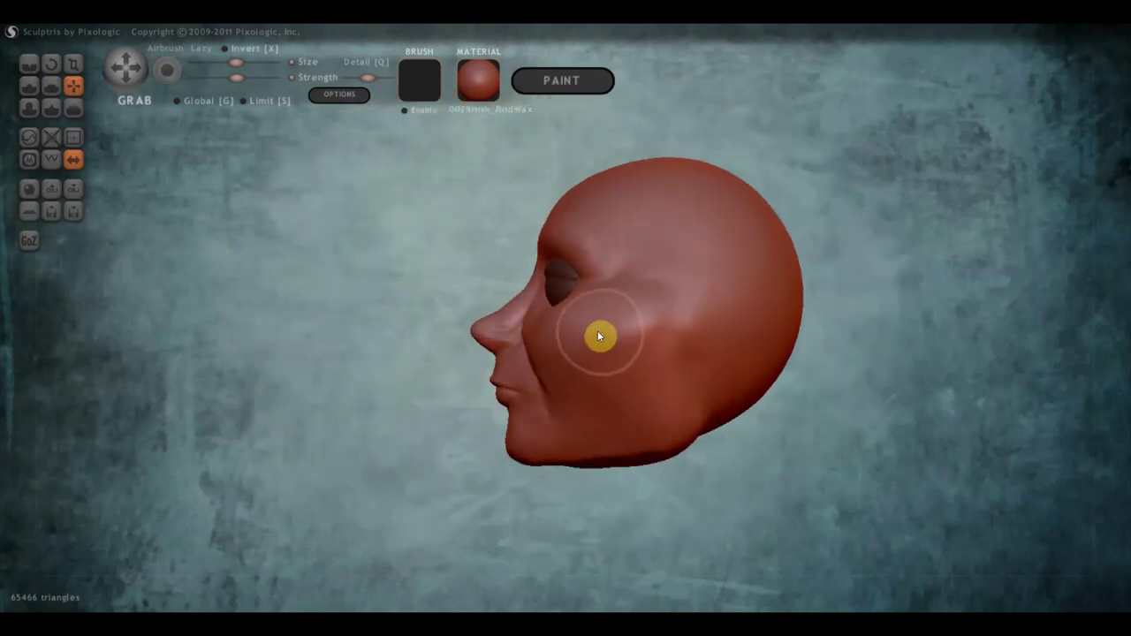
pyautogui.moveTo(629, 345); pyautogui.dragTo(527, 339)
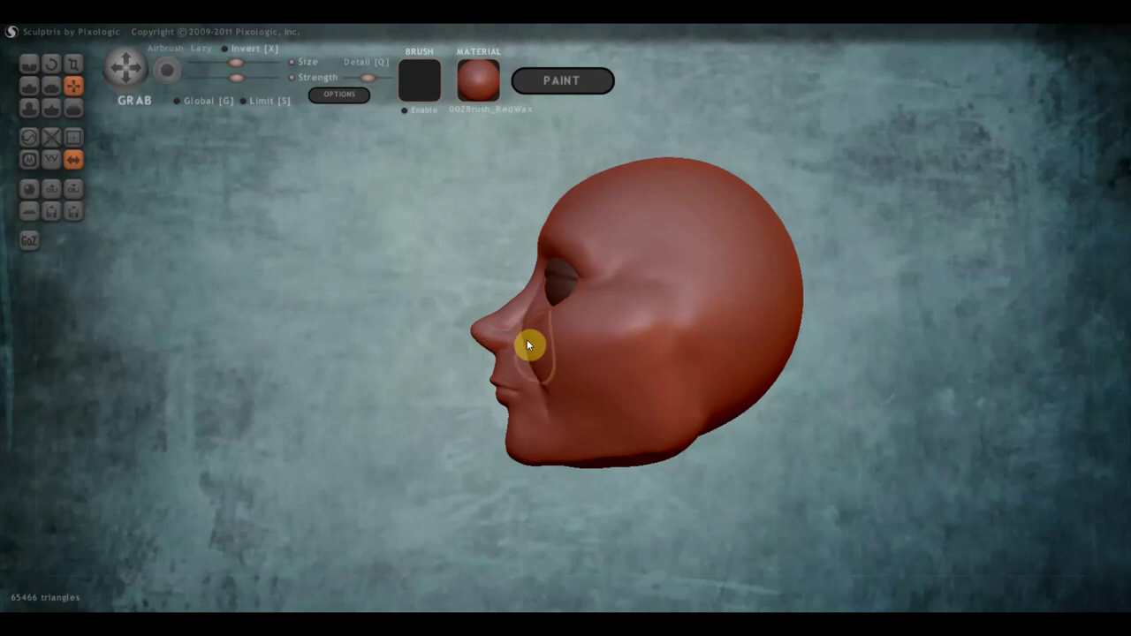
pyautogui.moveTo(554, 364)
pyautogui.mouseDown(button='right')
pyautogui.moveTo(533, 362)
pyautogui.moveTo(566, 406)
pyautogui.moveTo(525, 365)
pyautogui.moveTo(554, 333)
pyautogui.mouseUp(button='right')
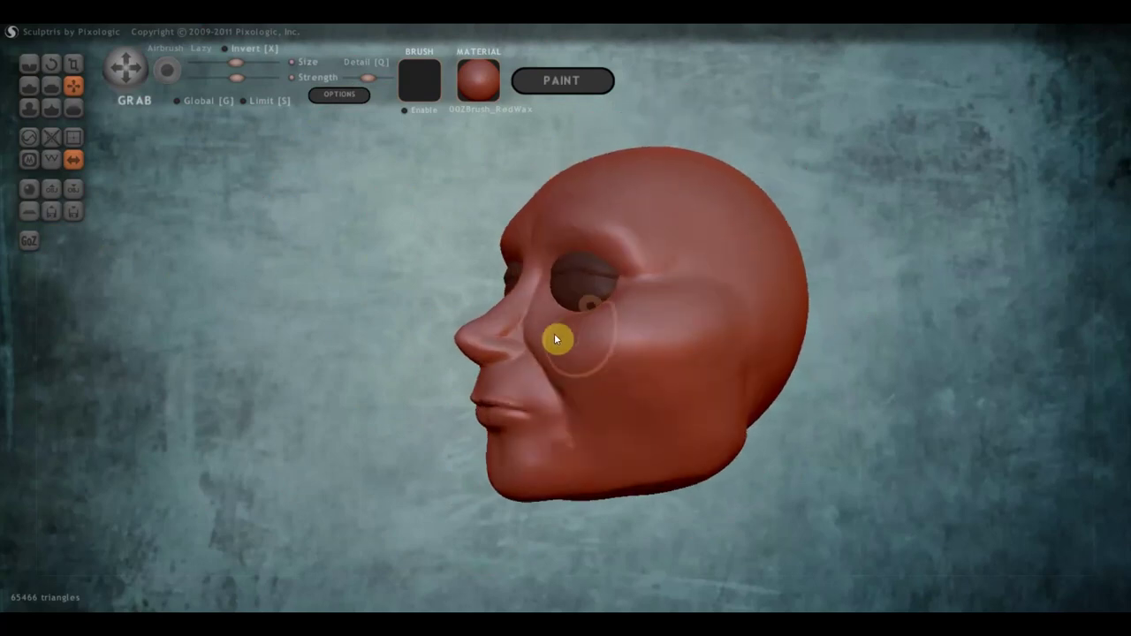
pyautogui.moveTo(548, 328)
pyautogui.keyDown('shift'); pyautogui.mouseDown()
pyautogui.moveTo(684, 302)
pyautogui.moveTo(709, 283)
pyautogui.moveTo(724, 297)
pyautogui.mouseUp(); pyautogui.keyUp('shift')
pyautogui.moveTo(714, 310)
pyautogui.mouseDown(button='right')
pyautogui.moveTo(639, 330)
pyautogui.moveTo(660, 332)
pyautogui.mouseUp(button='right')
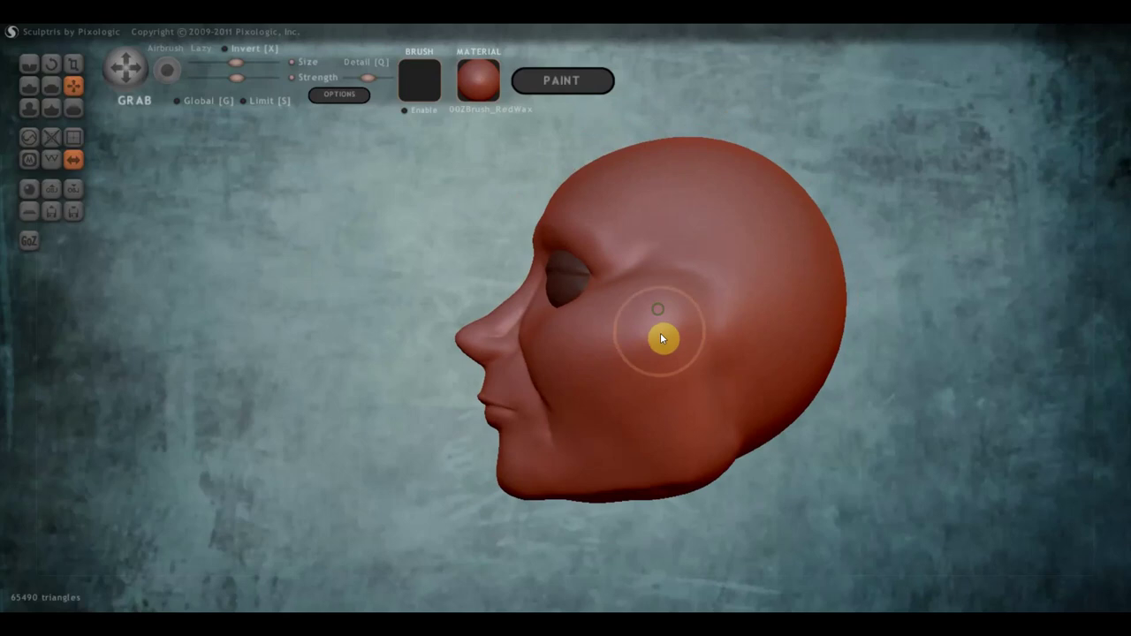
pyautogui.moveTo(670, 347); pyautogui.dragTo(669, 371)
pyautogui.moveTo(669, 371)
pyautogui.mouseDown(button='right')
pyautogui.moveTo(631, 380)
pyautogui.moveTo(651, 333)
pyautogui.mouseUp(button='right')
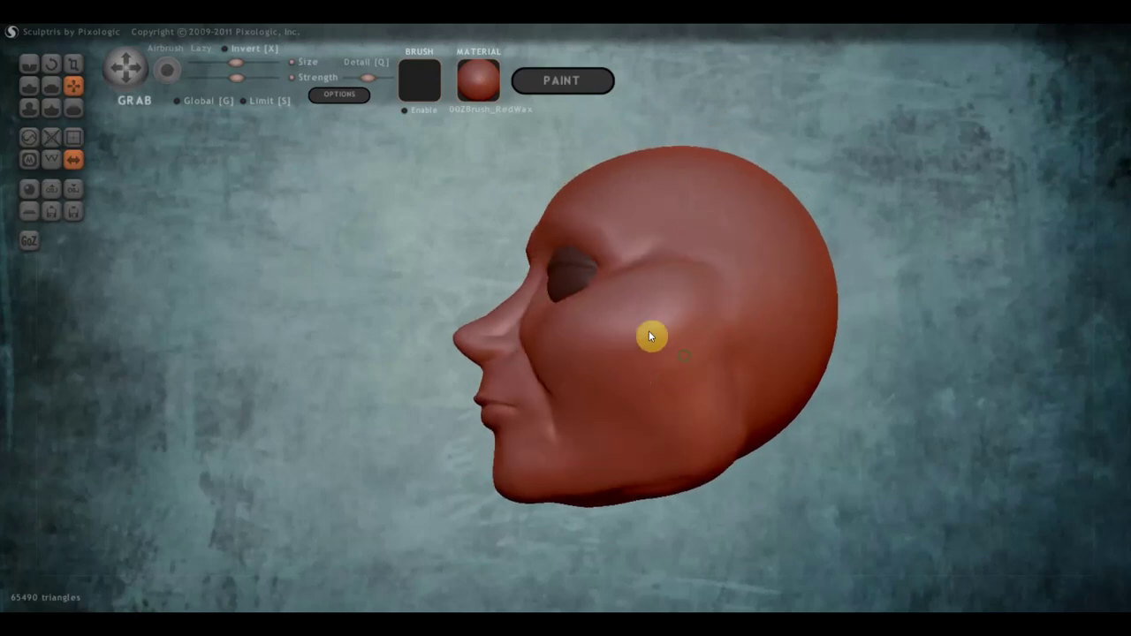
# - Flatten the cheek bulge into a smoother plane
pyautogui.click(50, 85)
pyautogui.moveTo(729, 350)
pyautogui.mouseDown(button='right')
pyautogui.moveTo(644, 368)
pyautogui.moveTo(633, 336)
pyautogui.mouseUp(button='right')
pyautogui.moveTo(632, 355)
pyautogui.mouseDown()
pyautogui.moveTo(626, 330)
pyautogui.moveTo(578, 354)
pyautogui.mouseUp()
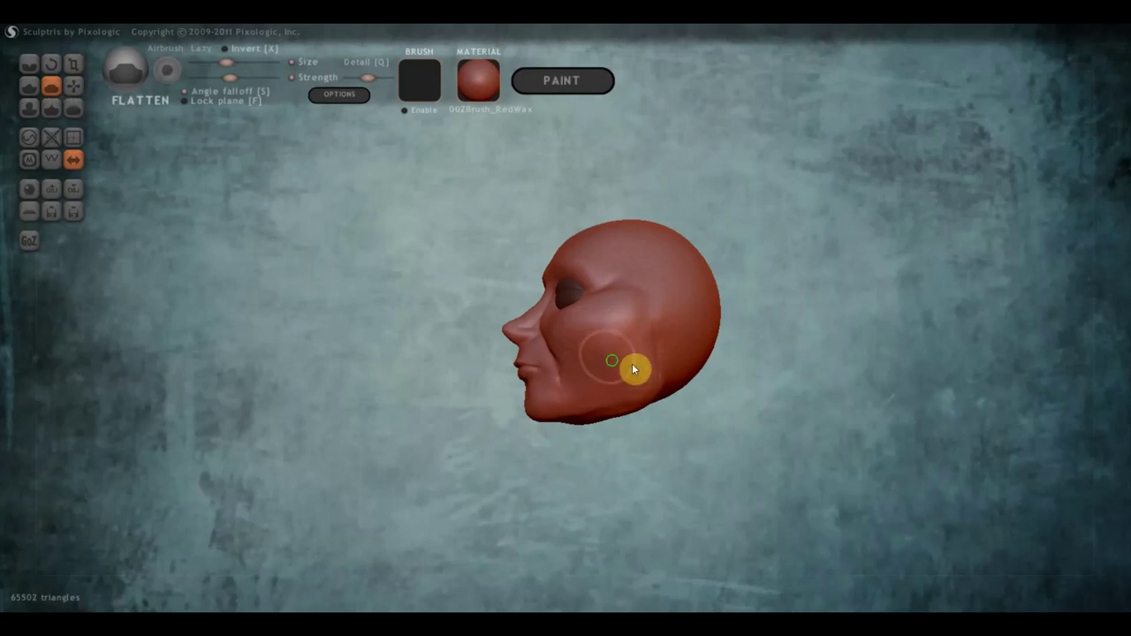
# - Flatten and reshape the cheek surface from a three-quarter front view
pyautogui.moveTo(633, 369); pyautogui.dragTo(664, 398, button='right')
pyautogui.scroll(2, 670, 400)
pyautogui.moveTo(635, 356)
pyautogui.mouseDown()
pyautogui.moveTo(667, 379)
pyautogui.moveTo(648, 361)
pyautogui.moveTo(695, 365)
pyautogui.moveTo(646, 352)
pyautogui.mouseUp()
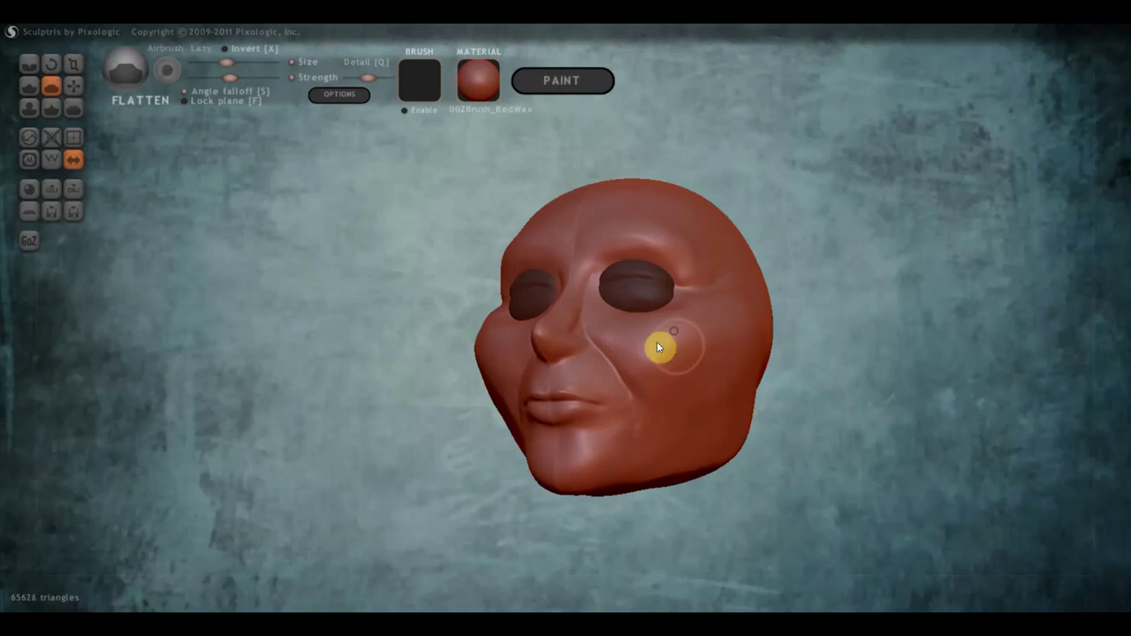
pyautogui.moveTo(659, 369)
pyautogui.mouseDown()
pyautogui.moveTo(639, 359)
pyautogui.moveTo(664, 412)
pyautogui.moveTo(737, 442)
pyautogui.moveTo(727, 422)
pyautogui.moveTo(805, 412)
pyautogui.moveTo(763, 399)
pyautogui.mouseUp()
# - Flatten the brow above the right eye from a side profile
pyautogui.scroll(3, 764, 399)
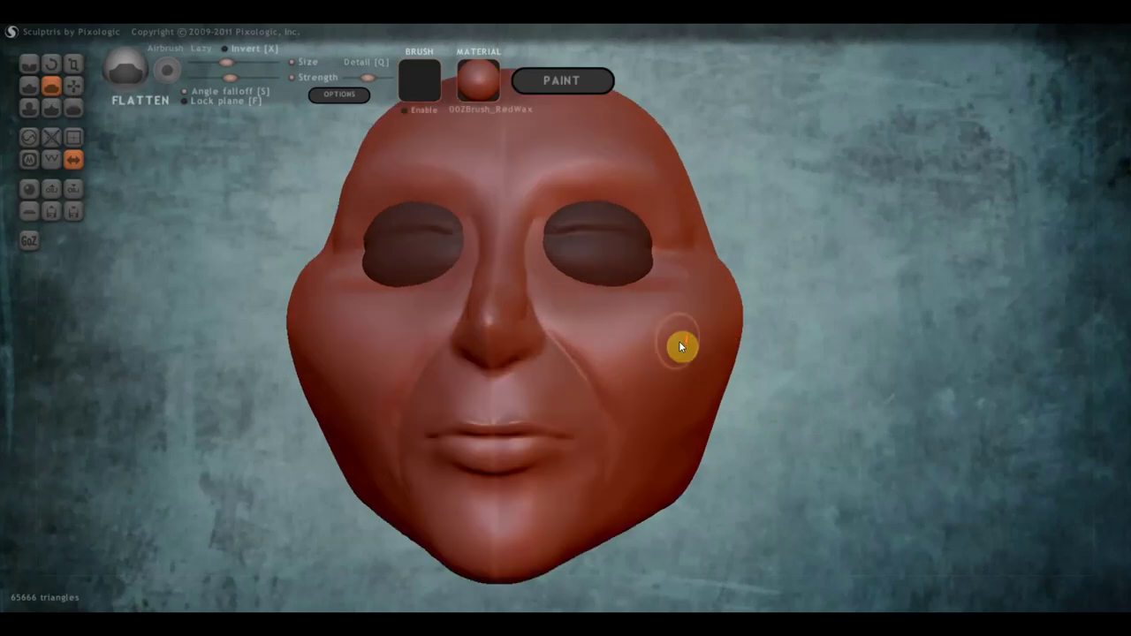
pyautogui.scroll(2, 678, 341)
pyautogui.moveTo(658, 333)
pyautogui.mouseDown(button='right')
pyautogui.moveTo(595, 290)
pyautogui.moveTo(472, 306)
pyautogui.moveTo(409, 297)
pyautogui.moveTo(518, 284)
pyautogui.mouseUp(button='right')
pyautogui.scroll(-2, 608, 270)
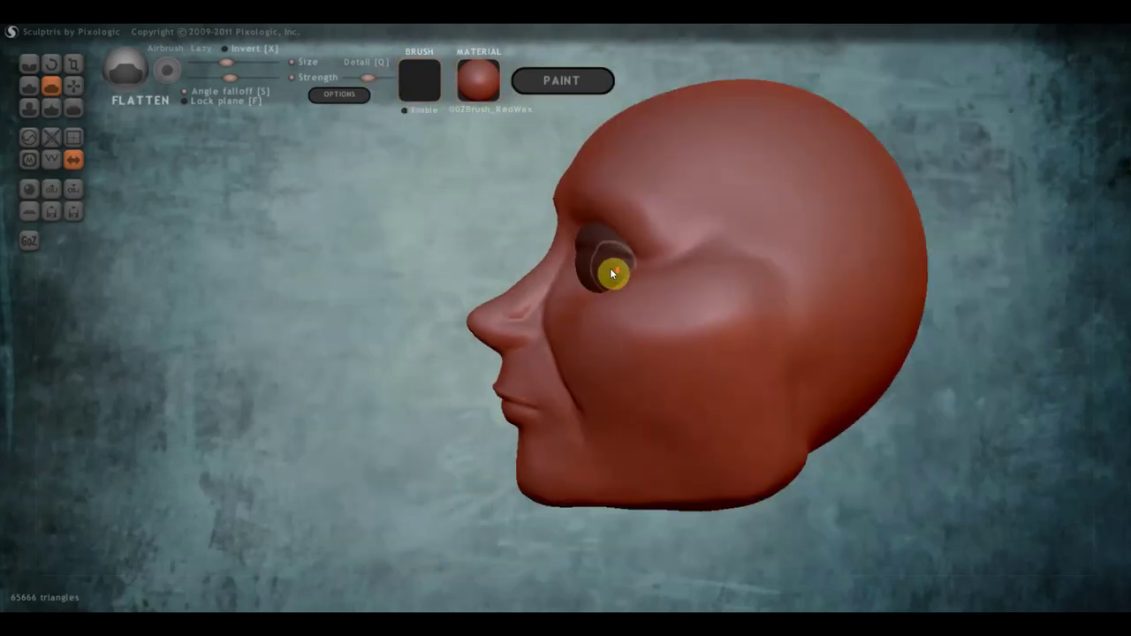
pyautogui.scroll(-2, 619, 281)
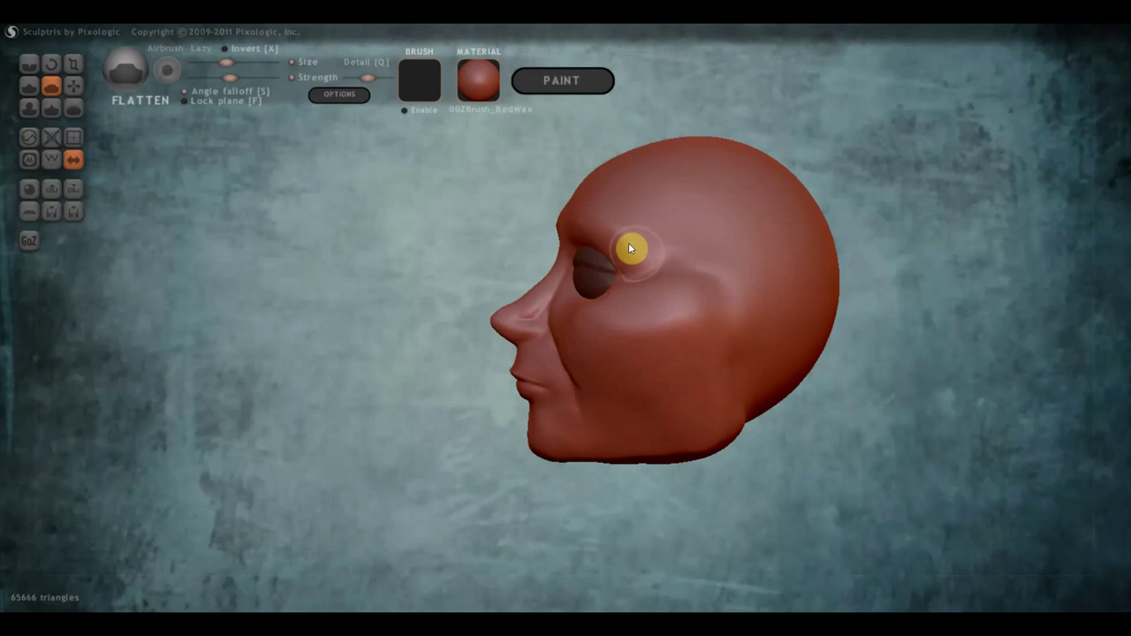
pyautogui.moveTo(608, 220); pyautogui.dragTo(648, 256)
pyautogui.moveTo(648, 256)
pyautogui.mouseDown(button='right')
pyautogui.moveTo(787, 297)
pyautogui.moveTo(650, 233)
pyautogui.mouseUp(button='right')
pyautogui.moveTo(649, 233)
pyautogui.mouseDown()
pyautogui.moveTo(596, 225)
pyautogui.moveTo(632, 215)
pyautogui.moveTo(583, 211)
pyautogui.moveTo(578, 197)
pyautogui.moveTo(664, 209)
pyautogui.moveTo(704, 257)
pyautogui.mouseUp()
pyautogui.moveTo(704, 257); pyautogui.dragTo(757, 210, button='right')
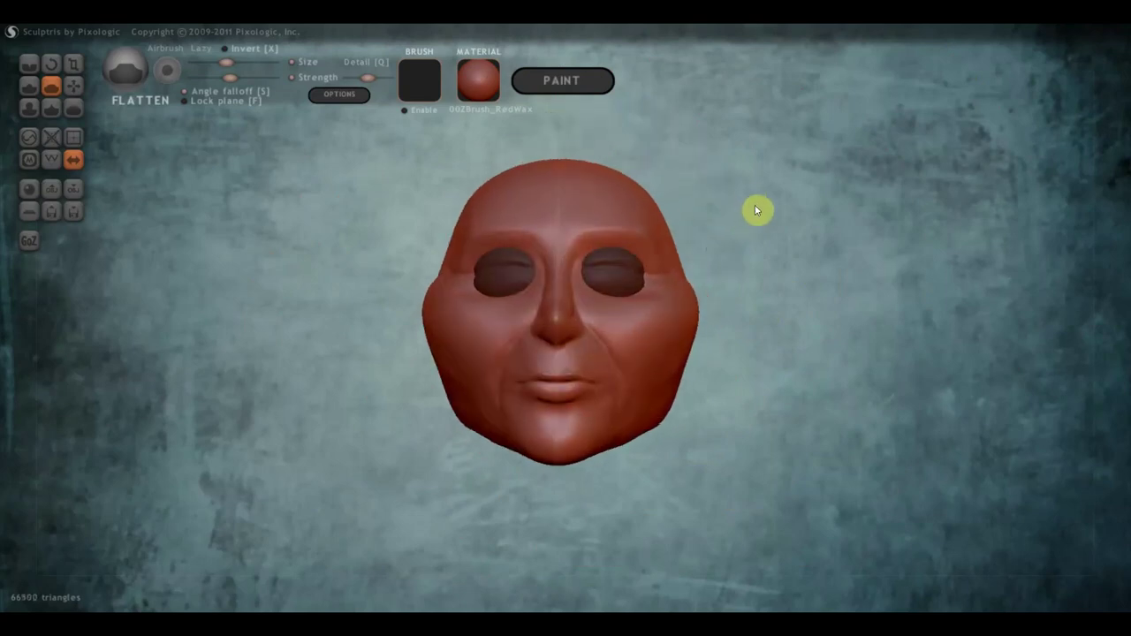
# - Undo the last flattening stroke and flatten the left brow instead
pyautogui.scroll(1, 505, 225)
pyautogui.scroll(2, 537, 241)
pyautogui.scroll(3, 512, 212)
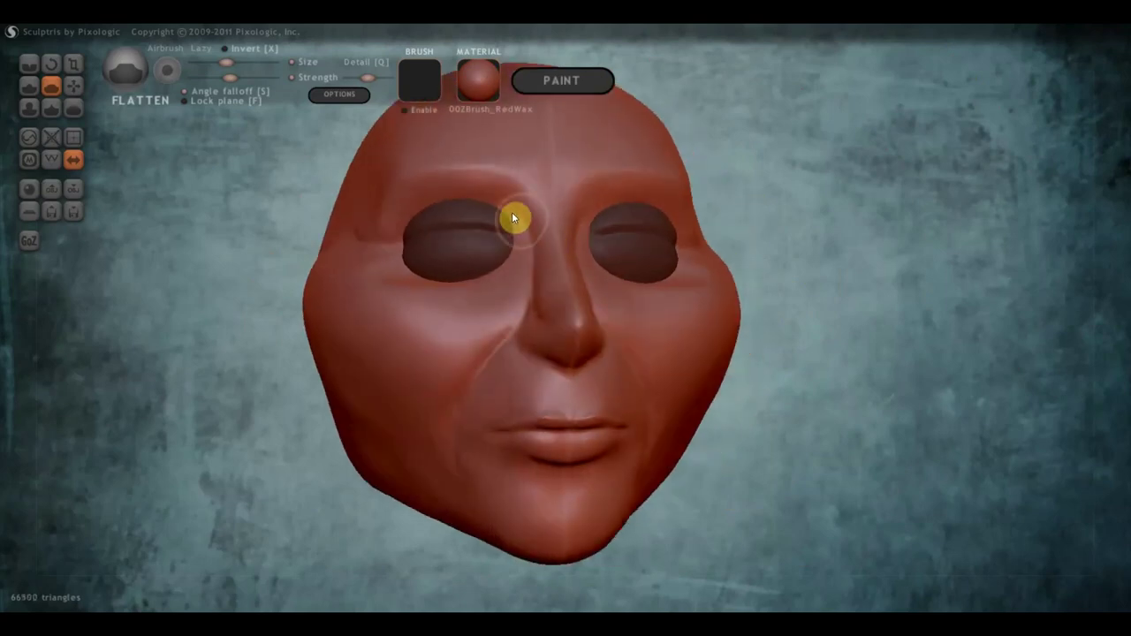
pyautogui.hotkey('ctrl', 'z')
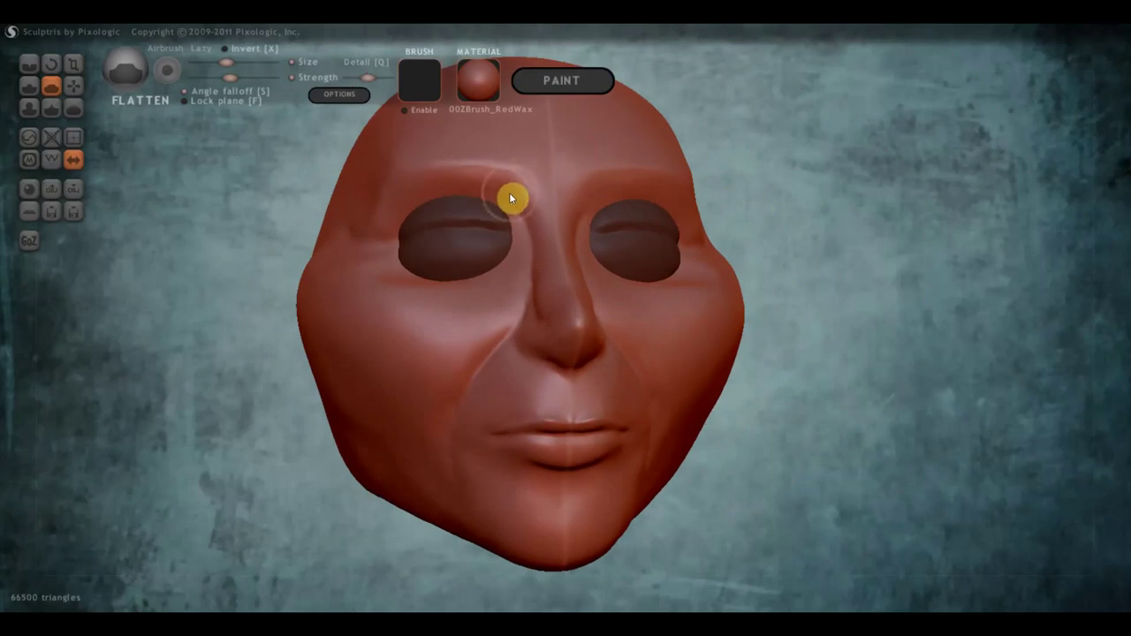
pyautogui.moveTo(492, 187)
pyautogui.mouseDown()
pyautogui.moveTo(411, 197)
pyautogui.moveTo(398, 169)
pyautogui.moveTo(445, 159)
pyautogui.moveTo(424, 154)
pyautogui.moveTo(517, 157)
pyautogui.moveTo(550, 164)
pyautogui.moveTo(544, 194)
pyautogui.mouseUp()
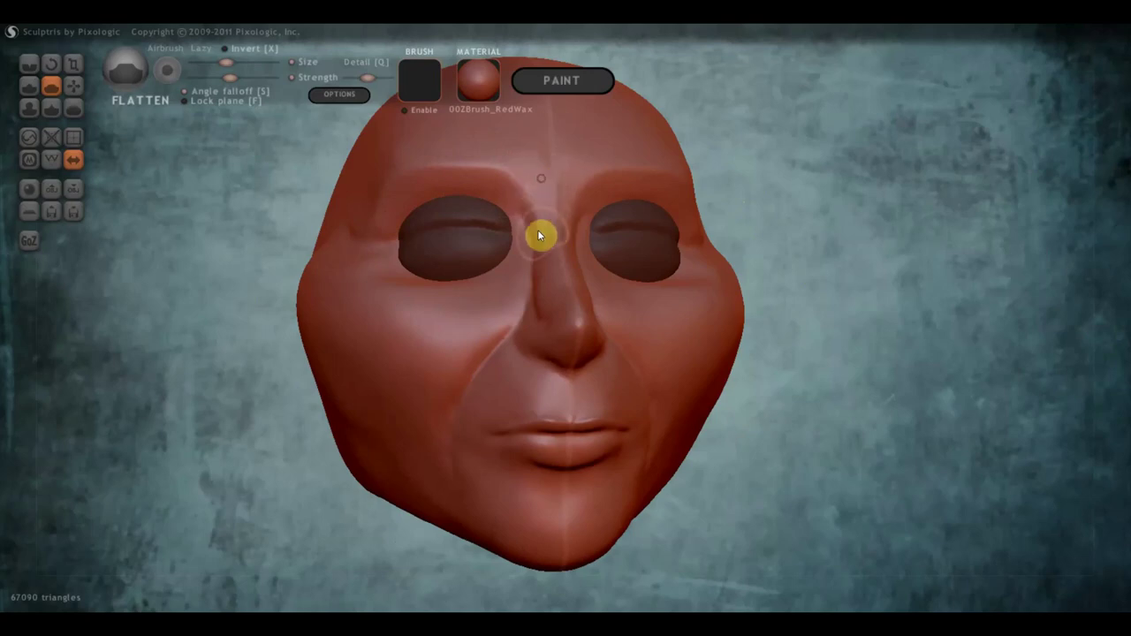
# - Flatten the bridge and surface of the nose
pyautogui.moveTo(577, 262); pyautogui.dragTo(546, 279, button='right')
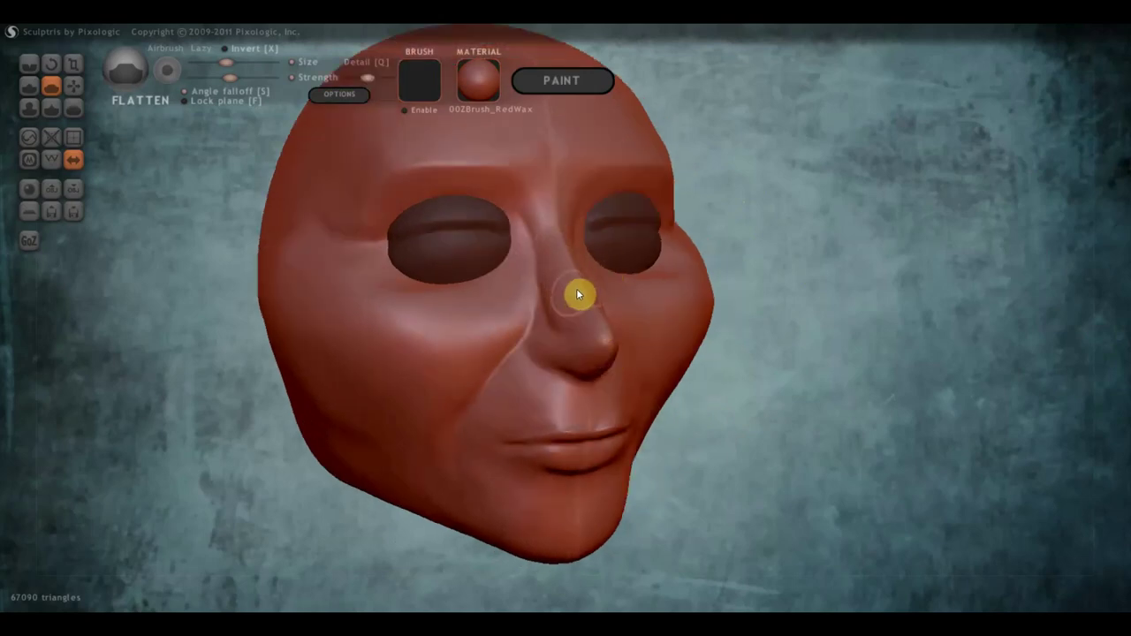
pyautogui.moveTo(577, 286); pyautogui.dragTo(610, 340)
pyautogui.moveTo(607, 340); pyautogui.dragTo(667, 271, button='right')
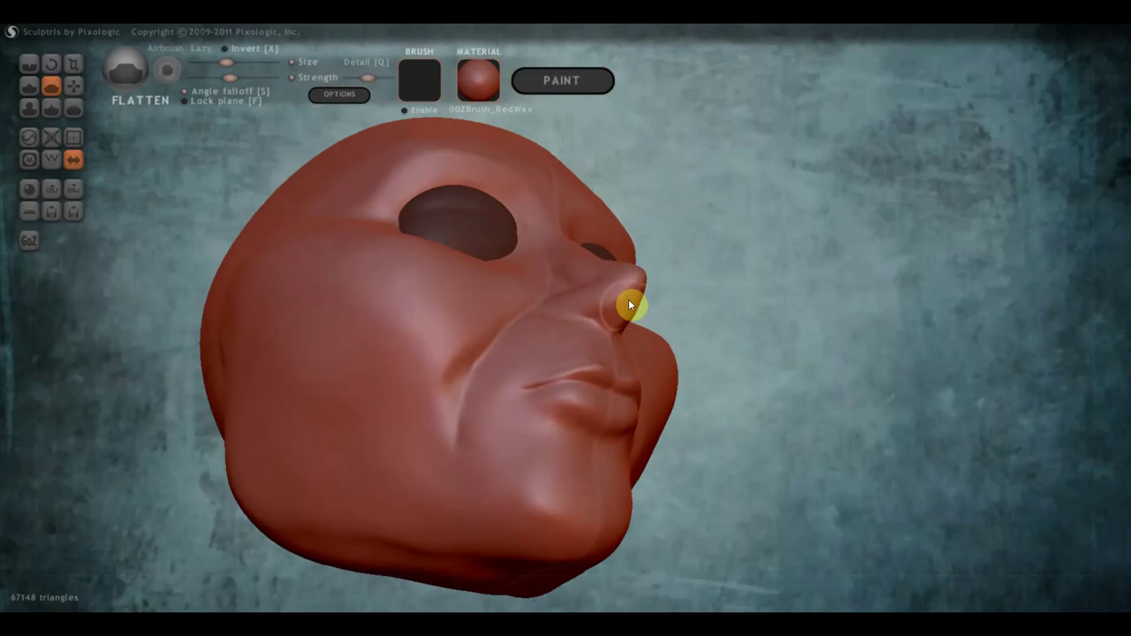
pyautogui.moveTo(630, 304); pyautogui.dragTo(621, 321)
pyautogui.moveTo(610, 322)
pyautogui.mouseDown(button='right')
pyautogui.moveTo(646, 366)
pyautogui.moveTo(542, 334)
pyautogui.mouseUp(button='right')
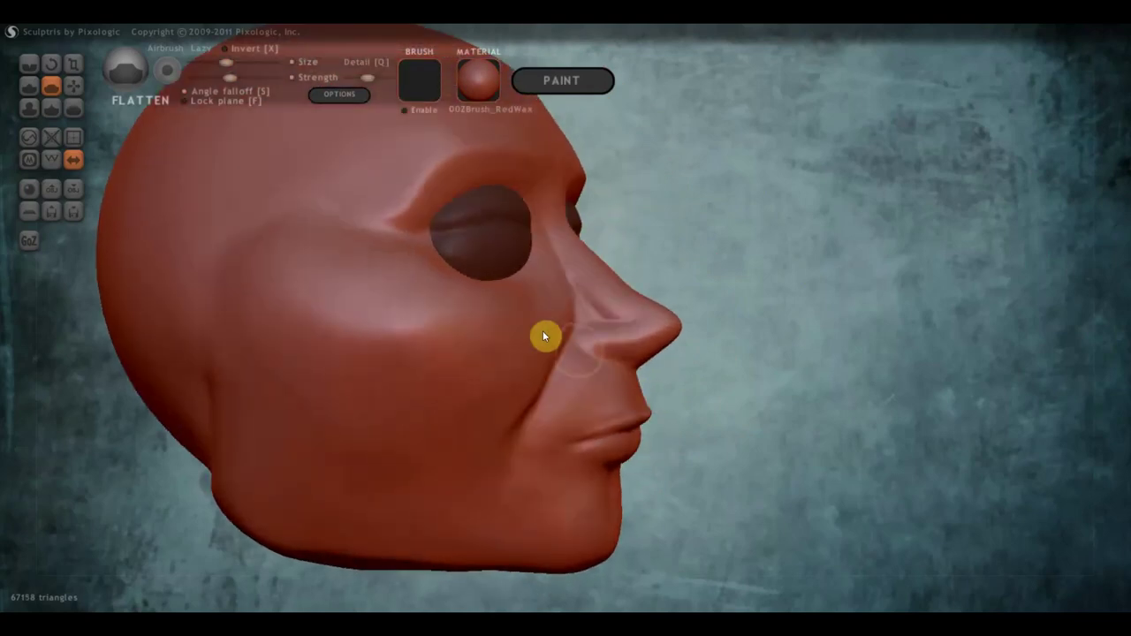
# - Add a little volume beside the nose with the Draw brush
pyautogui.click(29, 86)
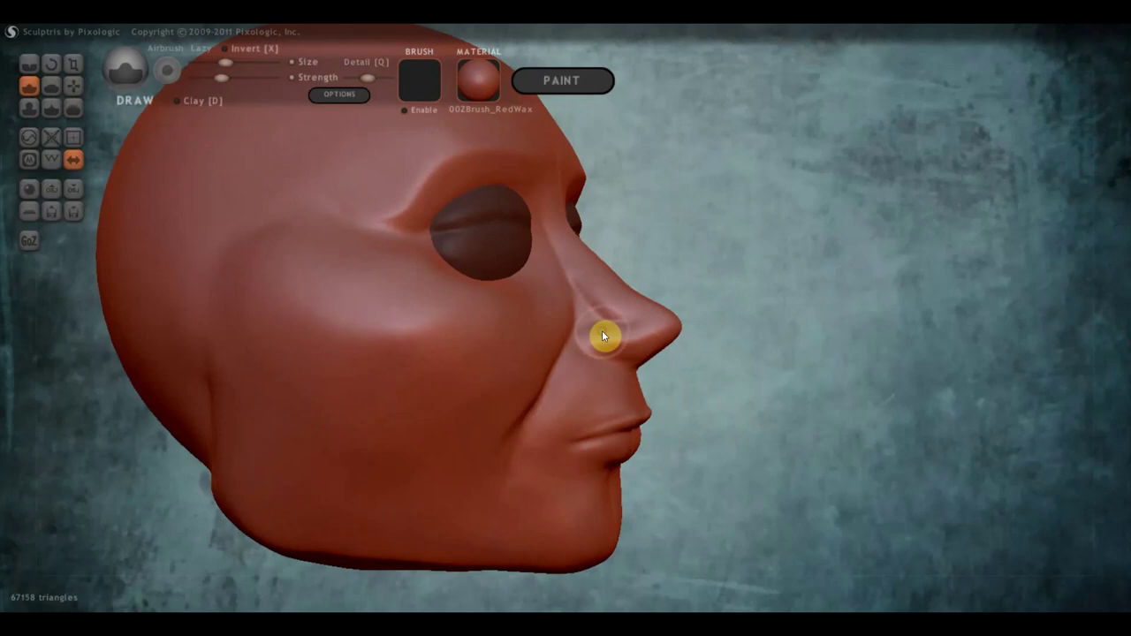
pyautogui.moveTo(667, 353)
pyautogui.mouseDown(button='right')
pyautogui.moveTo(425, 356)
pyautogui.moveTo(579, 343)
pyautogui.mouseUp(button='right')
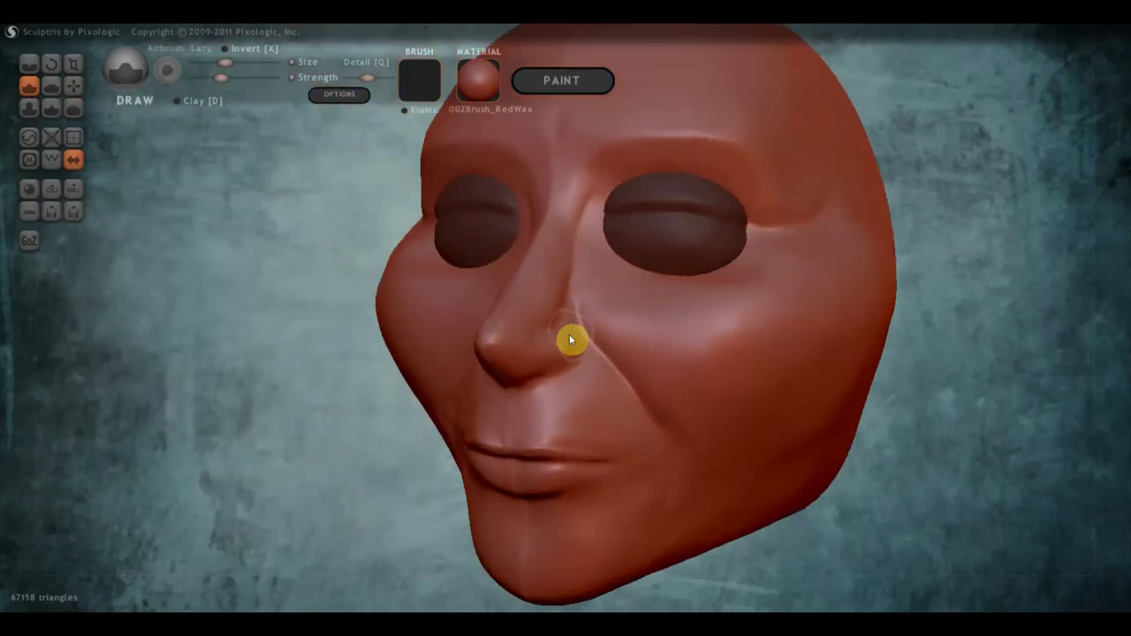
pyautogui.moveTo(566, 342); pyautogui.dragTo(556, 353)
pyautogui.moveTo(561, 352); pyautogui.dragTo(451, 367, button='right')
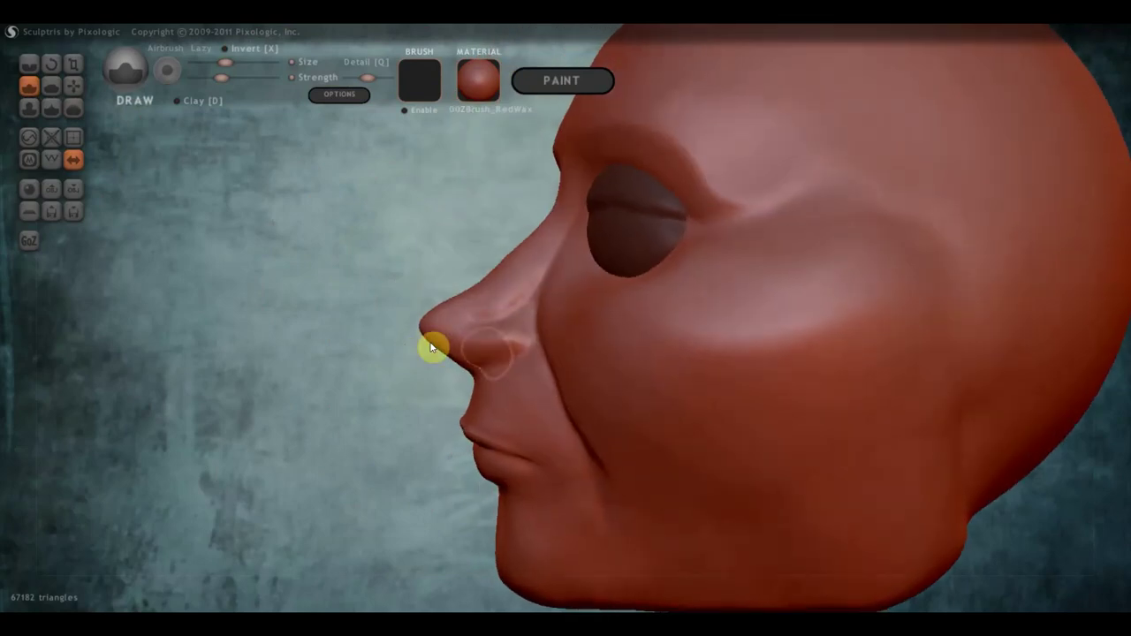
# - Carve creases beside the nose and under the nostril base, redoing one stroke
pyautogui.click(29, 63)
pyautogui.moveTo(232, 238); pyautogui.dragTo(479, 350)
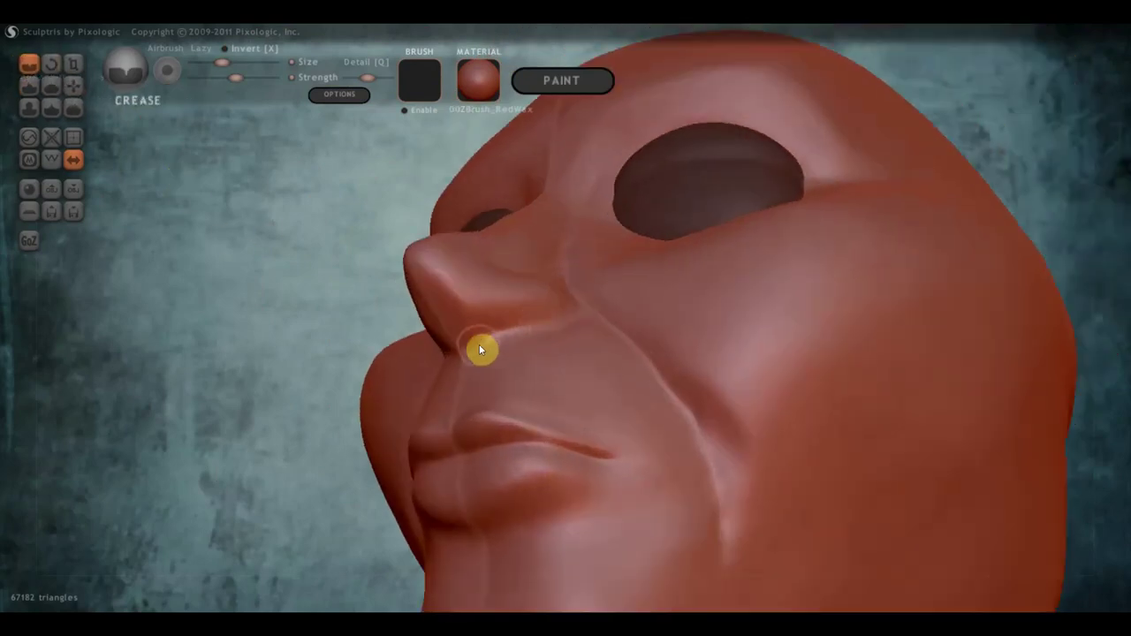
pyautogui.moveTo(478, 339)
pyautogui.mouseDown()
pyautogui.moveTo(454, 348)
pyautogui.moveTo(482, 346)
pyautogui.mouseUp()
pyautogui.hotkey('ctrl', 'z')
pyautogui.moveTo(481, 340)
pyautogui.mouseDown()
pyautogui.moveTo(450, 354)
pyautogui.moveTo(498, 351)
pyautogui.mouseUp()
pyautogui.moveTo(498, 350); pyautogui.dragTo(566, 357, button='right')
pyautogui.moveTo(579, 308)
pyautogui.mouseDown()
pyautogui.moveTo(575, 330)
pyautogui.moveTo(494, 359)
pyautogui.mouseUp()
# - Refine the lower lip with a subtle crease stroke from the left profile
pyautogui.moveTo(597, 335); pyautogui.dragTo(577, 404, button='right')
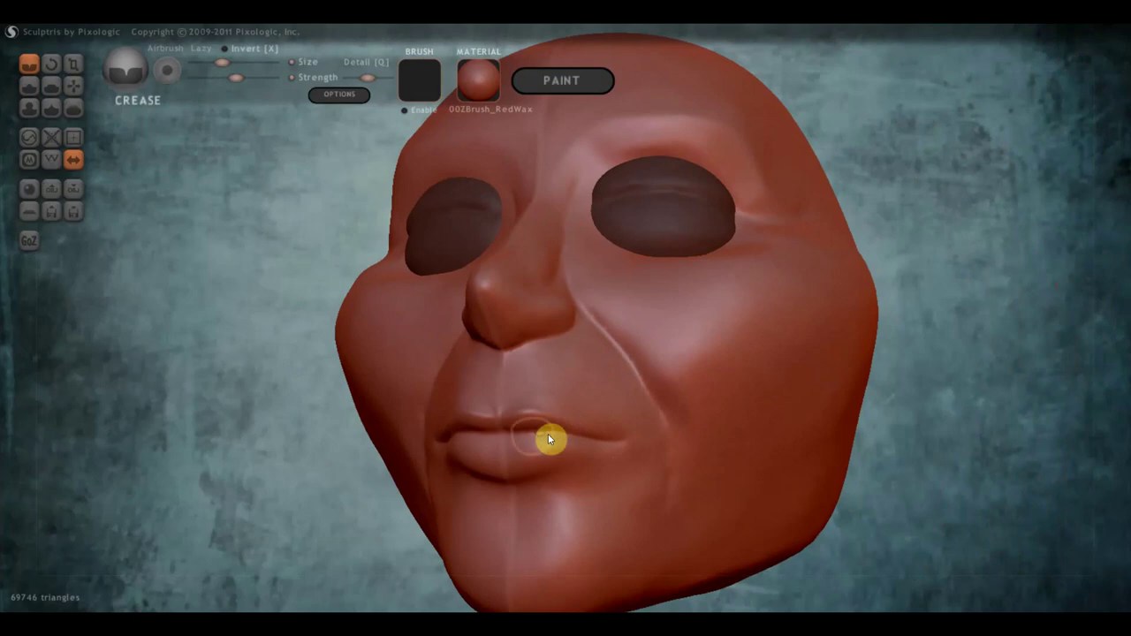
pyautogui.moveTo(626, 450)
pyautogui.mouseDown(button='right')
pyautogui.moveTo(462, 454)
pyautogui.moveTo(538, 449)
pyautogui.moveTo(518, 453)
pyautogui.mouseUp(button='right')
pyautogui.scroll(-3, 486, 449)
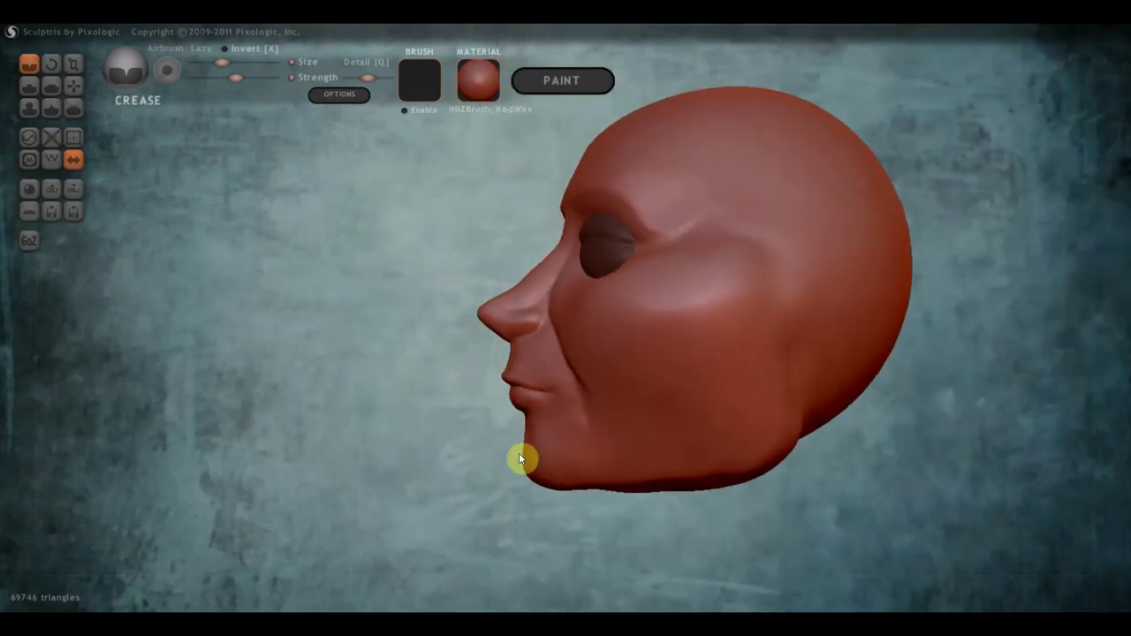
pyautogui.moveTo(529, 414)
pyautogui.mouseDown()
pyautogui.moveTo(529, 425)
pyautogui.moveTo(539, 418)
pyautogui.mouseUp()
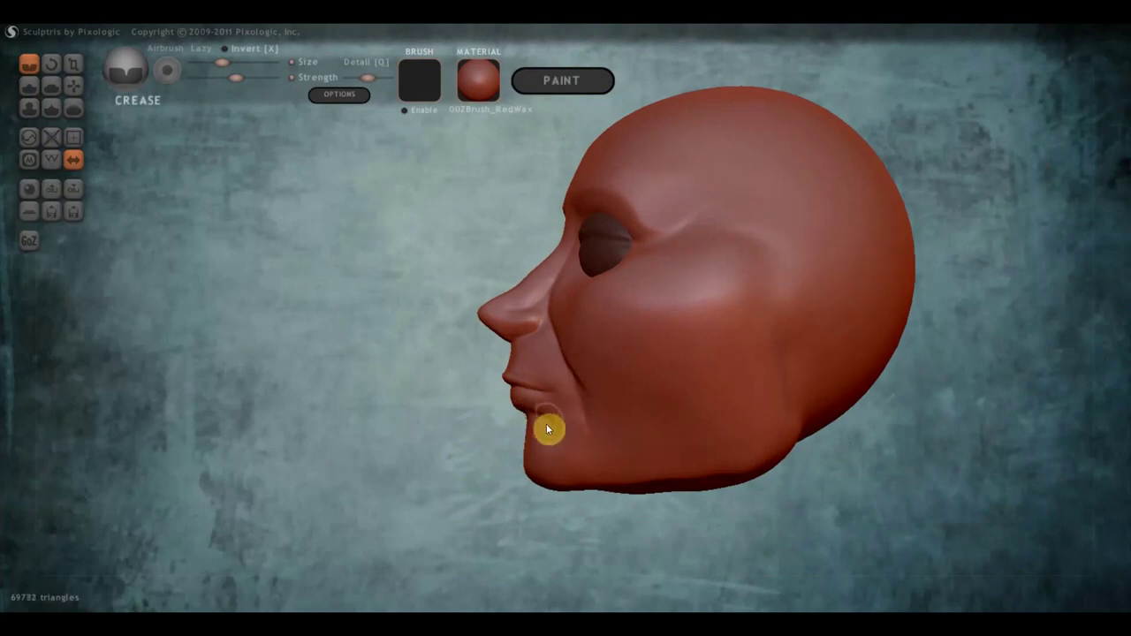
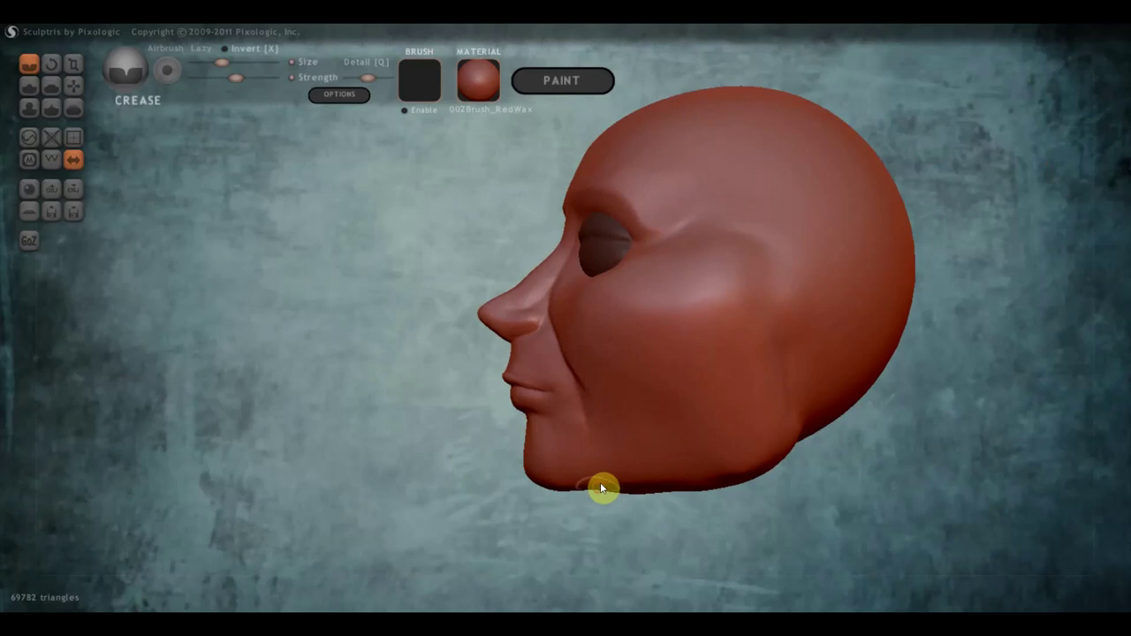
# - With the Grab brush, pull the lower back of the head outward and nudge the jaw
pyautogui.scroll(-3, 619, 477)
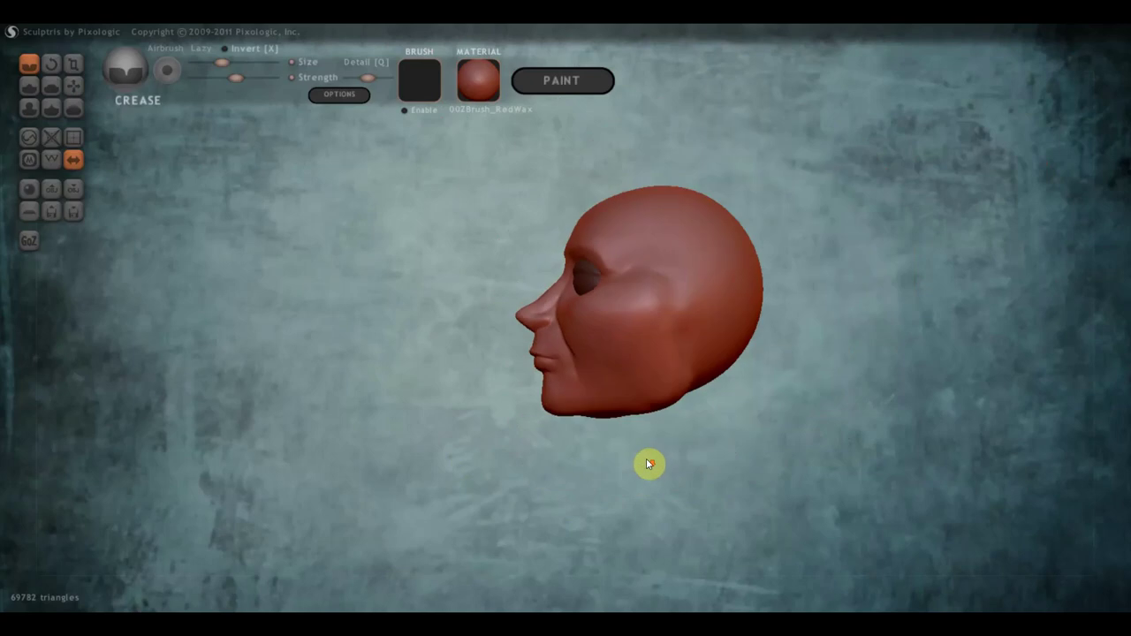
pyautogui.click(74, 86)
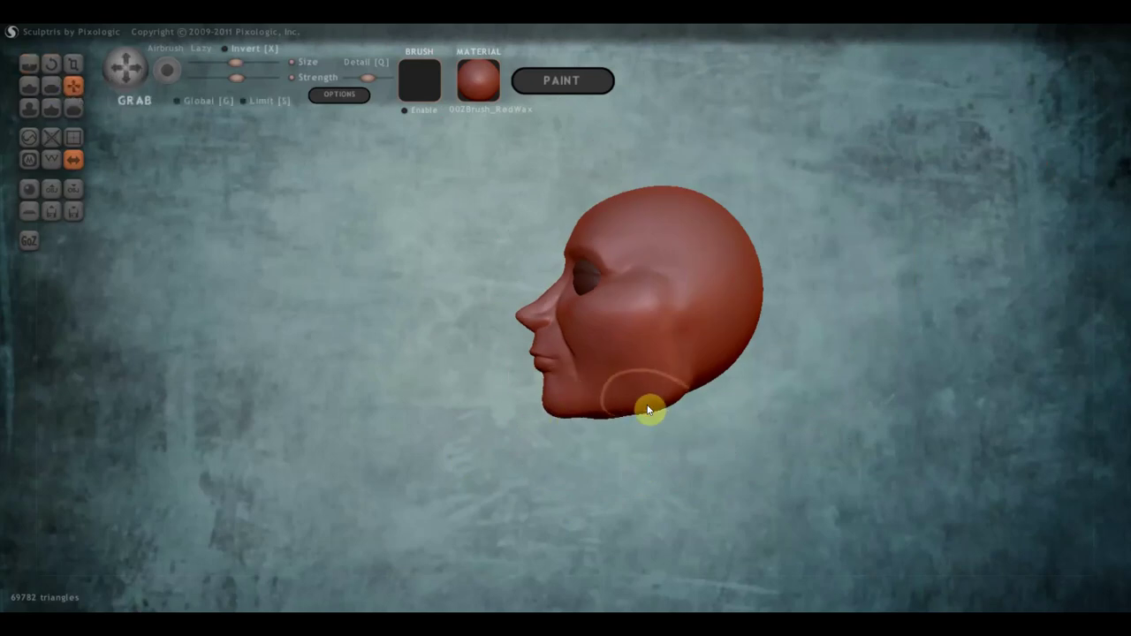
pyautogui.moveTo(674, 392); pyautogui.dragTo(533, 406, button='right')
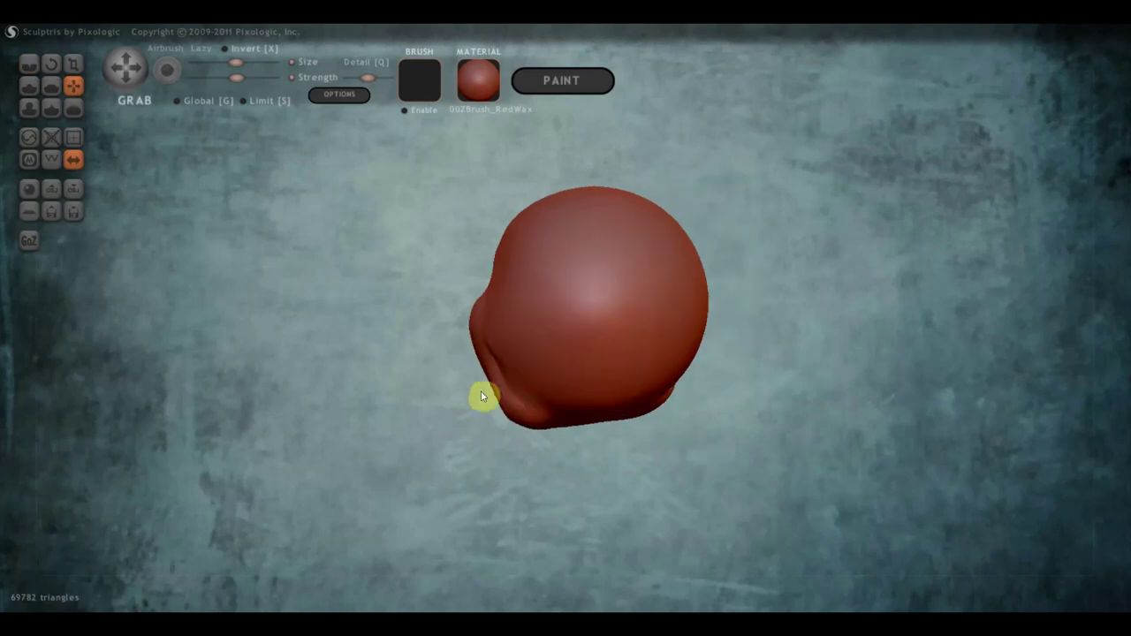
pyautogui.moveTo(532, 406)
pyautogui.mouseDown()
pyautogui.moveTo(490, 378)
pyautogui.moveTo(497, 321)
pyautogui.mouseUp()
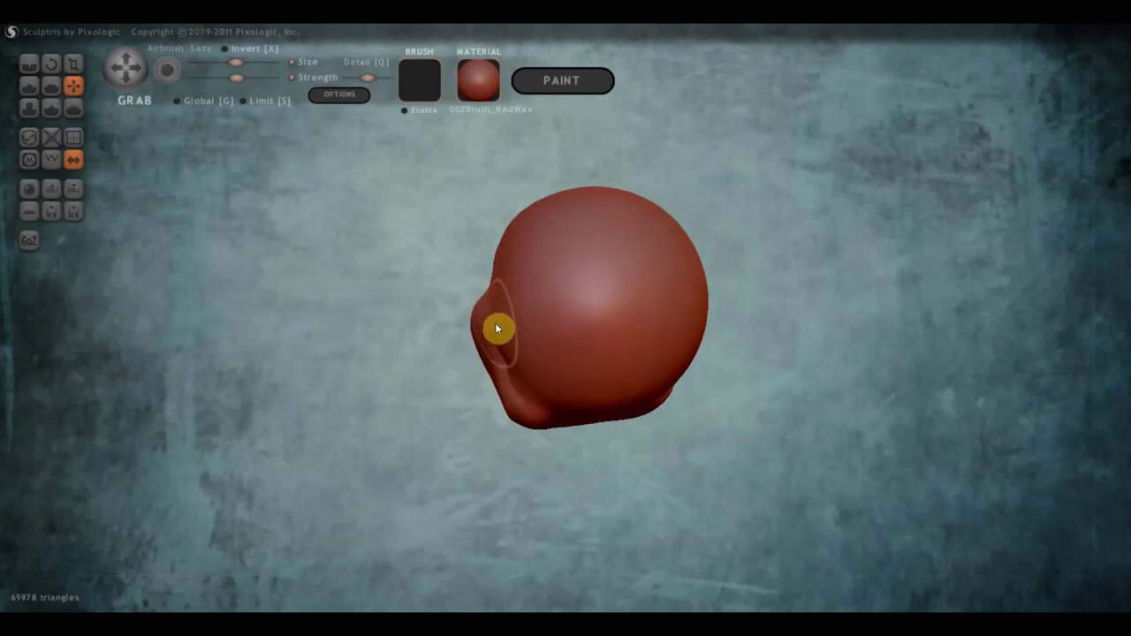
pyautogui.moveTo(496, 322)
pyautogui.mouseDown(button='right')
pyautogui.moveTo(789, 339)
pyautogui.moveTo(840, 330)
pyautogui.mouseUp(button='right')
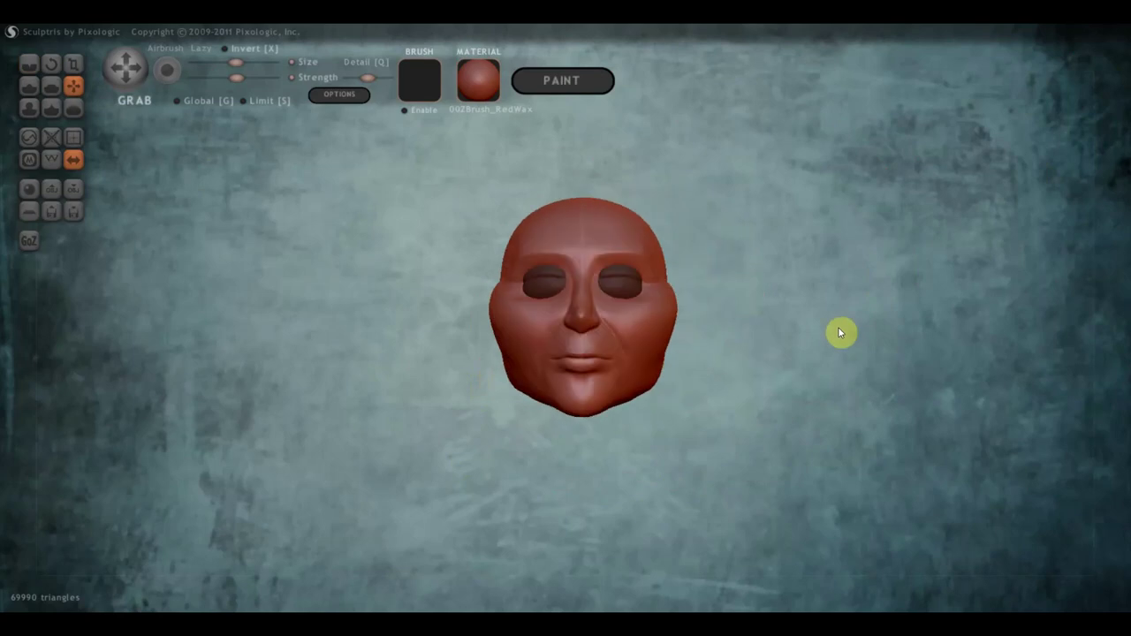
# - Inspect the head from side, front and rear three-quarter views, with the Draw brush selected
pyautogui.scroll(3, 651, 366)
pyautogui.scroll(1, 658, 369)
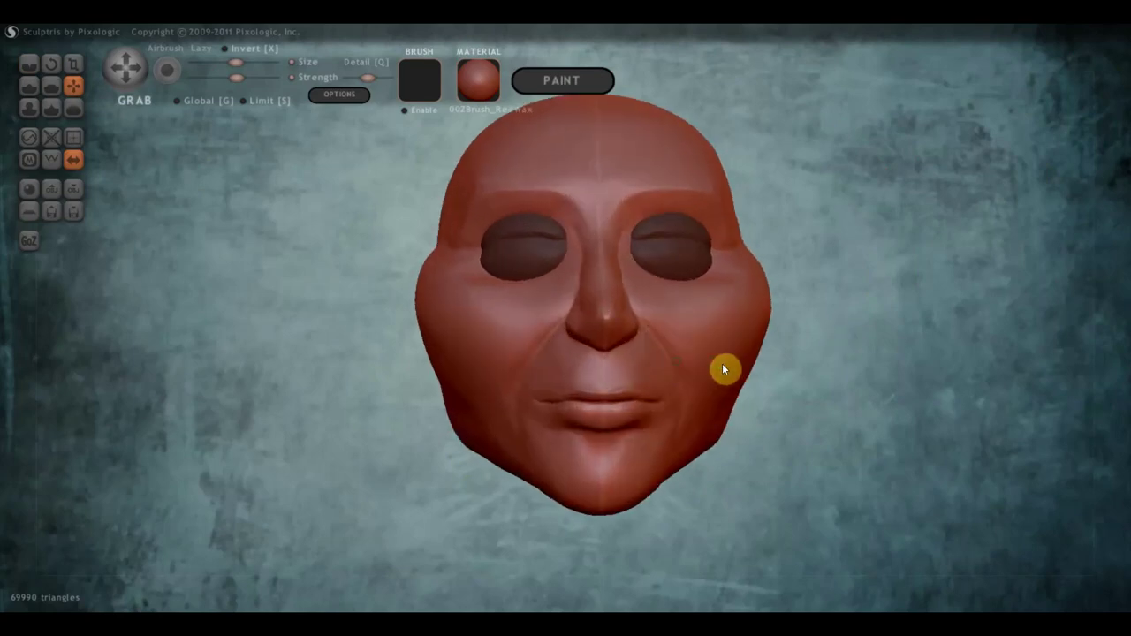
pyautogui.moveTo(660, 374); pyautogui.dragTo(850, 379, button='right')
pyautogui.scroll(1, 554, 280)
pyautogui.scroll(1, 562, 273)
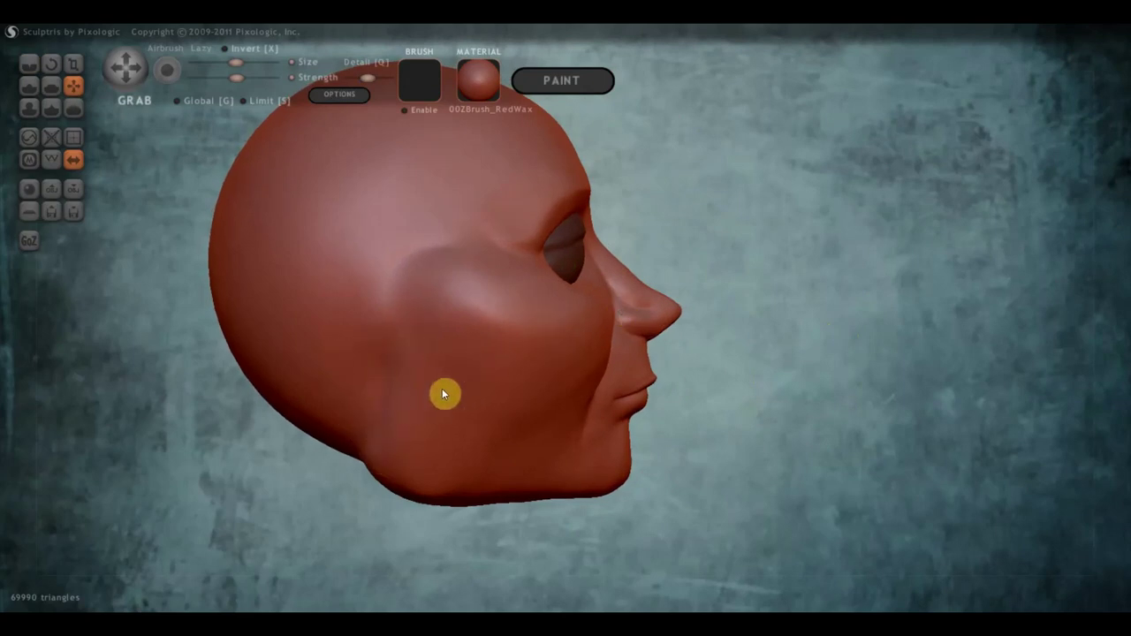
pyautogui.moveTo(442, 388); pyautogui.dragTo(220, 367, button='right')
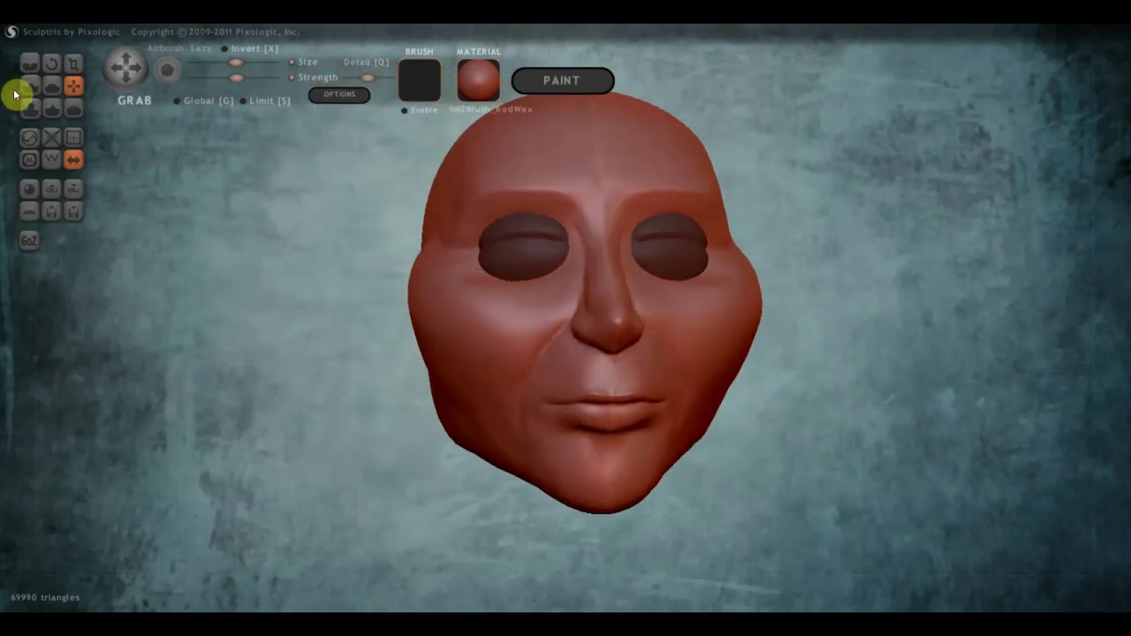
pyautogui.click(30, 86)
pyautogui.scroll(-3, 292, 272)
pyautogui.moveTo(428, 330)
pyautogui.mouseDown()
pyautogui.moveTo(631, 346)
pyautogui.moveTo(585, 328)
pyautogui.moveTo(606, 311)
pyautogui.mouseUp()
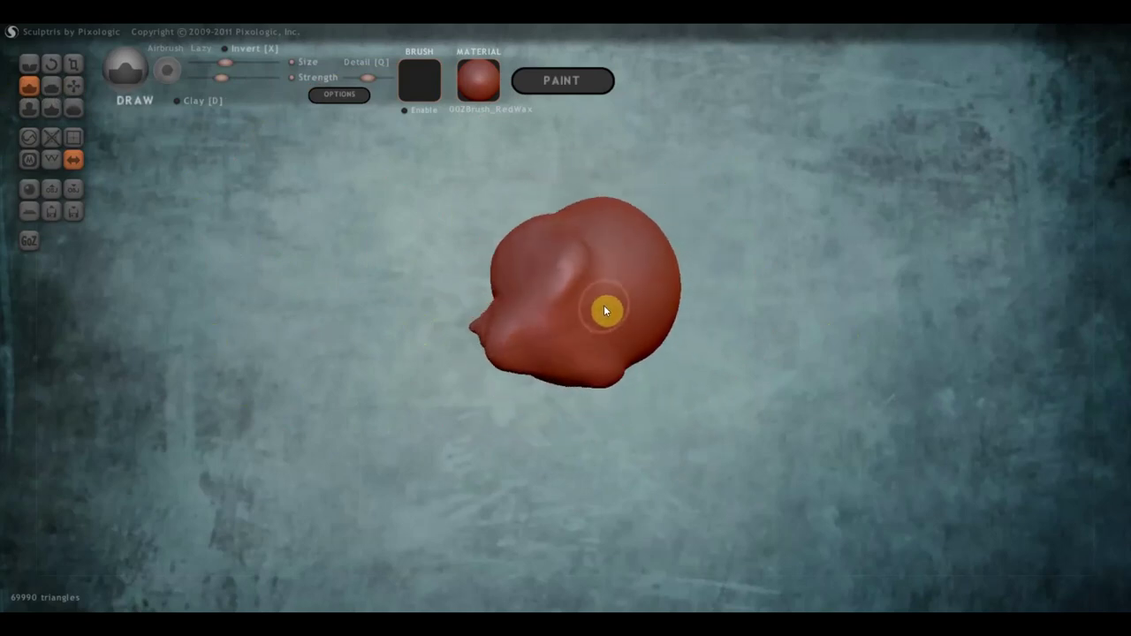
# - Build up an elongated bump near the ear with the Draw brush
pyautogui.scroll(-2, 592, 314)
pyautogui.moveTo(606, 316)
pyautogui.mouseDown()
pyautogui.moveTo(606, 333)
pyautogui.moveTo(589, 308)
pyautogui.moveTo(609, 336)
pyautogui.moveTo(606, 310)
pyautogui.moveTo(603, 336)
pyautogui.moveTo(630, 328)
pyautogui.mouseUp()
pyautogui.moveTo(631, 328)
pyautogui.mouseDown(button='right')
pyautogui.moveTo(729, 409)
pyautogui.moveTo(851, 412)
pyautogui.moveTo(798, 419)
pyautogui.mouseUp(button='right')
# - With Grab (G), pull the underside of the chin down into a neck
pyautogui.press('g')
pyautogui.moveTo(164, 141)
pyautogui.mouseDown(button='right')
pyautogui.moveTo(518, 348)
pyautogui.moveTo(331, 354)
pyautogui.moveTo(548, 447)
pyautogui.mouseUp(button='right')
pyautogui.moveTo(555, 404)
pyautogui.mouseDown()
pyautogui.moveTo(557, 473)
pyautogui.moveTo(518, 492)
pyautogui.mouseUp()
pyautogui.scroll(2, 544, 461)
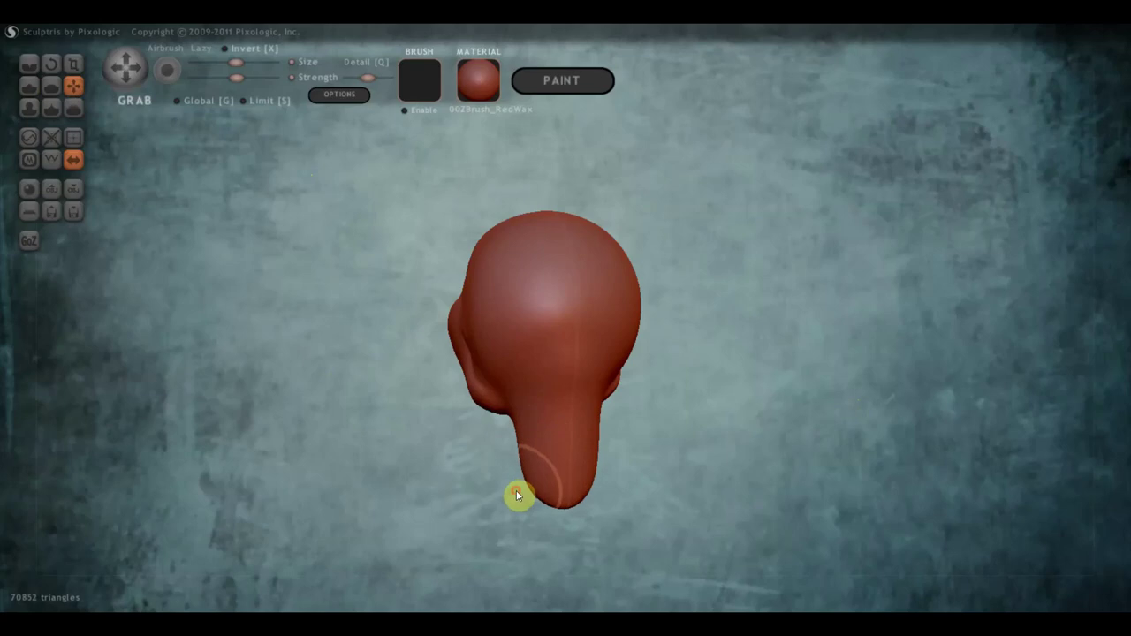
pyautogui.moveTo(541, 464)
pyautogui.mouseDown(button='right')
pyautogui.moveTo(667, 465)
pyautogui.moveTo(622, 486)
pyautogui.mouseUp(button='right')
pyautogui.scroll(1, 610, 482)
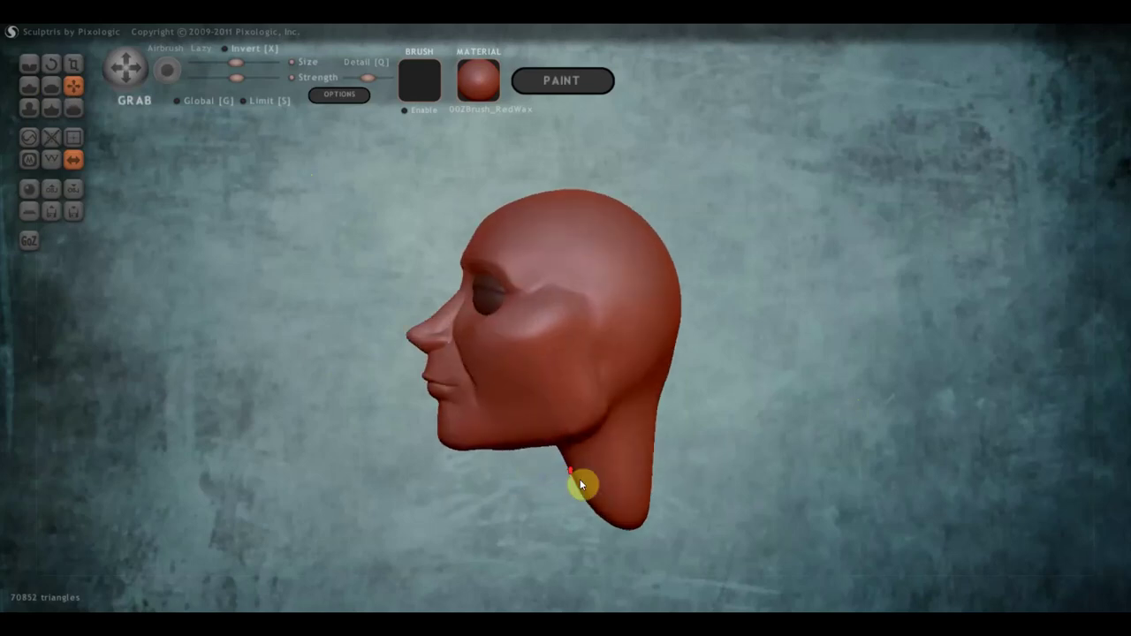
pyautogui.moveTo(592, 488)
pyautogui.mouseDown()
pyautogui.moveTo(571, 515)
pyautogui.moveTo(678, 512)
pyautogui.mouseUp()
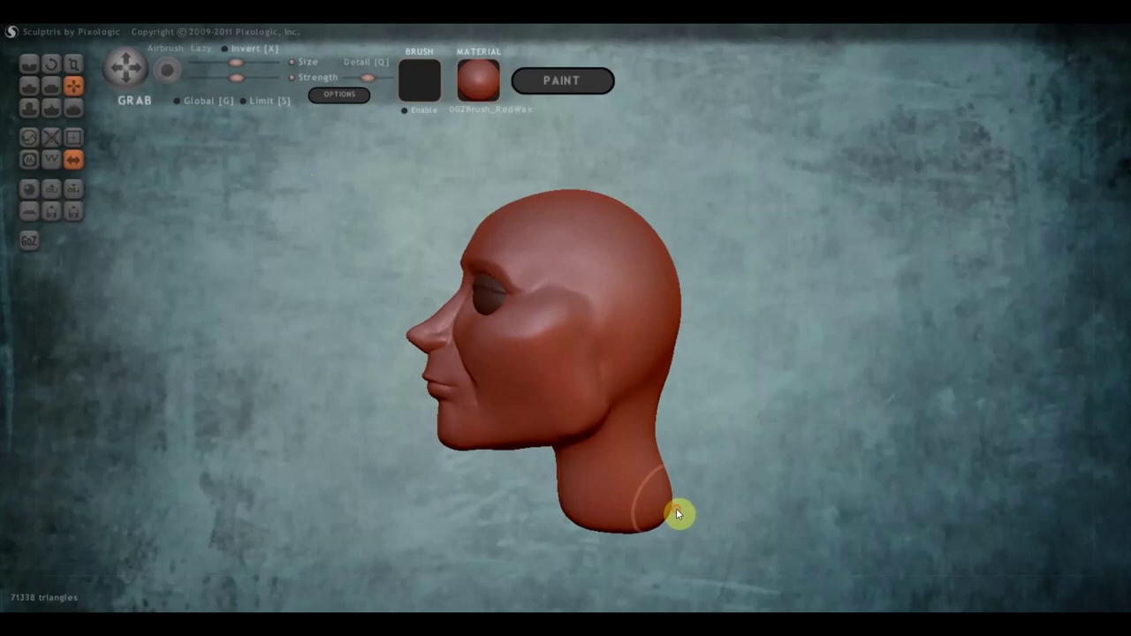
pyautogui.moveTo(596, 497); pyautogui.dragTo(578, 522)
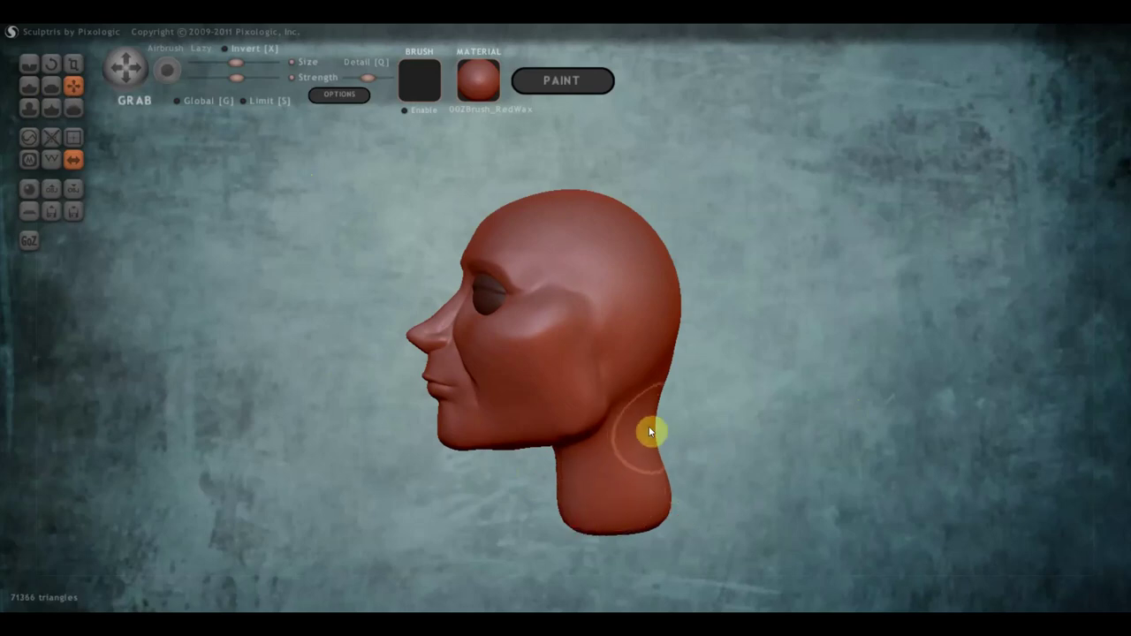
# - Pull the jaw contour down, widen the neck on both sides and reshape its back
pyautogui.scroll(-2, 663, 364)
pyautogui.moveTo(663, 364)
pyautogui.mouseDown()
pyautogui.moveTo(641, 364)
pyautogui.moveTo(642, 403)
pyautogui.moveTo(649, 336)
pyautogui.mouseUp()
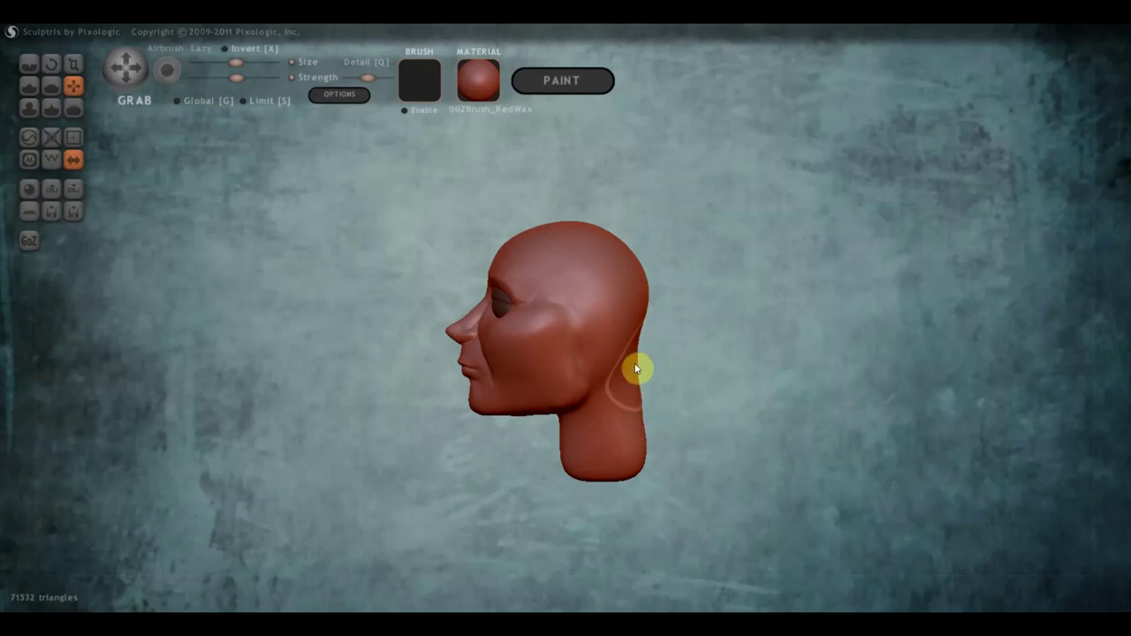
pyautogui.moveTo(578, 447)
pyautogui.mouseDown(button='right')
pyautogui.moveTo(547, 404)
pyautogui.moveTo(545, 454)
pyautogui.mouseUp(button='right')
pyautogui.moveTo(552, 439)
pyautogui.mouseDown()
pyautogui.moveTo(537, 460)
pyautogui.moveTo(507, 439)
pyautogui.mouseUp()
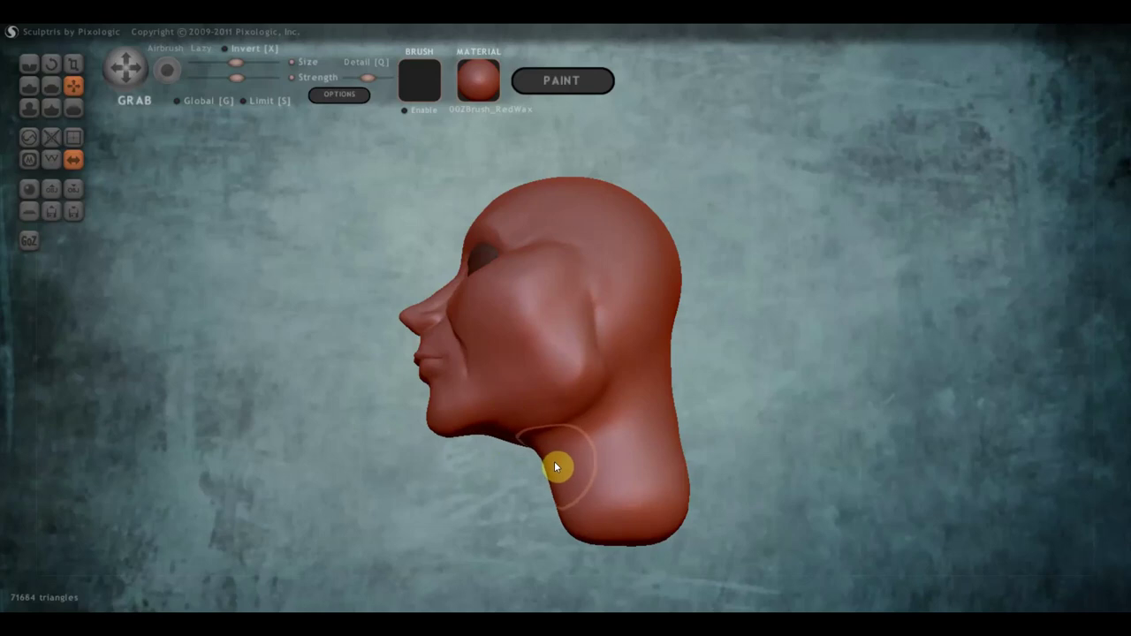
pyautogui.moveTo(584, 465)
pyautogui.mouseDown(button='right')
pyautogui.moveTo(673, 509)
pyautogui.moveTo(775, 501)
pyautogui.moveTo(752, 492)
pyautogui.mouseUp(button='right')
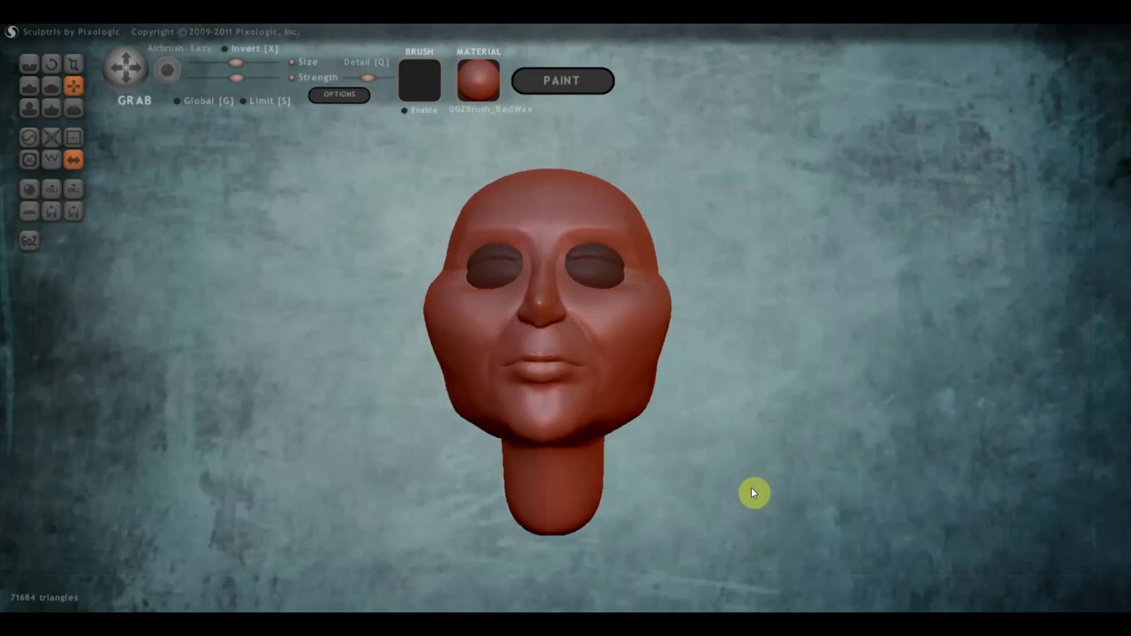
pyautogui.moveTo(599, 488); pyautogui.dragTo(651, 512)
pyautogui.moveTo(509, 484)
pyautogui.mouseDown(button='right')
pyautogui.moveTo(613, 492)
pyautogui.moveTo(553, 456)
pyautogui.moveTo(692, 487)
pyautogui.moveTo(626, 449)
pyautogui.mouseUp(button='right')
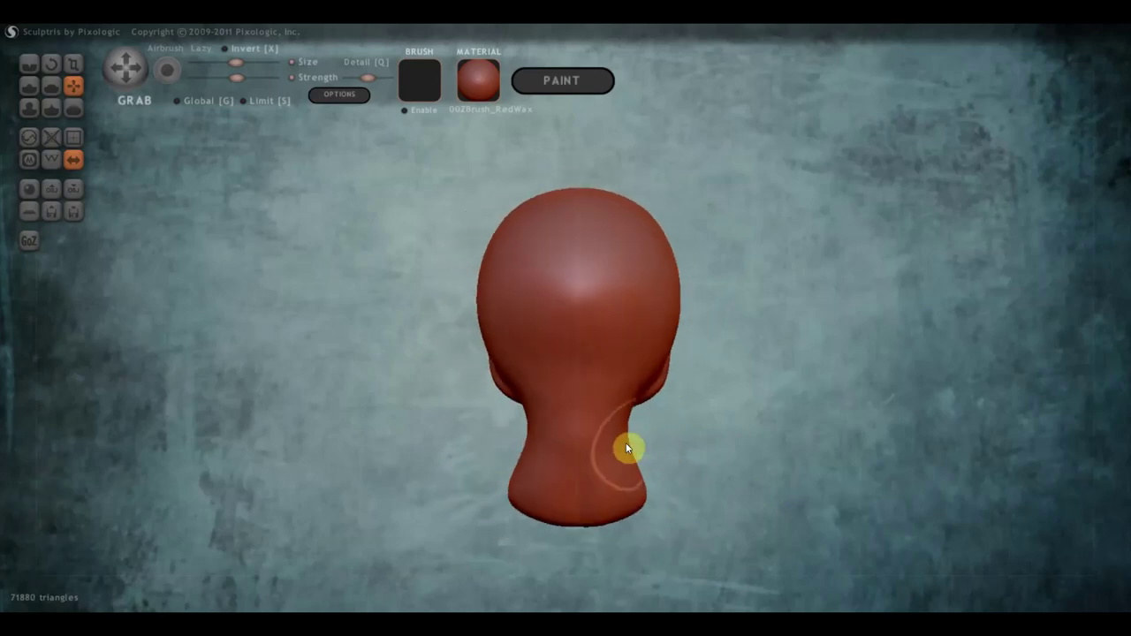
pyautogui.moveTo(627, 433); pyautogui.dragTo(636, 437)
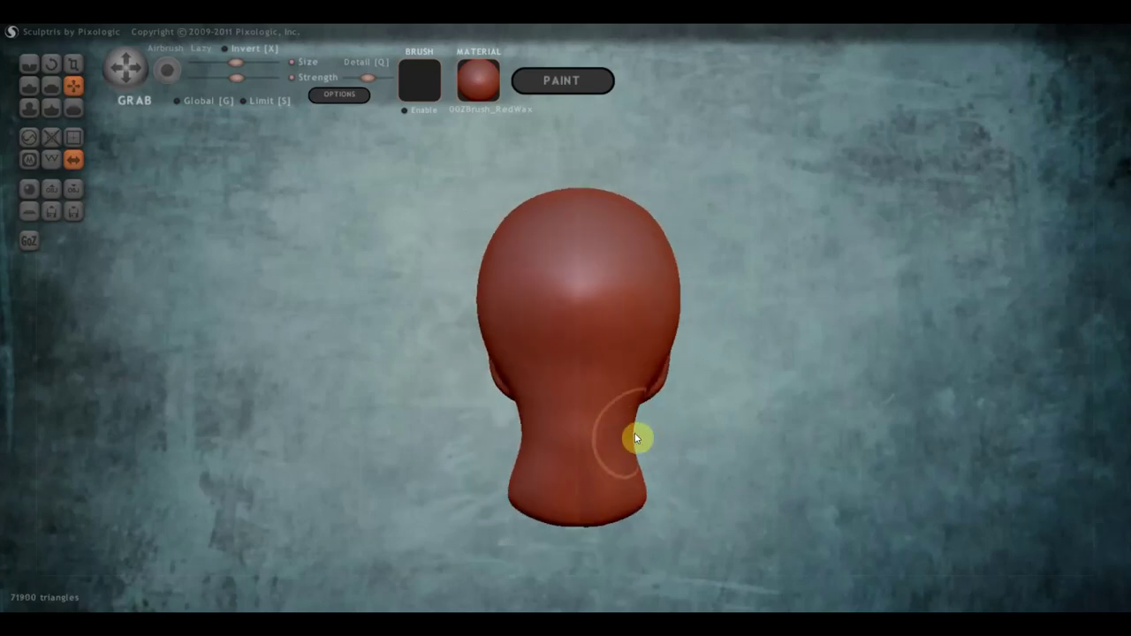
pyautogui.scroll(-3, 539, 367)
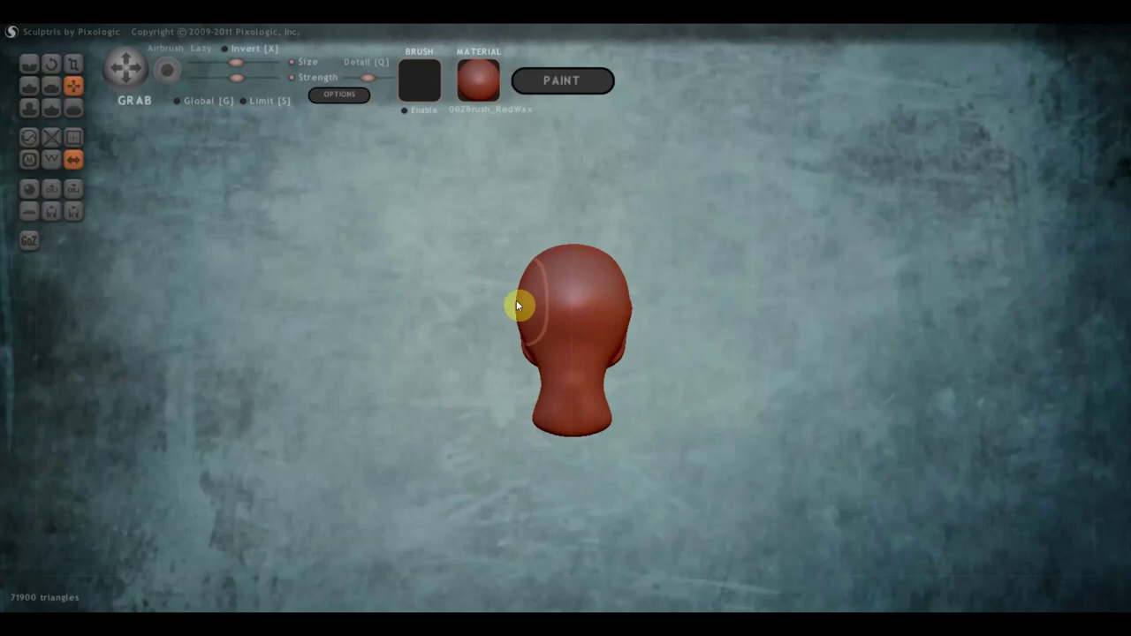
pyautogui.moveTo(516, 300); pyautogui.dragTo(523, 309, button='right')
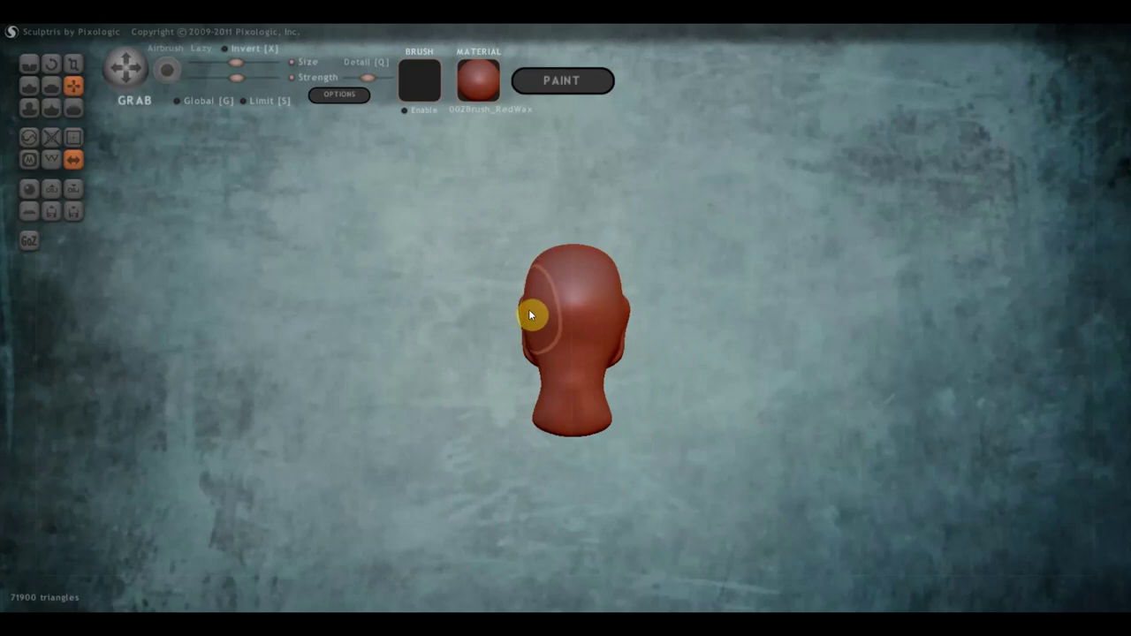
pyautogui.scroll(2, 535, 349)
pyautogui.scroll(2, 533, 354)
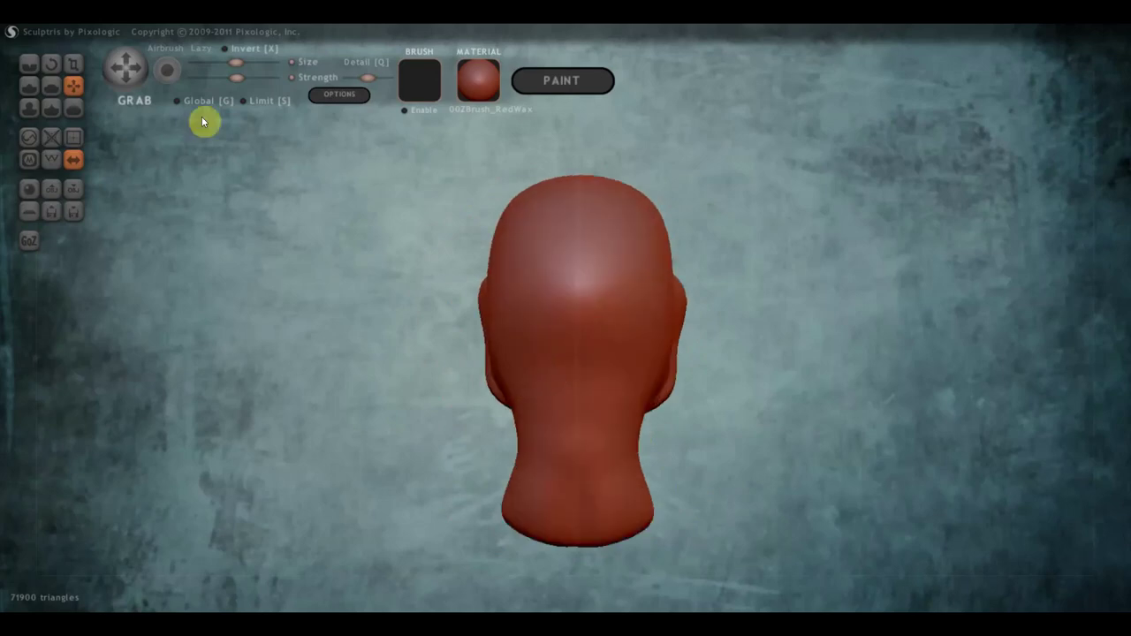
# - Carve creases on the back of the head, from cheek to ear and behind the ear
pyautogui.click(52, 64)
pyautogui.click(29, 63)
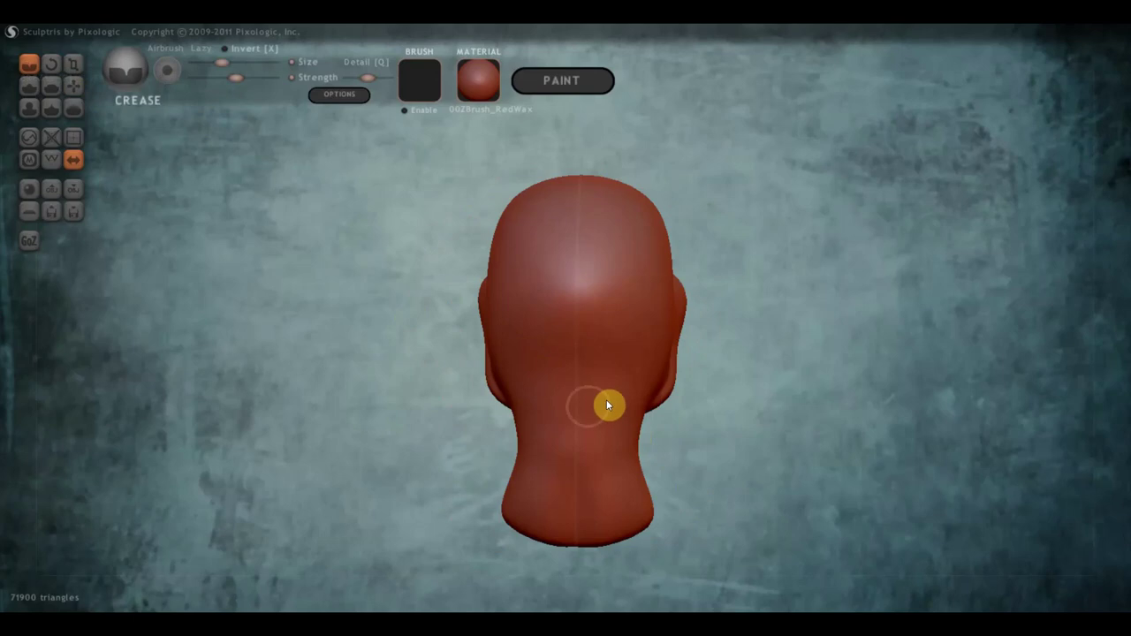
pyautogui.scroll(-2, 588, 375)
pyautogui.moveTo(576, 357); pyautogui.dragTo(584, 354)
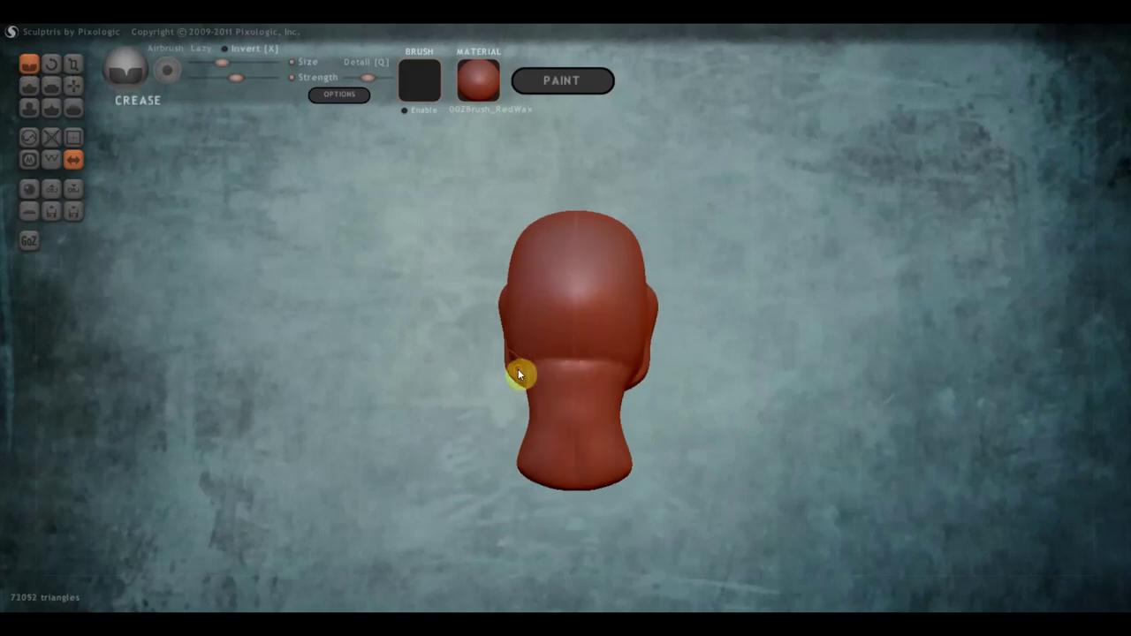
pyautogui.moveTo(518, 374)
pyautogui.mouseDown()
pyautogui.moveTo(655, 374)
pyautogui.moveTo(537, 348)
pyautogui.moveTo(580, 374)
pyautogui.moveTo(616, 357)
pyautogui.moveTo(568, 374)
pyautogui.moveTo(533, 345)
pyautogui.moveTo(568, 373)
pyautogui.mouseUp()
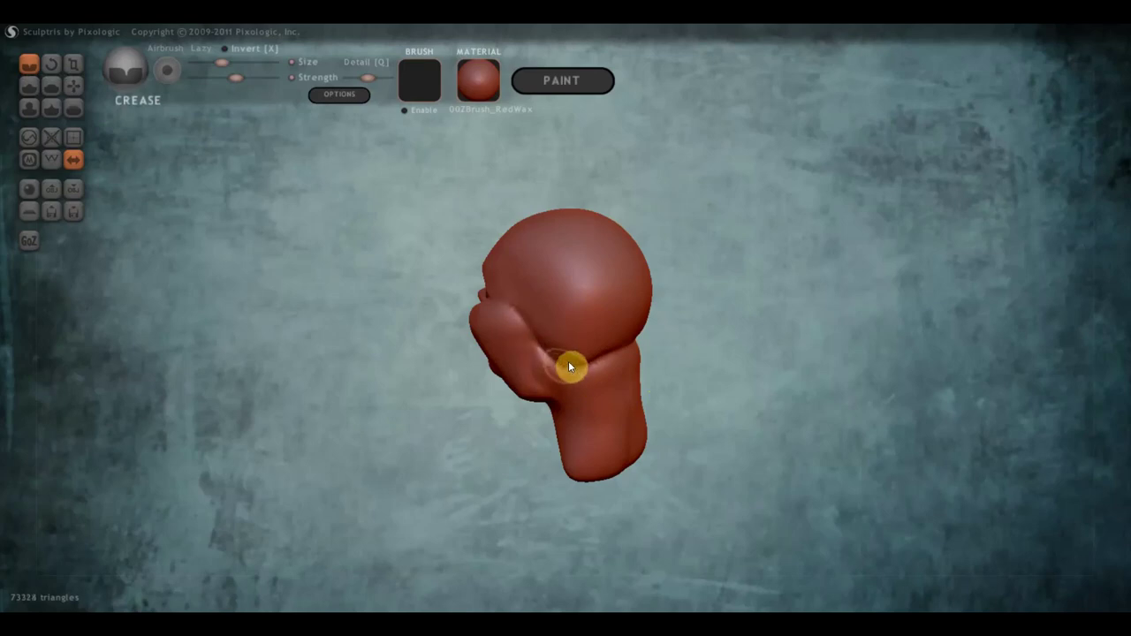
pyautogui.moveTo(568, 360); pyautogui.dragTo(562, 375, button='right')
pyautogui.moveTo(558, 359)
pyautogui.mouseDown()
pyautogui.moveTo(557, 401)
pyautogui.moveTo(568, 381)
pyautogui.mouseUp()
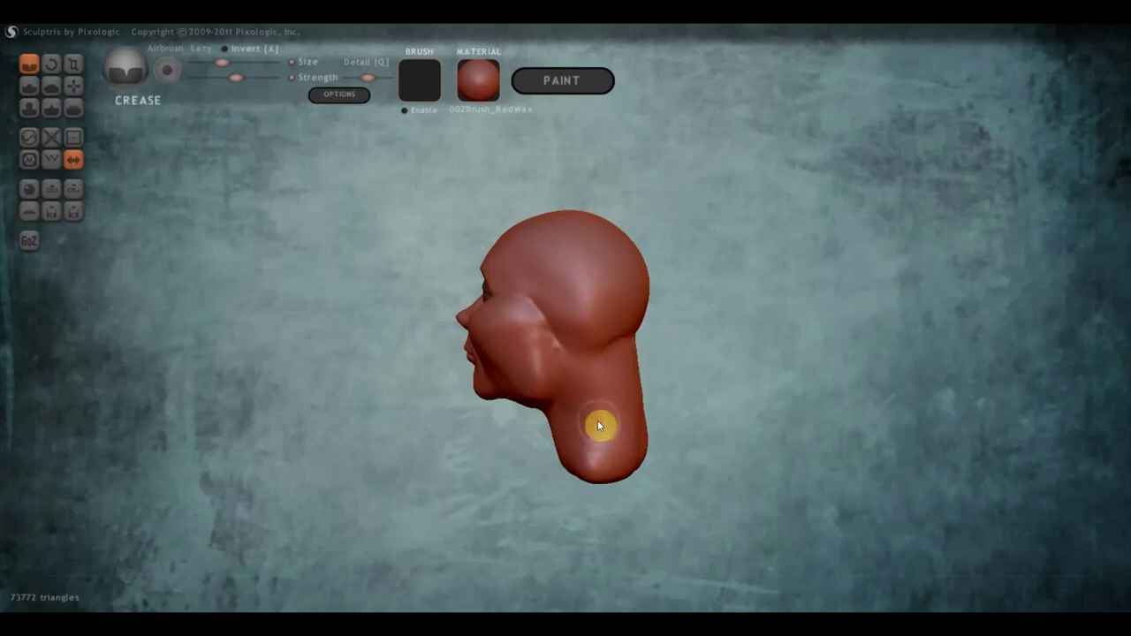
# - Flatten the neck below the ear and across the back of the neck
pyautogui.click(52, 86)
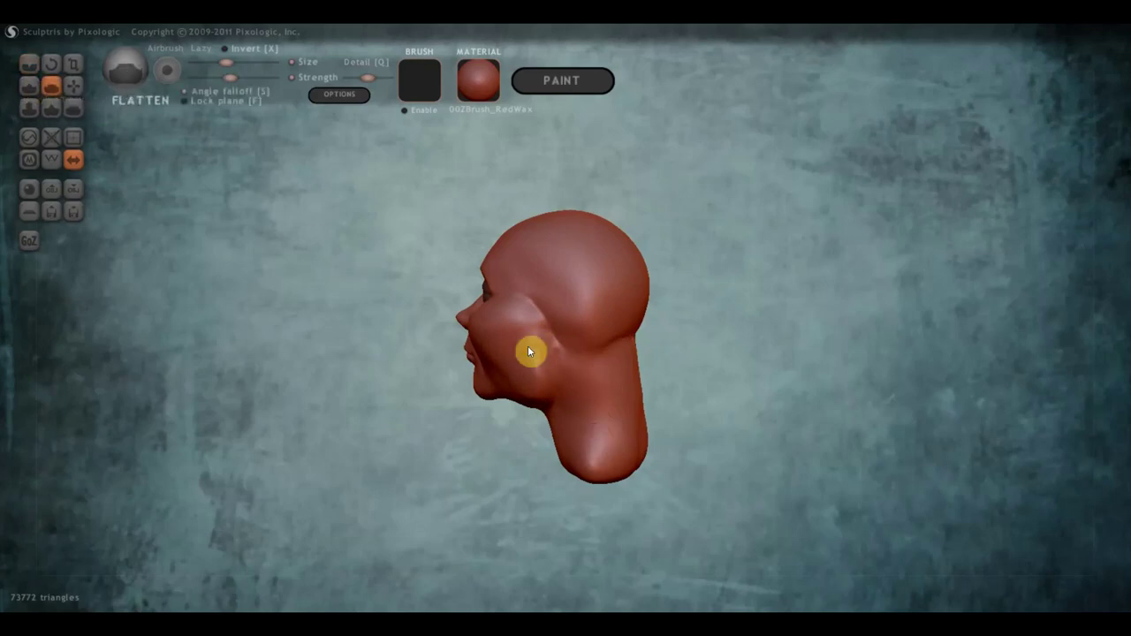
pyautogui.moveTo(588, 370)
pyautogui.mouseDown()
pyautogui.moveTo(584, 452)
pyautogui.moveTo(597, 424)
pyautogui.mouseUp()
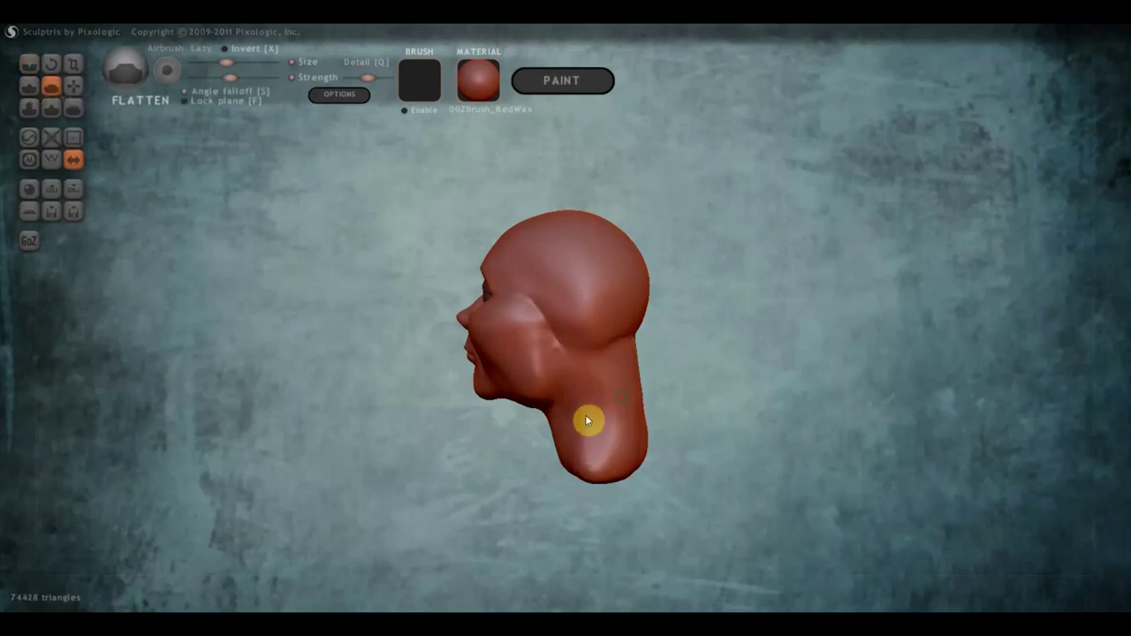
pyautogui.moveTo(585, 414); pyautogui.dragTo(542, 405, button='right')
pyautogui.moveTo(542, 405); pyautogui.dragTo(555, 443)
pyautogui.moveTo(563, 391); pyautogui.dragTo(565, 441)
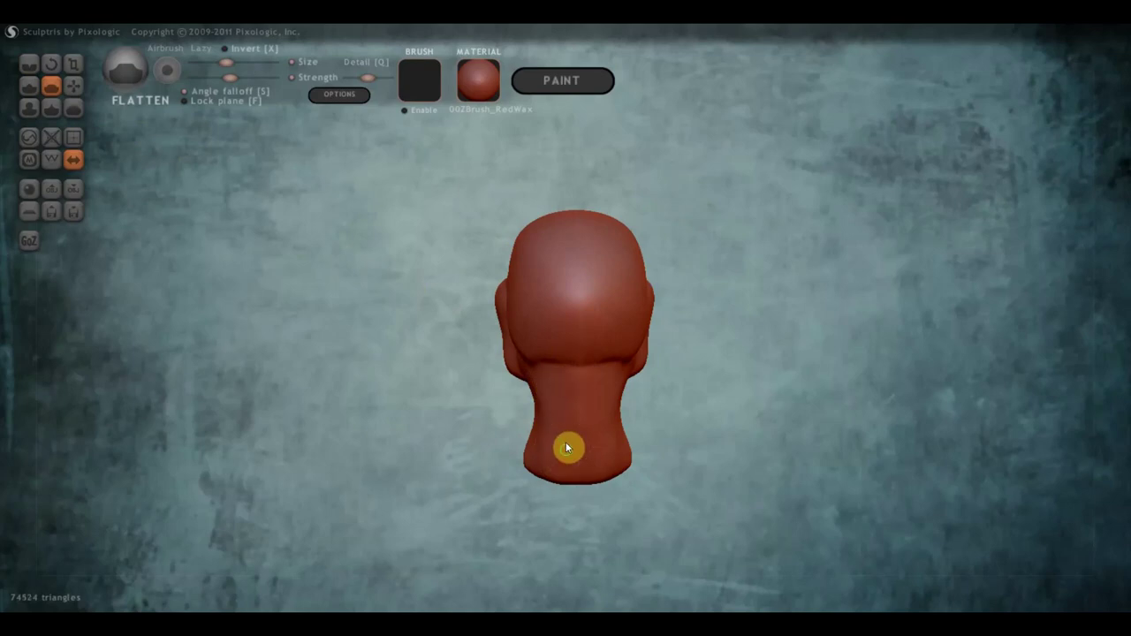
pyautogui.moveTo(566, 442)
pyautogui.mouseDown(button='right')
pyautogui.moveTo(579, 315)
pyautogui.moveTo(593, 327)
pyautogui.mouseUp(button='right')
pyautogui.moveTo(594, 326)
pyautogui.mouseDown()
pyautogui.moveTo(577, 339)
pyautogui.moveTo(560, 329)
pyautogui.moveTo(542, 345)
pyautogui.moveTo(557, 329)
pyautogui.mouseUp()
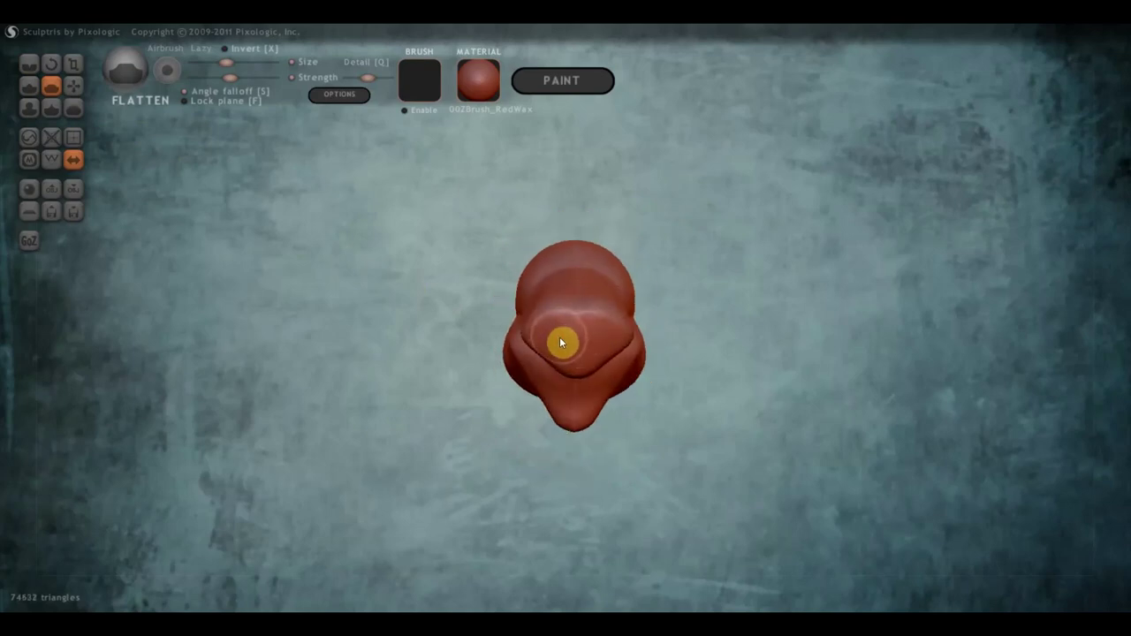
# - Flatten the side of the neck in left profile, then check front and right profile views
pyautogui.moveTo(560, 343)
pyautogui.mouseDown(button='right')
pyautogui.moveTo(697, 477)
pyautogui.moveTo(699, 422)
pyautogui.moveTo(651, 428)
pyautogui.mouseUp(button='right')
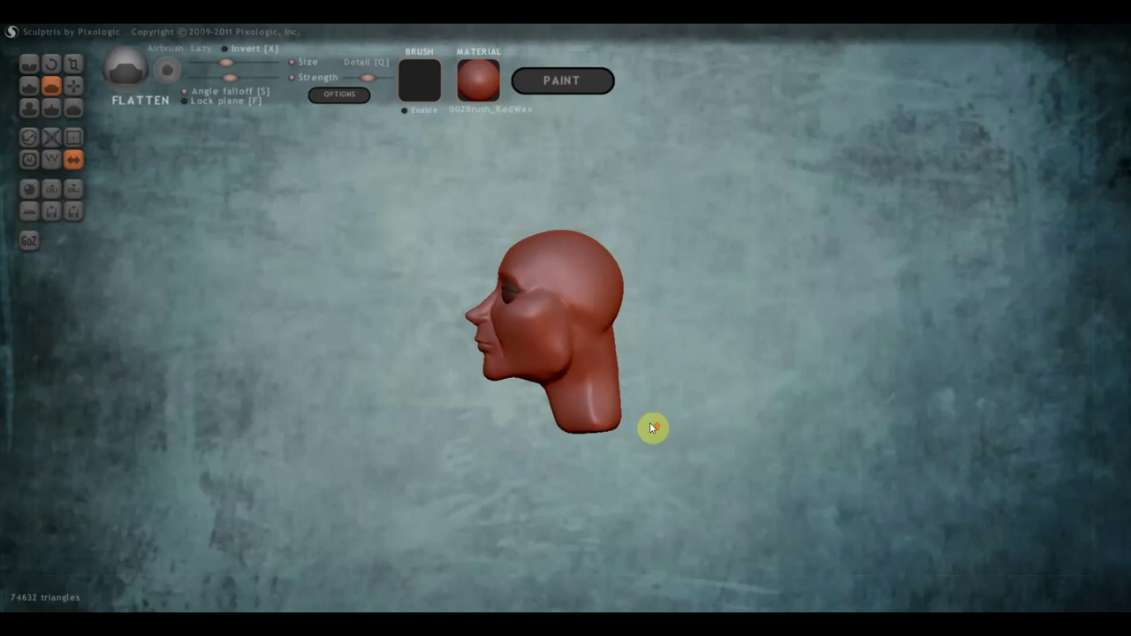
pyautogui.scroll(3, 651, 427)
pyautogui.scroll(2, 569, 468)
pyautogui.moveTo(531, 462)
pyautogui.mouseDown()
pyautogui.moveTo(600, 463)
pyautogui.moveTo(633, 495)
pyautogui.moveTo(628, 386)
pyautogui.moveTo(609, 512)
pyautogui.moveTo(594, 503)
pyautogui.moveTo(616, 470)
pyautogui.moveTo(605, 500)
pyautogui.moveTo(624, 481)
pyautogui.moveTo(593, 463)
pyautogui.moveTo(634, 377)
pyautogui.moveTo(547, 497)
pyautogui.moveTo(631, 406)
pyautogui.moveTo(554, 478)
pyautogui.moveTo(596, 504)
pyautogui.mouseUp()
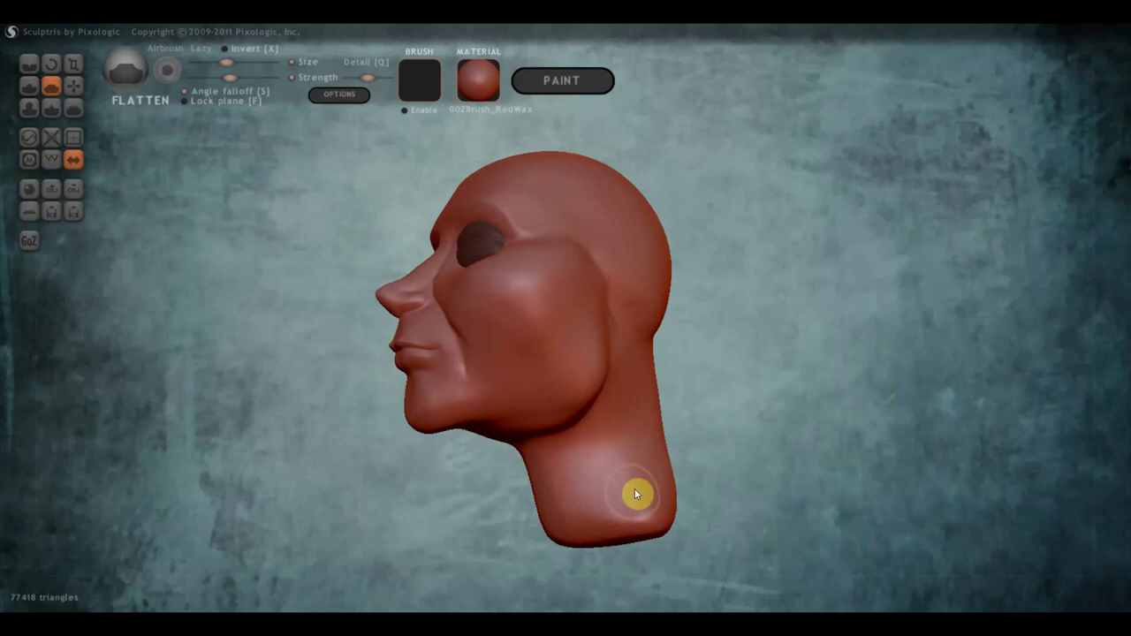
pyautogui.moveTo(646, 520); pyautogui.dragTo(759, 528, button='right')
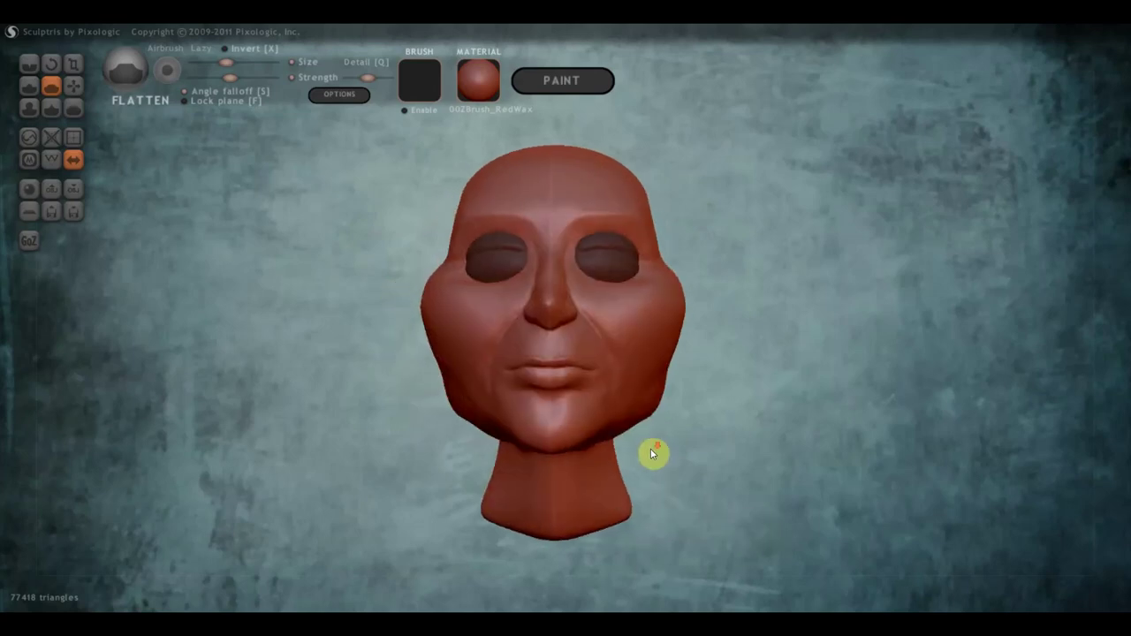
pyautogui.scroll(-3, 654, 454)
pyautogui.moveTo(661, 457); pyautogui.dragTo(807, 466, button='right')
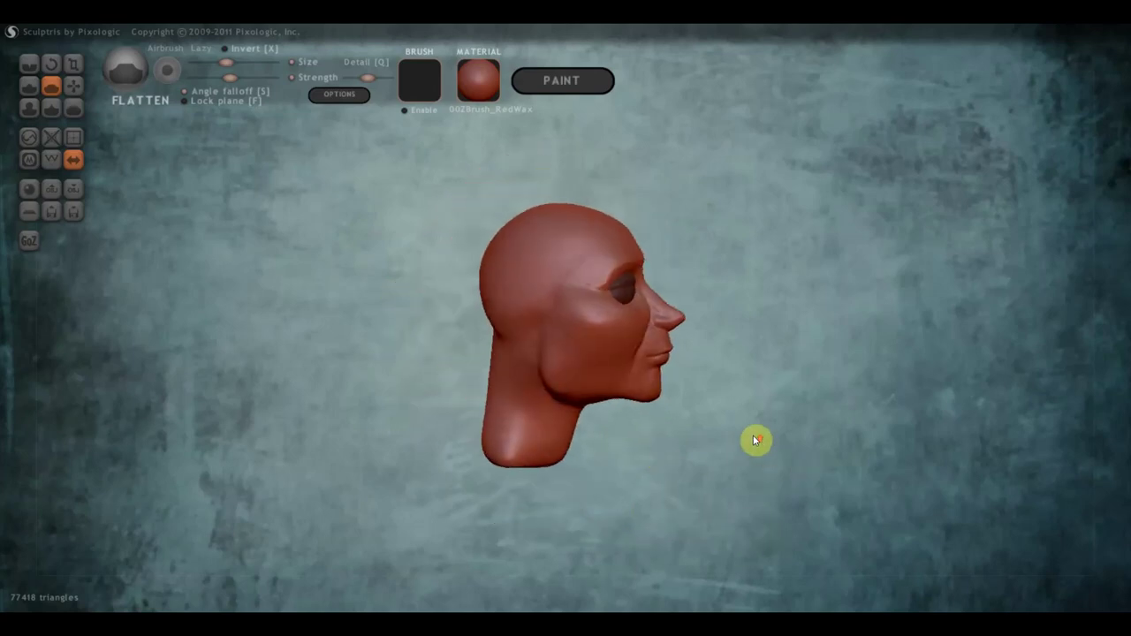
pyautogui.scroll(2, 755, 440)
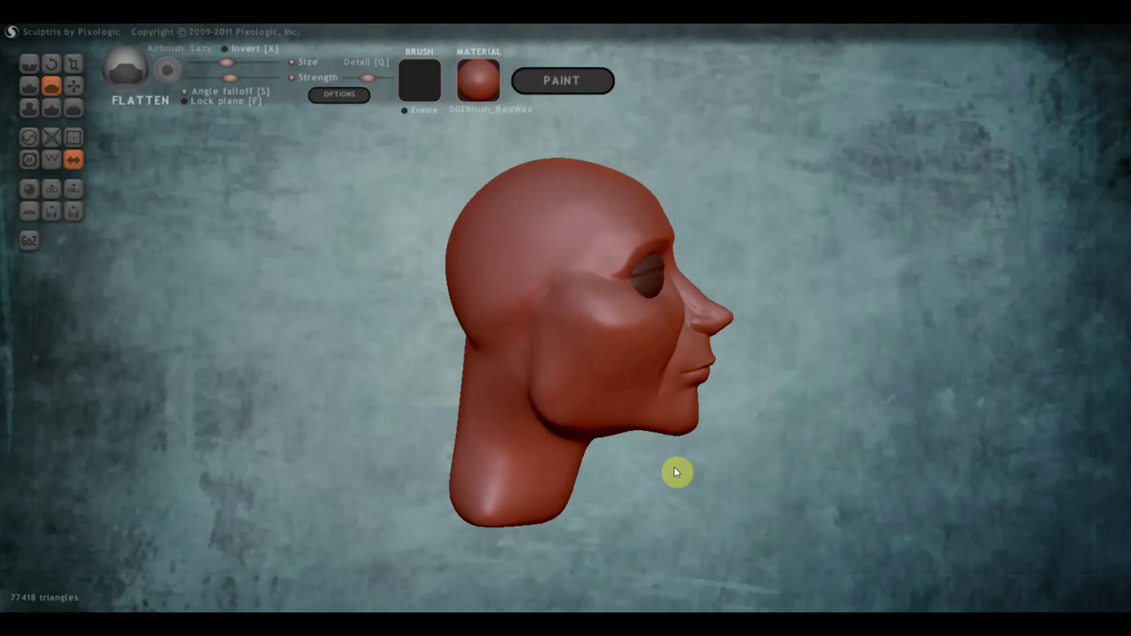
# - With the Grab brush, pull the neck region down and reshape the back of the neck
pyautogui.click(72, 85)
pyautogui.scroll(-3, 485, 419)
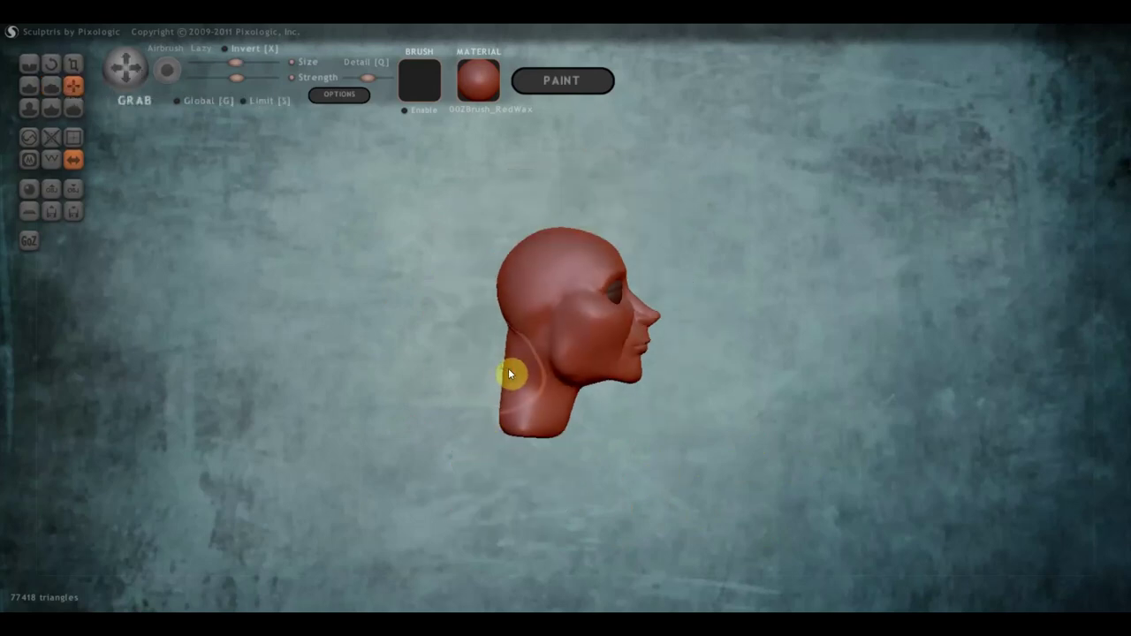
pyautogui.moveTo(508, 370)
pyautogui.mouseDown()
pyautogui.moveTo(533, 430)
pyautogui.moveTo(553, 431)
pyautogui.mouseUp()
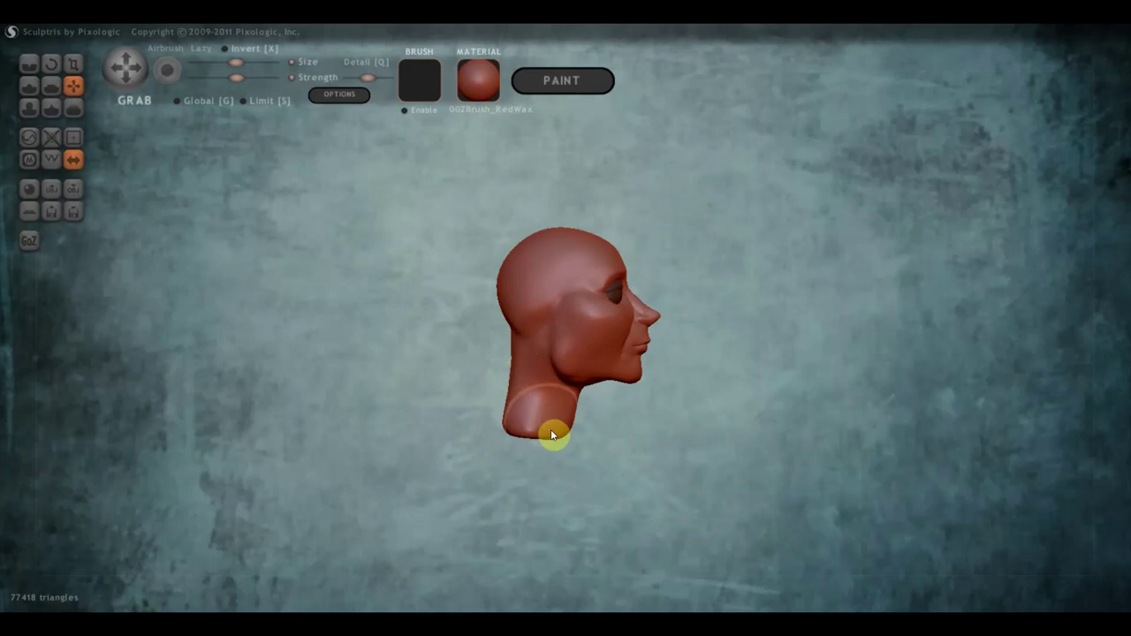
pyautogui.scroll(3, 574, 430)
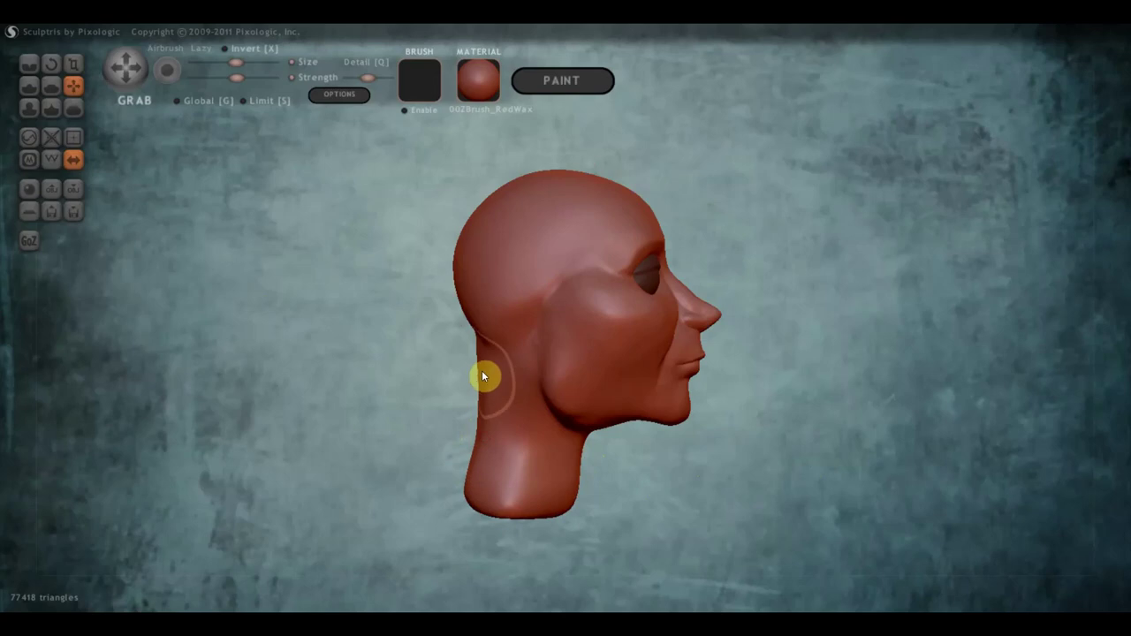
pyautogui.moveTo(482, 371); pyautogui.dragTo(479, 364)
# - Nudge the neck and cheek surface and smooth the seam where cheek meets head
pyautogui.moveTo(487, 374); pyautogui.dragTo(365, 383, button='right')
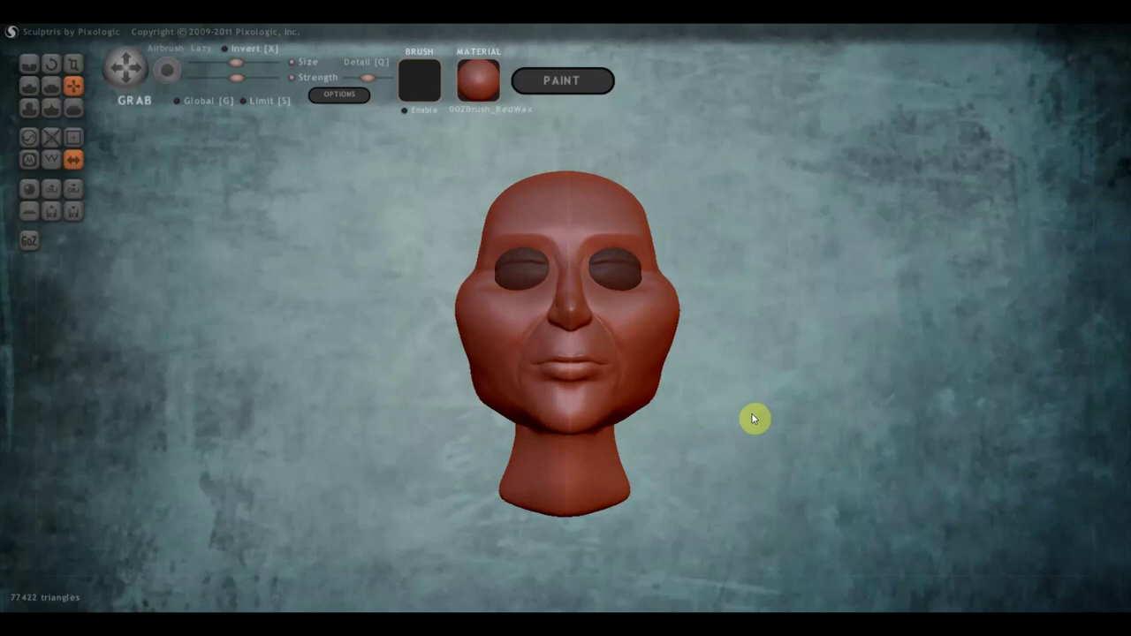
pyautogui.moveTo(751, 412); pyautogui.dragTo(896, 423, button='right')
pyautogui.scroll(2, 874, 419)
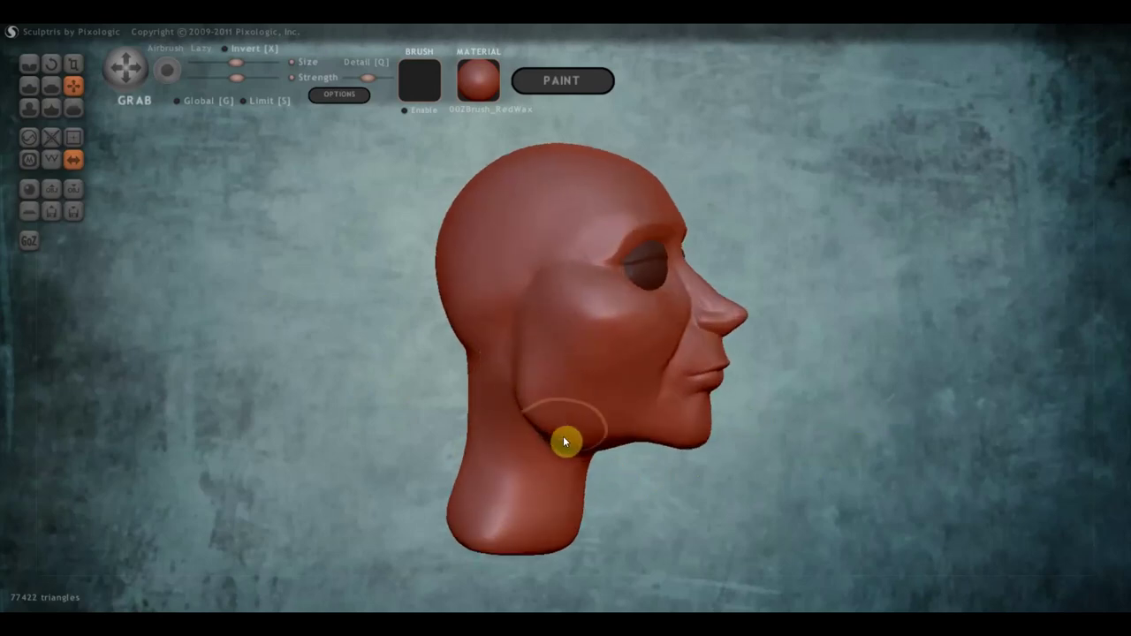
pyautogui.moveTo(550, 421)
pyautogui.mouseDown(button='right')
pyautogui.moveTo(419, 429)
pyautogui.moveTo(530, 427)
pyautogui.moveTo(604, 409)
pyautogui.moveTo(487, 395)
pyautogui.mouseUp(button='right')
pyautogui.moveTo(505, 364); pyautogui.dragTo(505, 359)
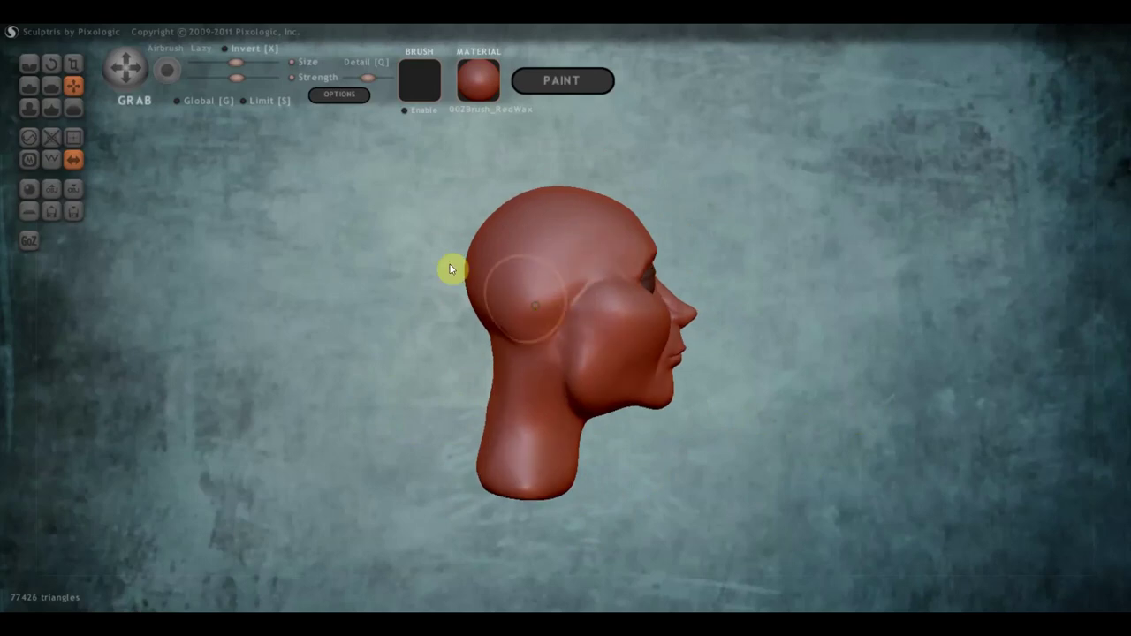
pyautogui.moveTo(579, 283)
pyautogui.mouseDown()
pyautogui.moveTo(521, 310)
pyautogui.moveTo(545, 285)
pyautogui.moveTo(533, 328)
pyautogui.moveTo(560, 315)
pyautogui.mouseUp()
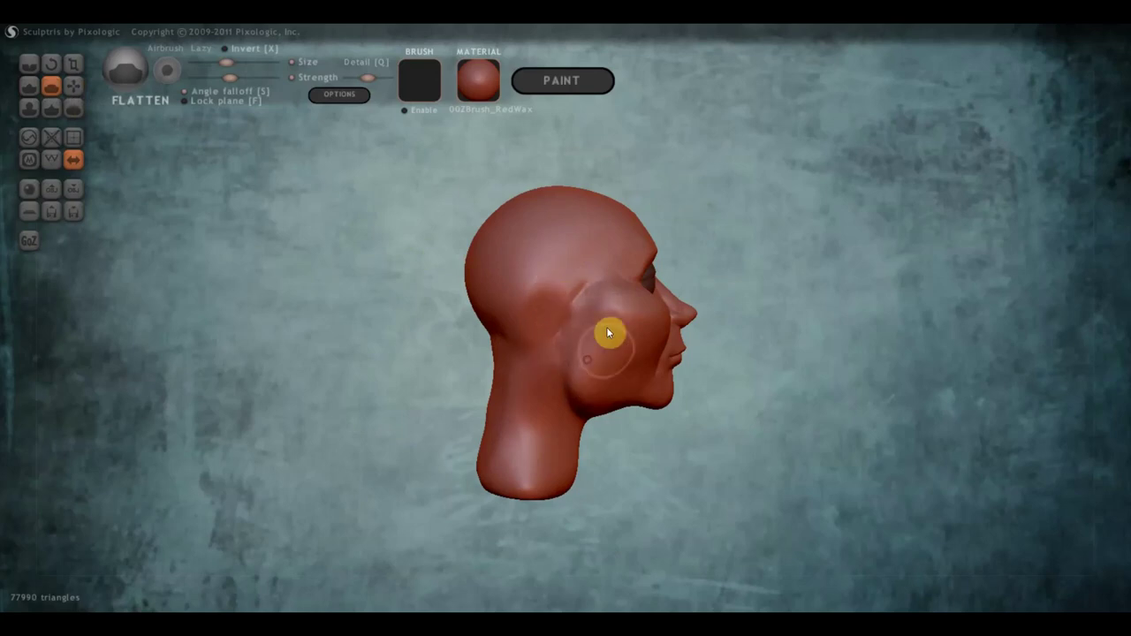
pyautogui.moveTo(494, 327)
pyautogui.mouseDown()
pyautogui.moveTo(412, 331)
pyautogui.moveTo(606, 311)
pyautogui.moveTo(575, 338)
pyautogui.mouseUp()
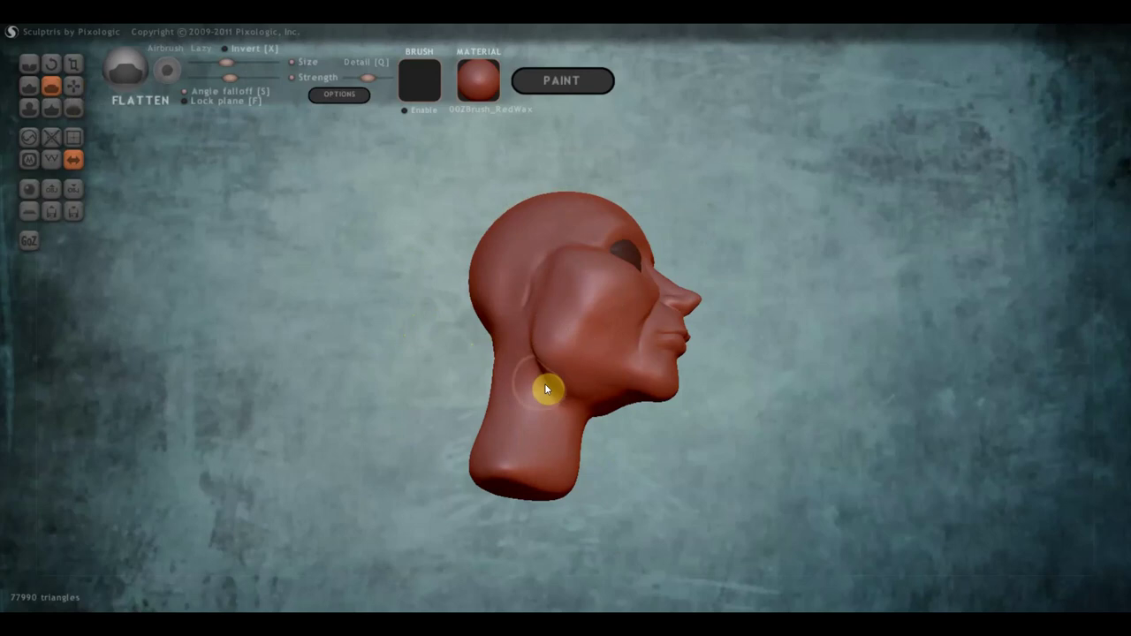
# - Carve a crease under and along the jawline with the Crease brush
pyautogui.click(29, 64)
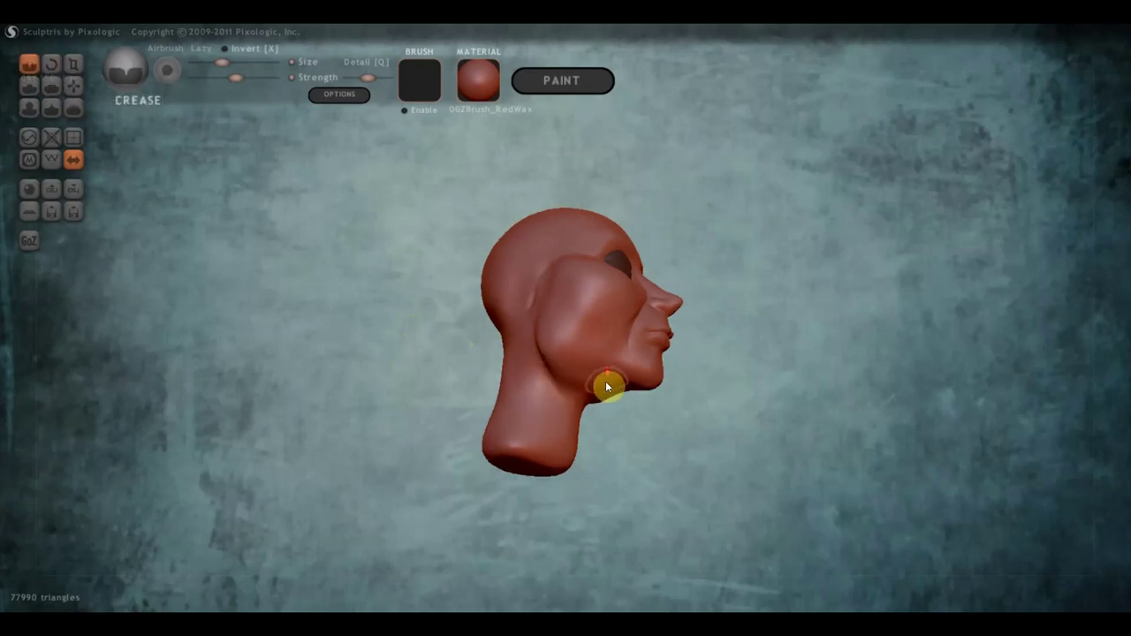
pyautogui.moveTo(608, 386)
pyautogui.mouseDown()
pyautogui.moveTo(598, 369)
pyautogui.moveTo(533, 338)
pyautogui.moveTo(542, 357)
pyautogui.moveTo(638, 368)
pyautogui.moveTo(560, 362)
pyautogui.moveTo(598, 415)
pyautogui.mouseUp()
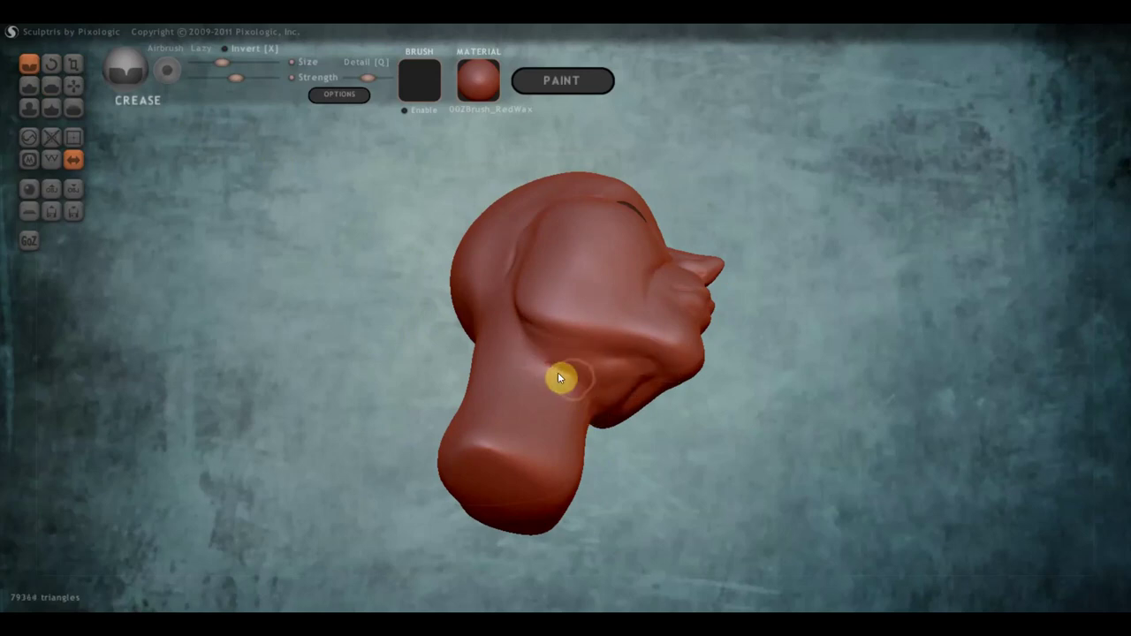
pyautogui.moveTo(535, 357)
pyautogui.mouseDown()
pyautogui.moveTo(609, 399)
pyautogui.moveTo(593, 391)
pyautogui.moveTo(603, 416)
pyautogui.mouseUp()
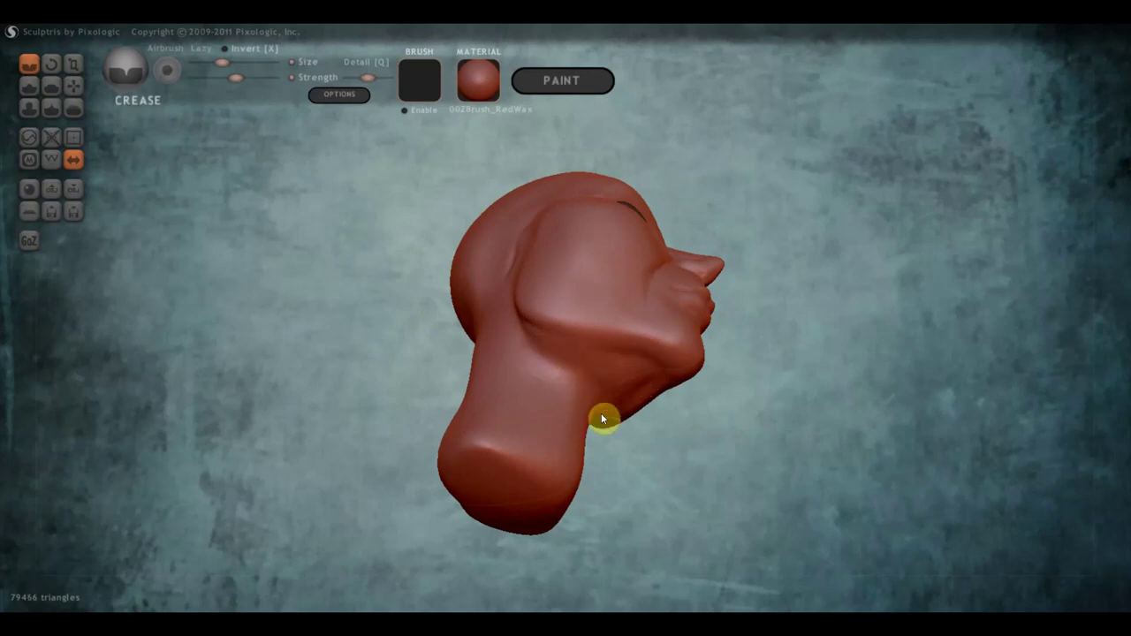
# - Form closed eyelids over the dark eye sockets
pyautogui.moveTo(601, 416)
pyautogui.mouseDown(button='right')
pyautogui.moveTo(639, 389)
pyautogui.moveTo(525, 462)
pyautogui.moveTo(506, 460)
pyautogui.mouseUp(button='right')
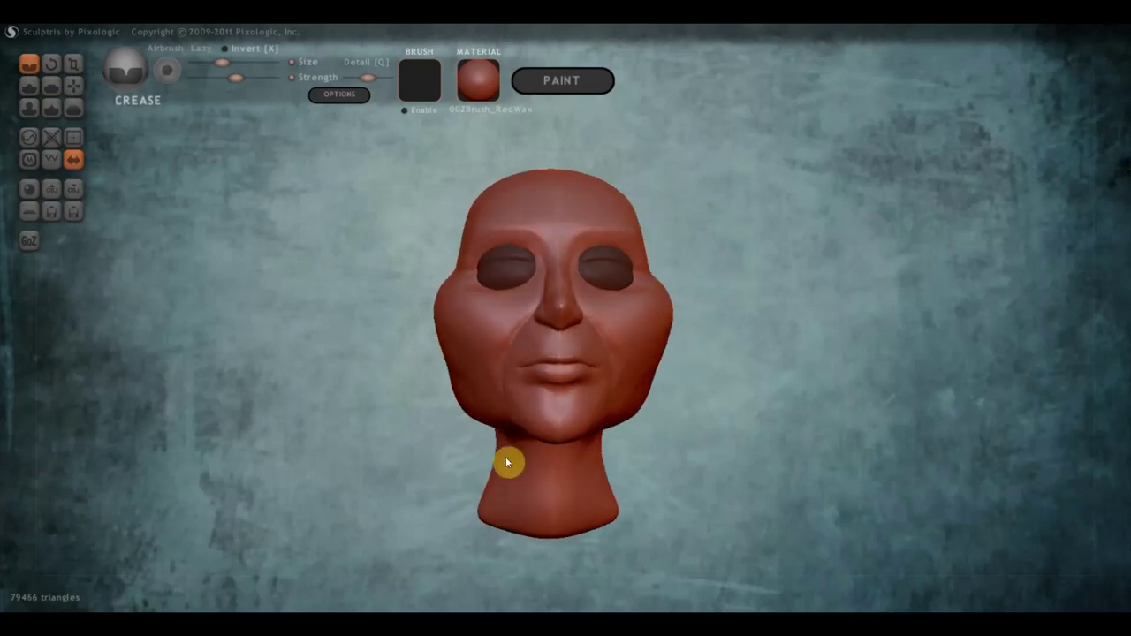
pyautogui.moveTo(642, 452); pyautogui.dragTo(783, 455, button='right')
pyautogui.moveTo(674, 430)
pyautogui.mouseDown(button='right')
pyautogui.moveTo(820, 434)
pyautogui.moveTo(642, 360)
pyautogui.moveTo(507, 373)
pyautogui.mouseUp(button='right')
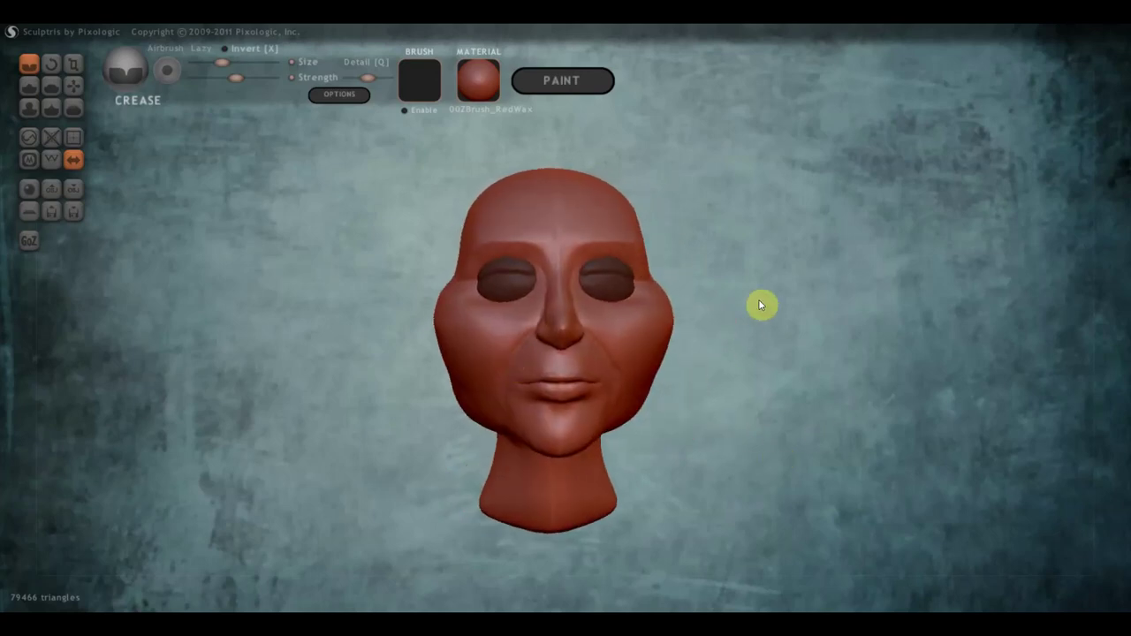
pyautogui.moveTo(767, 351)
pyautogui.mouseDown(button='right')
pyautogui.moveTo(752, 344)
pyautogui.moveTo(775, 348)
pyautogui.mouseUp(button='right')
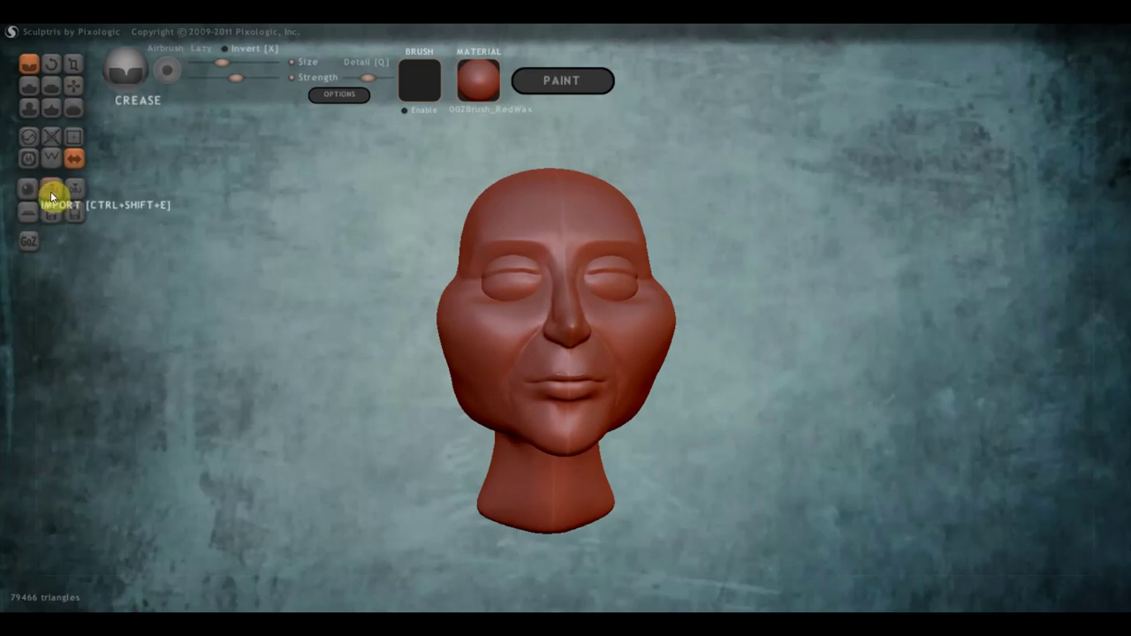
# - Export the head as an OBJ file named 'тетушка готель' in the сильвер folder
pyautogui.click(76, 190)
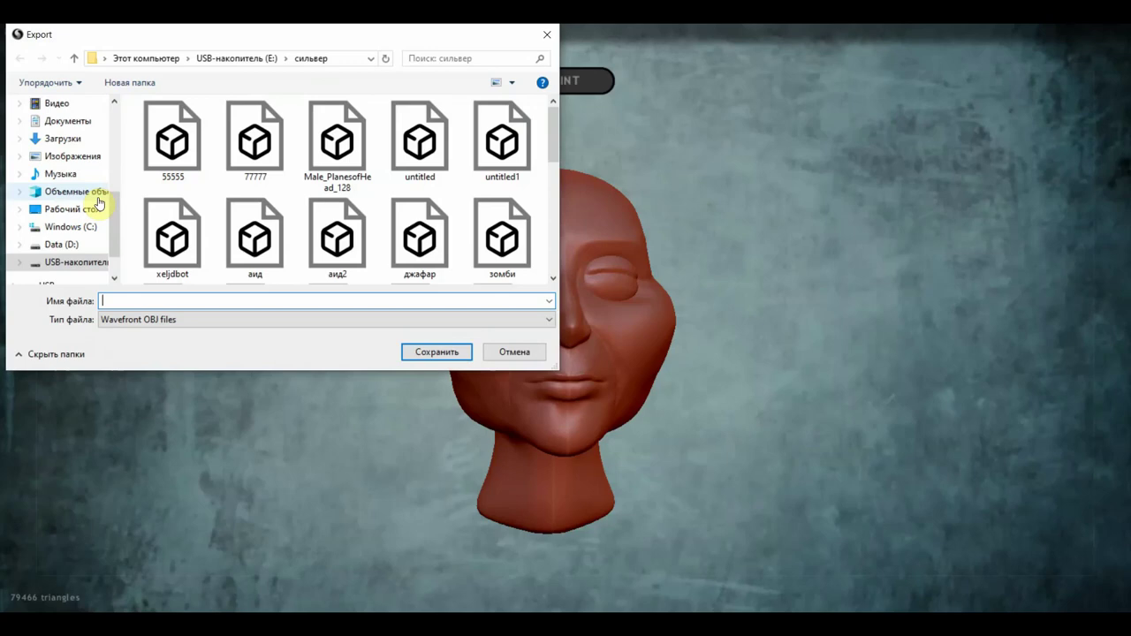
pyautogui.click(144, 301)
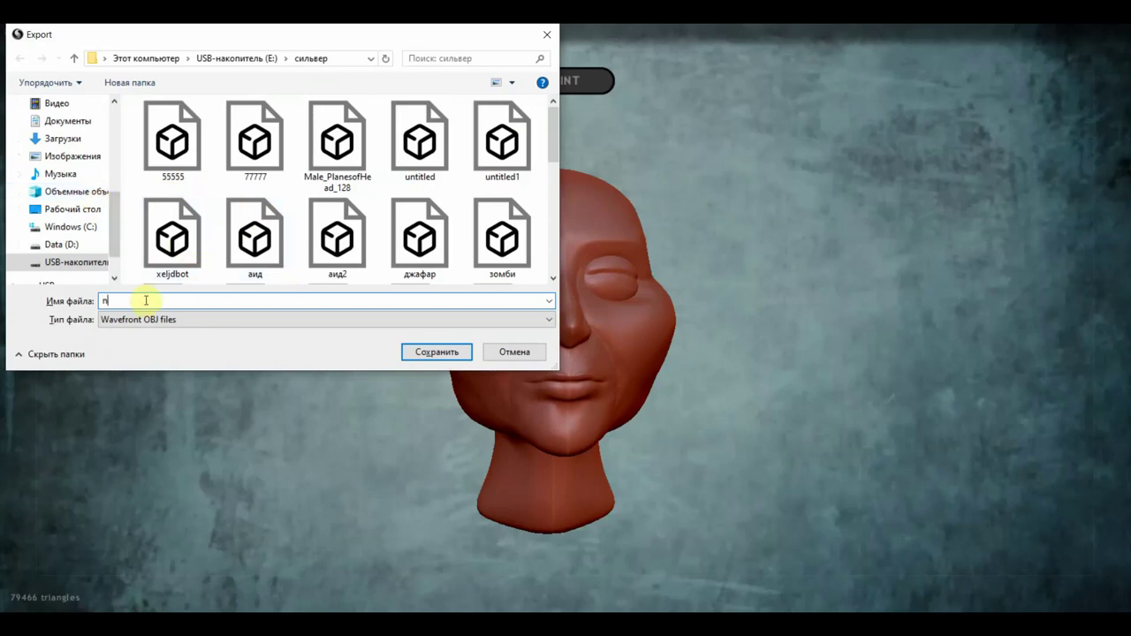
pyautogui.write('тетушка готель')
pyautogui.press('Return')
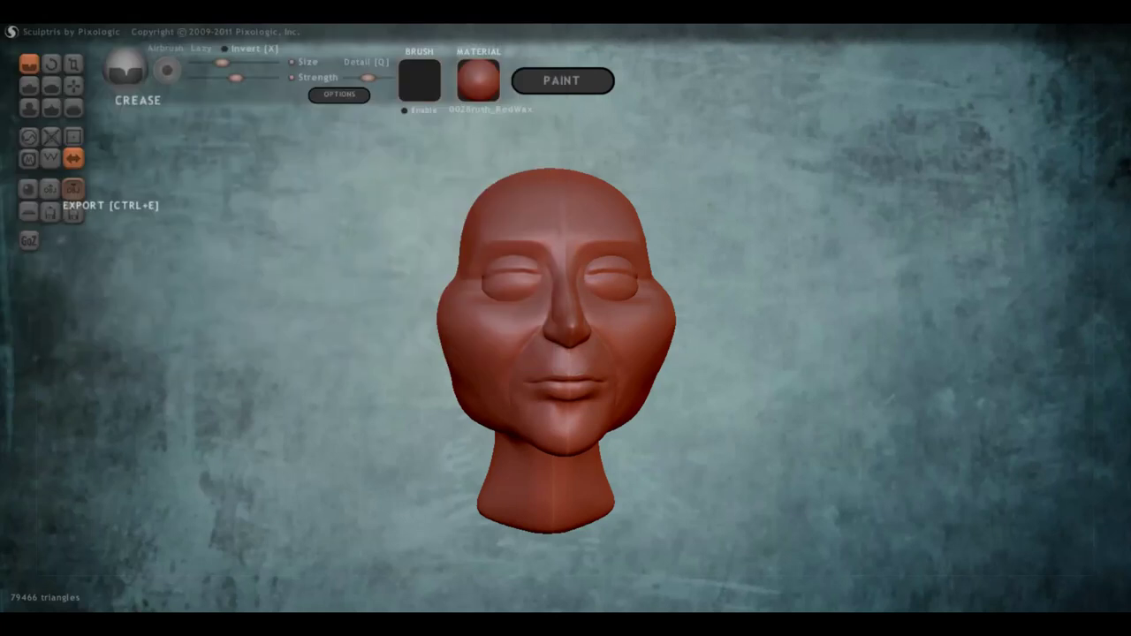
# - Zoom in and use Grab to reshape the left closed eyelid and its lower edge
pyautogui.scroll(2, 456, 286)
pyautogui.scroll(3, 509, 296)
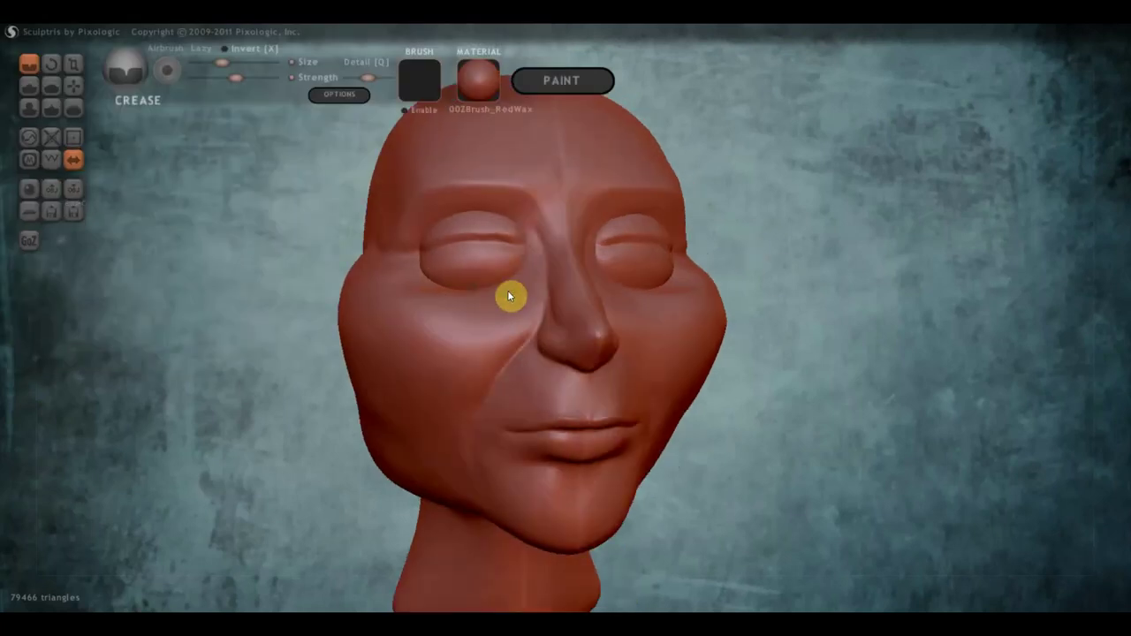
pyautogui.moveTo(509, 296); pyautogui.dragTo(485, 298, button='right')
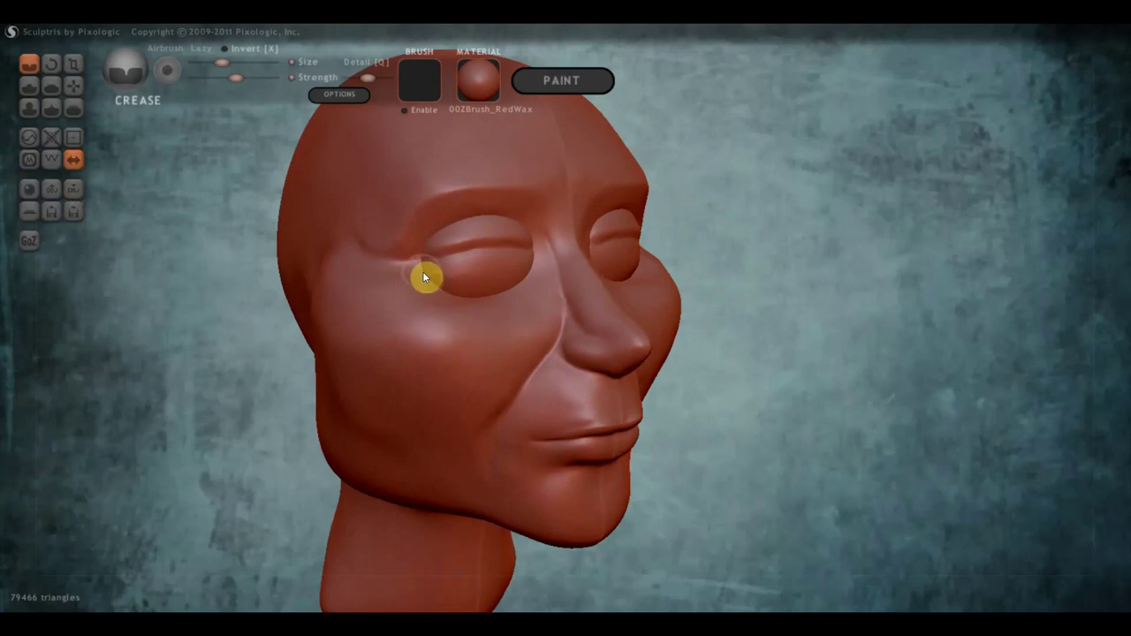
pyautogui.moveTo(464, 302); pyautogui.dragTo(386, 295, button='right')
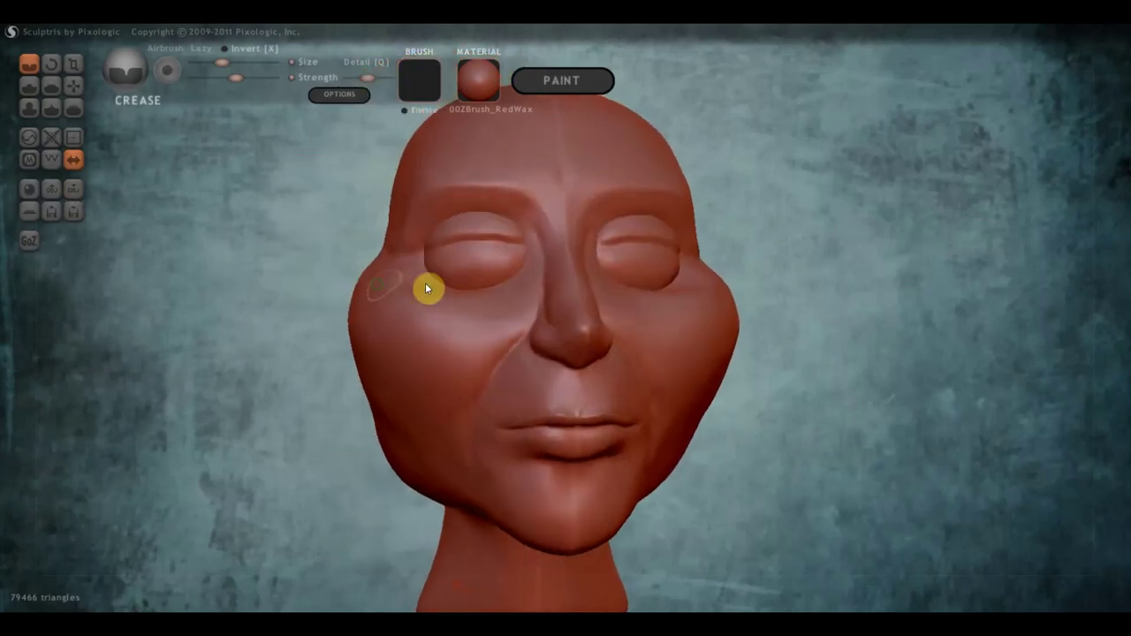
pyautogui.click(73, 85)
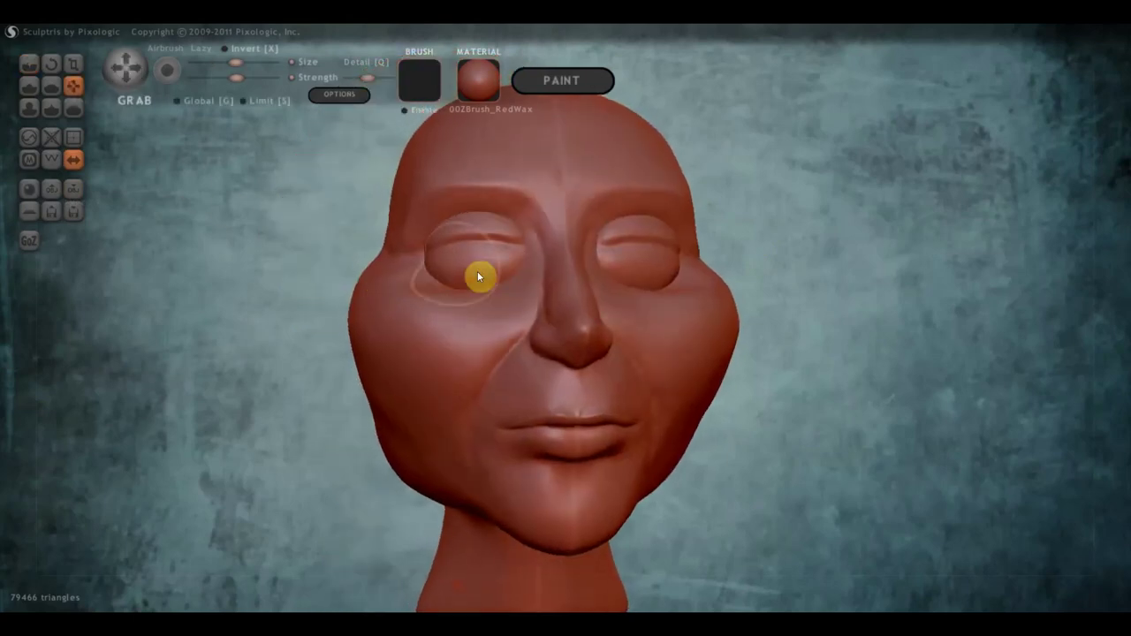
pyautogui.scroll(2, 479, 278)
pyautogui.scroll(1, 479, 279)
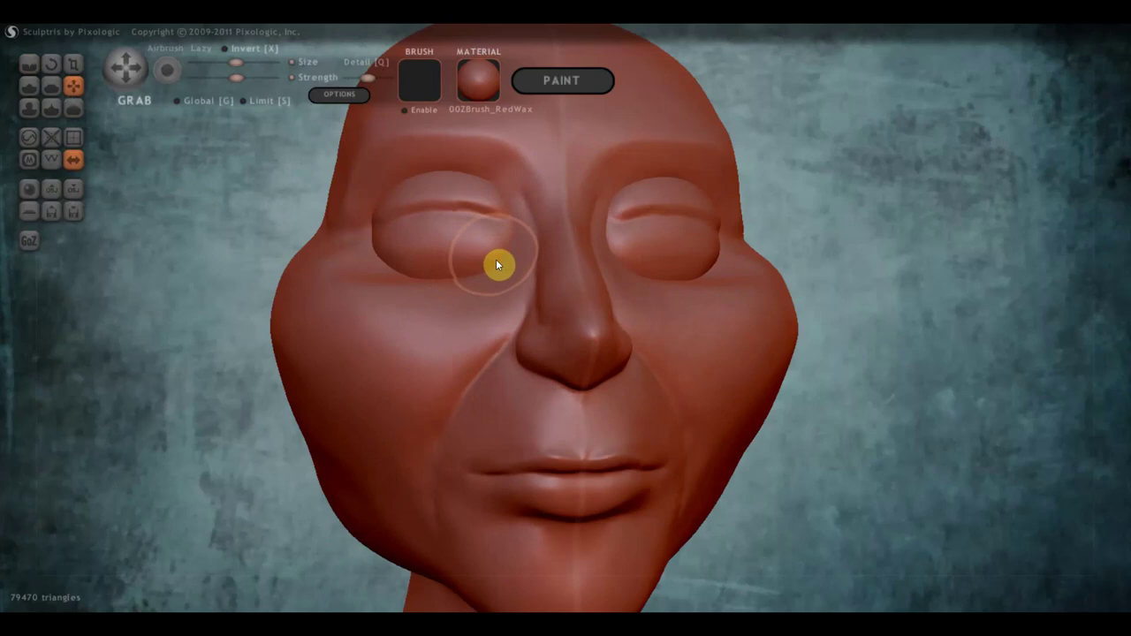
pyautogui.moveTo(452, 271); pyautogui.dragTo(437, 270)
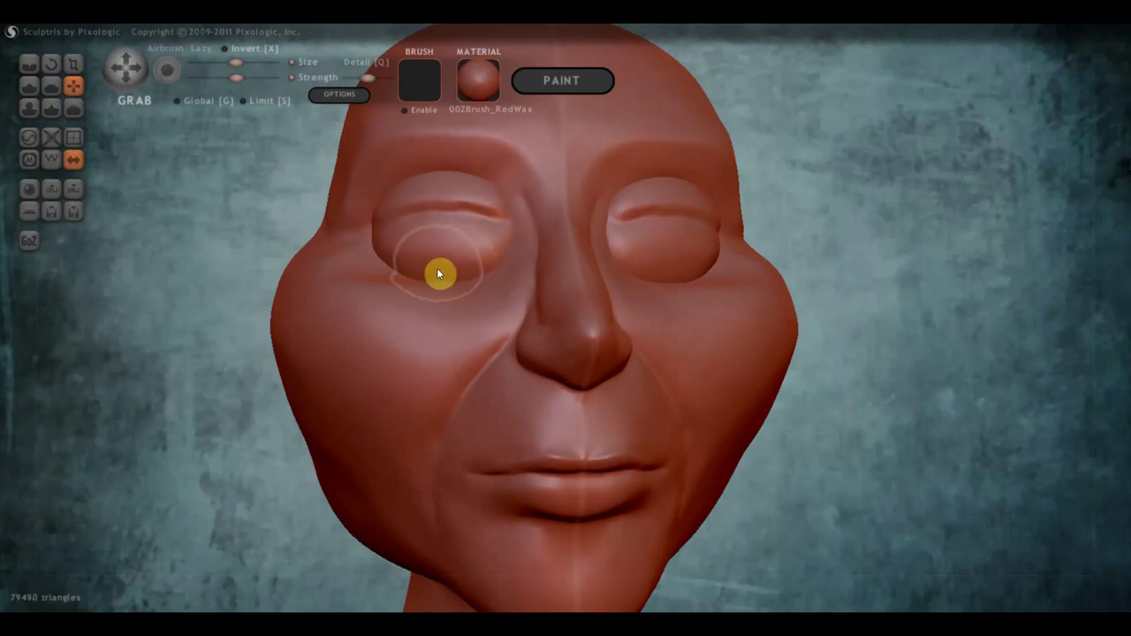
pyautogui.moveTo(437, 268)
pyautogui.mouseDown(button='right')
pyautogui.moveTo(491, 276)
pyautogui.moveTo(480, 253)
pyautogui.moveTo(419, 227)
pyautogui.moveTo(487, 237)
pyautogui.moveTo(524, 228)
pyautogui.mouseUp(button='right')
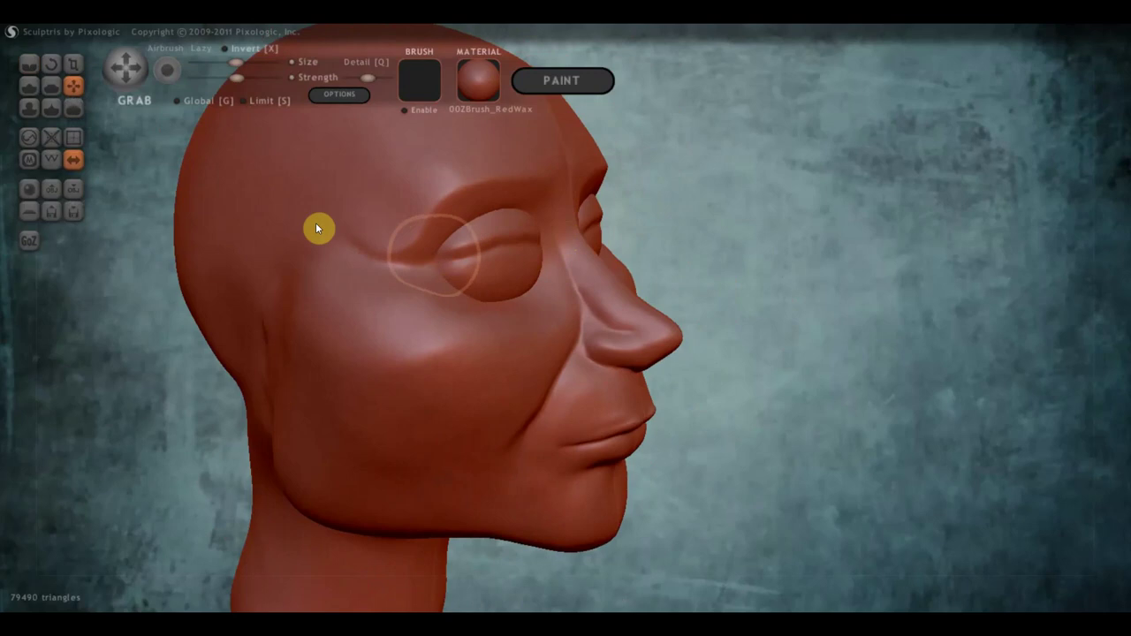
# - With the Draw brush, stroke and deepen the upper eyelid crease
pyautogui.click(29, 82)
pyautogui.moveTo(353, 217)
pyautogui.mouseDown(button='right')
pyautogui.moveTo(422, 222)
pyautogui.moveTo(323, 219)
pyautogui.moveTo(442, 231)
pyautogui.moveTo(560, 356)
pyautogui.mouseUp(button='right')
pyautogui.scroll(3, 422, 222)
pyautogui.scroll(3, 574, 340)
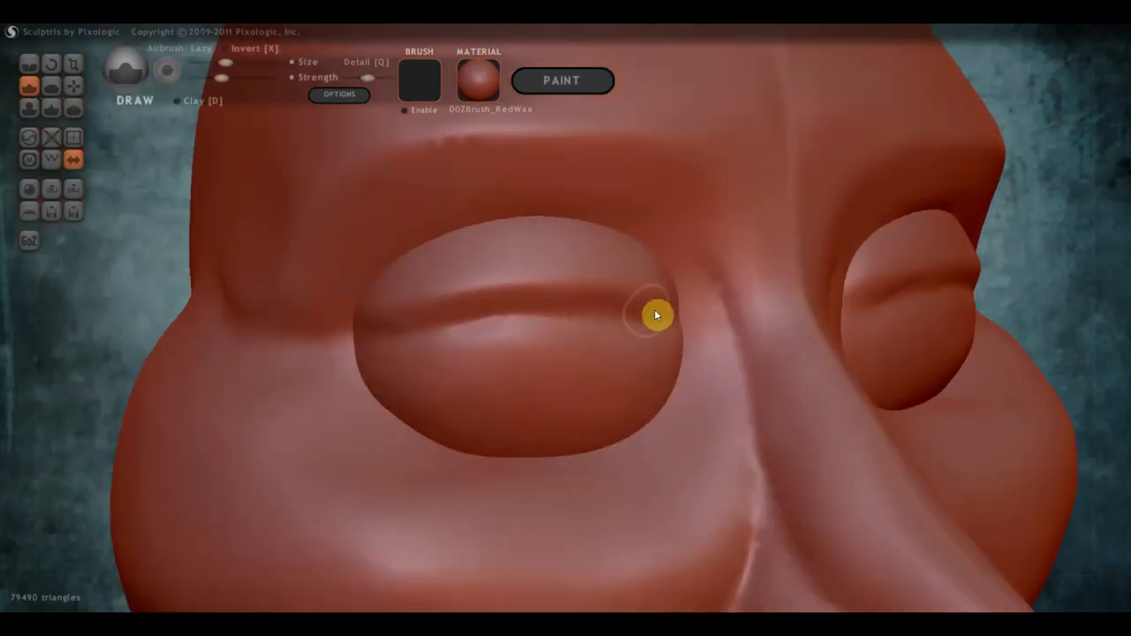
pyautogui.moveTo(670, 304)
pyautogui.mouseDown()
pyautogui.moveTo(533, 290)
pyautogui.moveTo(347, 328)
pyautogui.moveTo(570, 298)
pyautogui.mouseUp()
pyautogui.moveTo(669, 310)
pyautogui.mouseDown()
pyautogui.moveTo(396, 315)
pyautogui.moveTo(421, 299)
pyautogui.moveTo(563, 291)
pyautogui.moveTo(676, 315)
pyautogui.moveTo(535, 278)
pyautogui.mouseUp()
# - Smooth the eyelid corner and closed eyelid surface with the Flatten brush
pyautogui.click(50, 86)
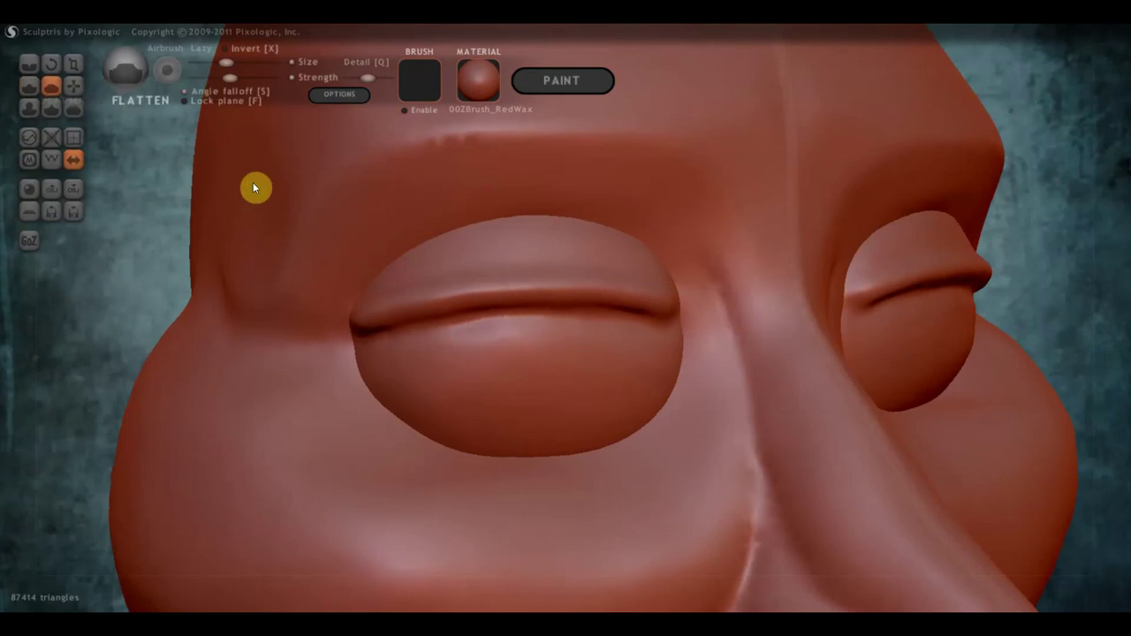
pyautogui.moveTo(252, 185); pyautogui.dragTo(253, 139, button='right')
pyautogui.scroll(5, 326, 223)
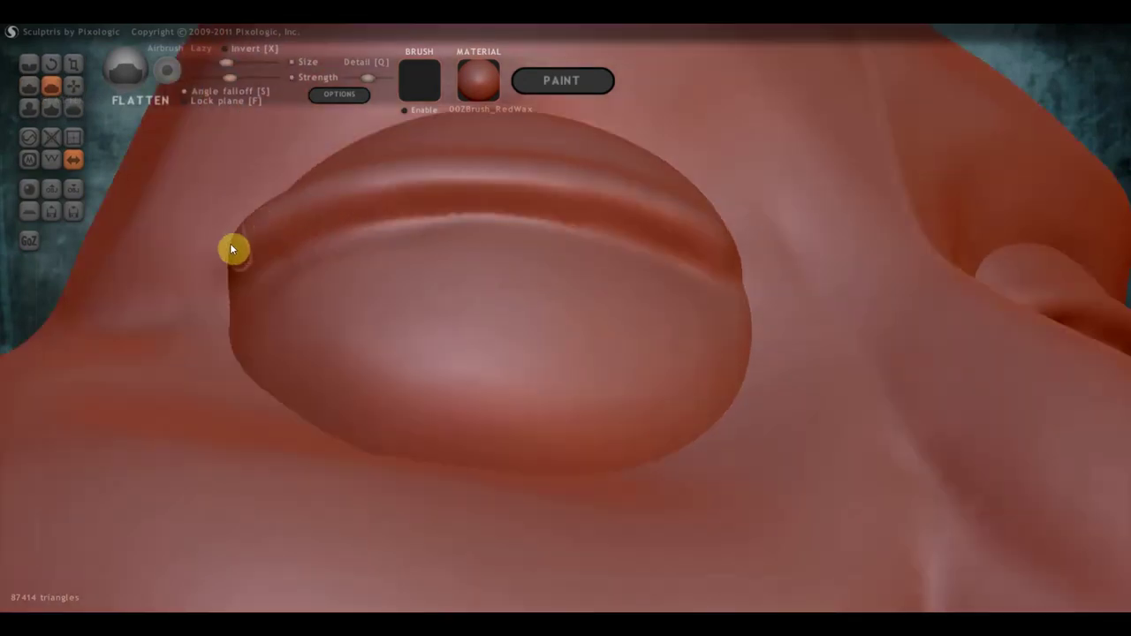
pyautogui.moveTo(229, 243)
pyautogui.mouseDown()
pyautogui.moveTo(326, 210)
pyautogui.moveTo(509, 186)
pyautogui.moveTo(315, 210)
pyautogui.moveTo(614, 210)
pyautogui.moveTo(714, 262)
pyautogui.moveTo(583, 200)
pyautogui.moveTo(538, 204)
pyautogui.moveTo(692, 253)
pyautogui.mouseUp()
pyautogui.scroll(-3, 707, 265)
pyautogui.scroll(-3, 671, 371)
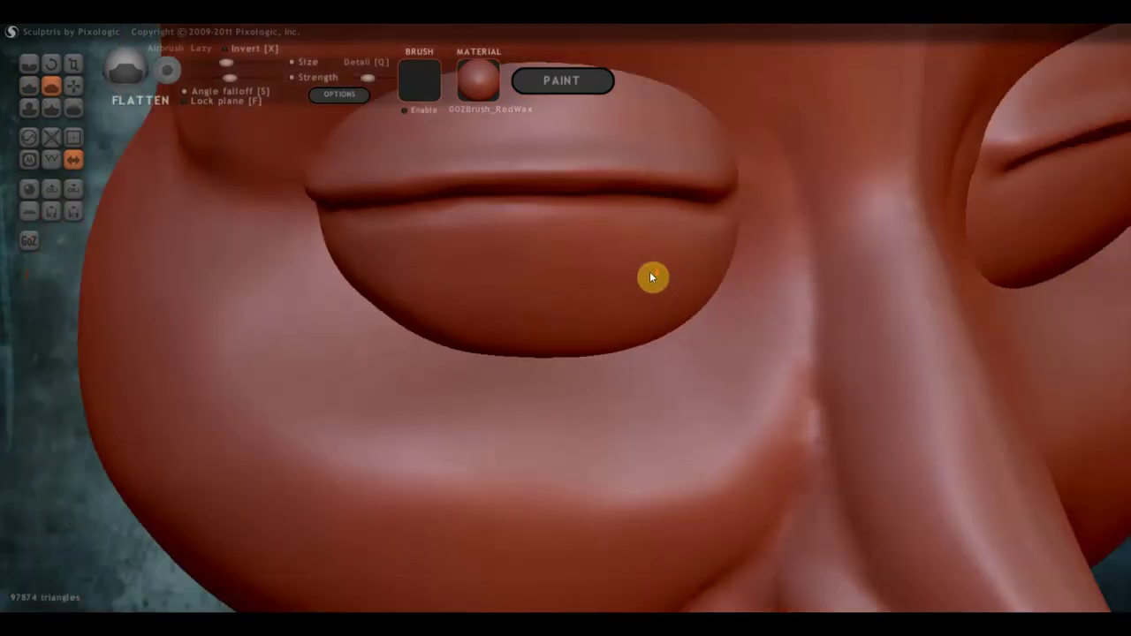
pyautogui.scroll(-2, 658, 335)
pyautogui.moveTo(665, 375); pyautogui.dragTo(656, 312, button='right')
pyautogui.moveTo(665, 282)
pyautogui.mouseDown()
pyautogui.moveTo(522, 300)
pyautogui.moveTo(608, 288)
pyautogui.mouseUp()
# - Flatten along the eyelid crease line from the front, then view it from below
pyautogui.moveTo(606, 288); pyautogui.dragTo(575, 218, button='right')
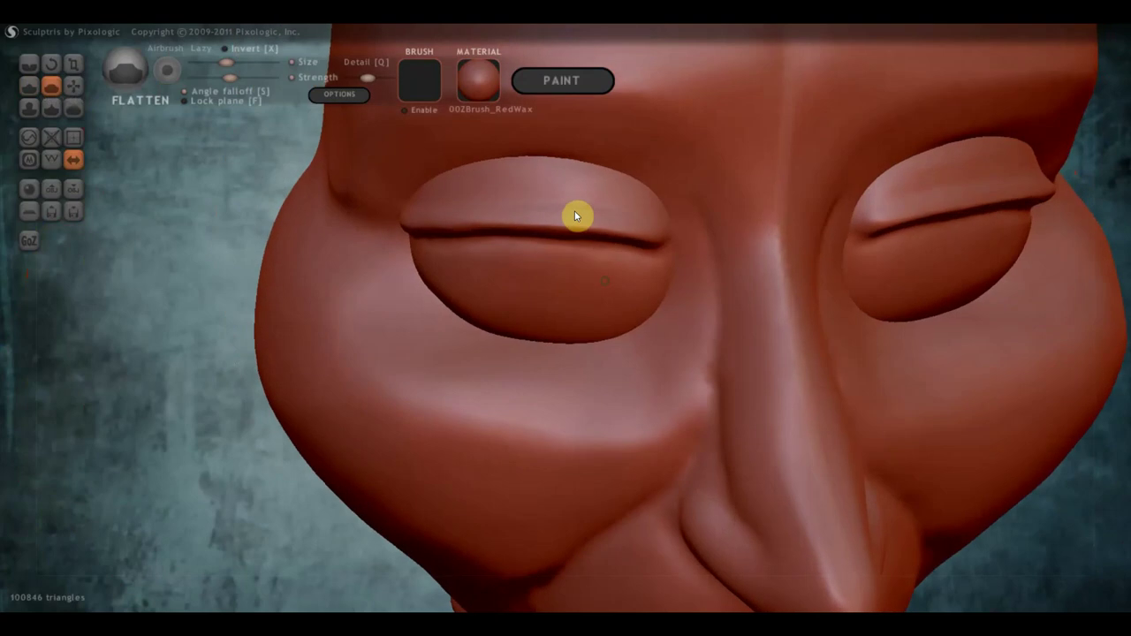
pyautogui.scroll(3, 587, 214)
pyautogui.moveTo(517, 184)
pyautogui.mouseDown()
pyautogui.moveTo(674, 192)
pyautogui.moveTo(586, 189)
pyautogui.moveTo(598, 179)
pyautogui.moveTo(681, 204)
pyautogui.moveTo(541, 209)
pyautogui.mouseUp()
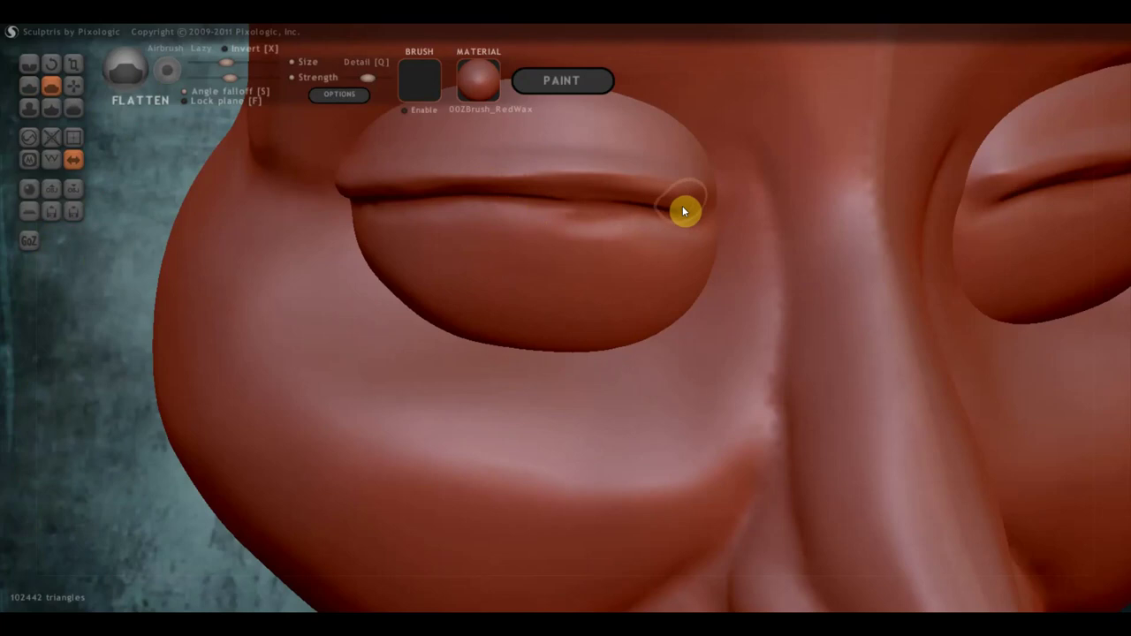
pyautogui.moveTo(681, 212); pyautogui.dragTo(669, 179, button='right')
pyautogui.moveTo(666, 179)
pyautogui.mouseDown()
pyautogui.moveTo(637, 180)
pyautogui.moveTo(668, 176)
pyautogui.mouseUp()
pyautogui.moveTo(669, 183)
pyautogui.mouseDown(button='right')
pyautogui.moveTo(773, 265)
pyautogui.moveTo(524, 220)
pyautogui.moveTo(502, 278)
pyautogui.moveTo(2, 151)
pyautogui.mouseUp(button='right')
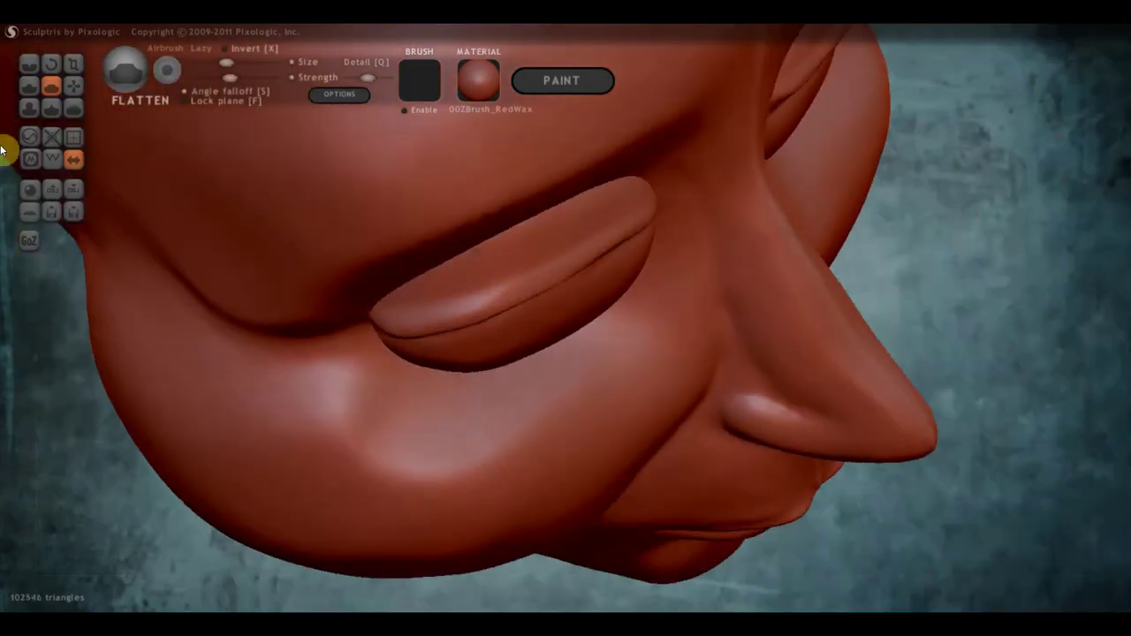
# - With Grab, pull the upper eyelid into an overhanging rim and pull out the outer eye corner
pyautogui.click(74, 85)
pyautogui.moveTo(515, 292)
pyautogui.mouseDown()
pyautogui.moveTo(553, 283)
pyautogui.moveTo(451, 336)
pyautogui.moveTo(523, 319)
pyautogui.moveTo(424, 343)
pyautogui.mouseUp()
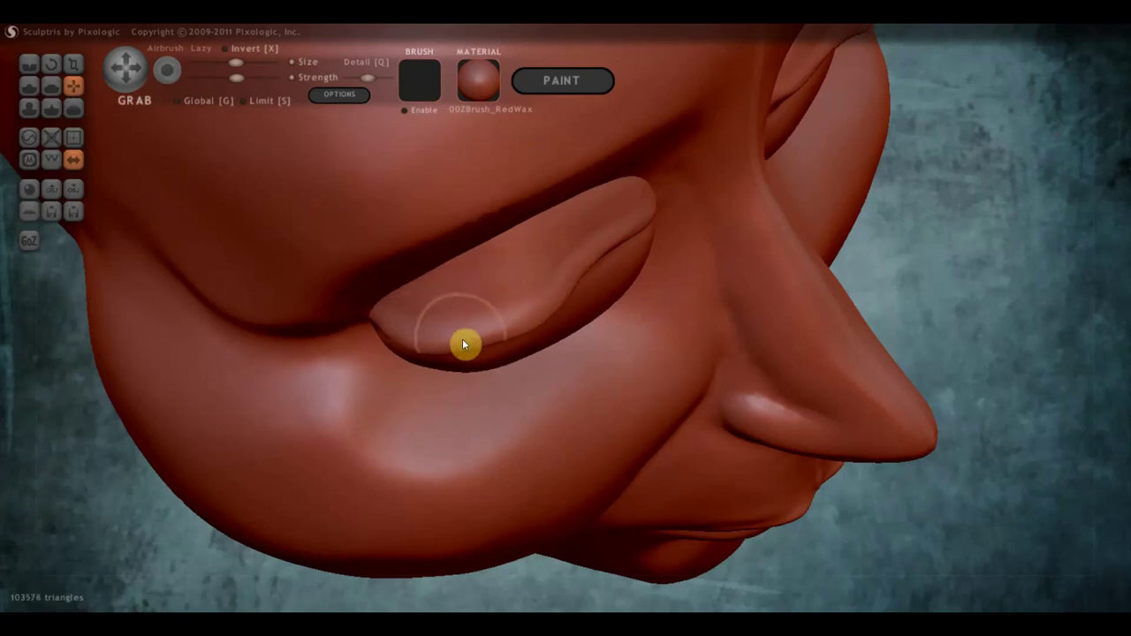
pyautogui.moveTo(484, 341)
pyautogui.mouseDown(button='right')
pyautogui.moveTo(373, 255)
pyautogui.moveTo(452, 194)
pyautogui.mouseUp(button='right')
pyautogui.moveTo(451, 194)
pyautogui.mouseDown()
pyautogui.moveTo(460, 207)
pyautogui.moveTo(431, 205)
pyautogui.moveTo(430, 189)
pyautogui.moveTo(475, 185)
pyautogui.moveTo(407, 212)
pyautogui.moveTo(401, 201)
pyautogui.moveTo(532, 185)
pyautogui.mouseUp()
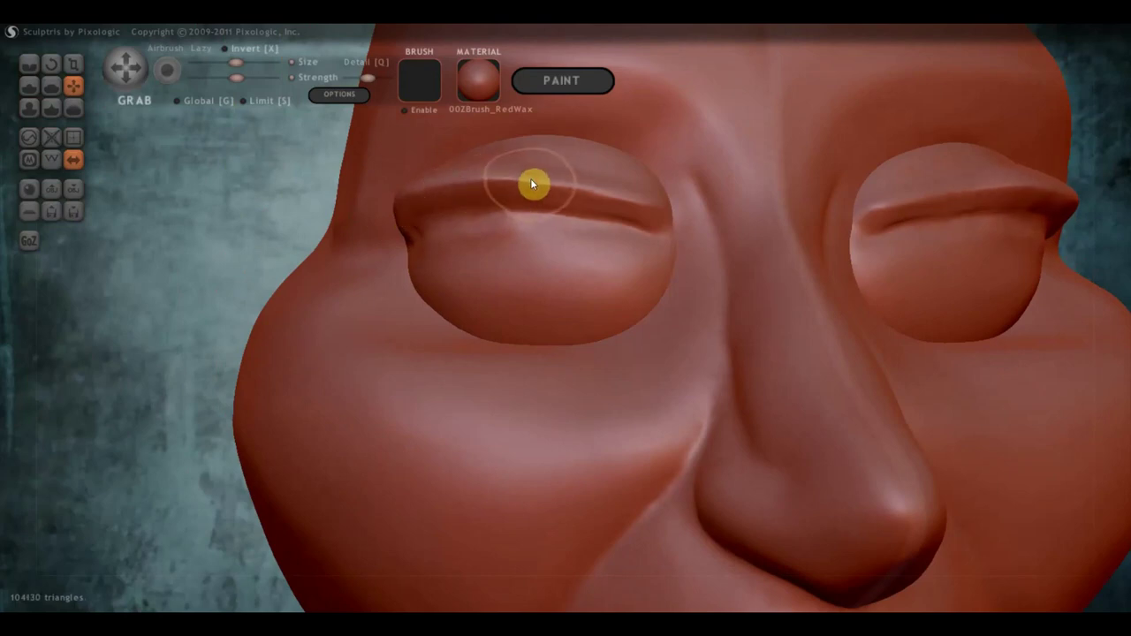
pyautogui.scroll(-3, 545, 250)
pyautogui.moveTo(545, 250); pyautogui.dragTo(491, 251, button='right')
pyautogui.moveTo(475, 265); pyautogui.dragTo(470, 270)
pyautogui.moveTo(495, 261); pyautogui.dragTo(634, 273, button='right')
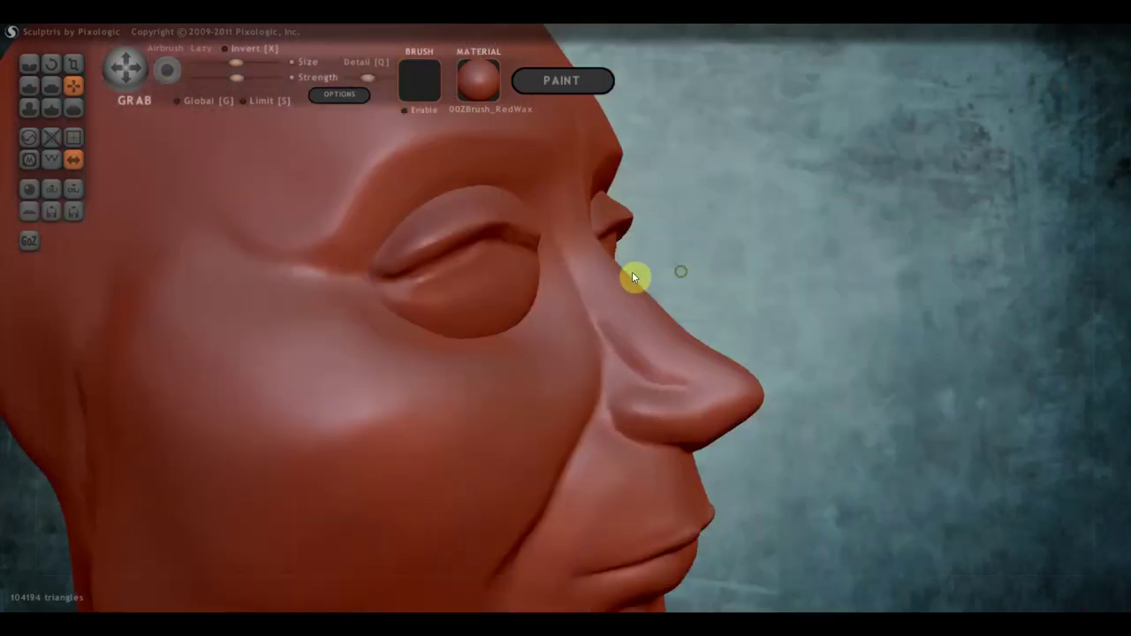
# - Carve creases along the upper and lower eyelid folds with the Crease brush
pyautogui.click(30, 67)
pyautogui.moveTo(253, 186); pyautogui.dragTo(507, 255, button='right')
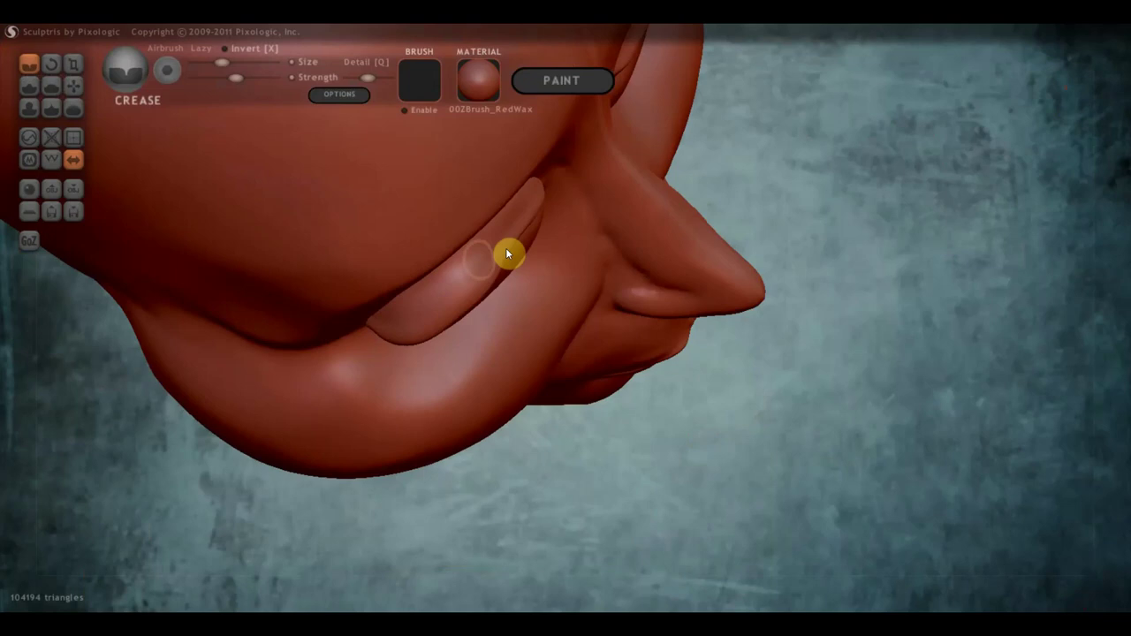
pyautogui.moveTo(535, 191); pyautogui.dragTo(506, 248)
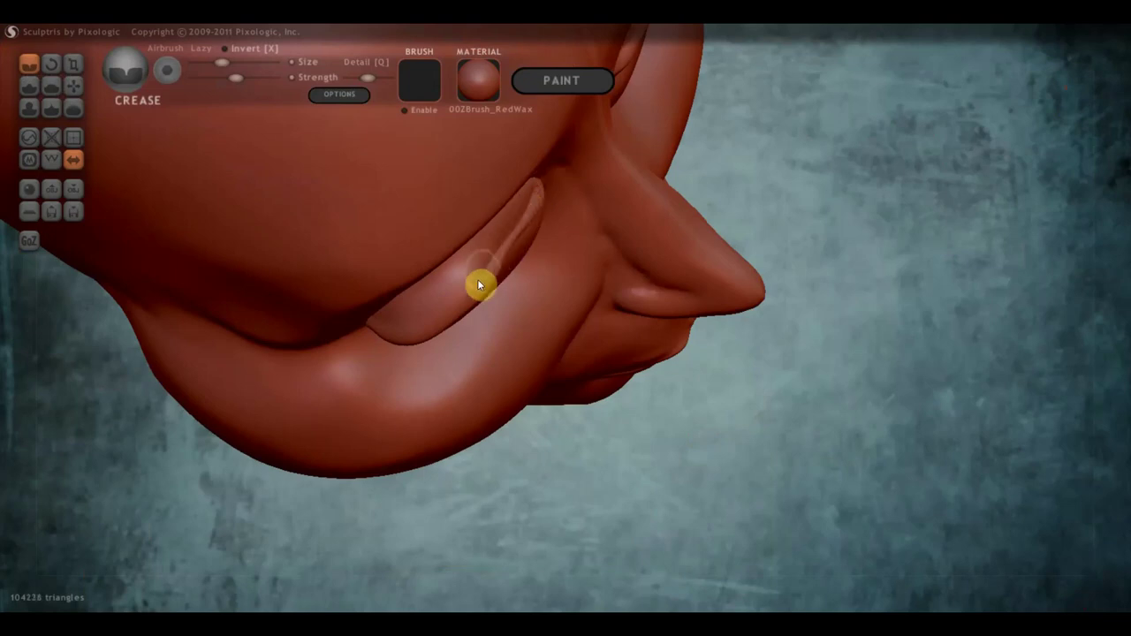
pyautogui.moveTo(449, 305)
pyautogui.mouseDown()
pyautogui.moveTo(390, 328)
pyautogui.moveTo(452, 304)
pyautogui.mouseUp()
pyautogui.moveTo(521, 235); pyautogui.dragTo(547, 250, button='right')
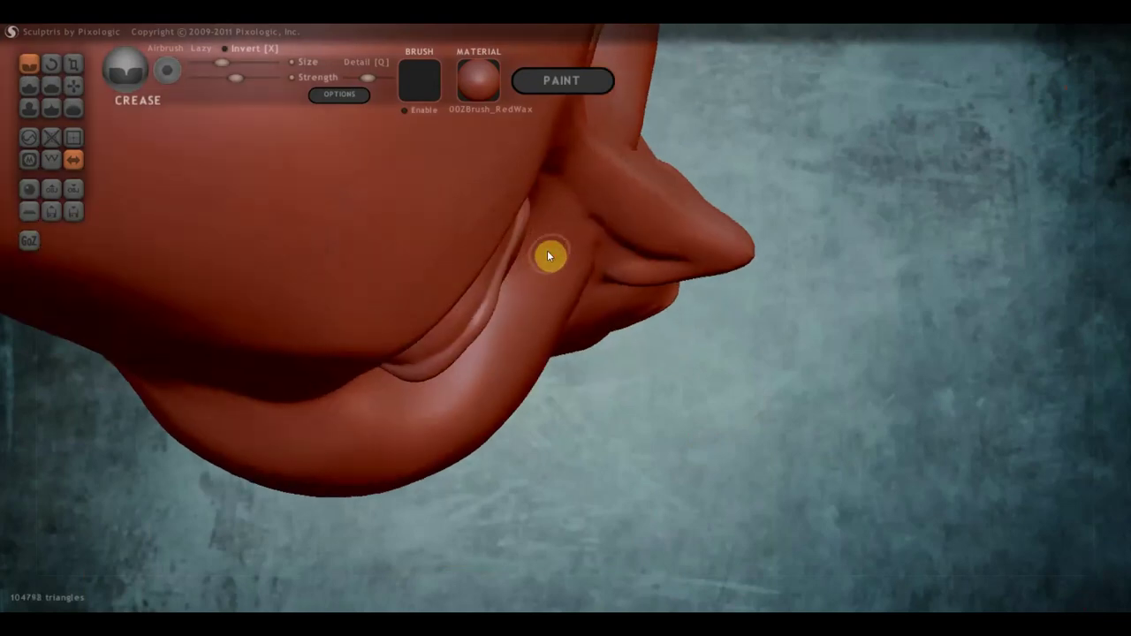
# - With Grab, lift the fold ridge along the eyelid upward
pyautogui.click(74, 84)
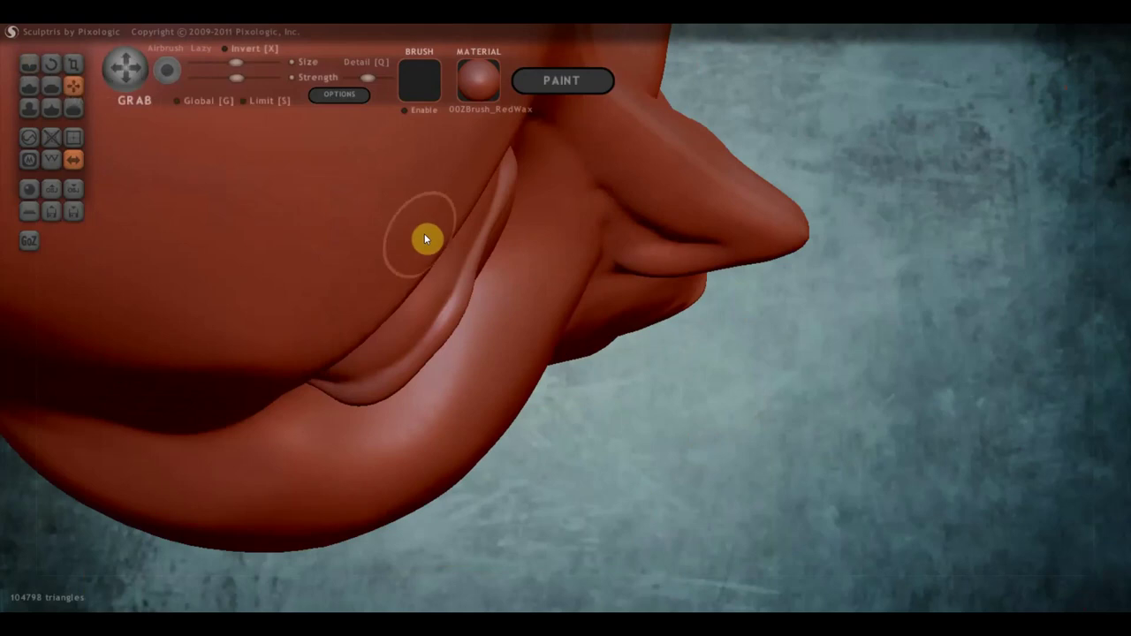
pyautogui.moveTo(424, 233)
pyautogui.mouseDown(button='right')
pyautogui.moveTo(499, 232)
pyautogui.moveTo(484, 221)
pyautogui.mouseUp(button='right')
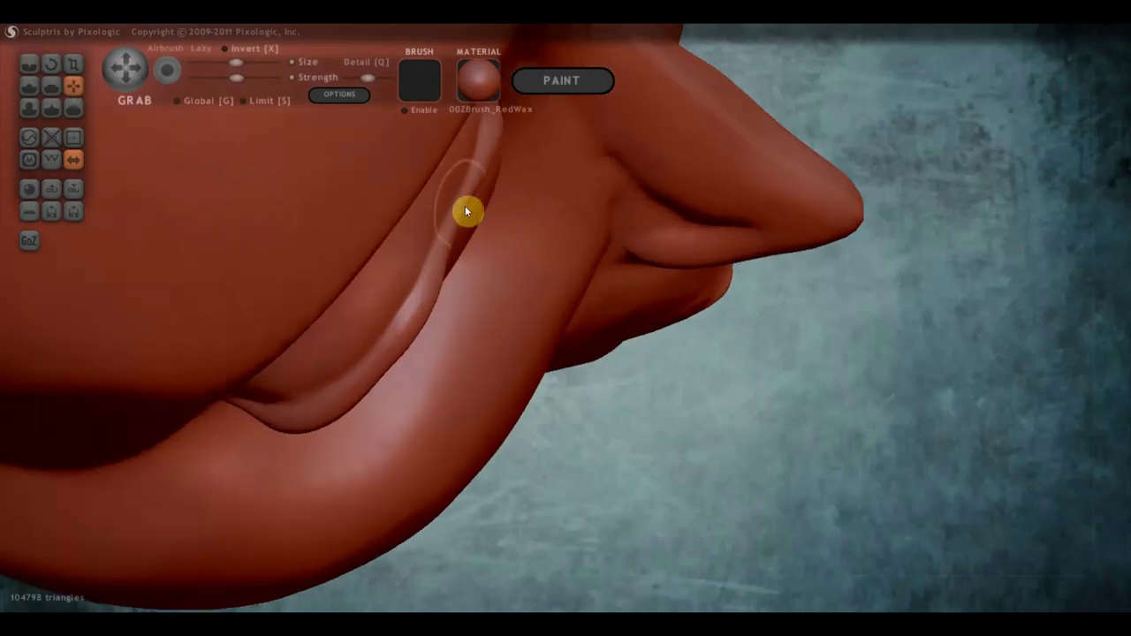
pyautogui.moveTo(467, 210)
pyautogui.mouseDown()
pyautogui.moveTo(458, 258)
pyautogui.moveTo(490, 168)
pyautogui.mouseUp()
pyautogui.moveTo(500, 212)
pyautogui.mouseDown(button='right')
pyautogui.moveTo(383, 175)
pyautogui.moveTo(295, 114)
pyautogui.mouseUp(button='right')
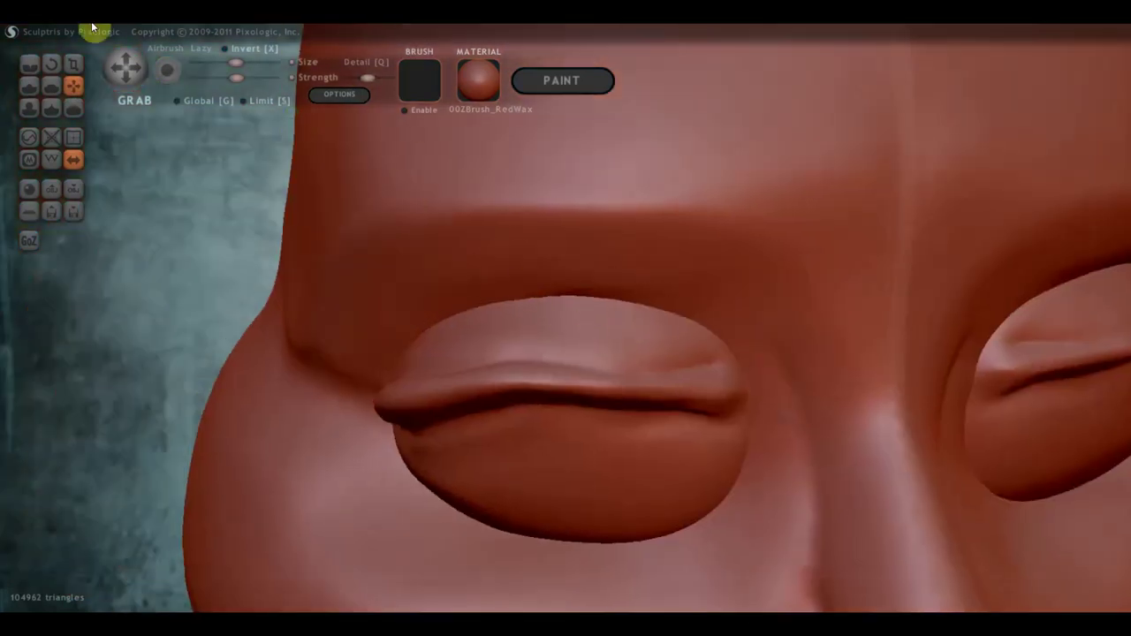
# - Crease the eyelid corner and deepen the lower lid lines on both eyes, then check profile and front
pyautogui.click(29, 63)
pyautogui.moveTo(745, 390)
pyautogui.mouseDown()
pyautogui.moveTo(653, 378)
pyautogui.moveTo(762, 406)
pyautogui.moveTo(625, 376)
pyautogui.moveTo(742, 403)
pyautogui.moveTo(709, 392)
pyautogui.moveTo(702, 422)
pyautogui.moveTo(727, 415)
pyautogui.moveTo(704, 409)
pyautogui.moveTo(721, 423)
pyautogui.moveTo(578, 416)
pyautogui.mouseUp()
pyautogui.moveTo(578, 417)
pyautogui.mouseDown(button='right')
pyautogui.moveTo(613, 334)
pyautogui.moveTo(608, 508)
pyautogui.mouseUp(button='right')
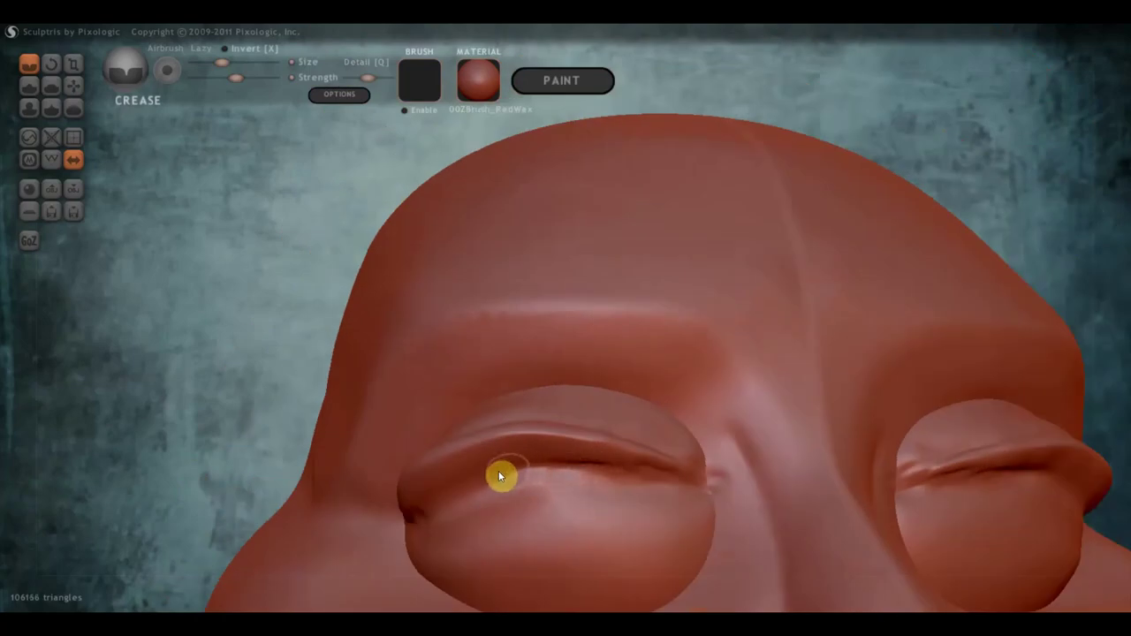
pyautogui.moveTo(500, 475)
pyautogui.mouseDown()
pyautogui.moveTo(439, 504)
pyautogui.moveTo(462, 486)
pyautogui.moveTo(606, 469)
pyautogui.moveTo(487, 472)
pyautogui.moveTo(406, 530)
pyautogui.moveTo(469, 505)
pyautogui.mouseUp()
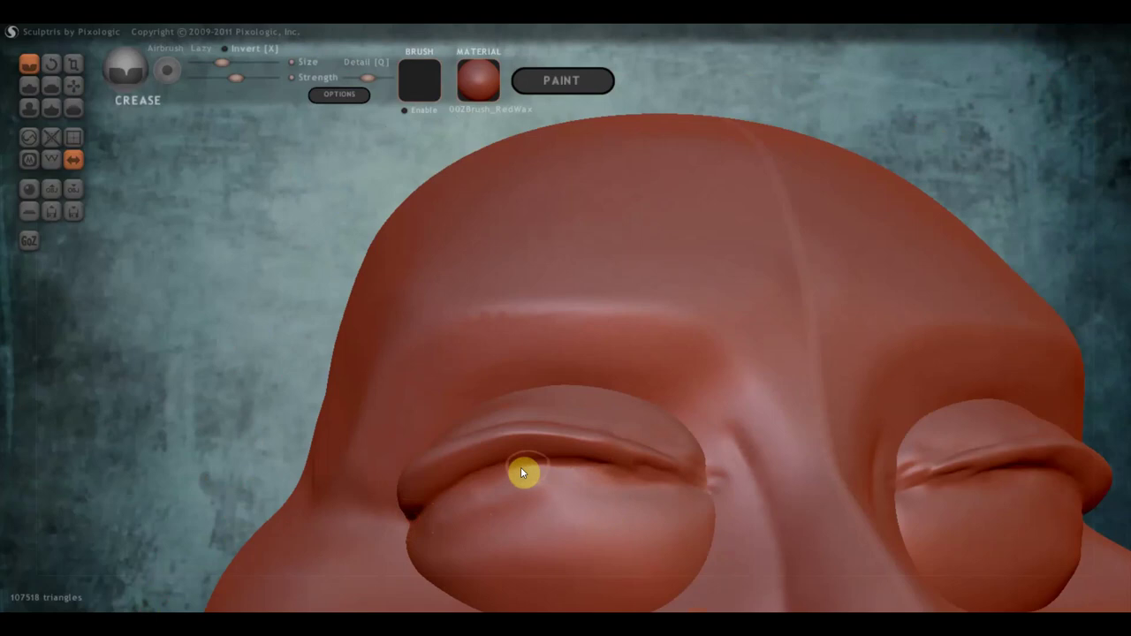
pyautogui.scroll(-2, 691, 461)
pyautogui.scroll(-2, 678, 497)
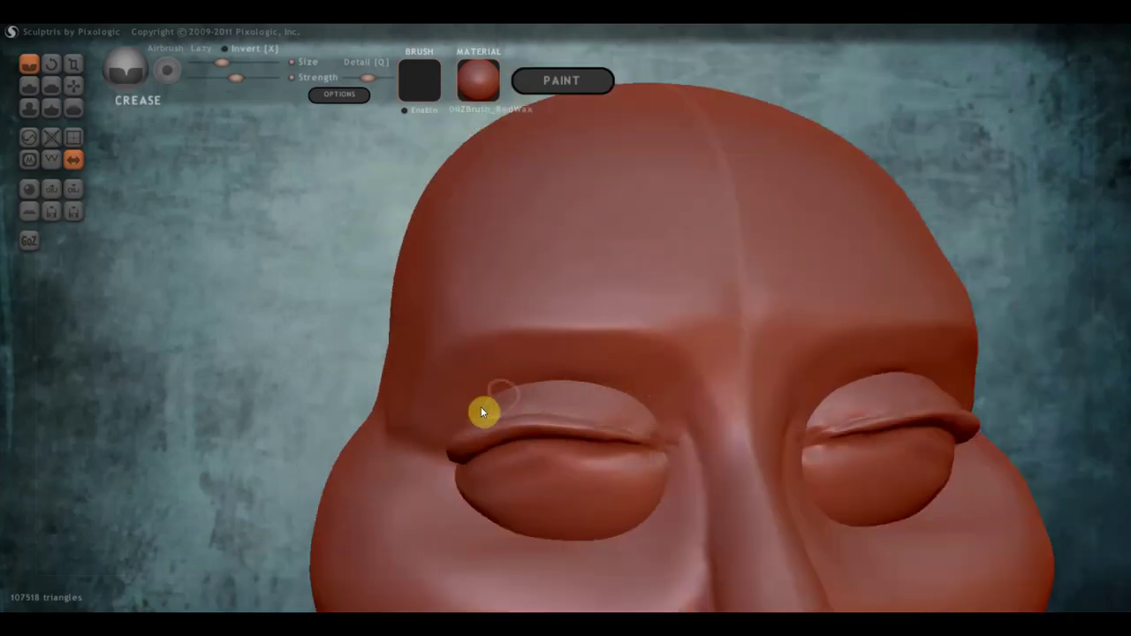
pyautogui.moveTo(498, 421); pyautogui.dragTo(760, 410, button='right')
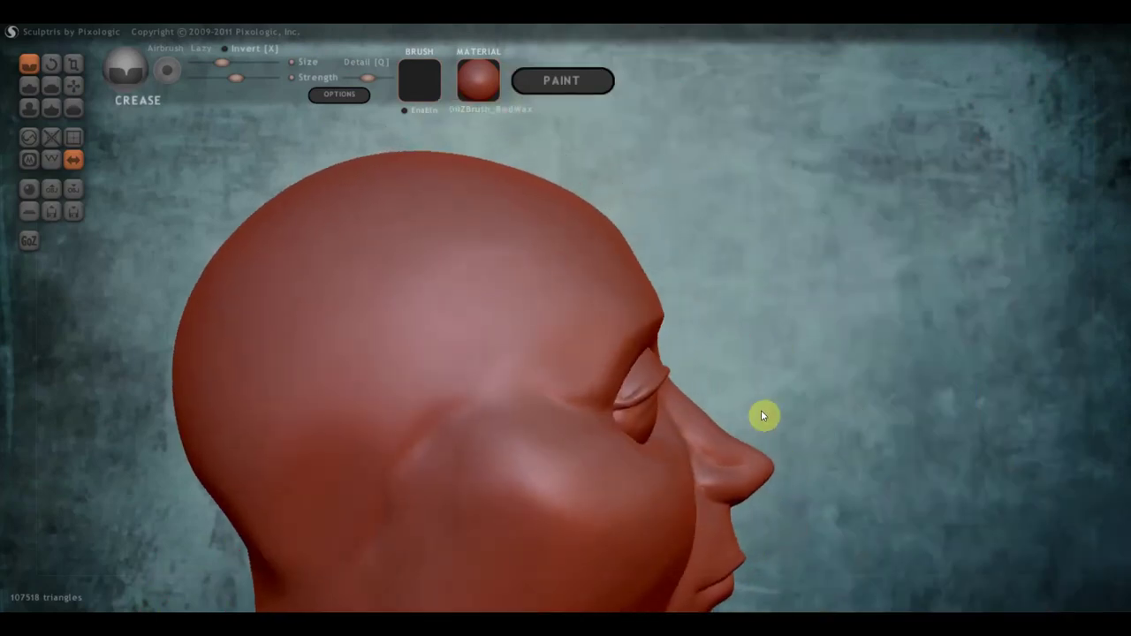
pyautogui.scroll(2, 645, 398)
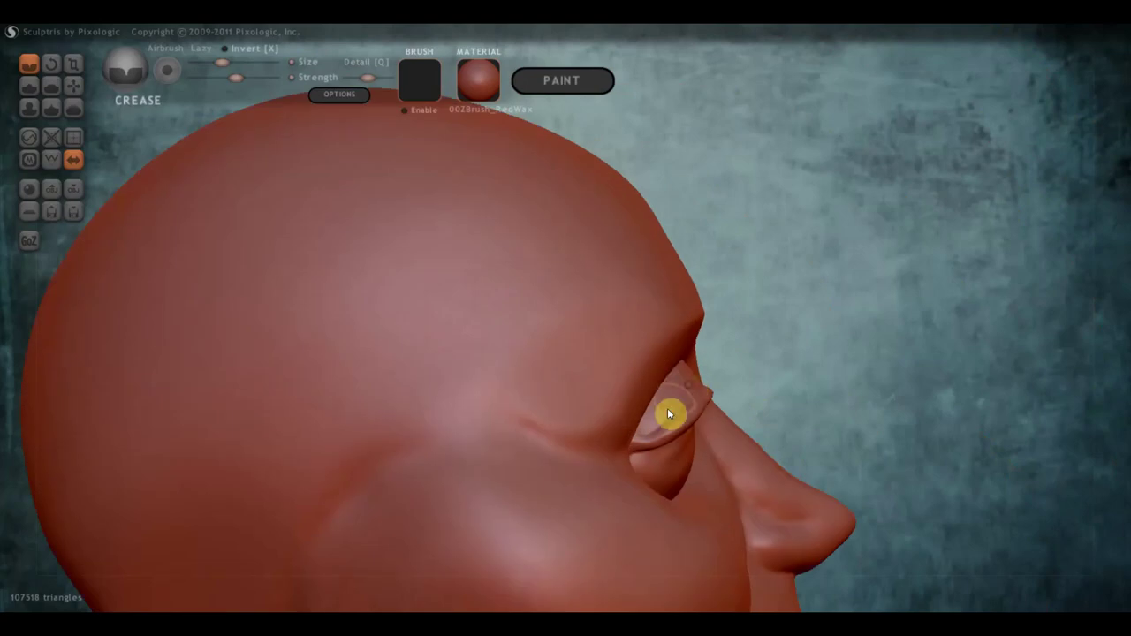
pyautogui.moveTo(599, 426); pyautogui.dragTo(412, 422, button='right')
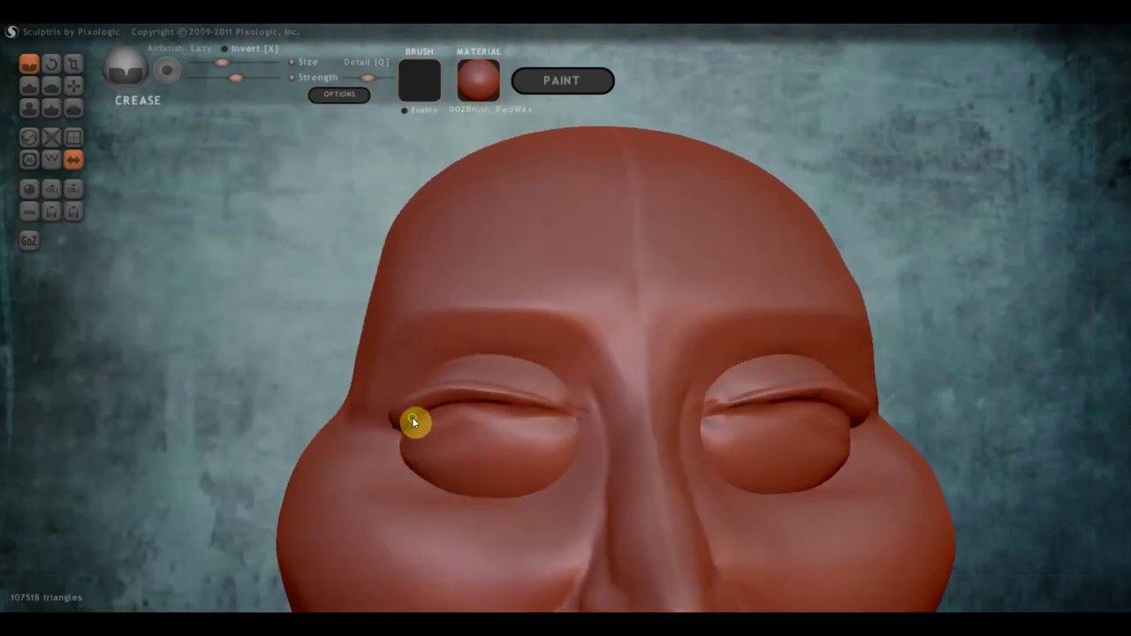
pyautogui.scroll(-3, 619, 417)
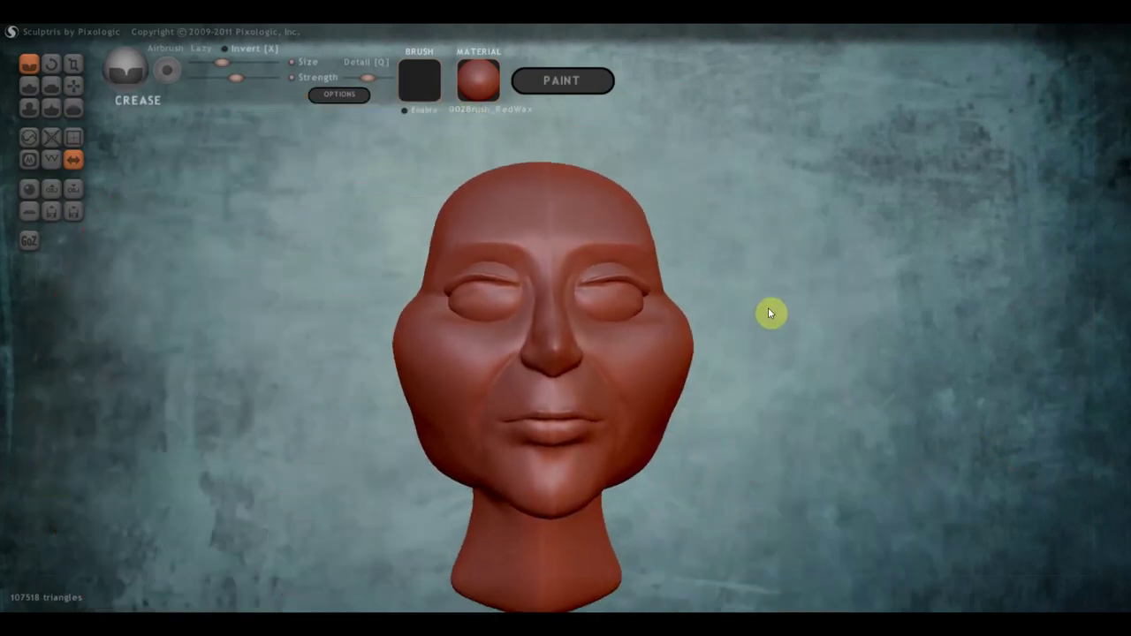
pyautogui.scroll(2, 669, 263)
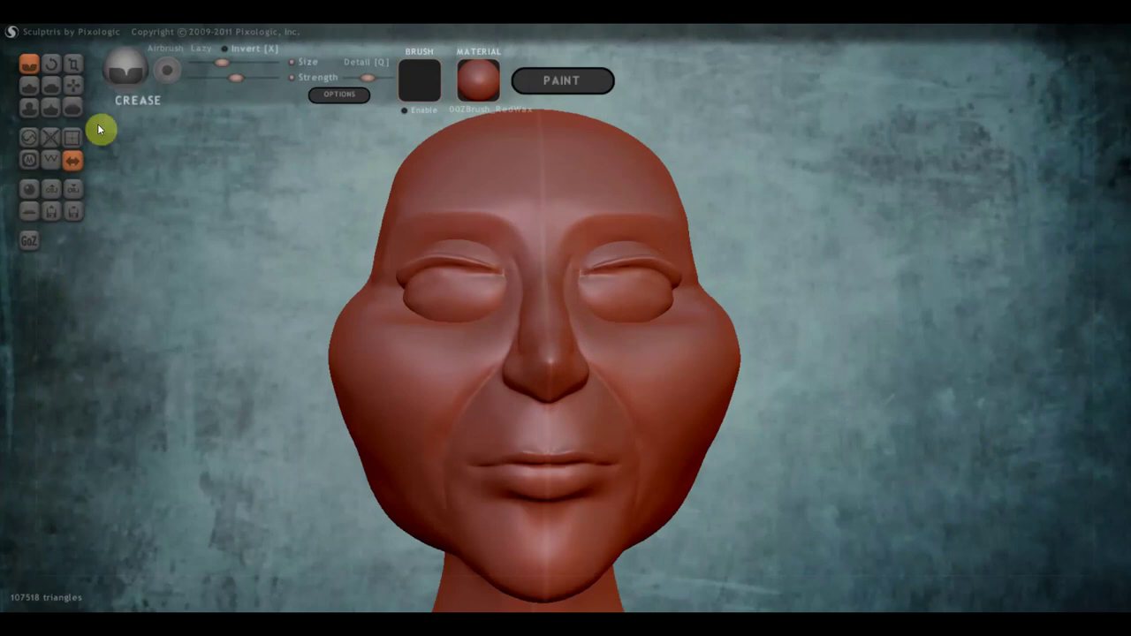
# - Build up a brow ridge above the eyes with the Draw brush, redoing the first stroke
pyautogui.click(26, 85)
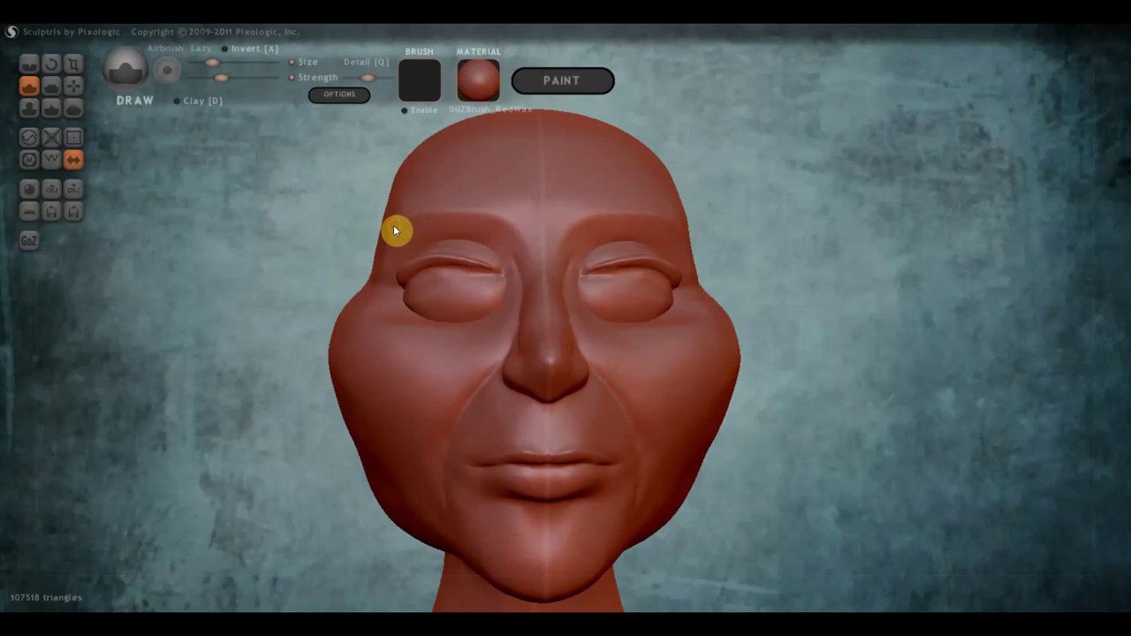
pyautogui.moveTo(395, 230)
pyautogui.mouseDown()
pyautogui.moveTo(422, 212)
pyautogui.moveTo(511, 215)
pyautogui.mouseUp()
pyautogui.hotkey('ctrl', 'z')
pyautogui.moveTo(513, 189)
pyautogui.mouseDown(button='right')
pyautogui.moveTo(540, 235)
pyautogui.moveTo(511, 209)
pyautogui.mouseUp(button='right')
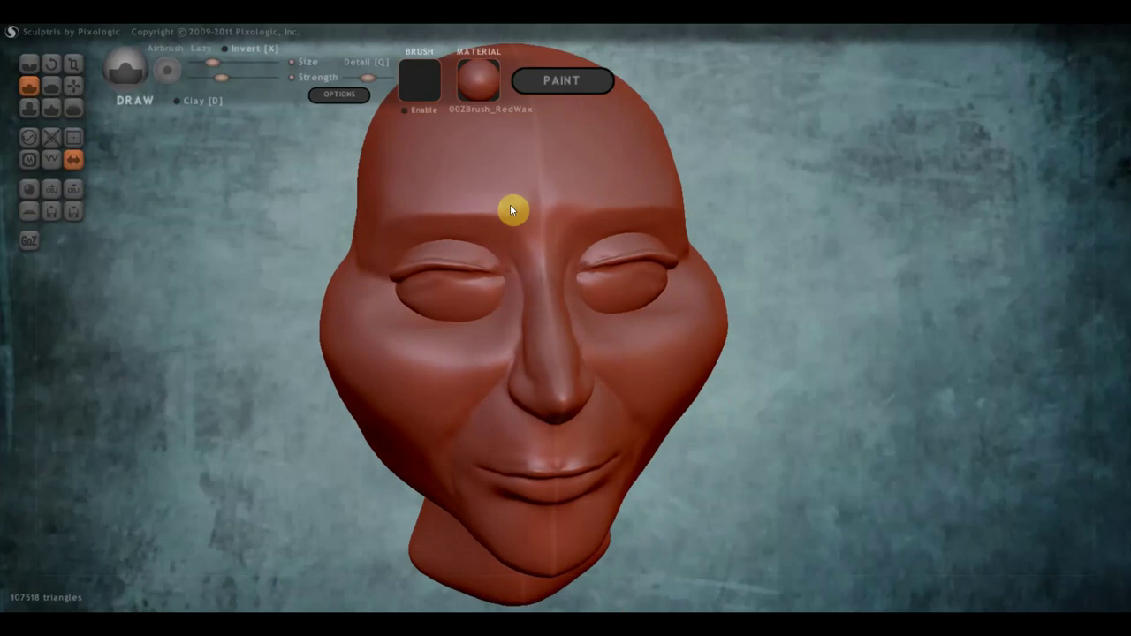
pyautogui.moveTo(495, 203)
pyautogui.mouseDown()
pyautogui.moveTo(437, 197)
pyautogui.moveTo(379, 221)
pyautogui.mouseUp()
pyautogui.moveTo(451, 202); pyautogui.dragTo(378, 232, button='right')
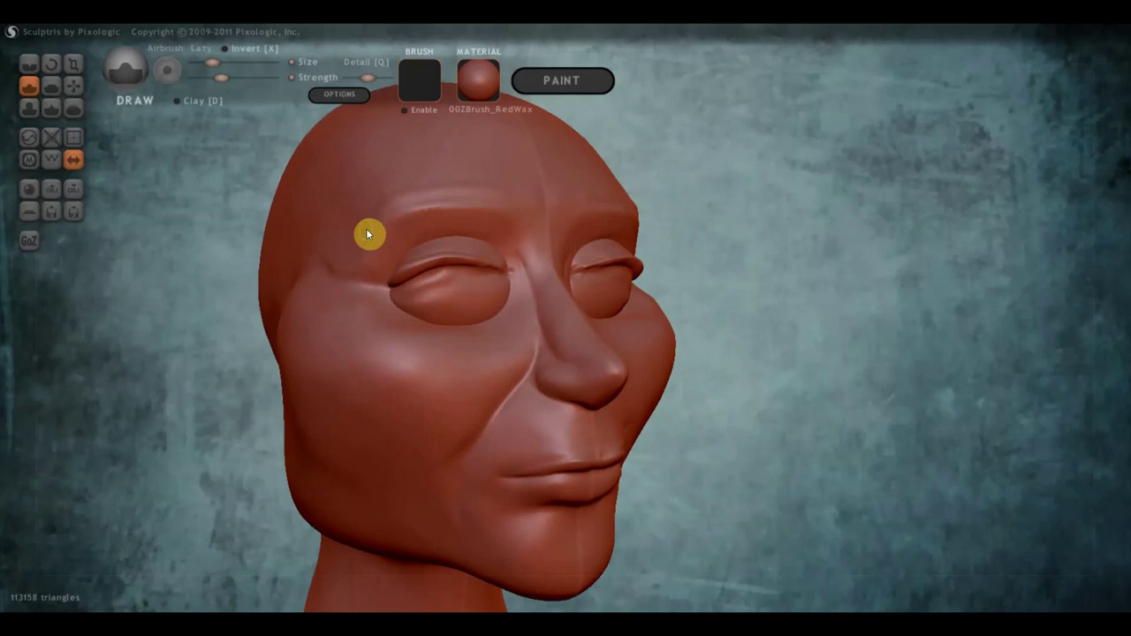
pyautogui.moveTo(371, 235)
pyautogui.mouseDown()
pyautogui.moveTo(388, 210)
pyautogui.moveTo(431, 190)
pyautogui.moveTo(499, 191)
pyautogui.mouseUp()
pyautogui.moveTo(499, 191)
pyautogui.mouseDown(button='right')
pyautogui.moveTo(424, 209)
pyautogui.moveTo(431, 194)
pyautogui.mouseUp(button='right')
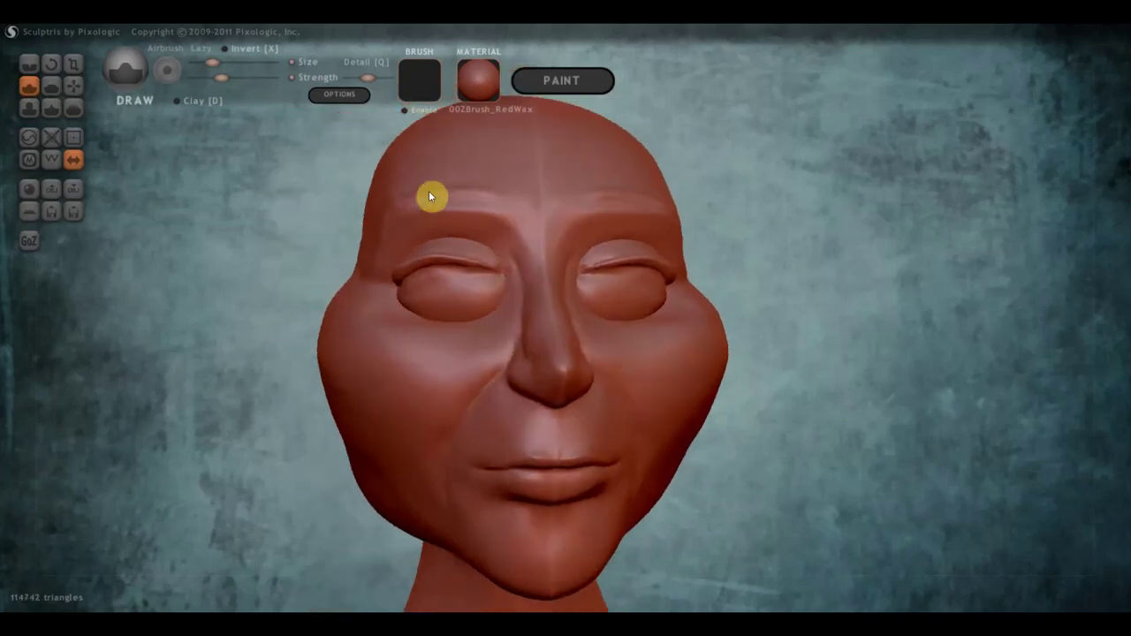
# - Smooth the brow and temple area with the Flatten brush, checking from several angles
pyautogui.click(51, 85)
pyautogui.moveTo(177, 150)
pyautogui.mouseDown(button='right')
pyautogui.moveTo(310, 202)
pyautogui.moveTo(507, 241)
pyautogui.mouseUp(button='right')
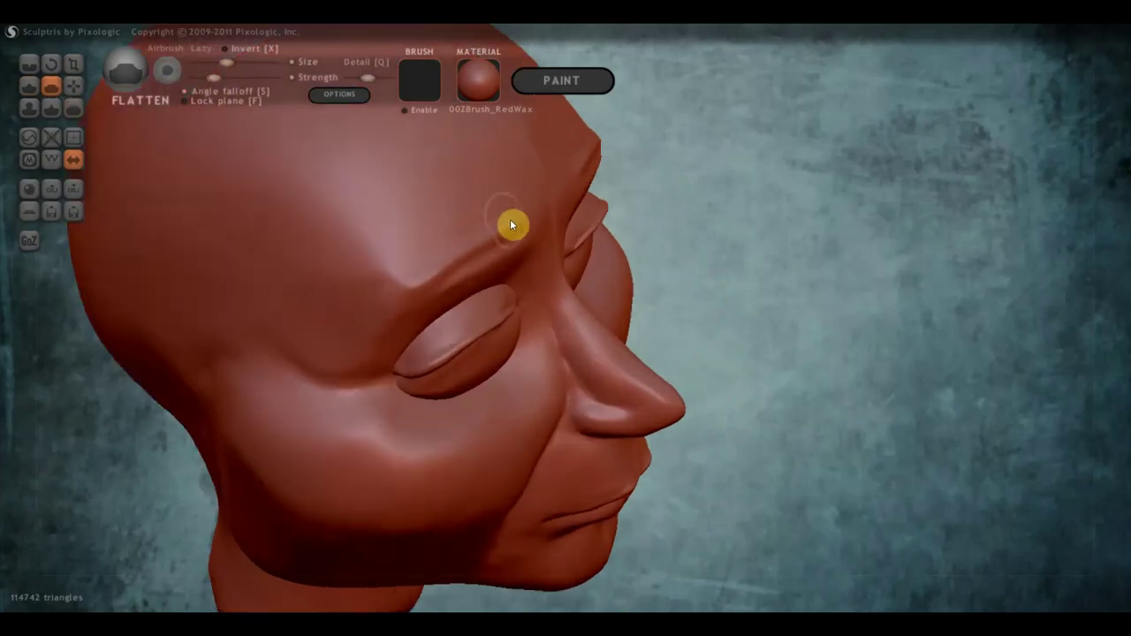
pyautogui.moveTo(510, 221); pyautogui.dragTo(388, 308)
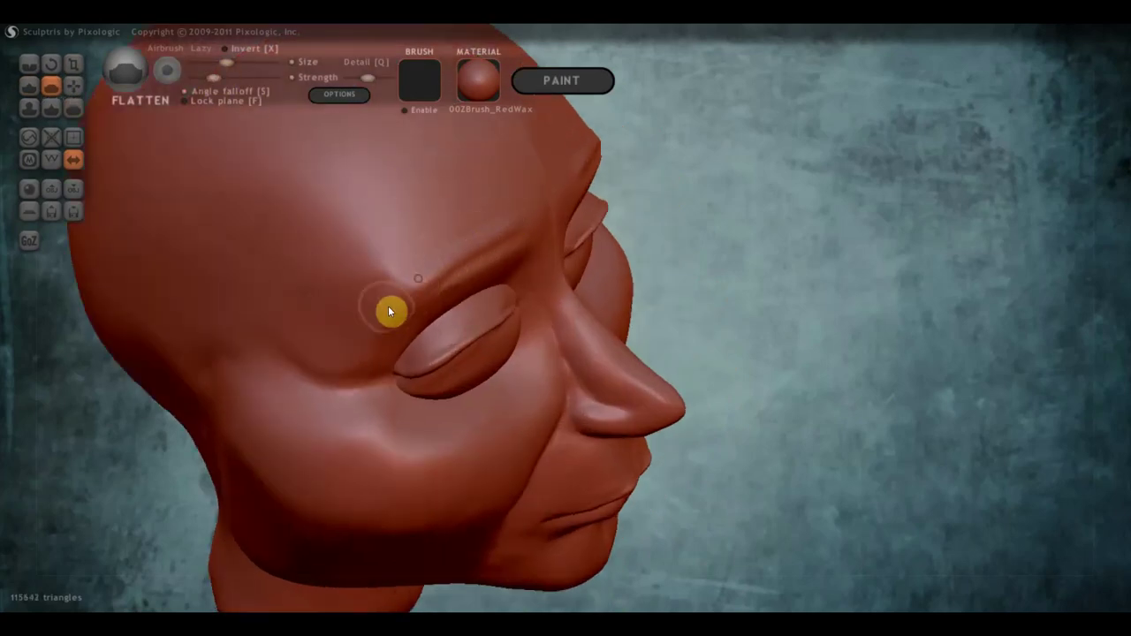
pyautogui.moveTo(439, 265)
pyautogui.mouseDown()
pyautogui.moveTo(409, 292)
pyautogui.moveTo(379, 295)
pyautogui.mouseUp()
pyautogui.moveTo(381, 242); pyautogui.dragTo(411, 238, button='right')
pyautogui.moveTo(412, 238)
pyautogui.mouseDown()
pyautogui.moveTo(392, 244)
pyautogui.moveTo(417, 251)
pyautogui.mouseUp()
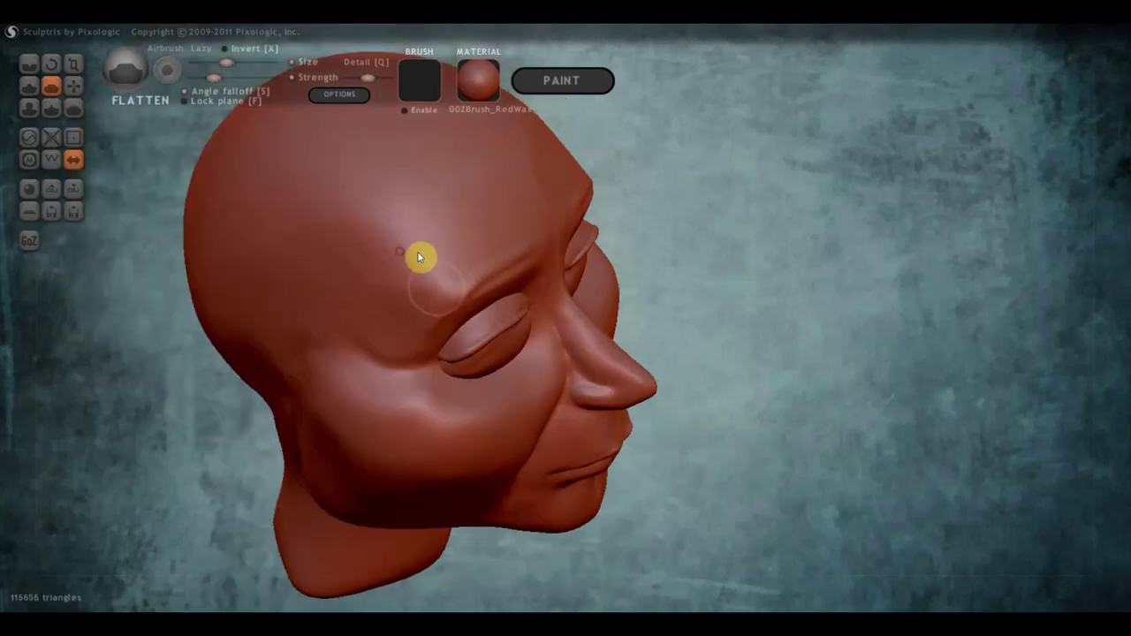
pyautogui.moveTo(448, 298); pyautogui.dragTo(290, 214, button='right')
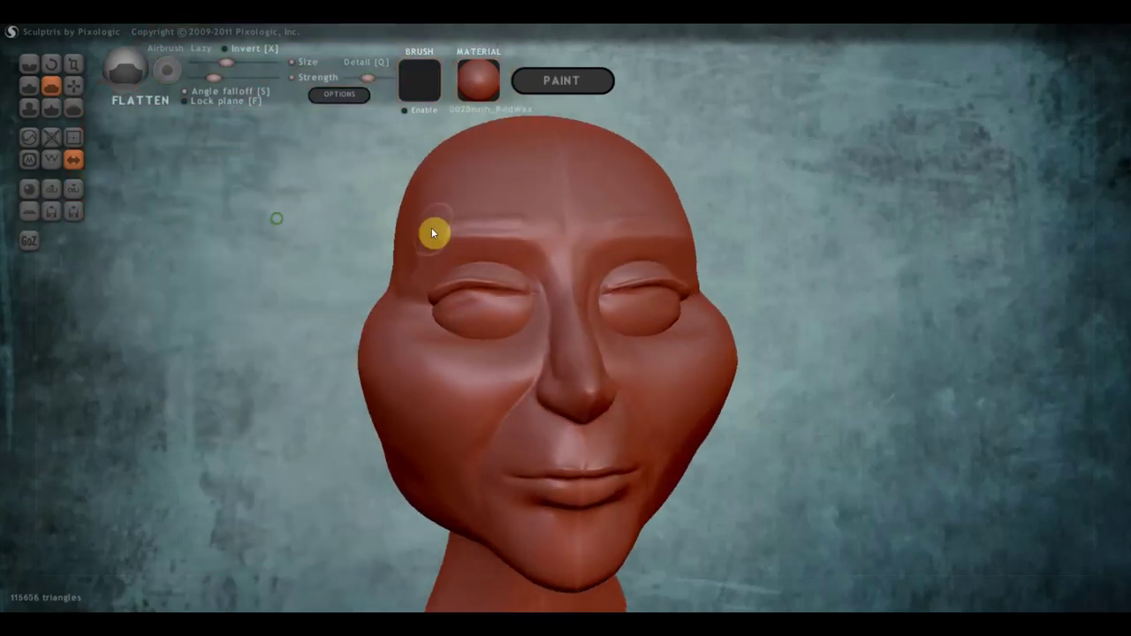
pyautogui.moveTo(431, 227)
pyautogui.mouseDown(button='right')
pyautogui.moveTo(560, 258)
pyautogui.moveTo(444, 268)
pyautogui.mouseUp(button='right')
pyautogui.moveTo(445, 268); pyautogui.dragTo(454, 255)
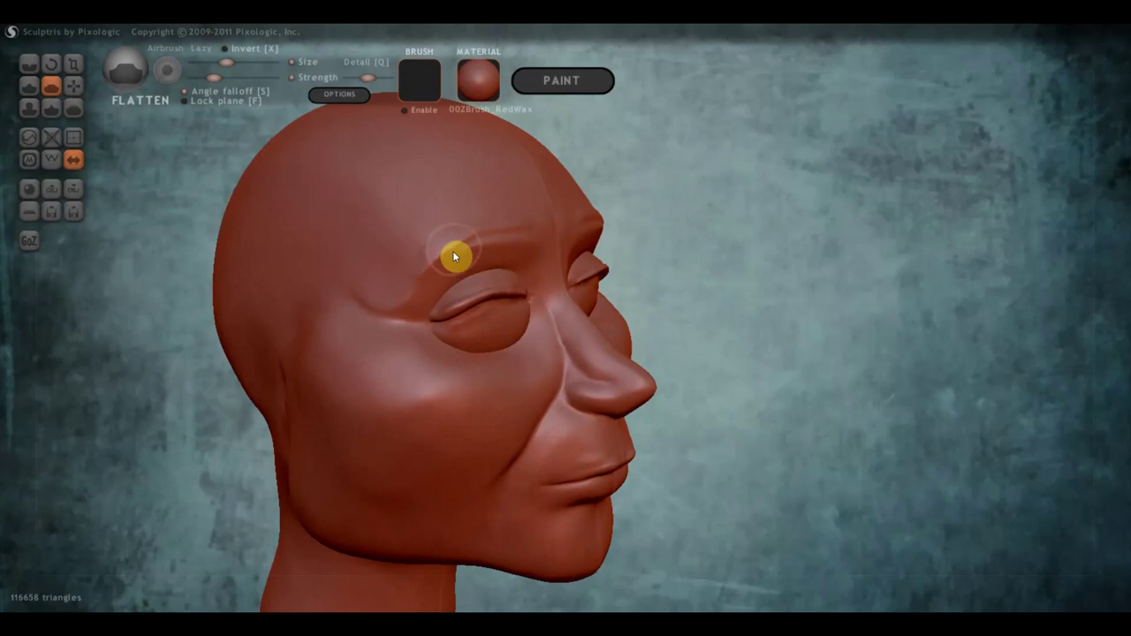
# - Carve a short forehead crease with a lower-strength Crease brush
pyautogui.click(31, 62)
pyautogui.moveTo(232, 78); pyautogui.dragTo(216, 78)
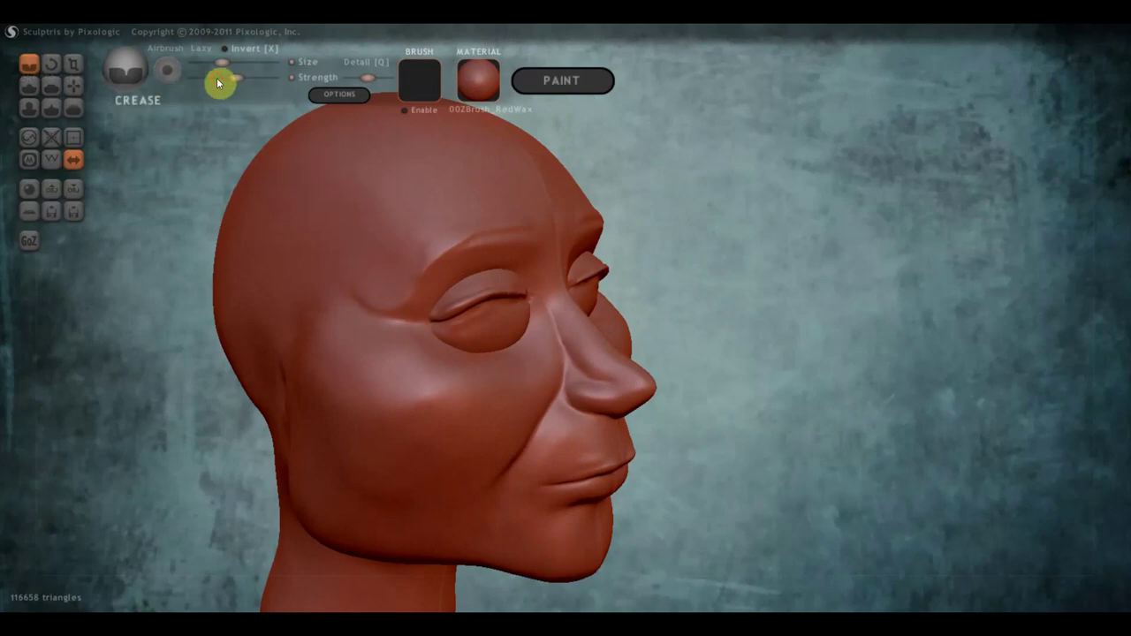
pyautogui.moveTo(401, 256); pyautogui.dragTo(416, 291, button='right')
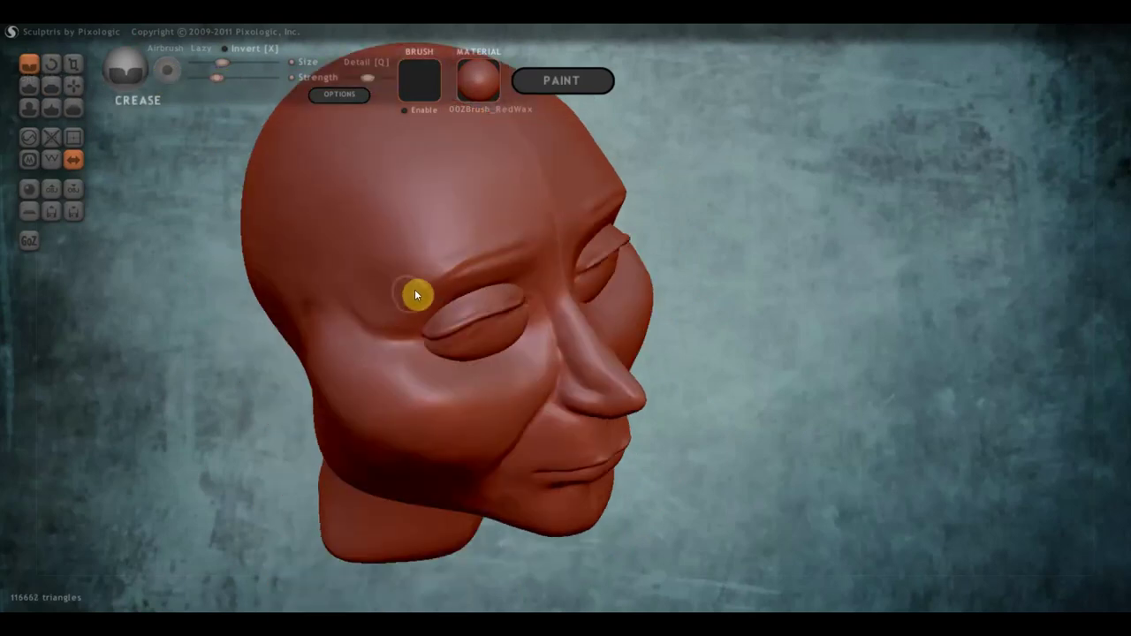
pyautogui.moveTo(474, 244)
pyautogui.mouseDown()
pyautogui.moveTo(509, 233)
pyautogui.moveTo(488, 220)
pyautogui.mouseUp()
# - Crease along the brow ridges and down the forehead centre to between the eyes
pyautogui.moveTo(488, 220)
pyautogui.mouseDown(button='right')
pyautogui.moveTo(527, 179)
pyautogui.moveTo(411, 274)
pyautogui.mouseUp(button='right')
pyautogui.scroll(2, 427, 255)
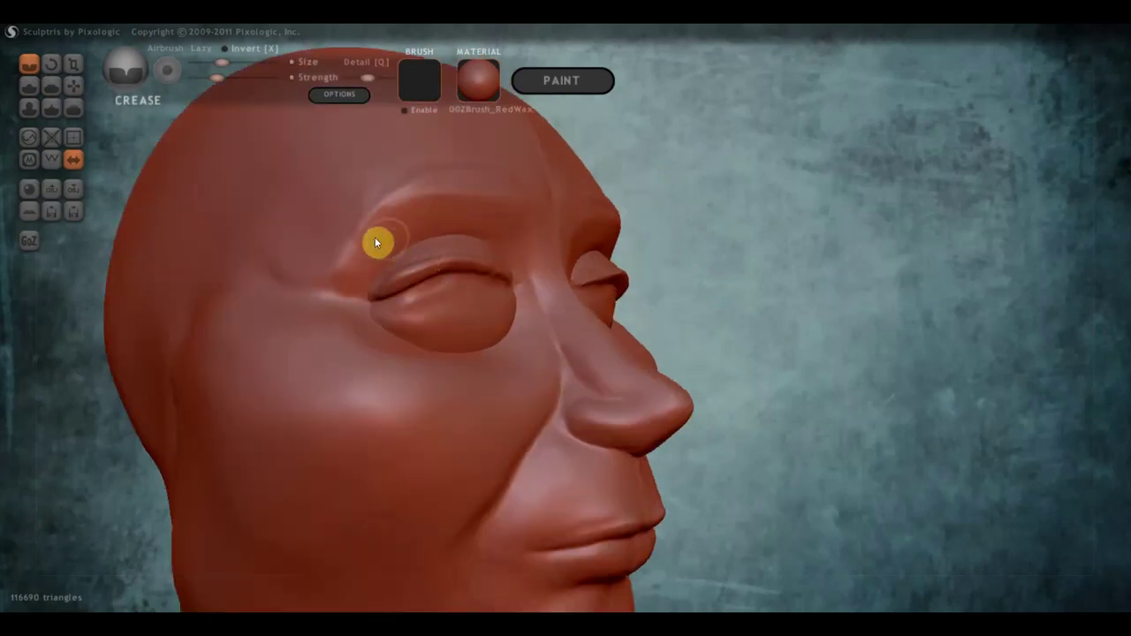
pyautogui.moveTo(370, 236)
pyautogui.mouseDown()
pyautogui.moveTo(439, 189)
pyautogui.moveTo(523, 196)
pyautogui.mouseUp()
pyautogui.moveTo(523, 195)
pyautogui.mouseDown(button='right')
pyautogui.moveTo(424, 204)
pyautogui.moveTo(510, 188)
pyautogui.mouseUp(button='right')
pyautogui.moveTo(530, 177)
pyautogui.mouseDown()
pyautogui.moveTo(537, 184)
pyautogui.moveTo(511, 194)
pyautogui.mouseUp()
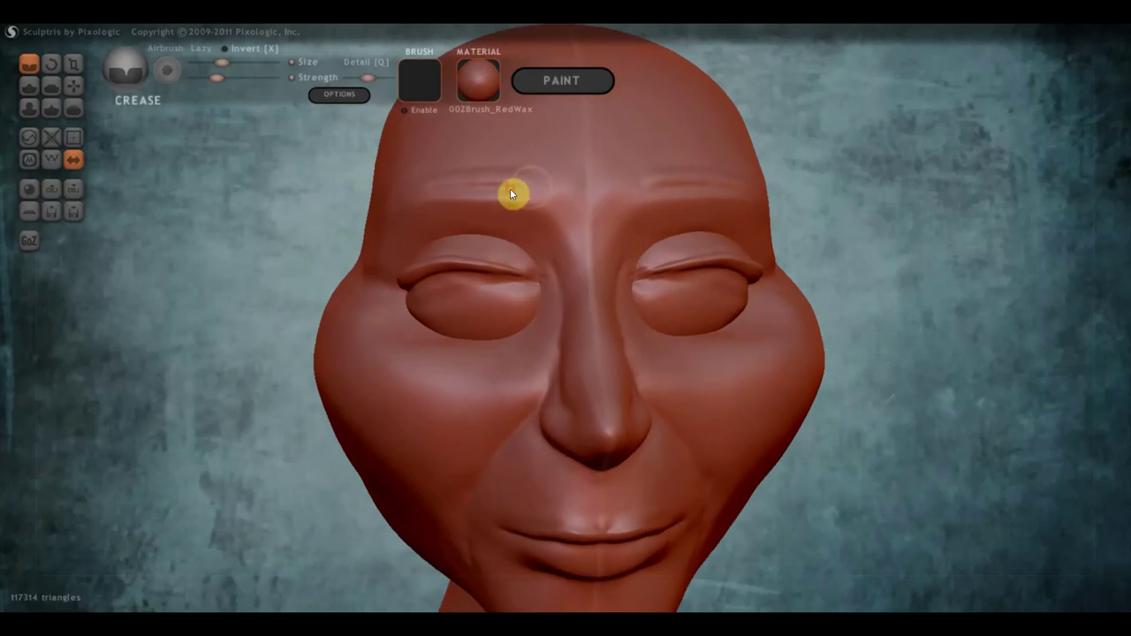
pyautogui.scroll(-2, 536, 239)
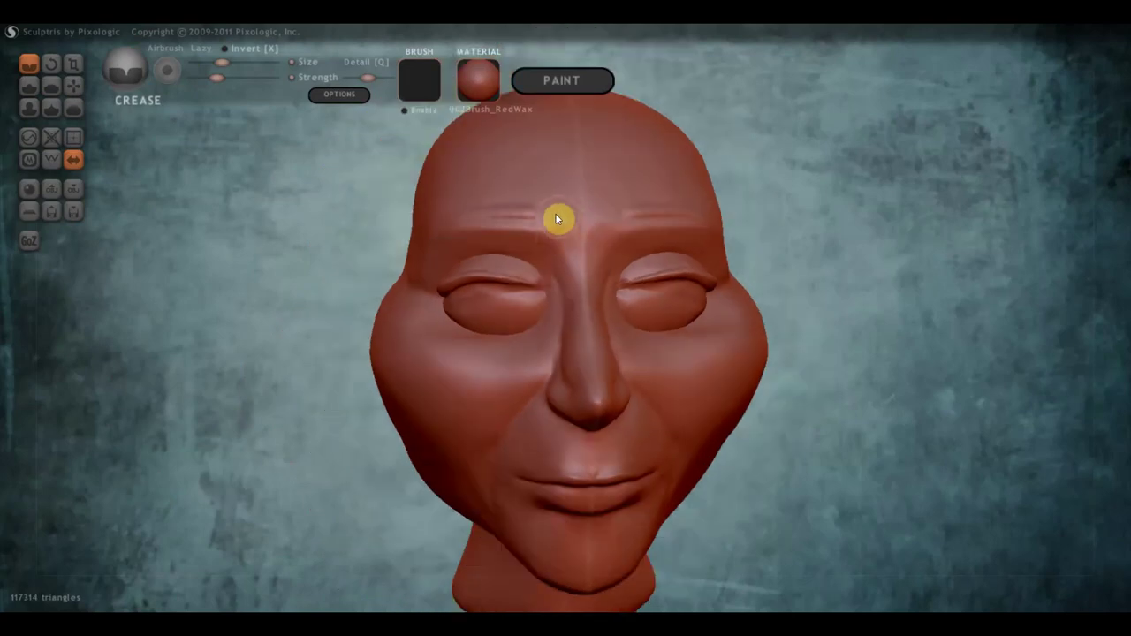
pyautogui.moveTo(574, 210); pyautogui.dragTo(572, 277)
# - Nudge the brow, left inner eye corner and nose bridge with the Grab brush
pyautogui.click(73, 85)
pyautogui.scroll(2, 557, 287)
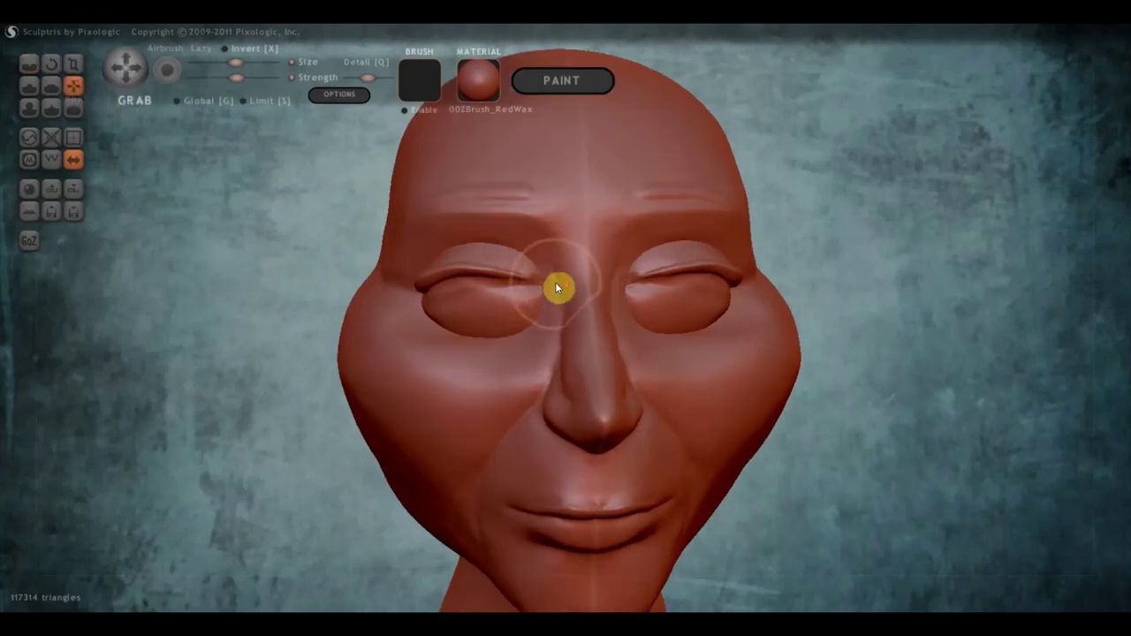
pyautogui.scroll(2, 557, 287)
pyautogui.moveTo(533, 241); pyautogui.dragTo(547, 240)
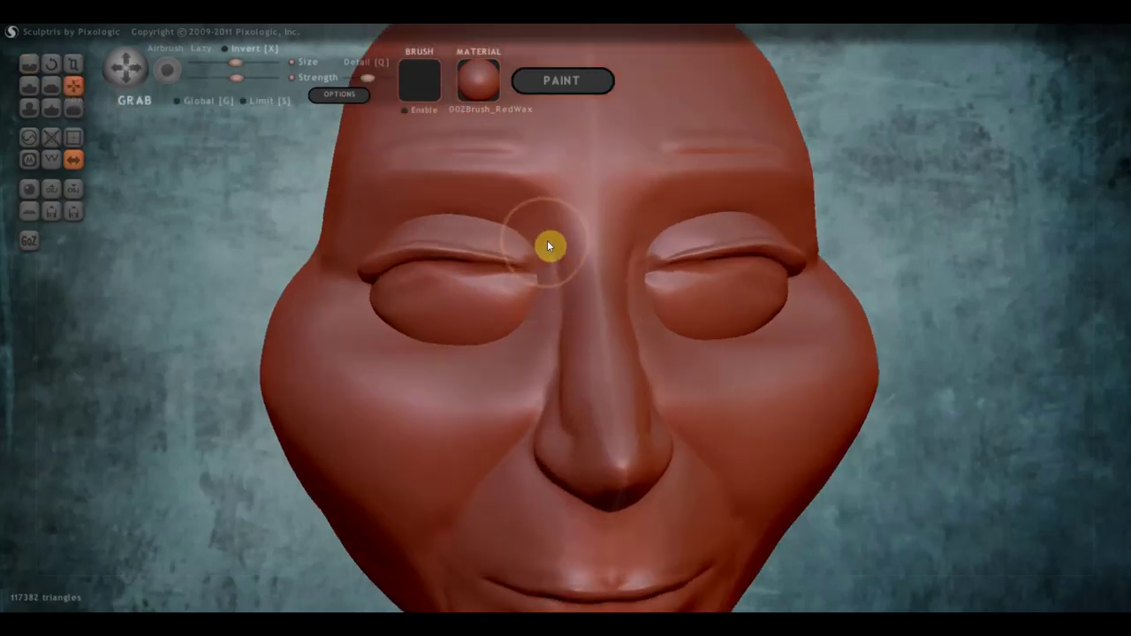
pyautogui.moveTo(530, 303); pyautogui.dragTo(548, 298)
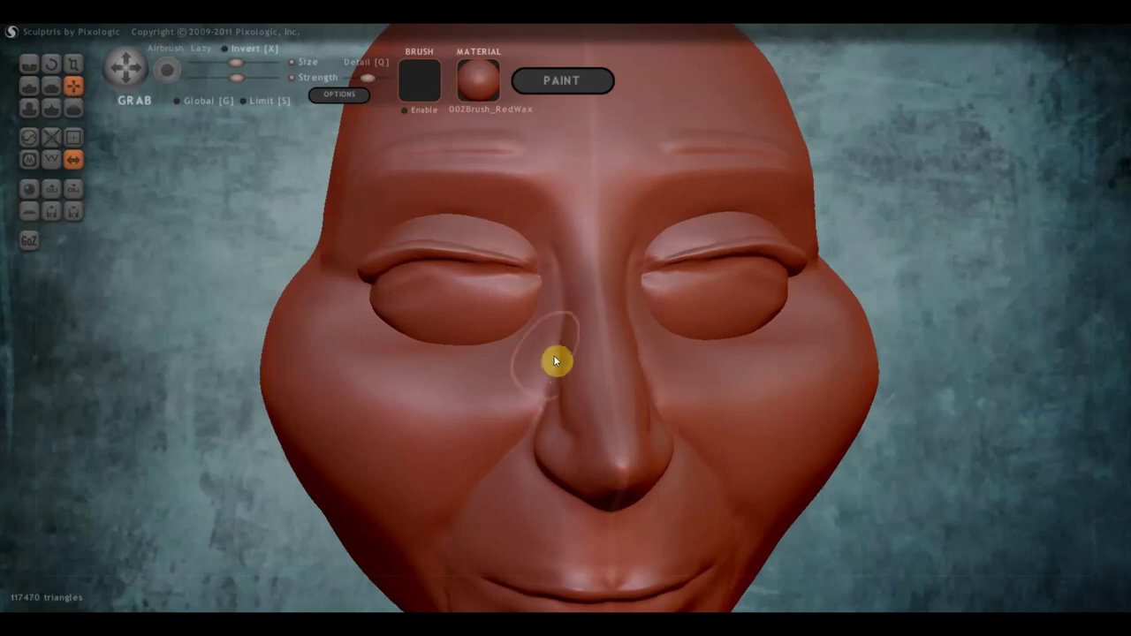
pyautogui.moveTo(568, 391)
pyautogui.mouseDown()
pyautogui.moveTo(568, 402)
pyautogui.moveTo(566, 374)
pyautogui.mouseUp()
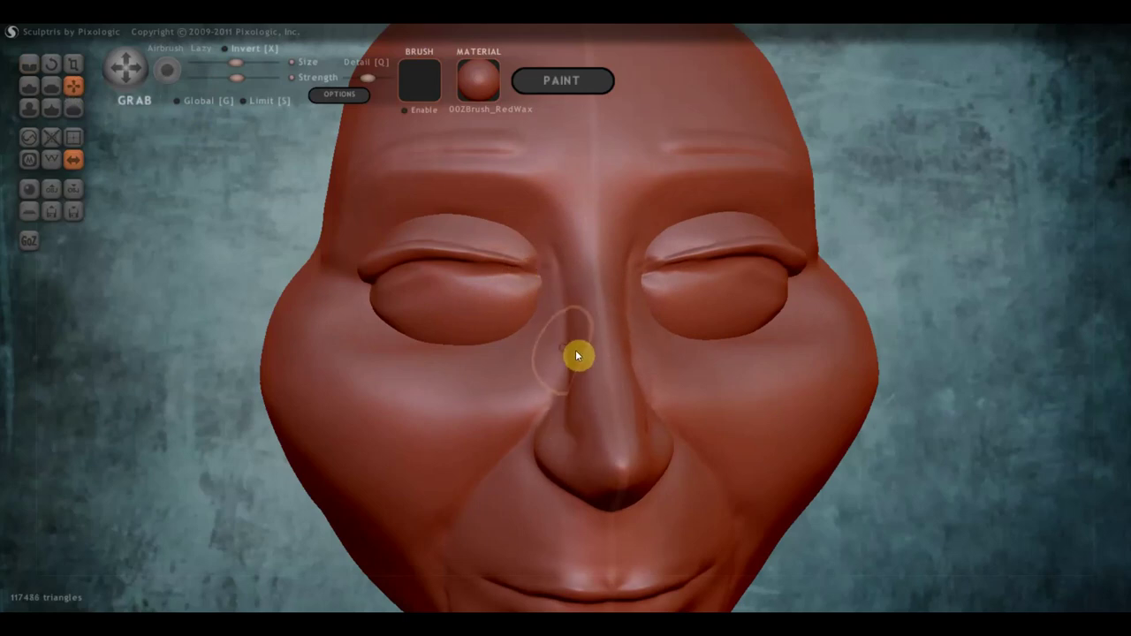
# - Reshape the right upper eyelid from the head's right side
pyautogui.scroll(-3, 587, 389)
pyautogui.scroll(-3, 588, 420)
pyautogui.scroll(-2, 565, 397)
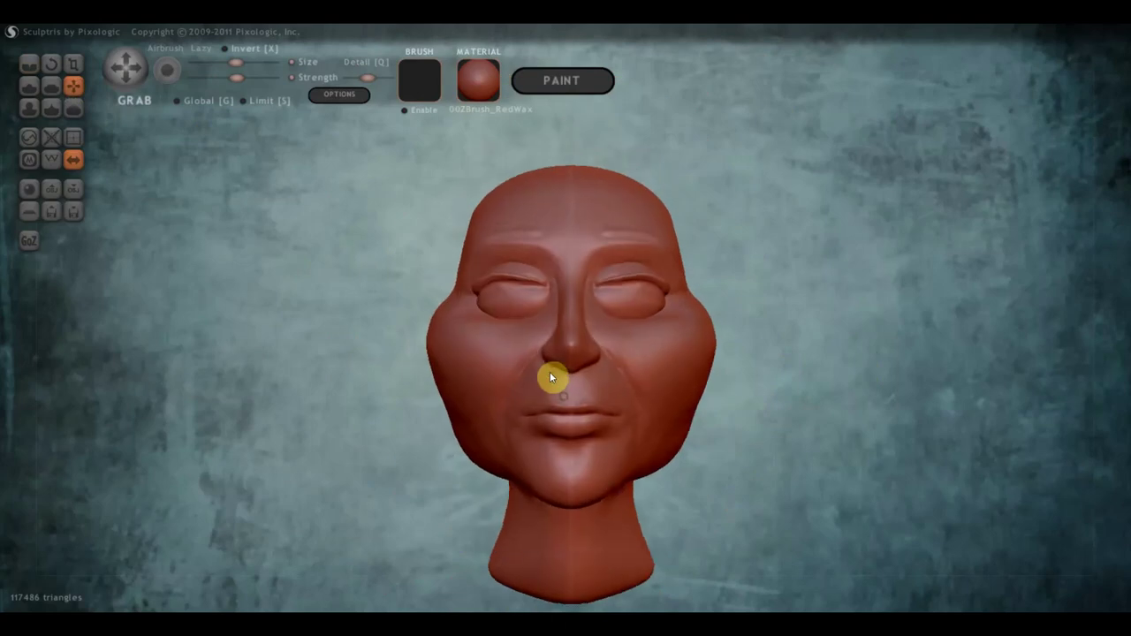
pyautogui.scroll(3, 681, 309)
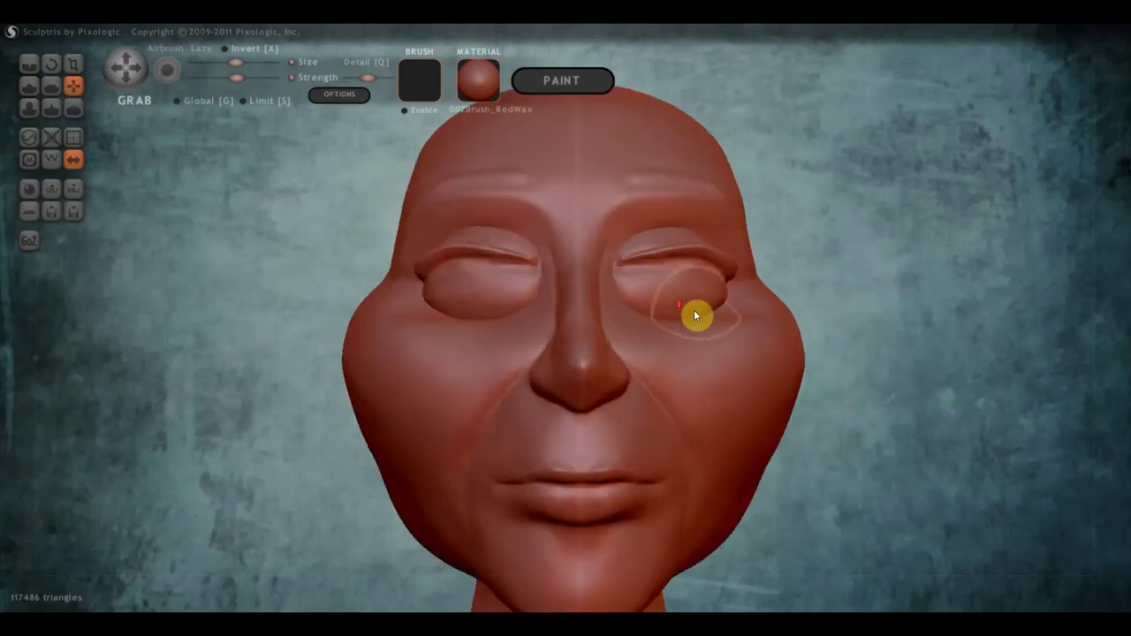
pyautogui.scroll(2, 695, 315)
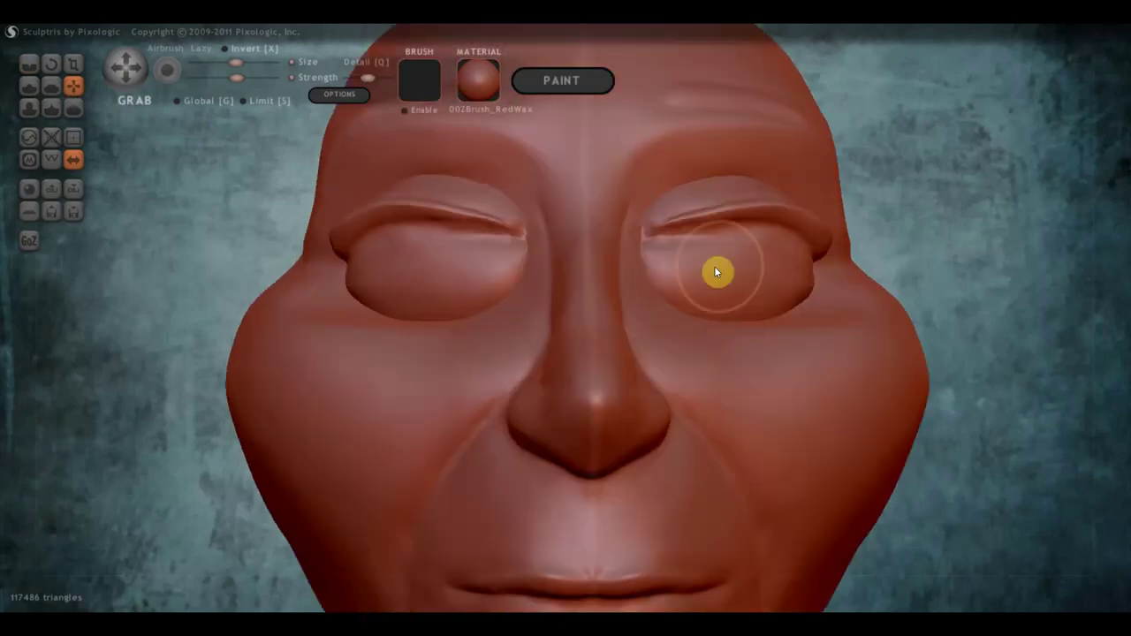
pyautogui.moveTo(710, 278); pyautogui.dragTo(624, 267, button='right')
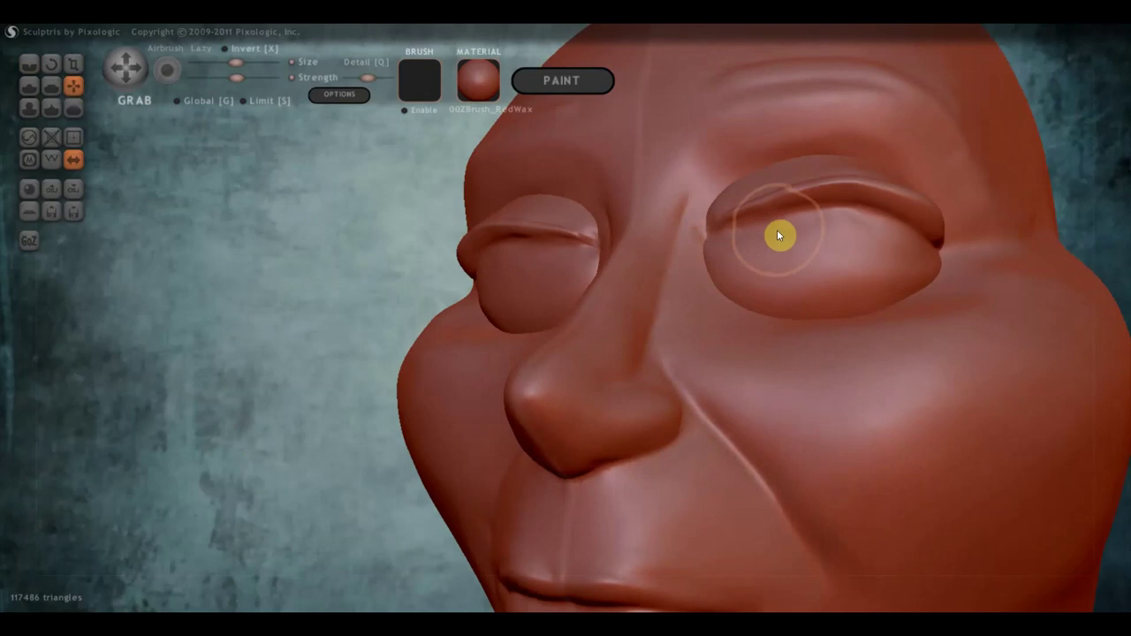
pyautogui.moveTo(777, 234)
pyautogui.mouseDown()
pyautogui.moveTo(846, 232)
pyautogui.moveTo(927, 269)
pyautogui.mouseUp()
# - Pull a fuller bulge out of the cheek in left profile and inspect the result
pyautogui.scroll(-2, 873, 295)
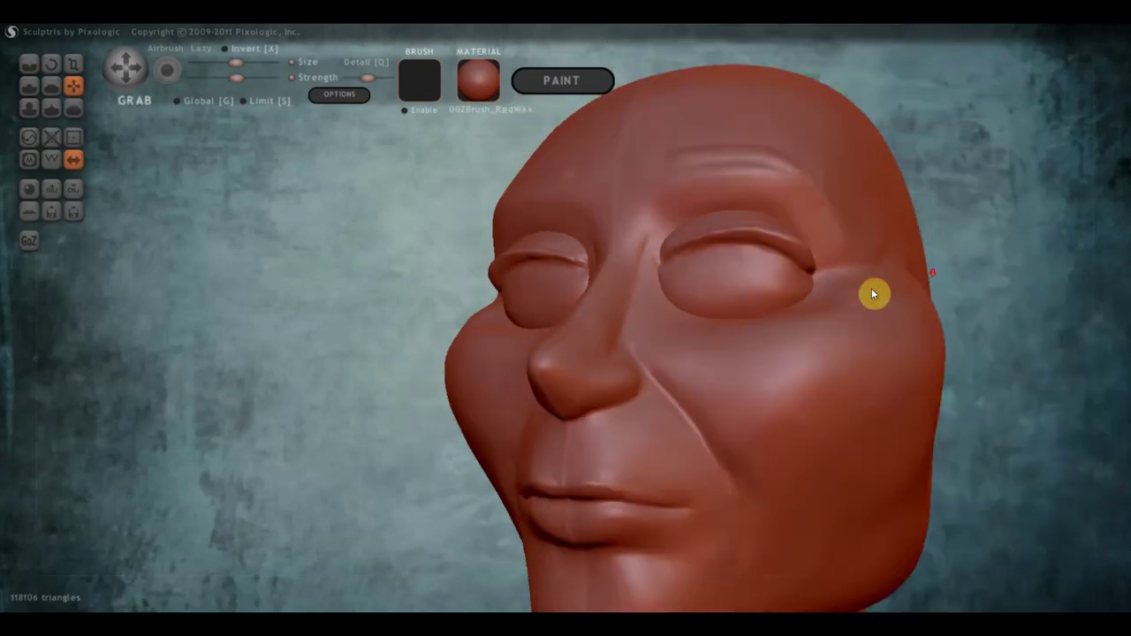
pyautogui.scroll(-3, 873, 294)
pyautogui.moveTo(699, 330)
pyautogui.mouseDown(button='right')
pyautogui.moveTo(646, 363)
pyautogui.moveTo(578, 360)
pyautogui.moveTo(572, 347)
pyautogui.mouseUp(button='right')
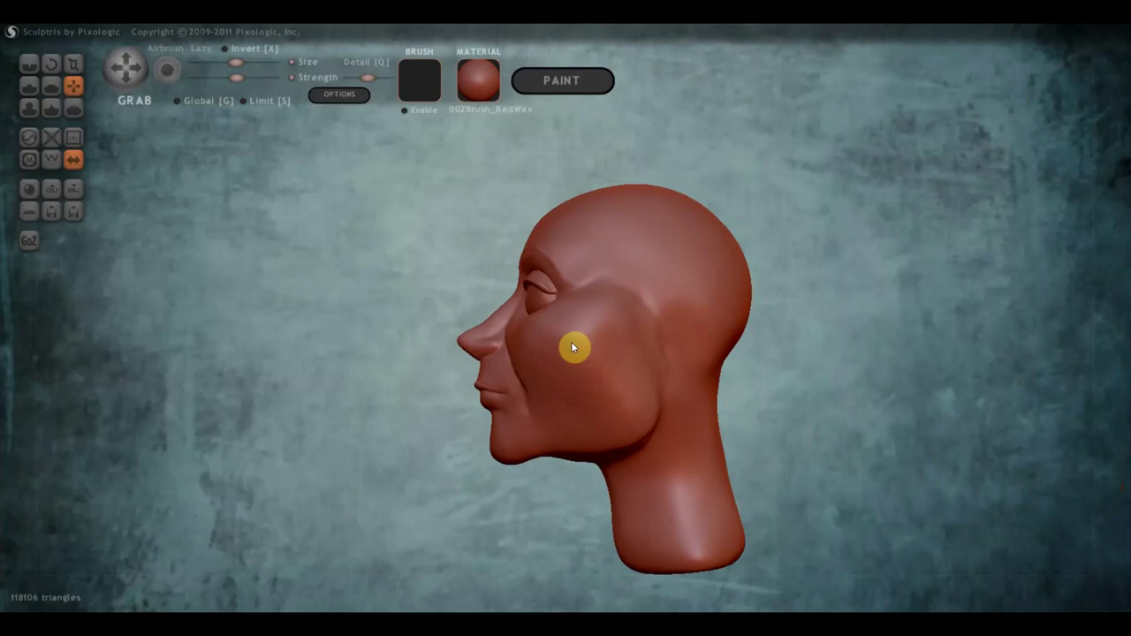
pyautogui.moveTo(571, 347); pyautogui.dragTo(573, 351)
pyautogui.scroll(3, 775, 346)
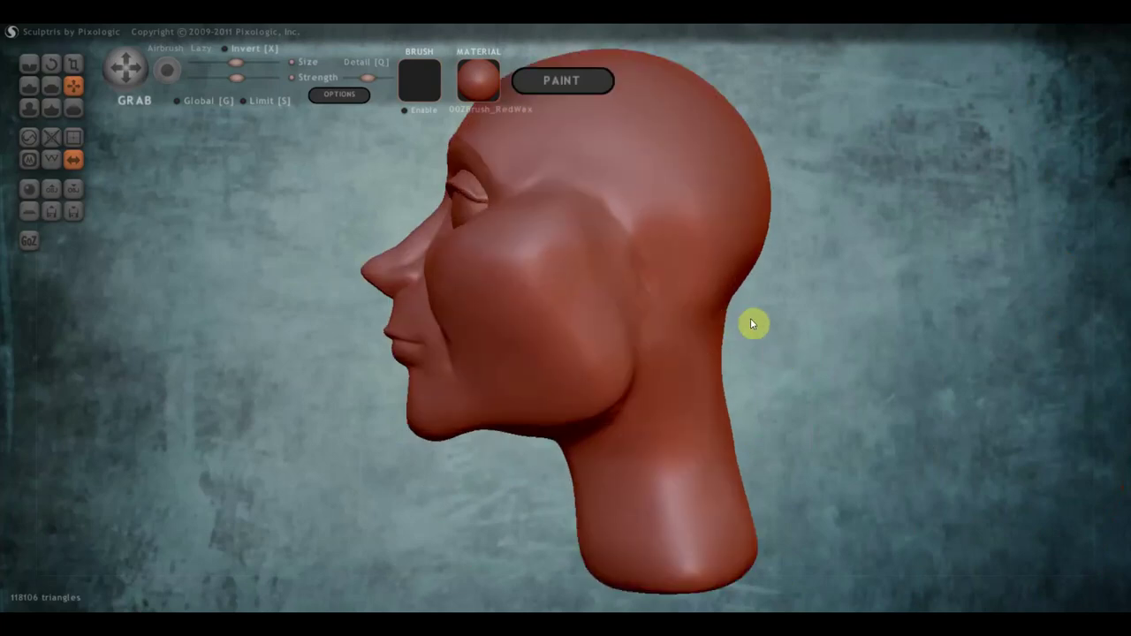
pyautogui.scroll(-1, 751, 324)
pyautogui.scroll(-2, 750, 324)
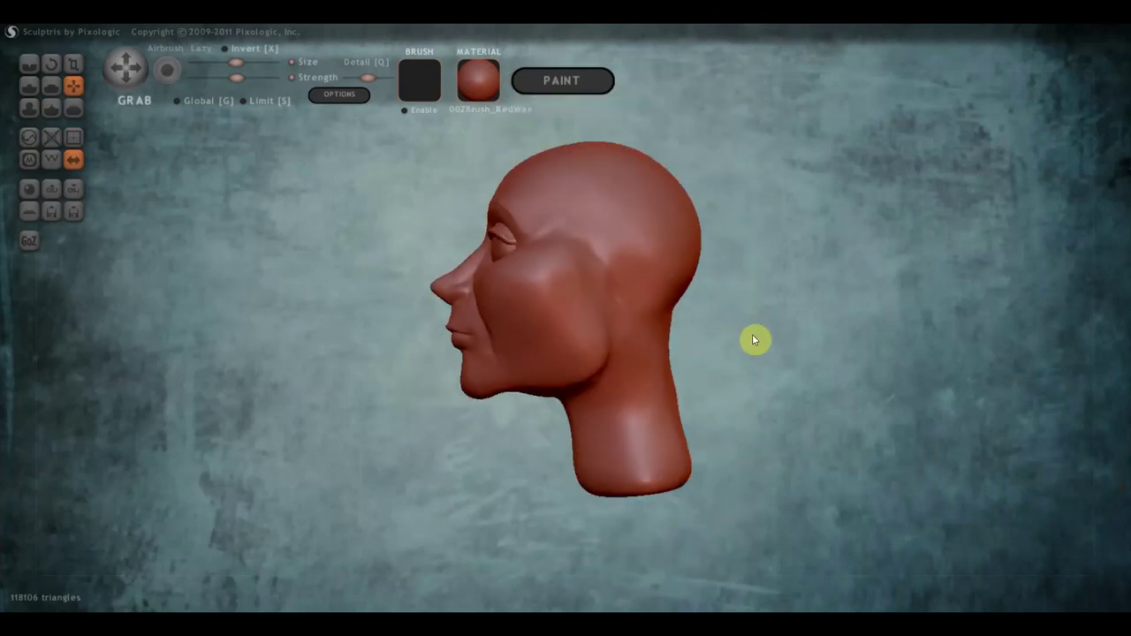
pyautogui.moveTo(773, 345)
pyautogui.mouseDown(button='right')
pyautogui.moveTo(750, 391)
pyautogui.moveTo(894, 396)
pyautogui.moveTo(445, 403)
pyautogui.moveTo(704, 386)
pyautogui.mouseUp(button='right')
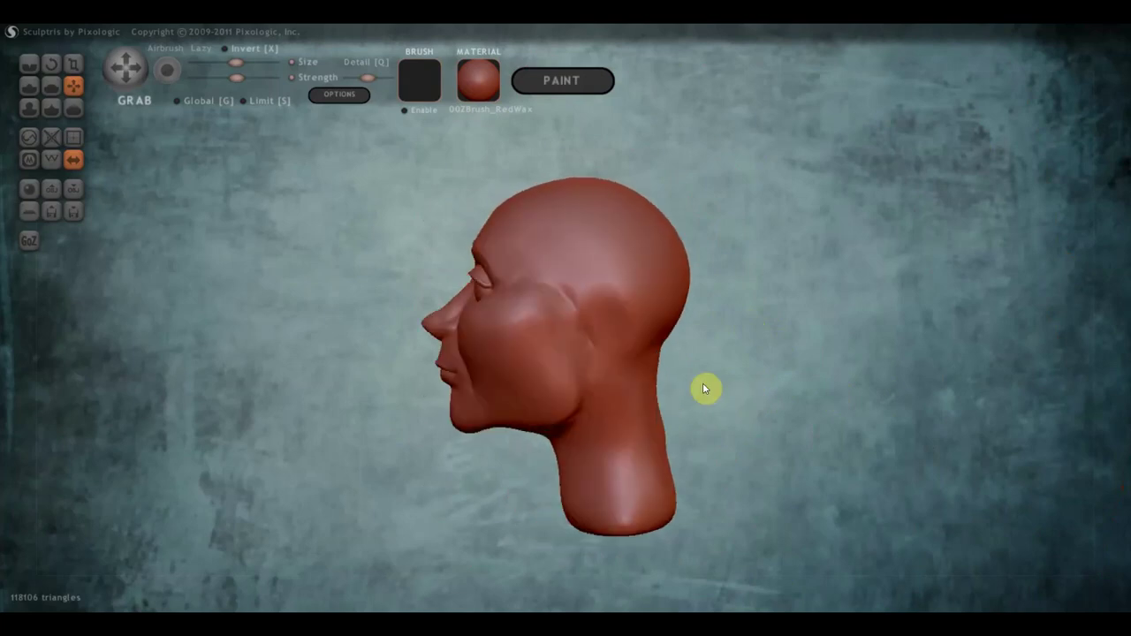
# - Paint a mask over the back of the head and across the crown
pyautogui.keyDown('ctrl'); pyautogui.moveTo(619, 253); pyautogui.dragTo(654, 245); pyautogui.keyUp('ctrl')
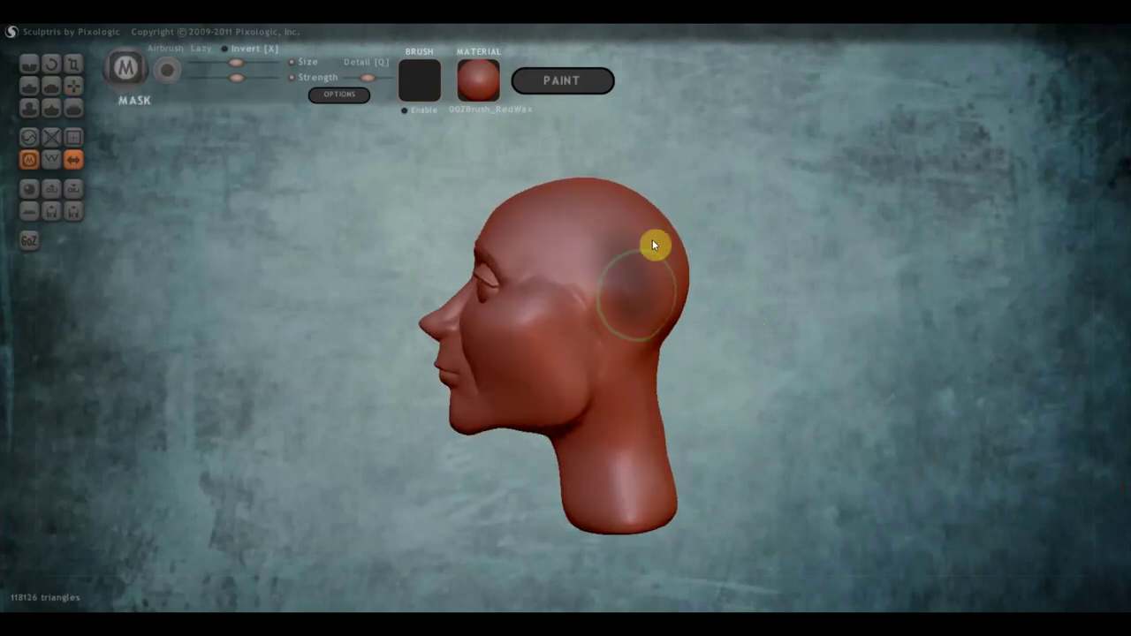
pyautogui.click(29, 160)
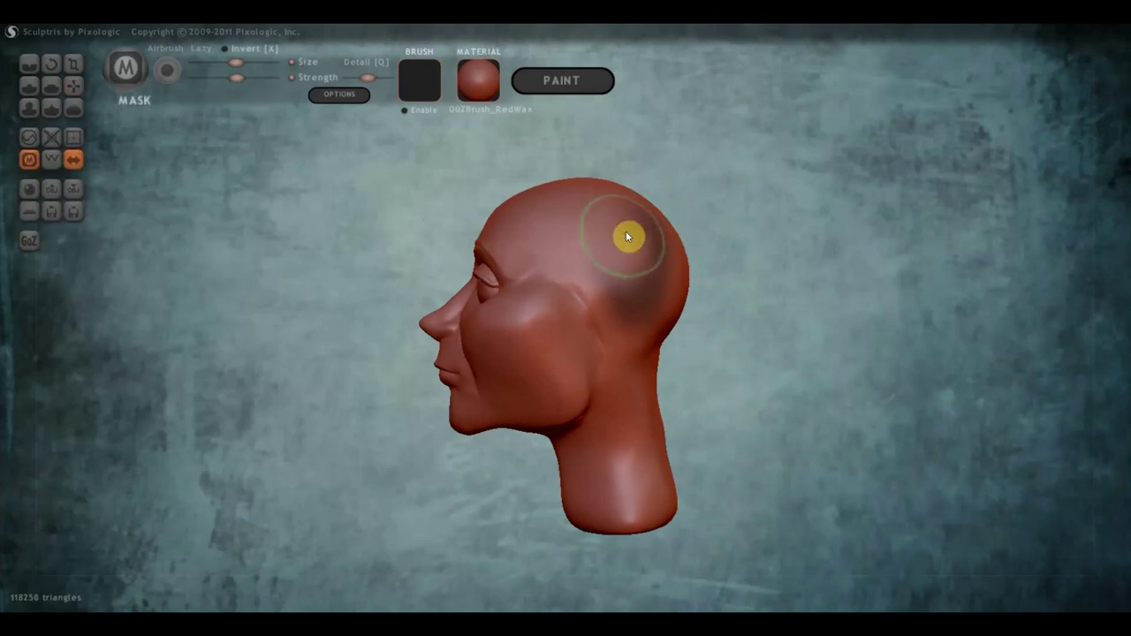
pyautogui.moveTo(627, 237)
pyautogui.mouseDown()
pyautogui.moveTo(621, 286)
pyautogui.moveTo(642, 267)
pyautogui.moveTo(601, 185)
pyautogui.moveTo(687, 238)
pyautogui.moveTo(654, 343)
pyautogui.moveTo(644, 316)
pyautogui.moveTo(627, 341)
pyautogui.moveTo(592, 202)
pyautogui.moveTo(591, 230)
pyautogui.moveTo(545, 188)
pyautogui.moveTo(575, 222)
pyautogui.moveTo(613, 309)
pyautogui.moveTo(628, 379)
pyautogui.moveTo(616, 379)
pyautogui.moveTo(639, 383)
pyautogui.mouseUp()
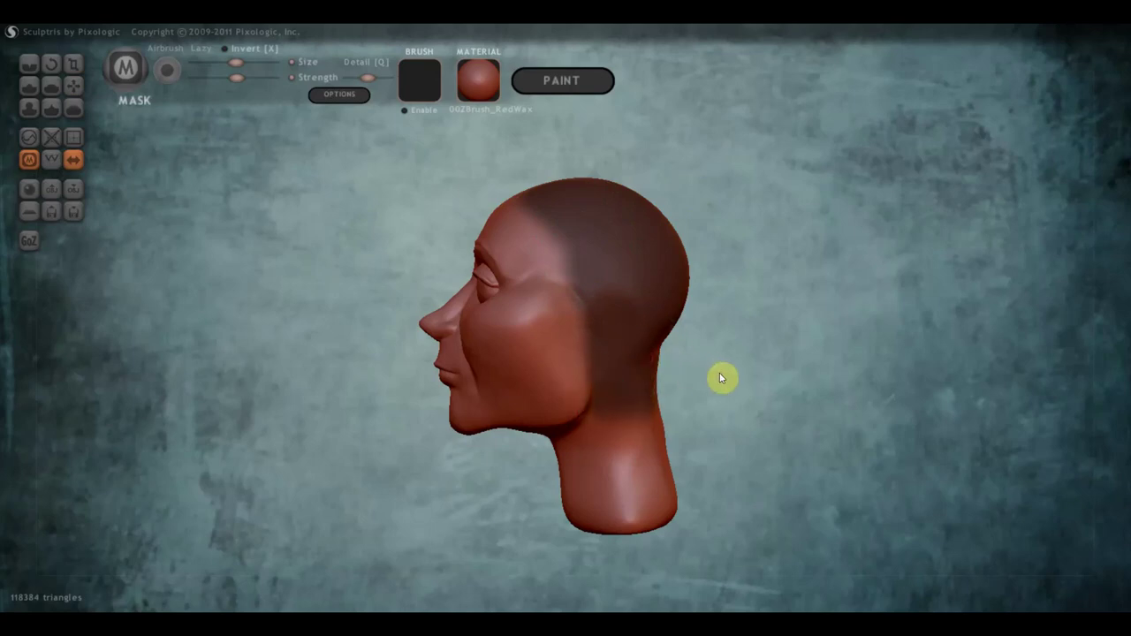
pyautogui.moveTo(719, 376); pyautogui.dragTo(551, 381)
pyautogui.moveTo(595, 257)
pyautogui.mouseDown()
pyautogui.moveTo(586, 215)
pyautogui.moveTo(598, 194)
pyautogui.moveTo(567, 212)
pyautogui.moveTo(593, 235)
pyautogui.mouseUp()
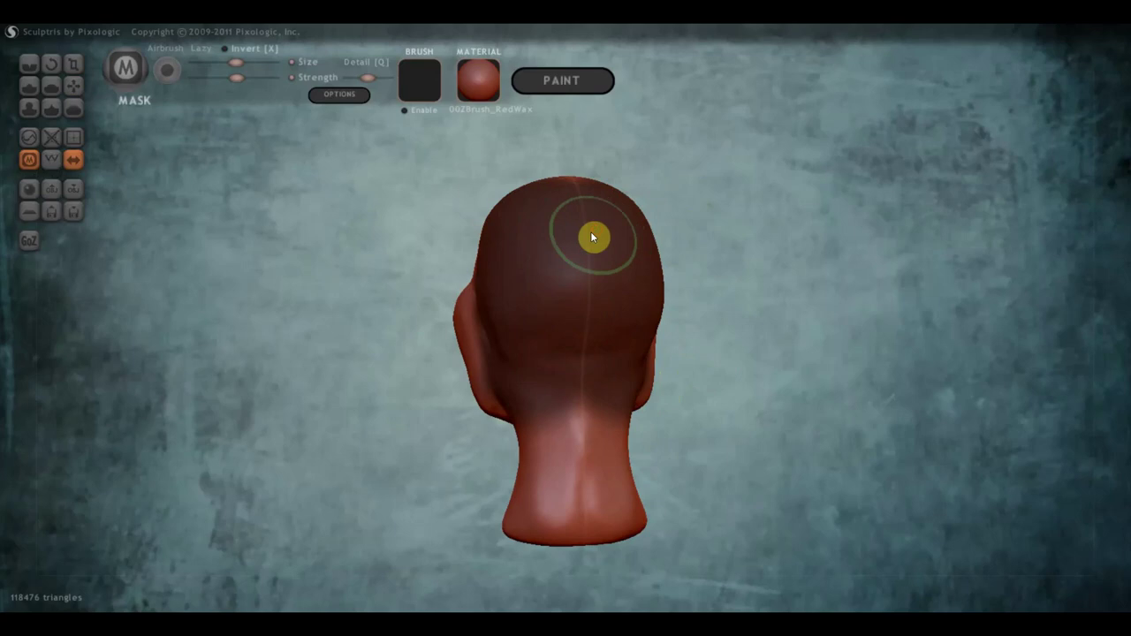
pyautogui.moveTo(592, 235); pyautogui.dragTo(604, 345, button='right')
pyautogui.moveTo(604, 345)
pyautogui.mouseDown()
pyautogui.moveTo(593, 303)
pyautogui.moveTo(530, 255)
pyautogui.mouseUp()
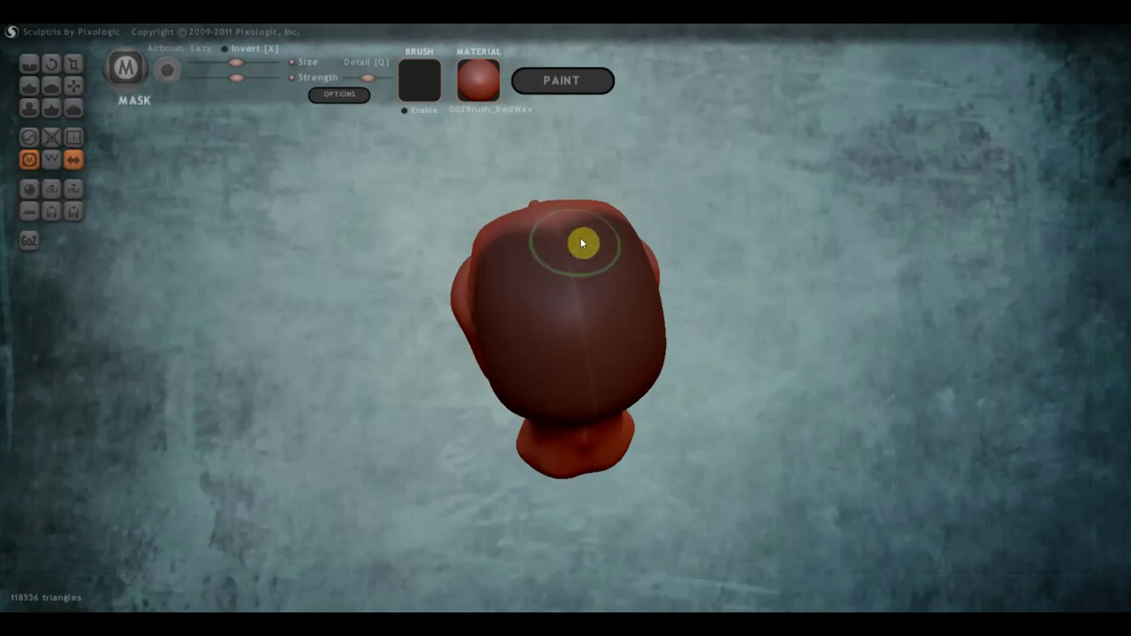
pyautogui.moveTo(606, 271); pyautogui.dragTo(794, 196, button='right')
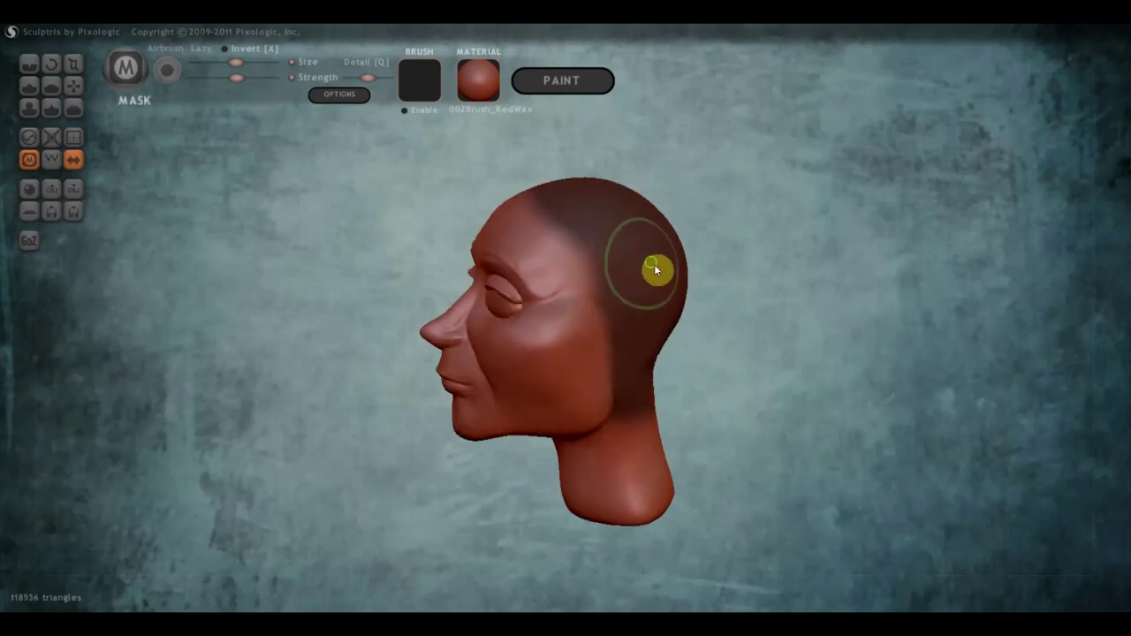
# - Extend the mask over the top, down behind the ear and the cheek to the jawline
pyautogui.moveTo(654, 264)
pyautogui.mouseDown(button='right')
pyautogui.moveTo(824, 304)
pyautogui.moveTo(602, 264)
pyautogui.moveTo(616, 266)
pyautogui.mouseUp(button='right')
pyautogui.moveTo(617, 265)
pyautogui.mouseDown()
pyautogui.moveTo(555, 280)
pyautogui.moveTo(624, 280)
pyautogui.mouseUp()
pyautogui.moveTo(624, 280)
pyautogui.mouseDown(button='right')
pyautogui.moveTo(596, 257)
pyautogui.moveTo(394, 194)
pyautogui.mouseUp(button='right')
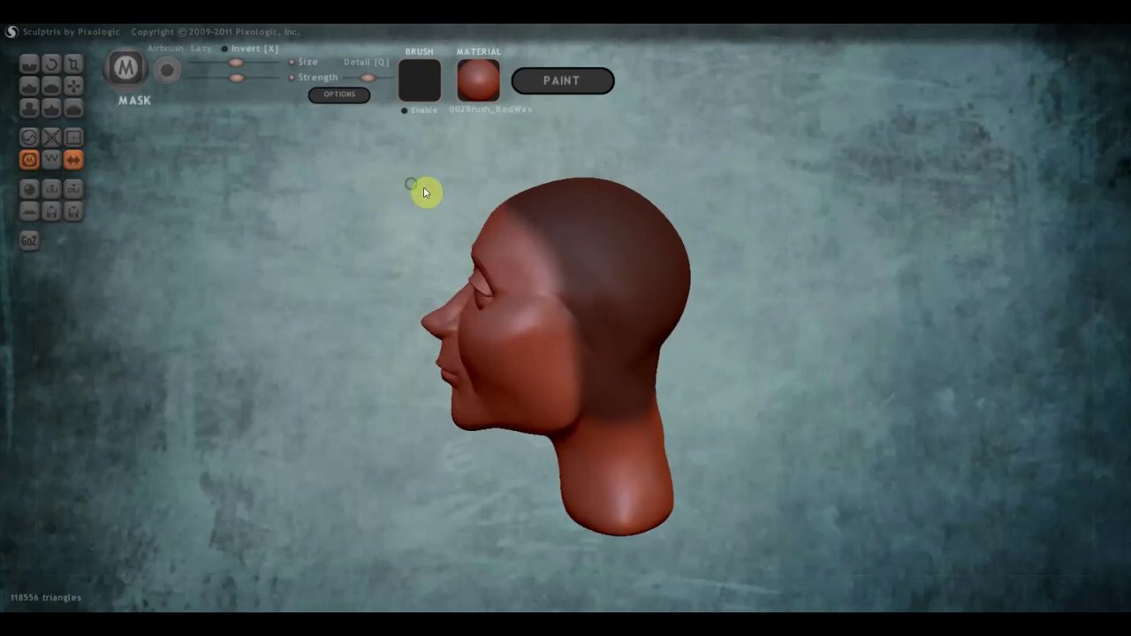
pyautogui.scroll(3, 505, 269)
pyautogui.moveTo(519, 160)
pyautogui.mouseDown()
pyautogui.moveTo(590, 324)
pyautogui.moveTo(588, 291)
pyautogui.moveTo(636, 394)
pyautogui.moveTo(626, 403)
pyautogui.mouseUp()
pyautogui.scroll(-2, 609, 398)
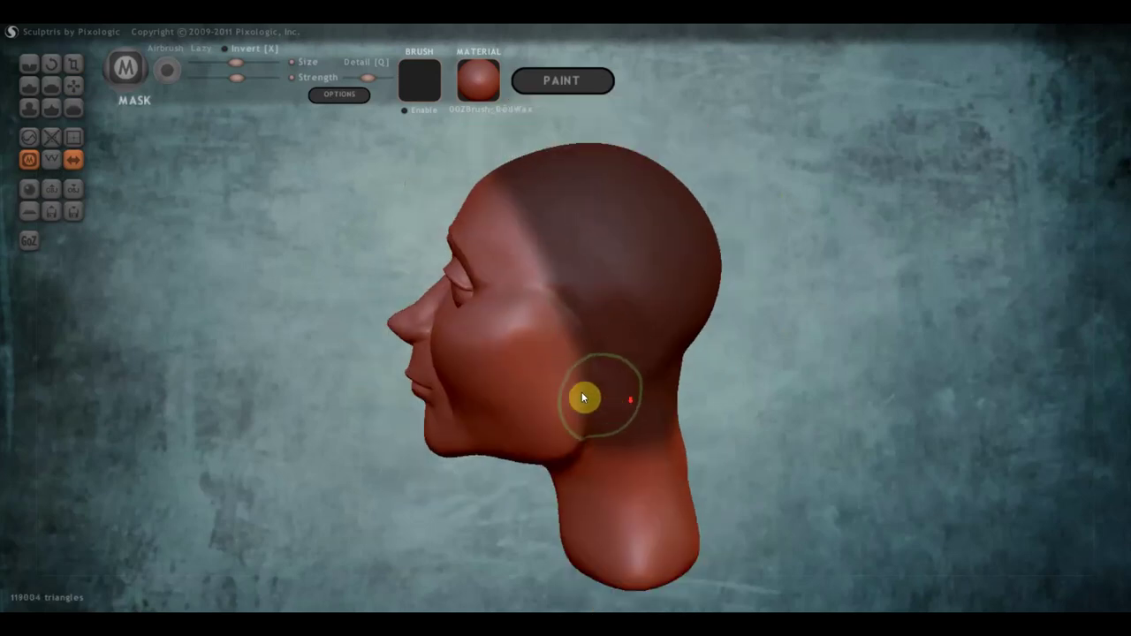
pyautogui.moveTo(586, 397)
pyautogui.mouseDown(button='right')
pyautogui.moveTo(512, 379)
pyautogui.moveTo(472, 306)
pyautogui.mouseUp(button='right')
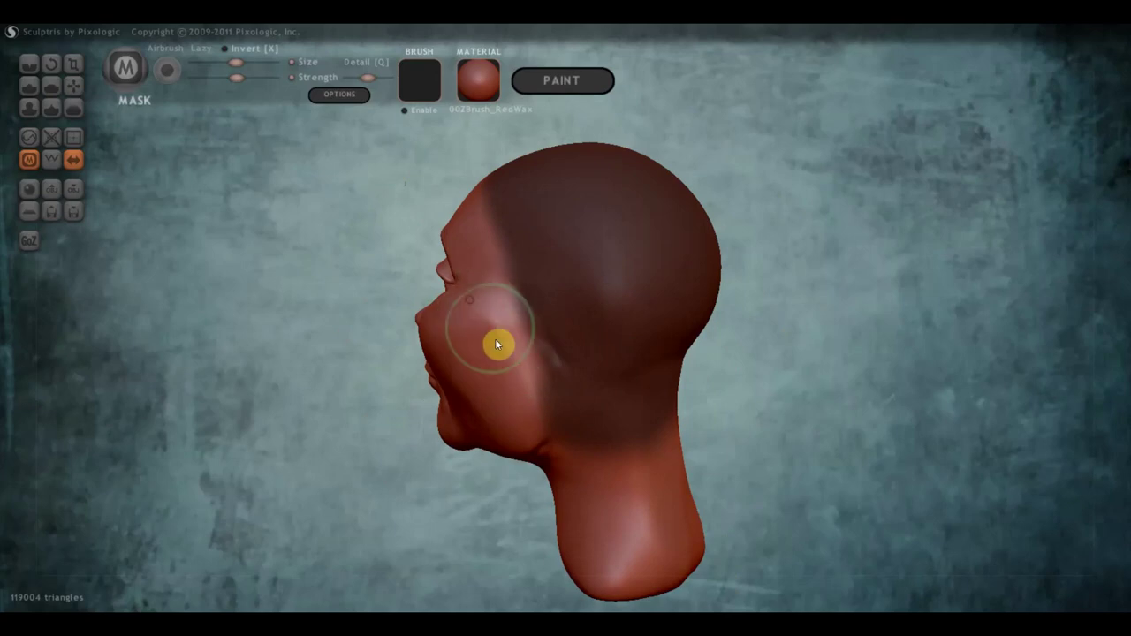
pyautogui.moveTo(492, 343)
pyautogui.mouseDown()
pyautogui.moveTo(510, 361)
pyautogui.moveTo(542, 480)
pyautogui.mouseUp()
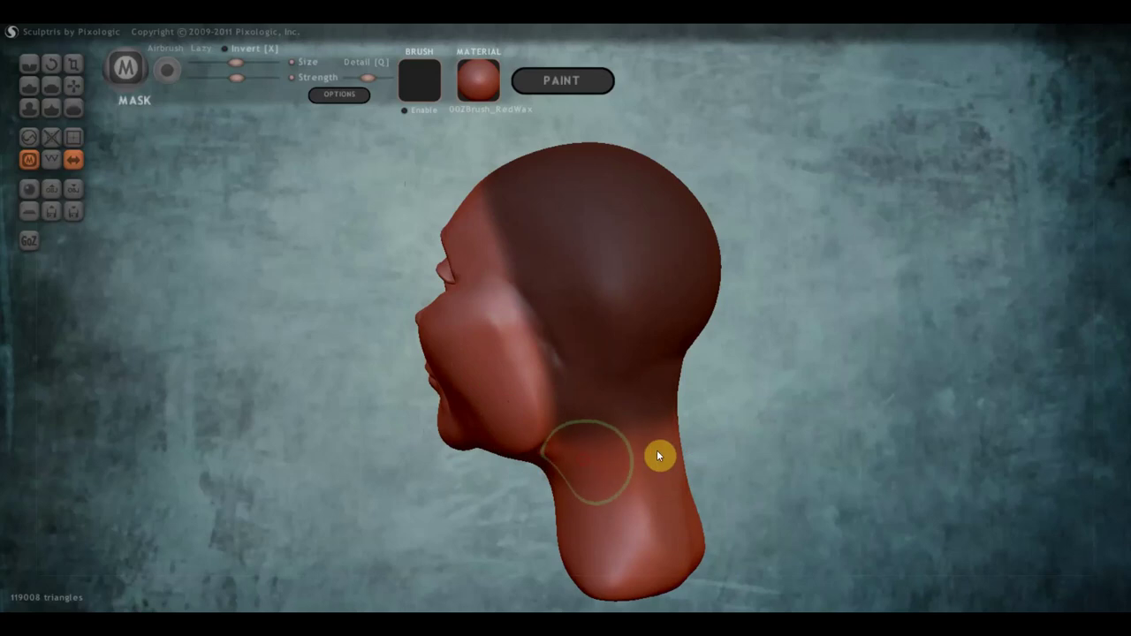
pyautogui.moveTo(725, 457)
pyautogui.mouseDown()
pyautogui.moveTo(478, 463)
pyautogui.moveTo(319, 451)
pyautogui.mouseUp()
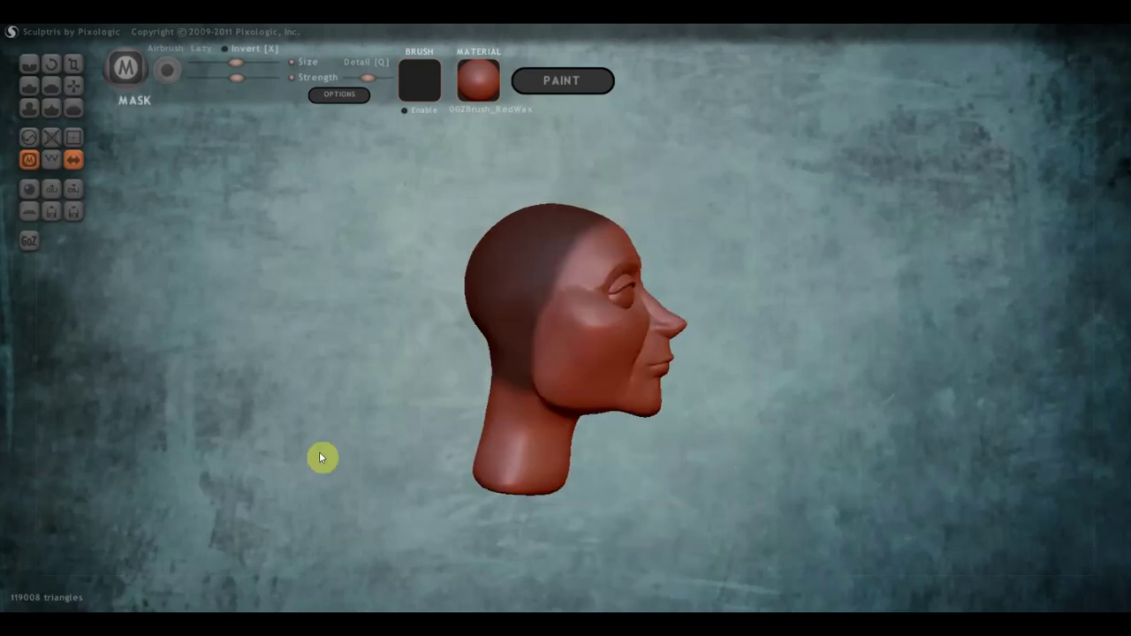
pyautogui.scroll(2, 557, 378)
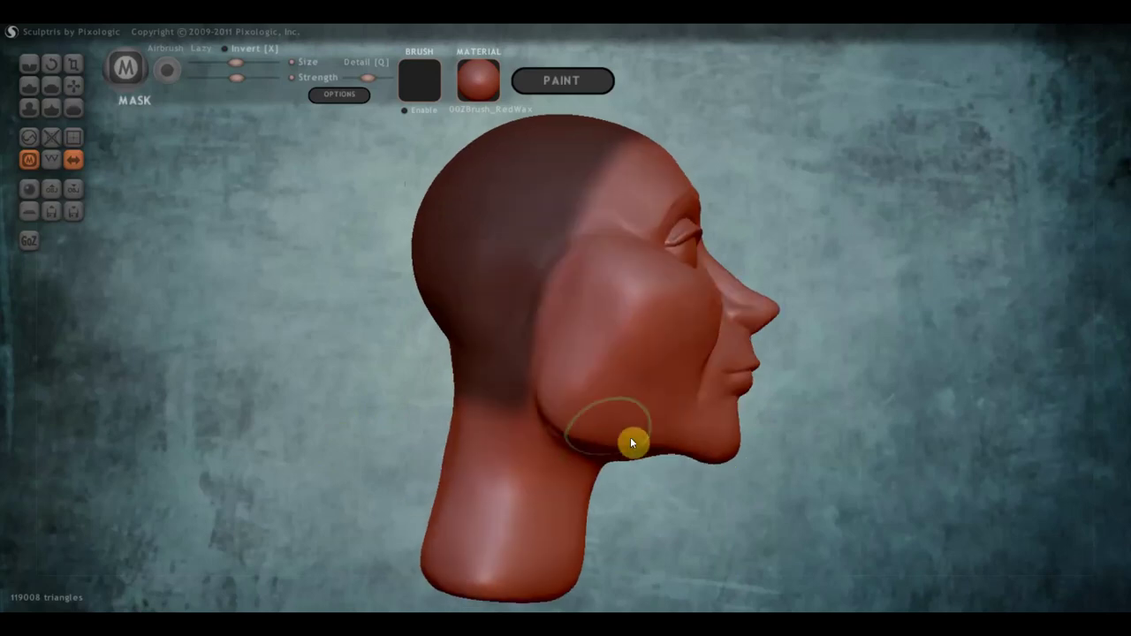
pyautogui.scroll(-3, 827, 429)
# - Invert the mask onto face and neck, then raise a hair cap with a larger Draw brush
pyautogui.click(827, 428)
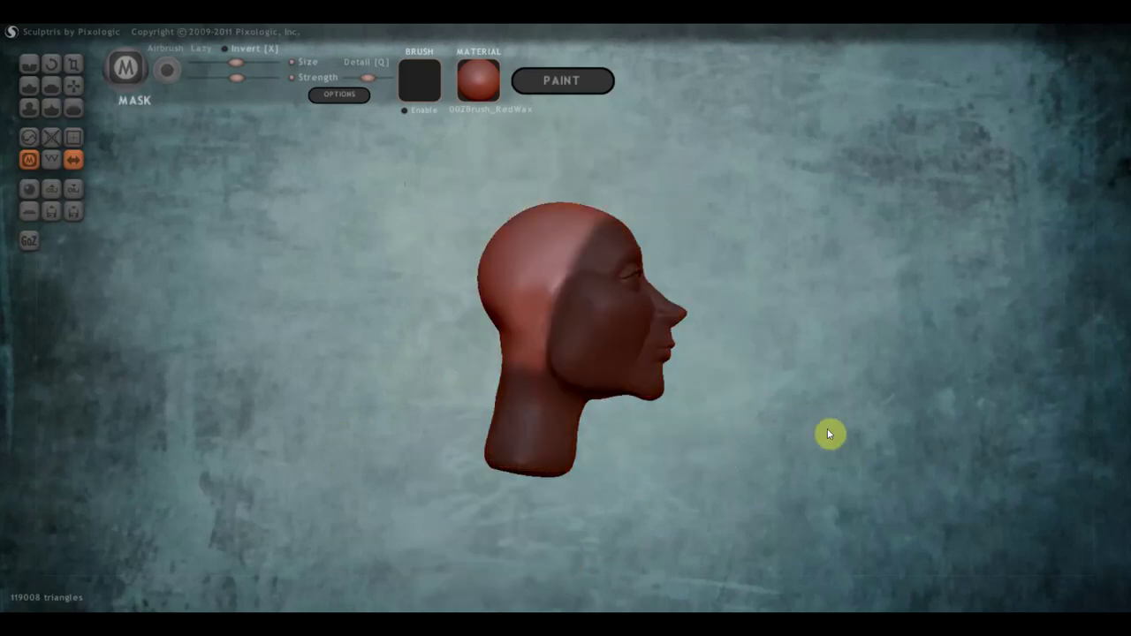
pyautogui.moveTo(763, 334)
pyautogui.mouseDown()
pyautogui.moveTo(596, 313)
pyautogui.moveTo(554, 337)
pyautogui.moveTo(628, 351)
pyautogui.moveTo(559, 353)
pyautogui.mouseUp()
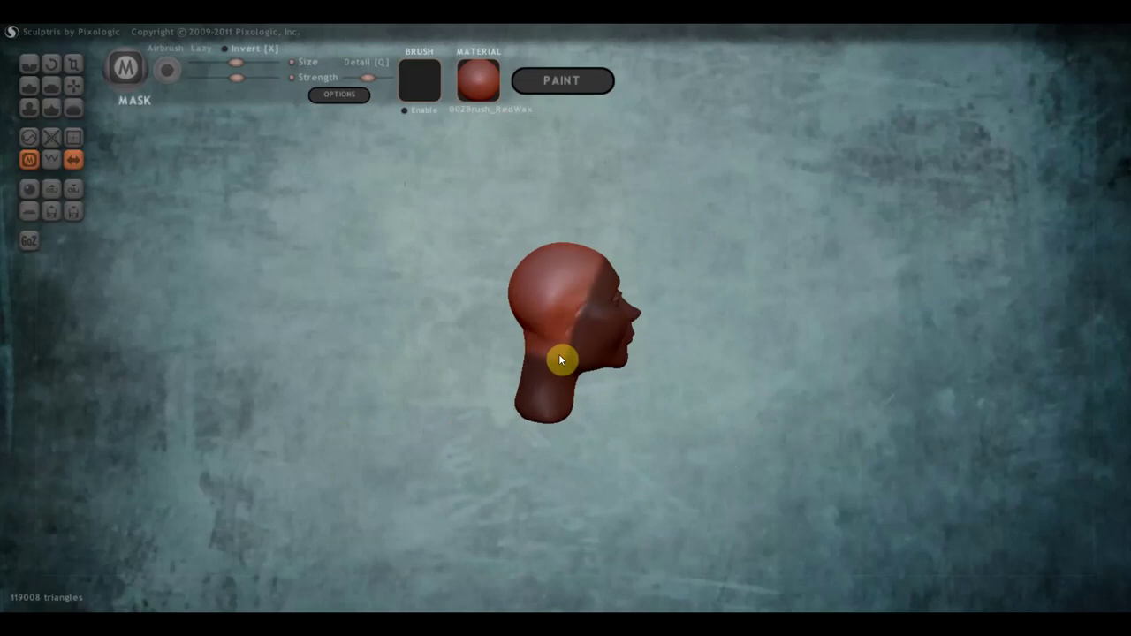
pyautogui.click(29, 85)
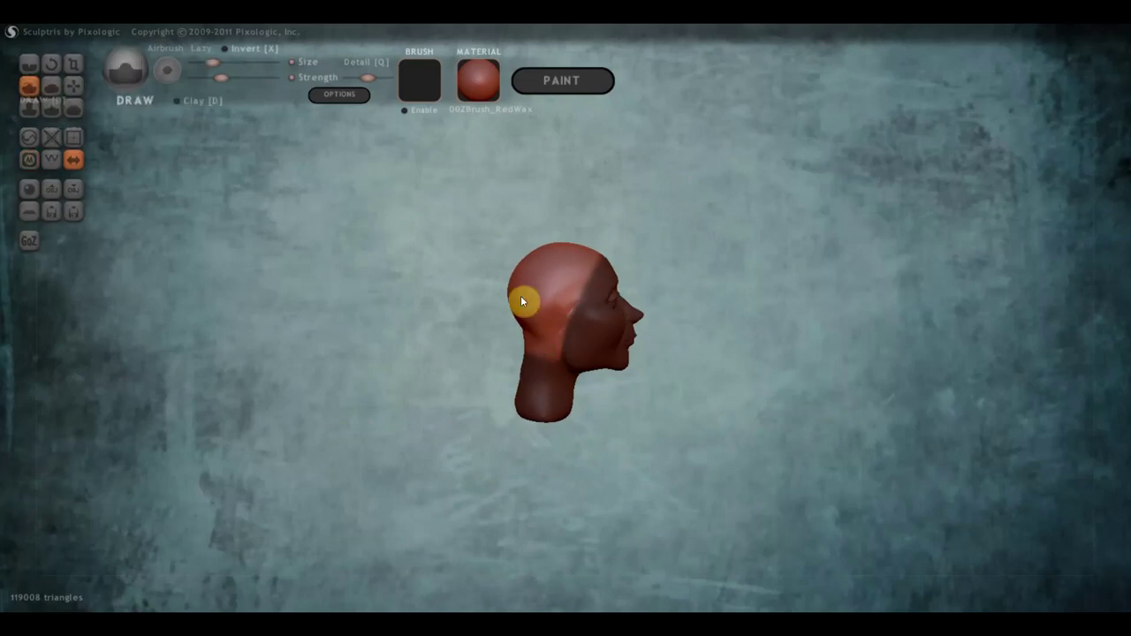
pyautogui.click(224, 62)
pyautogui.moveTo(571, 292)
pyautogui.mouseDown()
pyautogui.moveTo(528, 369)
pyautogui.moveTo(537, 298)
pyautogui.mouseUp()
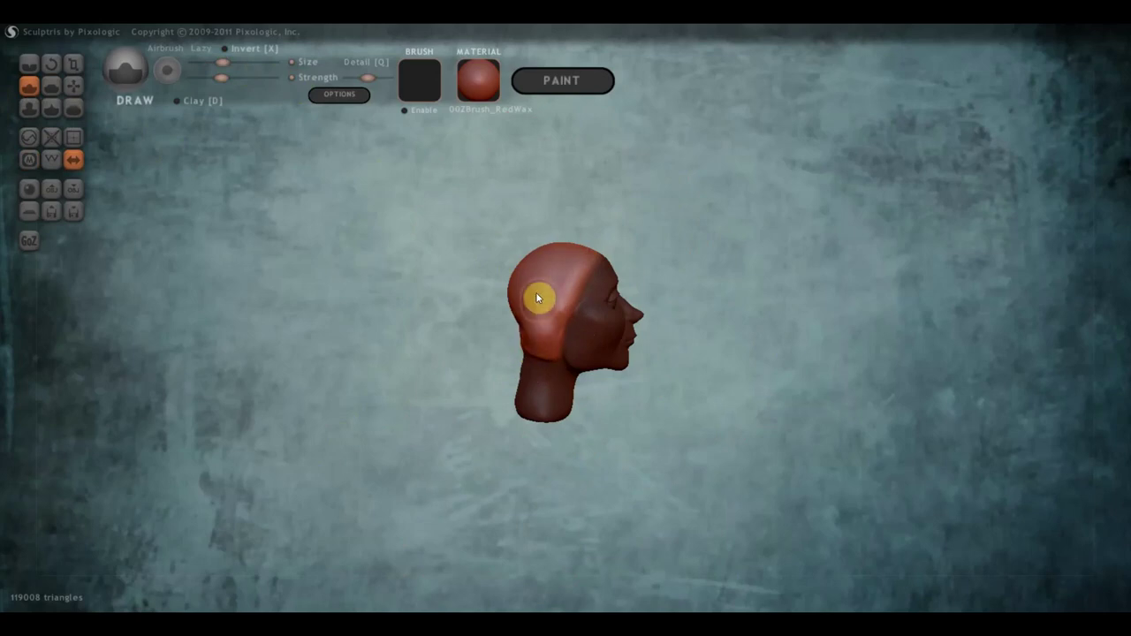
pyautogui.moveTo(584, 254); pyautogui.dragTo(518, 353)
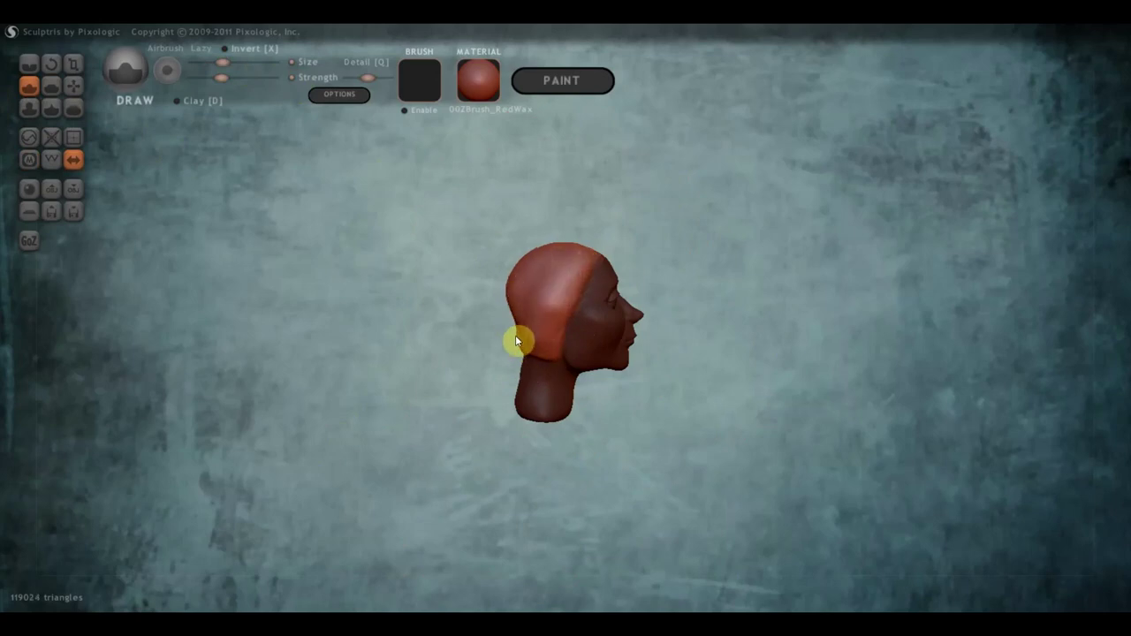
pyautogui.moveTo(556, 270)
pyautogui.mouseDown()
pyautogui.moveTo(524, 303)
pyautogui.moveTo(530, 244)
pyautogui.moveTo(585, 246)
pyautogui.moveTo(545, 257)
pyautogui.moveTo(560, 323)
pyautogui.moveTo(535, 343)
pyautogui.mouseUp()
pyautogui.moveTo(660, 314)
pyautogui.mouseDown()
pyautogui.moveTo(526, 313)
pyautogui.moveTo(566, 265)
pyautogui.moveTo(650, 228)
pyautogui.moveTo(573, 239)
pyautogui.moveTo(670, 251)
pyautogui.mouseUp()
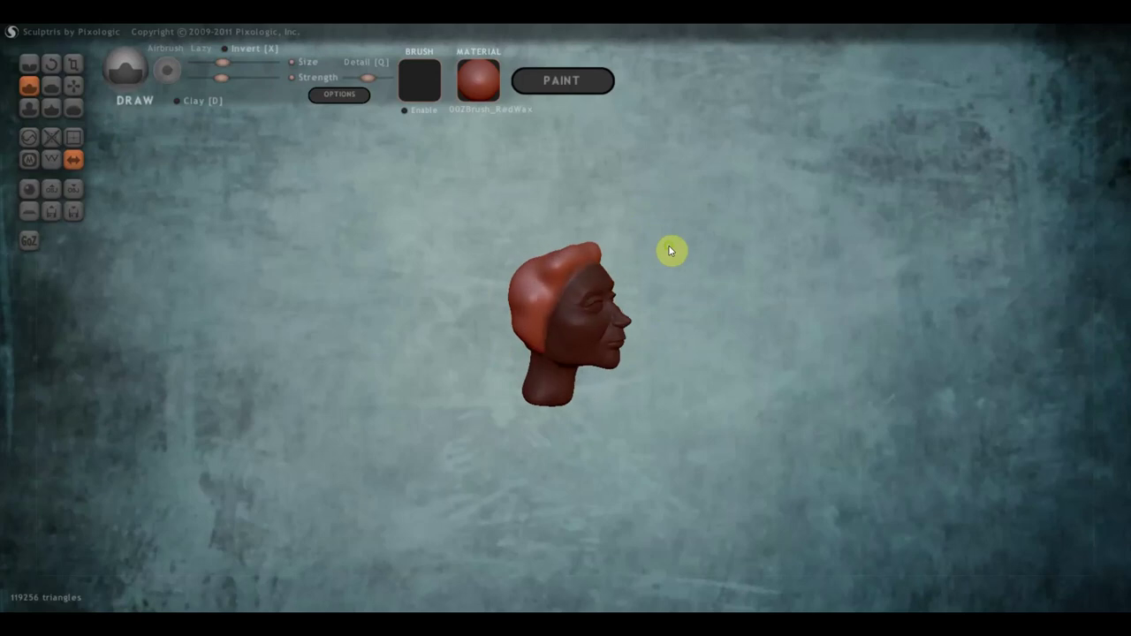
# - Pull the back hair mass down below the neck with the Grab brush
pyautogui.click(74, 85)
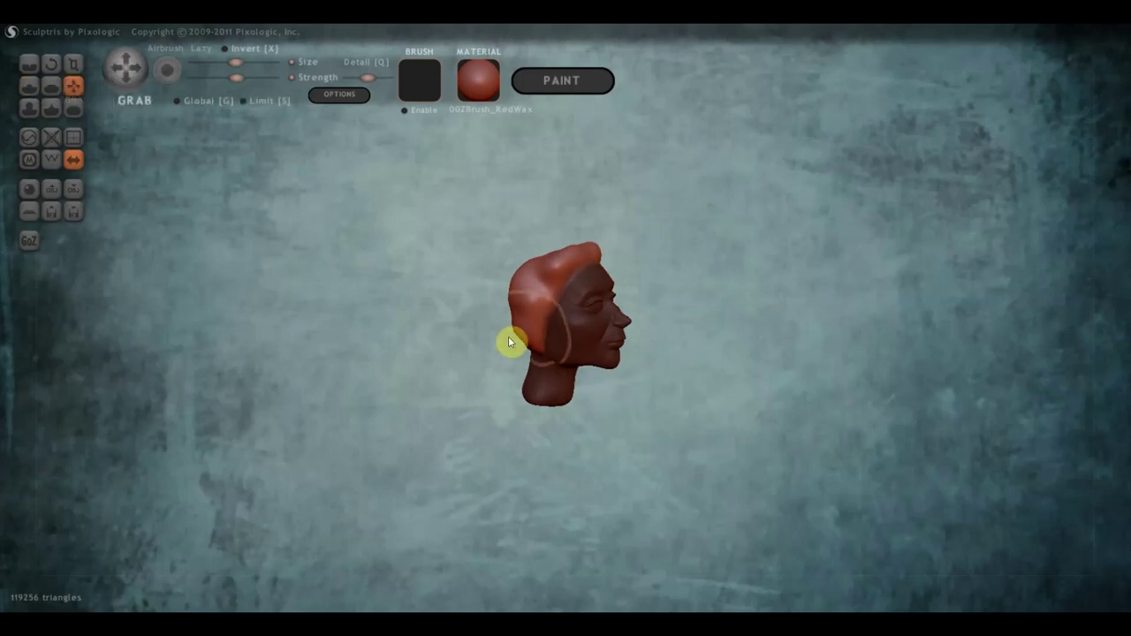
pyautogui.moveTo(517, 328)
pyautogui.mouseDown()
pyautogui.moveTo(489, 398)
pyautogui.moveTo(742, 392)
pyautogui.moveTo(566, 371)
pyautogui.mouseUp()
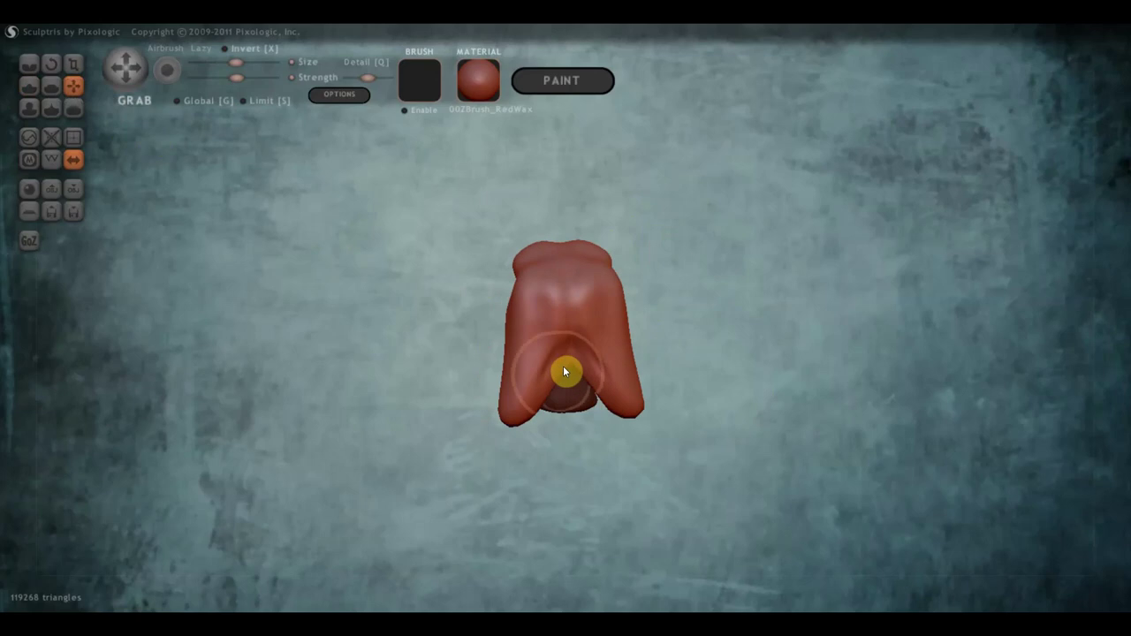
pyautogui.moveTo(583, 424)
pyautogui.mouseDown()
pyautogui.moveTo(571, 371)
pyautogui.moveTo(596, 419)
pyautogui.moveTo(542, 434)
pyautogui.moveTo(571, 398)
pyautogui.moveTo(556, 411)
pyautogui.moveTo(524, 327)
pyautogui.moveTo(511, 395)
pyautogui.moveTo(503, 384)
pyautogui.moveTo(480, 404)
pyautogui.moveTo(514, 369)
pyautogui.mouseUp()
pyautogui.moveTo(511, 363); pyautogui.dragTo(900, 343, button='right')
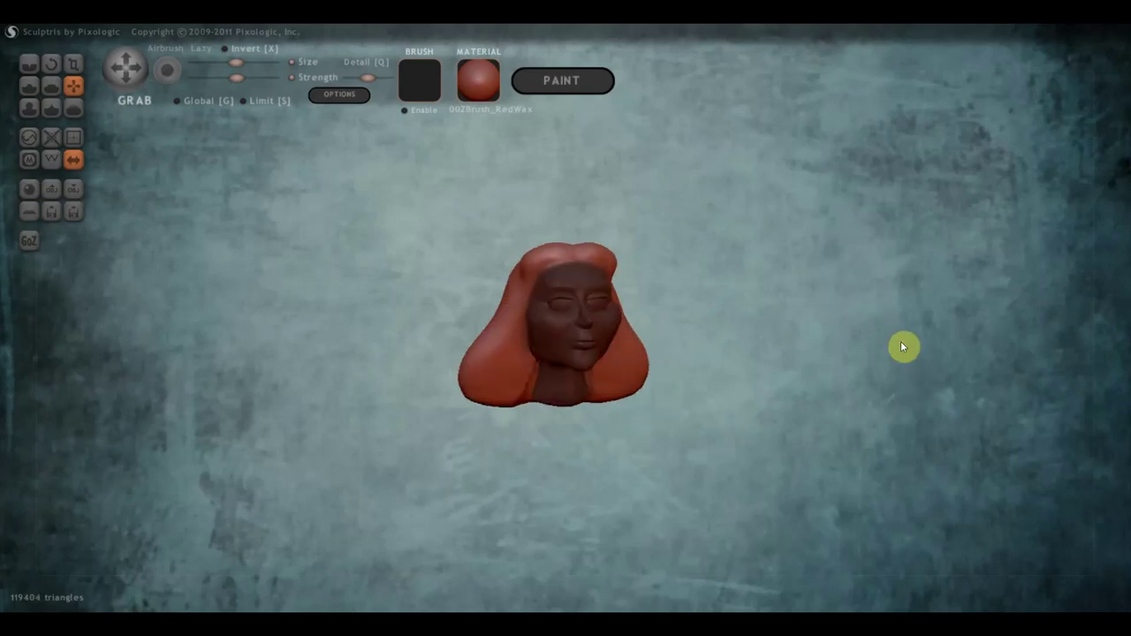
pyautogui.scroll(2, 633, 336)
pyautogui.moveTo(633, 335); pyautogui.dragTo(601, 368, button='right')
pyautogui.scroll(1, 444, 375)
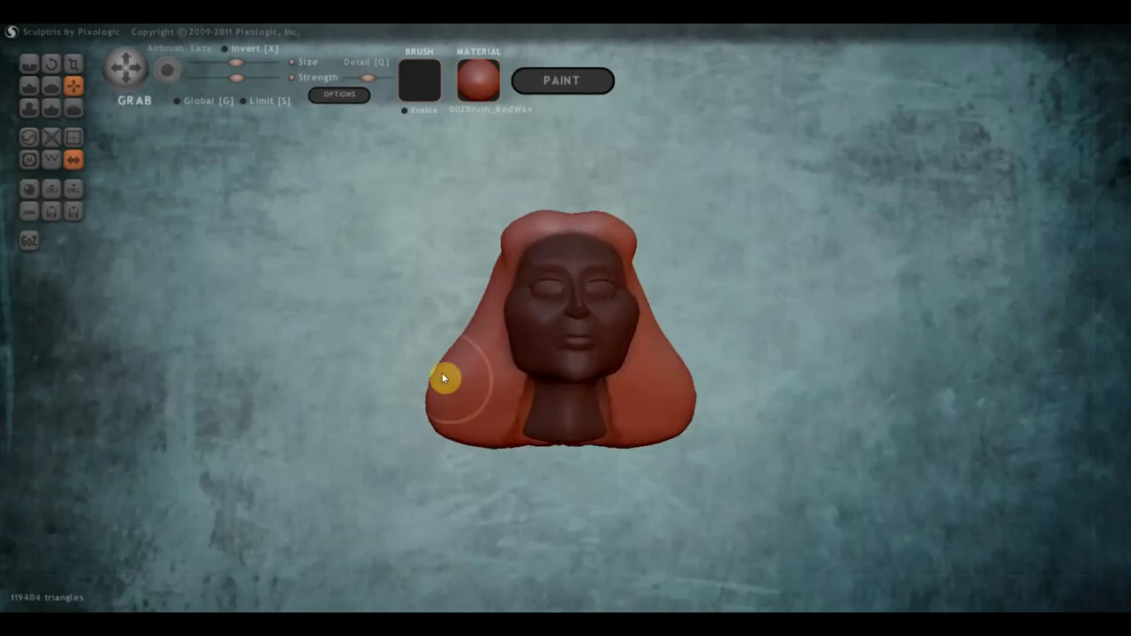
# - Draw the lower hair sides inward, even the top bump, and widen the sides and lower back
pyautogui.moveTo(440, 358)
pyautogui.mouseDown()
pyautogui.moveTo(461, 352)
pyautogui.moveTo(497, 288)
pyautogui.moveTo(471, 355)
pyautogui.moveTo(497, 345)
pyautogui.mouseUp()
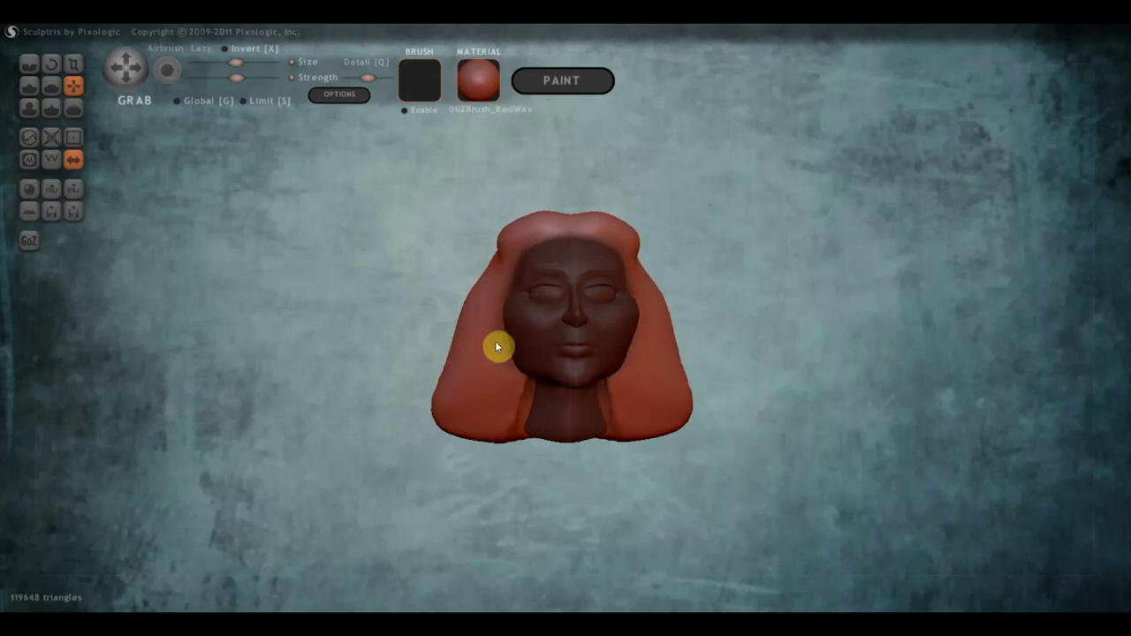
pyautogui.moveTo(518, 238)
pyautogui.mouseDown()
pyautogui.moveTo(504, 260)
pyautogui.moveTo(535, 259)
pyautogui.mouseUp()
pyautogui.moveTo(534, 259); pyautogui.dragTo(701, 257, button='right')
pyautogui.scroll(-2, 523, 273)
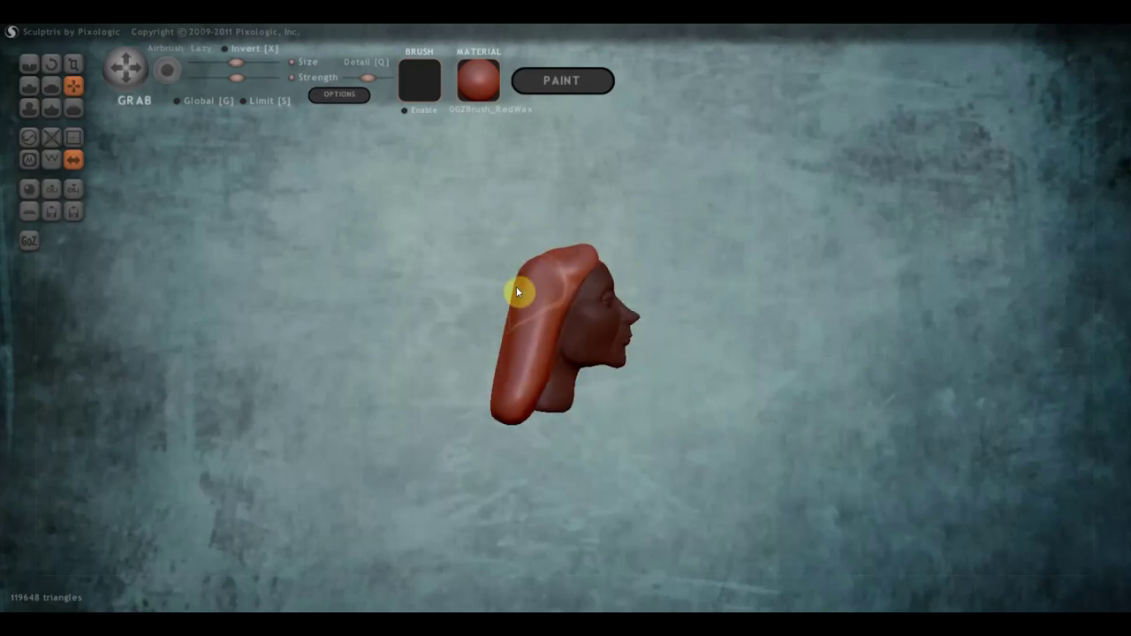
pyautogui.moveTo(517, 291); pyautogui.dragTo(504, 288)
pyautogui.moveTo(500, 386); pyautogui.dragTo(475, 394)
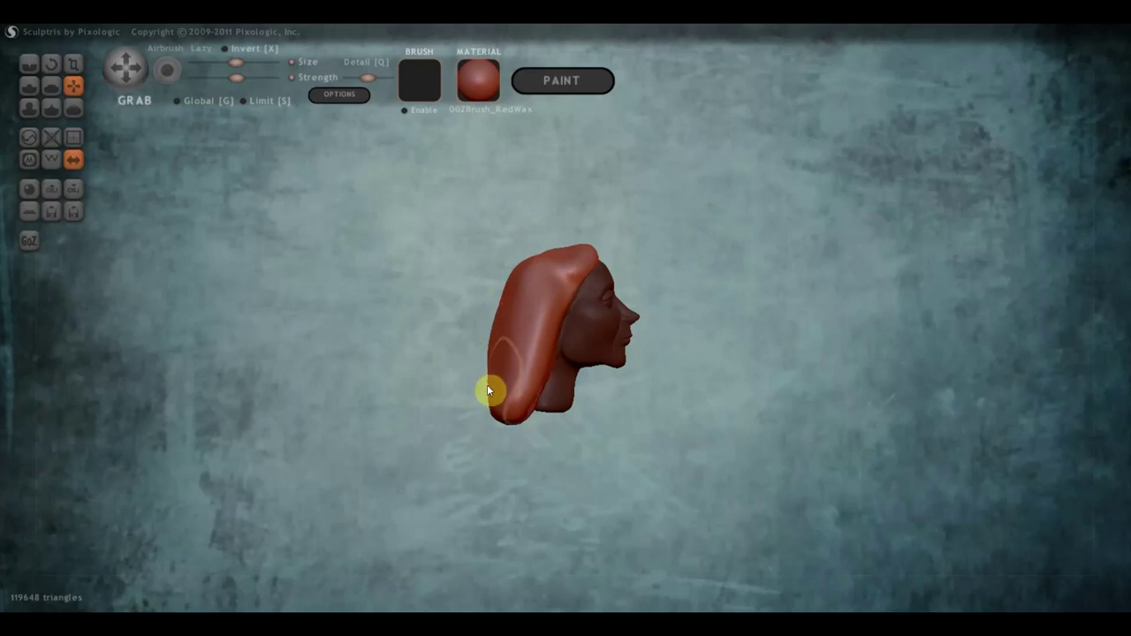
pyautogui.moveTo(522, 358)
pyautogui.mouseDown(button='right')
pyautogui.moveTo(330, 363)
pyautogui.moveTo(368, 360)
pyautogui.mouseUp(button='right')
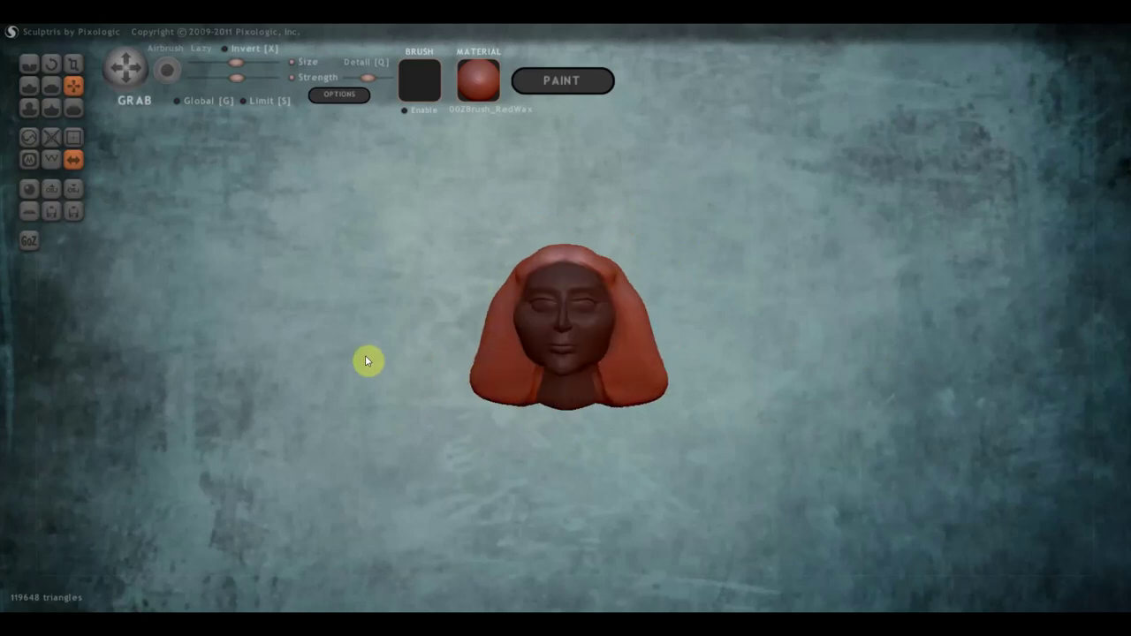
pyautogui.scroll(2, 376, 352)
pyautogui.scroll(1, 374, 352)
# - Flatten the side of the hair with a slightly larger Flatten brush, then check back and top
pyautogui.moveTo(394, 352); pyautogui.dragTo(493, 353)
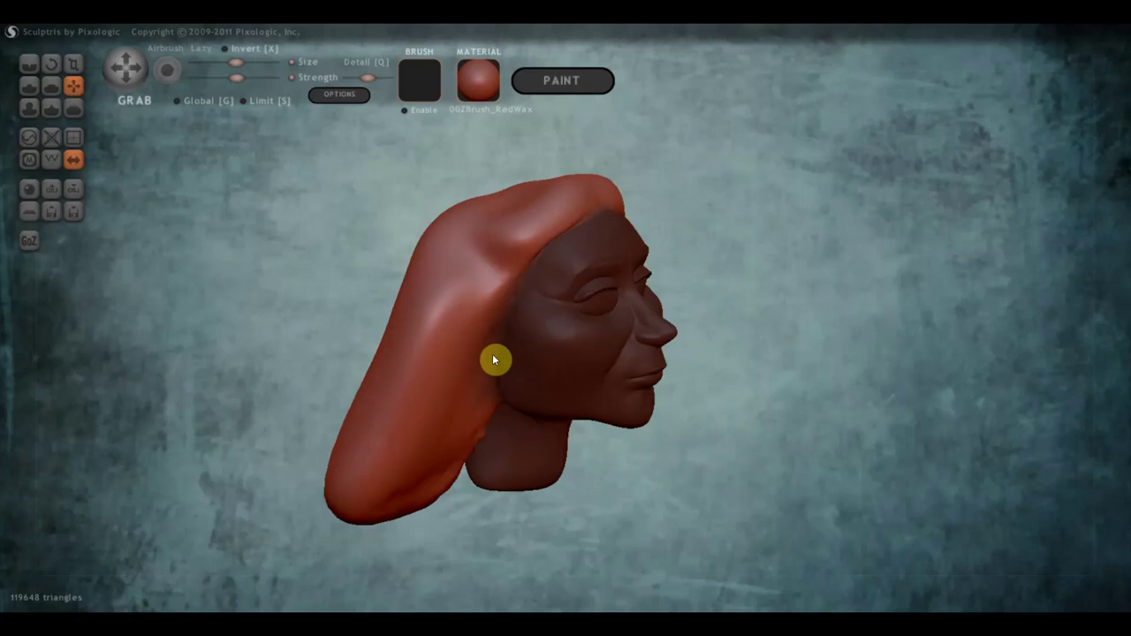
pyautogui.click(51, 85)
pyautogui.scroll(-2, 465, 267)
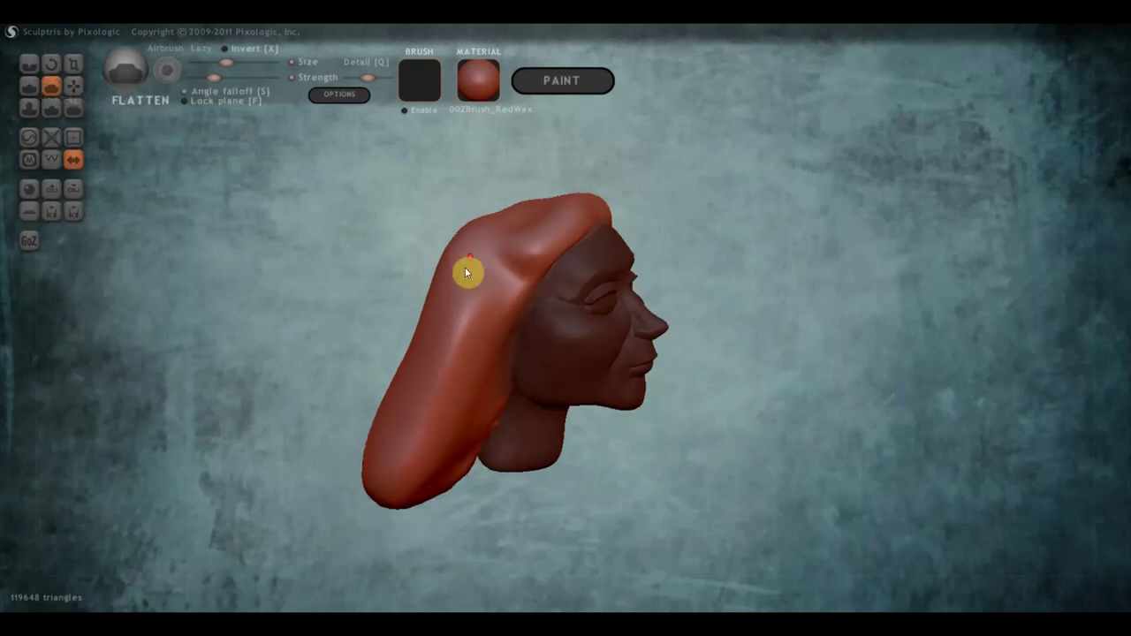
pyautogui.scroll(-1, 464, 266)
pyautogui.moveTo(236, 65); pyautogui.dragTo(237, 64)
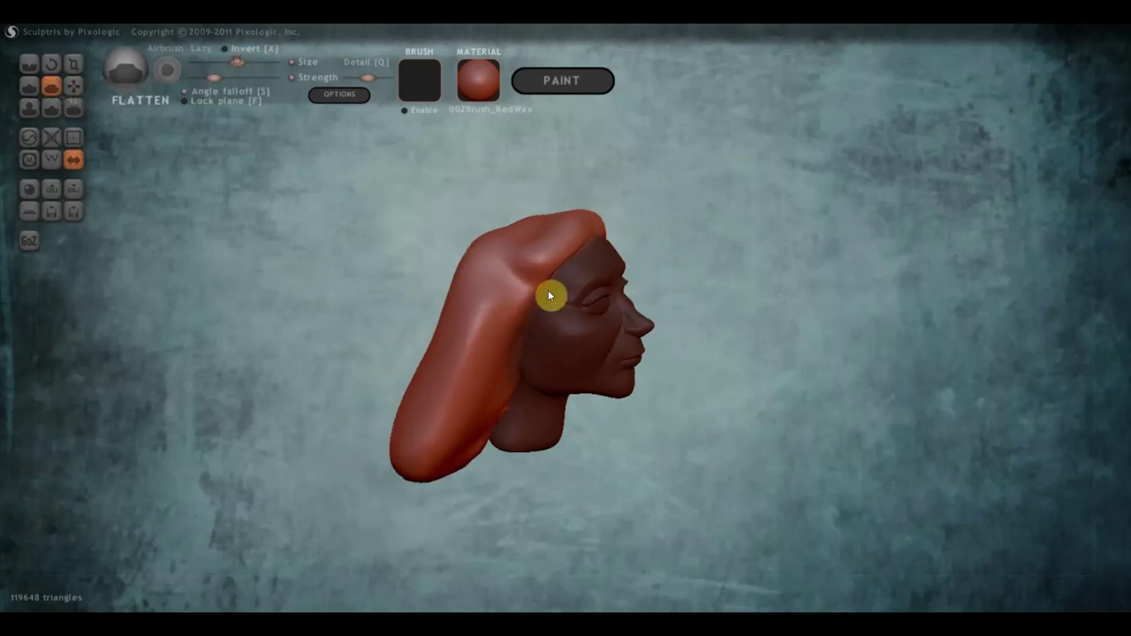
pyautogui.moveTo(550, 295)
pyautogui.mouseDown()
pyautogui.moveTo(440, 365)
pyautogui.moveTo(437, 419)
pyautogui.moveTo(450, 432)
pyautogui.moveTo(462, 345)
pyautogui.moveTo(471, 354)
pyautogui.mouseUp()
pyautogui.moveTo(470, 355); pyautogui.dragTo(546, 320, button='right')
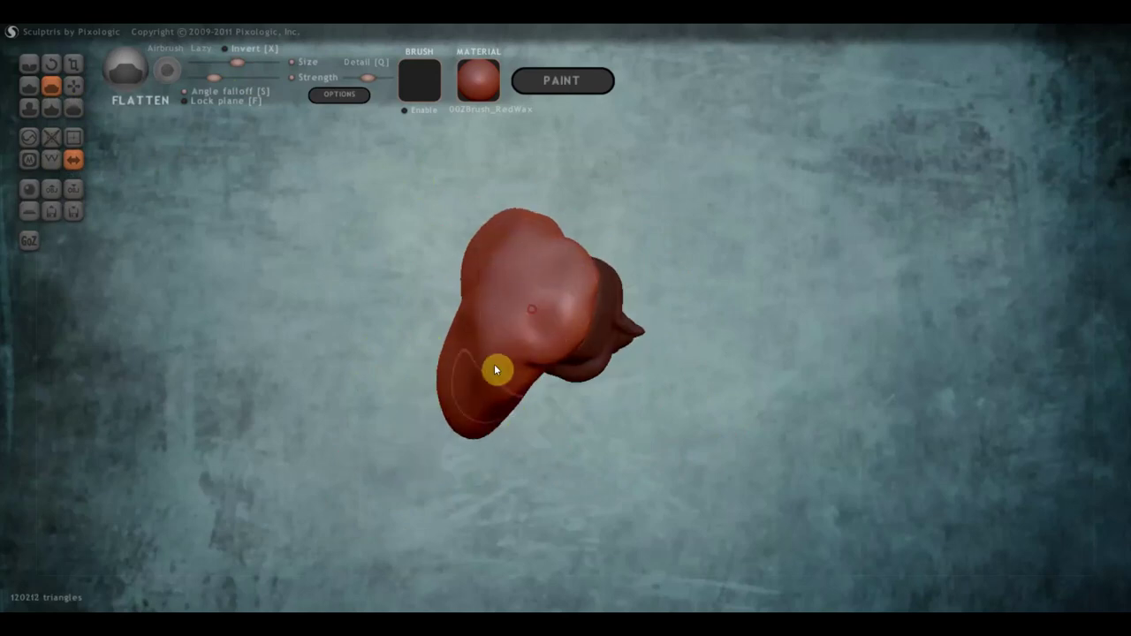
pyautogui.moveTo(478, 373)
pyautogui.mouseDown(button='right')
pyautogui.moveTo(699, 277)
pyautogui.moveTo(621, 371)
pyautogui.mouseUp(button='right')
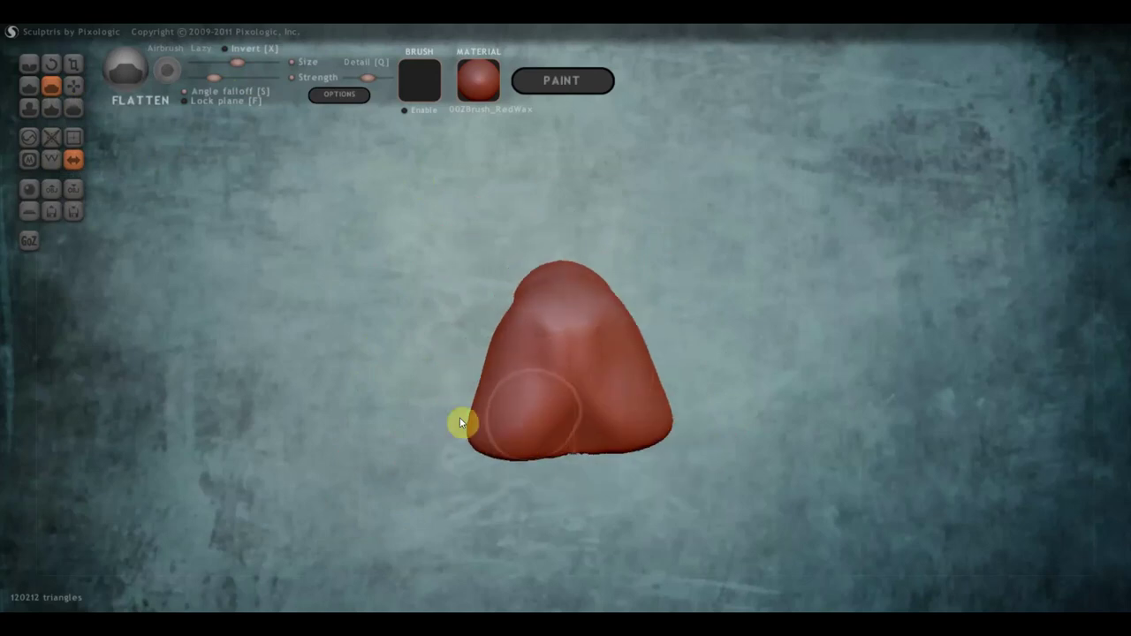
pyautogui.moveTo(563, 434)
pyautogui.mouseDown(button='right')
pyautogui.moveTo(599, 188)
pyautogui.moveTo(575, 381)
pyautogui.mouseUp(button='right')
pyautogui.scroll(5, 591, 272)
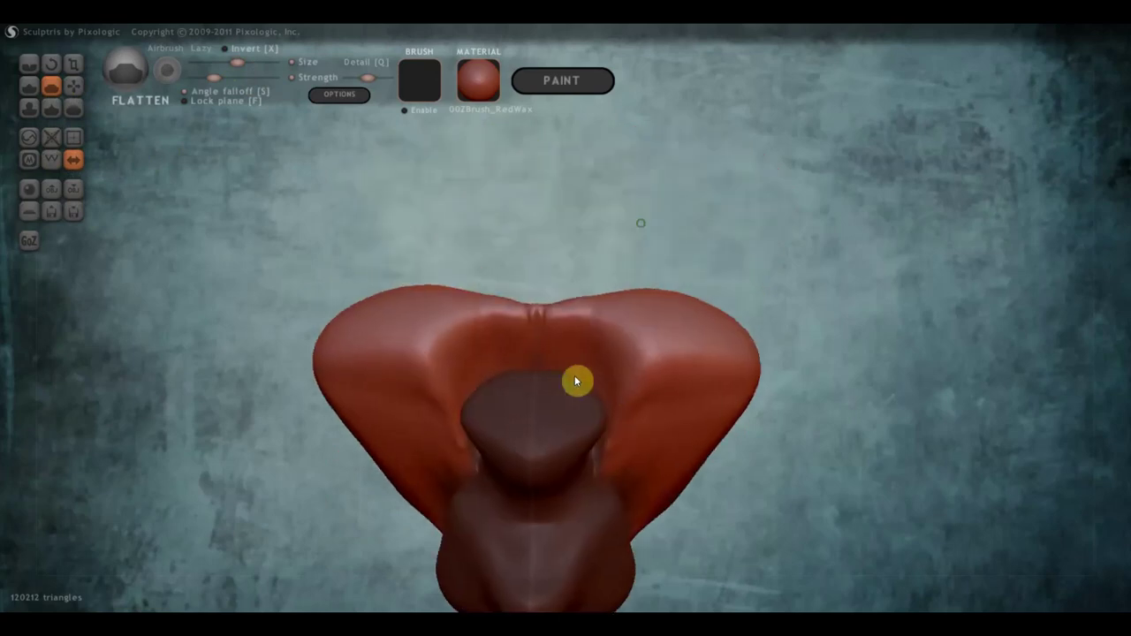
pyautogui.scroll(5, 557, 353)
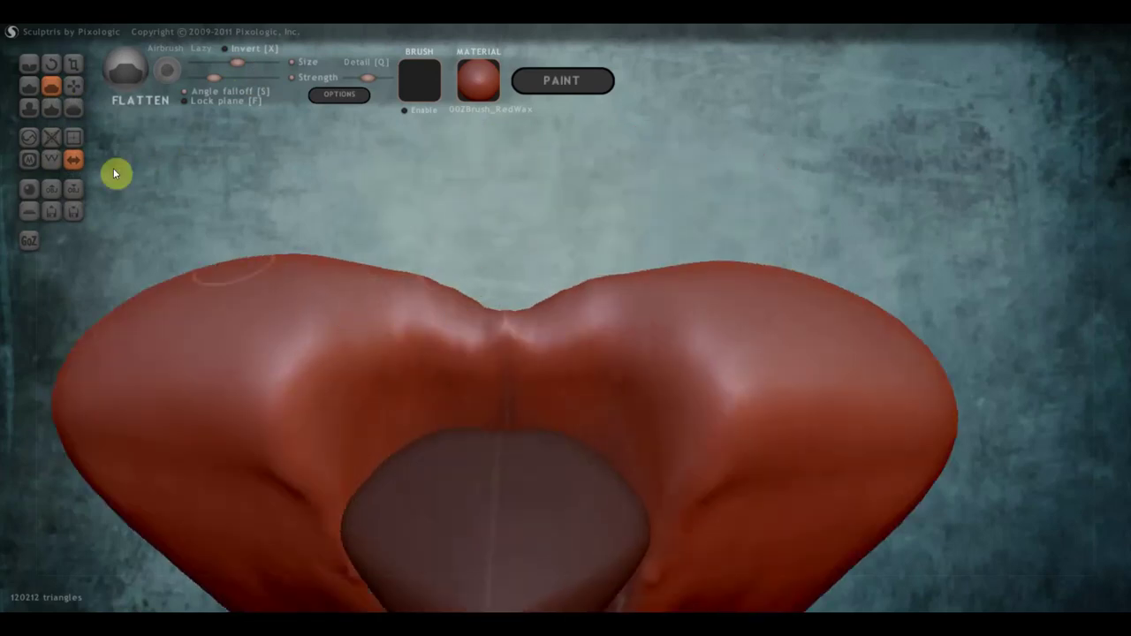
pyautogui.click(30, 86)
pyautogui.scroll(-3, 499, 326)
pyautogui.scroll(-3, 500, 326)
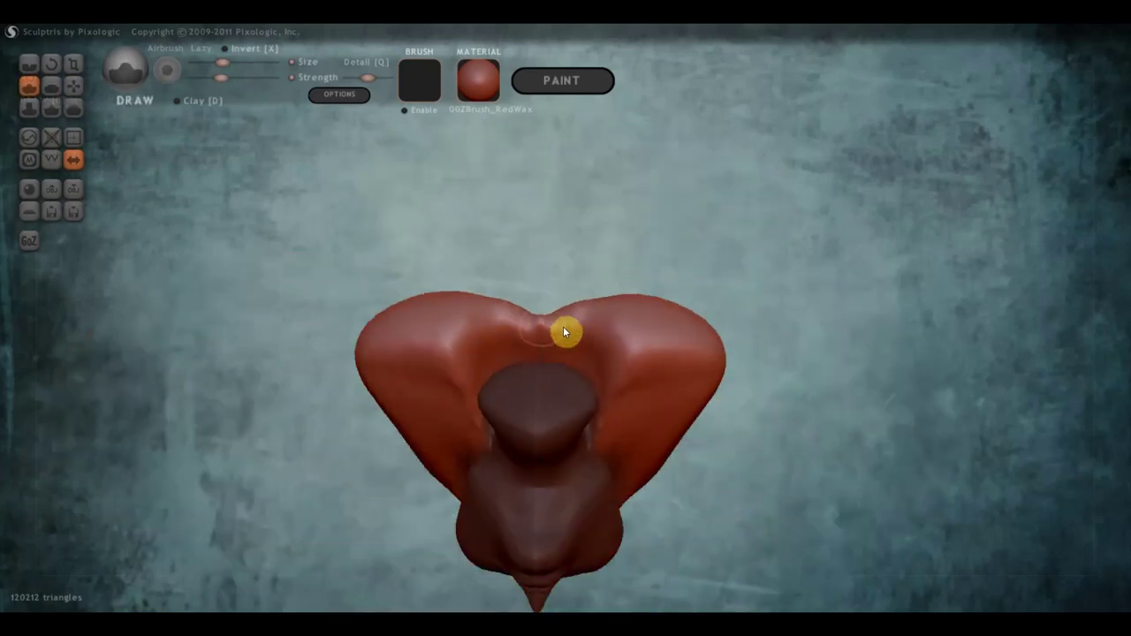
pyautogui.moveTo(563, 326); pyautogui.dragTo(498, 324)
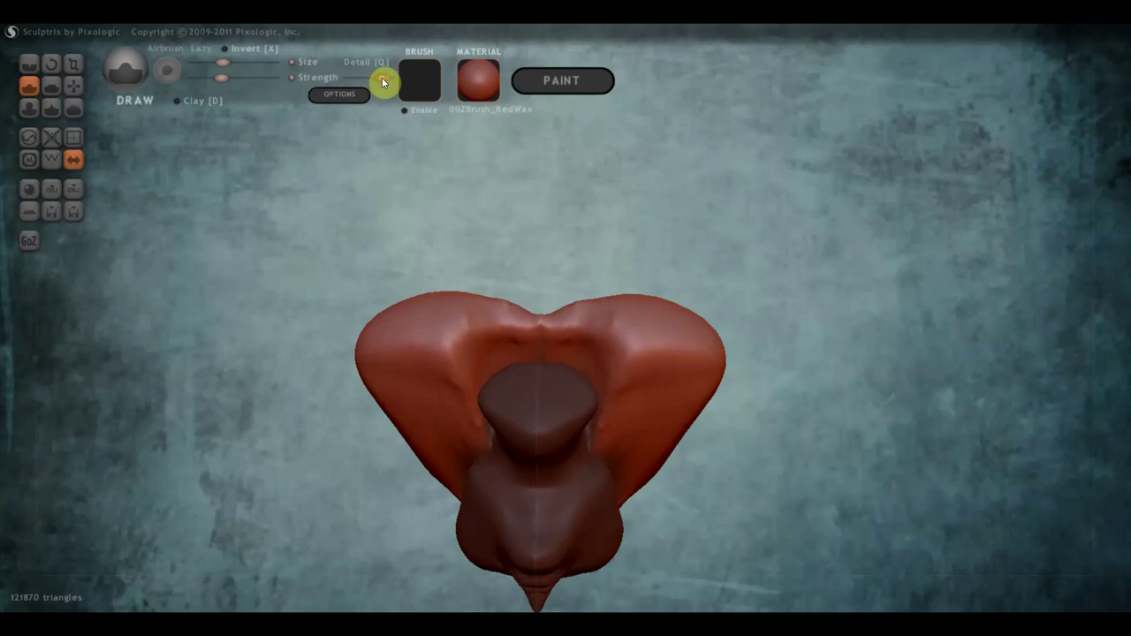
pyautogui.moveTo(569, 326)
pyautogui.mouseDown()
pyautogui.moveTo(498, 320)
pyautogui.moveTo(623, 321)
pyautogui.moveTo(528, 306)
pyautogui.moveTo(495, 343)
pyautogui.moveTo(590, 365)
pyautogui.moveTo(477, 377)
pyautogui.moveTo(523, 369)
pyautogui.mouseUp()
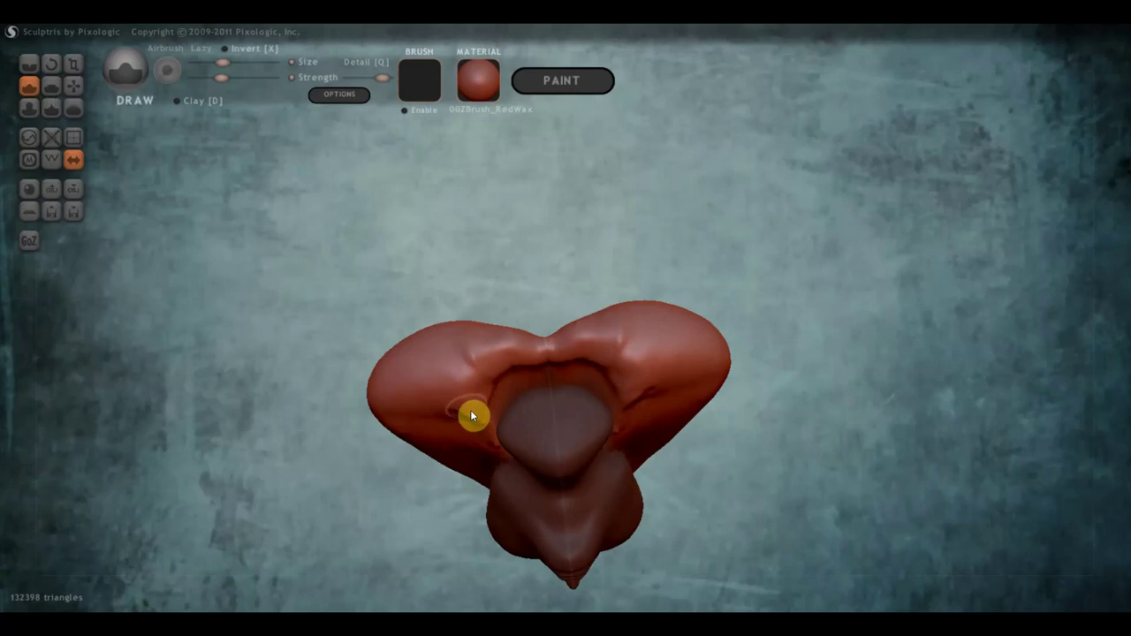
pyautogui.moveTo(470, 416); pyautogui.dragTo(445, 432)
pyautogui.moveTo(518, 371)
pyautogui.mouseDown()
pyautogui.moveTo(483, 403)
pyautogui.moveTo(540, 376)
pyautogui.moveTo(483, 421)
pyautogui.moveTo(515, 382)
pyautogui.mouseUp()
pyautogui.moveTo(555, 348)
pyautogui.mouseDown(button='right')
pyautogui.moveTo(572, 430)
pyautogui.moveTo(589, 376)
pyautogui.mouseUp(button='right')
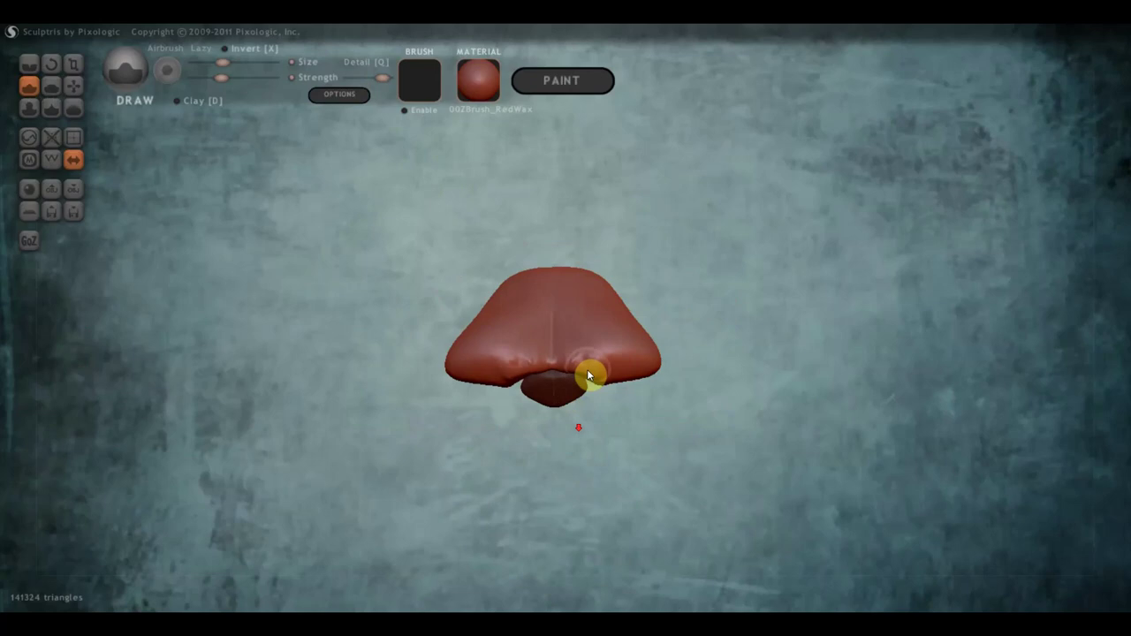
pyautogui.moveTo(589, 376)
pyautogui.mouseDown()
pyautogui.moveTo(525, 371)
pyautogui.moveTo(562, 363)
pyautogui.moveTo(555, 345)
pyautogui.moveTo(563, 353)
pyautogui.moveTo(545, 361)
pyautogui.moveTo(573, 371)
pyautogui.mouseUp()
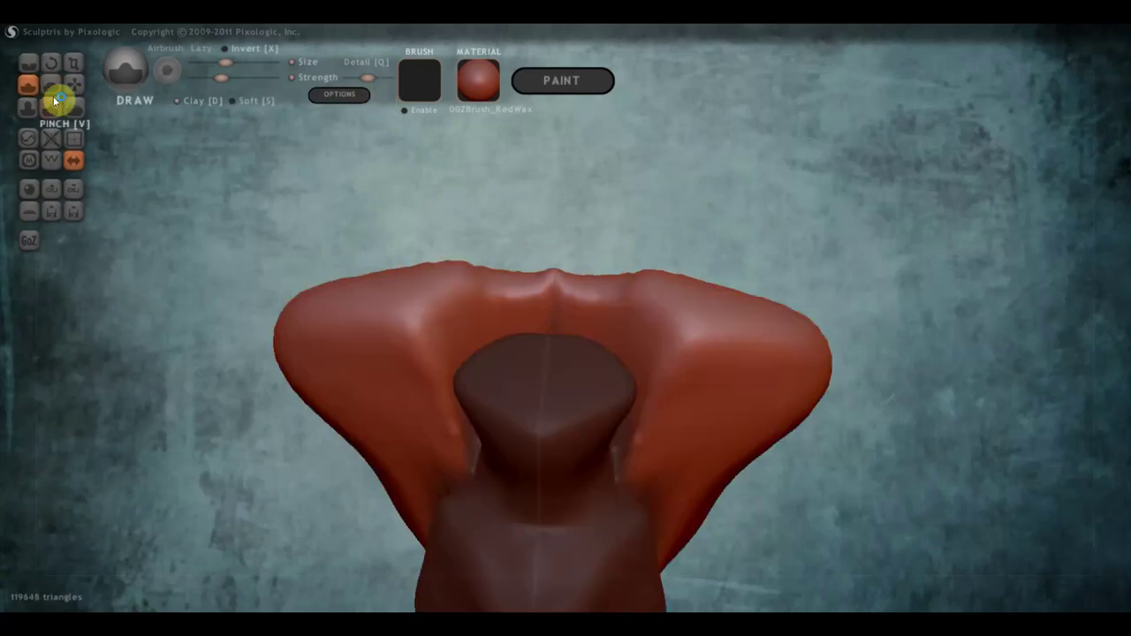
# - Flatten the top, central ridge and lower mound of the hair mass
pyautogui.click(51, 86)
pyautogui.moveTo(466, 295); pyautogui.dragTo(556, 383, button='right')
pyautogui.scroll(-3, 556, 383)
pyautogui.moveTo(606, 338)
pyautogui.mouseDown()
pyautogui.moveTo(594, 325)
pyautogui.moveTo(462, 324)
pyautogui.moveTo(608, 310)
pyautogui.moveTo(500, 306)
pyautogui.moveTo(467, 333)
pyautogui.moveTo(586, 323)
pyautogui.moveTo(515, 328)
pyautogui.mouseUp()
pyautogui.moveTo(515, 328); pyautogui.dragTo(630, 428, button='right')
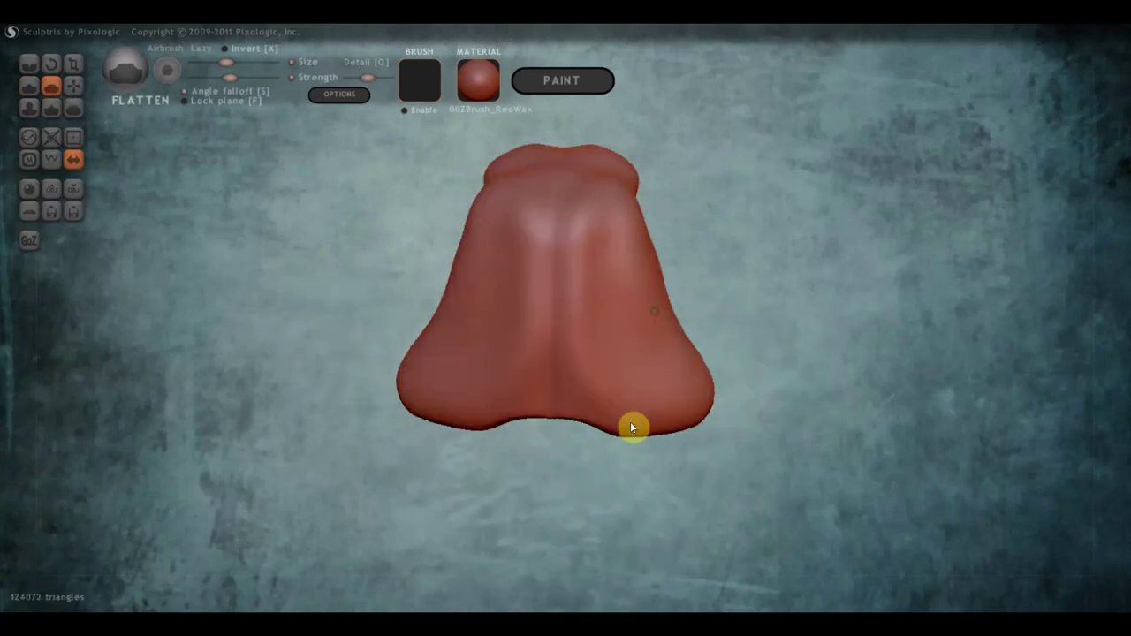
pyautogui.moveTo(641, 396); pyautogui.dragTo(392, 381)
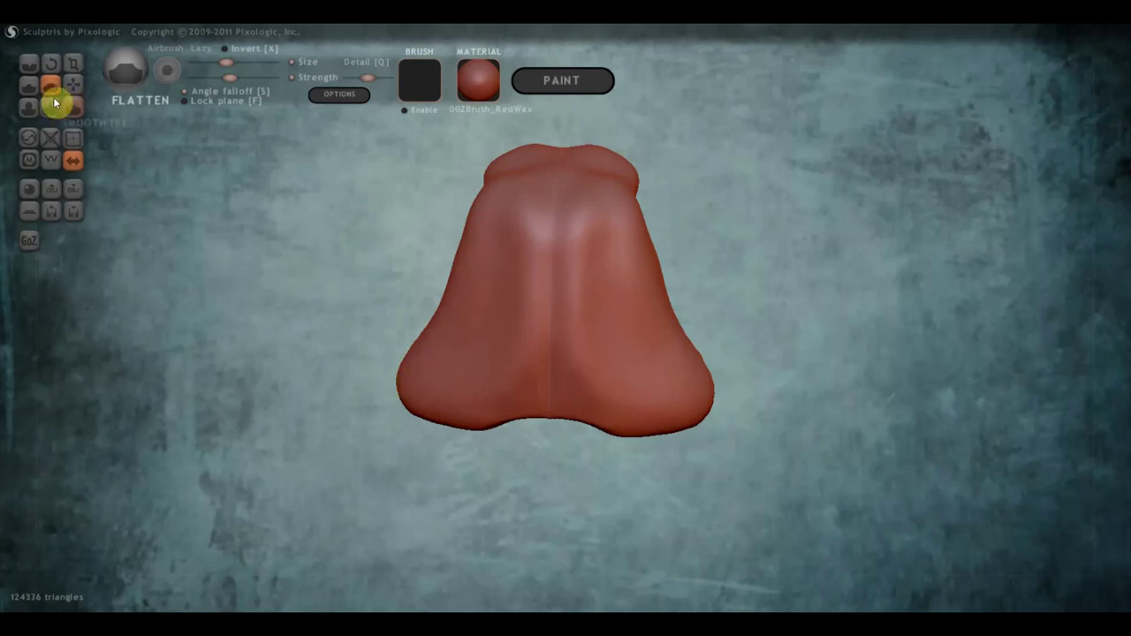
# - Fill the hair crease and smooth the ridges and bulges above the neck with the Draw brush
pyautogui.click(30, 86)
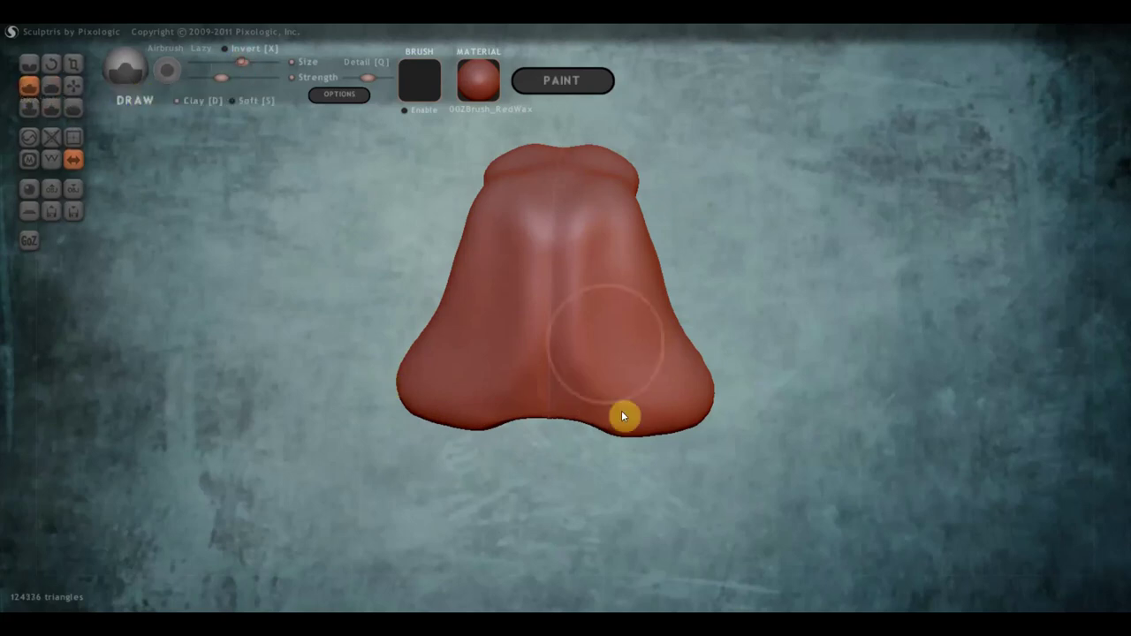
pyautogui.moveTo(622, 416)
pyautogui.mouseDown()
pyautogui.moveTo(540, 409)
pyautogui.moveTo(528, 422)
pyautogui.moveTo(575, 438)
pyautogui.moveTo(558, 375)
pyautogui.mouseUp()
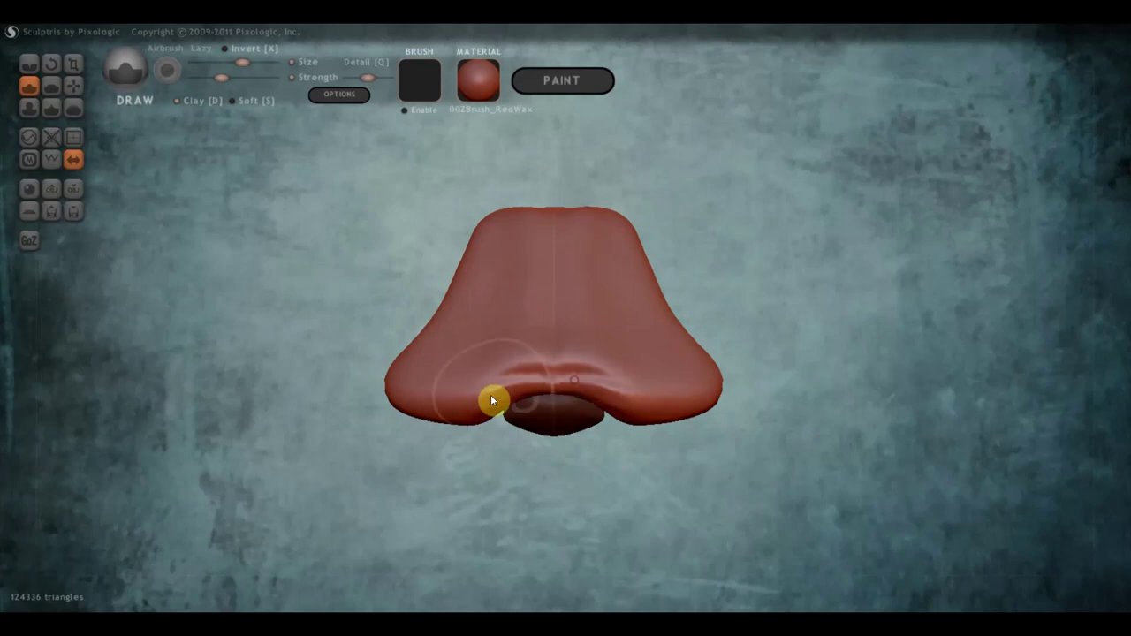
pyautogui.moveTo(493, 400)
pyautogui.mouseDown()
pyautogui.moveTo(571, 395)
pyautogui.moveTo(495, 388)
pyautogui.mouseUp()
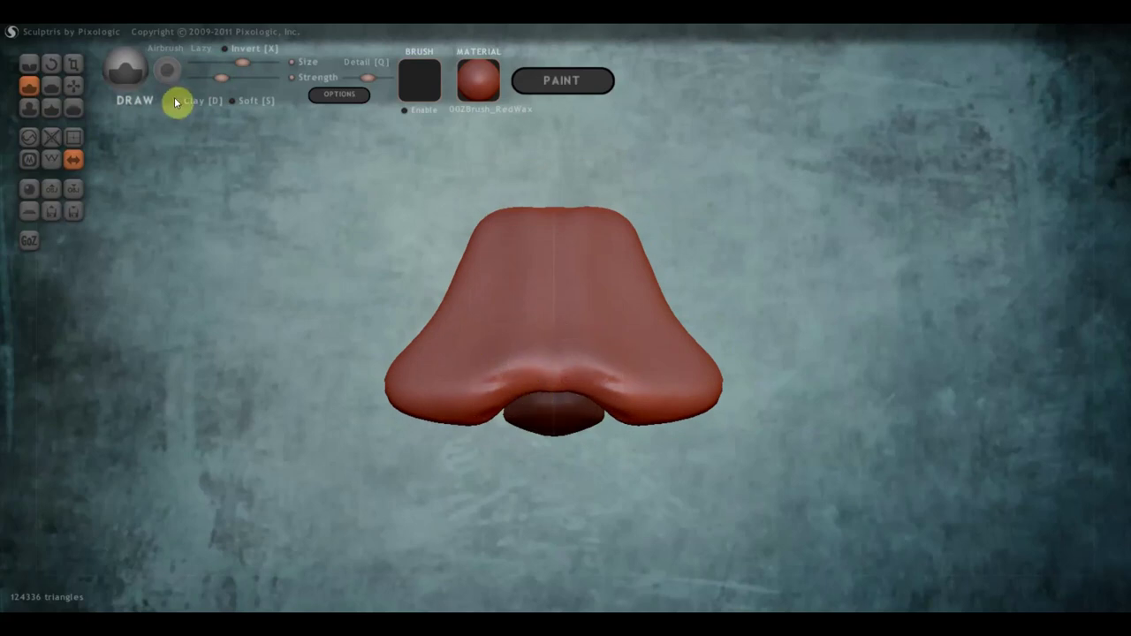
pyautogui.scroll(-3, 530, 344)
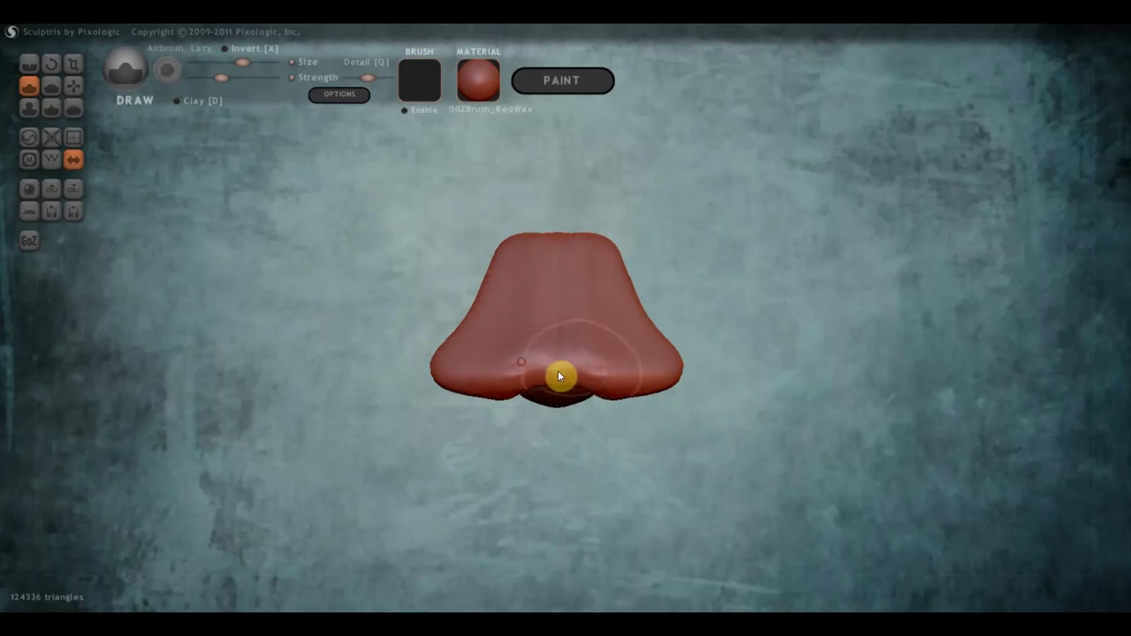
pyautogui.moveTo(559, 377)
pyautogui.mouseDown()
pyautogui.moveTo(583, 356)
pyautogui.moveTo(483, 379)
pyautogui.moveTo(521, 376)
pyautogui.moveTo(474, 370)
pyautogui.mouseUp()
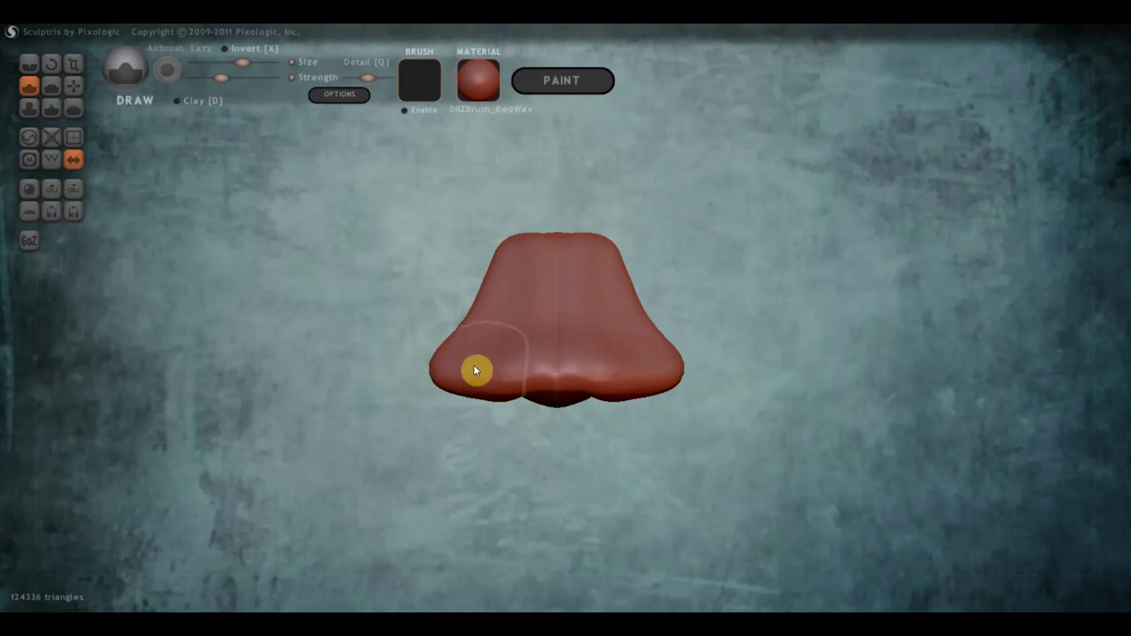
pyautogui.moveTo(600, 442)
pyautogui.mouseDown()
pyautogui.moveTo(657, 474)
pyautogui.moveTo(858, 383)
pyautogui.moveTo(711, 359)
pyautogui.mouseUp()
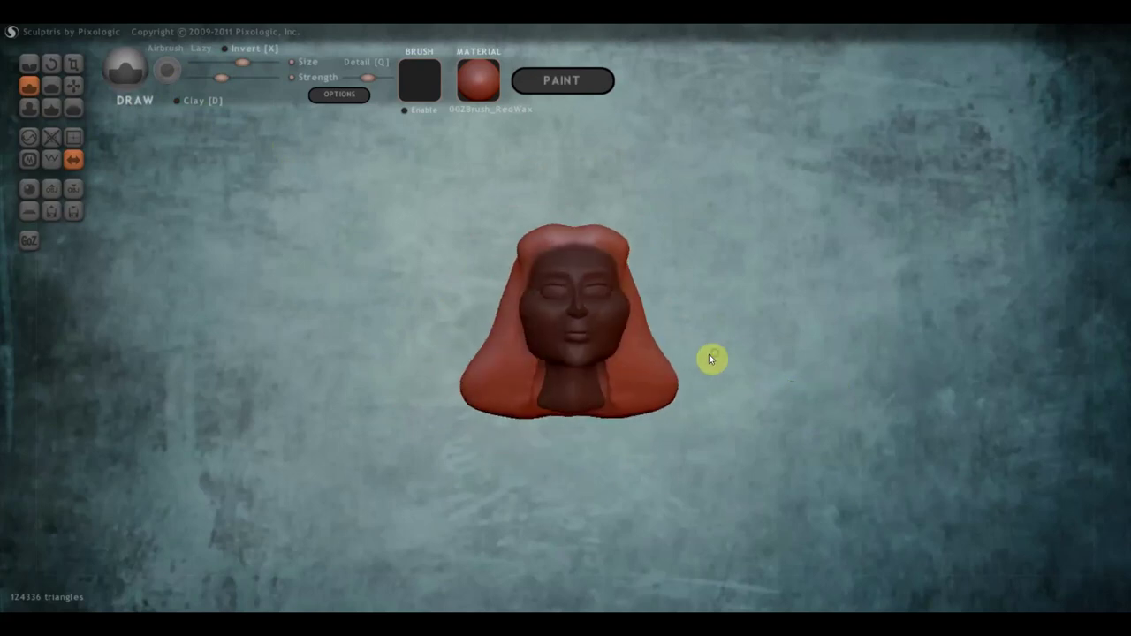
pyautogui.scroll(4, 659, 362)
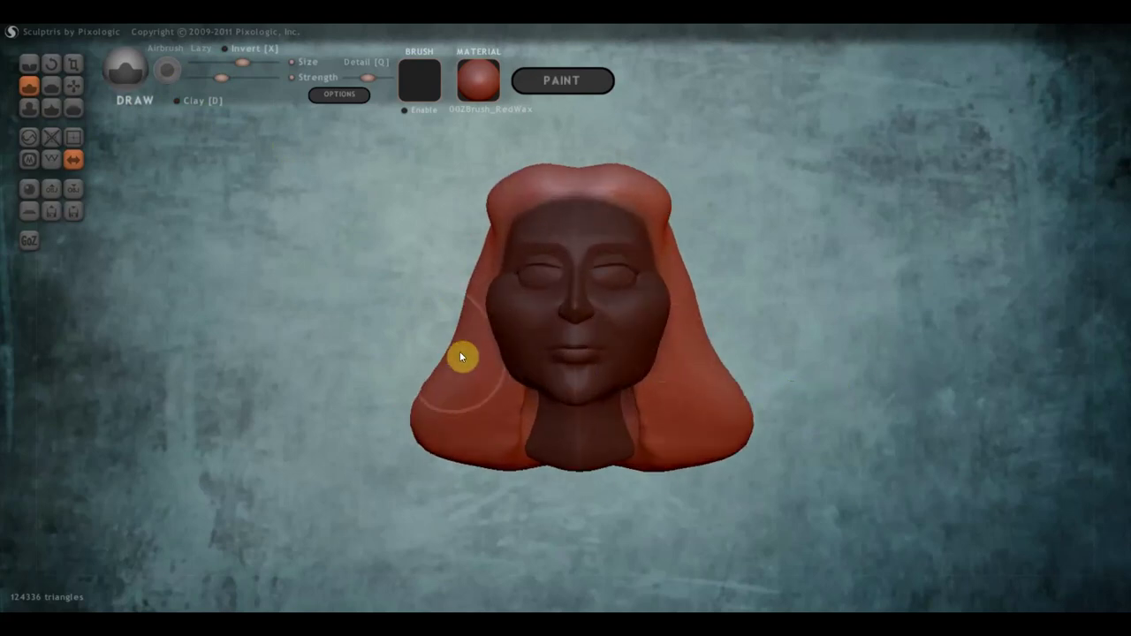
pyautogui.moveTo(460, 357)
pyautogui.mouseDown(button='right')
pyautogui.moveTo(507, 360)
pyautogui.moveTo(487, 324)
pyautogui.mouseUp(button='right')
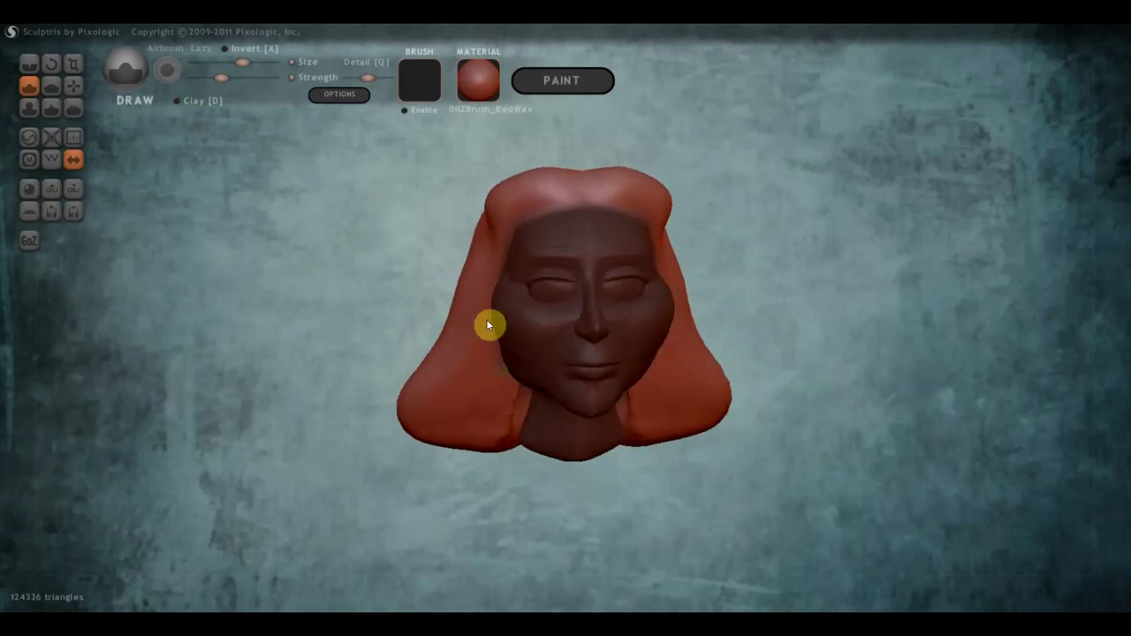
# - Flatten the top of the hair with an enlarged Flatten brush
pyautogui.click(50, 86)
pyautogui.moveTo(319, 197); pyautogui.dragTo(535, 210)
pyautogui.moveTo(588, 184); pyautogui.dragTo(551, 212)
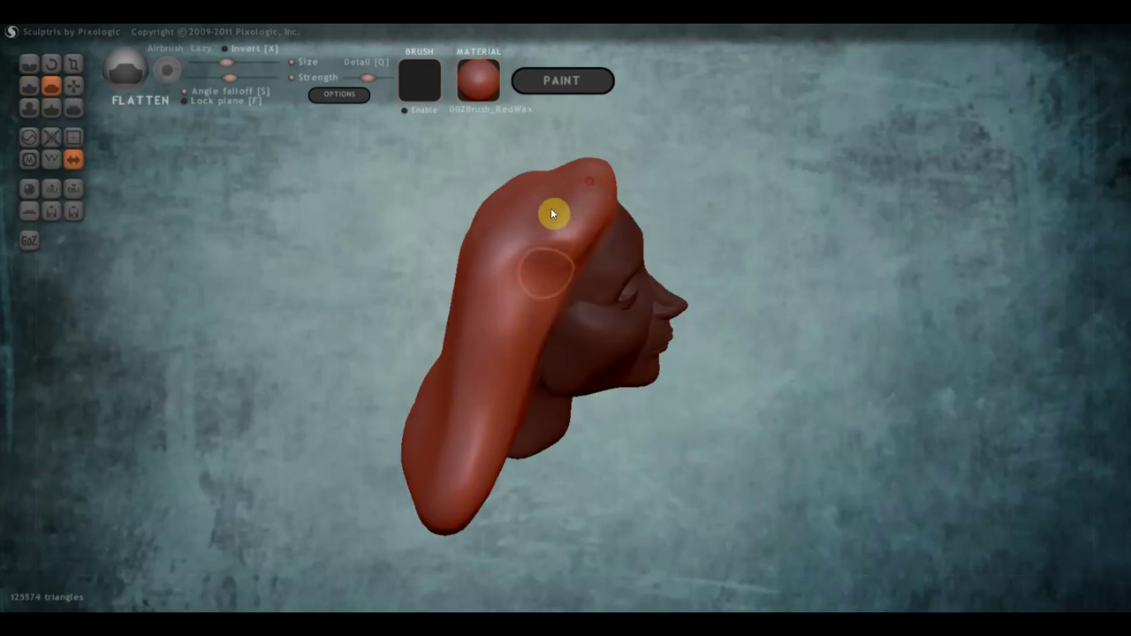
pyautogui.click(240, 62)
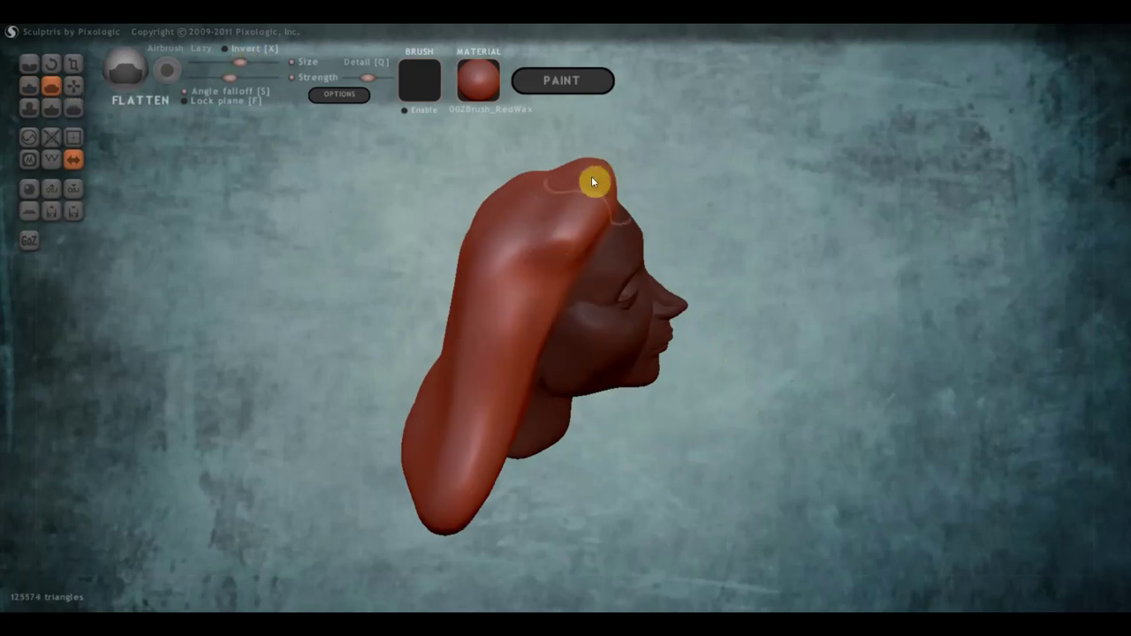
pyautogui.moveTo(591, 181)
pyautogui.mouseDown()
pyautogui.moveTo(555, 255)
pyautogui.moveTo(586, 199)
pyautogui.moveTo(530, 265)
pyautogui.moveTo(540, 230)
pyautogui.moveTo(490, 232)
pyautogui.moveTo(510, 241)
pyautogui.moveTo(500, 356)
pyautogui.mouseUp()
pyautogui.scroll(-3, 512, 345)
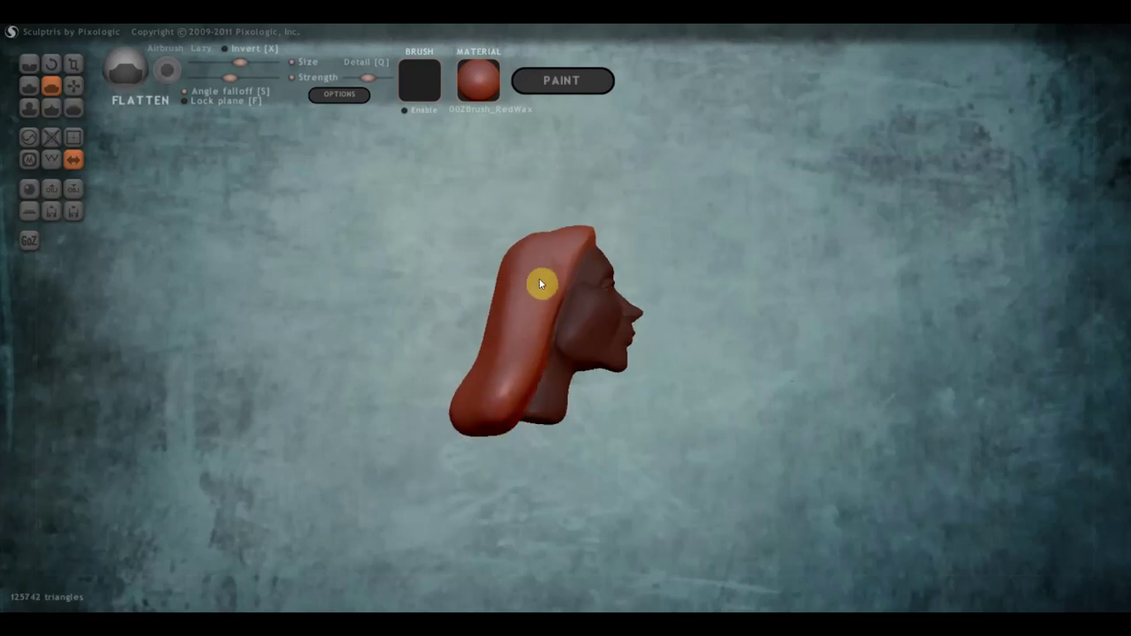
# - Pull the hair mass over the ear area with the Grab brush
pyautogui.click(75, 101)
pyautogui.scroll(-2, 530, 362)
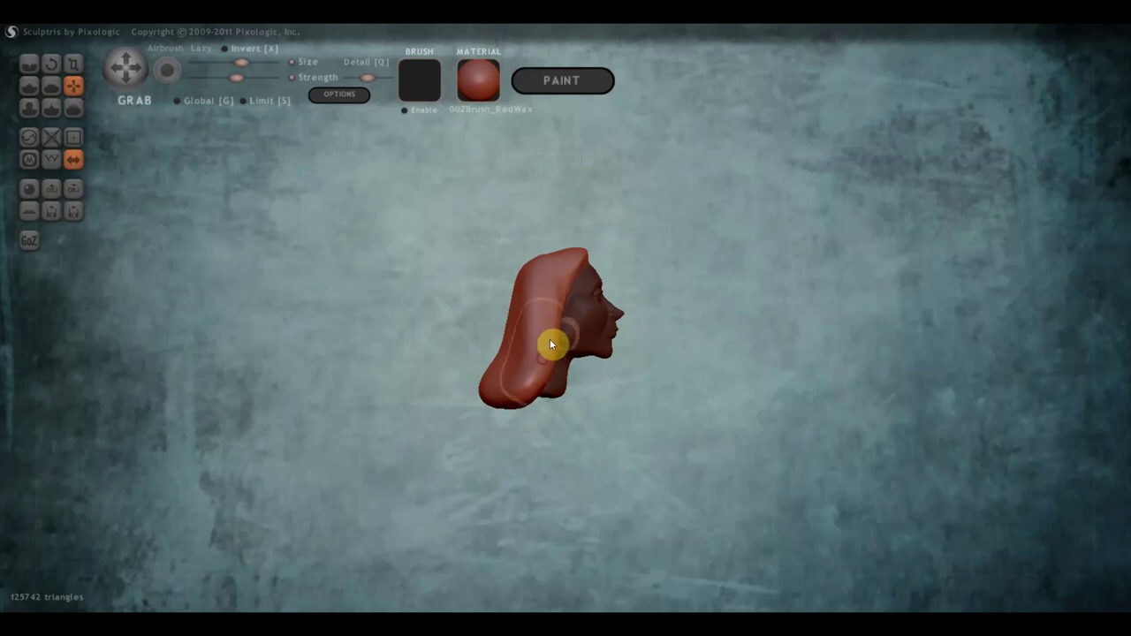
pyautogui.moveTo(549, 345)
pyautogui.mouseDown()
pyautogui.moveTo(553, 307)
pyautogui.moveTo(566, 316)
pyautogui.moveTo(504, 310)
pyautogui.moveTo(529, 273)
pyautogui.moveTo(522, 259)
pyautogui.moveTo(522, 376)
pyautogui.moveTo(510, 381)
pyautogui.moveTo(545, 366)
pyautogui.mouseUp()
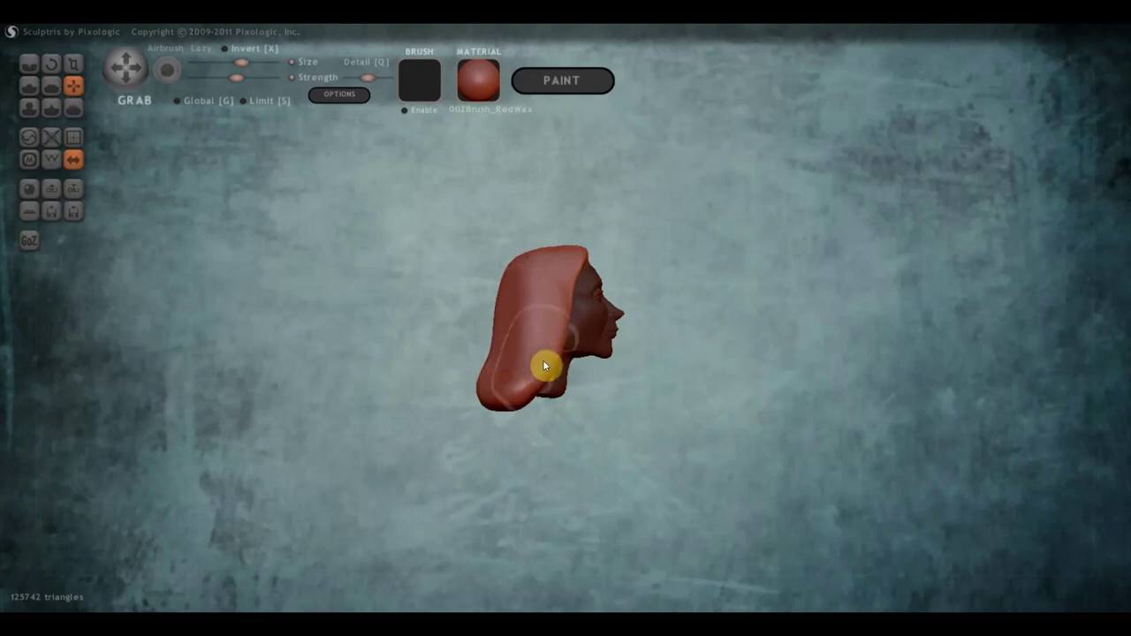
pyautogui.moveTo(464, 371); pyautogui.dragTo(379, 374)
pyautogui.scroll(2, 447, 348)
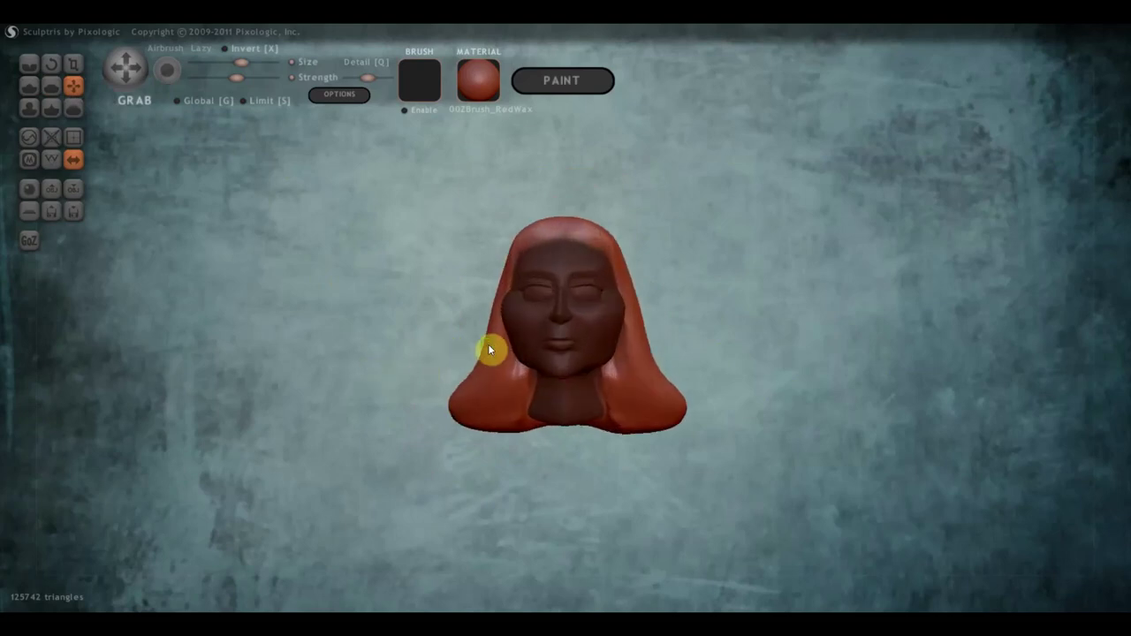
pyautogui.moveTo(488, 344)
pyautogui.mouseDown(button='right')
pyautogui.moveTo(498, 331)
pyautogui.moveTo(466, 329)
pyautogui.mouseUp(button='right')
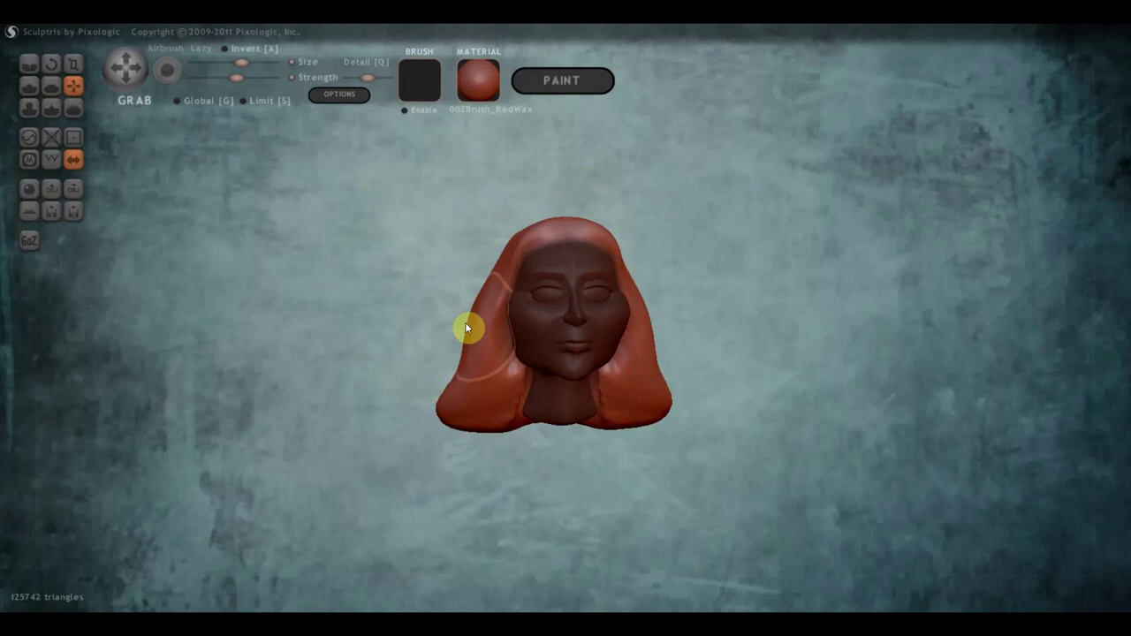
# - Bulge the lower-left hair mass outward and lift the lower back of the hair
pyautogui.moveTo(466, 329)
pyautogui.mouseDown()
pyautogui.moveTo(467, 360)
pyautogui.moveTo(442, 403)
pyautogui.moveTo(480, 363)
pyautogui.moveTo(509, 260)
pyautogui.moveTo(538, 235)
pyautogui.moveTo(530, 254)
pyautogui.mouseUp()
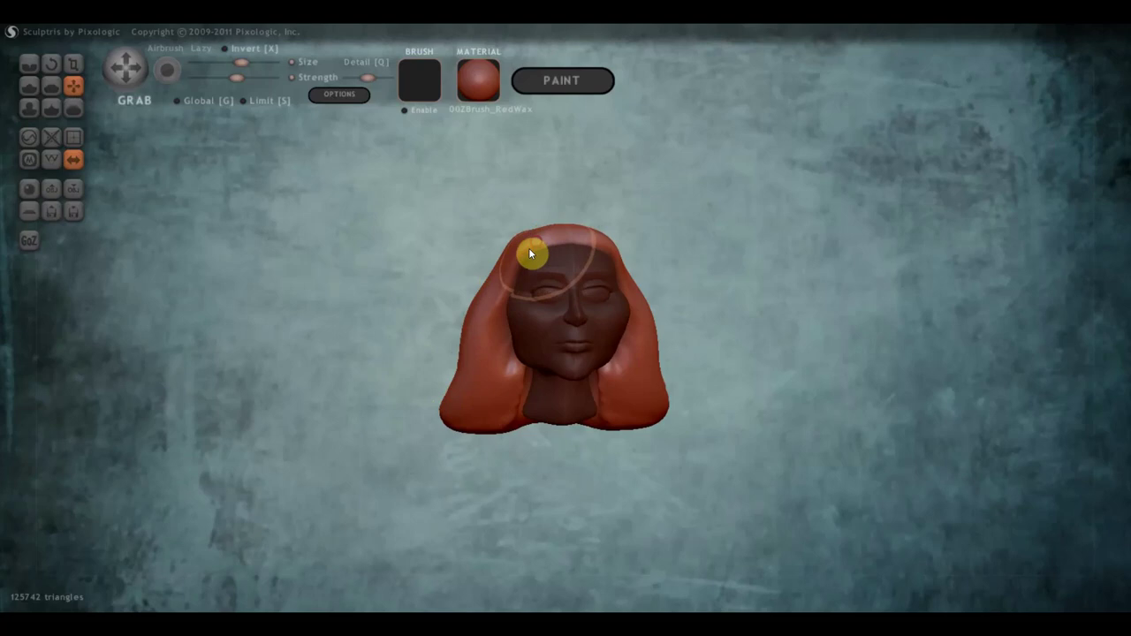
pyautogui.moveTo(521, 256)
pyautogui.mouseDown(button='right')
pyautogui.moveTo(645, 275)
pyautogui.moveTo(575, 278)
pyautogui.moveTo(520, 254)
pyautogui.mouseUp(button='right')
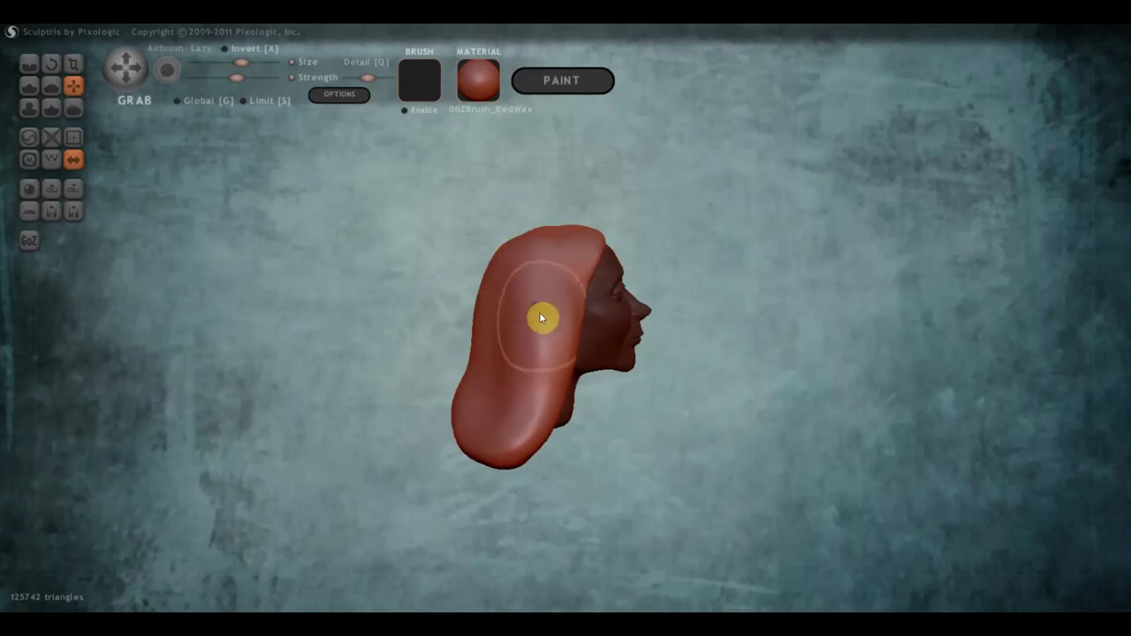
pyautogui.moveTo(551, 331); pyautogui.dragTo(493, 323)
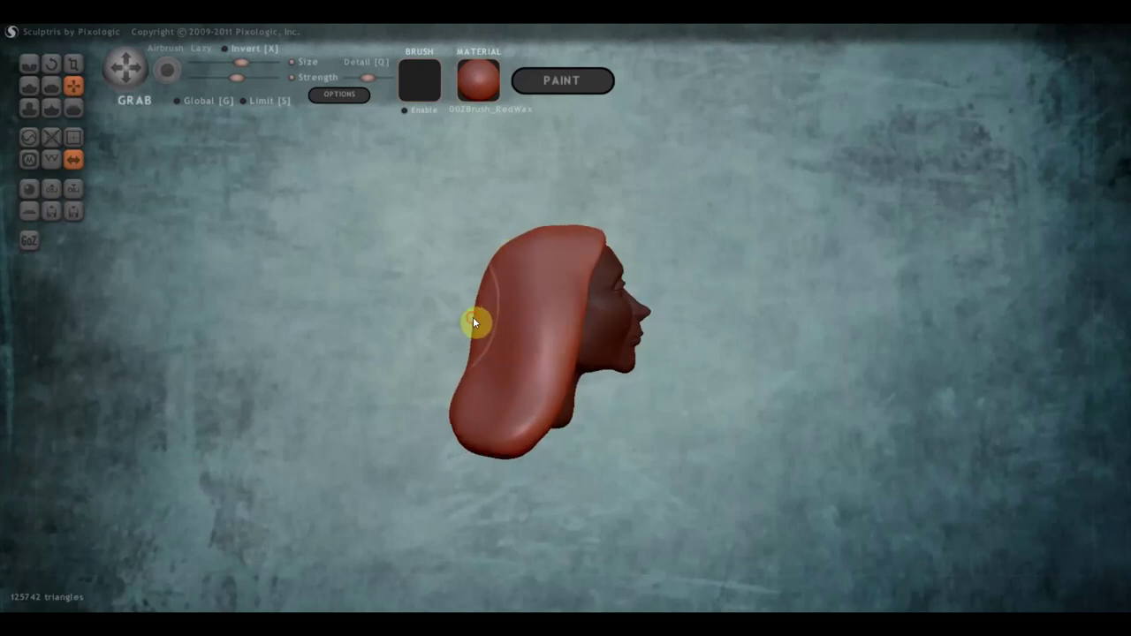
pyautogui.moveTo(577, 327); pyautogui.dragTo(358, 340, button='right')
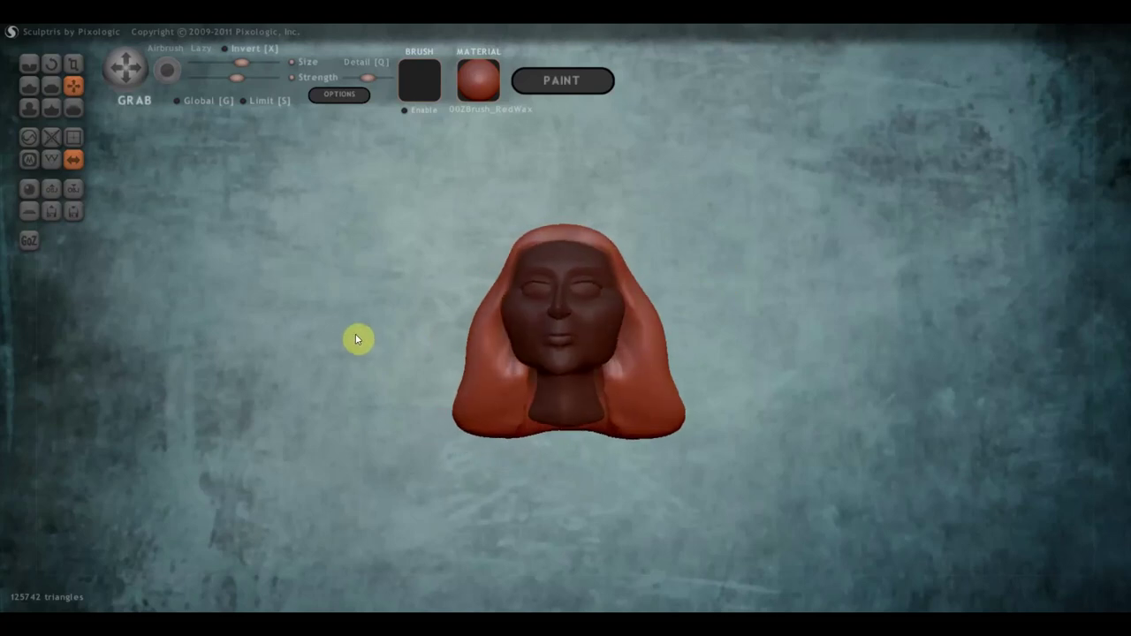
pyautogui.scroll(3, 446, 339)
pyautogui.moveTo(439, 351); pyautogui.dragTo(553, 368, button='right')
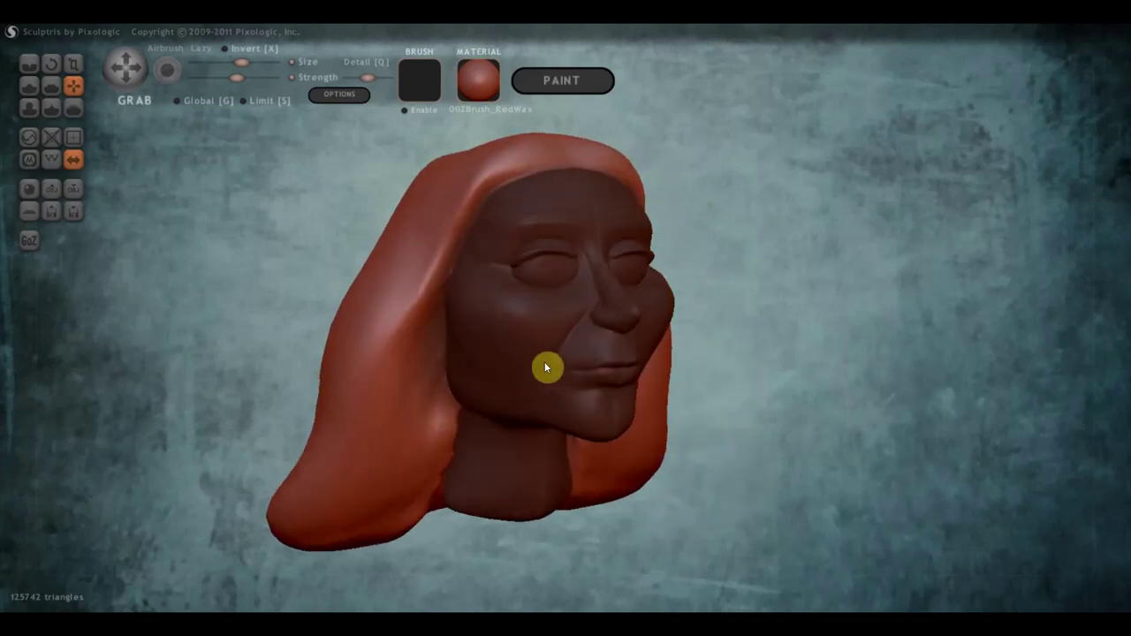
pyautogui.moveTo(439, 238); pyautogui.dragTo(472, 229, button='right')
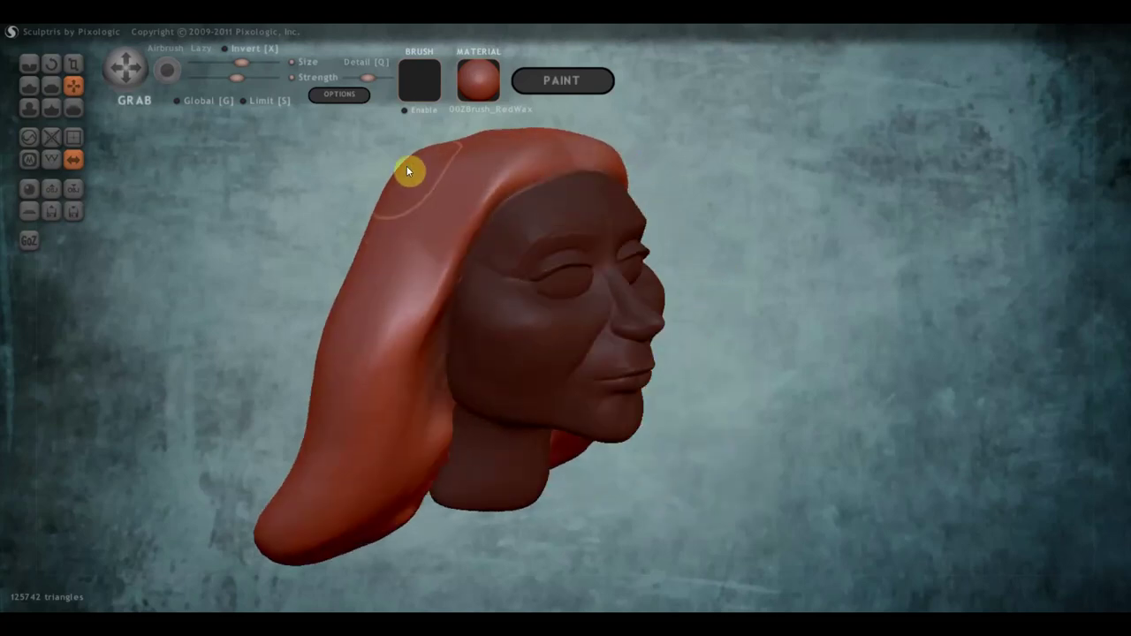
# - Flatten the top and back of the hair mass
pyautogui.click(50, 85)
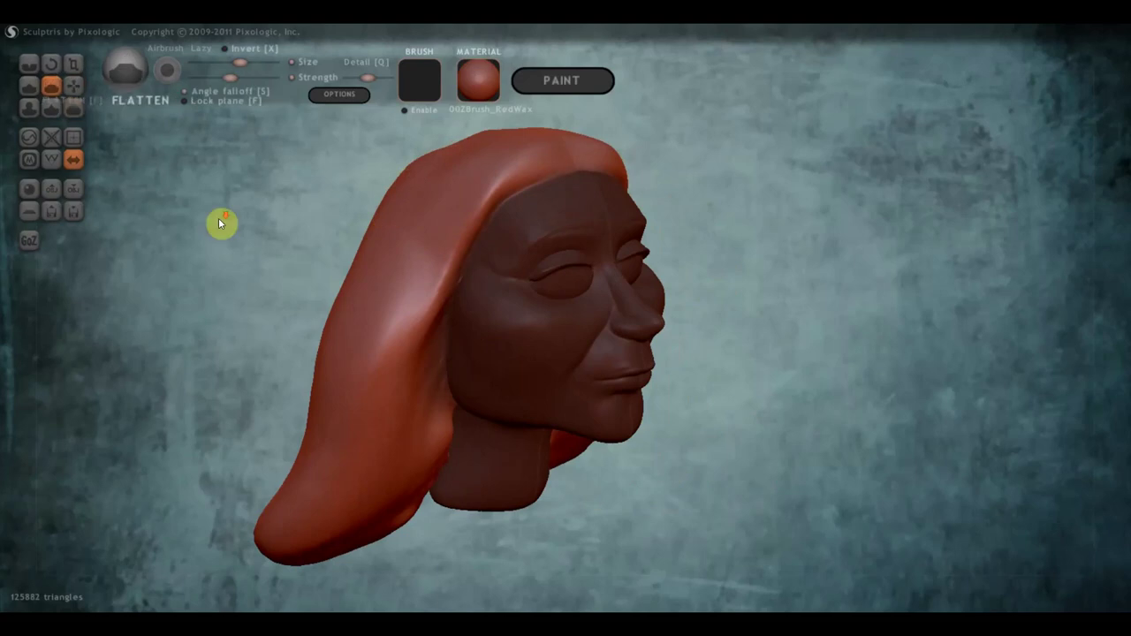
pyautogui.scroll(-3, 265, 239)
pyautogui.moveTo(381, 273); pyautogui.dragTo(504, 296, button='right')
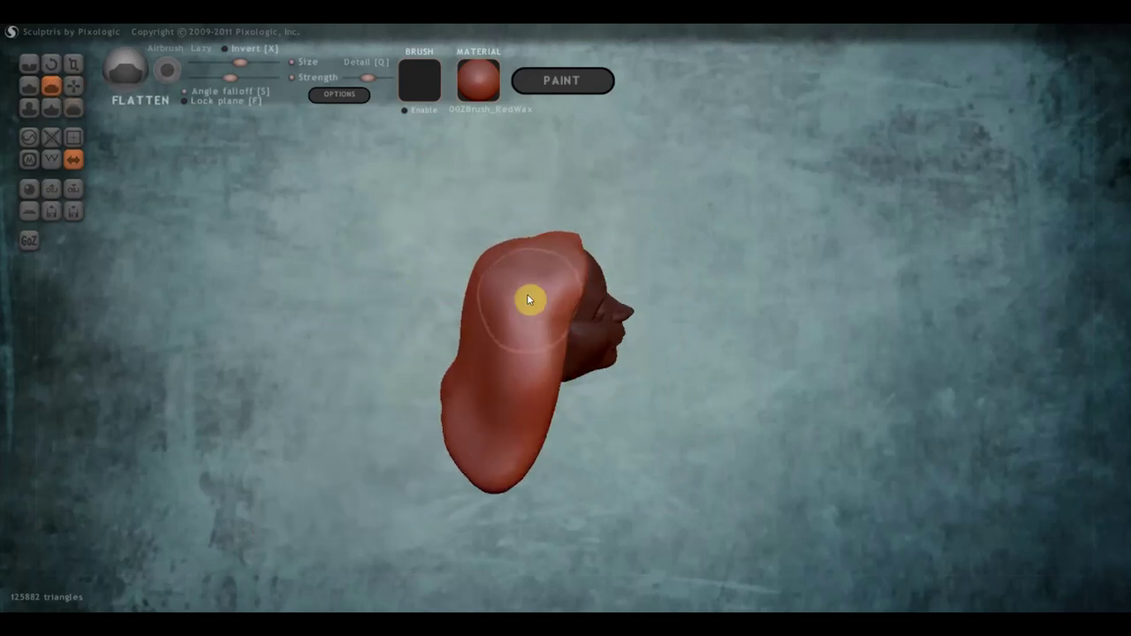
pyautogui.moveTo(528, 298)
pyautogui.mouseDown()
pyautogui.moveTo(479, 306)
pyautogui.moveTo(494, 368)
pyautogui.moveTo(515, 298)
pyautogui.moveTo(568, 283)
pyautogui.moveTo(513, 348)
pyautogui.moveTo(477, 362)
pyautogui.mouseUp()
pyautogui.moveTo(476, 362)
pyautogui.mouseDown(button='right')
pyautogui.moveTo(644, 345)
pyautogui.moveTo(585, 271)
pyautogui.mouseUp(button='right')
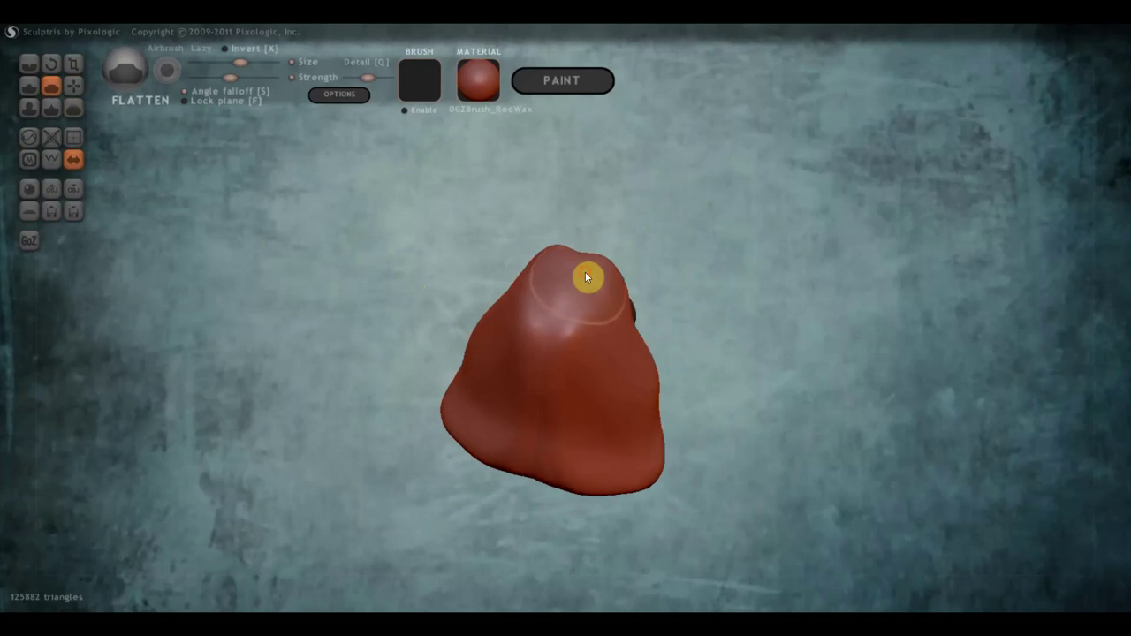
pyautogui.moveTo(585, 276)
pyautogui.mouseDown()
pyautogui.moveTo(515, 306)
pyautogui.moveTo(510, 374)
pyautogui.moveTo(553, 386)
pyautogui.moveTo(509, 323)
pyautogui.moveTo(553, 381)
pyautogui.mouseUp()
pyautogui.moveTo(553, 380)
pyautogui.mouseDown(button='right')
pyautogui.moveTo(398, 333)
pyautogui.moveTo(258, 316)
pyautogui.moveTo(288, 318)
pyautogui.mouseUp(button='right')
# - Grab the left side hair down toward the neck, then reselect a smaller Draw brush
pyautogui.click(73, 85)
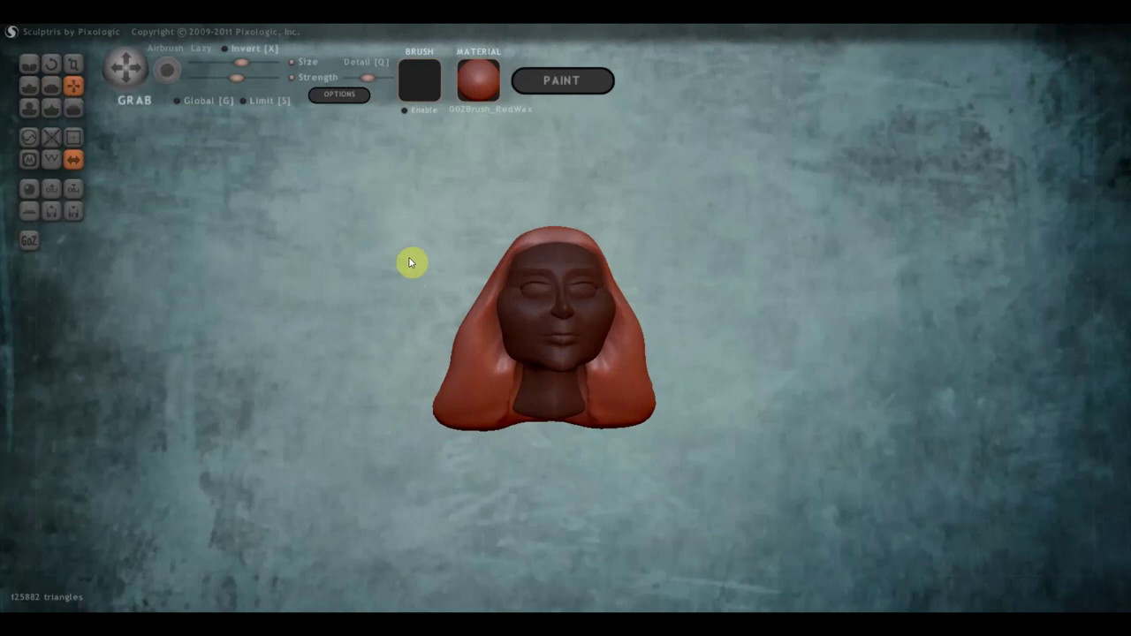
pyautogui.scroll(2, 459, 287)
pyautogui.scroll(2, 494, 301)
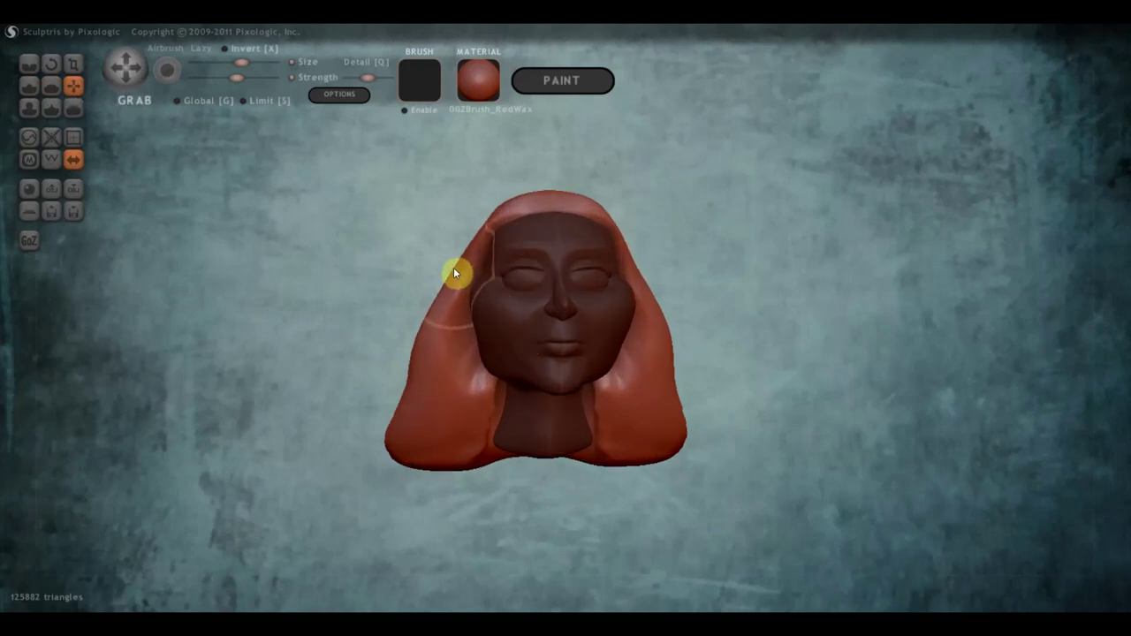
pyautogui.moveTo(453, 270); pyautogui.dragTo(457, 368)
pyautogui.moveTo(457, 368); pyautogui.dragTo(546, 369, button='right')
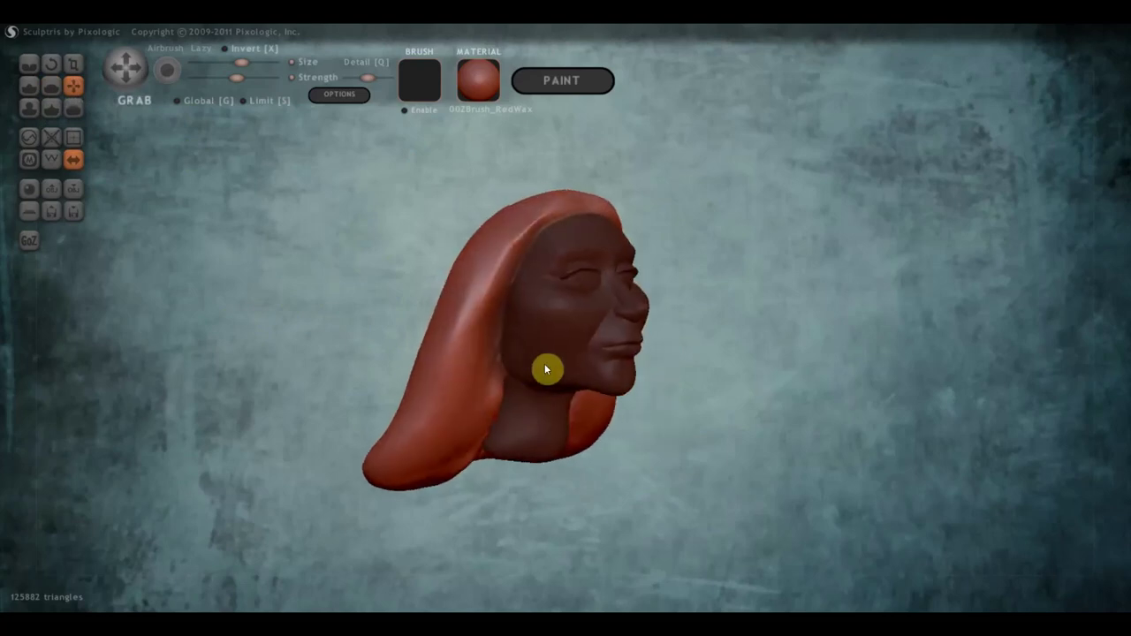
pyautogui.moveTo(478, 404); pyautogui.dragTo(501, 421)
pyautogui.moveTo(497, 422)
pyautogui.mouseDown(button='right')
pyautogui.moveTo(531, 404)
pyautogui.moveTo(518, 352)
pyautogui.mouseUp(button='right')
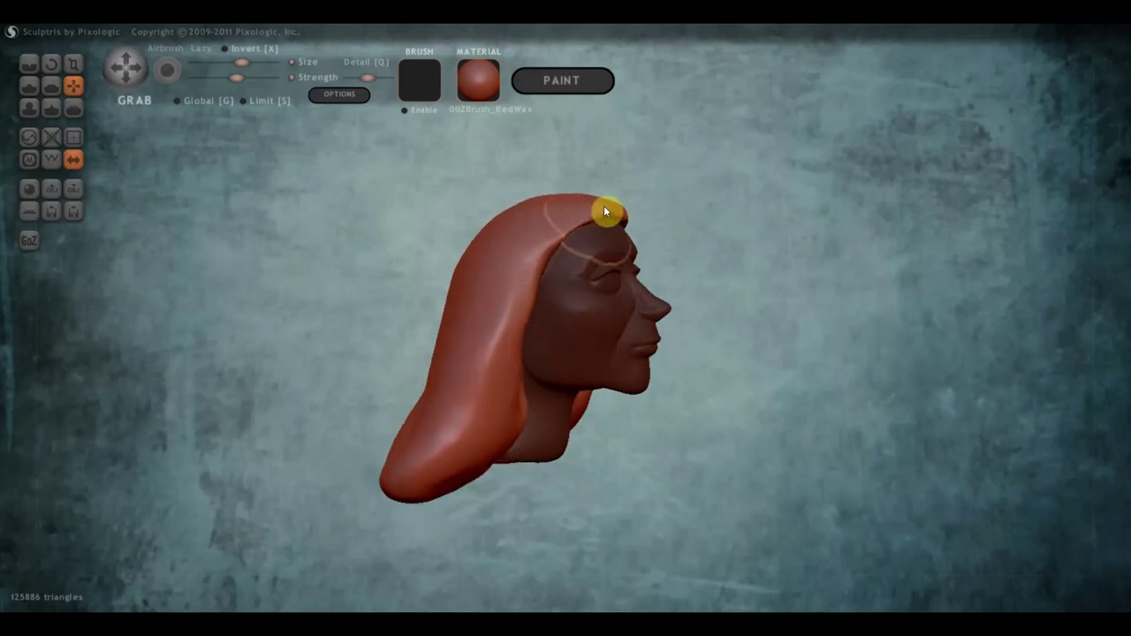
pyautogui.moveTo(568, 231)
pyautogui.mouseDown(button='right')
pyautogui.moveTo(435, 238)
pyautogui.moveTo(462, 231)
pyautogui.mouseUp(button='right')
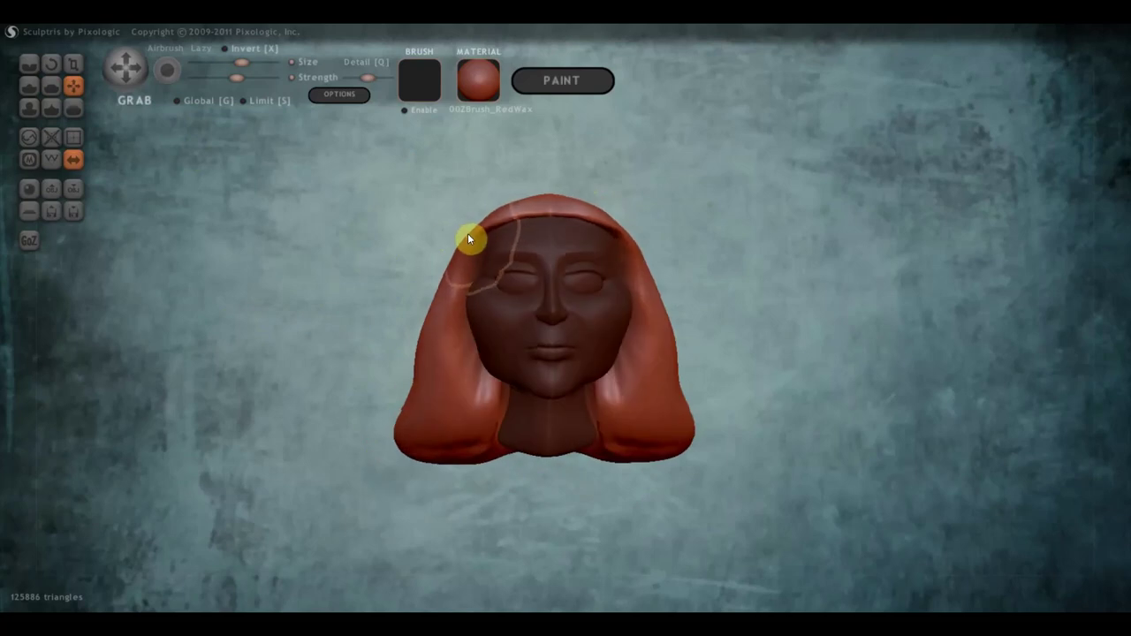
pyautogui.moveTo(491, 240); pyautogui.dragTo(489, 231, button='right')
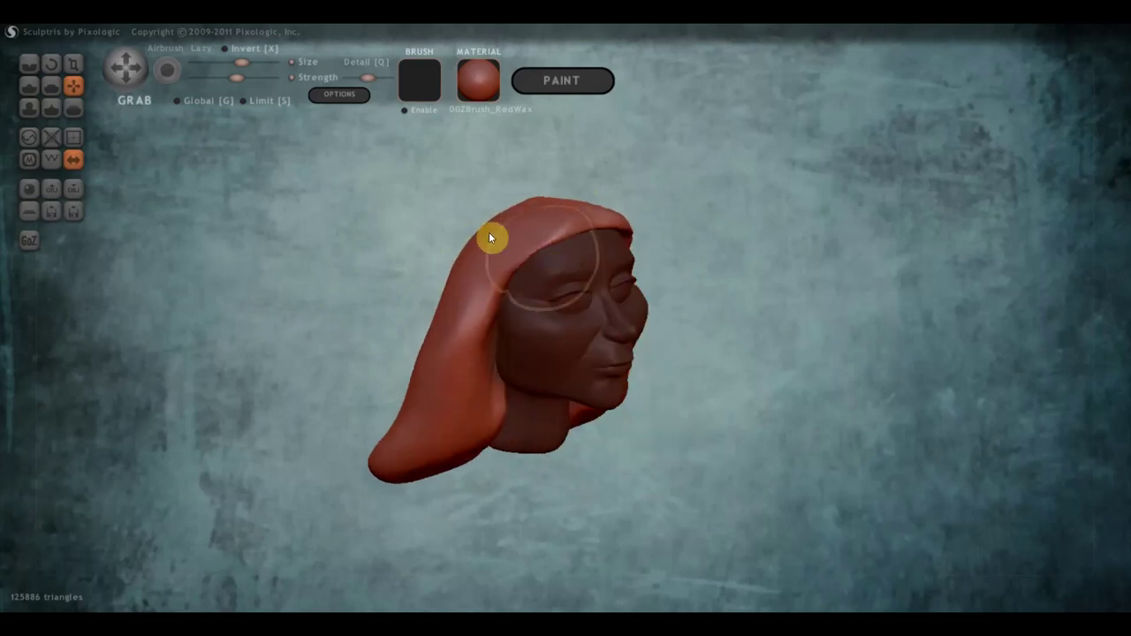
pyautogui.click(32, 86)
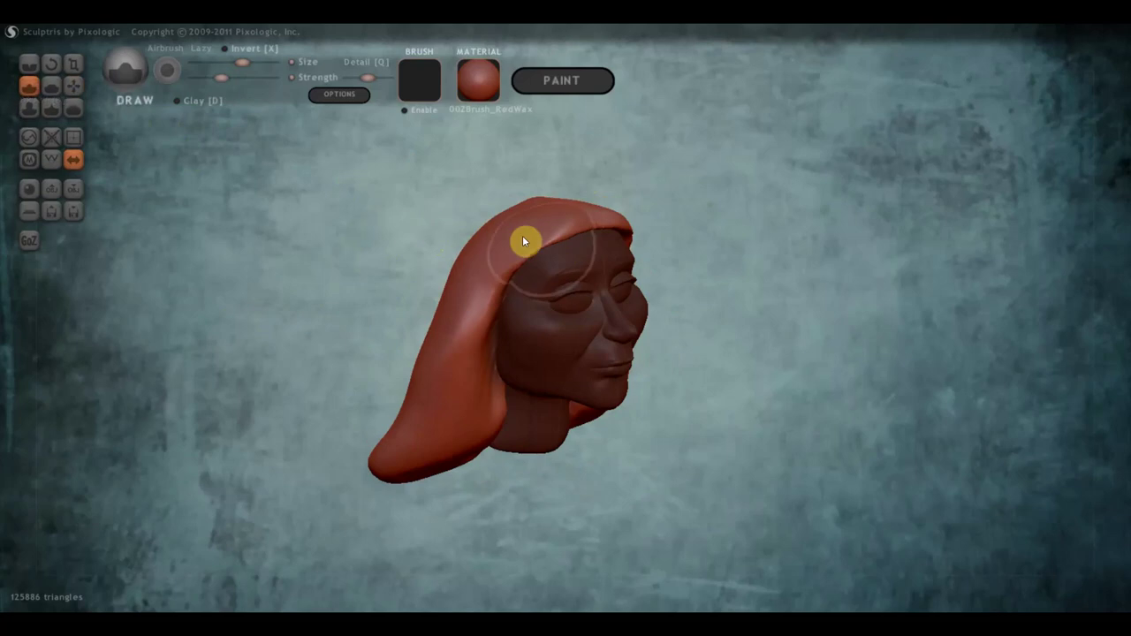
pyautogui.click(221, 64)
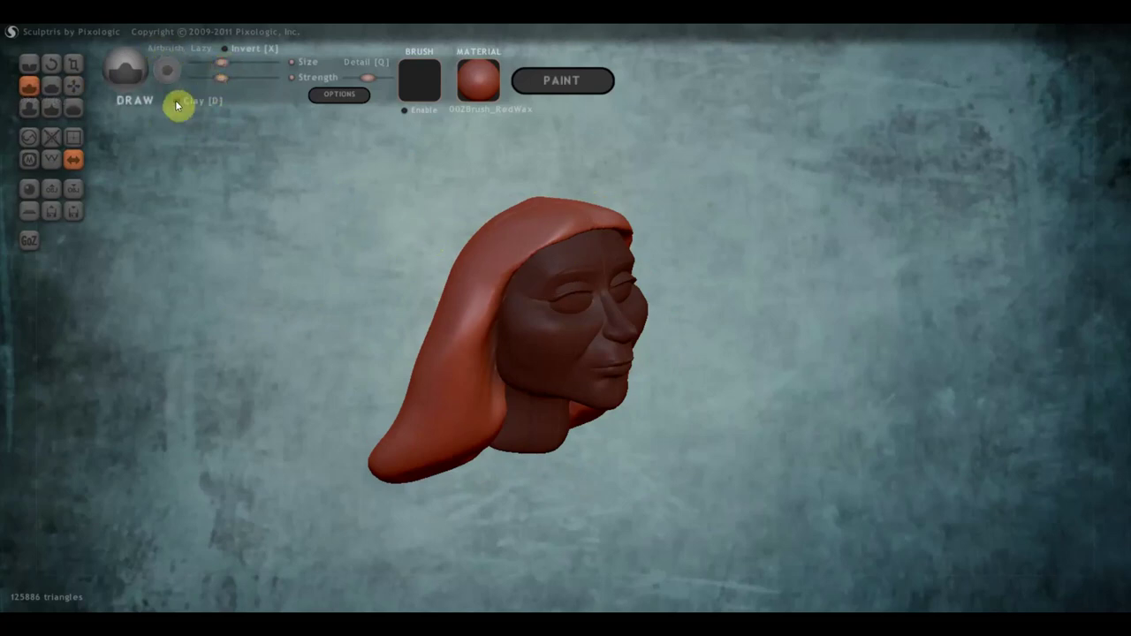
# - Draw volume into the forehead and the top of the hair mass
pyautogui.scroll(3, 486, 203)
pyautogui.moveTo(569, 215)
pyautogui.mouseDown()
pyautogui.moveTo(517, 239)
pyautogui.moveTo(558, 216)
pyautogui.moveTo(555, 192)
pyautogui.mouseUp()
pyautogui.moveTo(457, 300)
pyautogui.mouseDown()
pyautogui.moveTo(555, 174)
pyautogui.moveTo(516, 192)
pyautogui.moveTo(474, 243)
pyautogui.moveTo(424, 404)
pyautogui.moveTo(432, 336)
pyautogui.moveTo(331, 558)
pyautogui.moveTo(456, 353)
pyautogui.moveTo(424, 504)
pyautogui.moveTo(464, 409)
pyautogui.mouseUp()
pyautogui.moveTo(465, 409)
pyautogui.mouseDown(button='right')
pyautogui.moveTo(363, 403)
pyautogui.moveTo(537, 232)
pyautogui.mouseUp(button='right')
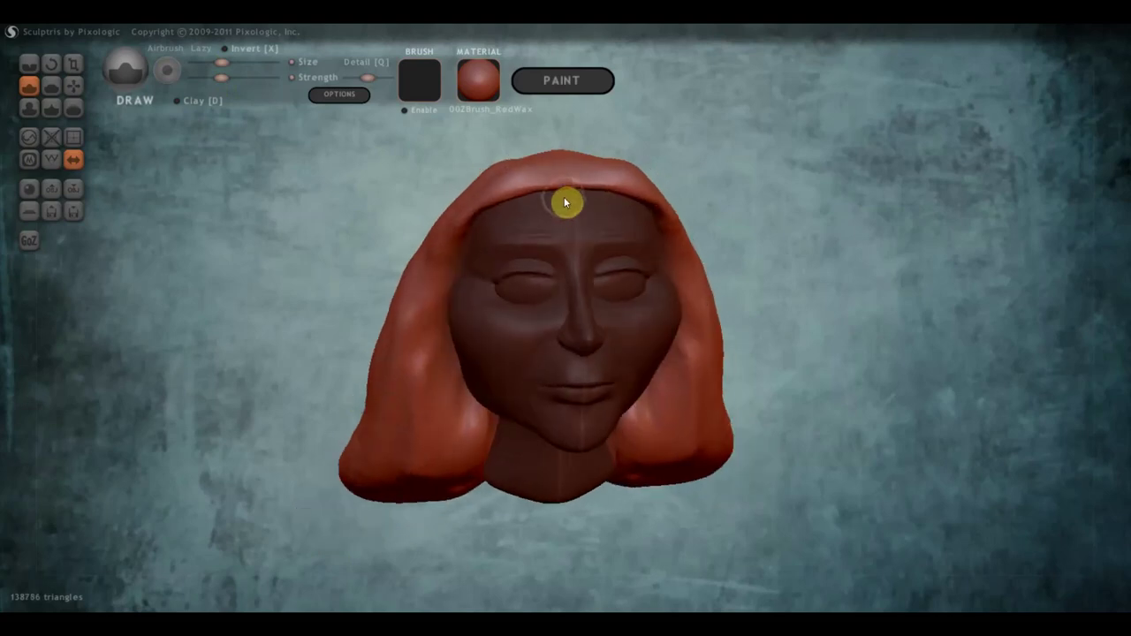
pyautogui.moveTo(569, 202); pyautogui.dragTo(487, 206)
pyautogui.moveTo(556, 188); pyautogui.dragTo(467, 189)
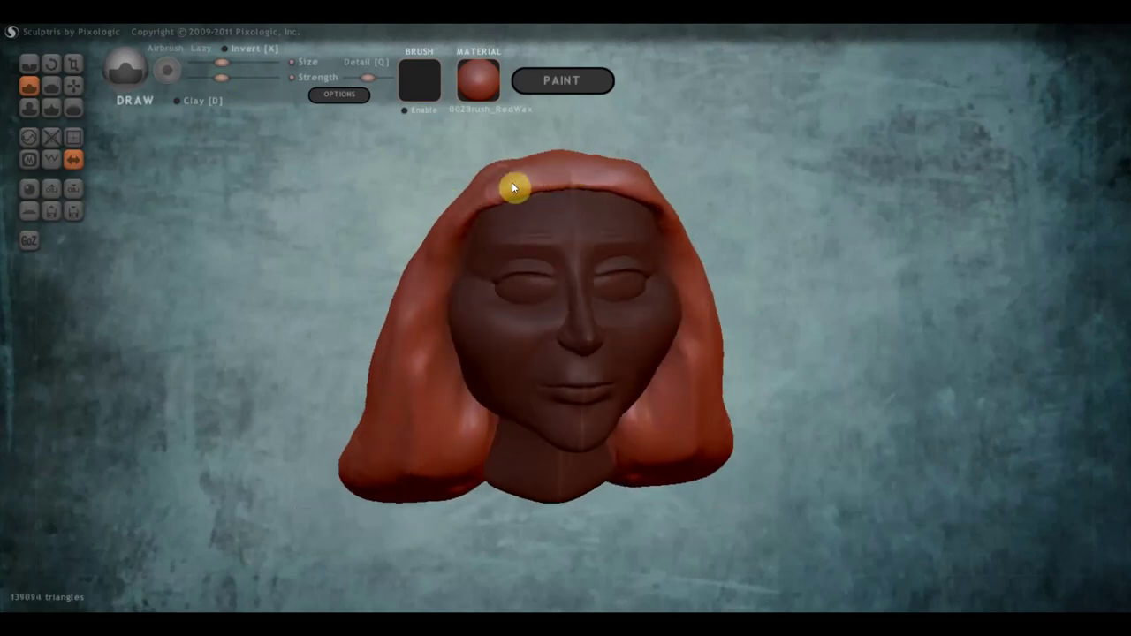
pyautogui.moveTo(513, 186)
pyautogui.mouseDown(button='right')
pyautogui.moveTo(575, 222)
pyautogui.moveTo(581, 212)
pyautogui.mouseUp(button='right')
pyautogui.moveTo(570, 231); pyautogui.dragTo(450, 306)
pyautogui.moveTo(530, 228); pyautogui.dragTo(439, 280)
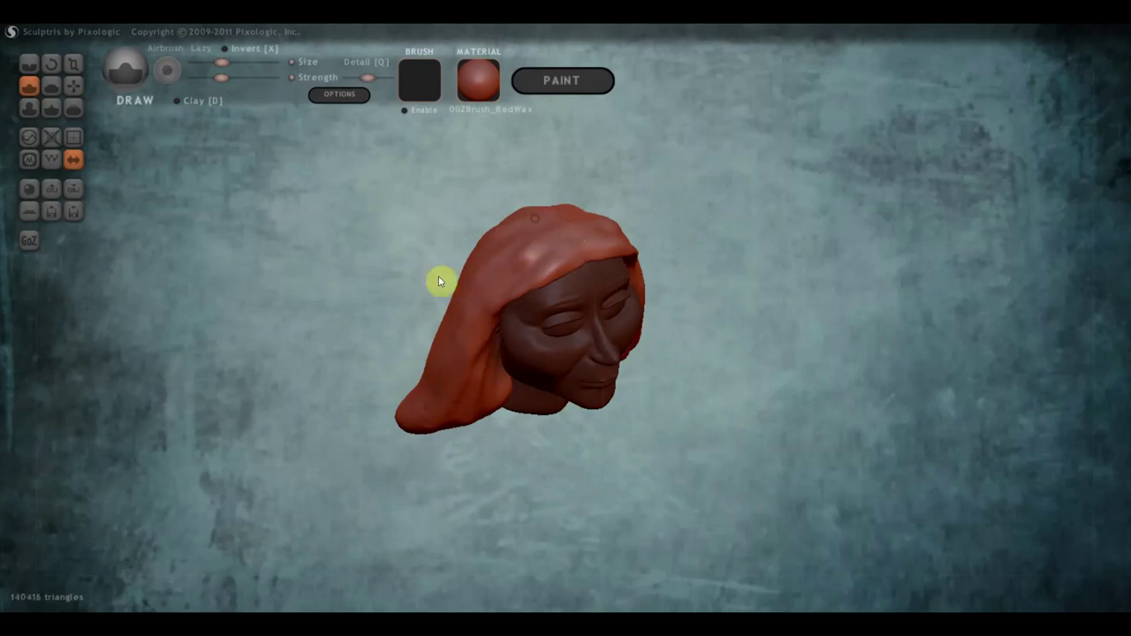
# - Orbit the head through front, three-quarter and side profile views to check the hair
pyautogui.moveTo(505, 221)
pyautogui.mouseDown(button='right')
pyautogui.moveTo(443, 218)
pyautogui.moveTo(489, 230)
pyautogui.moveTo(528, 304)
pyautogui.mouseUp(button='right')
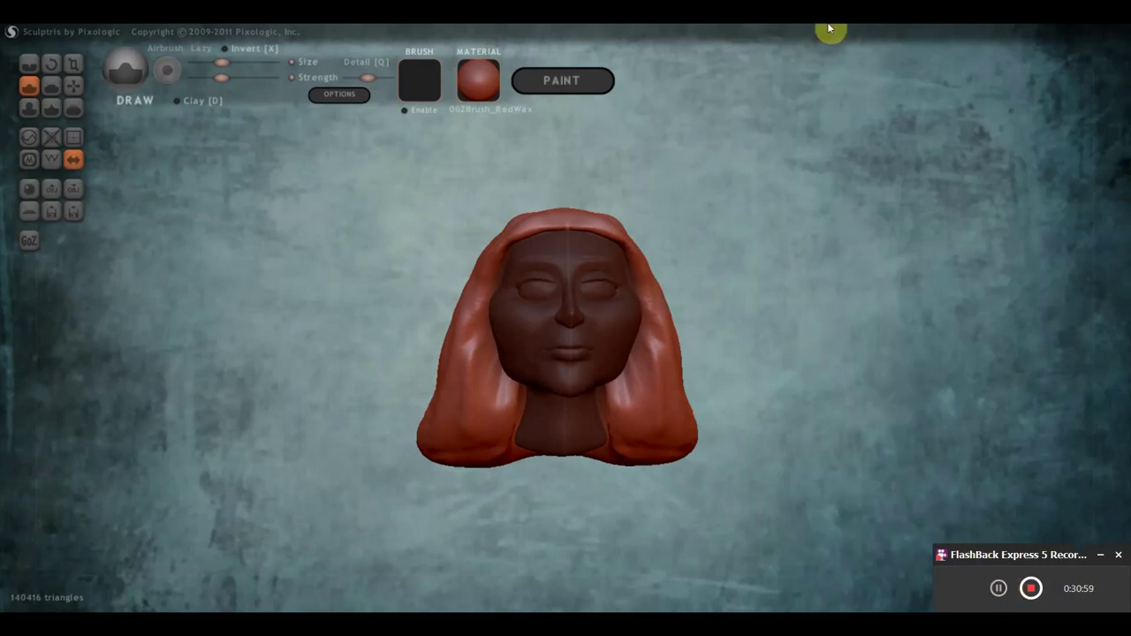
pyautogui.moveTo(815, 259)
pyautogui.mouseDown(button='right')
pyautogui.moveTo(811, 288)
pyautogui.moveTo(855, 323)
pyautogui.mouseUp(button='right')
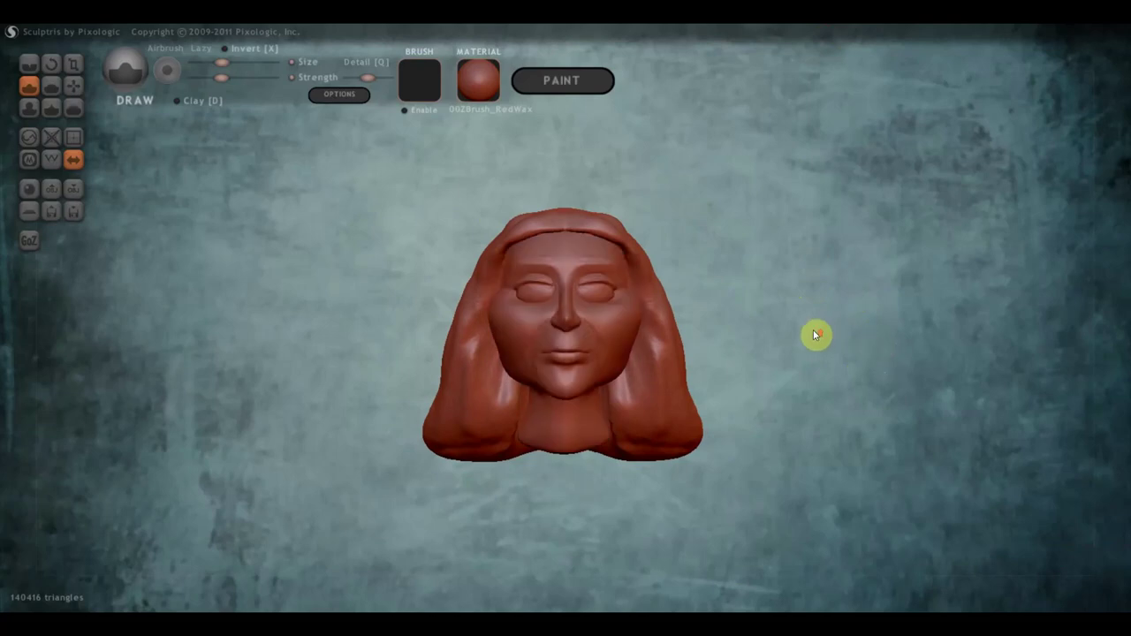
pyautogui.scroll(3, 813, 331)
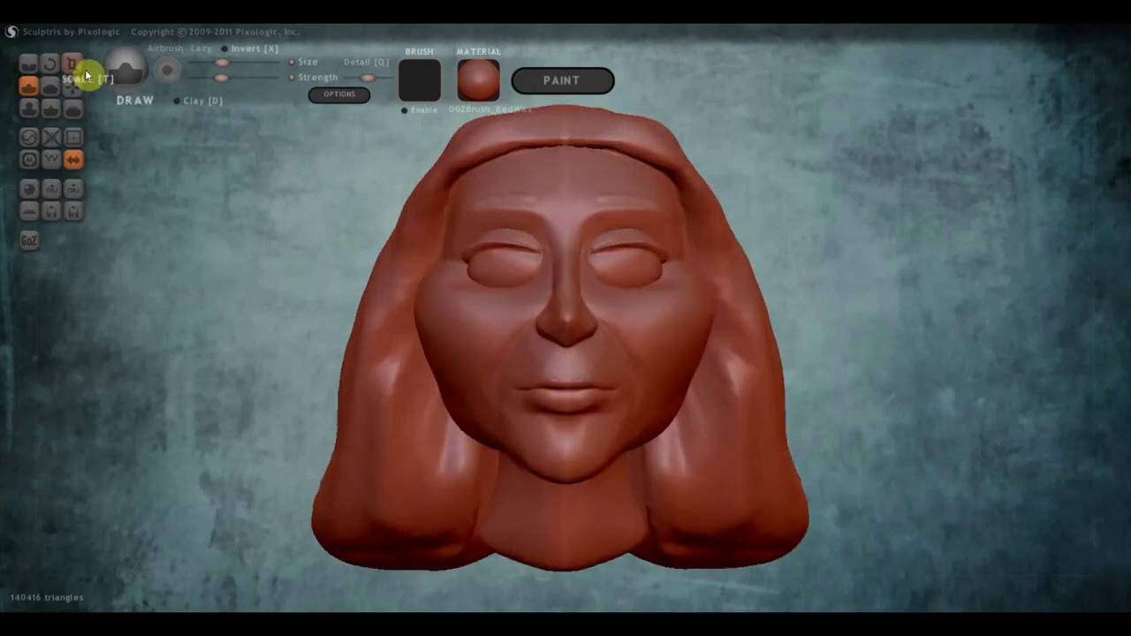
pyautogui.scroll(-3, 389, 144)
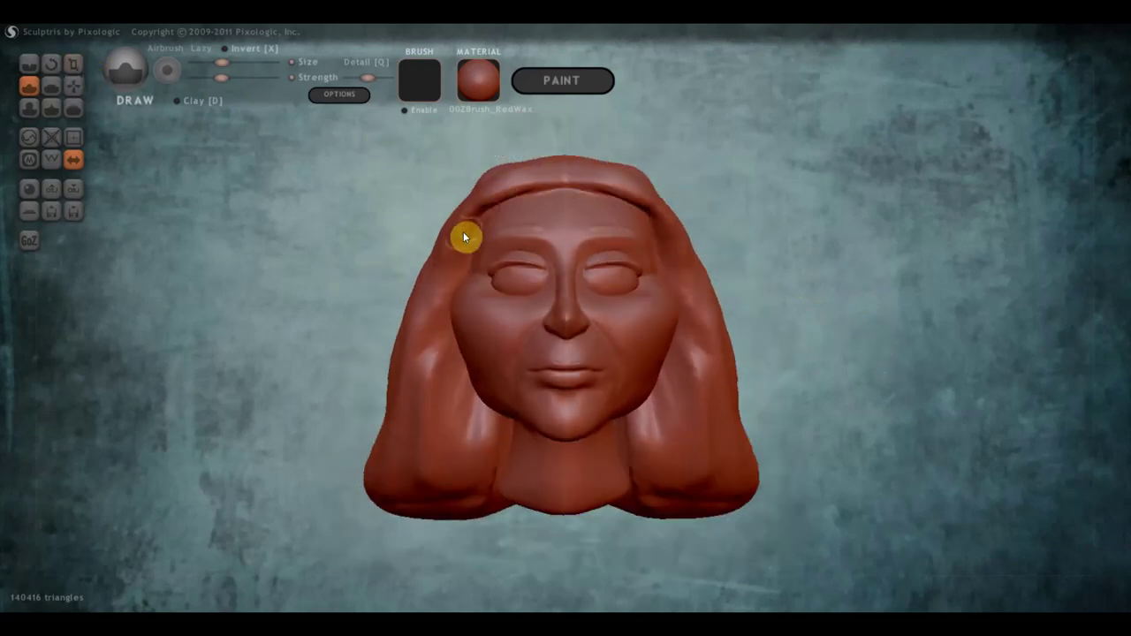
pyautogui.scroll(-2, 506, 228)
pyautogui.moveTo(560, 245); pyautogui.dragTo(523, 266, button='right')
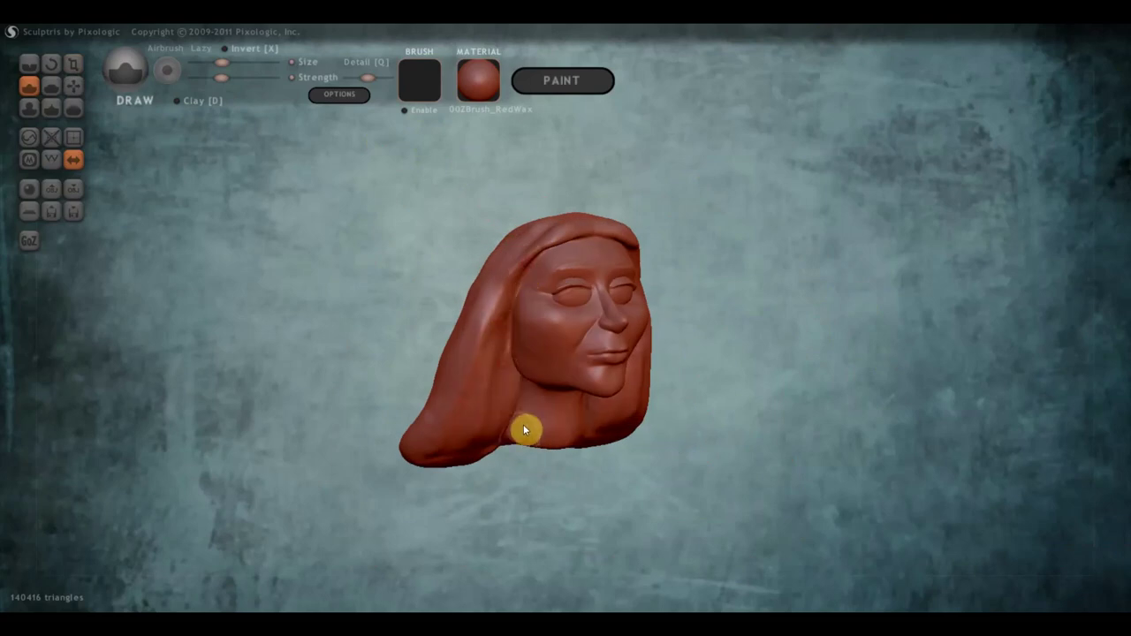
pyautogui.moveTo(525, 428); pyautogui.dragTo(605, 429, button='right')
pyautogui.moveTo(595, 383); pyautogui.dragTo(606, 383, button='right')
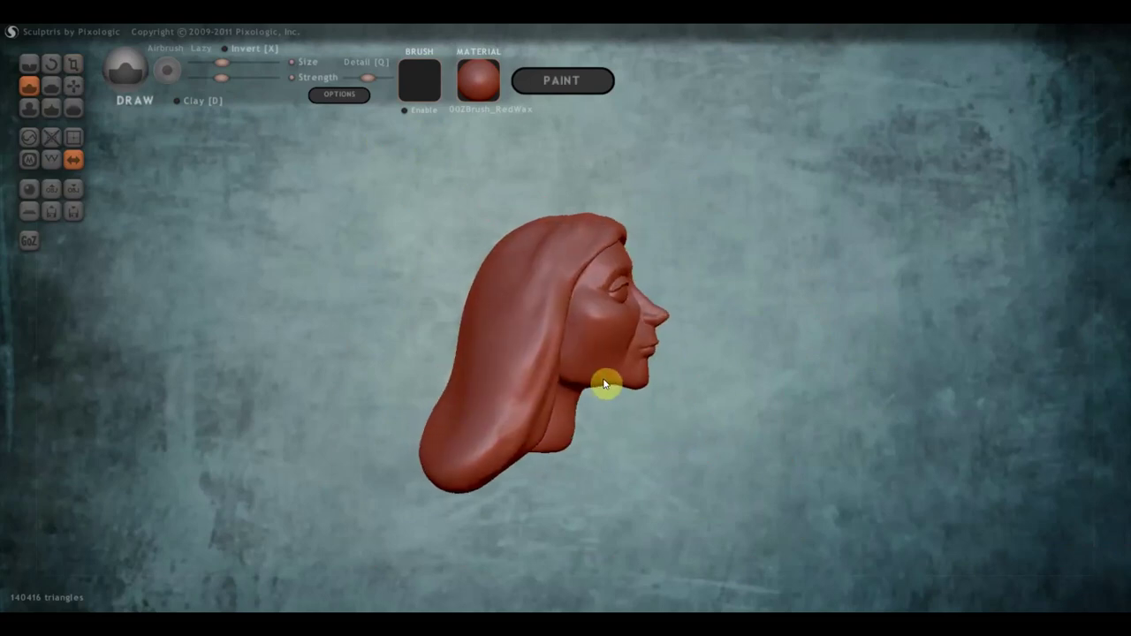
# - Grab the back of the hair and pull it outward behind the head
pyautogui.click(75, 84)
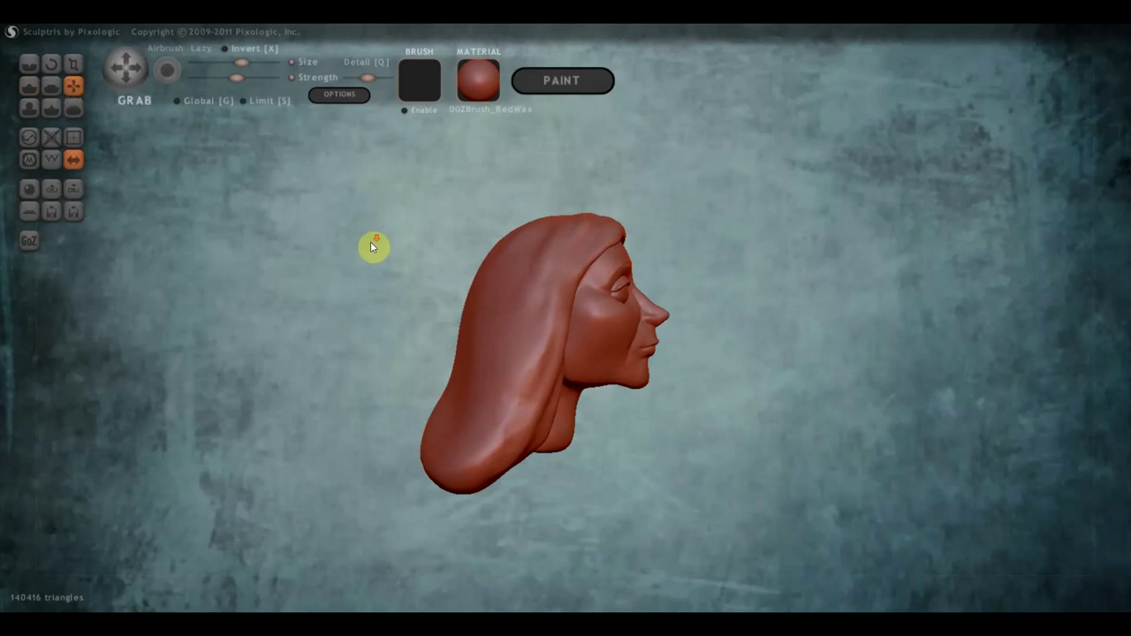
pyautogui.scroll(-2, 370, 241)
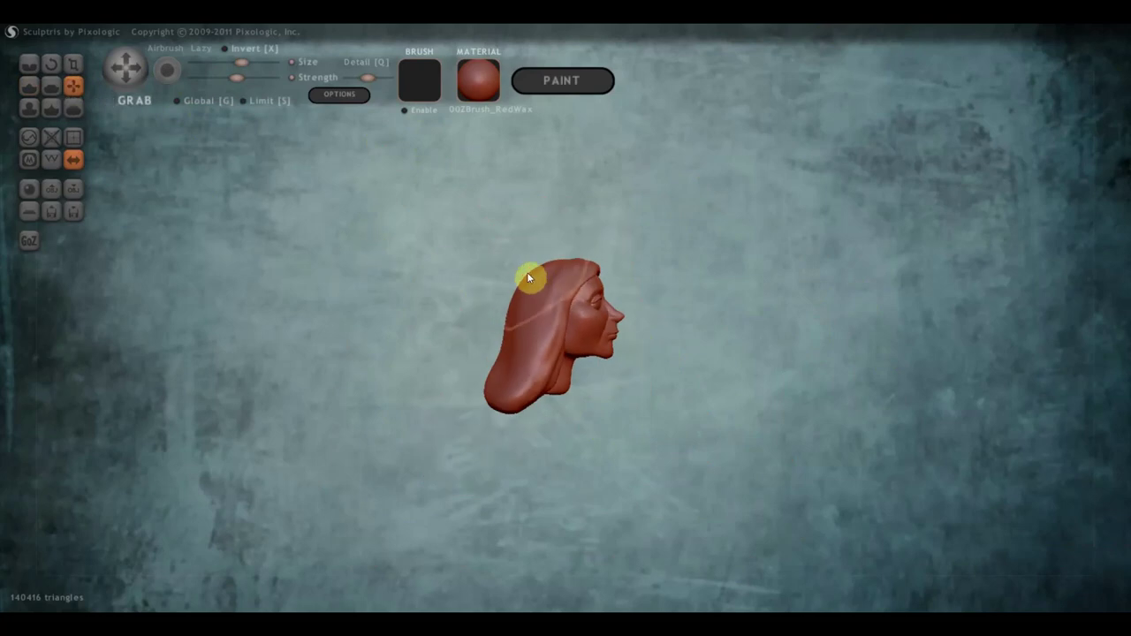
pyautogui.scroll(1, 530, 278)
pyautogui.moveTo(518, 279)
pyautogui.mouseDown()
pyautogui.moveTo(545, 255)
pyautogui.moveTo(505, 372)
pyautogui.mouseUp()
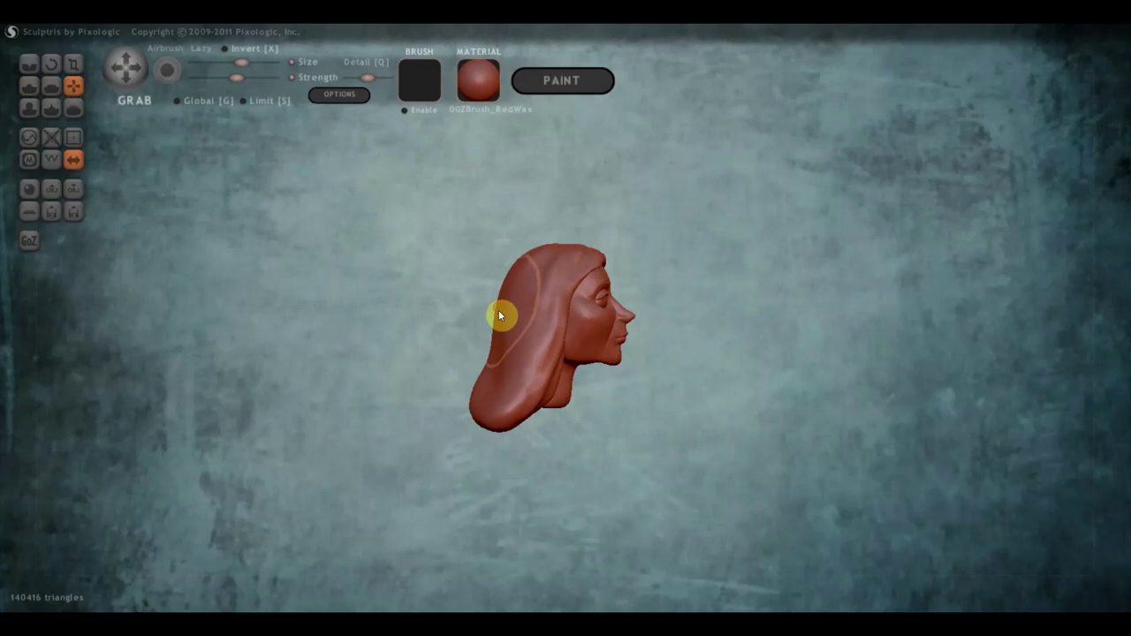
pyautogui.moveTo(487, 373); pyautogui.dragTo(477, 369)
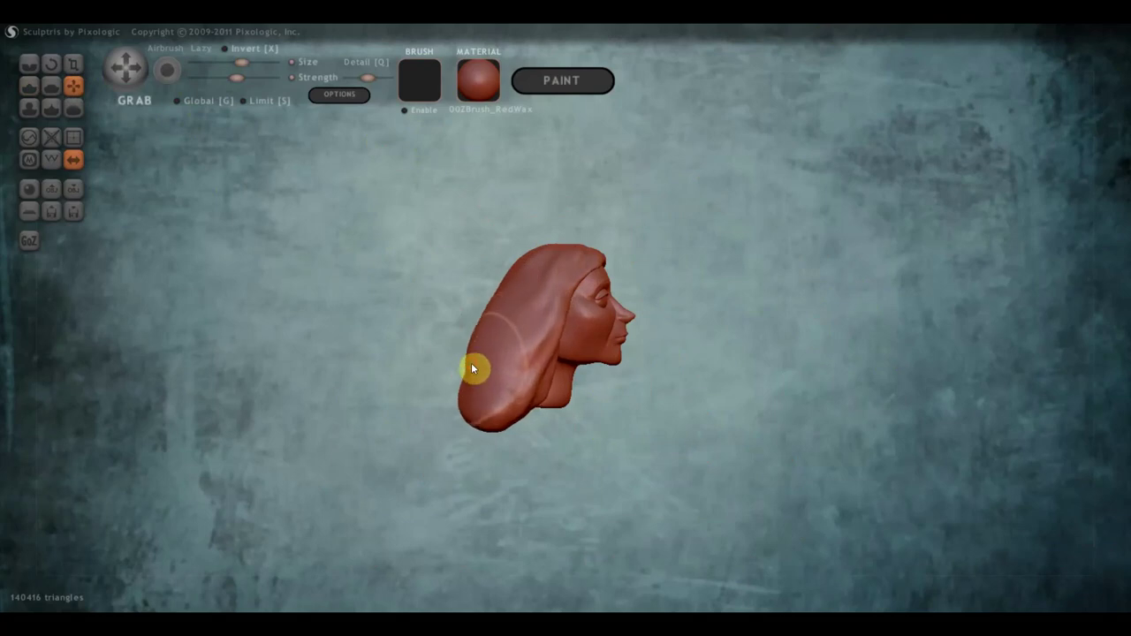
pyautogui.moveTo(518, 323)
pyautogui.mouseDown(button='right')
pyautogui.moveTo(666, 344)
pyautogui.moveTo(888, 323)
pyautogui.moveTo(760, 323)
pyautogui.moveTo(815, 316)
pyautogui.moveTo(704, 341)
pyautogui.mouseUp(button='right')
pyautogui.scroll(3, 757, 325)
pyautogui.scroll(3, 757, 325)
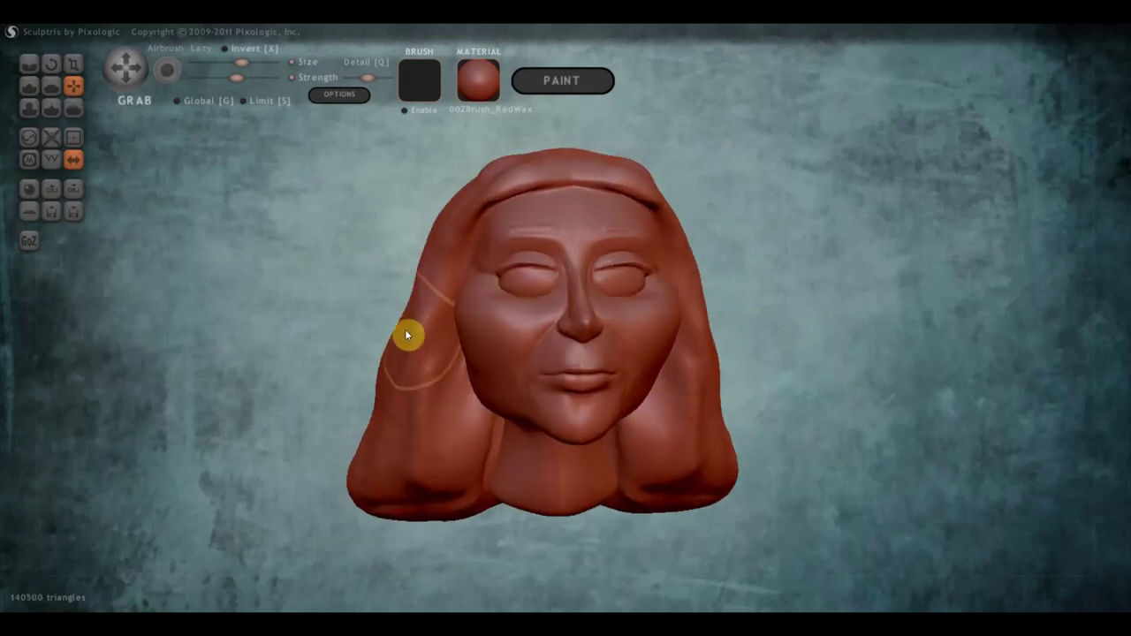
pyautogui.moveTo(428, 354); pyautogui.dragTo(360, 310, button='right')
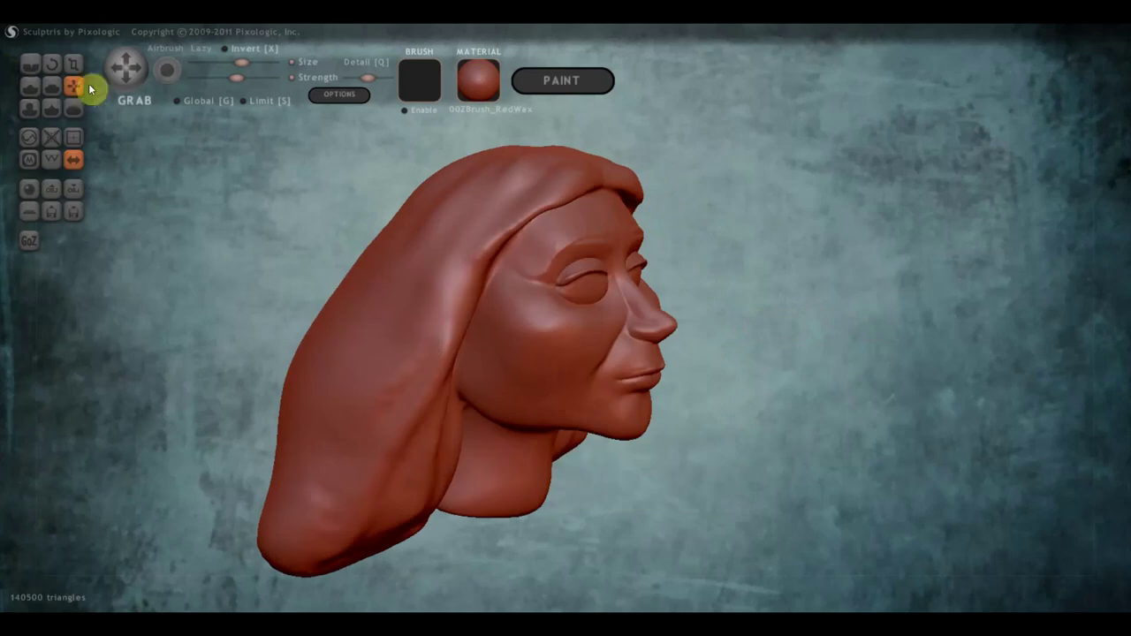
# - Flatten the left-side hair and the bottom of the hair at the back
pyautogui.click(52, 86)
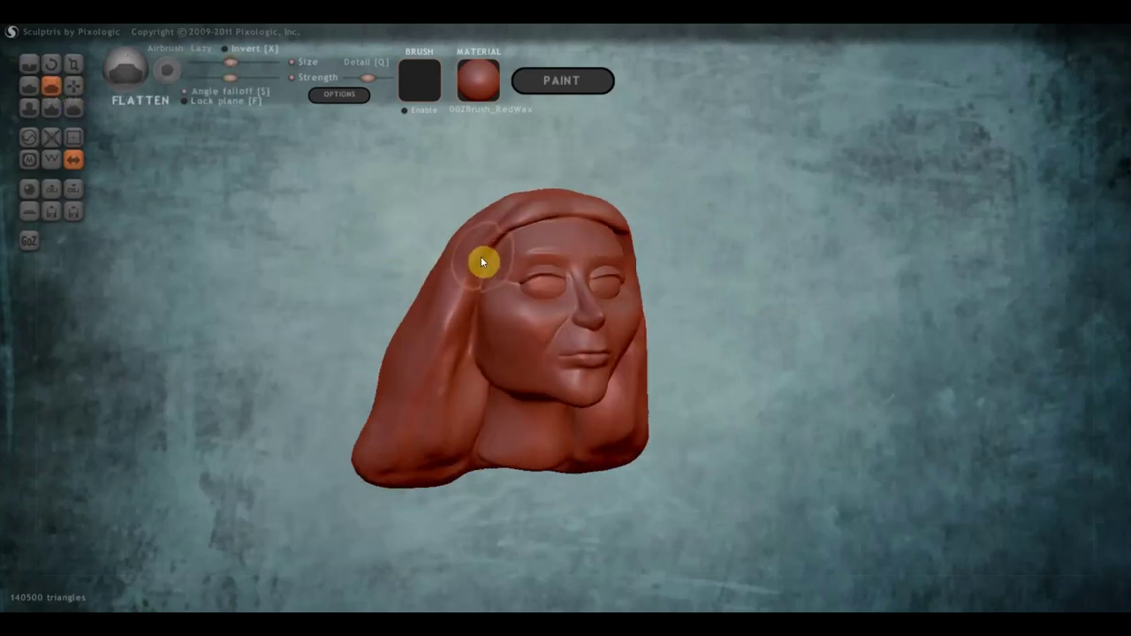
pyautogui.moveTo(480, 258)
pyautogui.mouseDown()
pyautogui.moveTo(434, 394)
pyautogui.moveTo(434, 353)
pyautogui.moveTo(439, 399)
pyautogui.moveTo(459, 363)
pyautogui.moveTo(446, 433)
pyautogui.mouseUp()
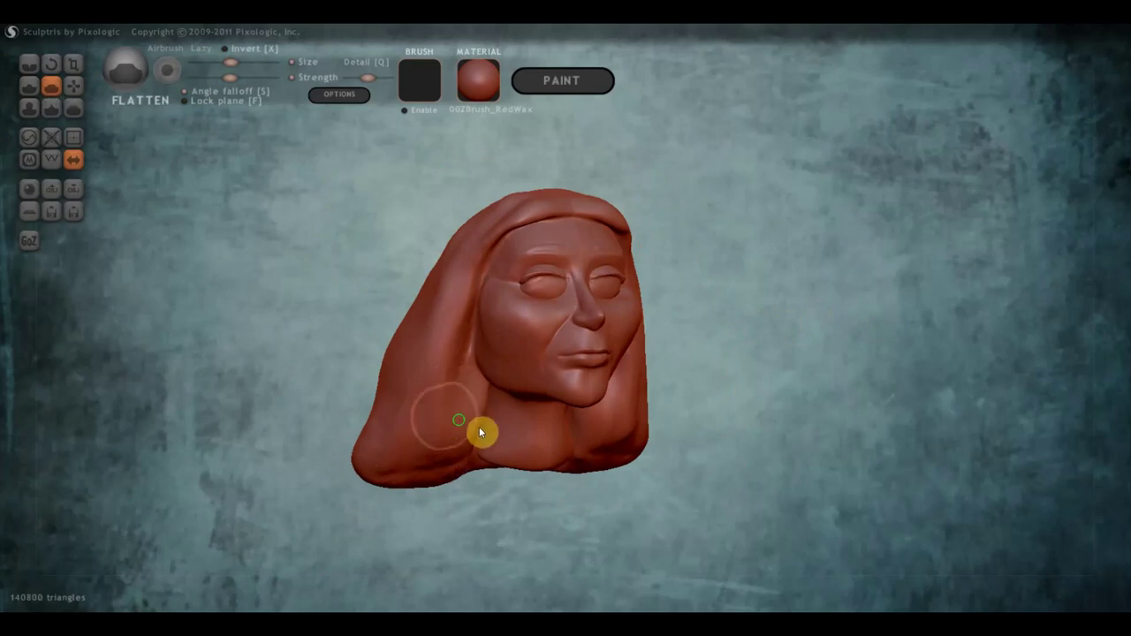
pyautogui.moveTo(479, 426); pyautogui.dragTo(537, 336, button='right')
pyautogui.moveTo(519, 295); pyautogui.dragTo(516, 441, button='right')
pyautogui.moveTo(516, 441); pyautogui.dragTo(529, 468)
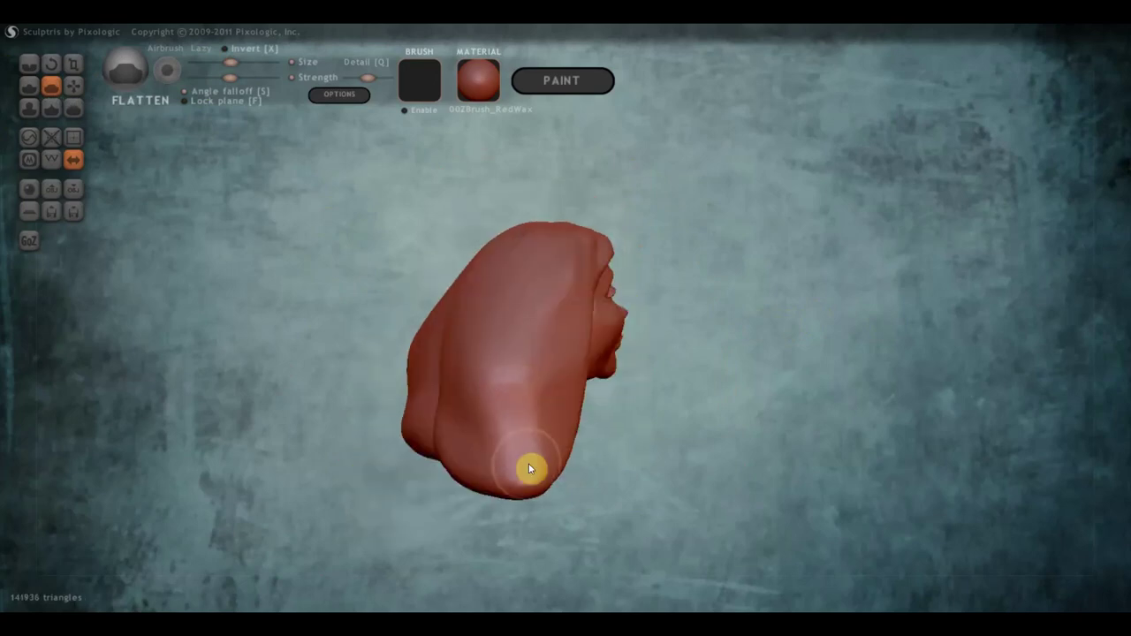
pyautogui.moveTo(389, 439)
pyautogui.mouseDown(button='right')
pyautogui.moveTo(517, 434)
pyautogui.moveTo(323, 429)
pyautogui.mouseUp(button='right')
pyautogui.scroll(5, 484, 380)
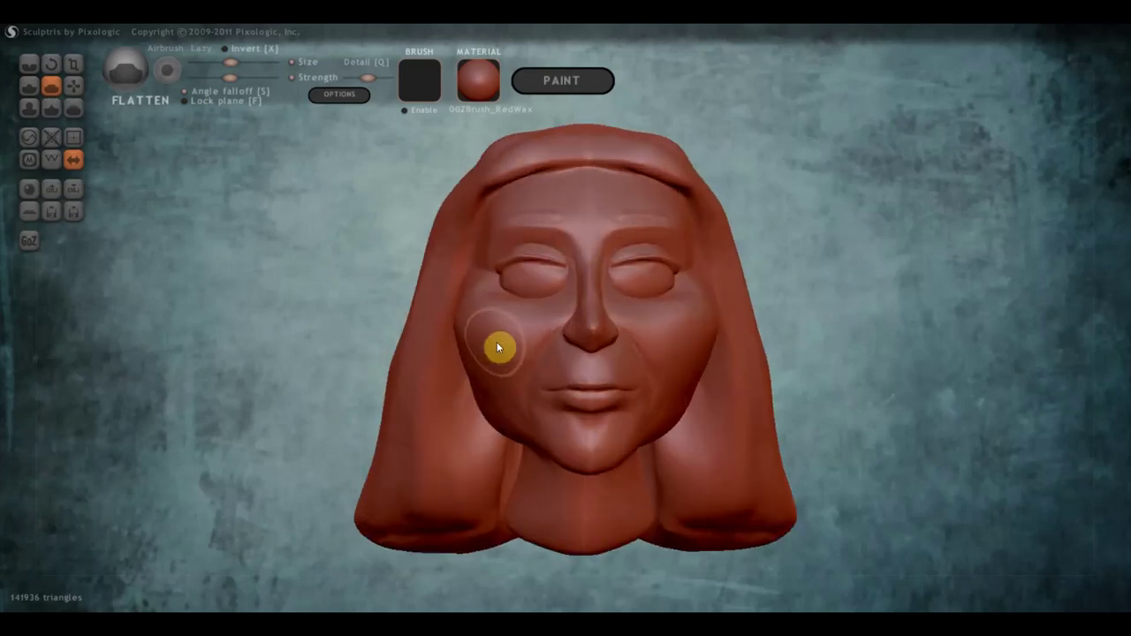
pyautogui.click(29, 85)
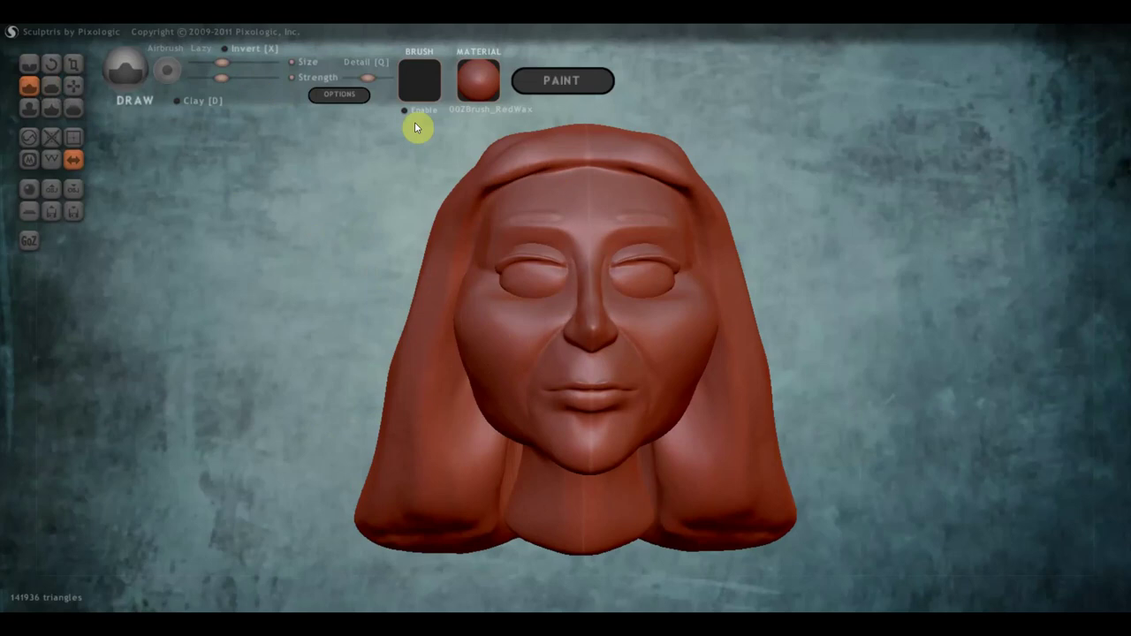
# - Zoom onto the forehead headband, undo a trial bump, and crease fold lines into it
pyautogui.moveTo(414, 121)
pyautogui.mouseDown()
pyautogui.moveTo(517, 144)
pyautogui.moveTo(537, 172)
pyautogui.moveTo(626, 161)
pyautogui.moveTo(858, 211)
pyautogui.moveTo(831, 334)
pyautogui.mouseUp()
pyautogui.scroll(3, 828, 323)
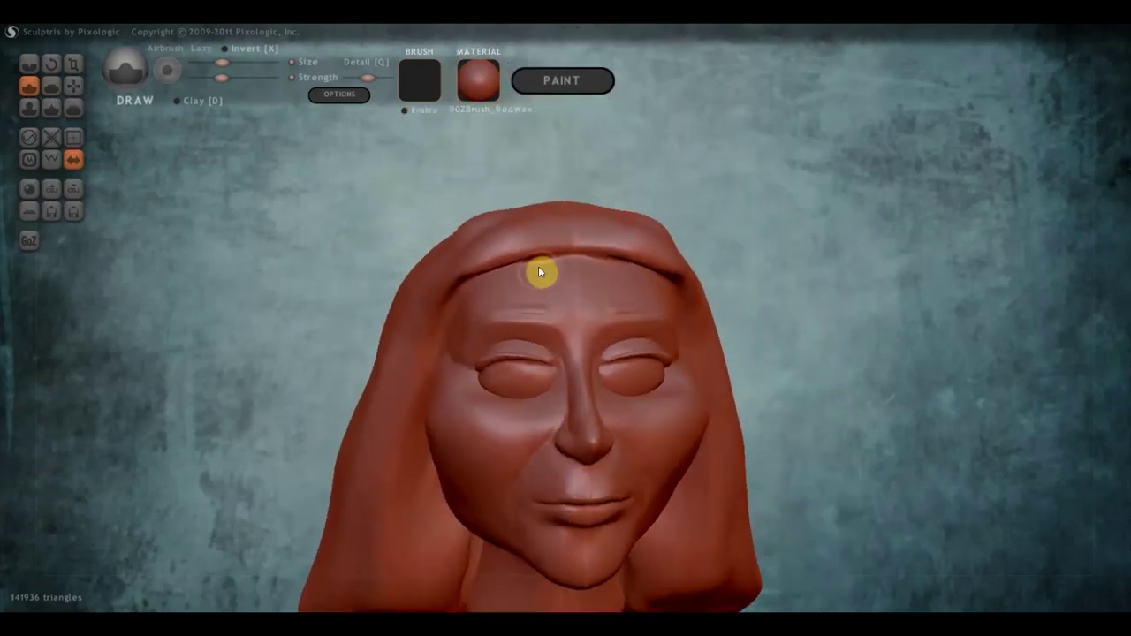
pyautogui.scroll(2, 539, 271)
pyautogui.moveTo(537, 248)
pyautogui.mouseDown()
pyautogui.moveTo(535, 270)
pyautogui.moveTo(524, 258)
pyautogui.moveTo(526, 281)
pyautogui.moveTo(530, 237)
pyautogui.moveTo(521, 282)
pyautogui.moveTo(536, 220)
pyautogui.moveTo(522, 265)
pyautogui.mouseUp()
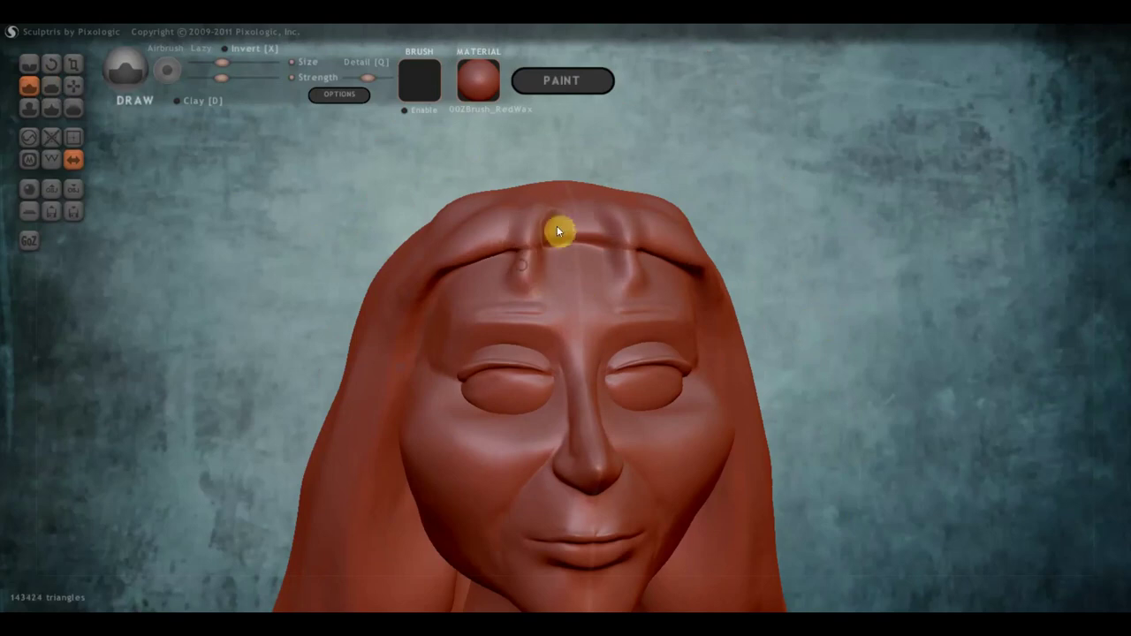
pyautogui.moveTo(571, 220); pyautogui.dragTo(531, 309, button='right')
pyautogui.hotkey('ctrl', 'z')
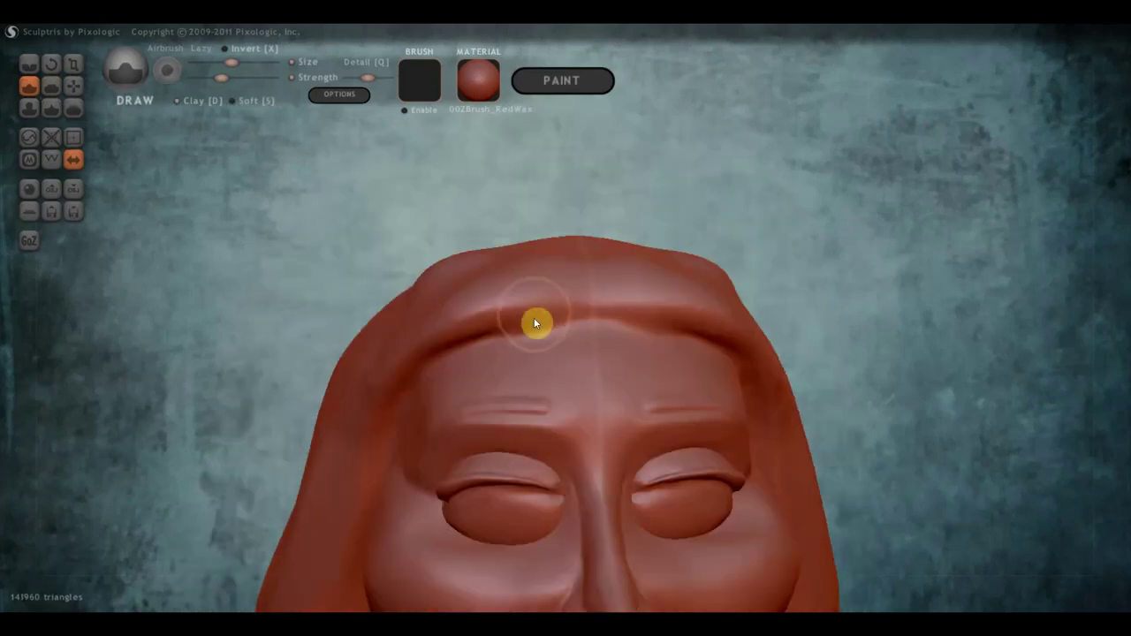
pyautogui.moveTo(535, 323)
pyautogui.mouseDown()
pyautogui.moveTo(521, 346)
pyautogui.moveTo(550, 308)
pyautogui.moveTo(524, 357)
pyautogui.mouseUp()
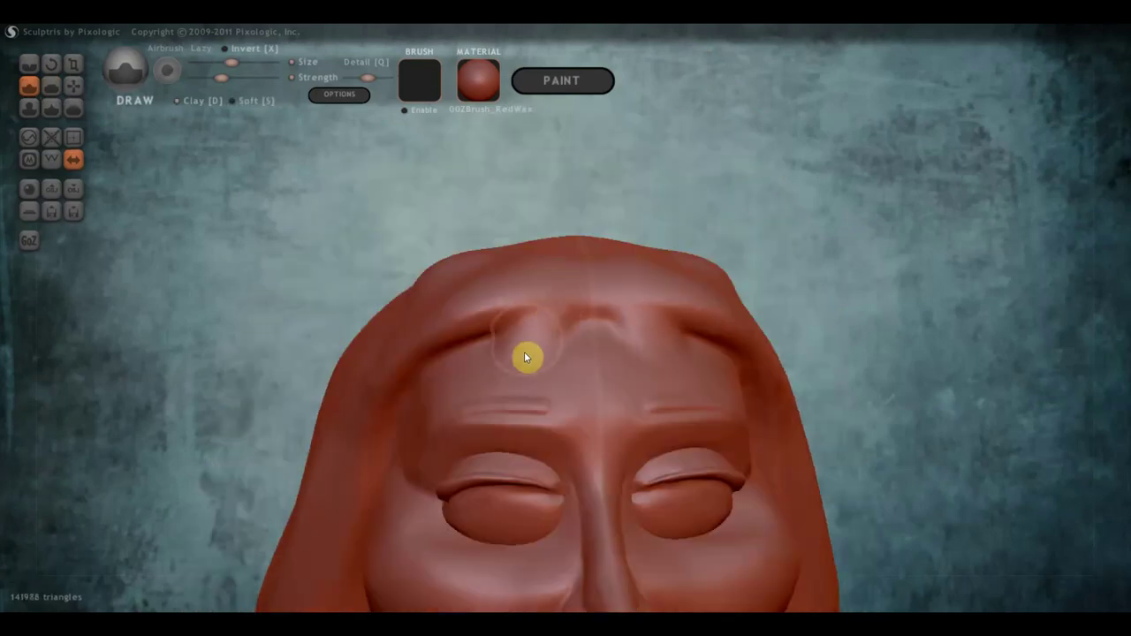
pyautogui.click(31, 64)
pyautogui.moveTo(530, 308)
pyautogui.mouseDown()
pyautogui.moveTo(512, 330)
pyautogui.moveTo(515, 379)
pyautogui.moveTo(551, 328)
pyautogui.moveTo(540, 385)
pyautogui.mouseUp()
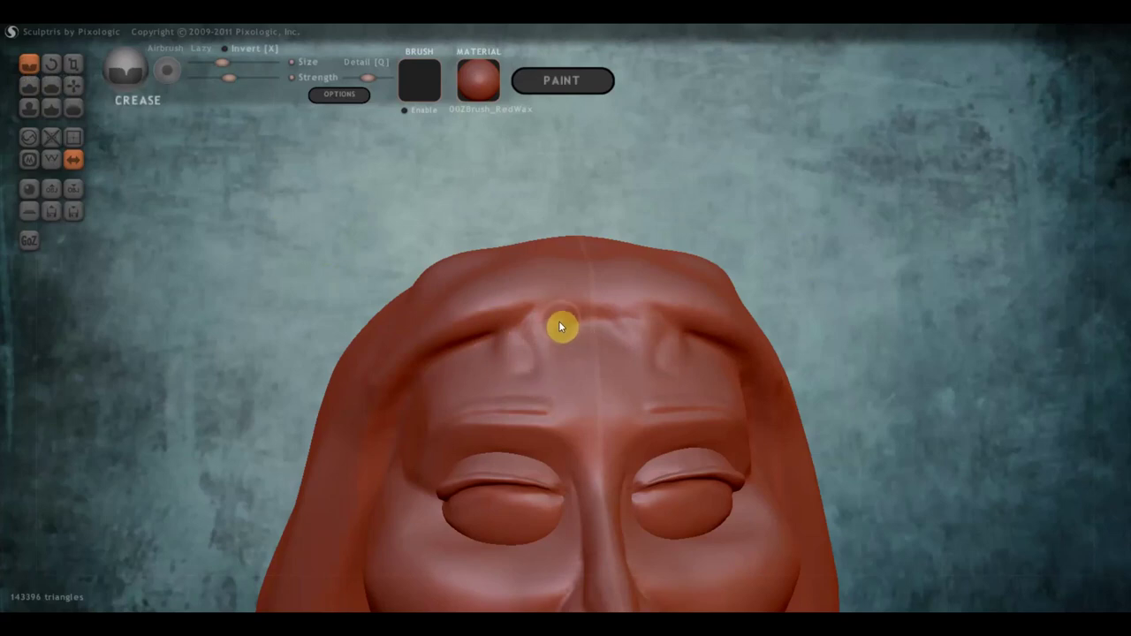
# - Deepen and extend the forehead crease with short strokes
pyautogui.moveTo(558, 325)
pyautogui.mouseDown()
pyautogui.moveTo(560, 389)
pyautogui.moveTo(547, 316)
pyautogui.mouseUp()
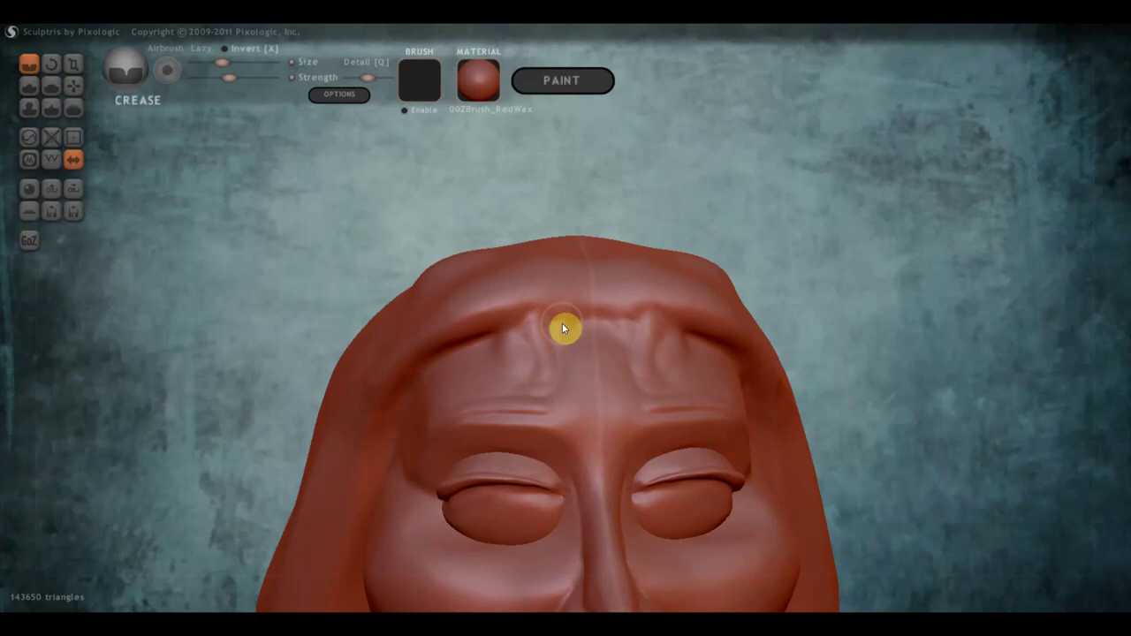
pyautogui.moveTo(562, 322); pyautogui.dragTo(525, 336, button='right')
pyautogui.moveTo(524, 337)
pyautogui.mouseDown()
pyautogui.moveTo(508, 335)
pyautogui.moveTo(531, 342)
pyautogui.mouseUp()
pyautogui.moveTo(509, 330)
pyautogui.mouseDown(button='right')
pyautogui.moveTo(616, 319)
pyautogui.moveTo(662, 331)
pyautogui.mouseUp(button='right')
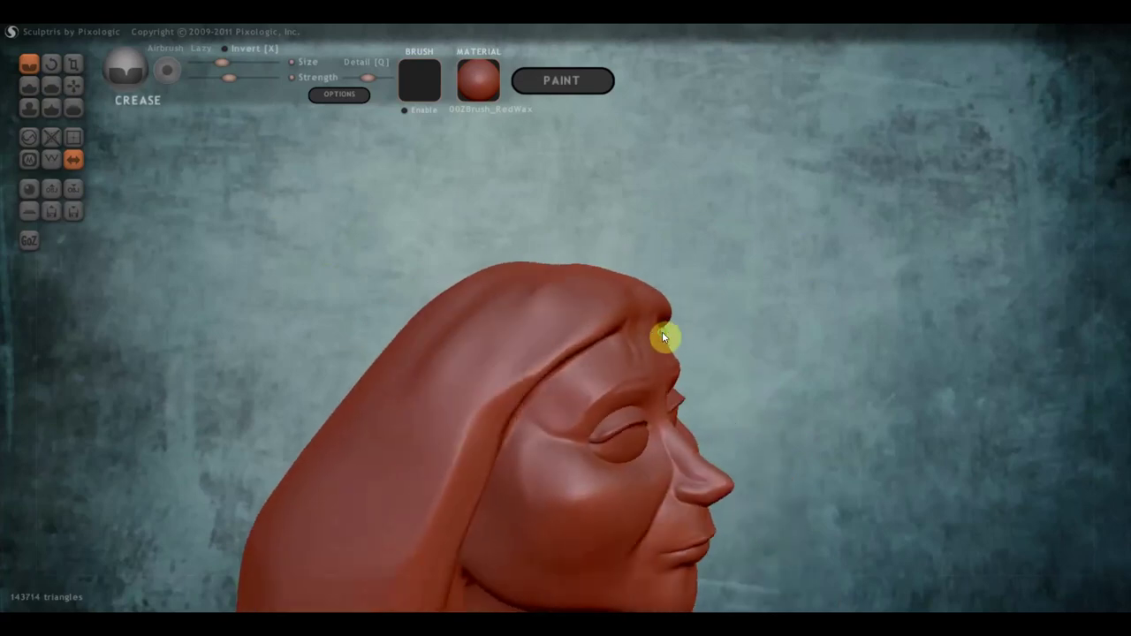
# - With Draw in clay mode, raise a bump and mirrored grooves above the brows
pyautogui.click(30, 105)
pyautogui.click(29, 85)
pyautogui.moveTo(408, 198)
pyautogui.mouseDown(button='right')
pyautogui.moveTo(394, 273)
pyautogui.moveTo(527, 323)
pyautogui.moveTo(514, 340)
pyautogui.mouseUp(button='right')
pyautogui.moveTo(515, 342)
pyautogui.mouseDown()
pyautogui.moveTo(515, 368)
pyautogui.moveTo(513, 353)
pyautogui.mouseUp()
pyautogui.click(177, 100)
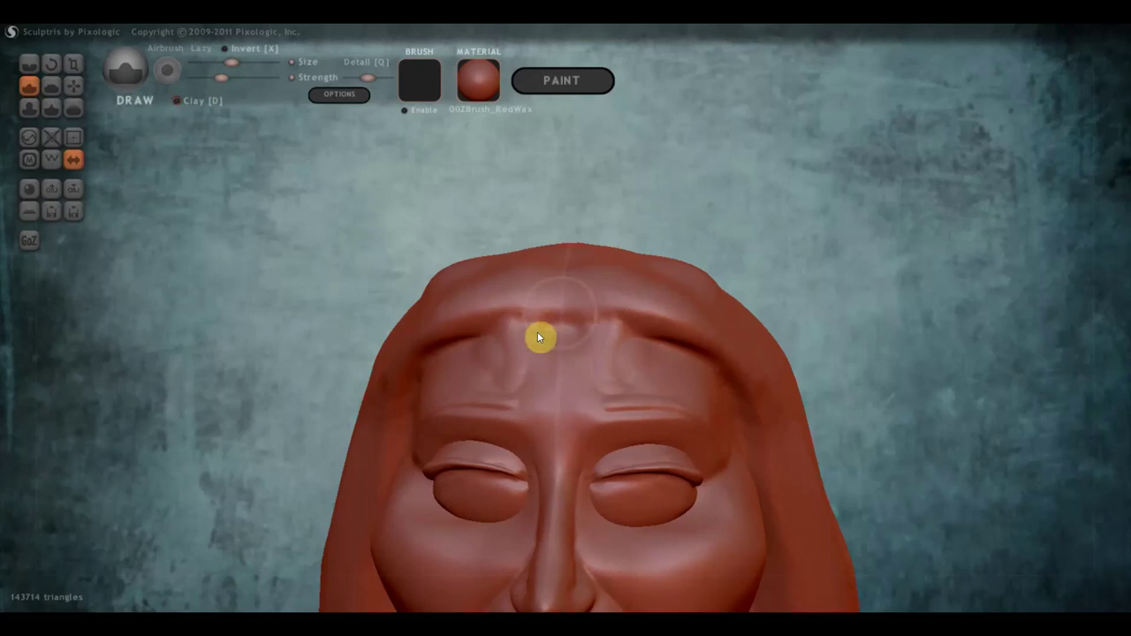
pyautogui.moveTo(509, 328); pyautogui.dragTo(523, 363)
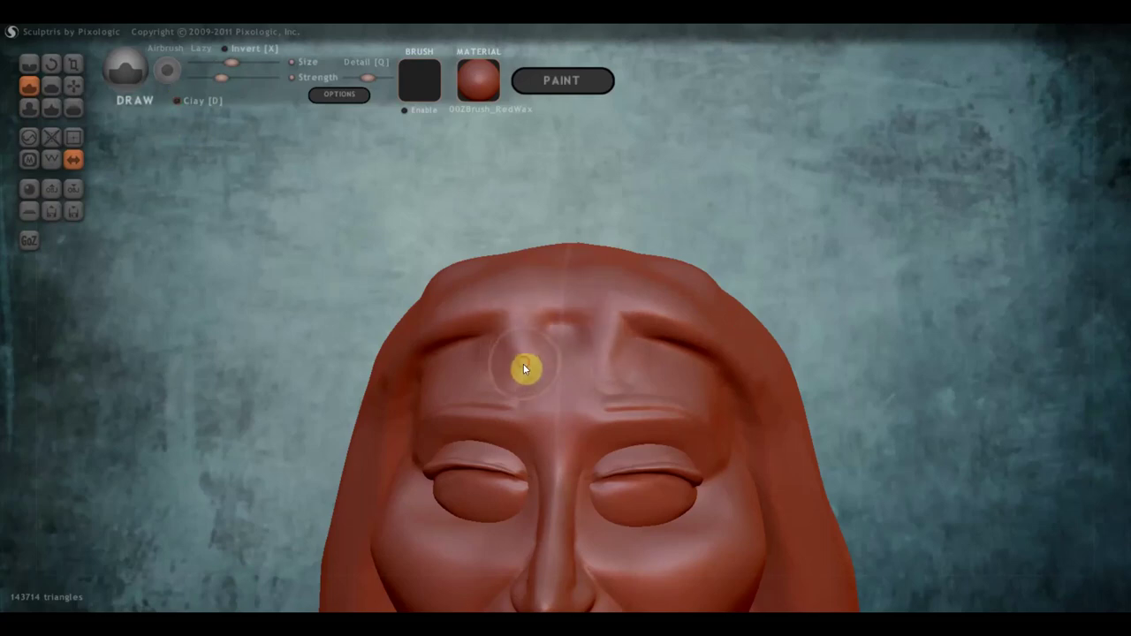
pyautogui.moveTo(507, 307)
pyautogui.mouseDown()
pyautogui.moveTo(530, 298)
pyautogui.moveTo(520, 293)
pyautogui.moveTo(548, 305)
pyautogui.moveTo(500, 295)
pyautogui.moveTo(465, 345)
pyautogui.mouseUp()
pyautogui.moveTo(465, 346)
pyautogui.mouseDown(button='right')
pyautogui.moveTo(567, 316)
pyautogui.moveTo(644, 321)
pyautogui.mouseUp(button='right')
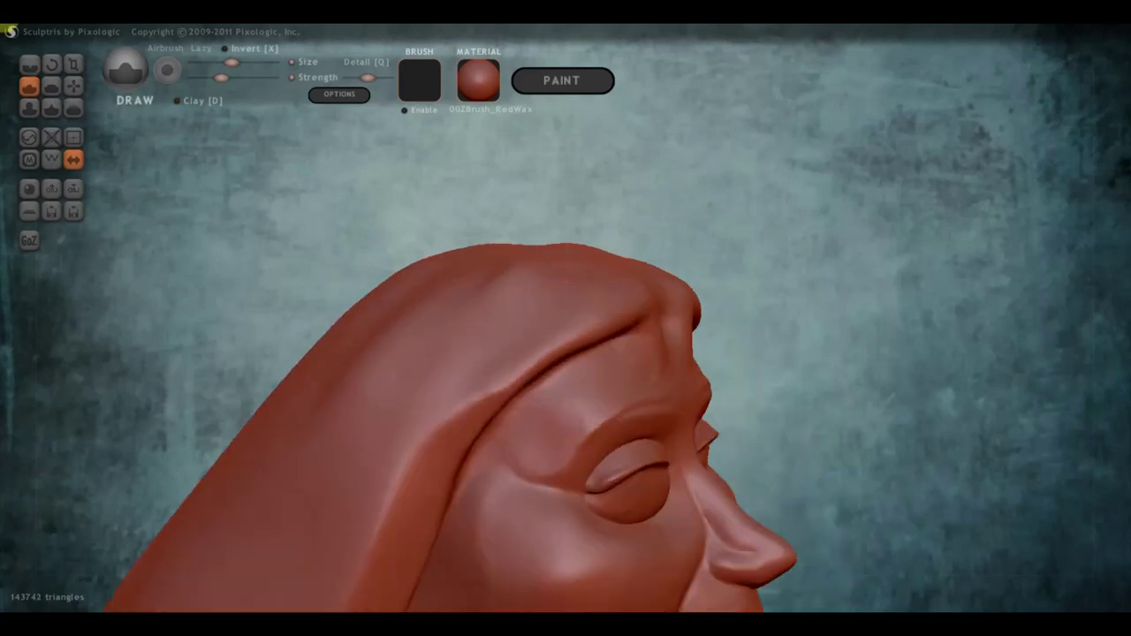
# - Flatten the brow ridge and the hair beside the ear, then zoom in on the face
pyautogui.click(51, 86)
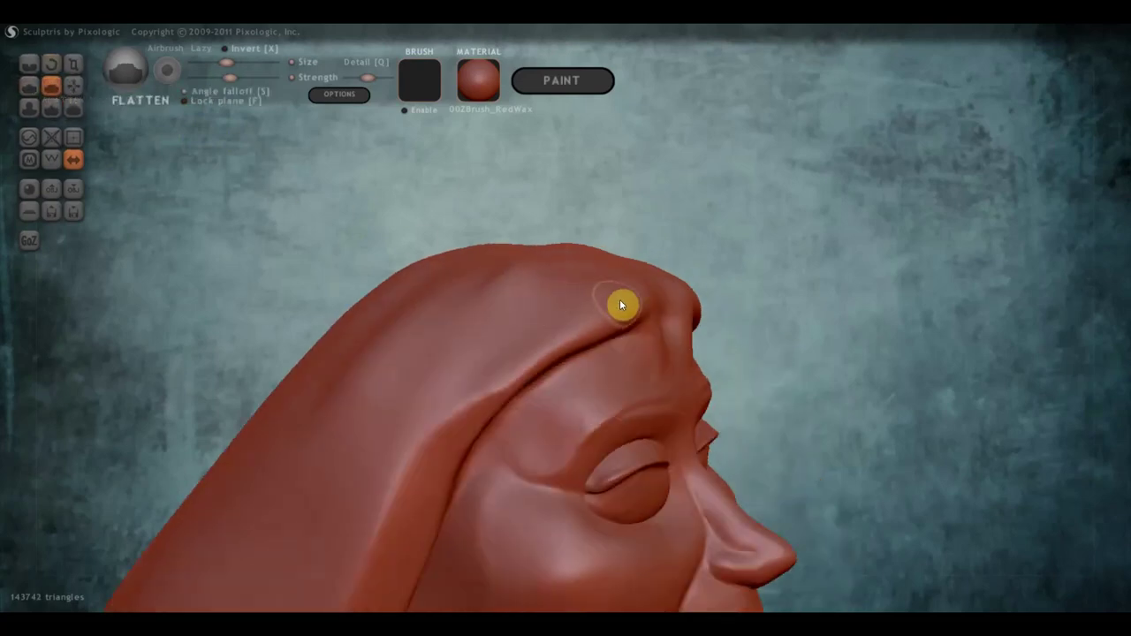
pyautogui.moveTo(619, 299); pyautogui.dragTo(603, 297, button='right')
pyautogui.moveTo(632, 297)
pyautogui.mouseDown()
pyautogui.moveTo(506, 376)
pyautogui.moveTo(645, 303)
pyautogui.moveTo(483, 395)
pyautogui.moveTo(616, 295)
pyautogui.moveTo(519, 351)
pyautogui.moveTo(512, 371)
pyautogui.moveTo(591, 292)
pyautogui.moveTo(447, 419)
pyautogui.moveTo(523, 333)
pyautogui.moveTo(429, 434)
pyautogui.mouseUp()
pyautogui.scroll(-3, 429, 433)
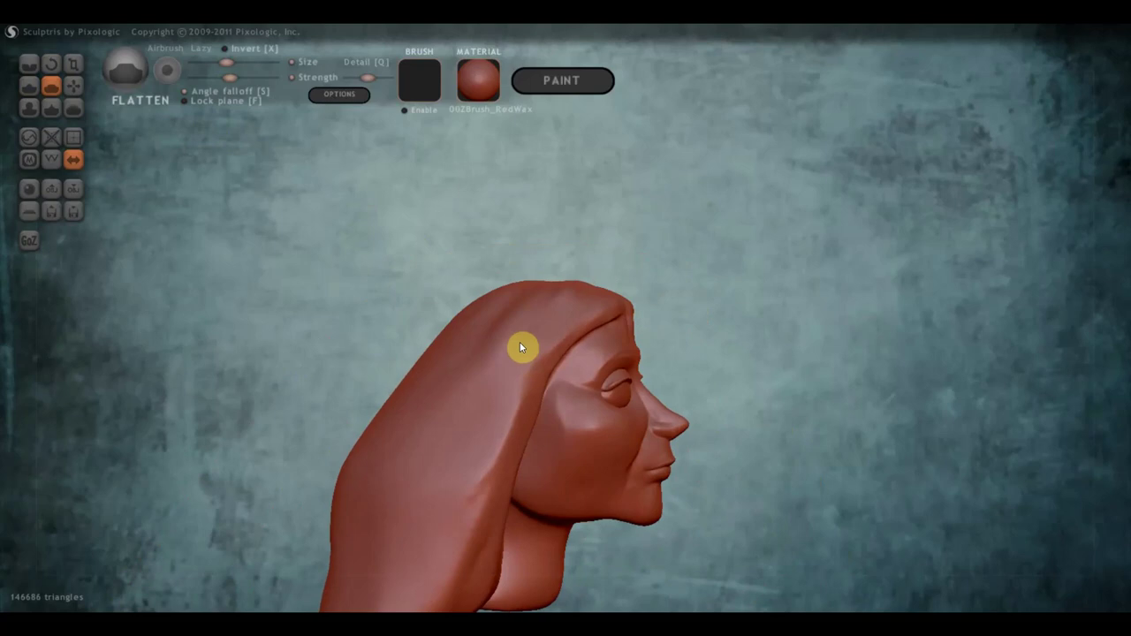
pyautogui.scroll(-3, 530, 343)
pyautogui.moveTo(531, 370); pyautogui.dragTo(510, 484)
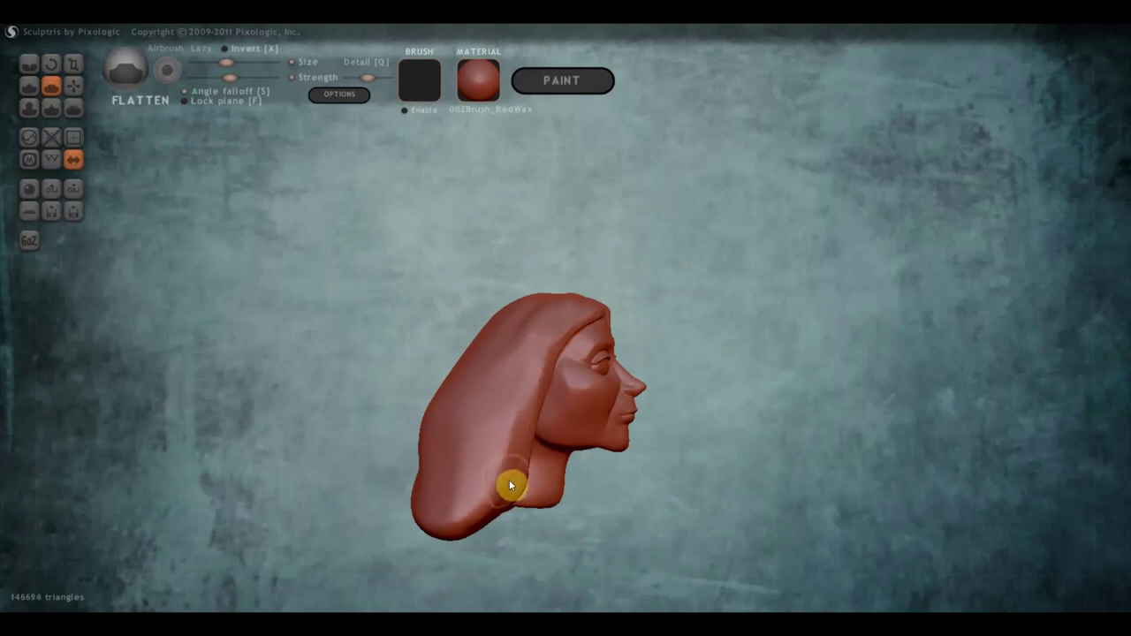
pyautogui.moveTo(478, 430); pyautogui.dragTo(412, 431)
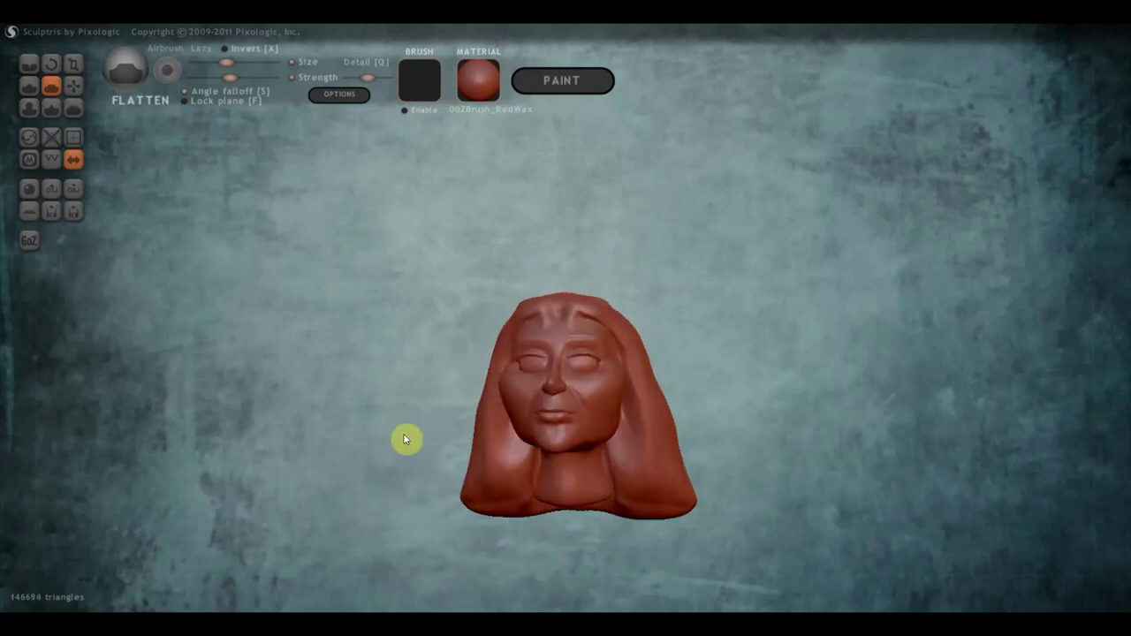
pyautogui.scroll(4, 424, 422)
pyautogui.moveTo(707, 379)
pyautogui.keyDown('alt'); pyautogui.mouseDown()
pyautogui.moveTo(586, 162)
pyautogui.moveTo(601, 301)
pyautogui.moveTo(652, 301)
pyautogui.mouseUp(); pyautogui.keyUp('alt')
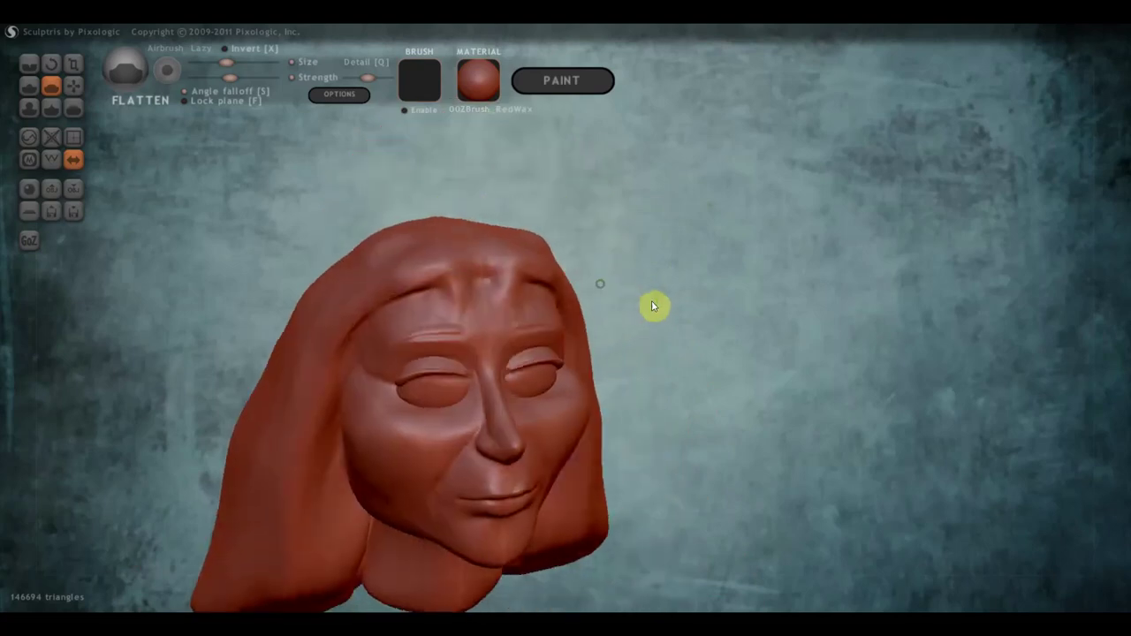
pyautogui.click(29, 64)
# - Crease vertical furrow lines between the brows and across the forehead band
pyautogui.scroll(2, 424, 265)
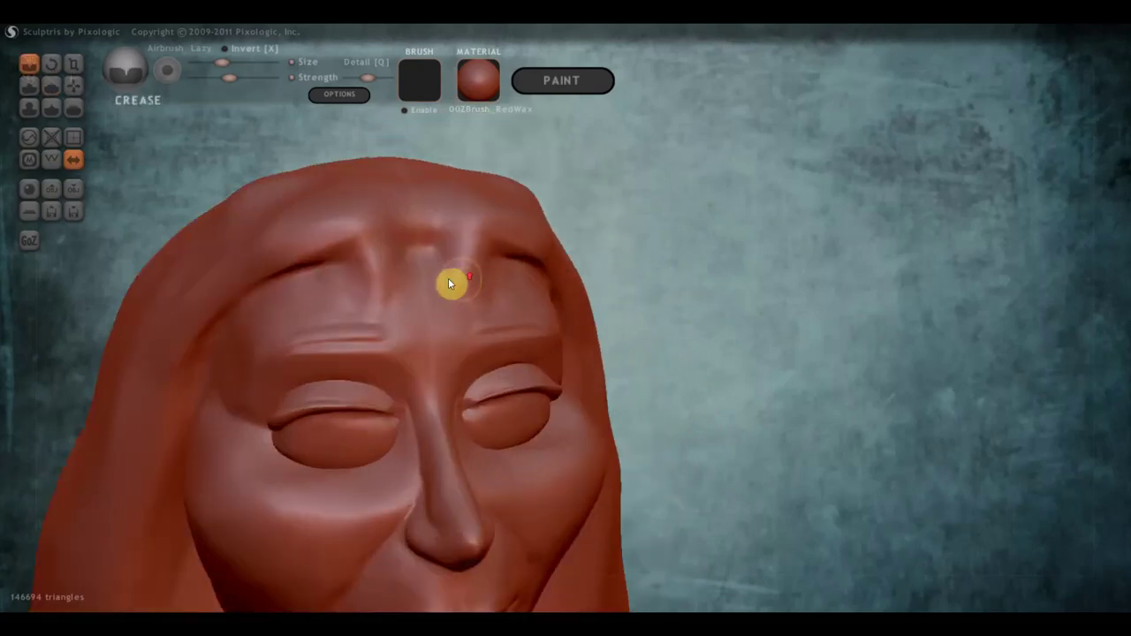
pyautogui.scroll(2, 448, 277)
pyautogui.moveTo(269, 306)
pyautogui.mouseDown()
pyautogui.moveTo(263, 228)
pyautogui.moveTo(233, 226)
pyautogui.moveTo(240, 177)
pyautogui.moveTo(262, 230)
pyautogui.mouseUp()
pyautogui.moveTo(286, 182)
pyautogui.mouseDown()
pyautogui.moveTo(311, 253)
pyautogui.moveTo(275, 325)
pyautogui.moveTo(300, 285)
pyautogui.moveTo(288, 207)
pyautogui.moveTo(307, 241)
pyautogui.moveTo(294, 309)
pyautogui.mouseUp()
pyautogui.moveTo(295, 227)
pyautogui.mouseDown()
pyautogui.moveTo(306, 306)
pyautogui.moveTo(311, 206)
pyautogui.moveTo(298, 239)
pyautogui.moveTo(315, 247)
pyautogui.moveTo(328, 293)
pyautogui.mouseUp()
pyautogui.moveTo(313, 226)
pyautogui.mouseDown()
pyautogui.moveTo(336, 284)
pyautogui.moveTo(322, 273)
pyautogui.mouseUp()
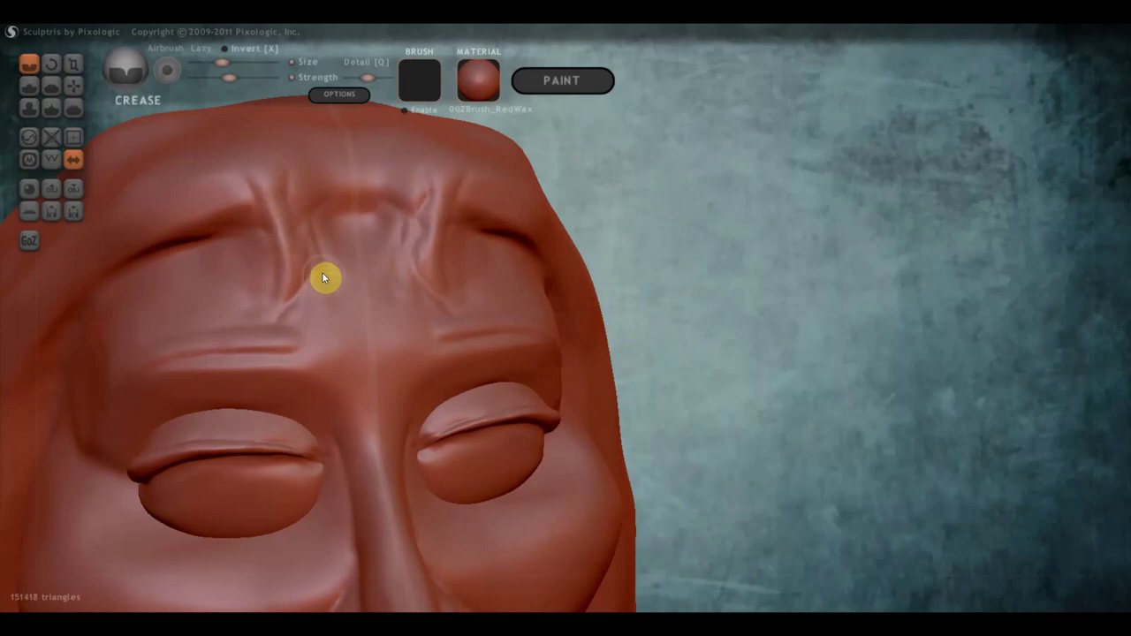
pyautogui.scroll(-3, 346, 246)
pyautogui.moveTo(444, 253); pyautogui.dragTo(405, 261)
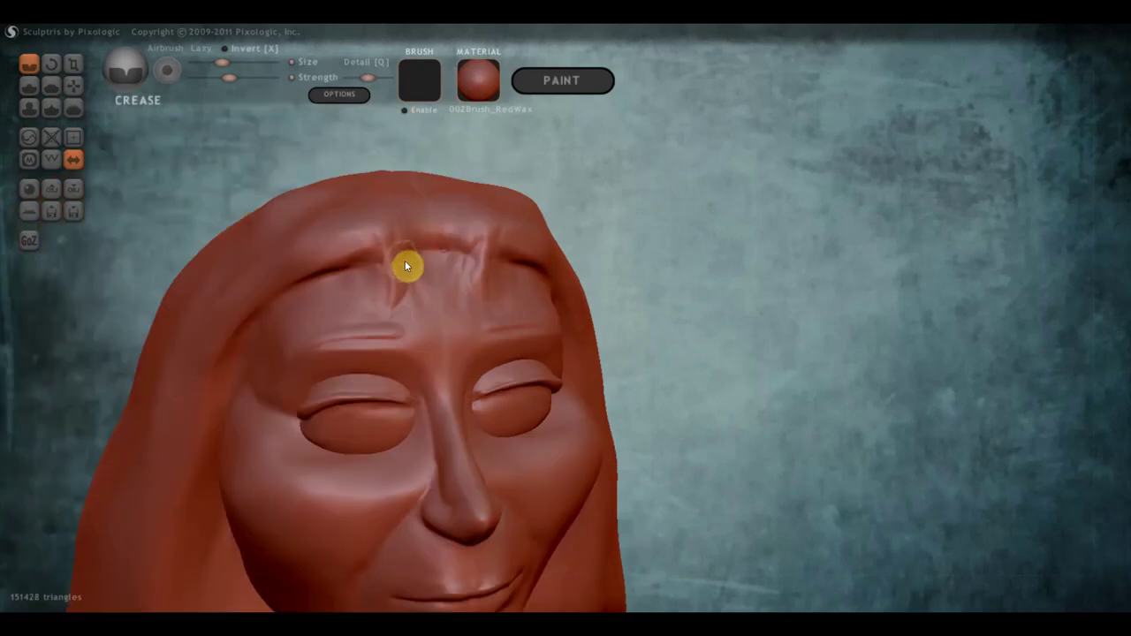
pyautogui.scroll(-3, 410, 256)
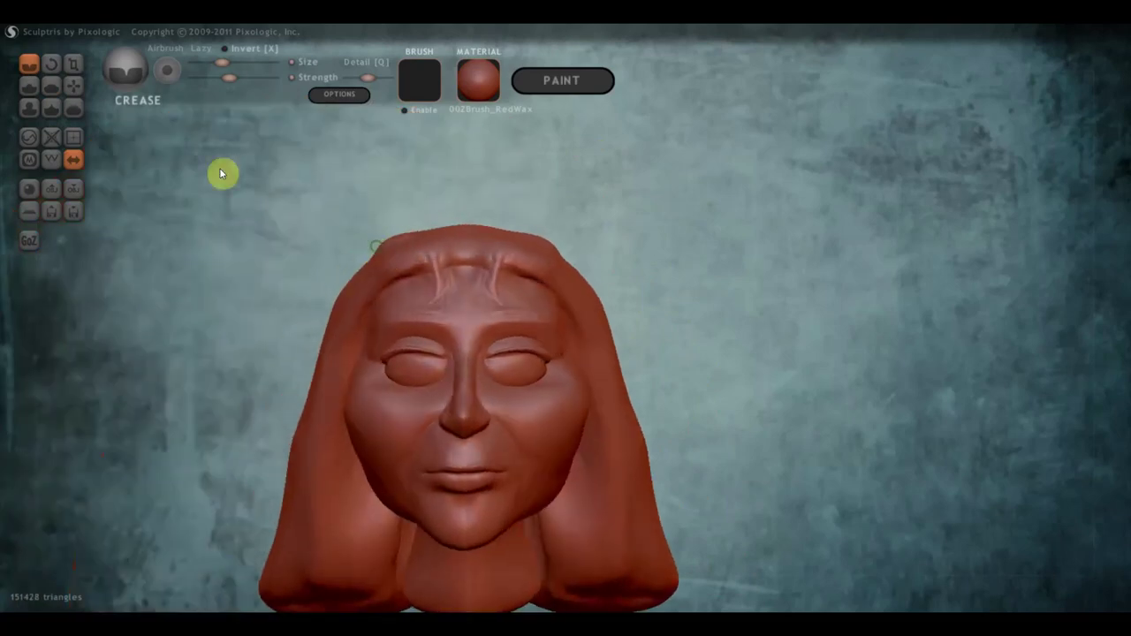
# - With Grab, pull the flat left cheek patch inward
pyautogui.click(73, 85)
pyautogui.scroll(-1, 306, 233)
pyautogui.moveTo(306, 232); pyautogui.dragTo(396, 251)
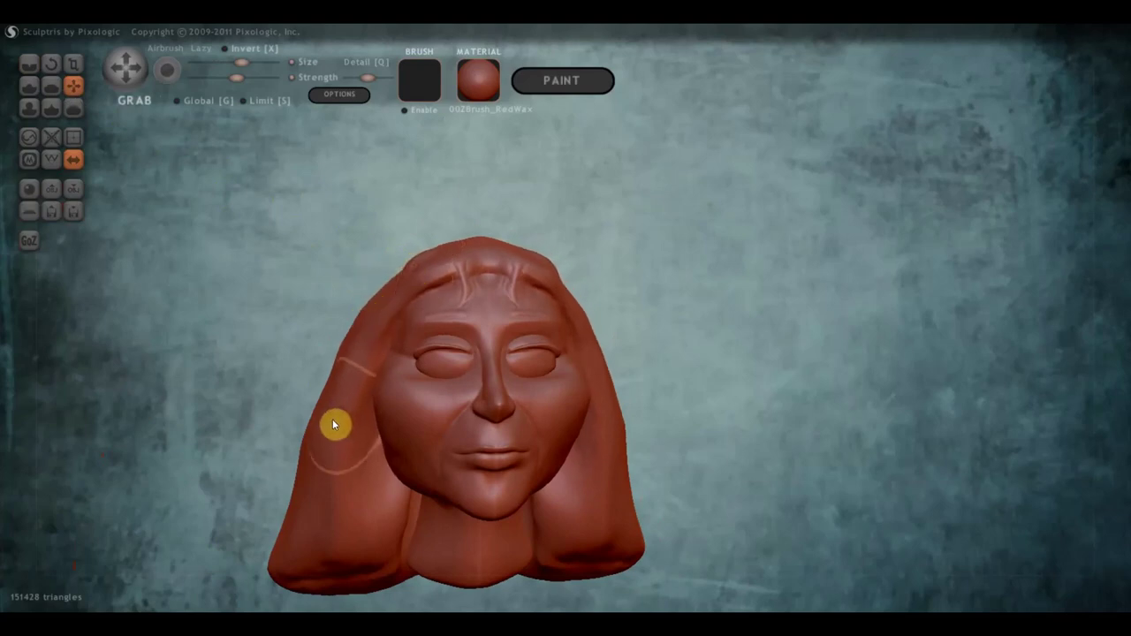
pyautogui.moveTo(327, 464); pyautogui.dragTo(317, 470)
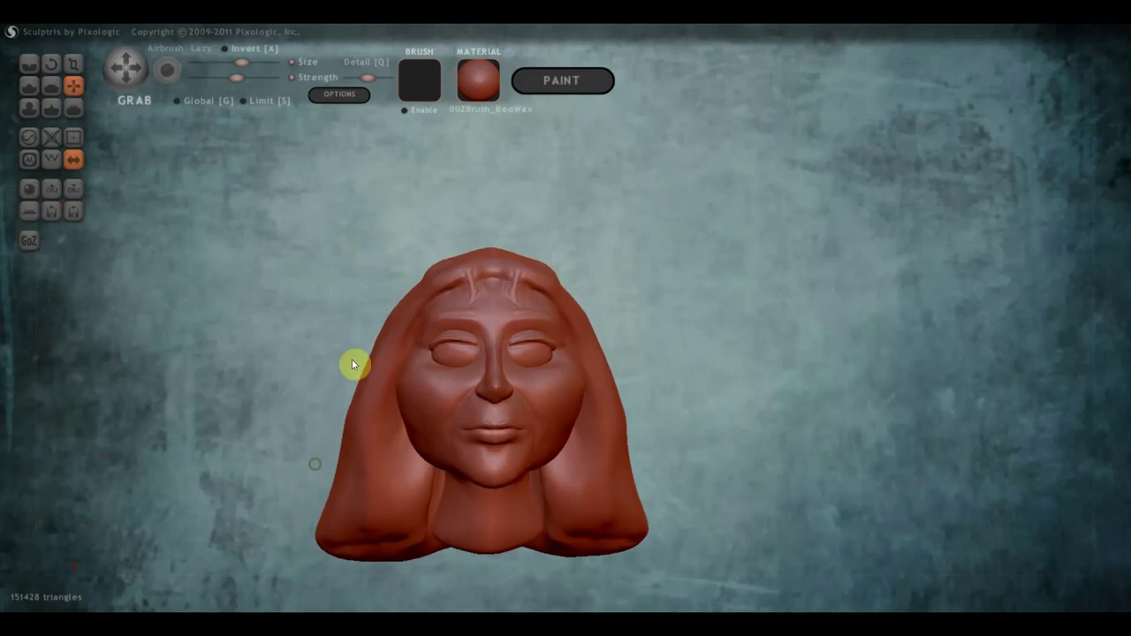
pyautogui.scroll(3, 356, 358)
pyautogui.scroll(-3, 411, 239)
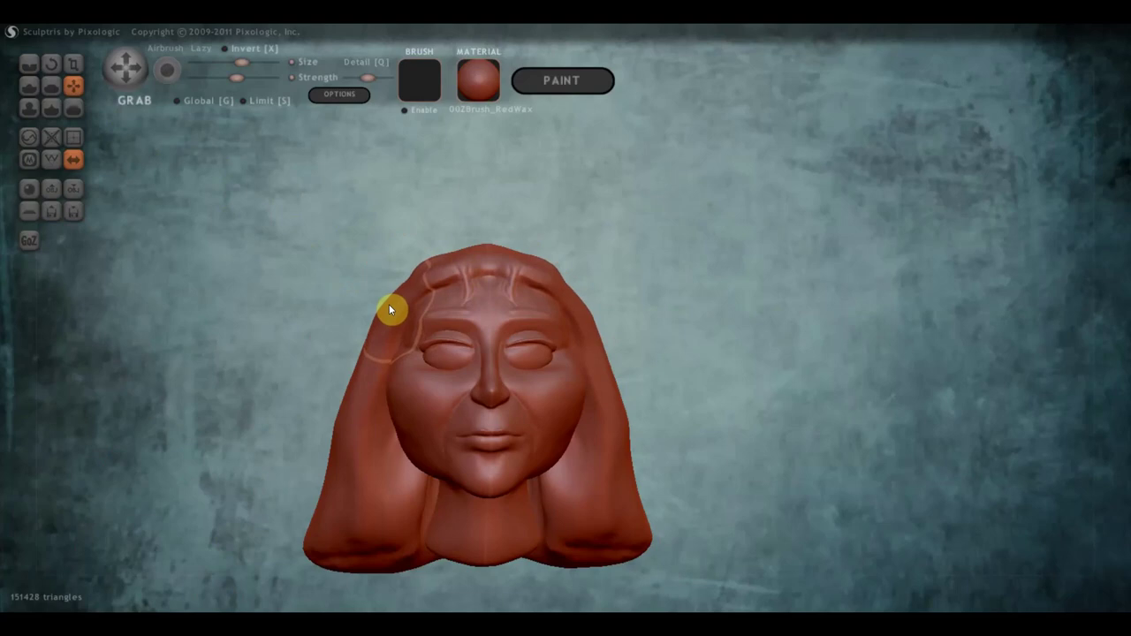
pyautogui.moveTo(403, 432); pyautogui.dragTo(412, 430)
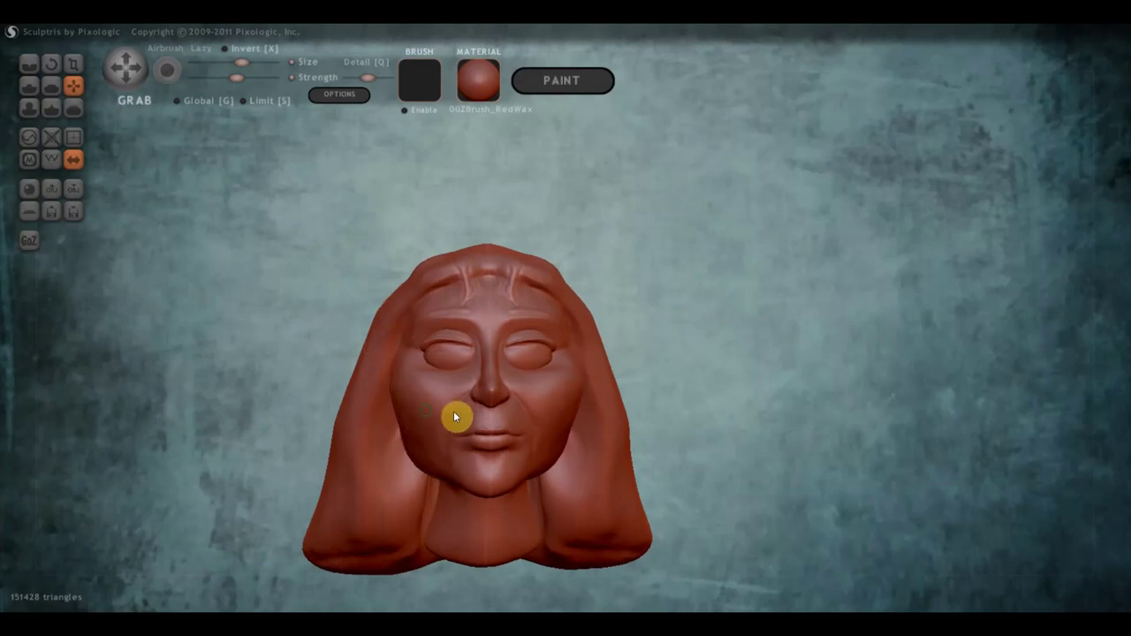
pyautogui.moveTo(453, 411)
pyautogui.mouseDown(button='right')
pyautogui.moveTo(563, 417)
pyautogui.moveTo(516, 449)
pyautogui.mouseUp(button='right')
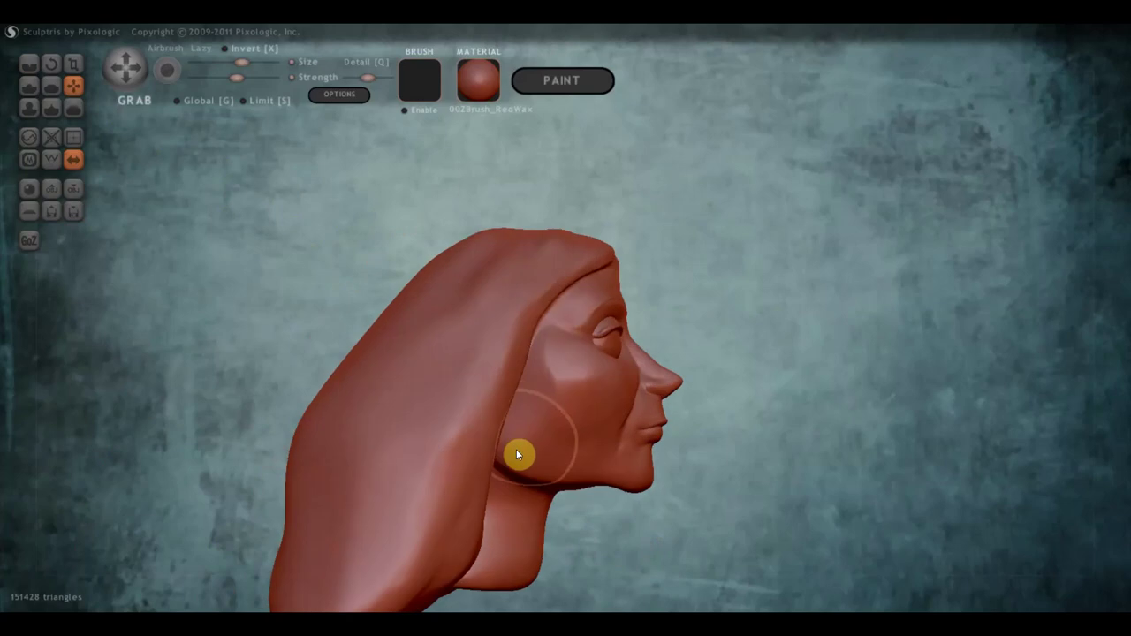
# - Drag the hair contour behind the jaw downward
pyautogui.scroll(-3, 499, 442)
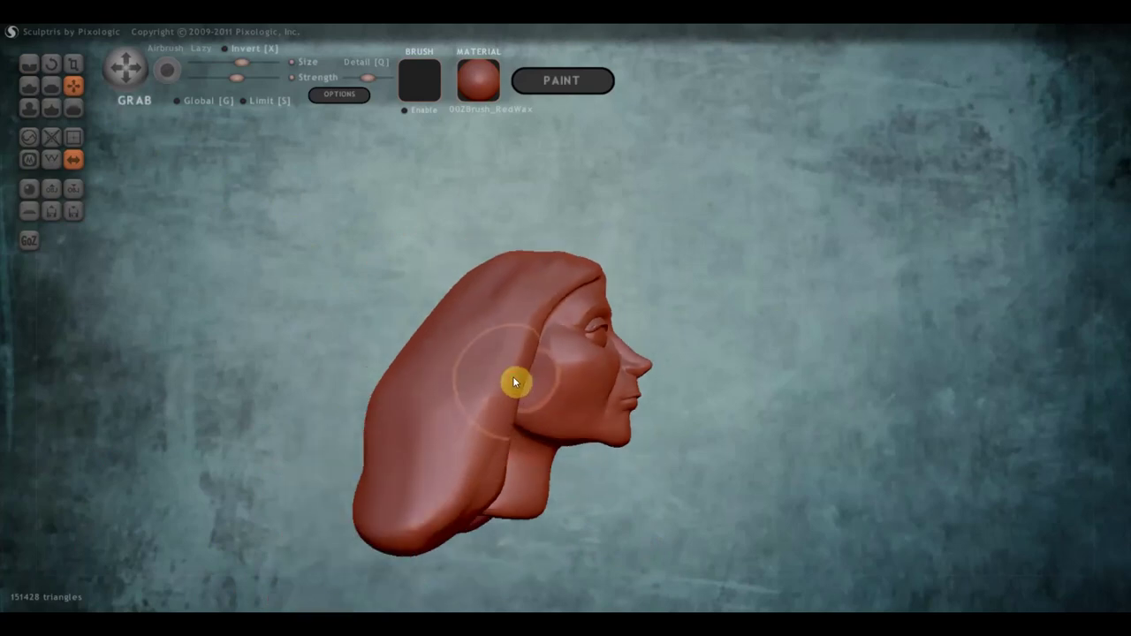
pyautogui.moveTo(523, 387); pyautogui.dragTo(499, 501)
pyautogui.moveTo(487, 476)
pyautogui.mouseDown(button='right')
pyautogui.moveTo(381, 471)
pyautogui.moveTo(384, 495)
pyautogui.moveTo(328, 478)
pyautogui.moveTo(406, 492)
pyautogui.mouseUp(button='right')
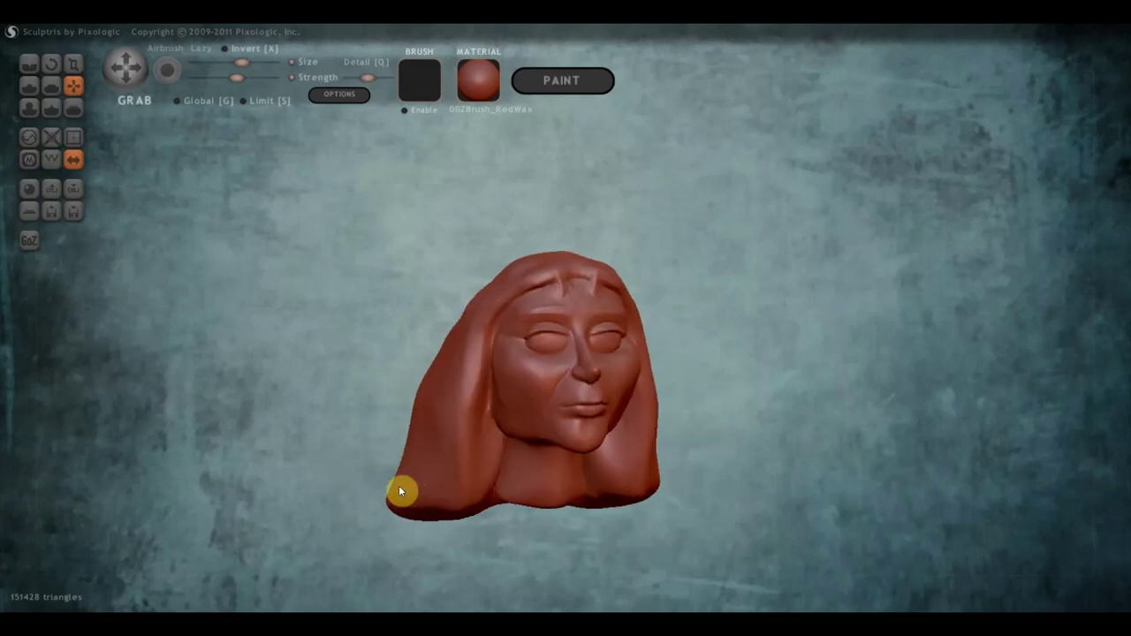
pyautogui.scroll(3, 478, 428)
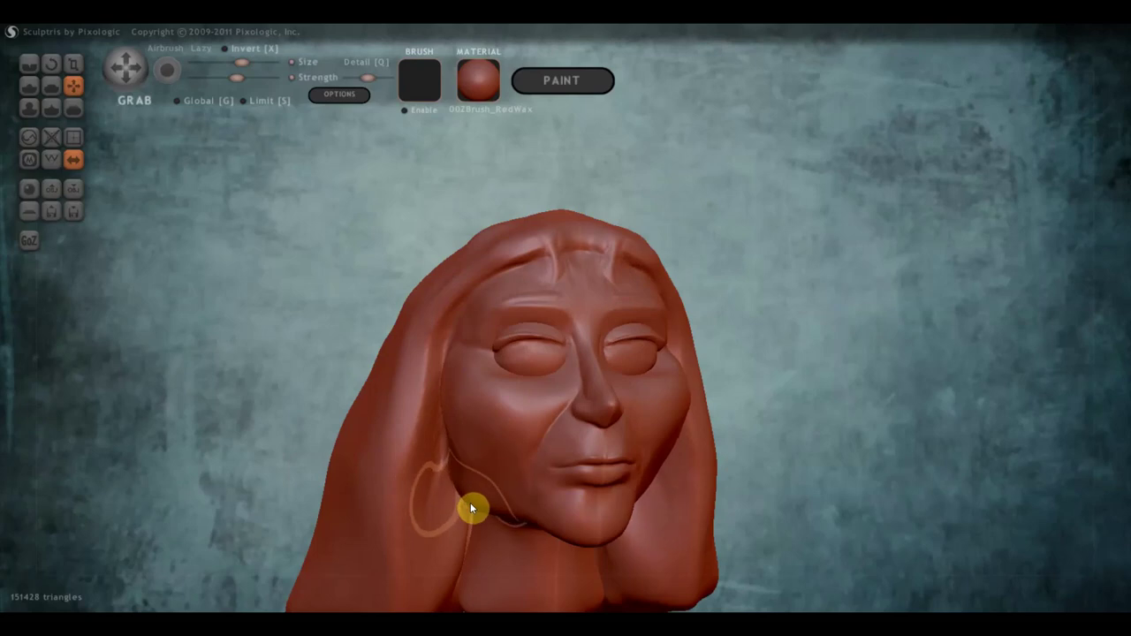
# - Pull in the left cheek just below the eye
pyautogui.moveTo(470, 503)
pyautogui.mouseDown(button='right')
pyautogui.moveTo(440, 474)
pyautogui.moveTo(416, 482)
pyautogui.mouseUp(button='right')
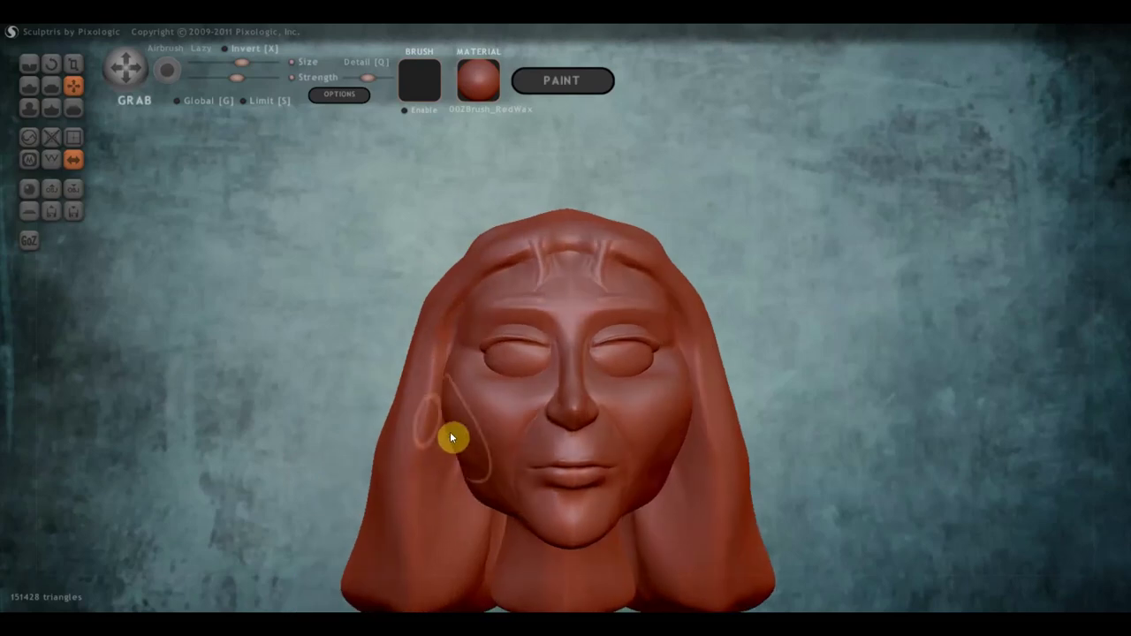
pyautogui.scroll(2, 457, 450)
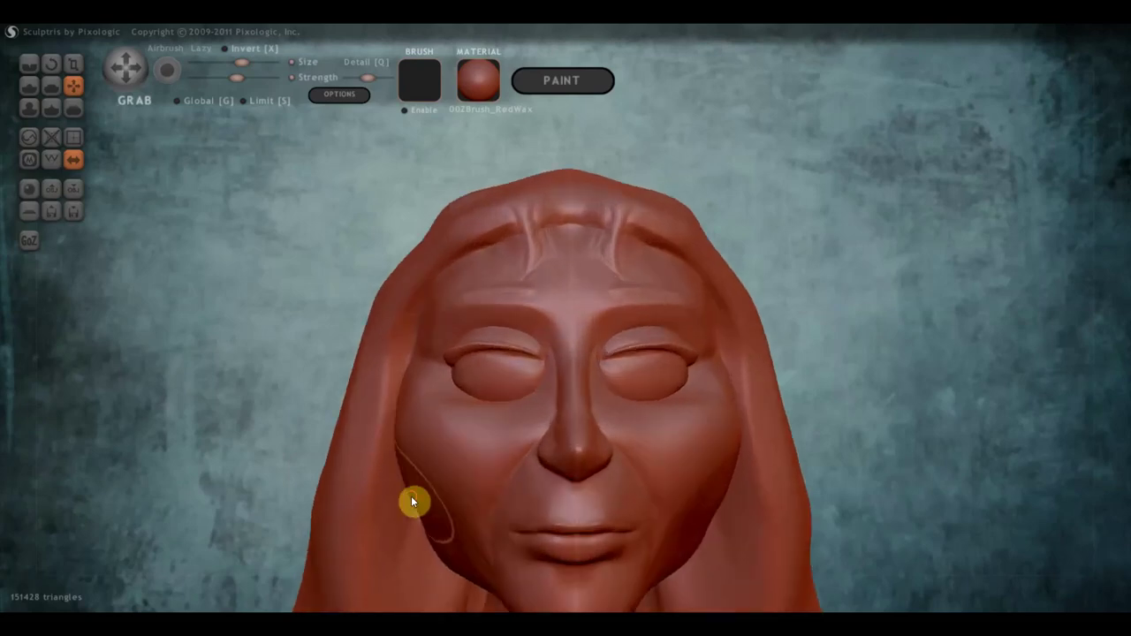
pyautogui.scroll(-2, 424, 481)
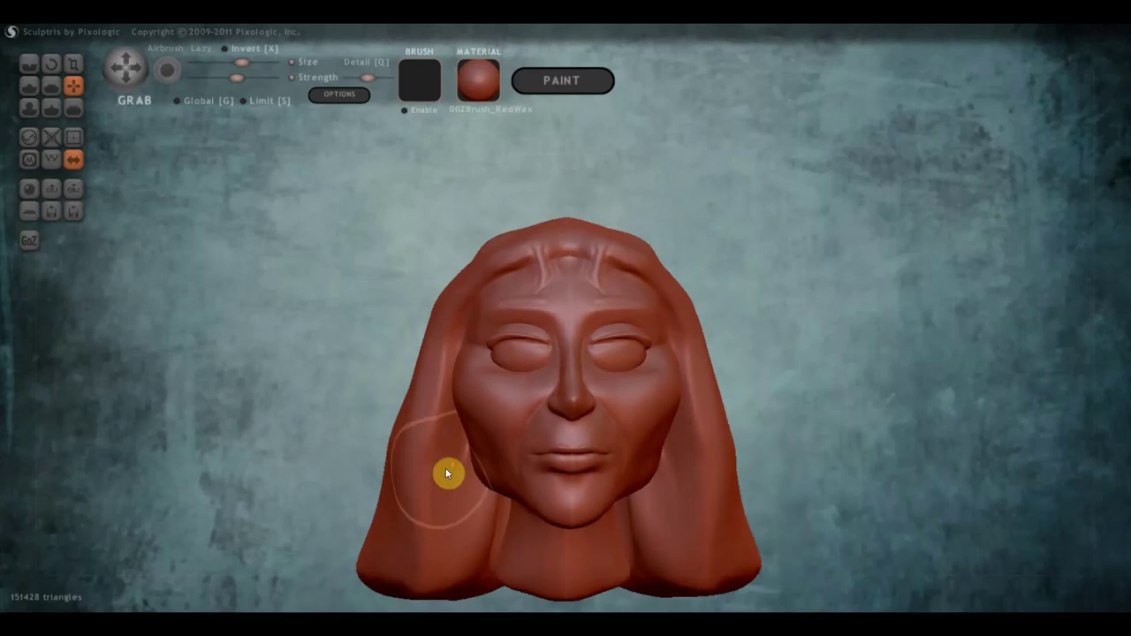
pyautogui.scroll(-1, 452, 460)
pyautogui.moveTo(478, 435); pyautogui.dragTo(503, 445, button='right')
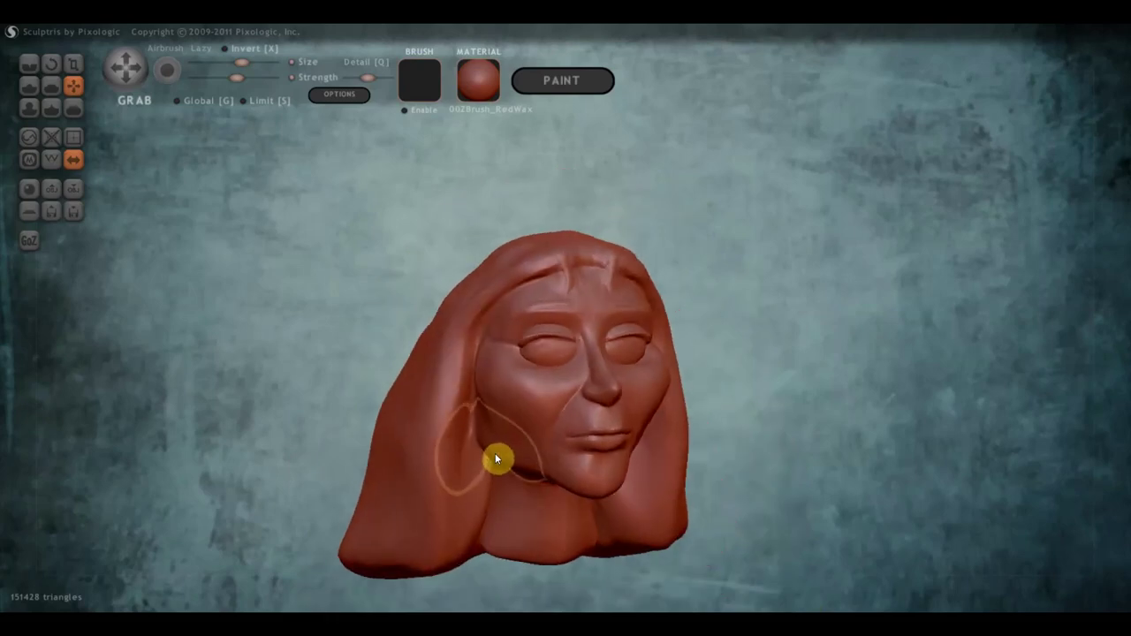
pyautogui.moveTo(505, 469); pyautogui.dragTo(457, 468, button='right')
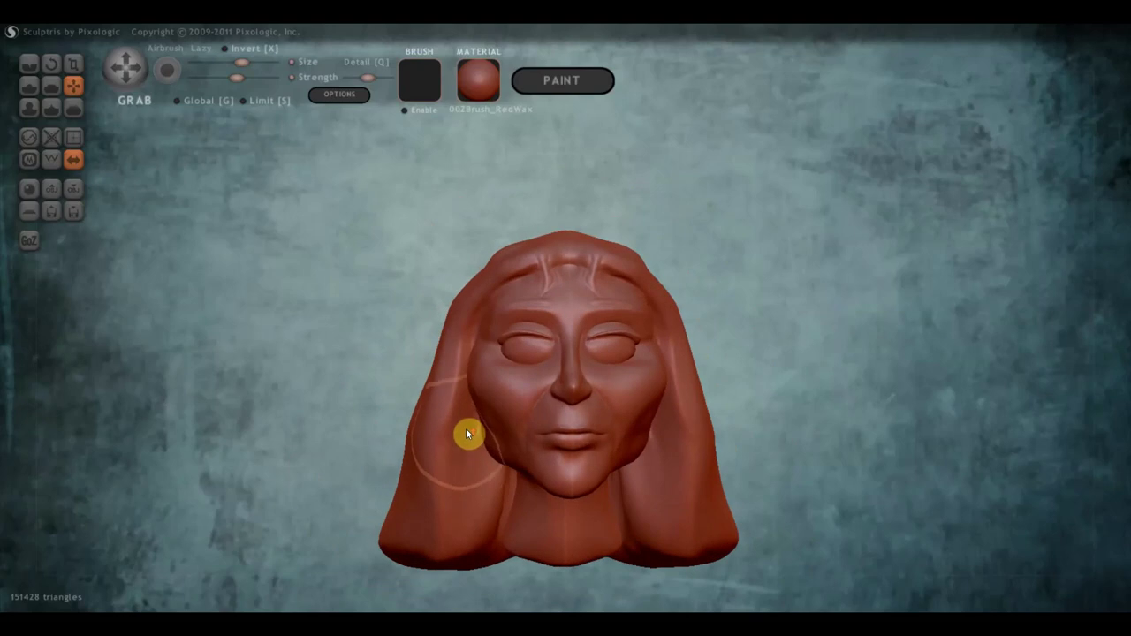
pyautogui.scroll(2, 465, 431)
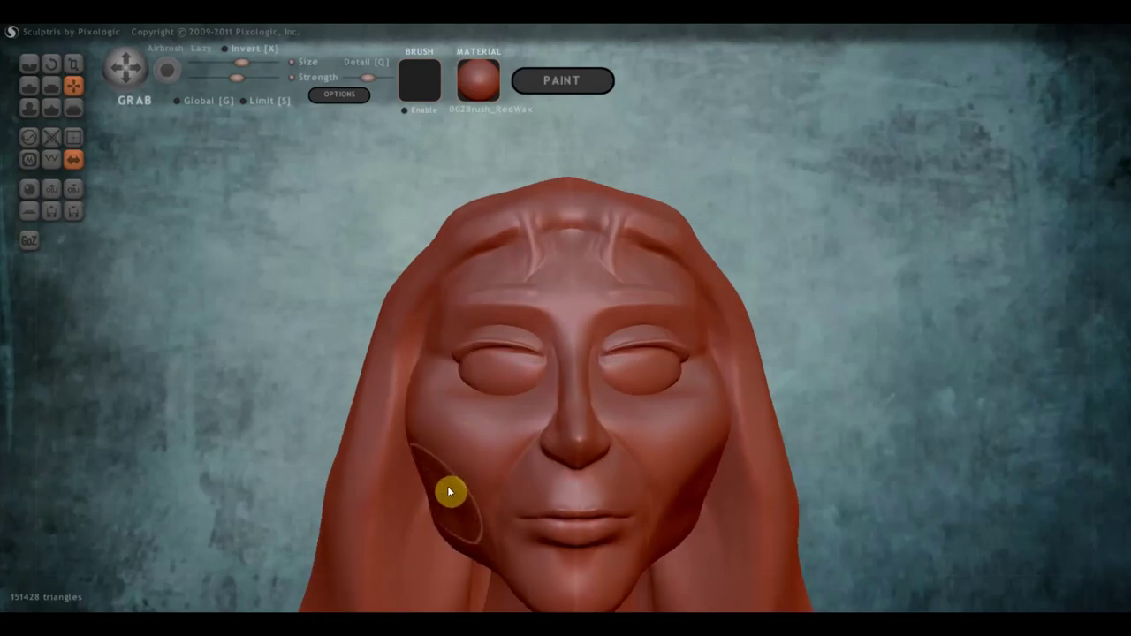
pyautogui.moveTo(447, 486); pyautogui.dragTo(459, 506)
pyautogui.moveTo(459, 512); pyautogui.dragTo(613, 533, button='right')
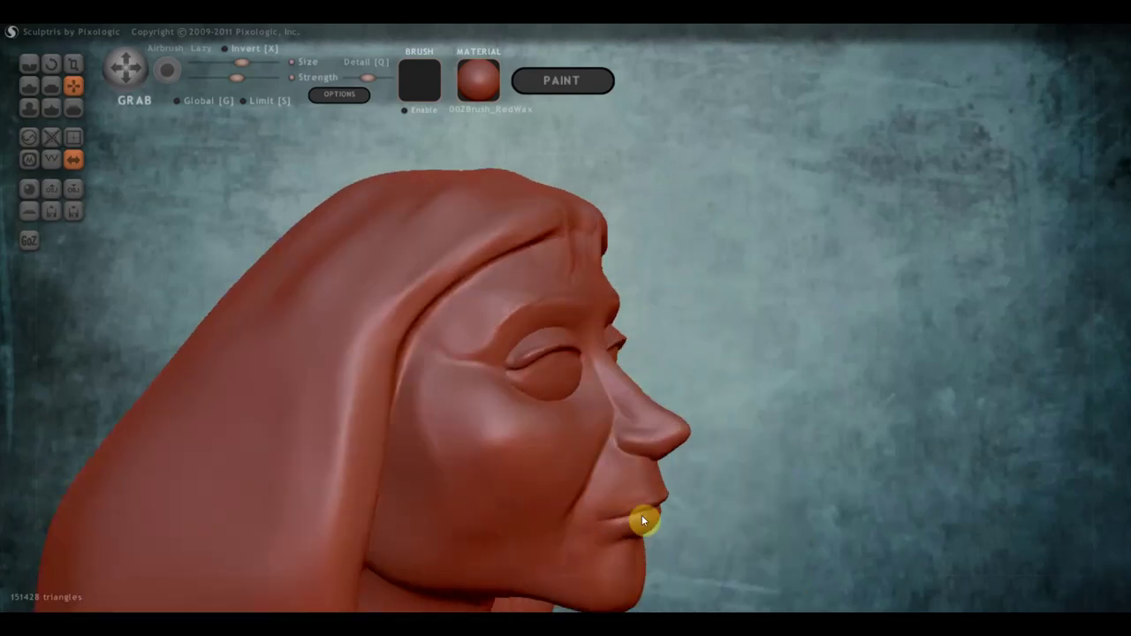
# - In profile, smooth the mouth-to-chin crease, reshape the jaw, and adjust lips and nose tip
pyautogui.moveTo(611, 525)
pyautogui.mouseDown()
pyautogui.moveTo(620, 514)
pyautogui.moveTo(575, 523)
pyautogui.mouseUp()
pyautogui.moveTo(575, 522); pyautogui.dragTo(588, 517, button='right')
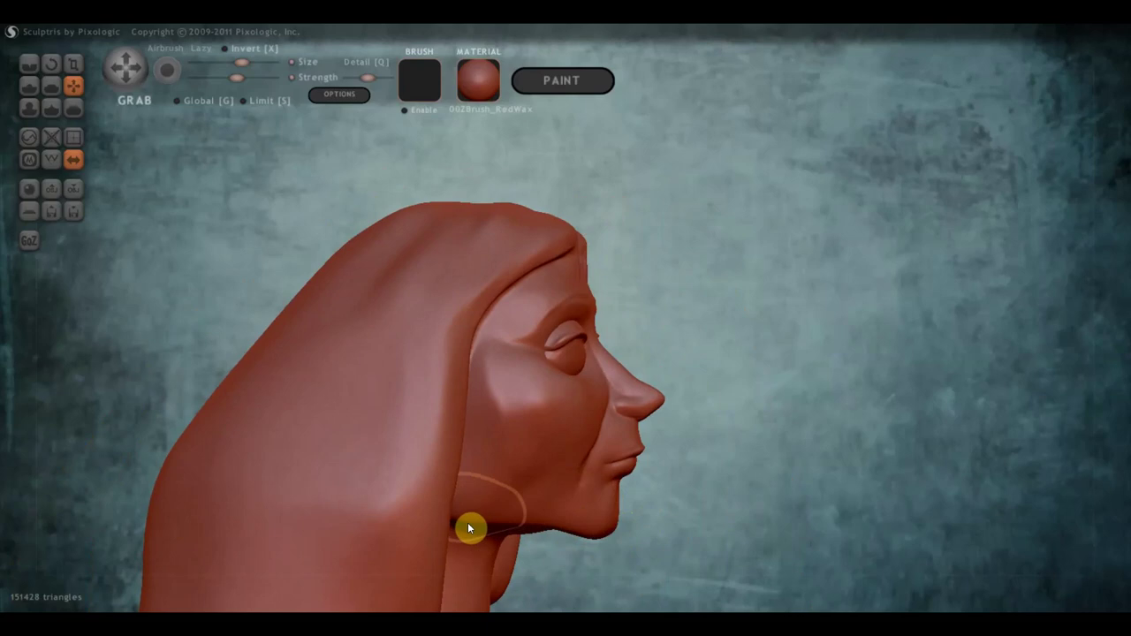
pyautogui.moveTo(470, 527); pyautogui.dragTo(539, 534)
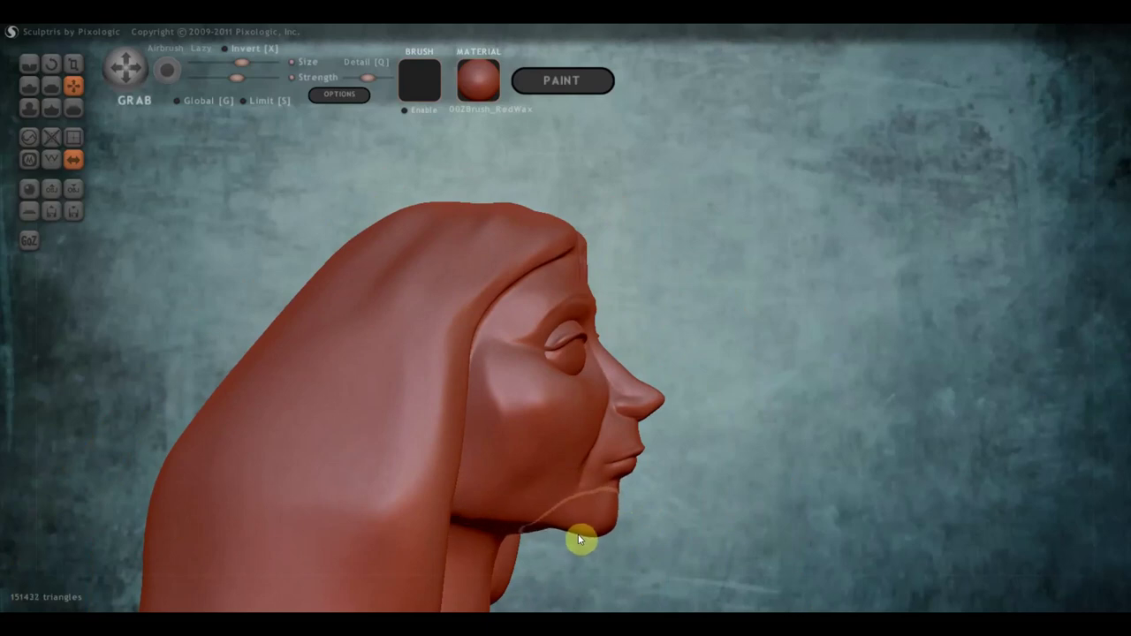
pyautogui.moveTo(607, 513)
pyautogui.mouseDown(button='right')
pyautogui.moveTo(624, 480)
pyautogui.moveTo(656, 522)
pyautogui.mouseUp(button='right')
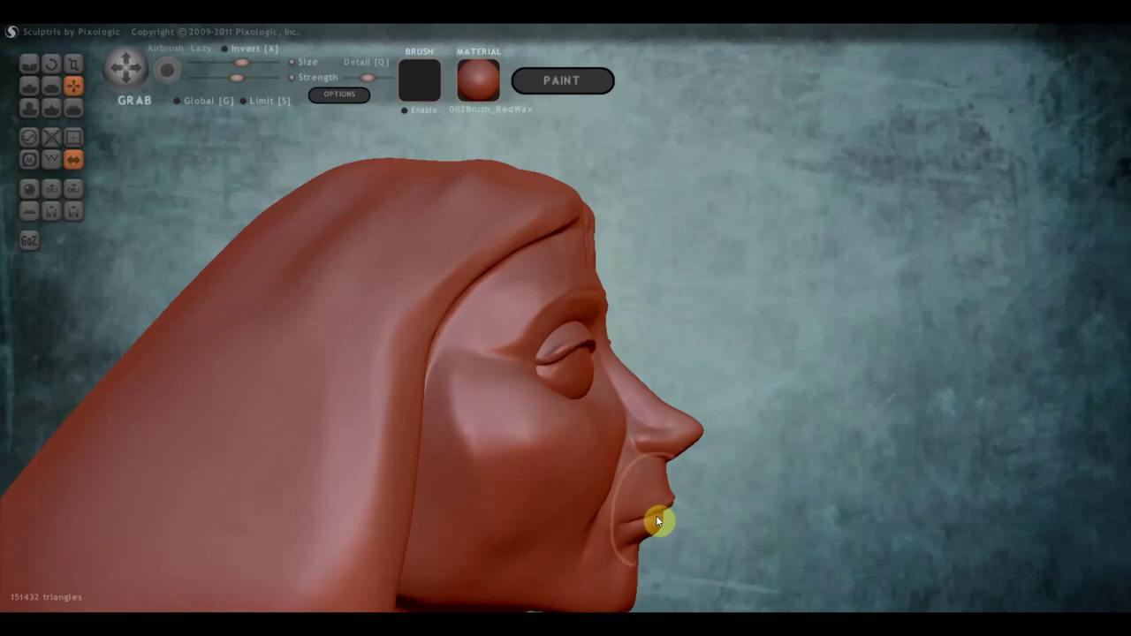
pyautogui.moveTo(660, 525); pyautogui.dragTo(649, 527)
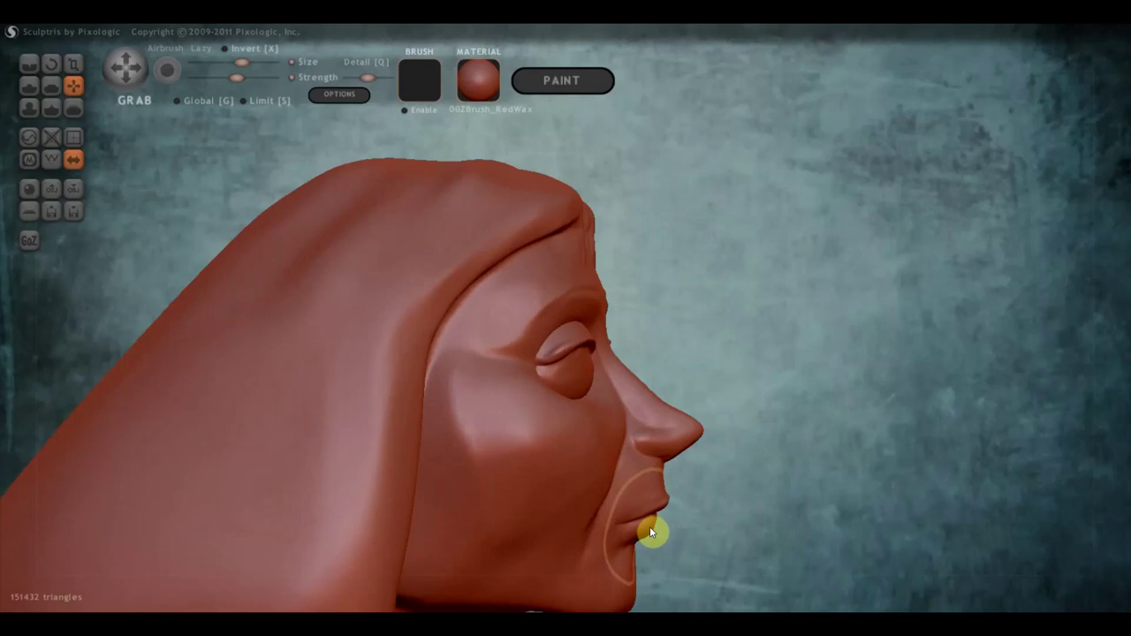
pyautogui.moveTo(682, 459); pyautogui.dragTo(681, 441)
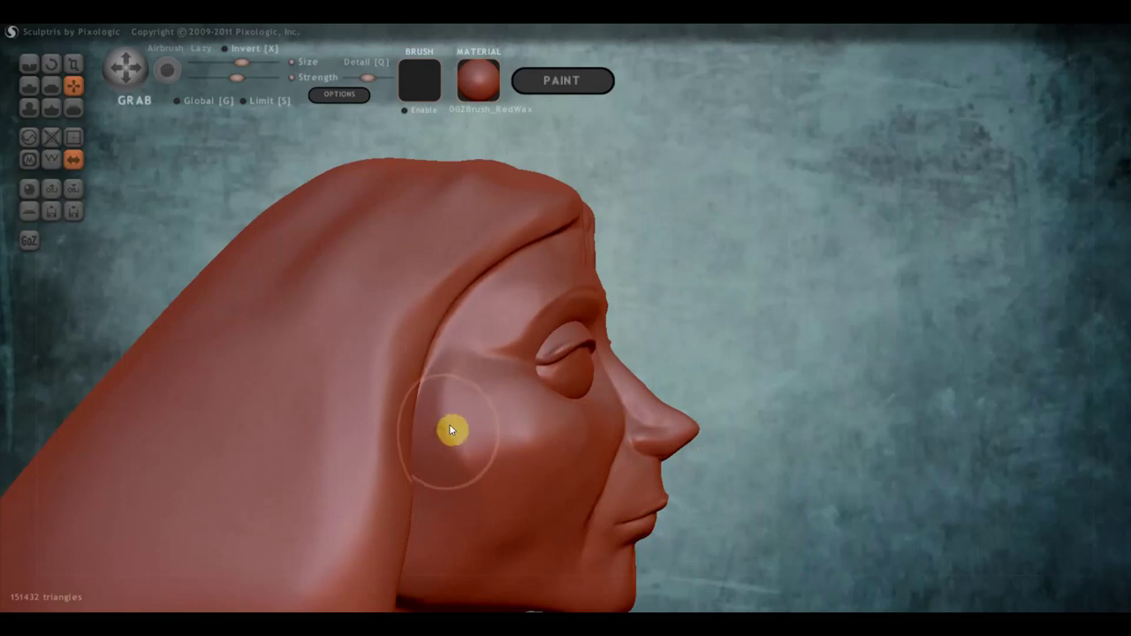
pyautogui.moveTo(507, 367); pyautogui.dragTo(505, 376)
pyautogui.moveTo(508, 373); pyautogui.dragTo(311, 378, button='right')
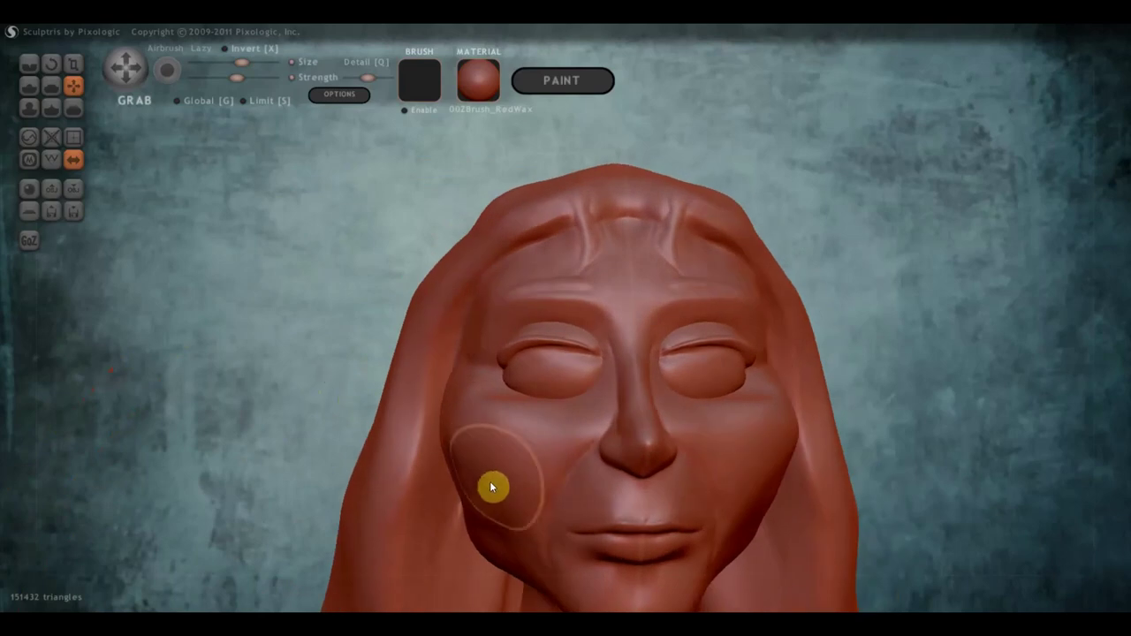
# - Pull the left cheek and the hood beside the jaw downward
pyautogui.moveTo(490, 480); pyautogui.dragTo(495, 554, button='right')
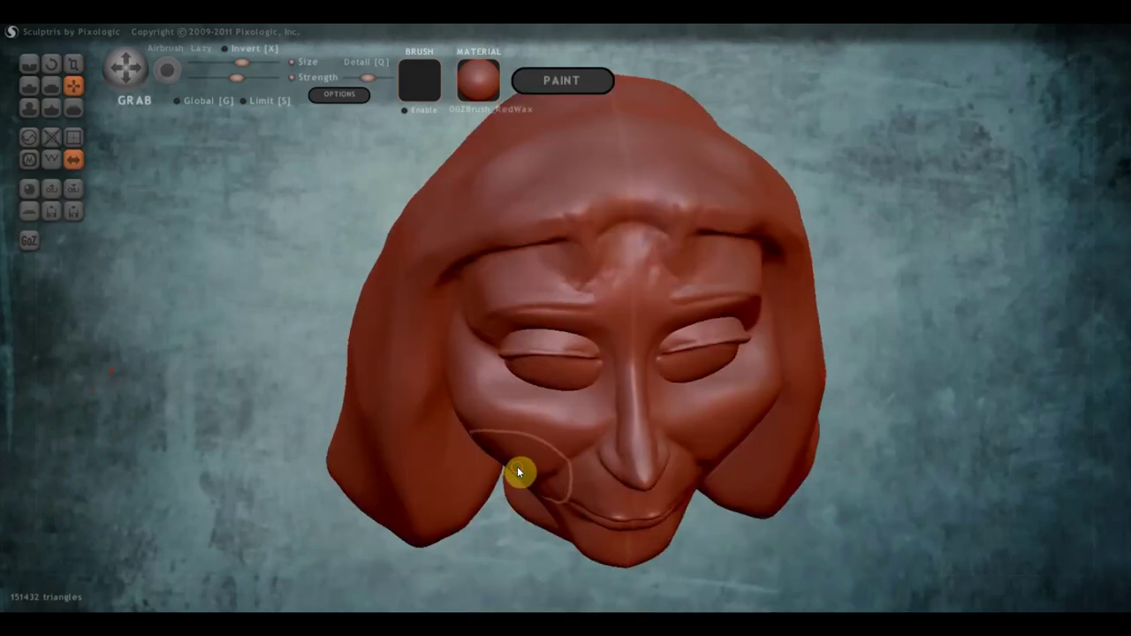
pyautogui.moveTo(509, 475); pyautogui.dragTo(494, 383, button='right')
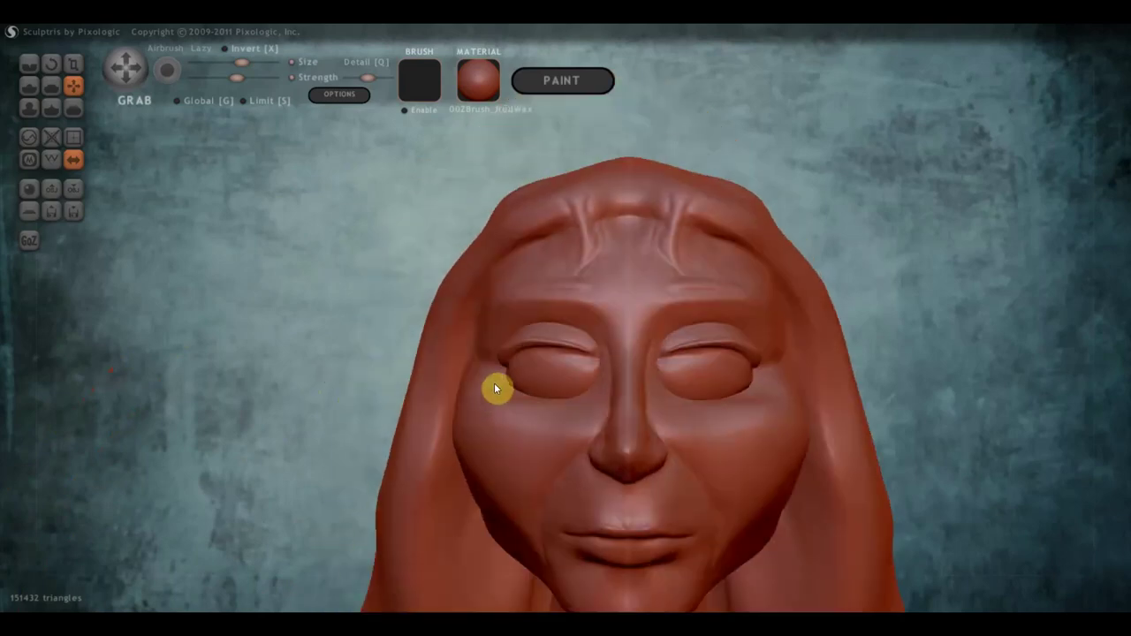
pyautogui.moveTo(497, 388); pyautogui.dragTo(497, 451)
pyautogui.moveTo(497, 452); pyautogui.dragTo(513, 514, button='right')
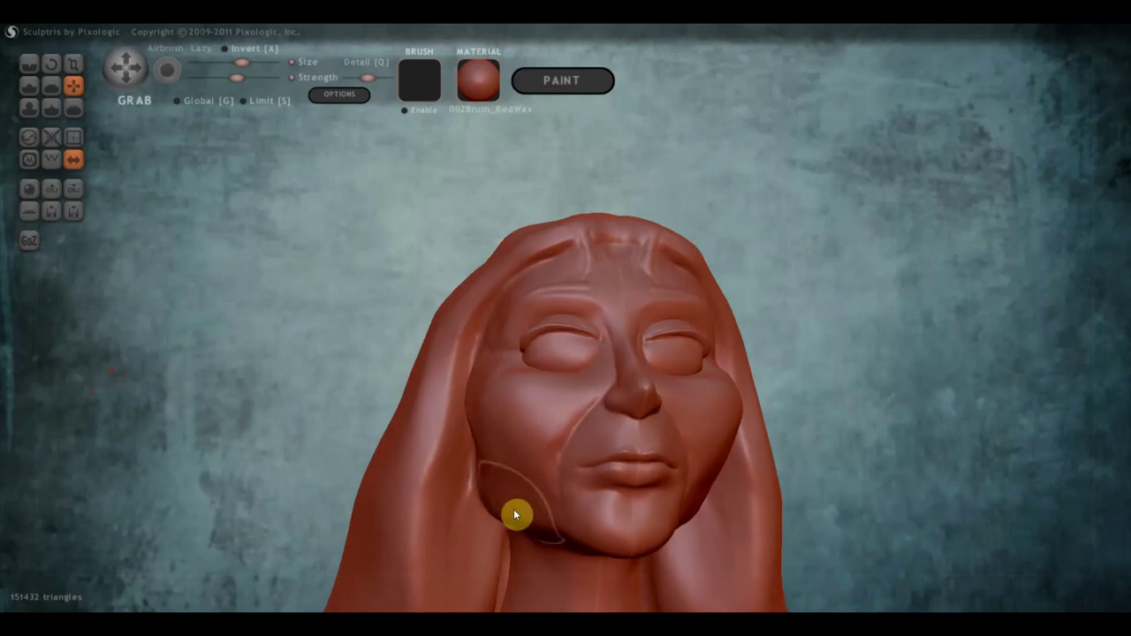
pyautogui.moveTo(428, 406)
pyautogui.mouseDown()
pyautogui.moveTo(423, 511)
pyautogui.moveTo(440, 445)
pyautogui.mouseUp()
pyautogui.moveTo(440, 444)
pyautogui.mouseDown(button='right')
pyautogui.moveTo(412, 482)
pyautogui.moveTo(433, 433)
pyautogui.moveTo(447, 444)
pyautogui.mouseUp(button='right')
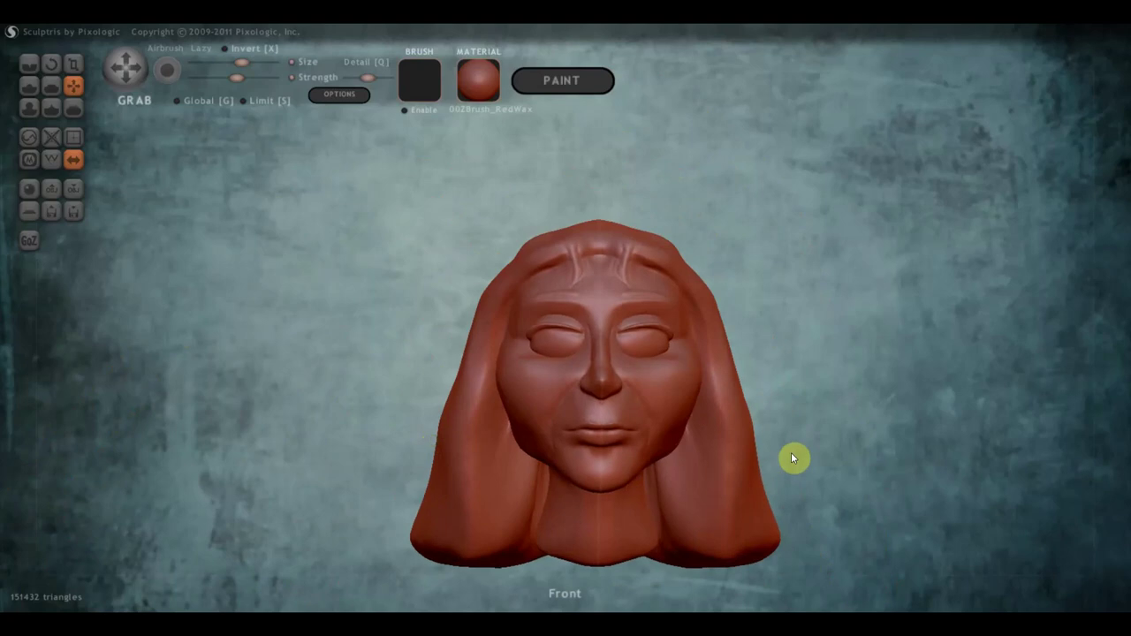
pyautogui.moveTo(791, 452); pyautogui.dragTo(720, 322, button='middle')
# - From below the chin, Grab-pull the hair beside the neck outward on both sides
pyautogui.scroll(1, 542, 417)
pyautogui.moveTo(539, 411)
pyautogui.mouseDown(button='right')
pyautogui.moveTo(552, 353)
pyautogui.moveTo(460, 442)
pyautogui.mouseUp(button='right')
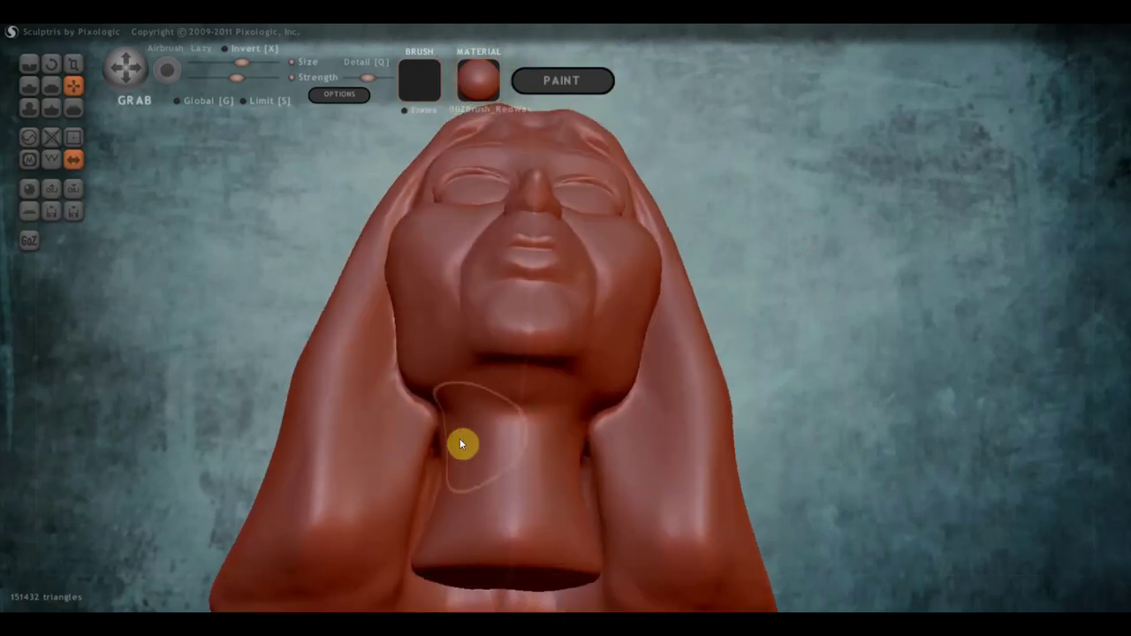
pyautogui.moveTo(438, 482); pyautogui.dragTo(412, 484)
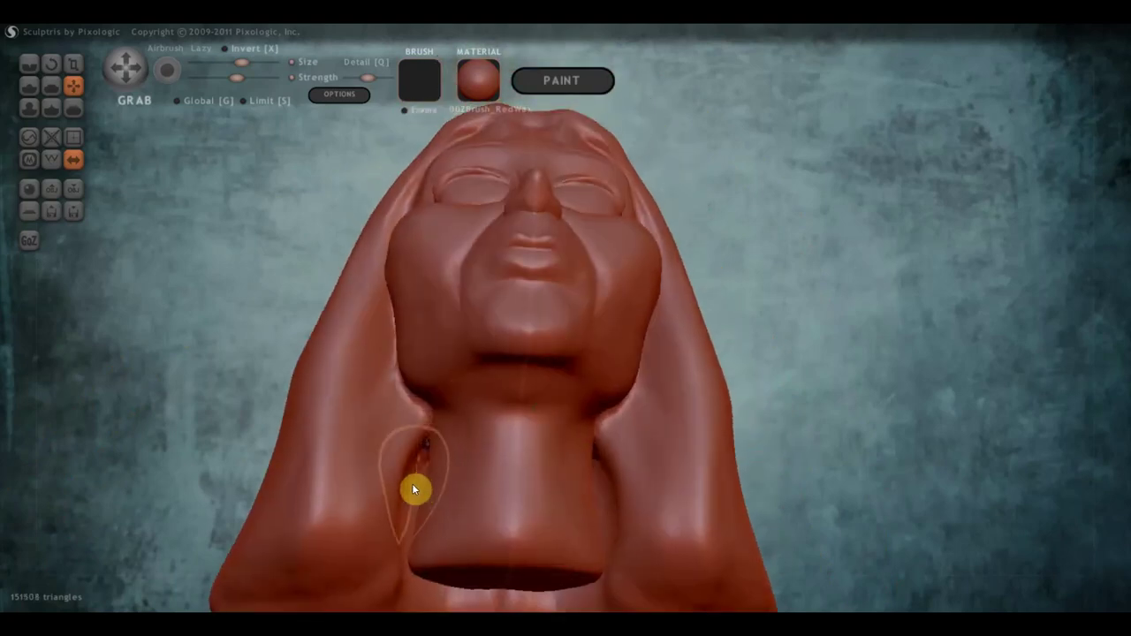
pyautogui.moveTo(462, 481); pyautogui.dragTo(463, 554, button='right')
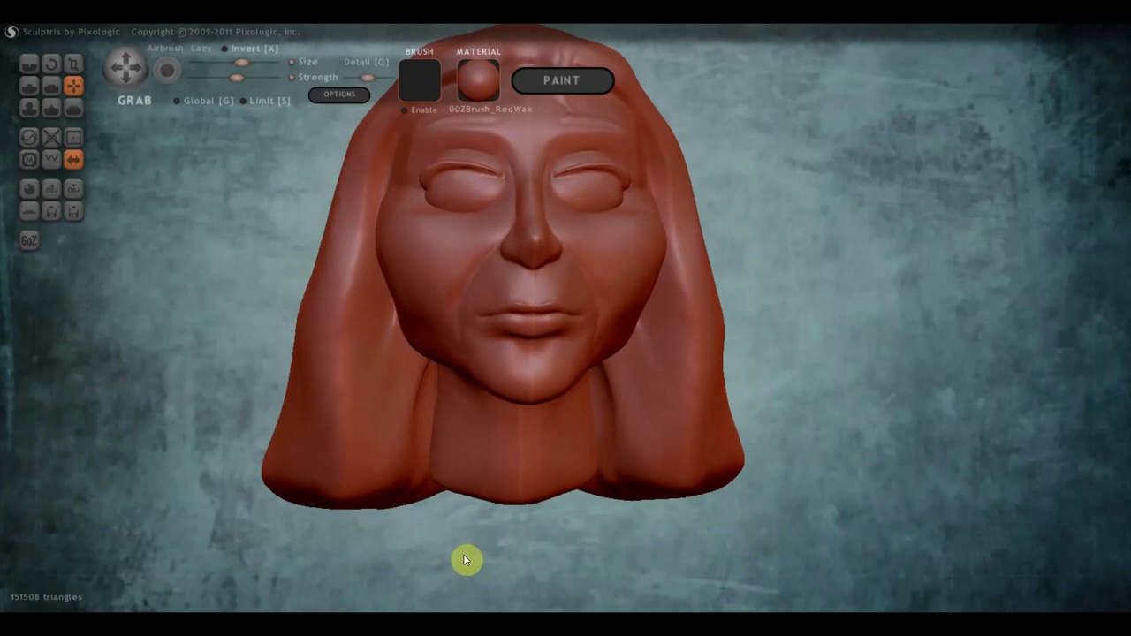
pyautogui.scroll(-5, 495, 495)
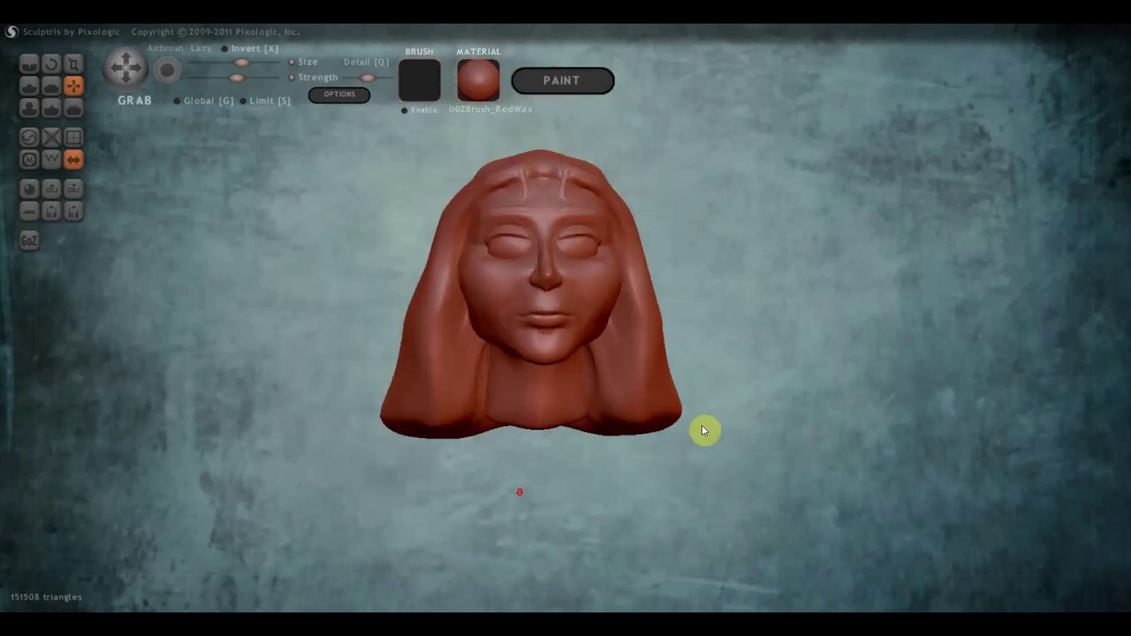
pyautogui.moveTo(704, 429)
pyautogui.mouseDown(button='right')
pyautogui.moveTo(712, 407)
pyautogui.moveTo(667, 393)
pyautogui.moveTo(767, 397)
pyautogui.mouseUp(button='right')
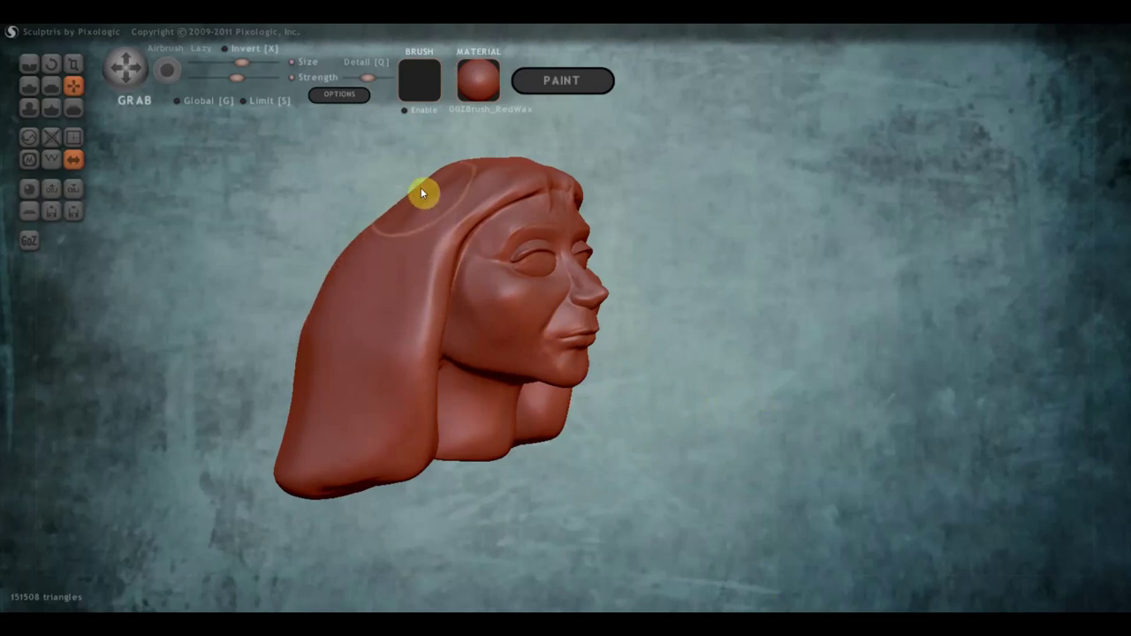
# - Widen the hair's lower left edge by tugging it outward with Grab
pyautogui.moveTo(350, 395)
pyautogui.mouseDown()
pyautogui.moveTo(298, 422)
pyautogui.moveTo(286, 483)
pyautogui.moveTo(417, 466)
pyautogui.mouseUp()
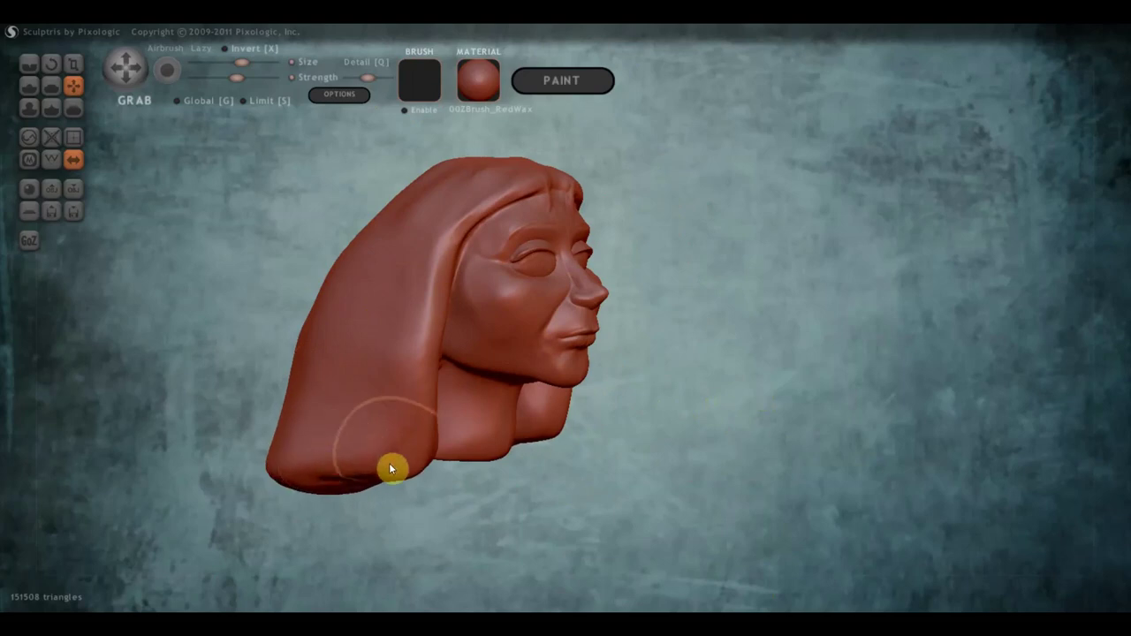
pyautogui.moveTo(415, 459); pyautogui.dragTo(329, 457, button='right')
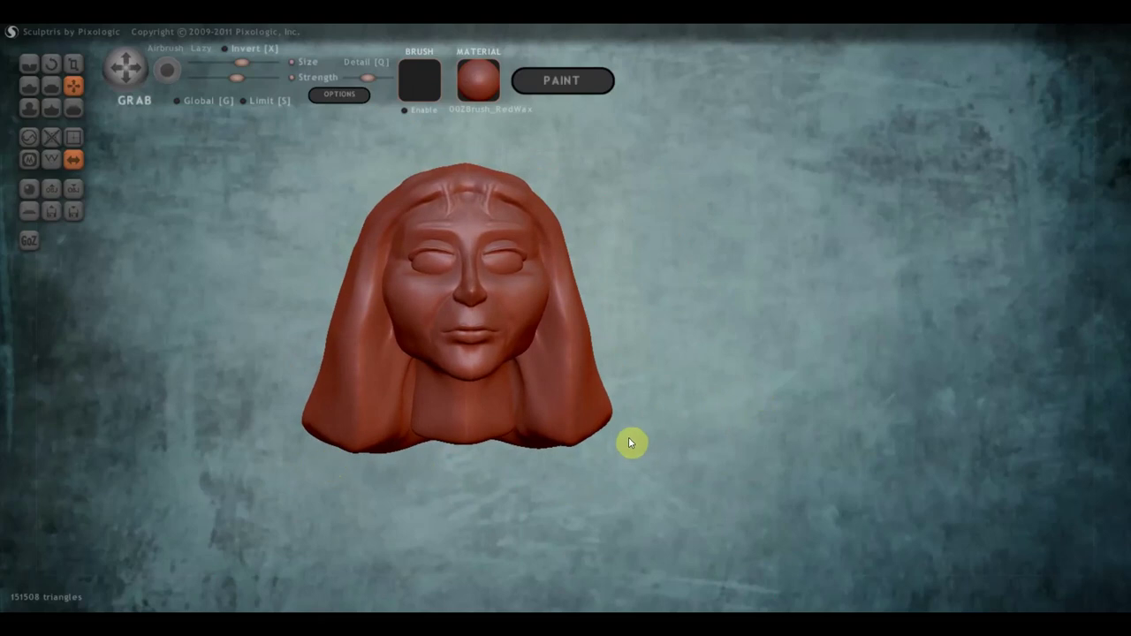
pyautogui.scroll(2, 725, 386)
pyautogui.scroll(2, 720, 374)
pyautogui.keyDown('alt'); pyautogui.moveTo(719, 378); pyautogui.dragTo(575, 318, button='right'); pyautogui.keyUp('alt')
# - In left profile, Grab-reshape the lower back lobe of the hair
pyautogui.scroll(2, 622, 318)
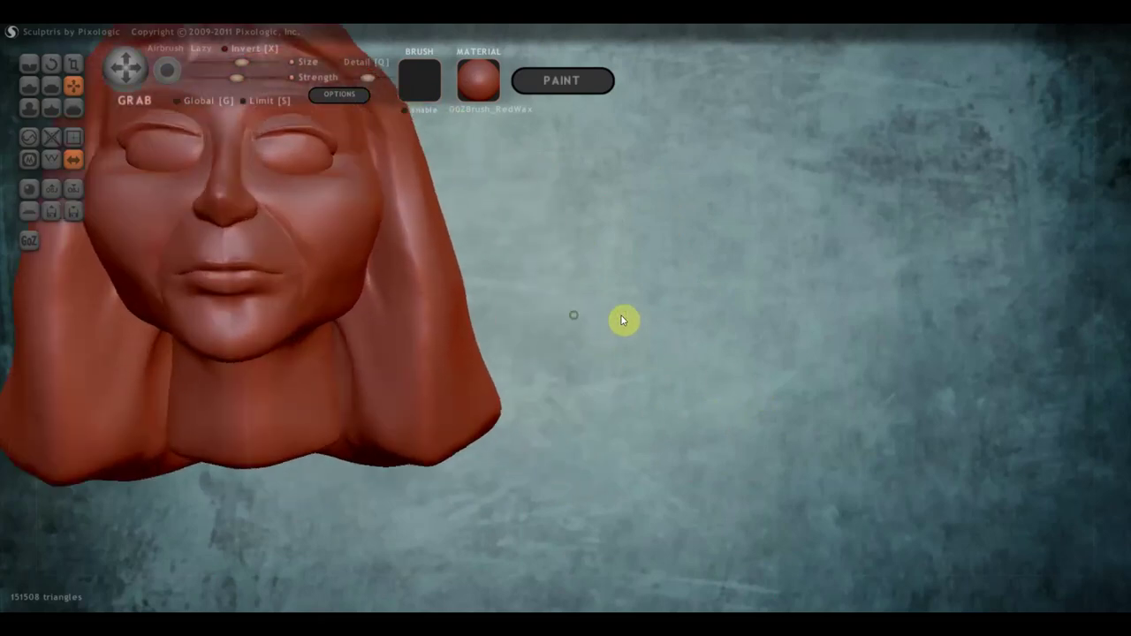
pyautogui.scroll(-3, 615, 325)
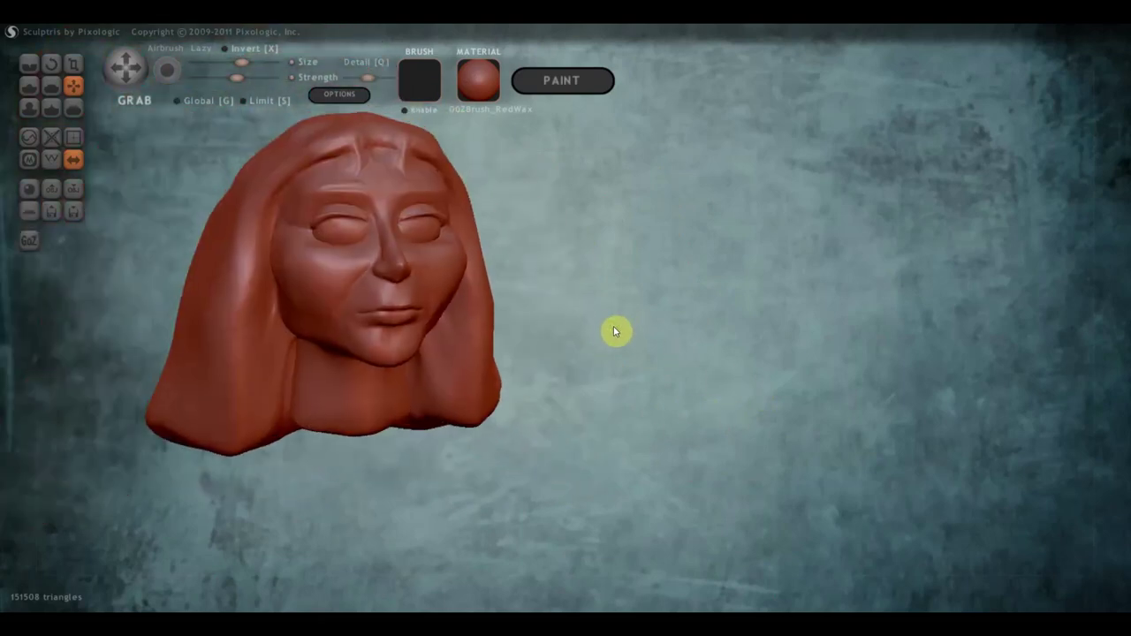
pyautogui.keyDown('alt'); pyautogui.moveTo(613, 326); pyautogui.dragTo(559, 309, button='right'); pyautogui.keyUp('alt')
pyautogui.moveTo(559, 309); pyautogui.dragTo(527, 303)
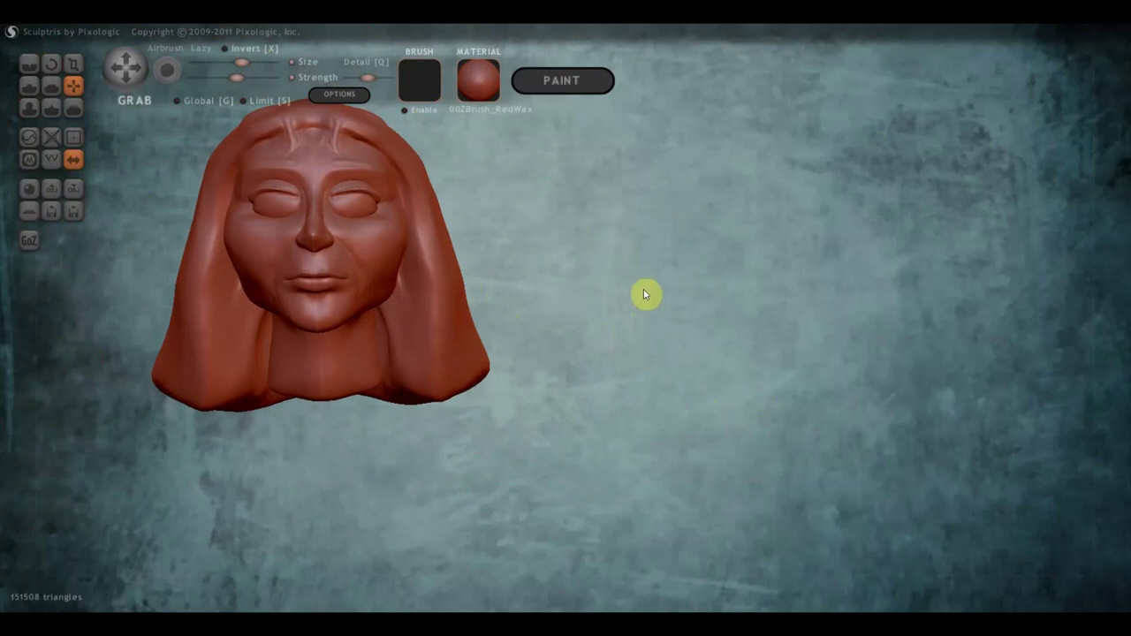
pyautogui.moveTo(646, 292)
pyautogui.mouseDown()
pyautogui.moveTo(525, 300)
pyautogui.moveTo(548, 289)
pyautogui.mouseUp()
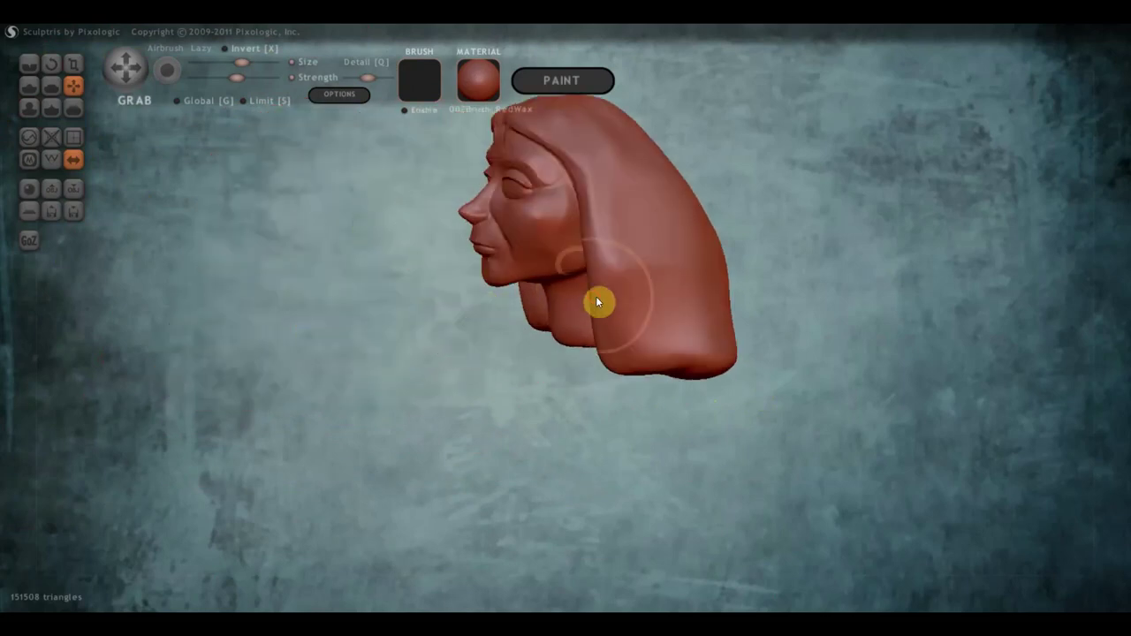
pyautogui.moveTo(611, 358); pyautogui.dragTo(629, 356)
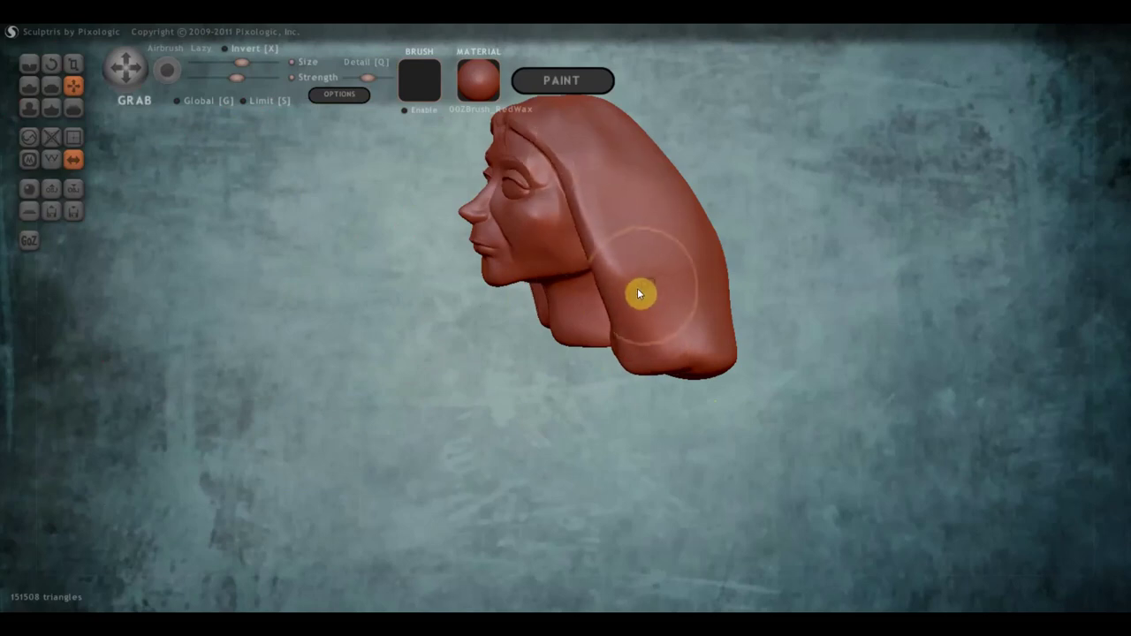
# - Pull the neck surface upward with the Grab brush
pyautogui.moveTo(639, 348)
pyautogui.mouseDown(button='right')
pyautogui.moveTo(298, 350)
pyautogui.moveTo(465, 365)
pyautogui.moveTo(416, 283)
pyautogui.moveTo(415, 238)
pyautogui.mouseUp(button='right')
pyautogui.scroll(3, 432, 374)
pyautogui.moveTo(348, 341); pyautogui.dragTo(315, 354, button='right')
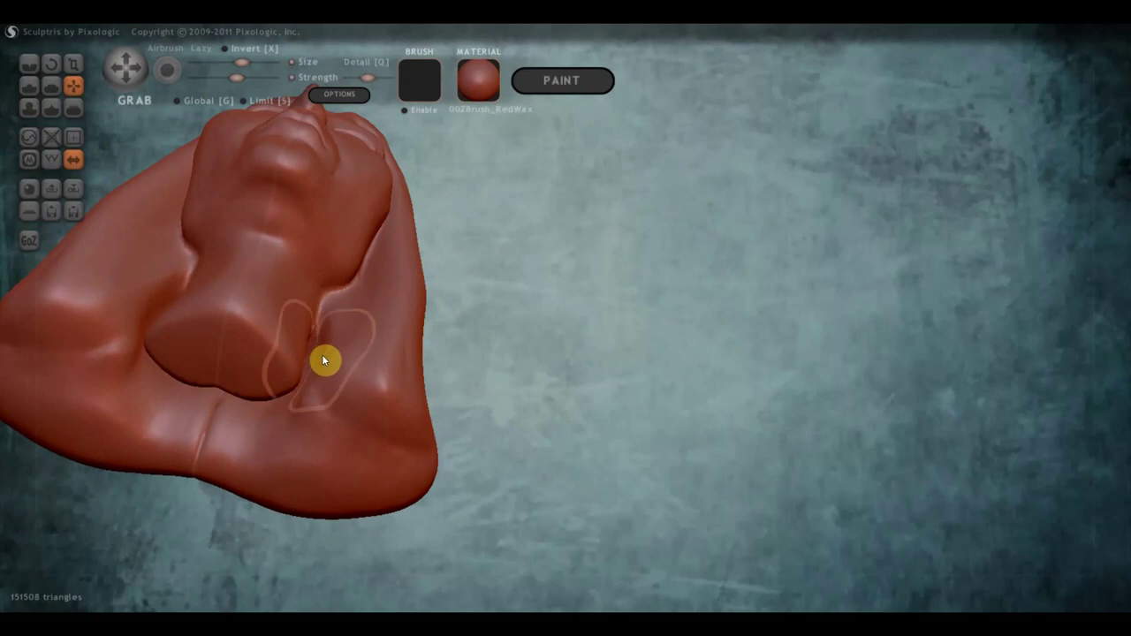
pyautogui.moveTo(325, 378); pyautogui.dragTo(349, 375, button='right')
pyautogui.moveTo(349, 374)
pyautogui.mouseDown()
pyautogui.moveTo(368, 270)
pyautogui.moveTo(372, 303)
pyautogui.mouseUp()
pyautogui.moveTo(372, 303)
pyautogui.mouseDown(button='right')
pyautogui.moveTo(349, 420)
pyautogui.moveTo(344, 411)
pyautogui.mouseUp(button='right')
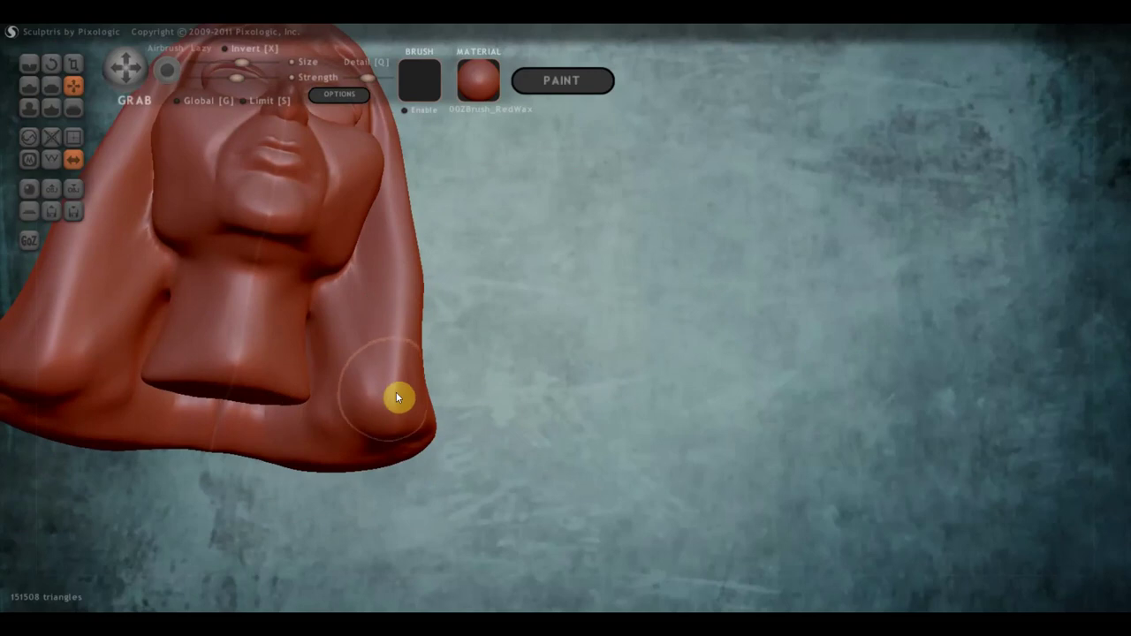
# - Bulge the lower hair sides outward on both left and right
pyautogui.moveTo(427, 388)
pyautogui.mouseDown(button='right')
pyautogui.moveTo(444, 389)
pyautogui.moveTo(411, 401)
pyautogui.mouseUp(button='right')
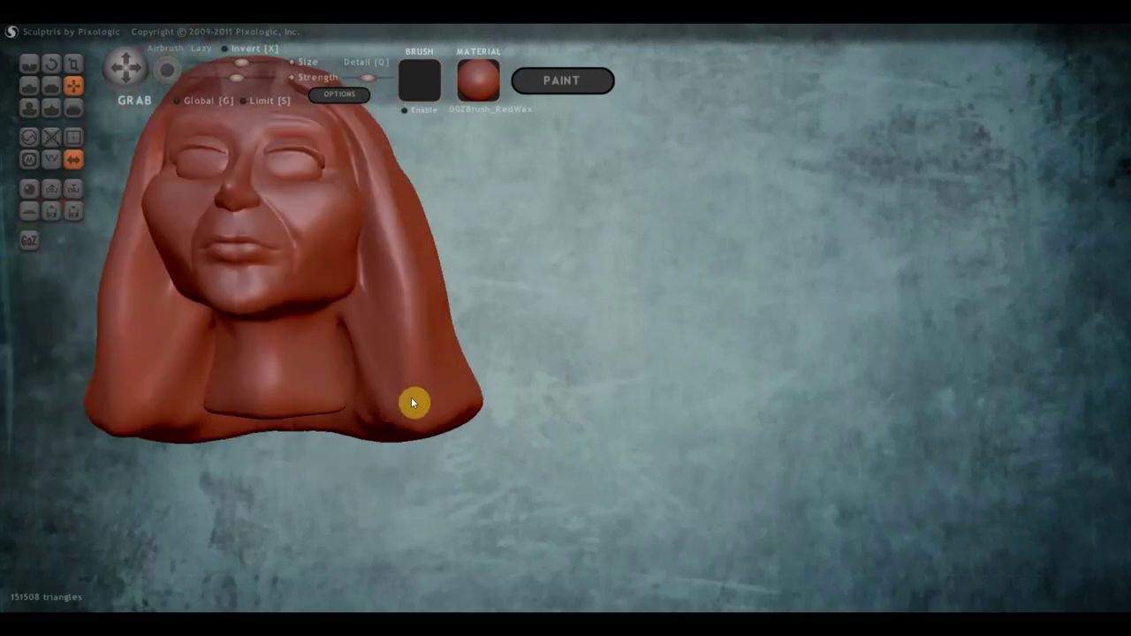
pyautogui.scroll(-2, 440, 295)
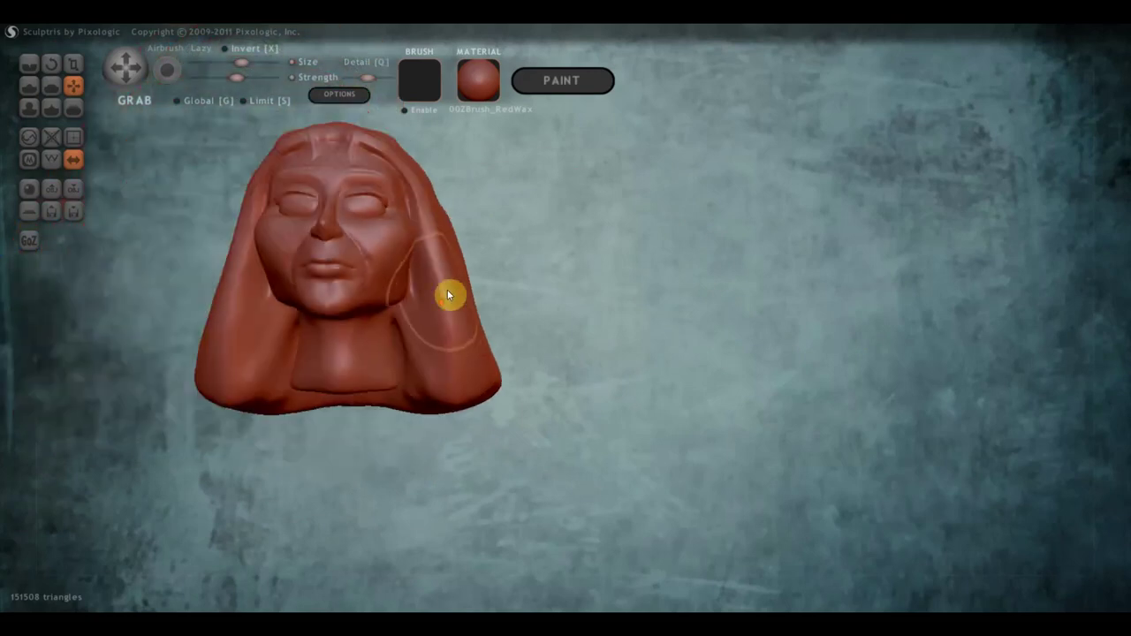
pyautogui.moveTo(466, 295)
pyautogui.mouseDown()
pyautogui.moveTo(499, 340)
pyautogui.moveTo(497, 361)
pyautogui.mouseUp()
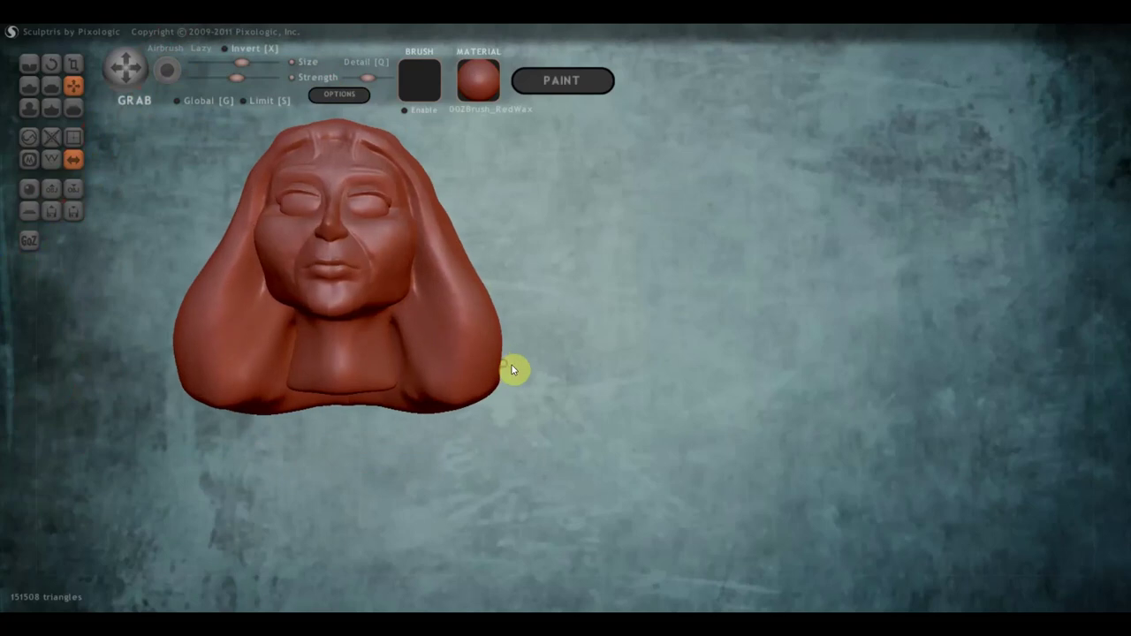
pyautogui.moveTo(512, 368); pyautogui.dragTo(495, 375, button='right')
pyautogui.moveTo(495, 375); pyautogui.dragTo(466, 295)
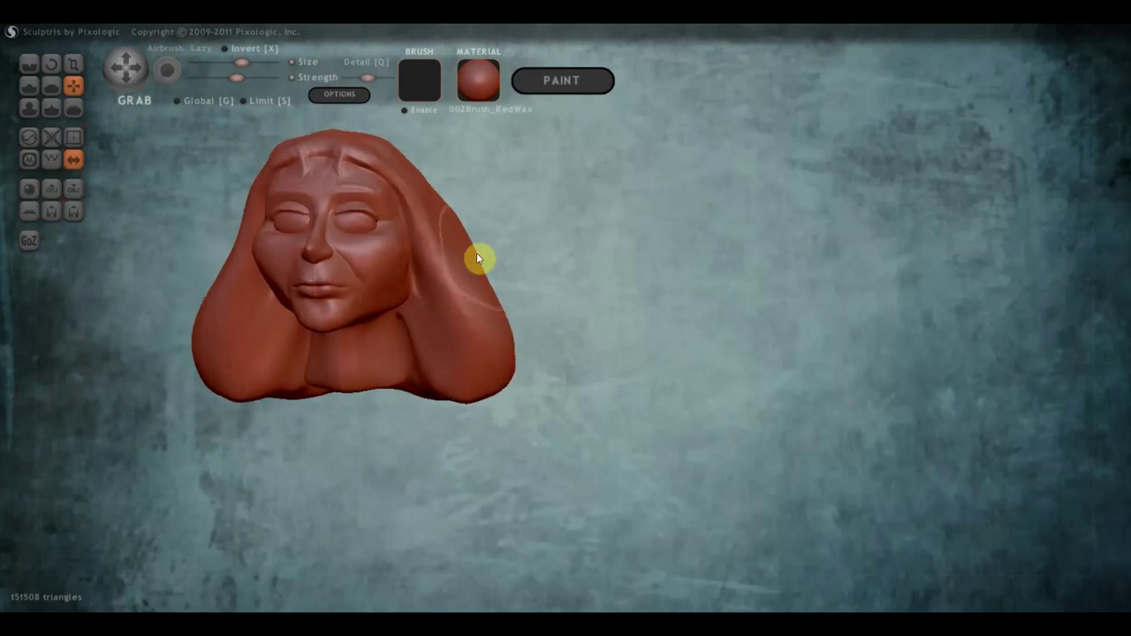
# - In left profile, pull the upper and lower back of the hair outward into a fuller mass
pyautogui.moveTo(470, 254); pyautogui.dragTo(483, 246)
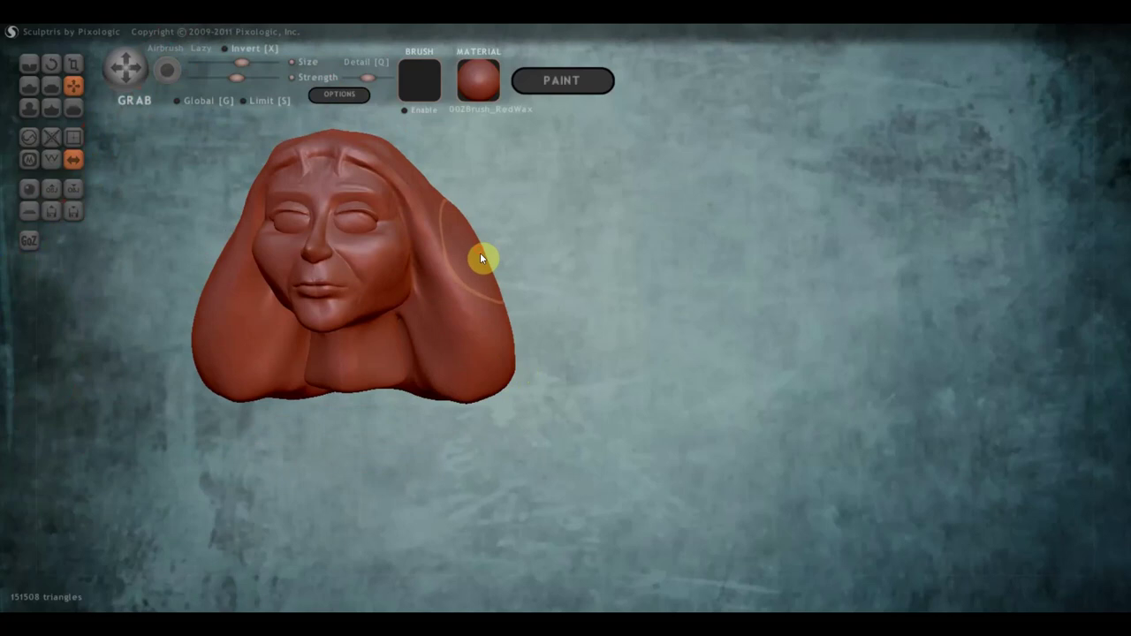
pyautogui.moveTo(479, 253)
pyautogui.mouseDown(button='right')
pyautogui.moveTo(525, 280)
pyautogui.moveTo(401, 292)
pyautogui.moveTo(631, 351)
pyautogui.moveTo(598, 286)
pyautogui.mouseUp(button='right')
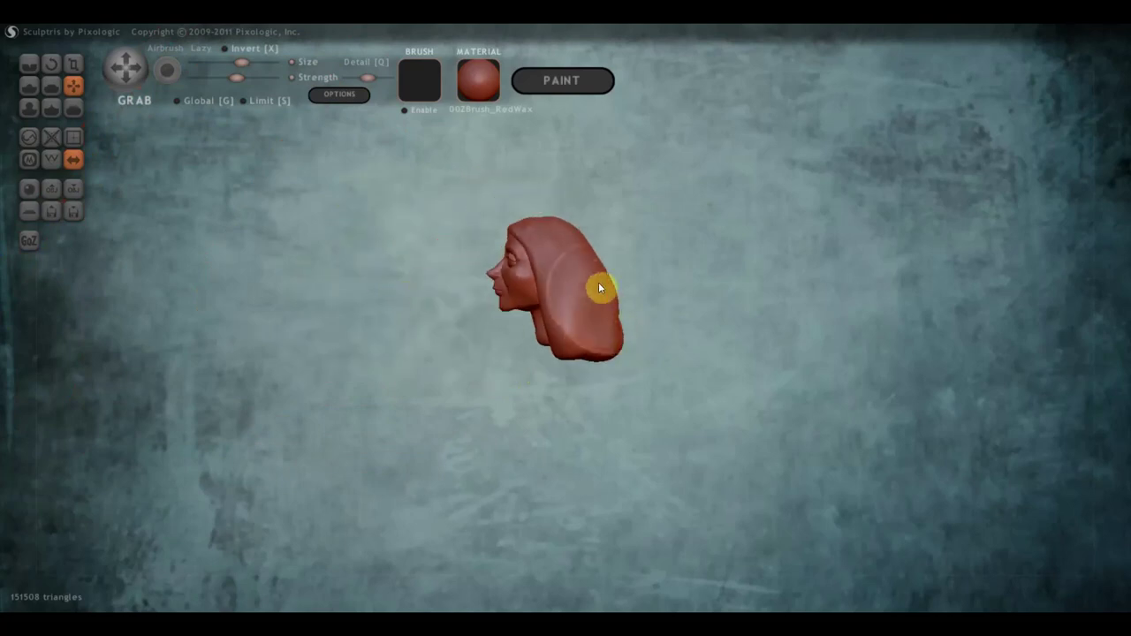
pyautogui.moveTo(599, 245); pyautogui.dragTo(614, 240)
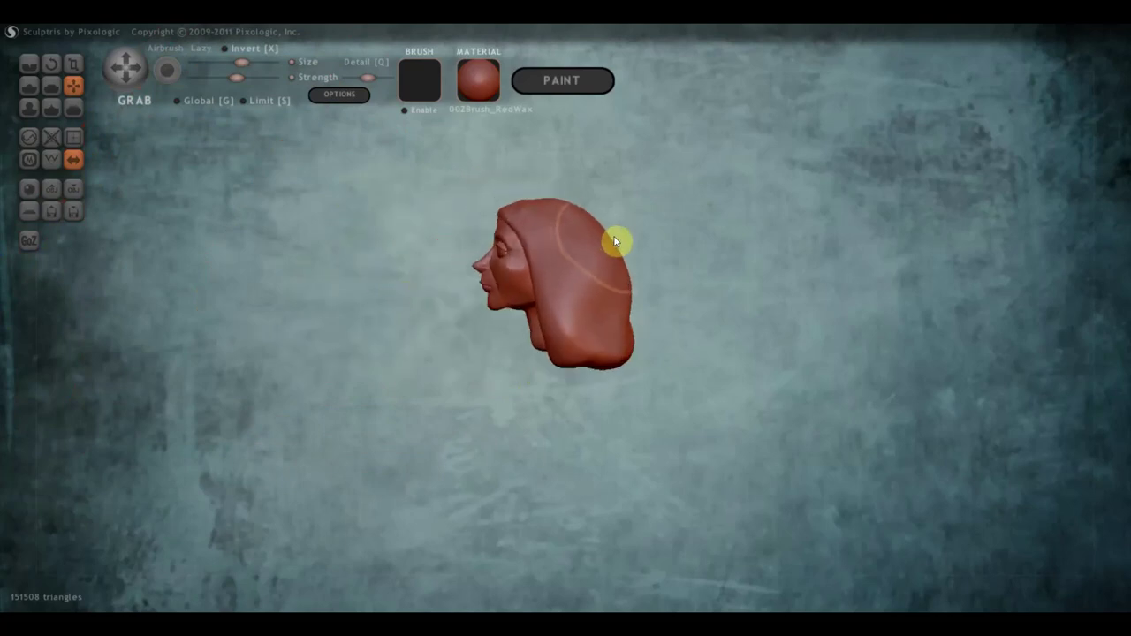
pyautogui.moveTo(617, 315)
pyautogui.mouseDown()
pyautogui.moveTo(631, 328)
pyautogui.moveTo(662, 324)
pyautogui.mouseUp()
pyautogui.moveTo(639, 322); pyautogui.dragTo(754, 327, button='right')
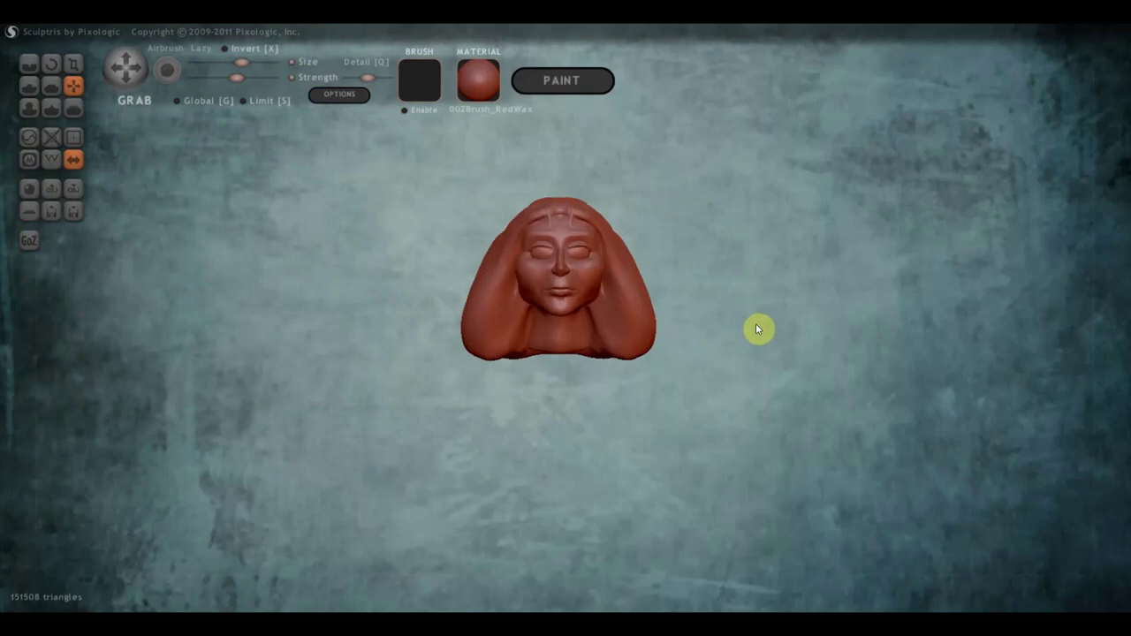
pyautogui.scroll(3, 660, 277)
pyautogui.moveTo(660, 278)
pyautogui.mouseDown(button='right')
pyautogui.moveTo(619, 291)
pyautogui.moveTo(706, 213)
pyautogui.moveTo(760, 225)
pyautogui.mouseUp(button='right')
pyautogui.moveTo(722, 263)
pyautogui.keyDown('alt'); pyautogui.mouseDown(button='right')
pyautogui.moveTo(524, 250)
pyautogui.moveTo(559, 267)
pyautogui.mouseUp(button='right'); pyautogui.keyUp('alt')
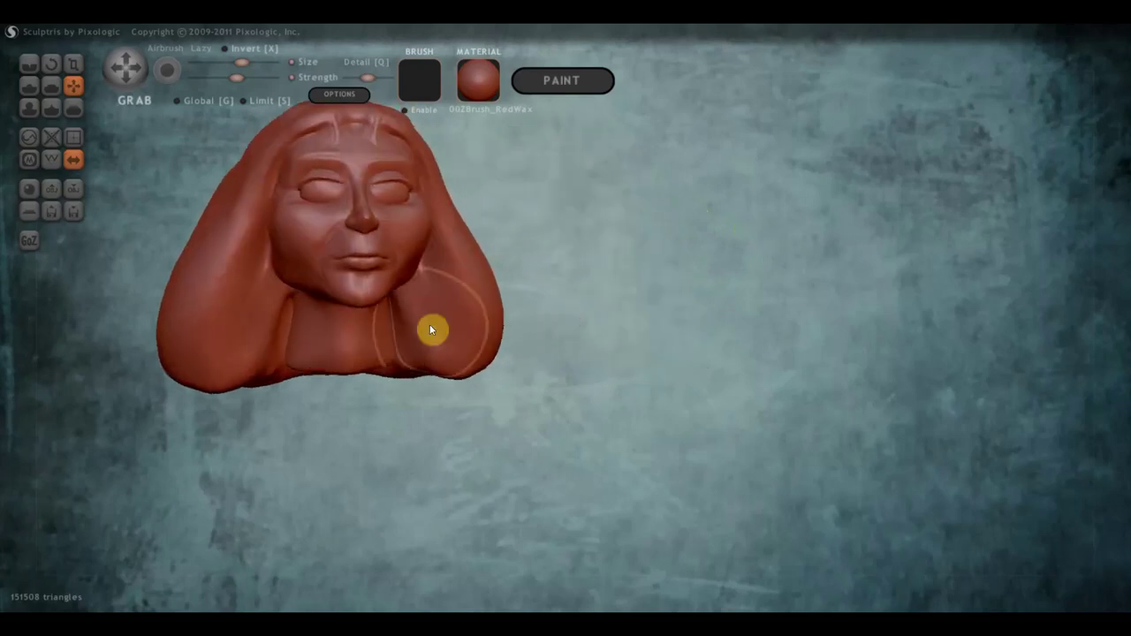